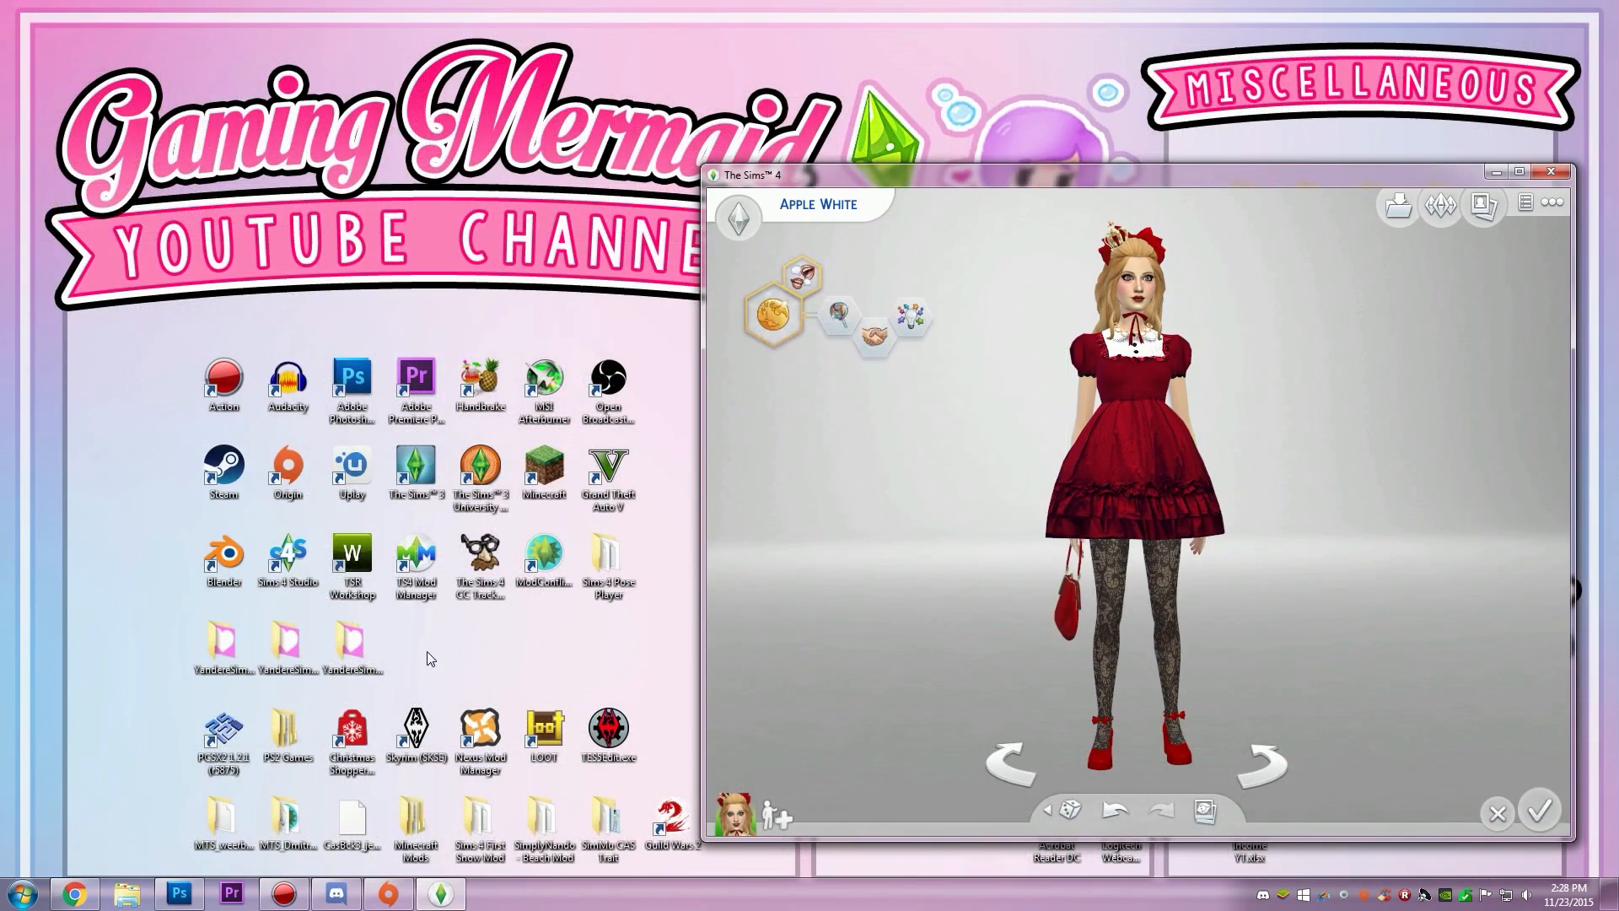
# Step: Launch Sims 4 Studio from the desktop
pyautogui.click(308, 567)
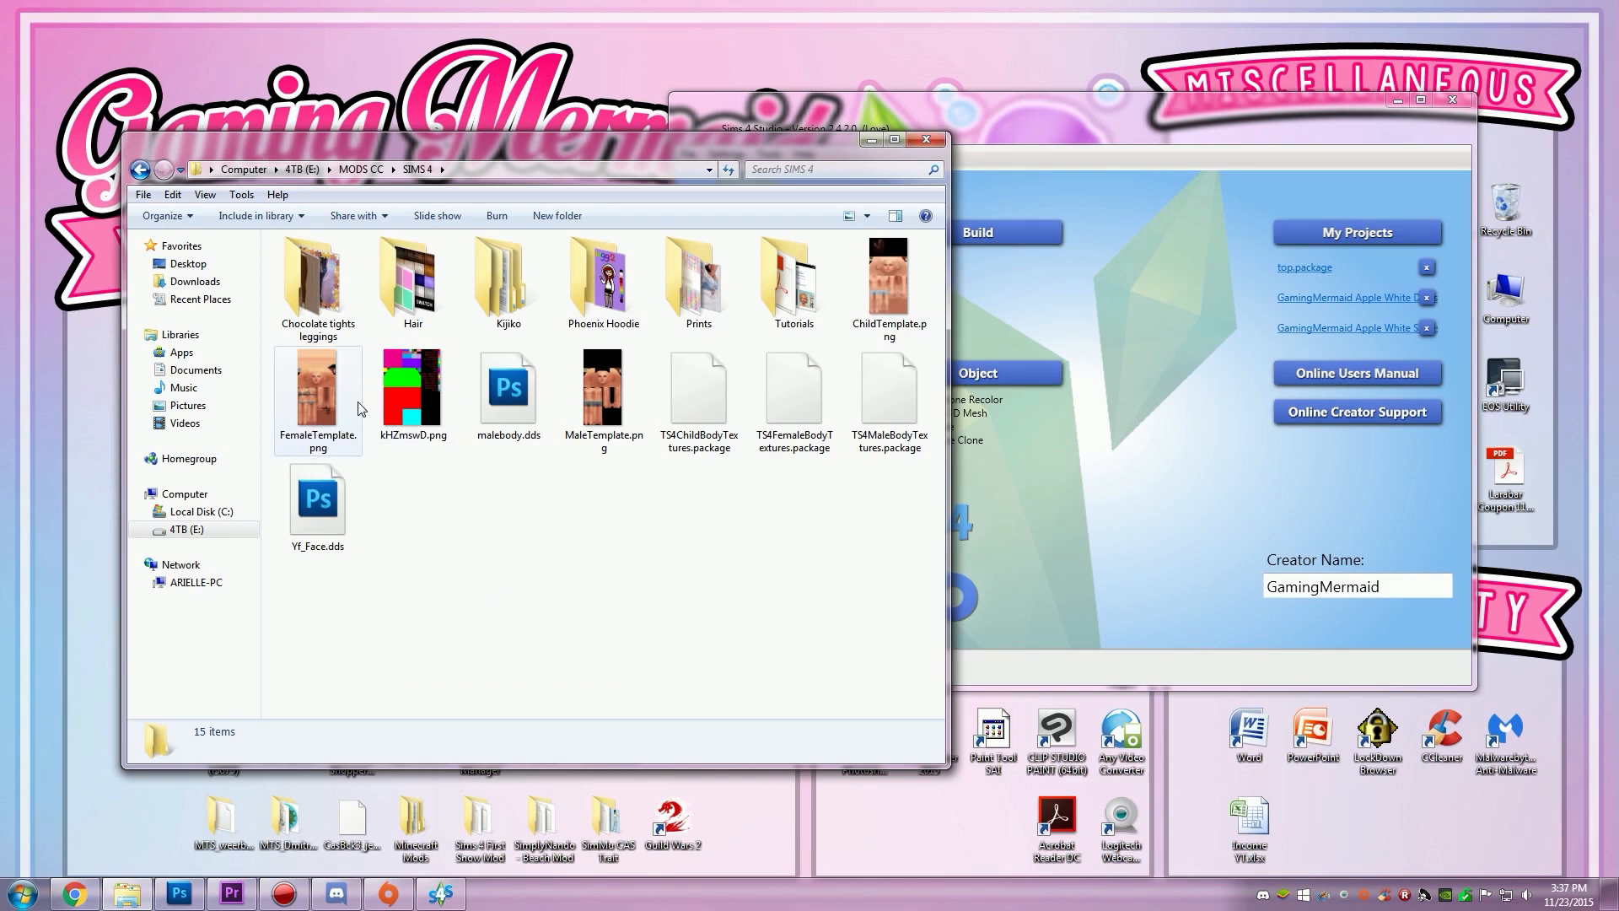
# Step: View FemaleTemplate.png enlarged and examine where the face, torso, arms and legs lie on the body texture
pyautogui.doubleClick(332, 384)
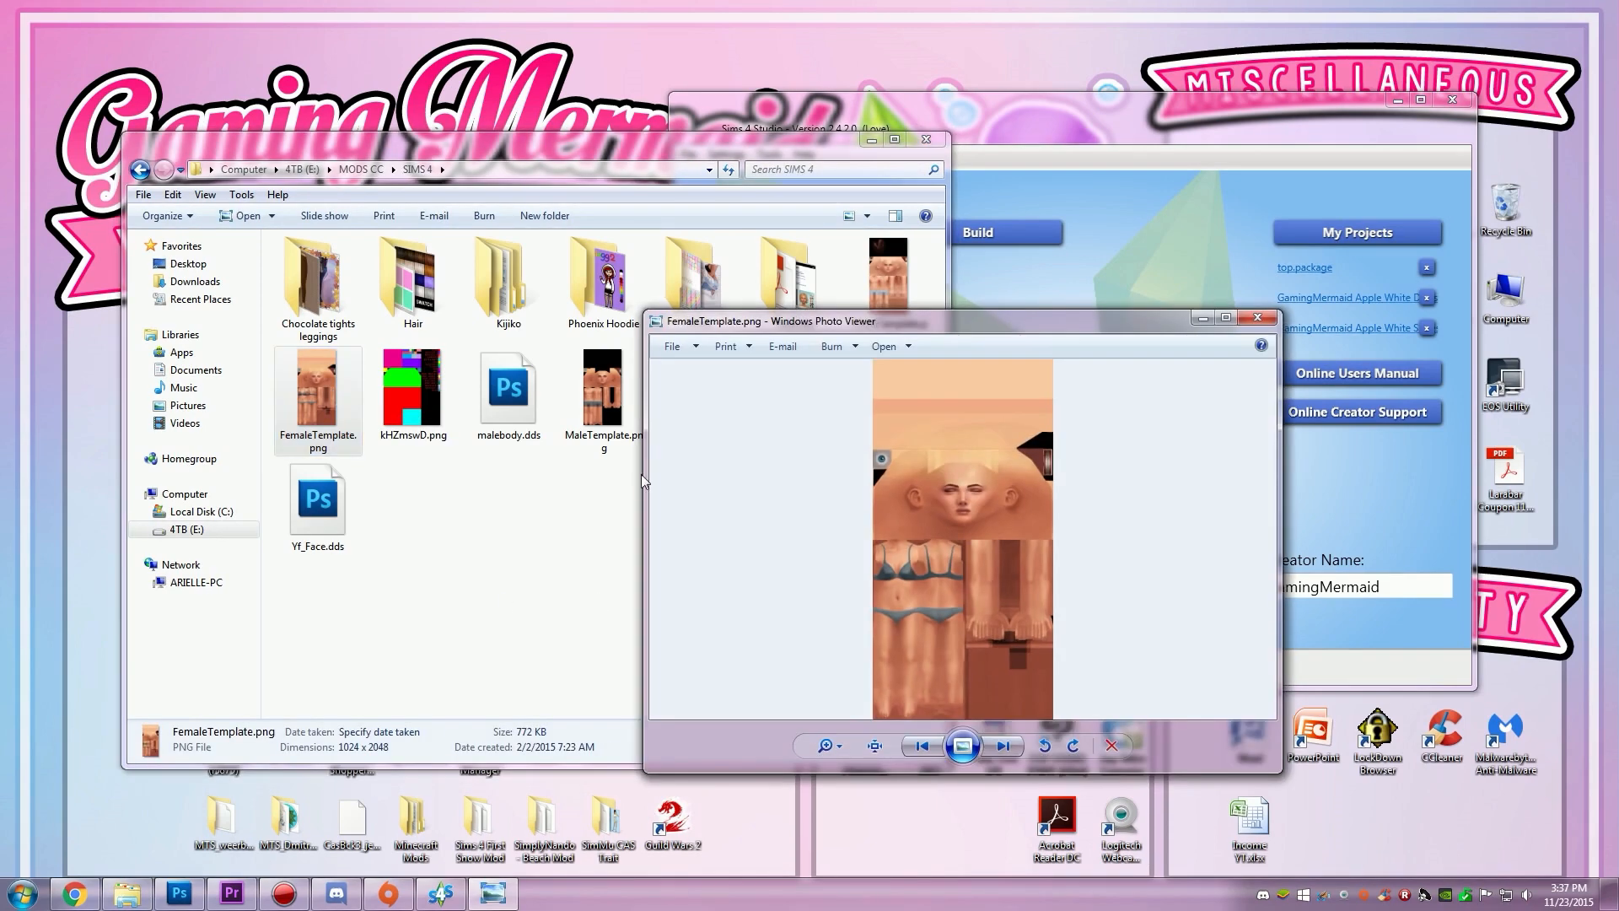
pyautogui.moveTo(644, 311); pyautogui.dragTo(93, 133)
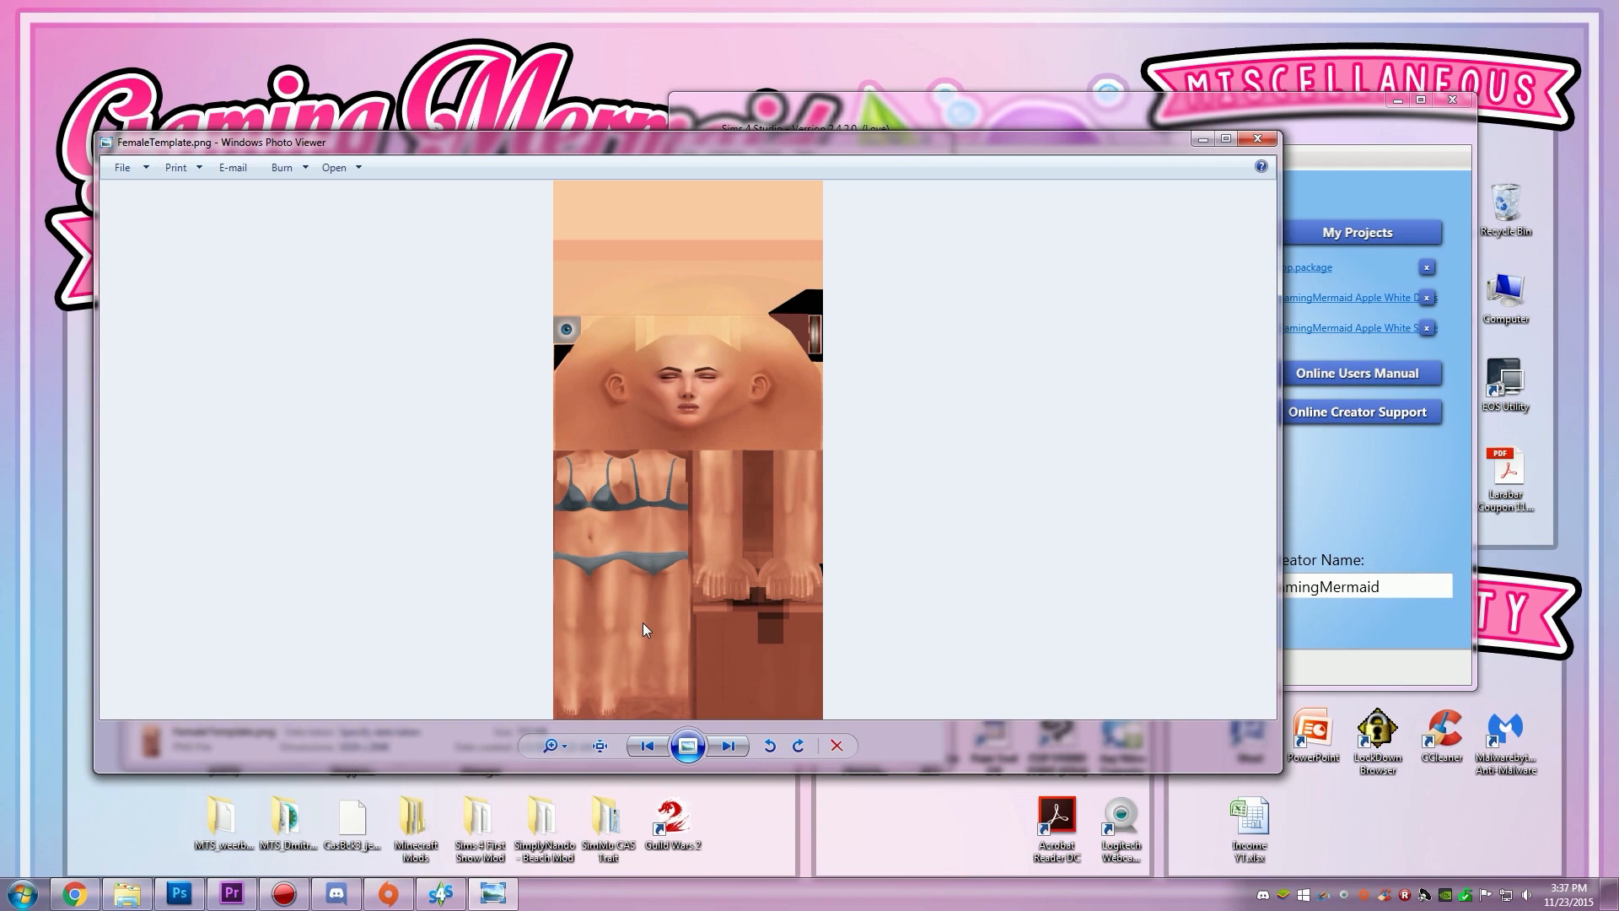
pyautogui.scroll(3, 643, 629)
pyautogui.scroll(-2, 672, 424)
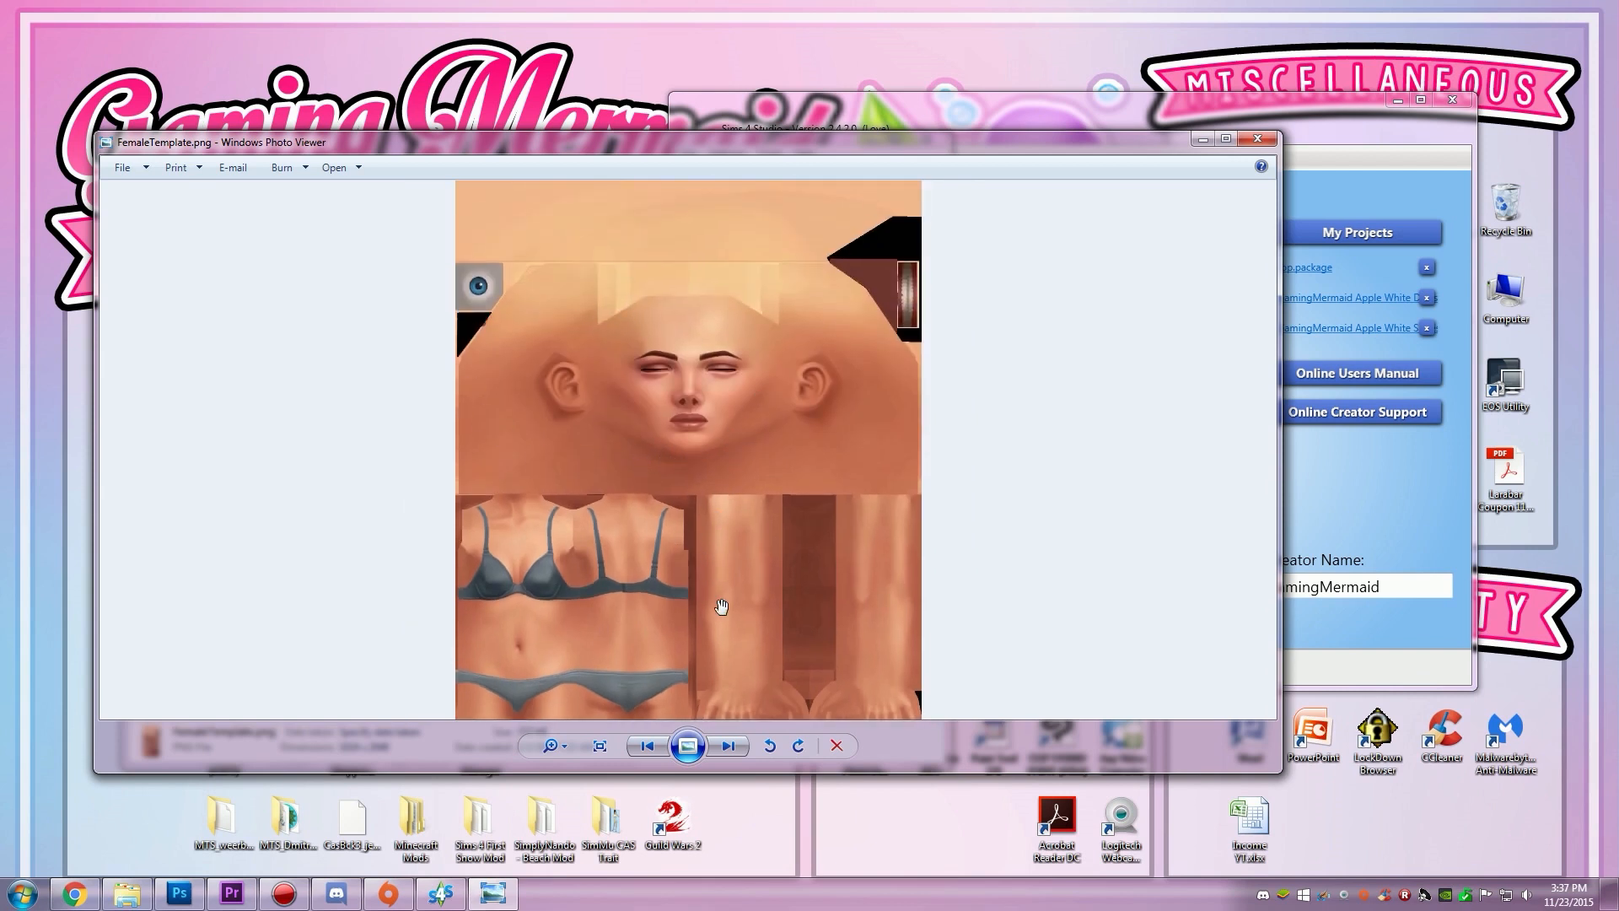
pyautogui.moveTo(721, 608); pyautogui.dragTo(758, 359)
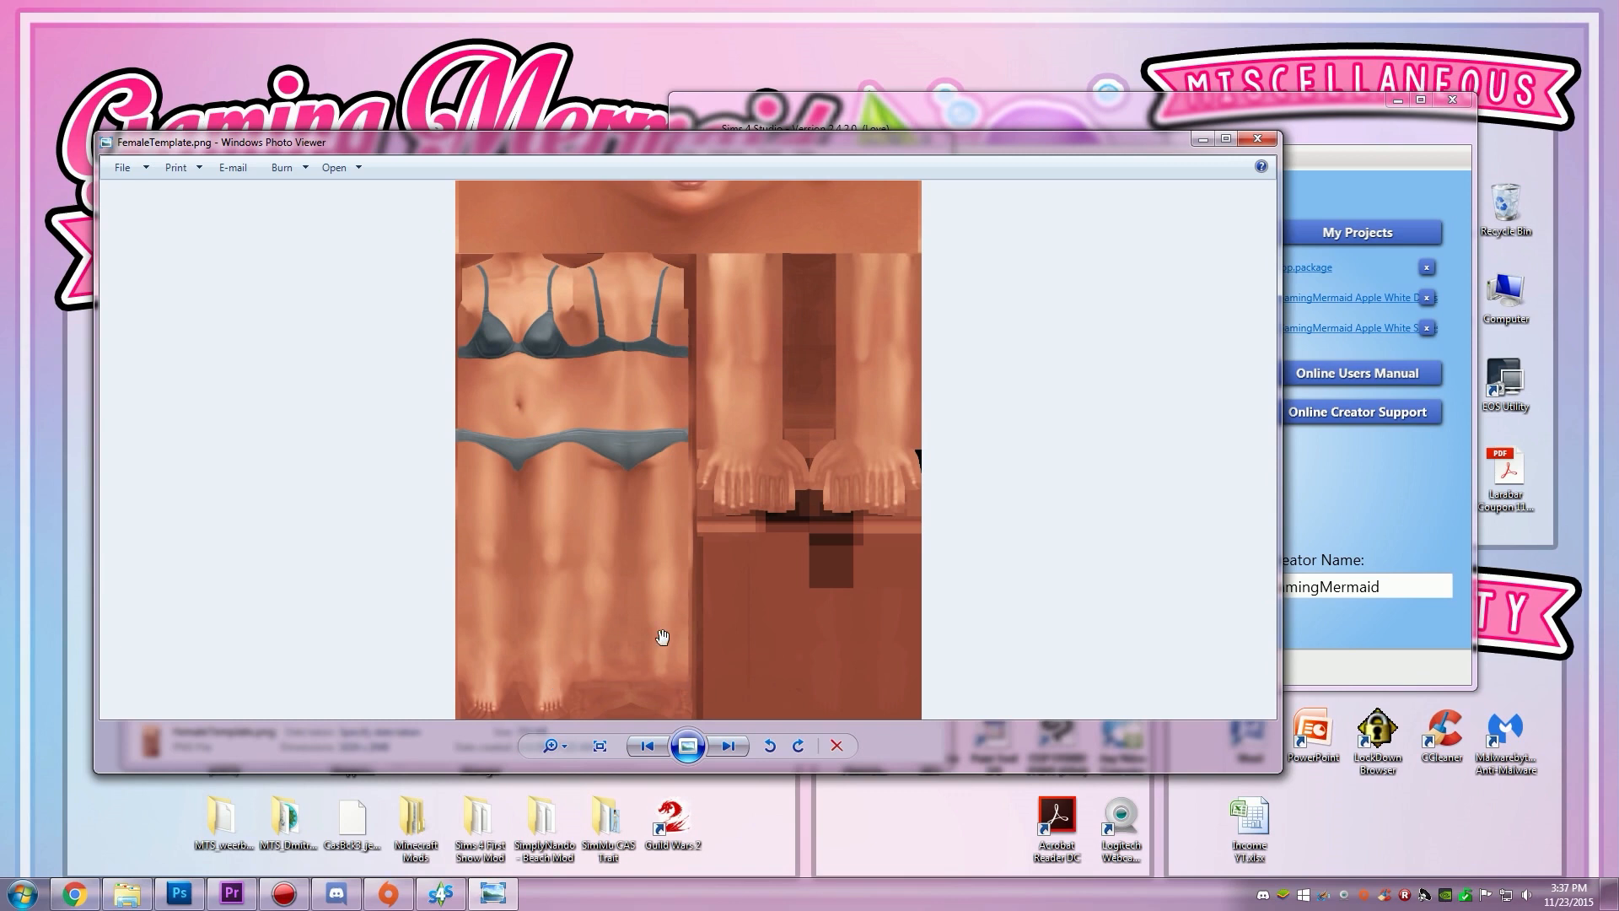
pyautogui.scroll(-1, 662, 637)
pyautogui.scroll(1, 662, 638)
pyautogui.click(1262, 140)
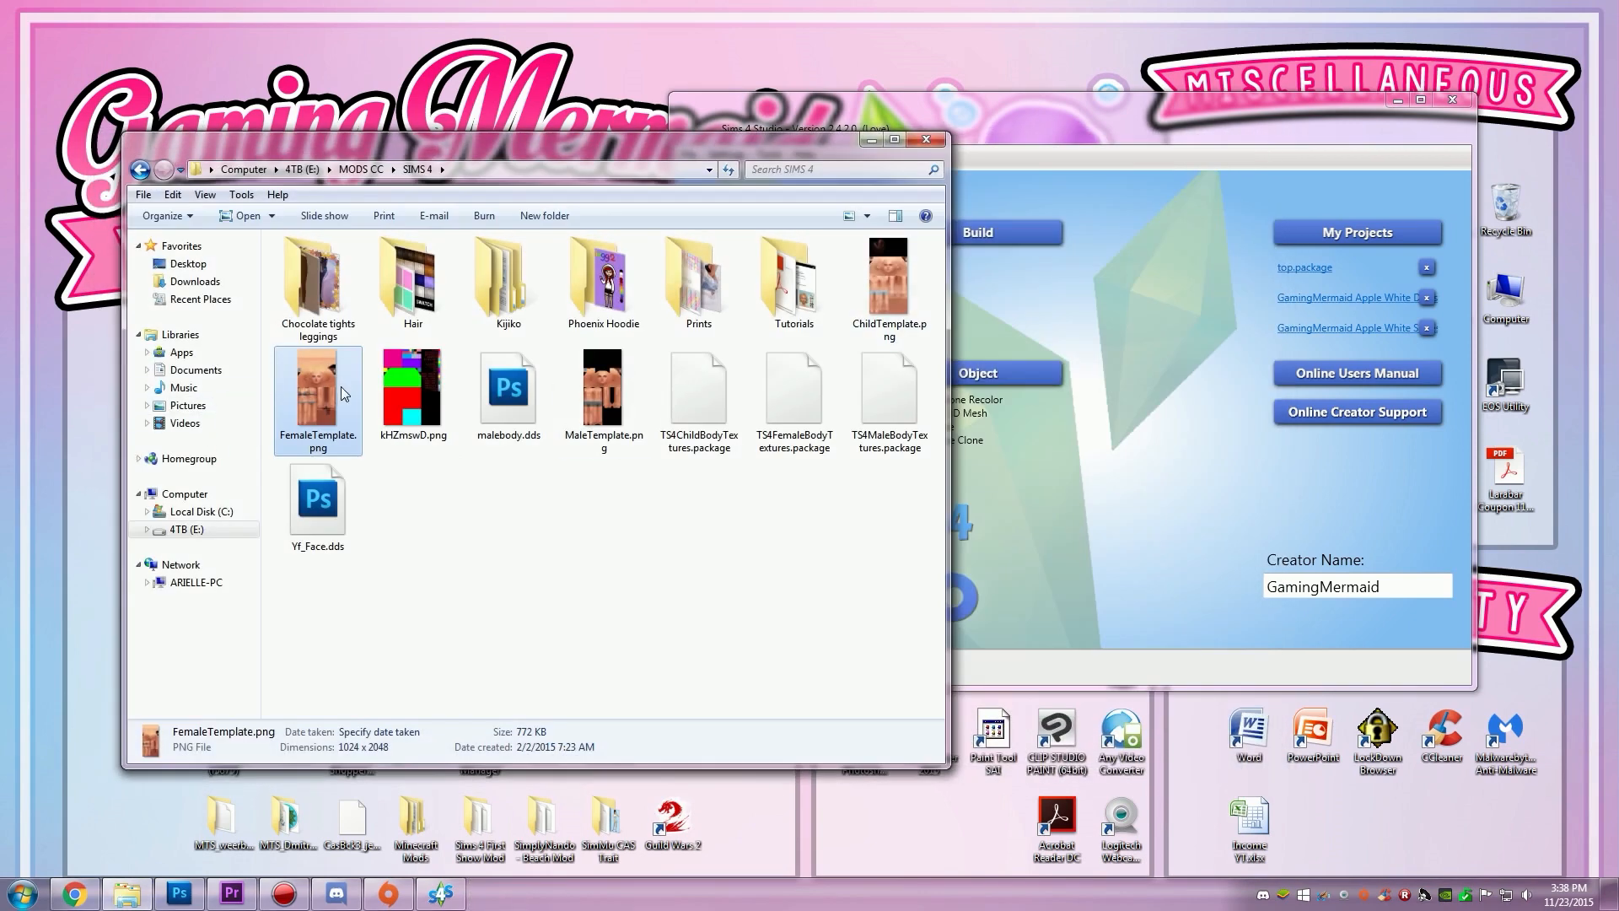
# Step: Open FemaleTemplate.png with Adobe Photoshop CS5
pyautogui.rightClick(341, 386)
pyautogui.moveTo(160, 610)
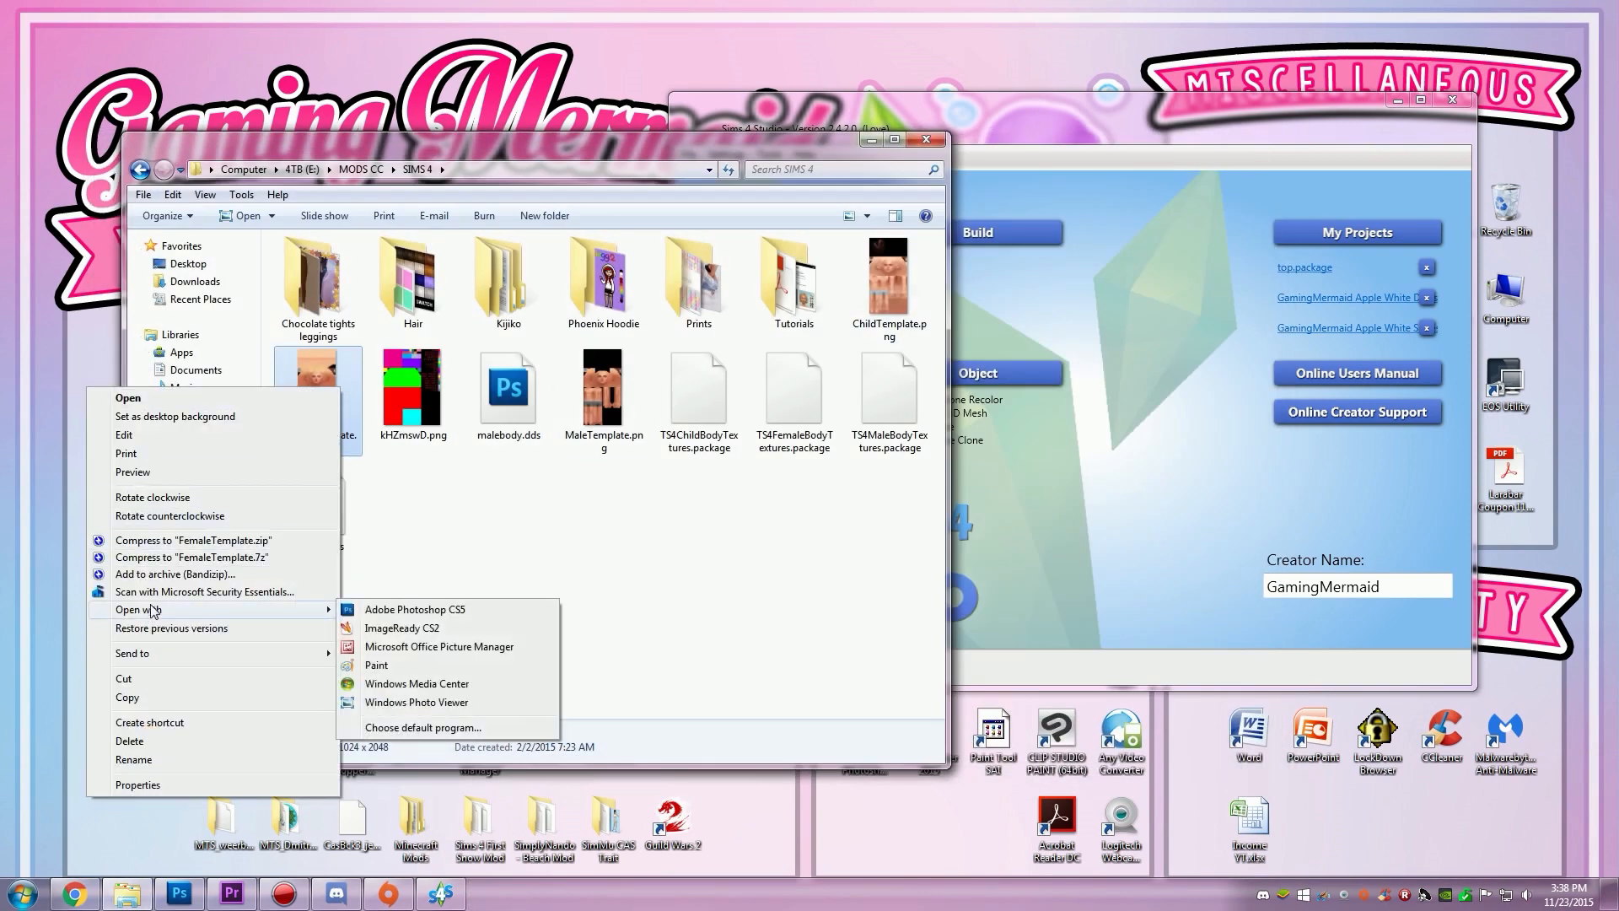
pyautogui.click(422, 607)
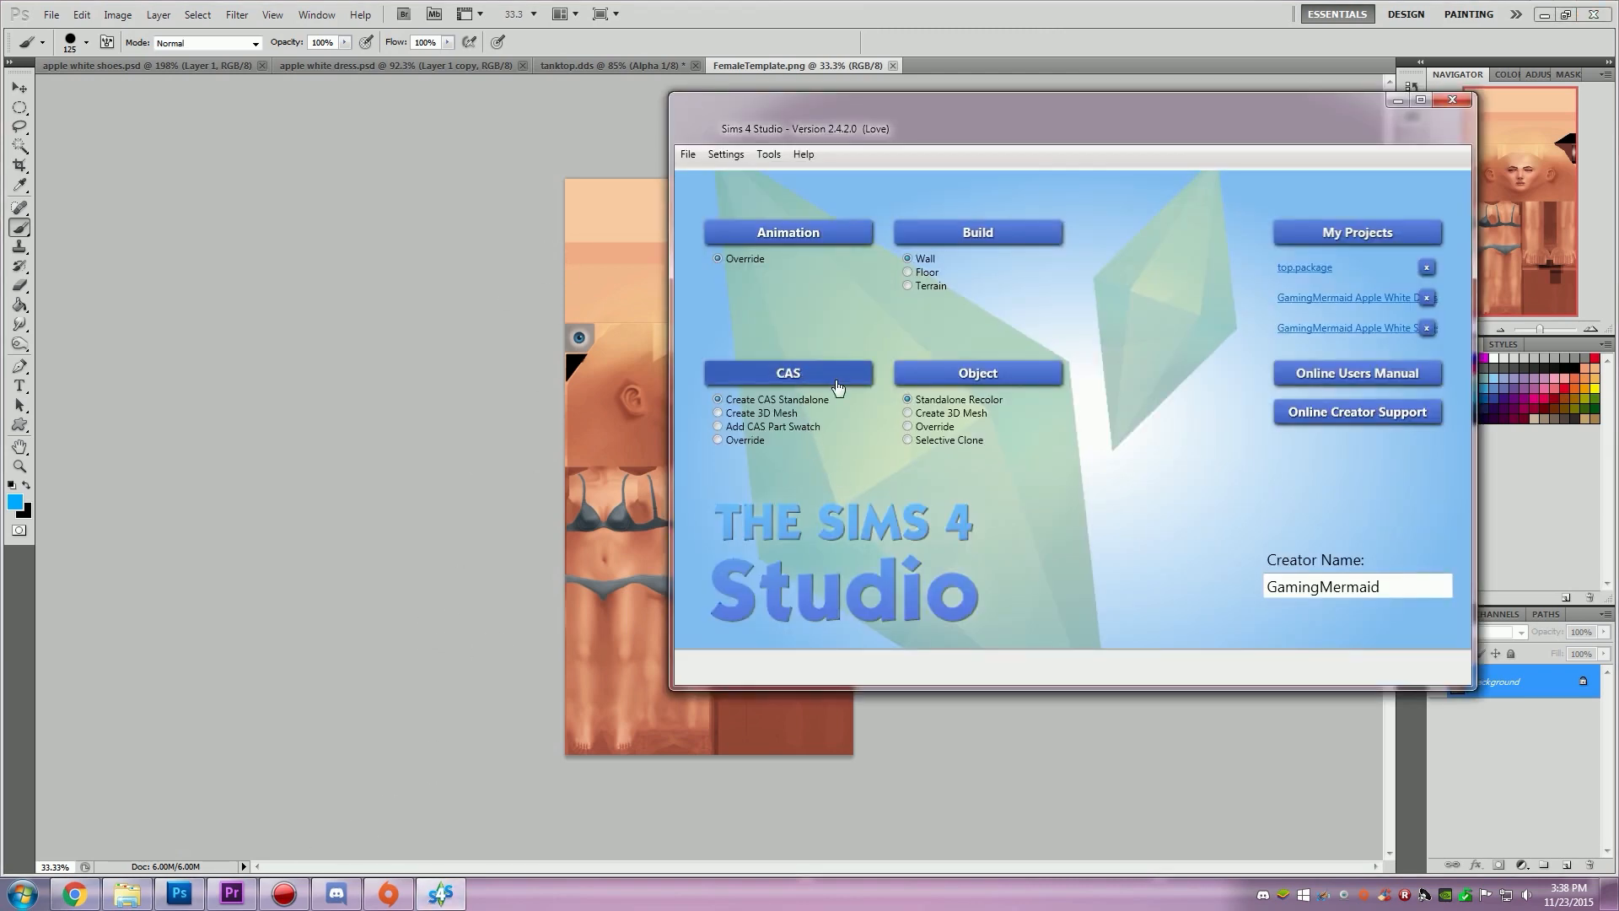
# Step: In Sims 4 Studio, start a standalone CAS item and select the light grey tank top among the adult female clothing tops
pyautogui.click(835, 380)
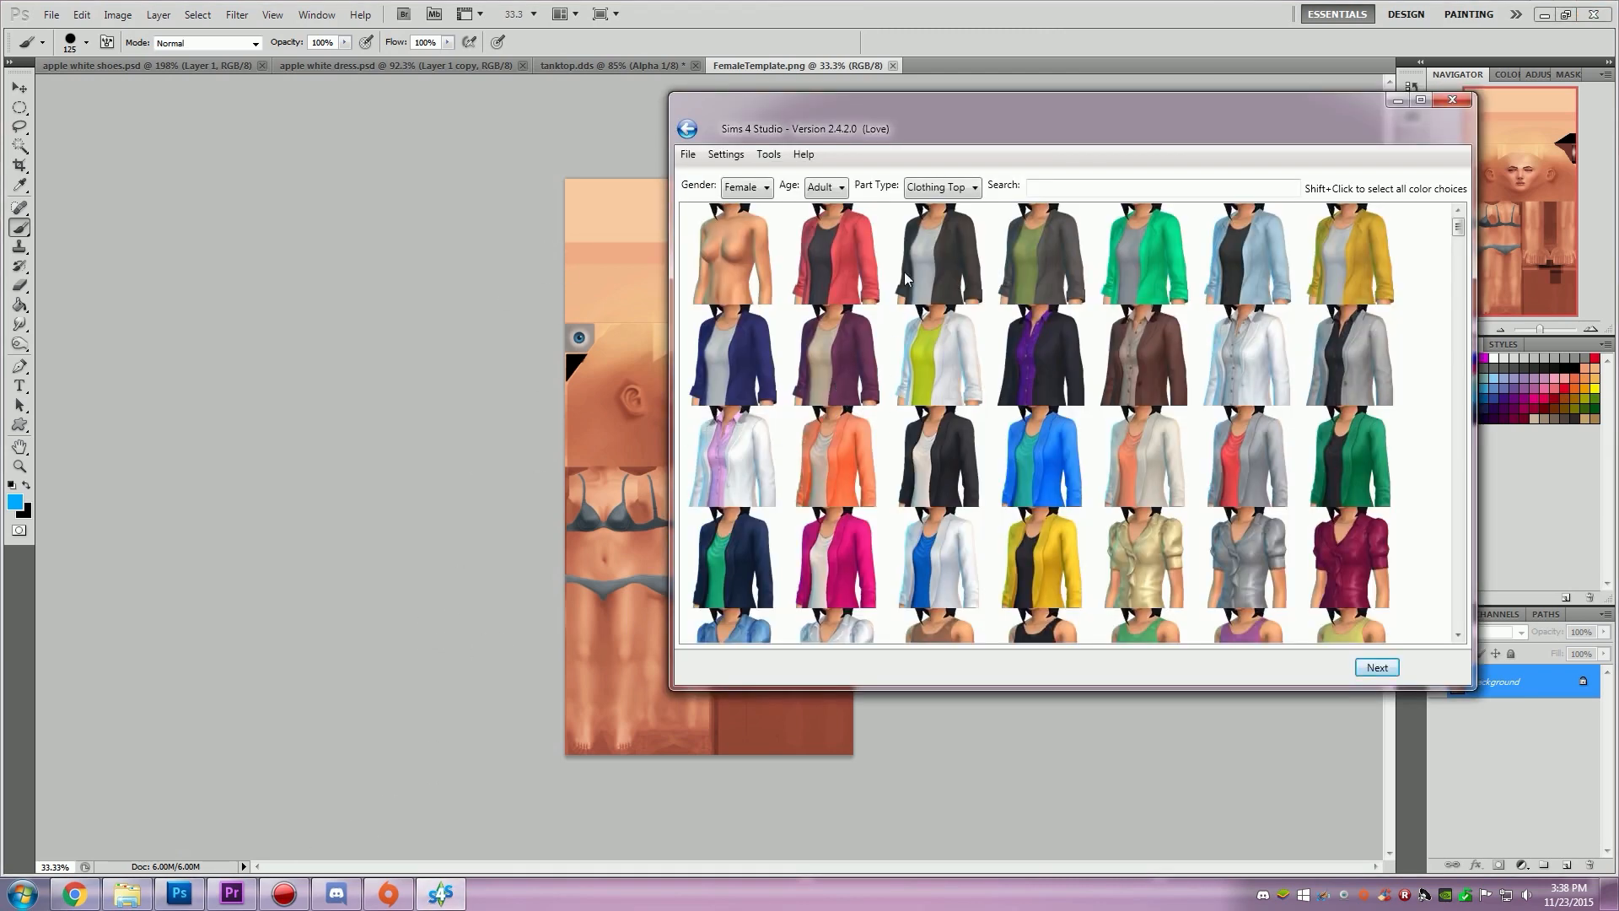
pyautogui.click(758, 188)
pyautogui.click(758, 188)
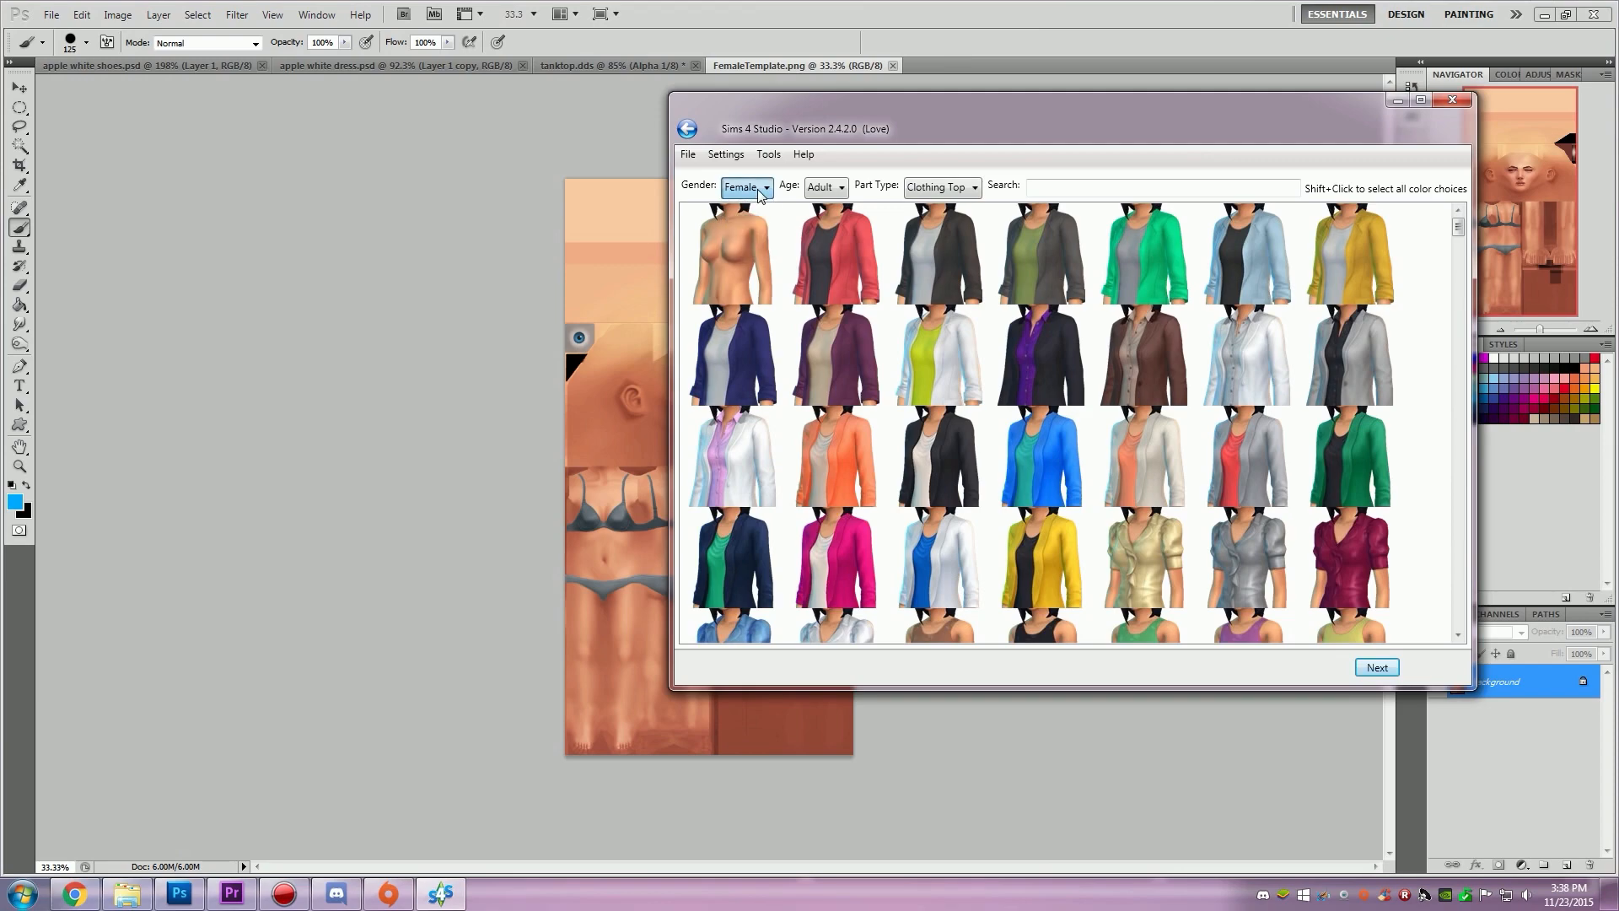
pyautogui.click(836, 186)
pyautogui.click(836, 185)
pyautogui.click(960, 187)
pyautogui.click(968, 189)
pyautogui.moveTo(1458, 228); pyautogui.dragTo(1494, 551)
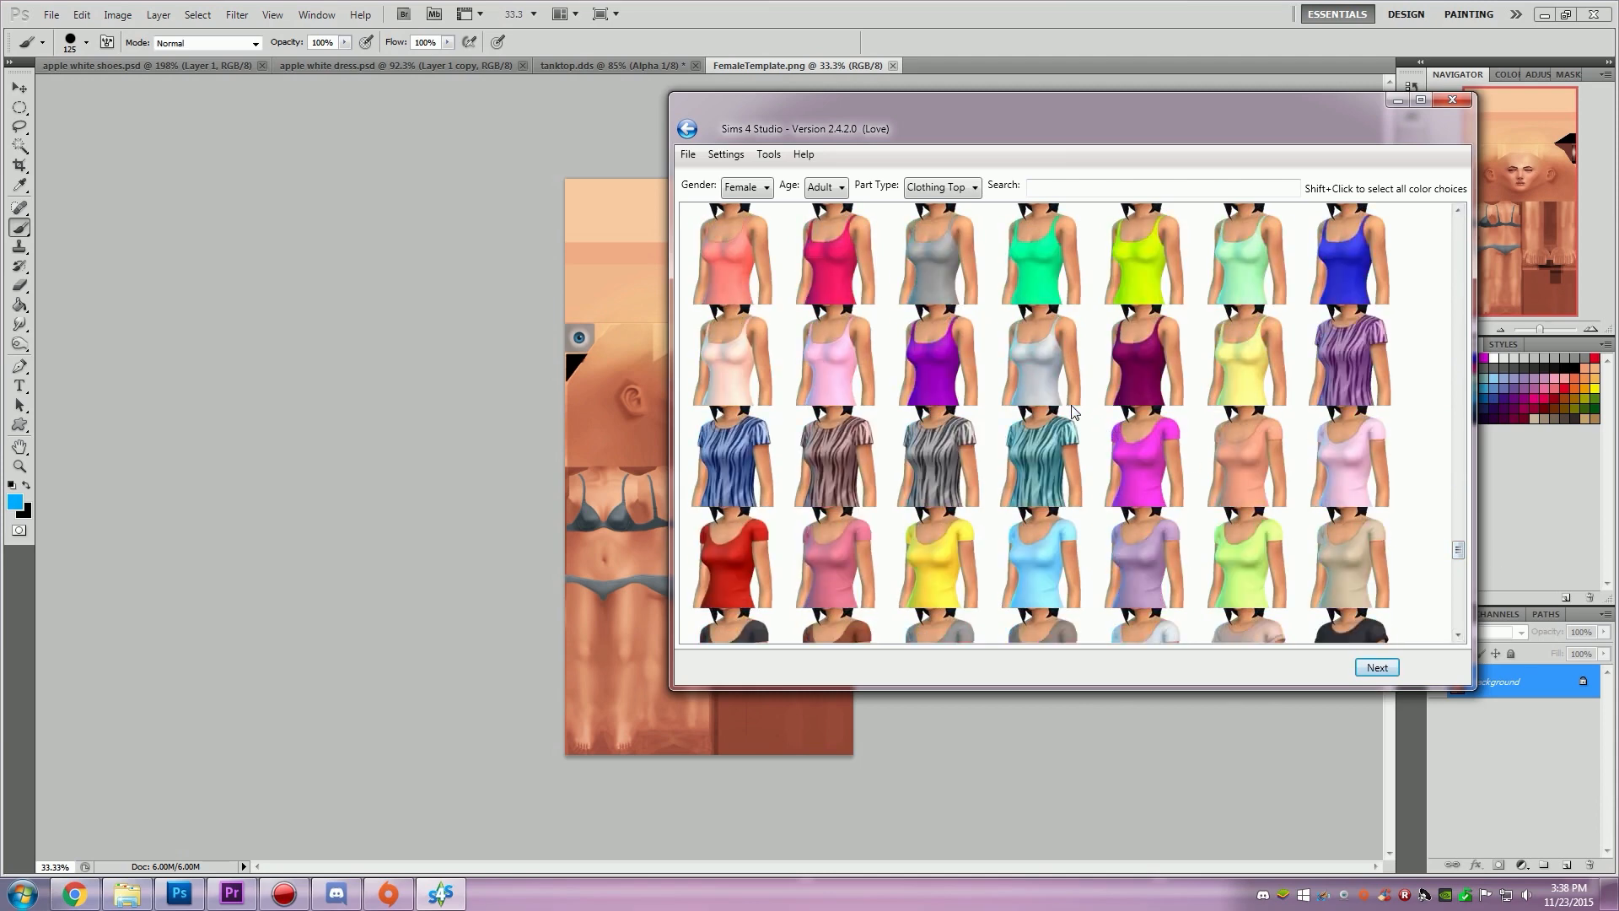
pyautogui.click(1047, 367)
pyautogui.scroll(5, 1084, 409)
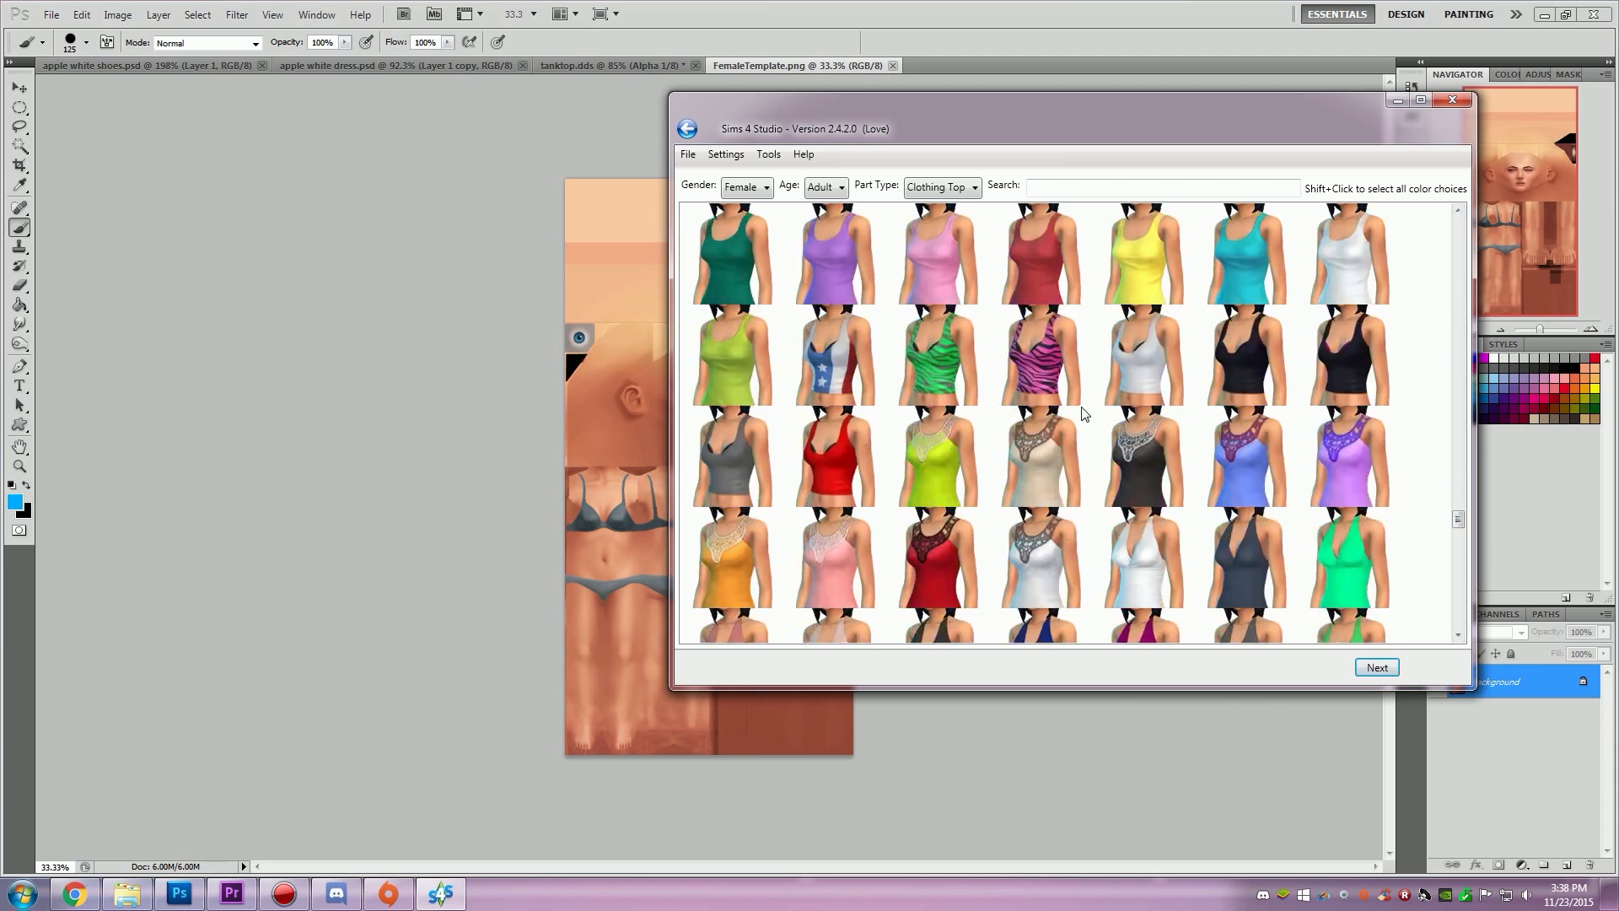
pyautogui.scroll(-5, 1062, 447)
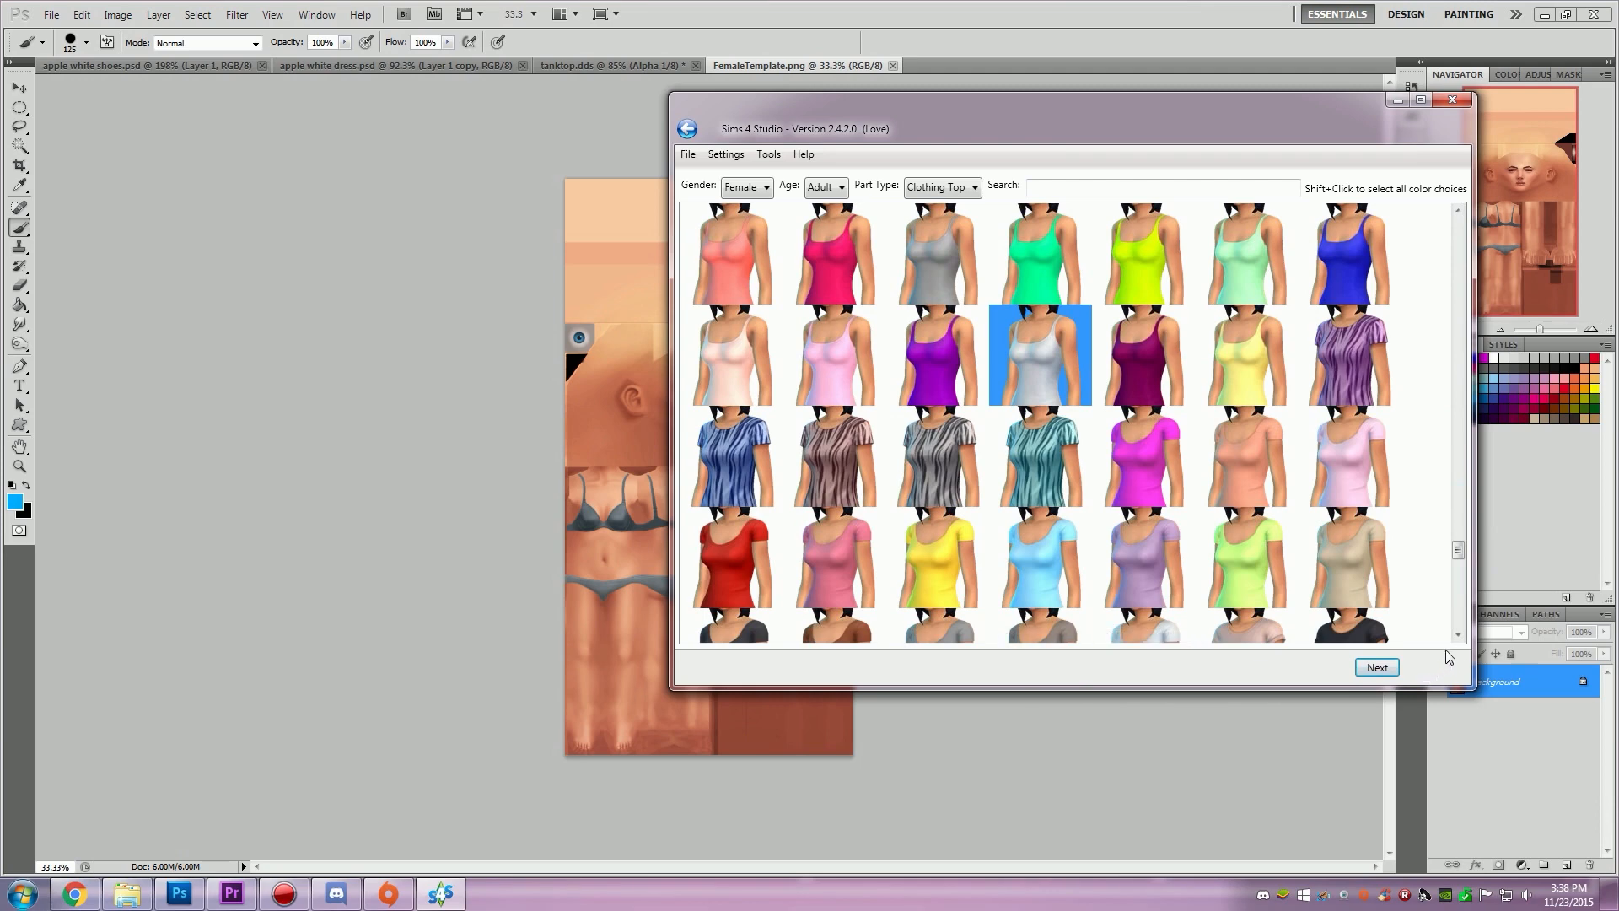
# Step: Save the project as top.package in CC Creations, replacing the existing file, and export the top's texture as tanktop.dds
pyautogui.click(1373, 668)
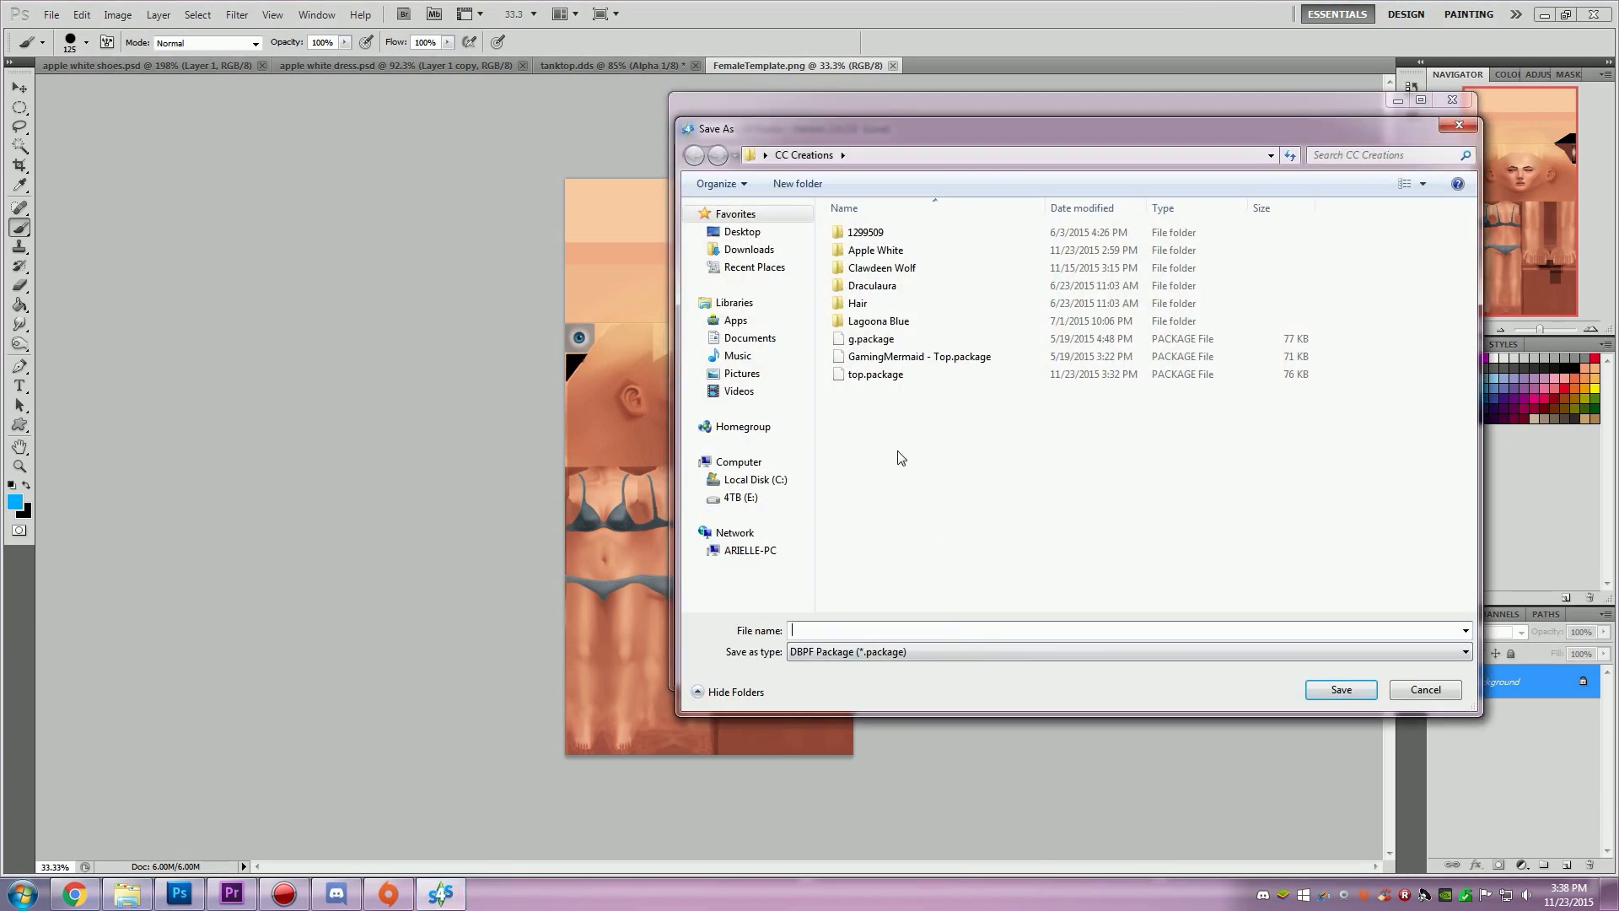
pyautogui.click(876, 375)
pyautogui.click(1341, 694)
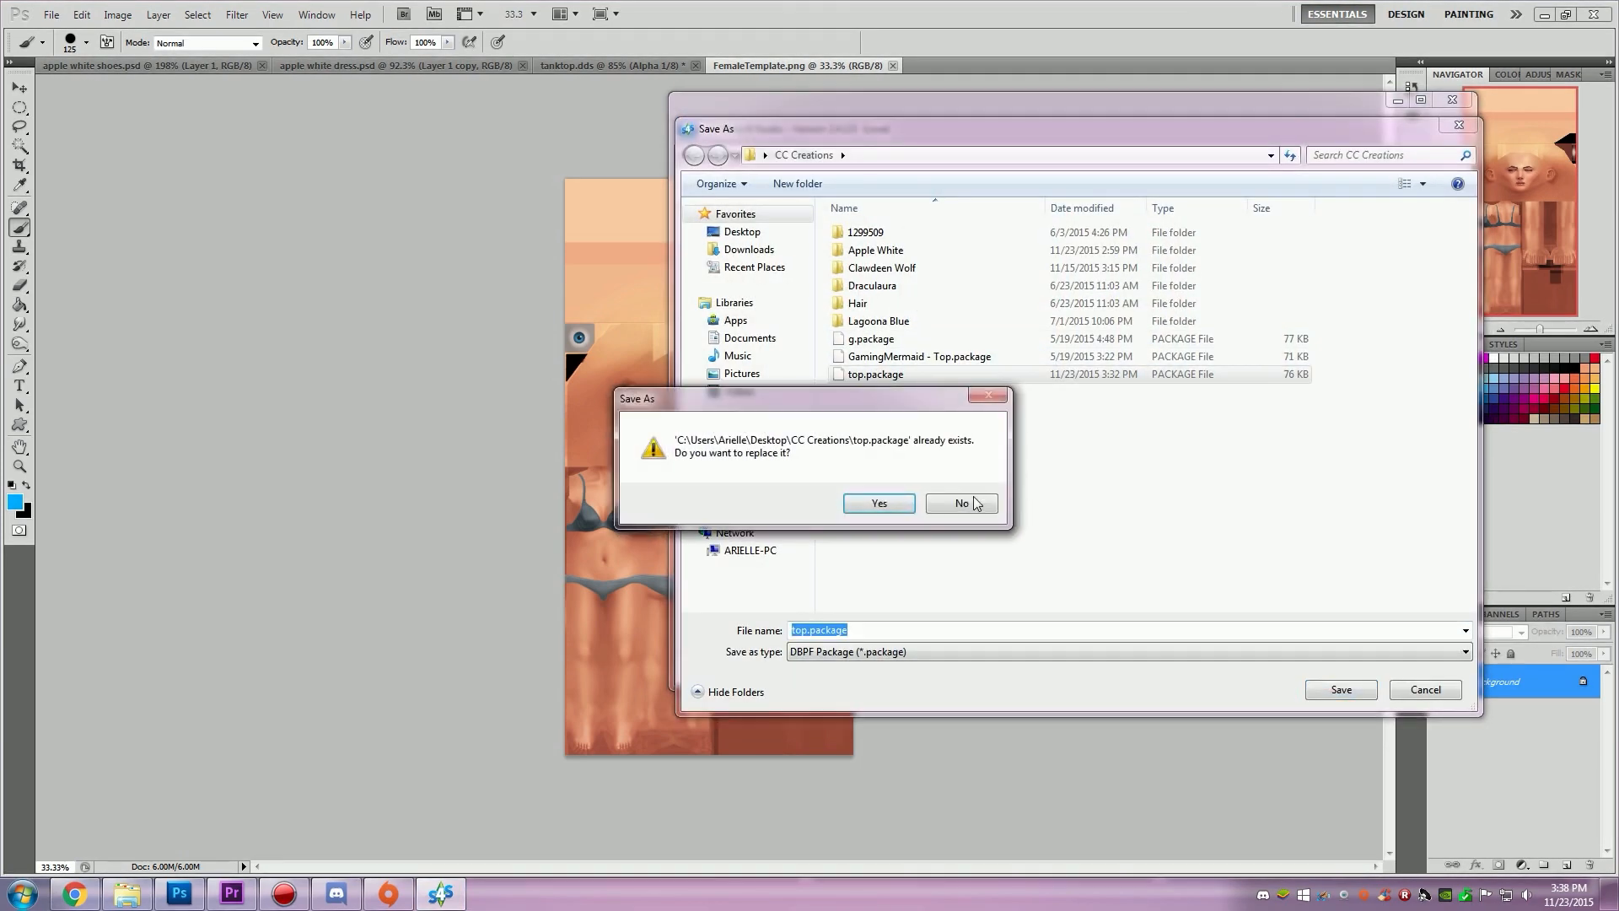
pyautogui.click(879, 504)
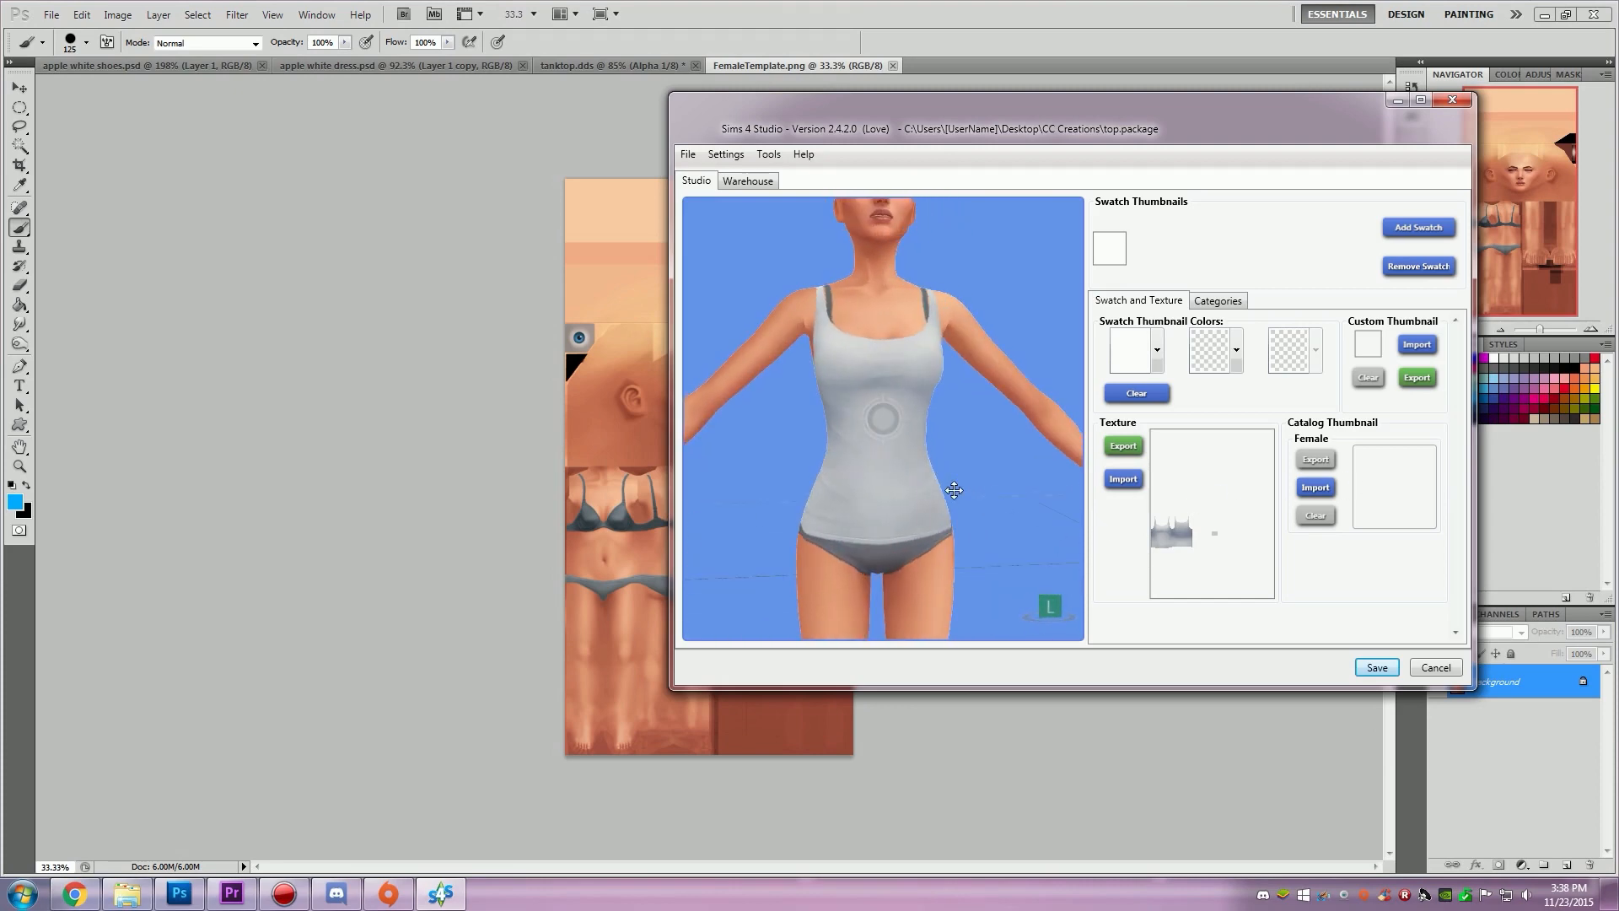
pyautogui.click(1123, 447)
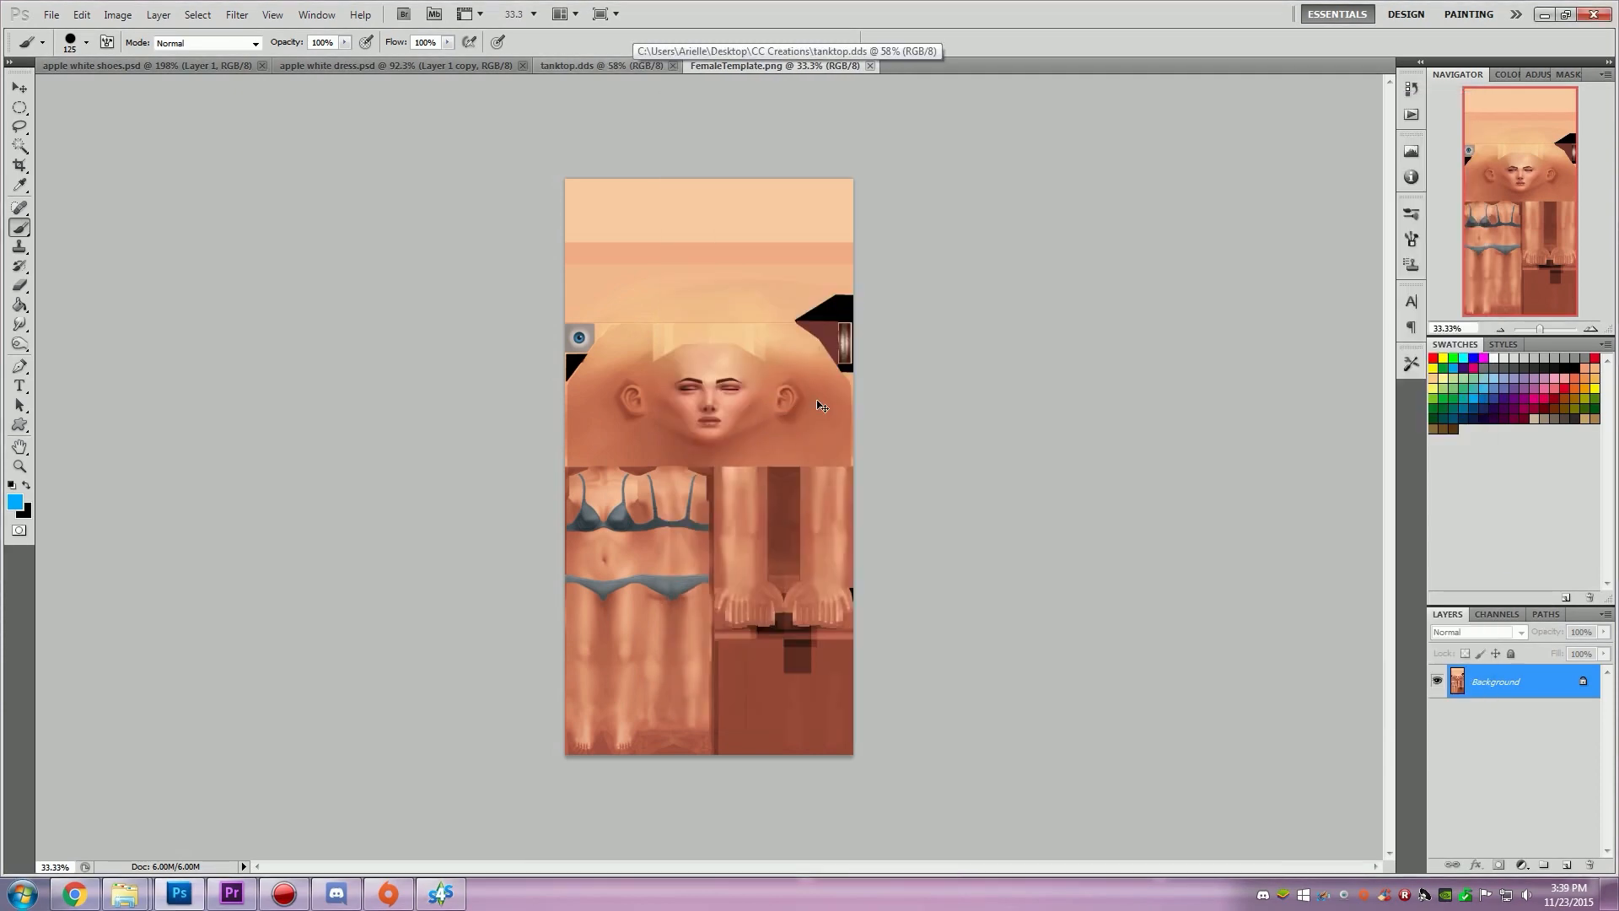
# Step: In Photoshop, copy the whole FemaleTemplate.png image and paste it as a new layer into tanktop.dds
pyautogui.hotkey('ctrl', 'a')
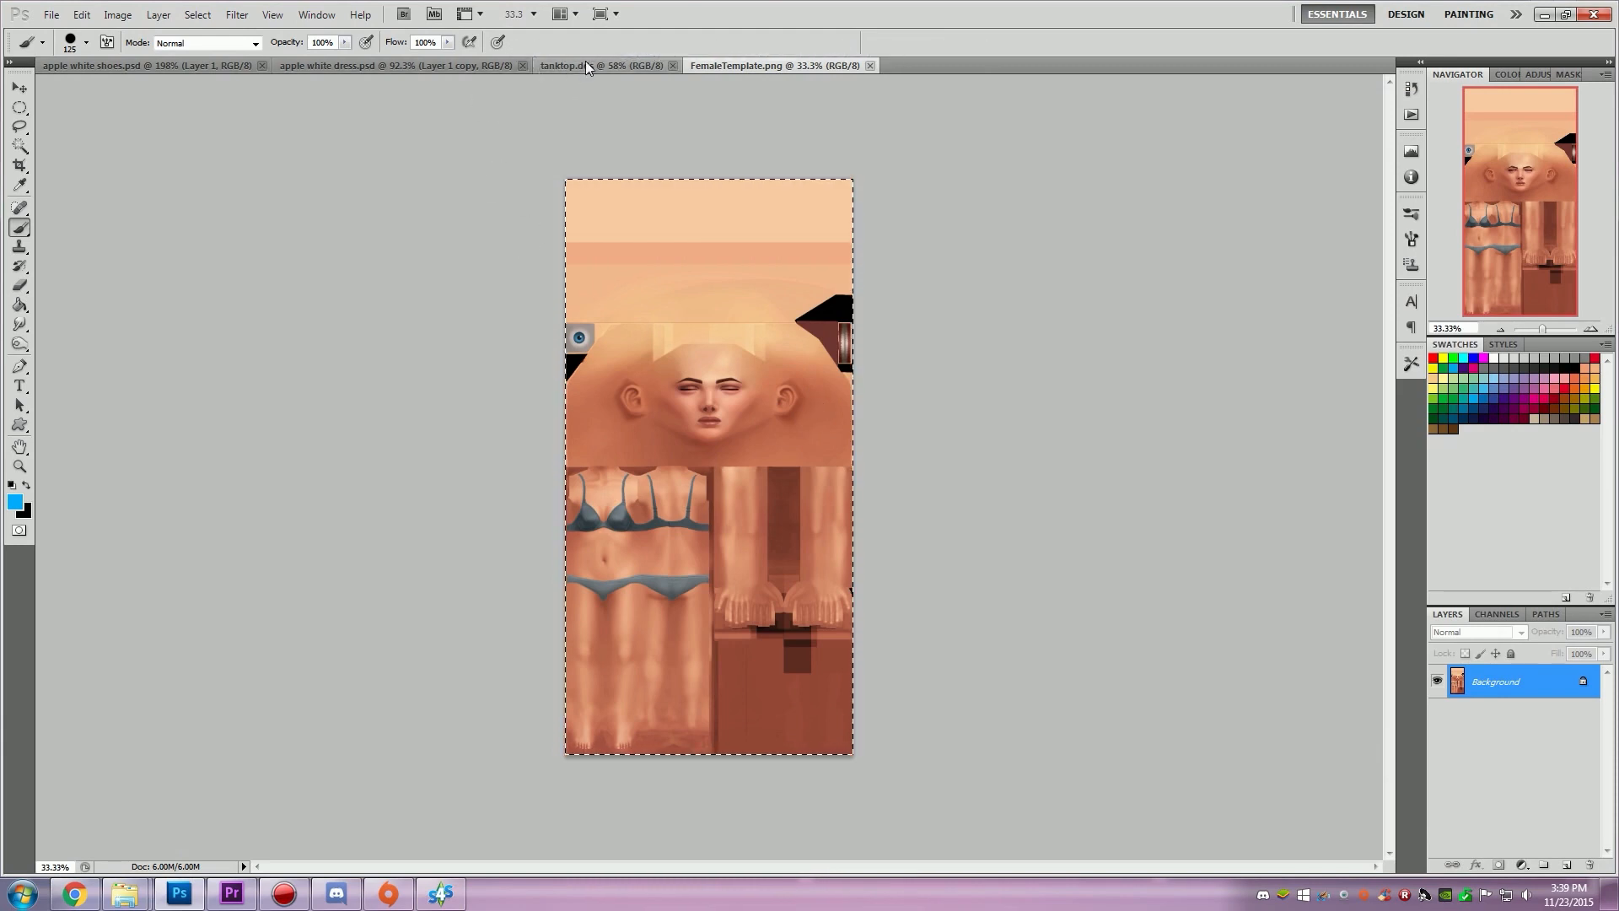
pyautogui.click(588, 67)
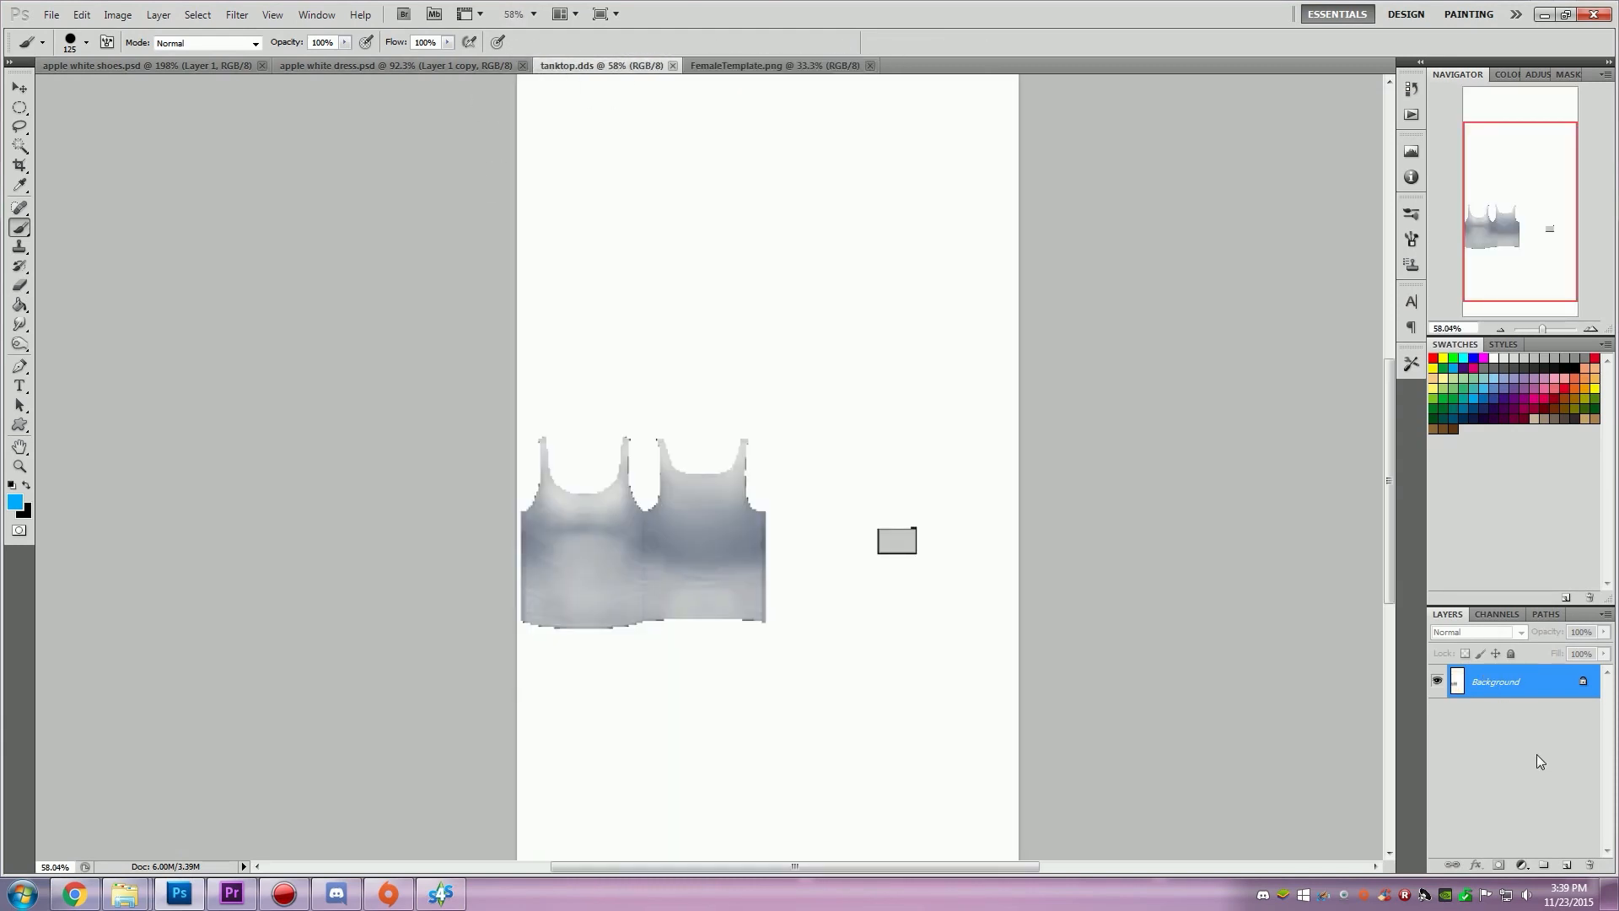
pyautogui.hotkey('ctrl', 'v')
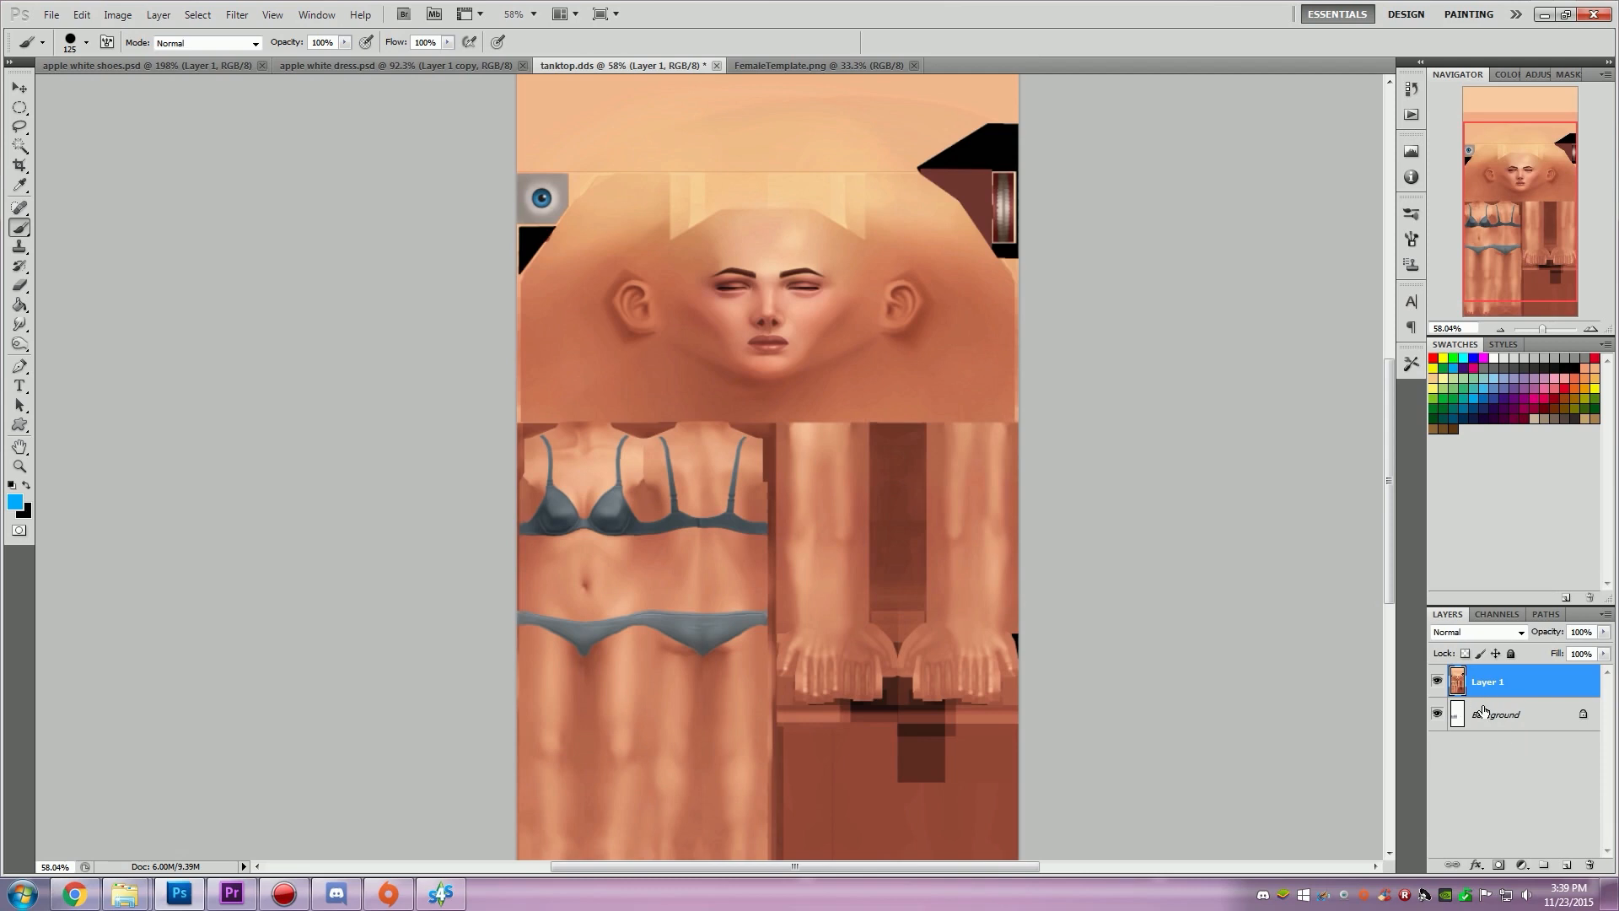
# Step: Toggle the pasted template layer's visibility to compare the tank top texture with the body underneath
pyautogui.click(1438, 681)
pyautogui.click(1438, 682)
pyautogui.click(1439, 681)
pyautogui.click(1439, 682)
pyautogui.click(1438, 686)
pyautogui.click(1439, 688)
# Step: Make the Alpha 1 channel active for painting and show it as an overlay on the RGB image
pyautogui.click(1497, 614)
pyautogui.click(1438, 762)
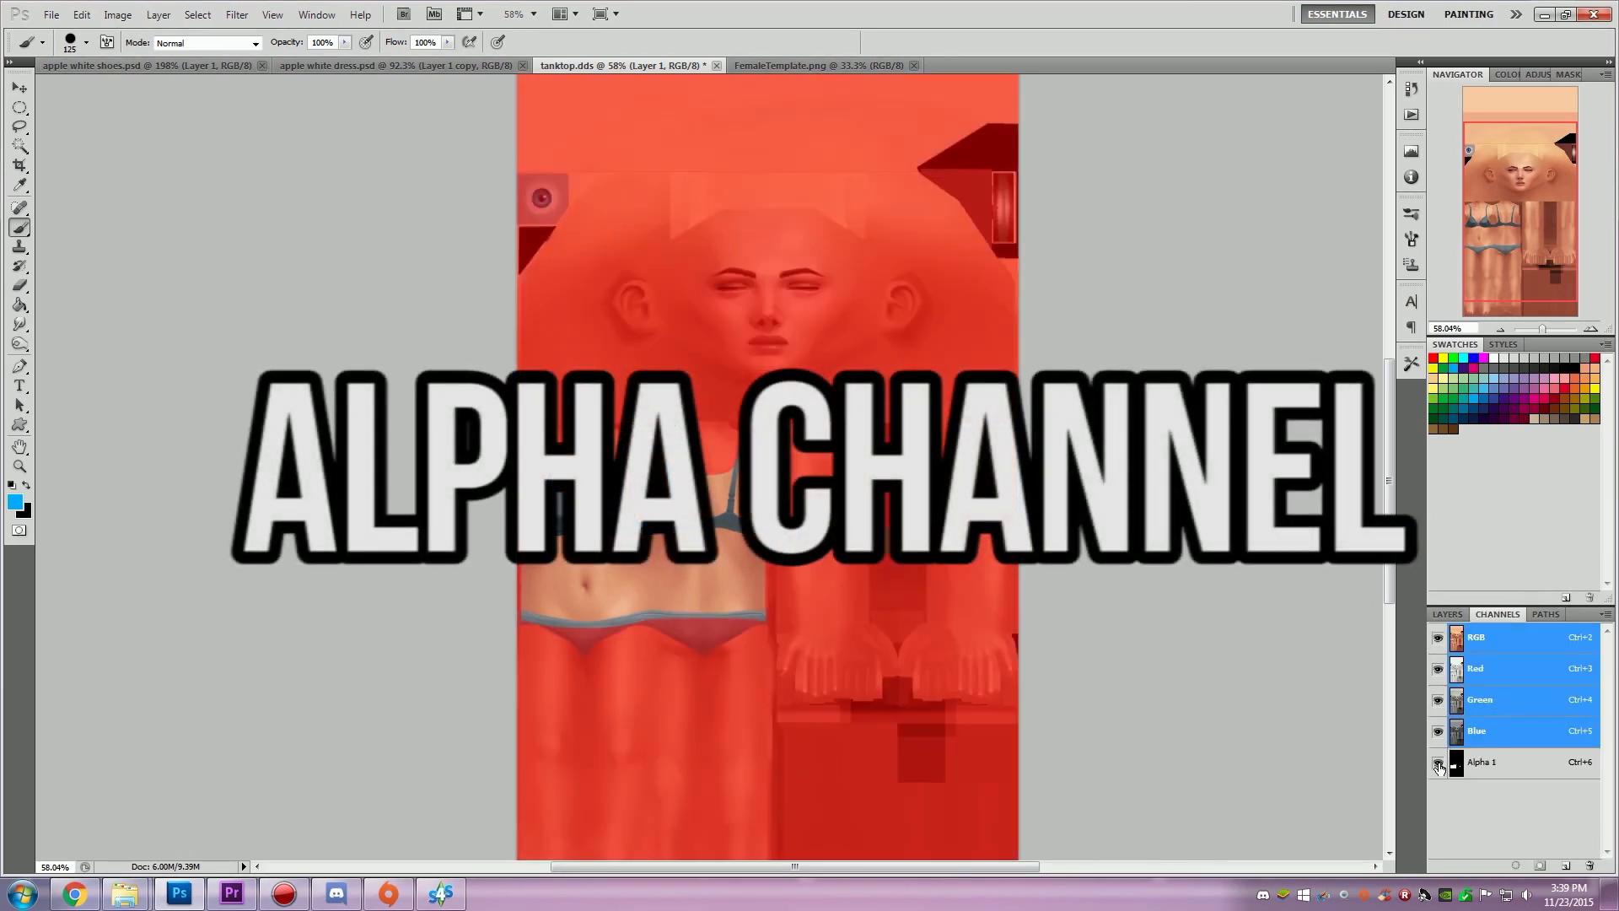
pyautogui.click(1483, 762)
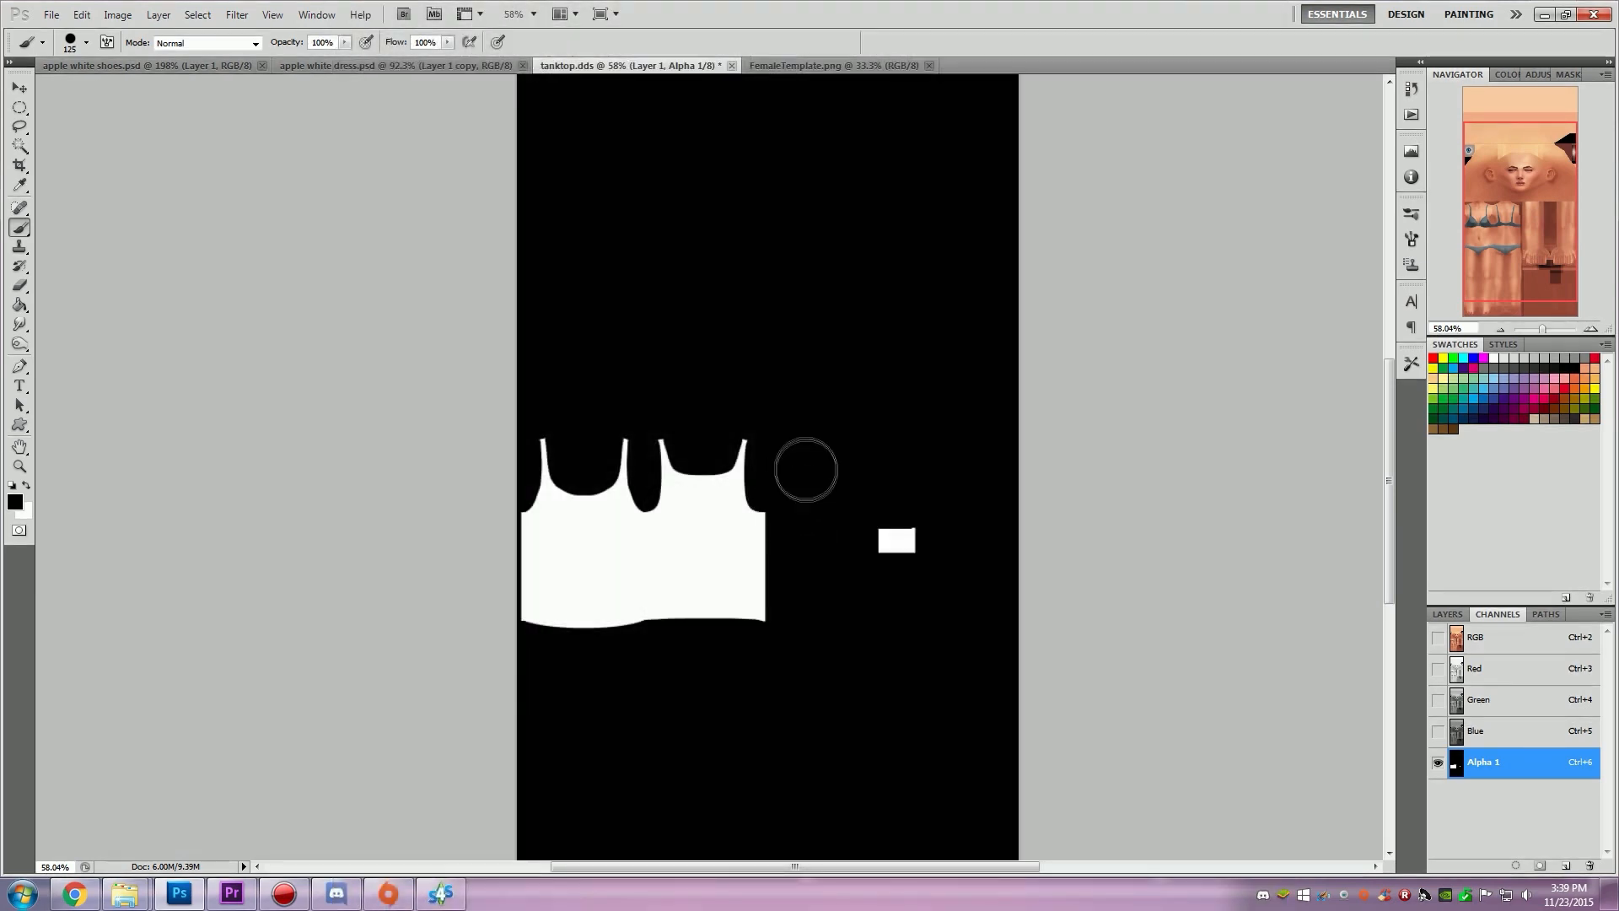
pyautogui.click(1438, 638)
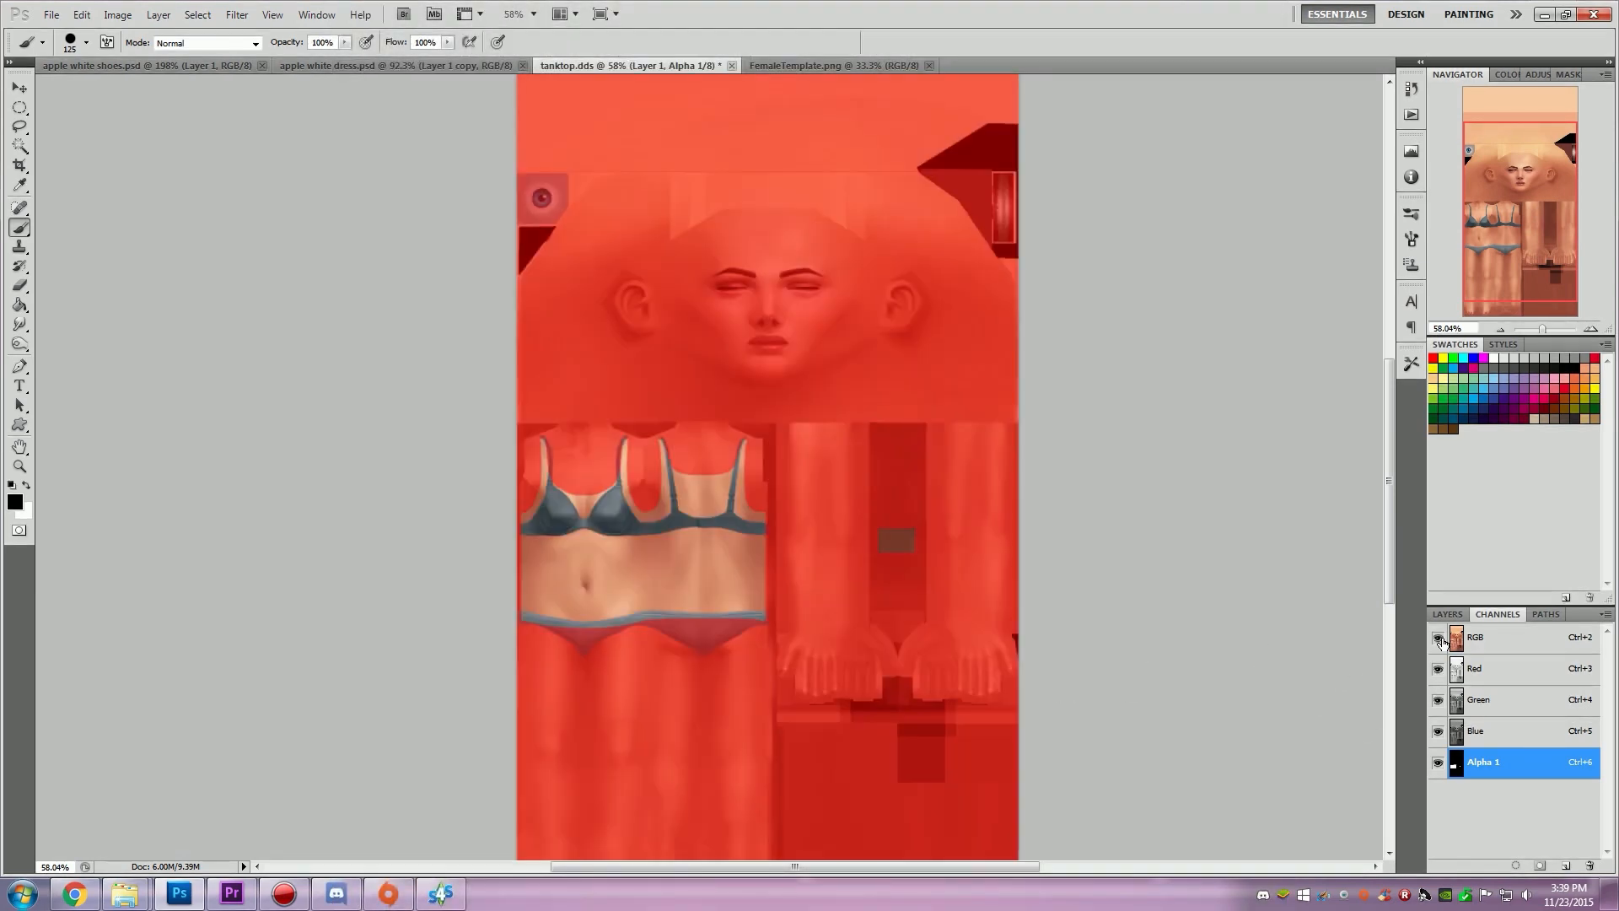
pyautogui.keyDown('alt'); pyautogui.scroll(5, 961, 667); pyautogui.keyUp('alt')
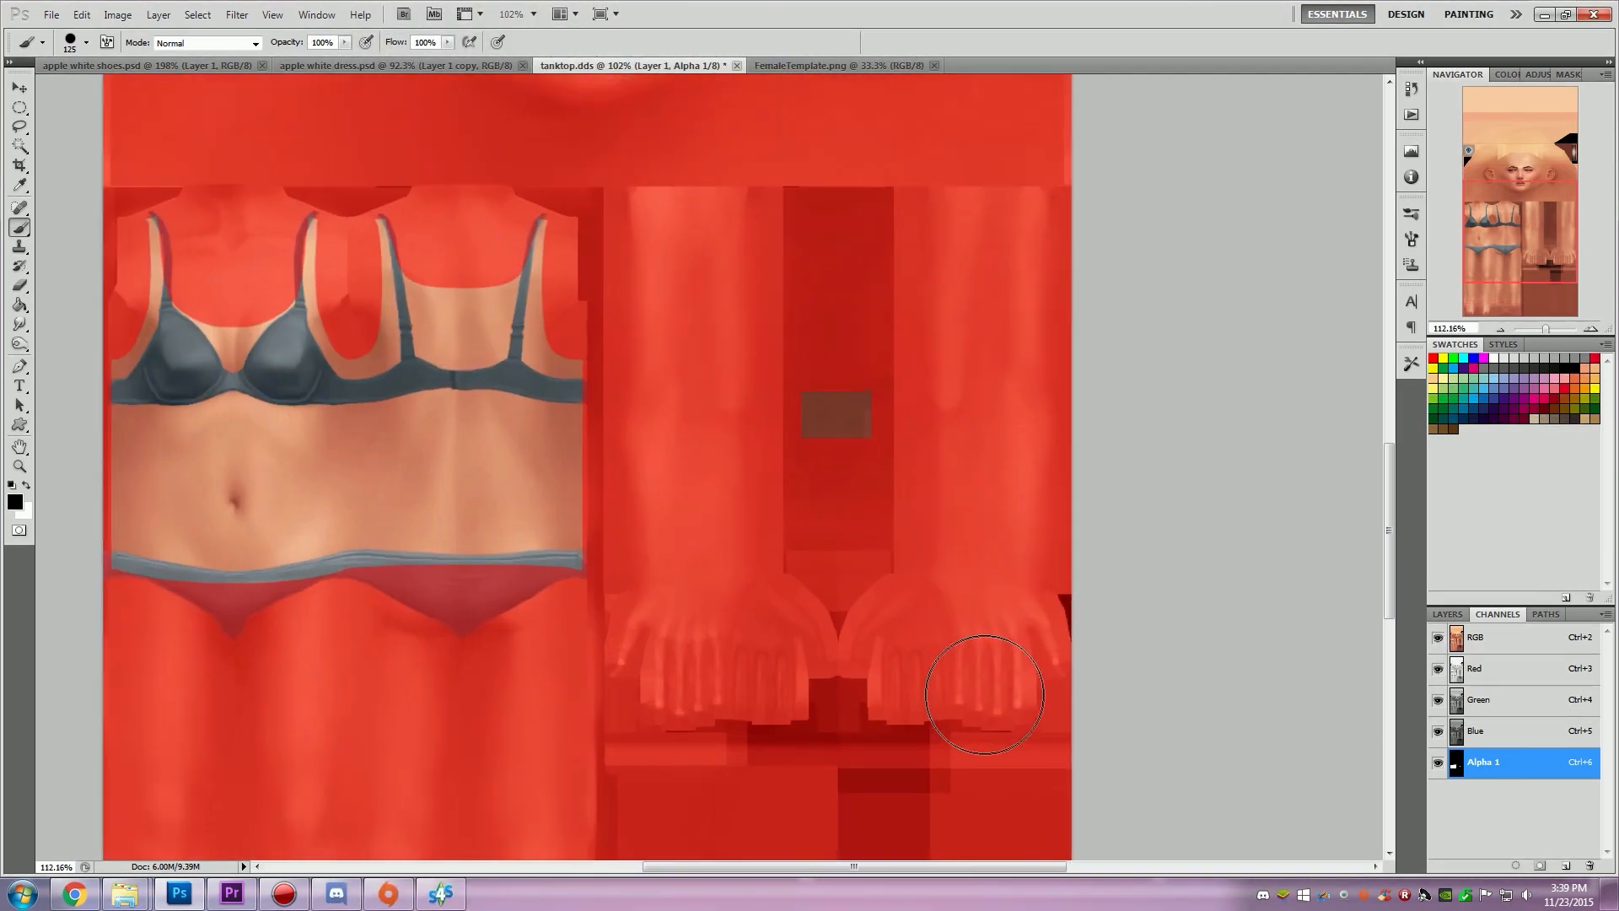
# Step: Paint both arms white in the Alpha 1 channel with a size 50 brush, down to the wrists, to add long sleeves
pyautogui.click(25, 486)
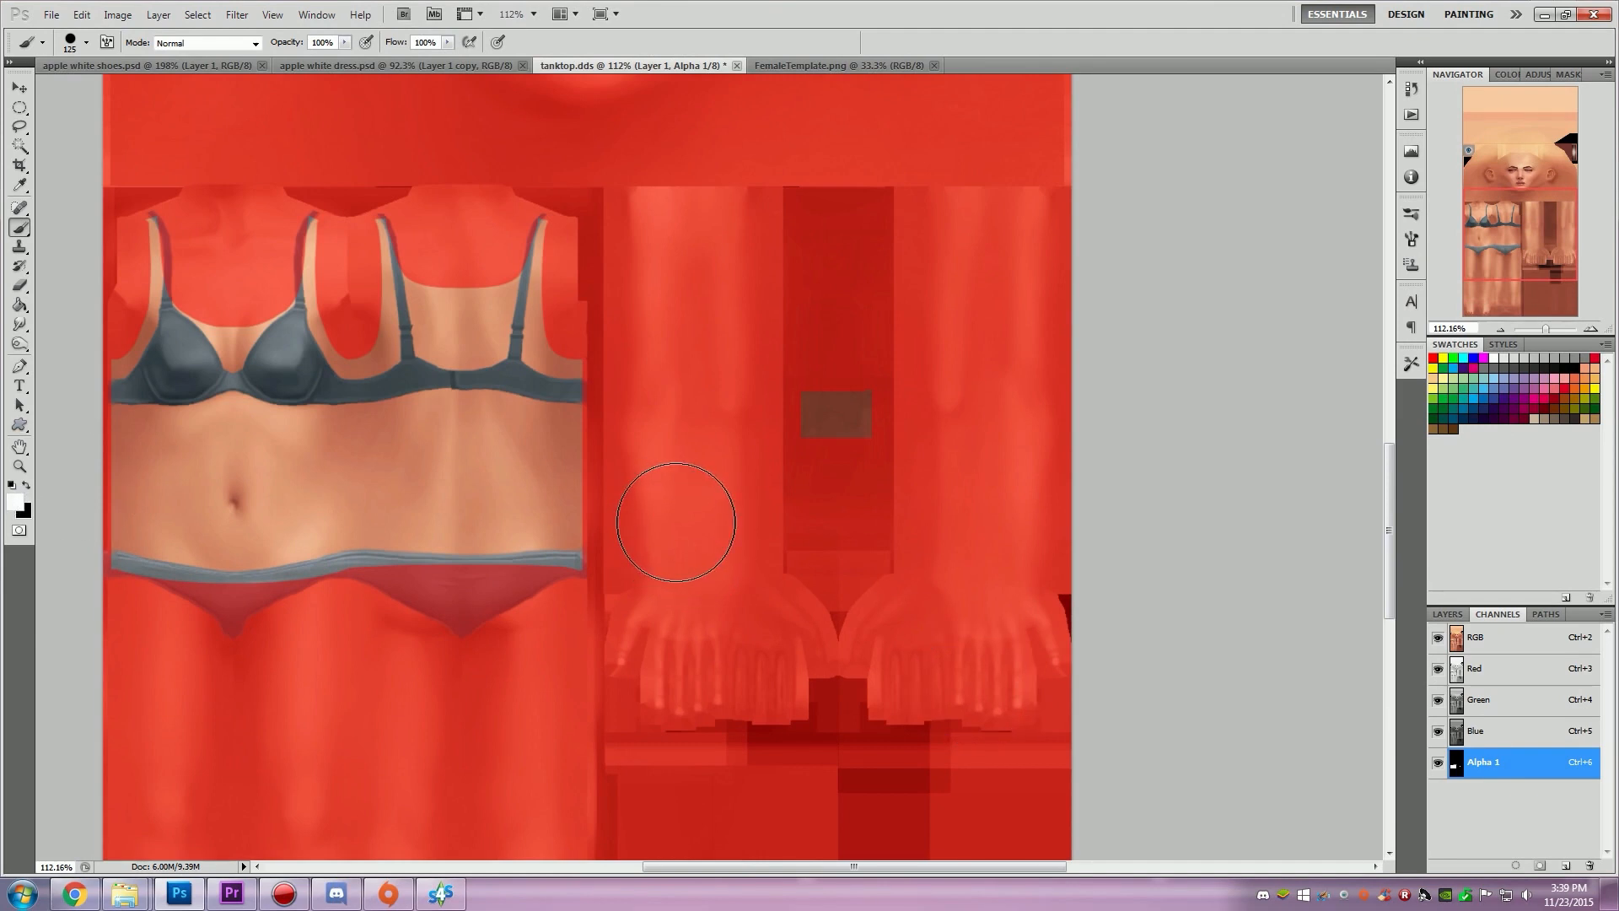
pyautogui.press('[')
pyautogui.press('[')
pyautogui.press('[')
pyautogui.press('[')
pyautogui.press('[')
pyautogui.moveTo(642, 207); pyautogui.dragTo(759, 560)
pyautogui.moveTo(916, 549)
pyautogui.mouseDown()
pyautogui.moveTo(1030, 552)
pyautogui.moveTo(1026, 247)
pyautogui.mouseUp()
pyautogui.moveTo(1023, 218)
pyautogui.mouseDown()
pyautogui.moveTo(912, 213)
pyautogui.moveTo(918, 337)
pyautogui.moveTo(961, 519)
pyautogui.moveTo(944, 328)
pyautogui.moveTo(977, 223)
pyautogui.moveTo(1023, 387)
pyautogui.moveTo(994, 524)
pyautogui.moveTo(976, 253)
pyautogui.moveTo(1016, 469)
pyautogui.moveTo(899, 536)
pyautogui.moveTo(922, 536)
pyautogui.mouseUp()
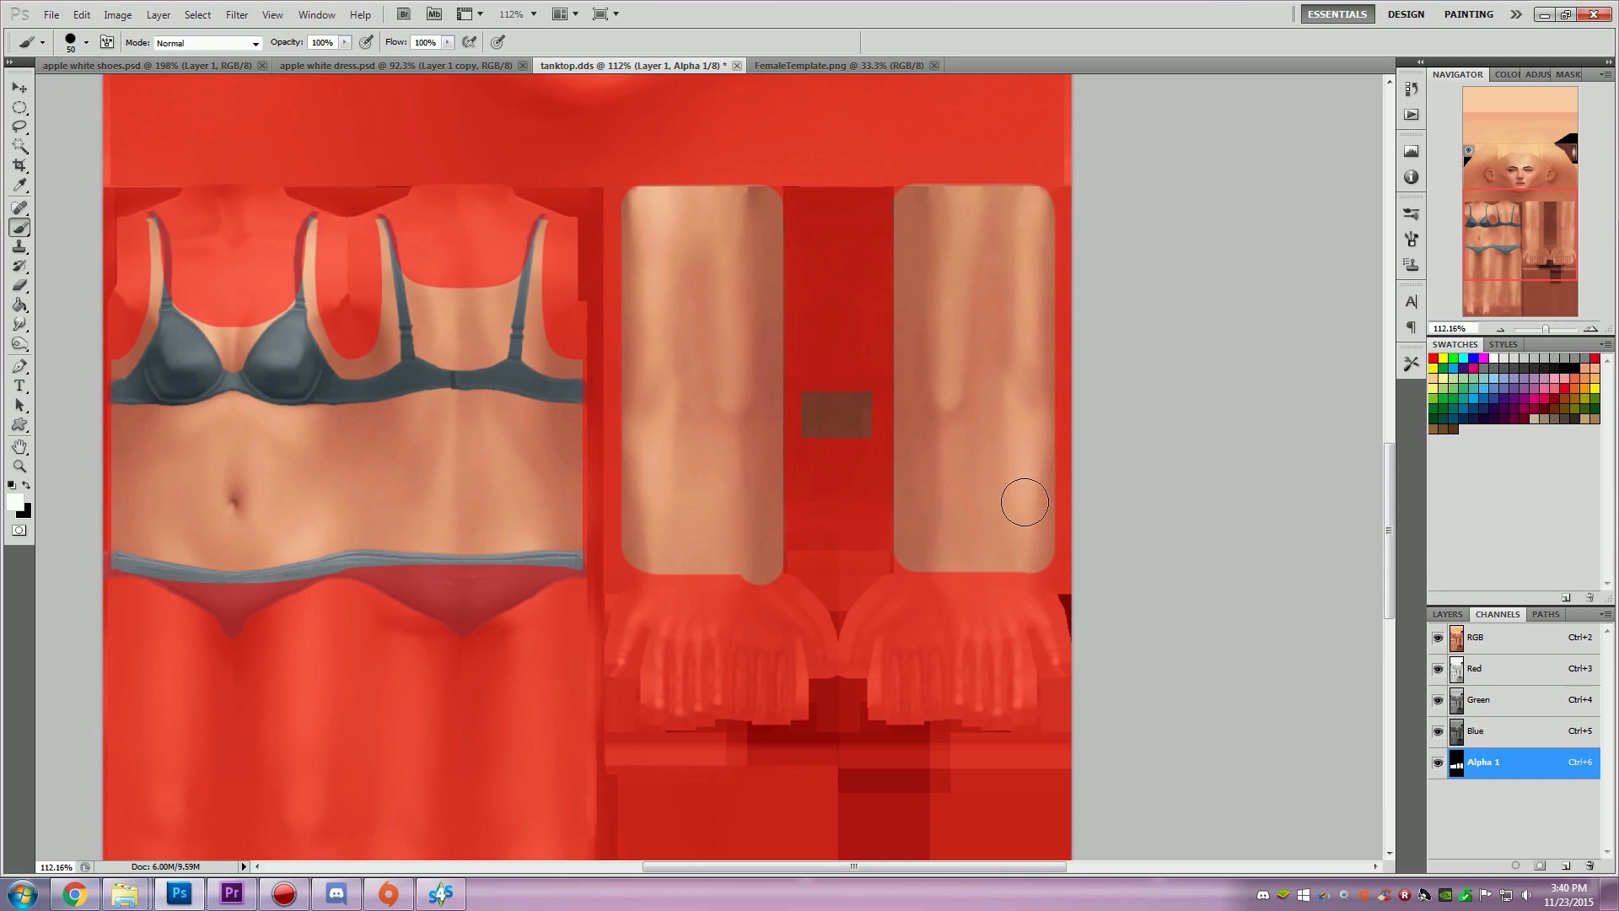
# Step: Trim the sleeve mask straight at both wrists with black and fill its rounded shoulder corners with white
pyautogui.click(26, 487)
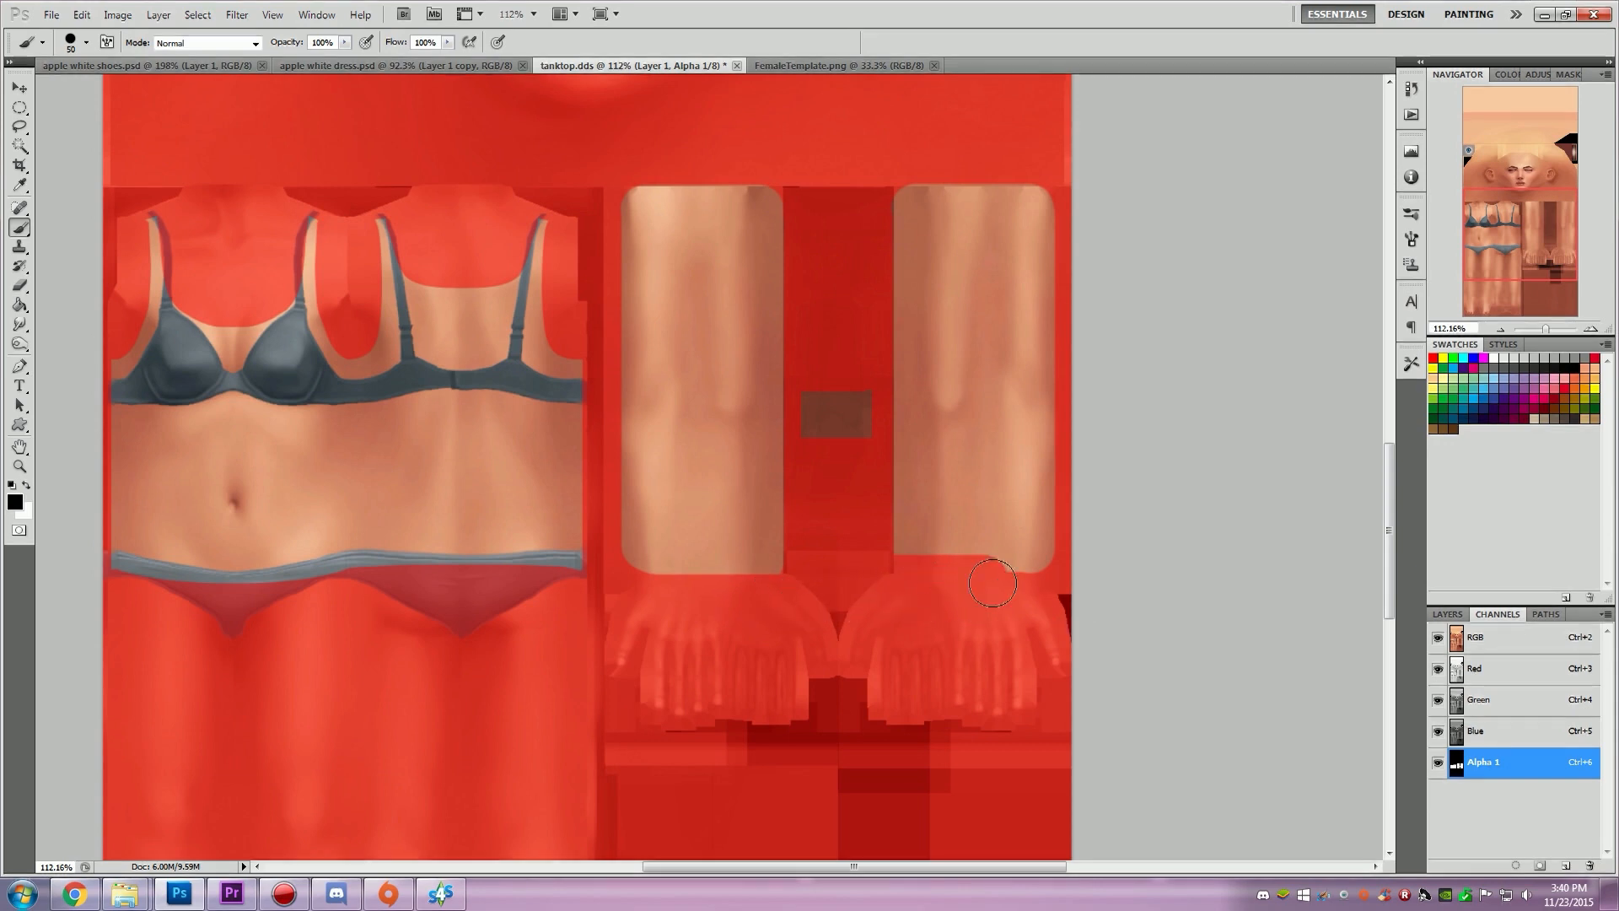
pyautogui.moveTo(1096, 575)
pyautogui.mouseDown()
pyautogui.moveTo(553, 609)
pyautogui.moveTo(1037, 576)
pyautogui.mouseUp()
pyautogui.hotkey('ctrl', 'z')
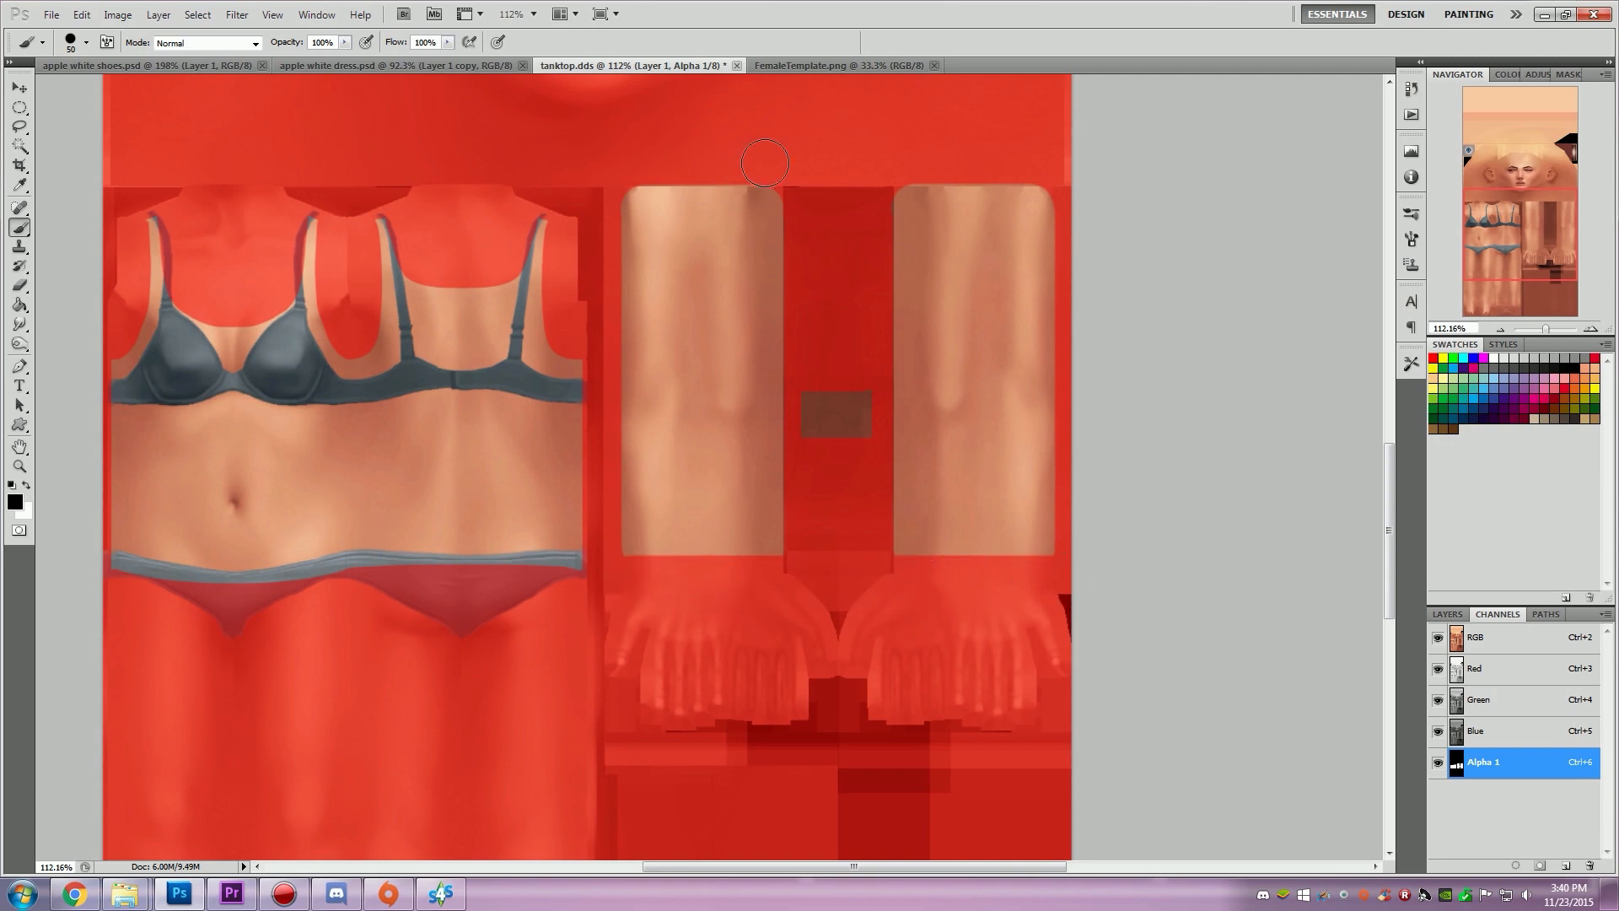
pyautogui.click(26, 485)
pyautogui.moveTo(649, 195); pyautogui.dragTo(1030, 195)
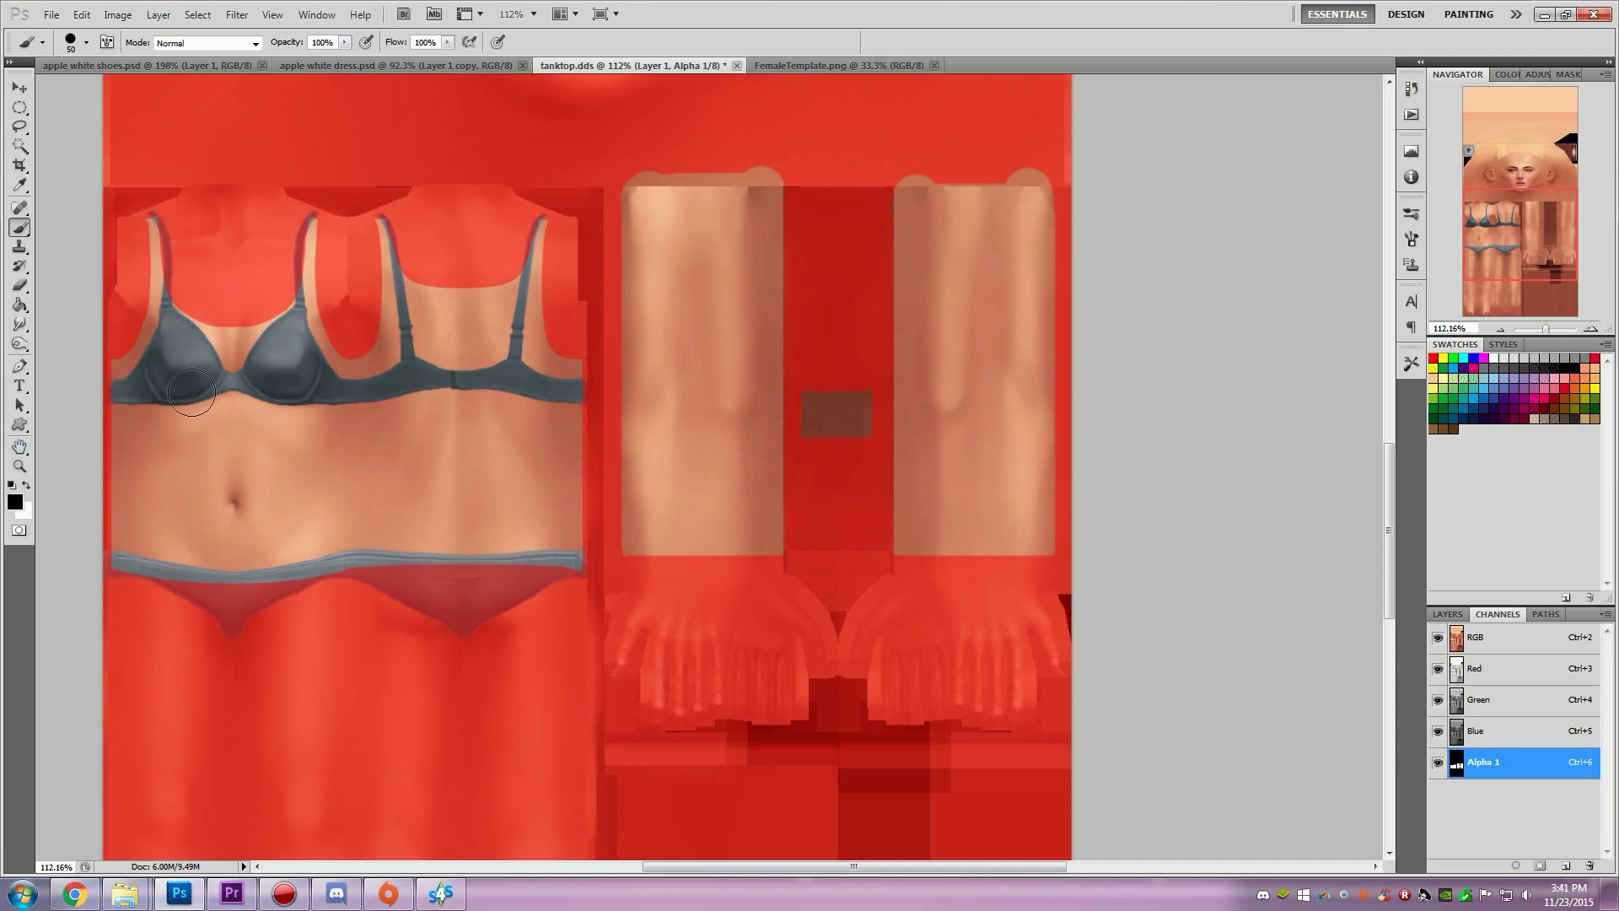
# Step: Hide the pasted body template layer so that only the tank top texture is shown
pyautogui.click(1447, 614)
pyautogui.click(1437, 683)
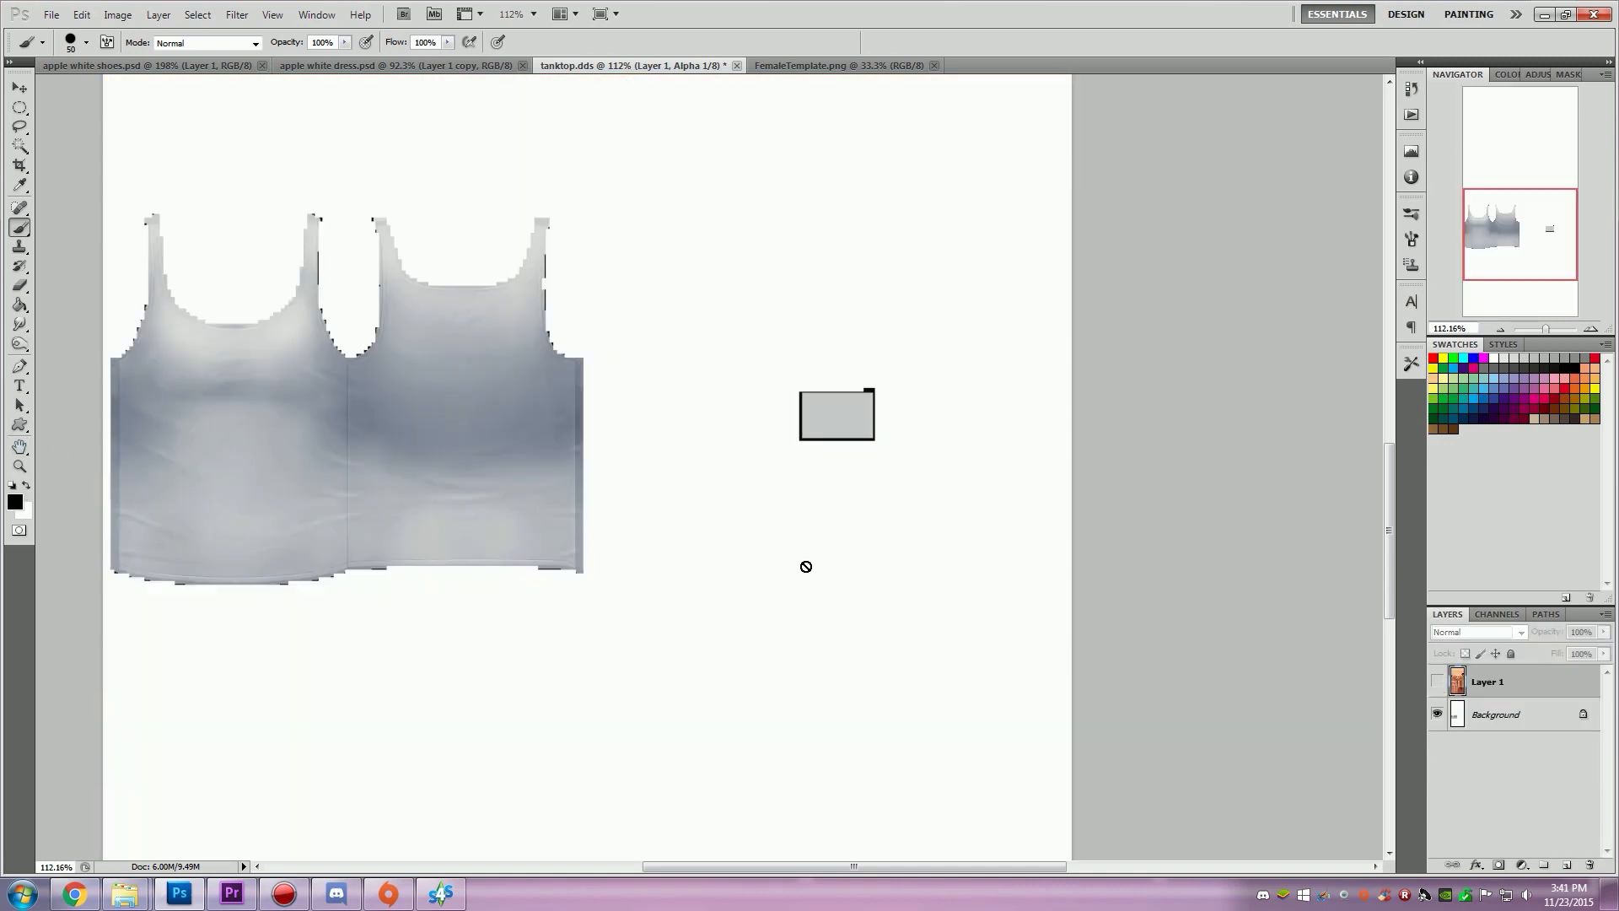
pyautogui.press('z')
pyautogui.moveTo(702, 550)
pyautogui.mouseDown()
pyautogui.moveTo(653, 514)
pyautogui.moveTo(725, 397)
pyautogui.mouseUp()
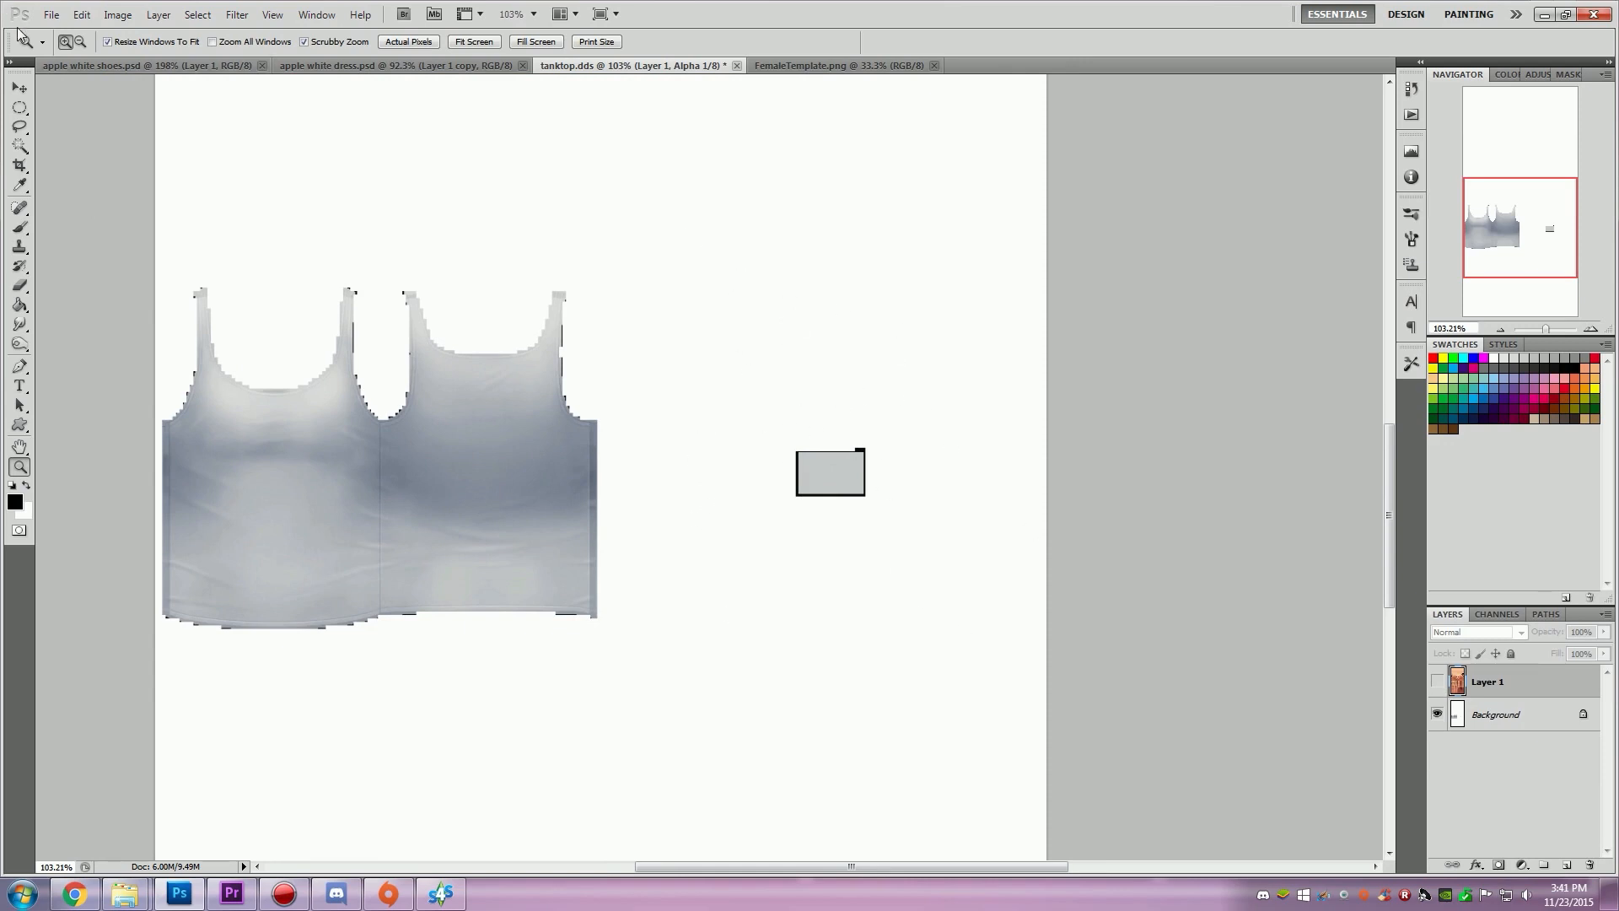
# Step: Save the edited texture over tanktop.dds, switch to Sims 4 Studio and import that file as the top's texture
pyautogui.click(51, 14)
pyautogui.click(76, 271)
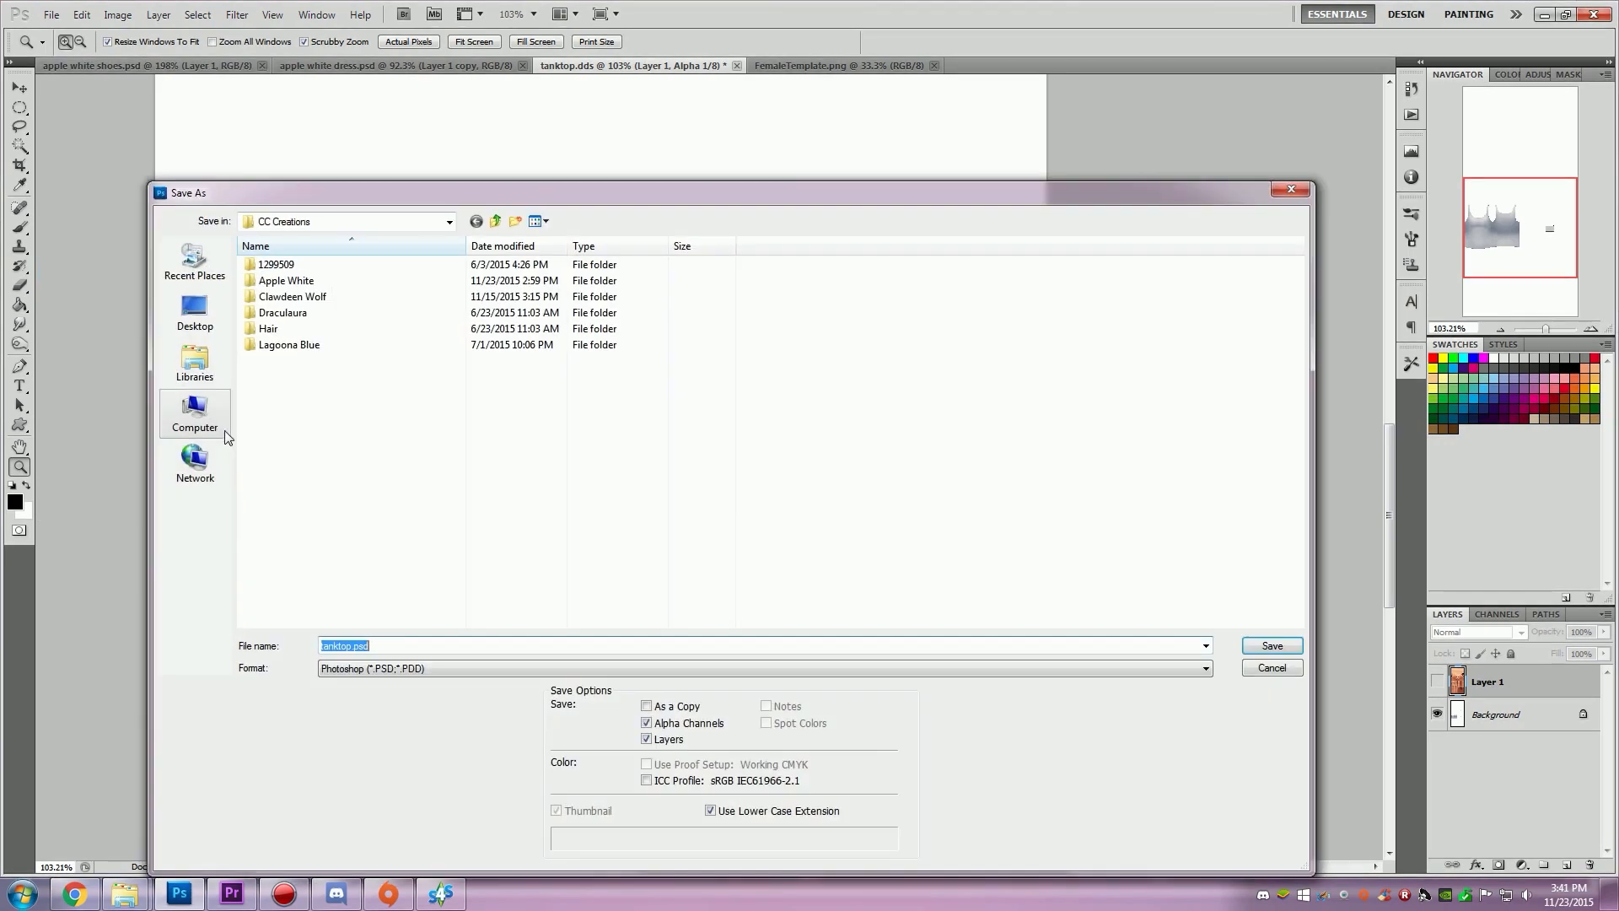
pyautogui.click(413, 670)
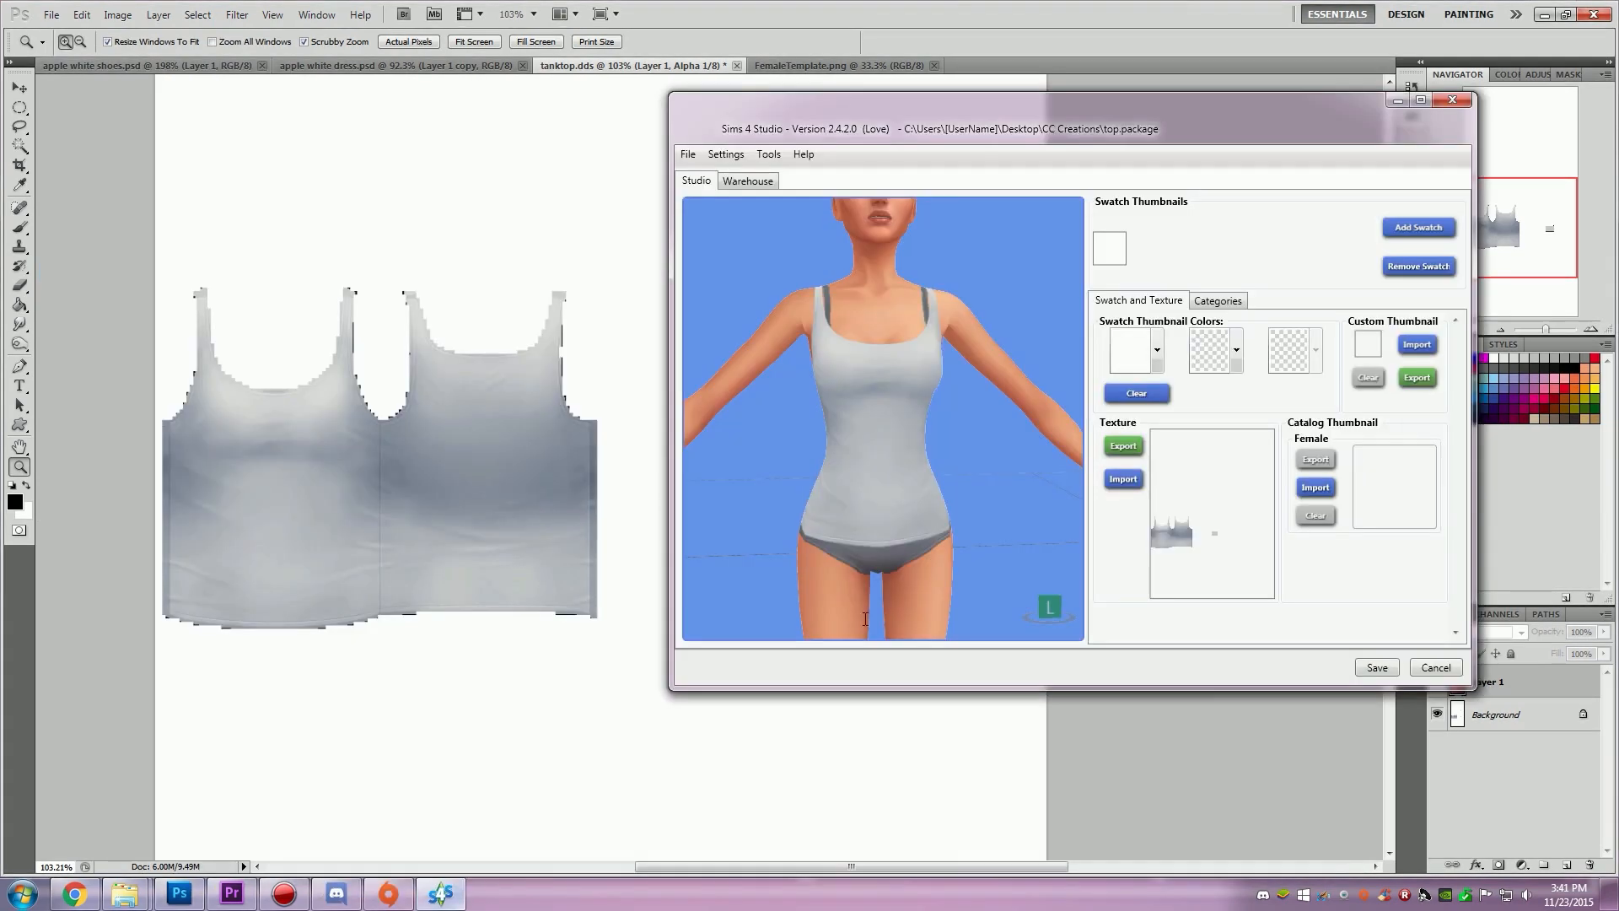
pyautogui.click(1124, 479)
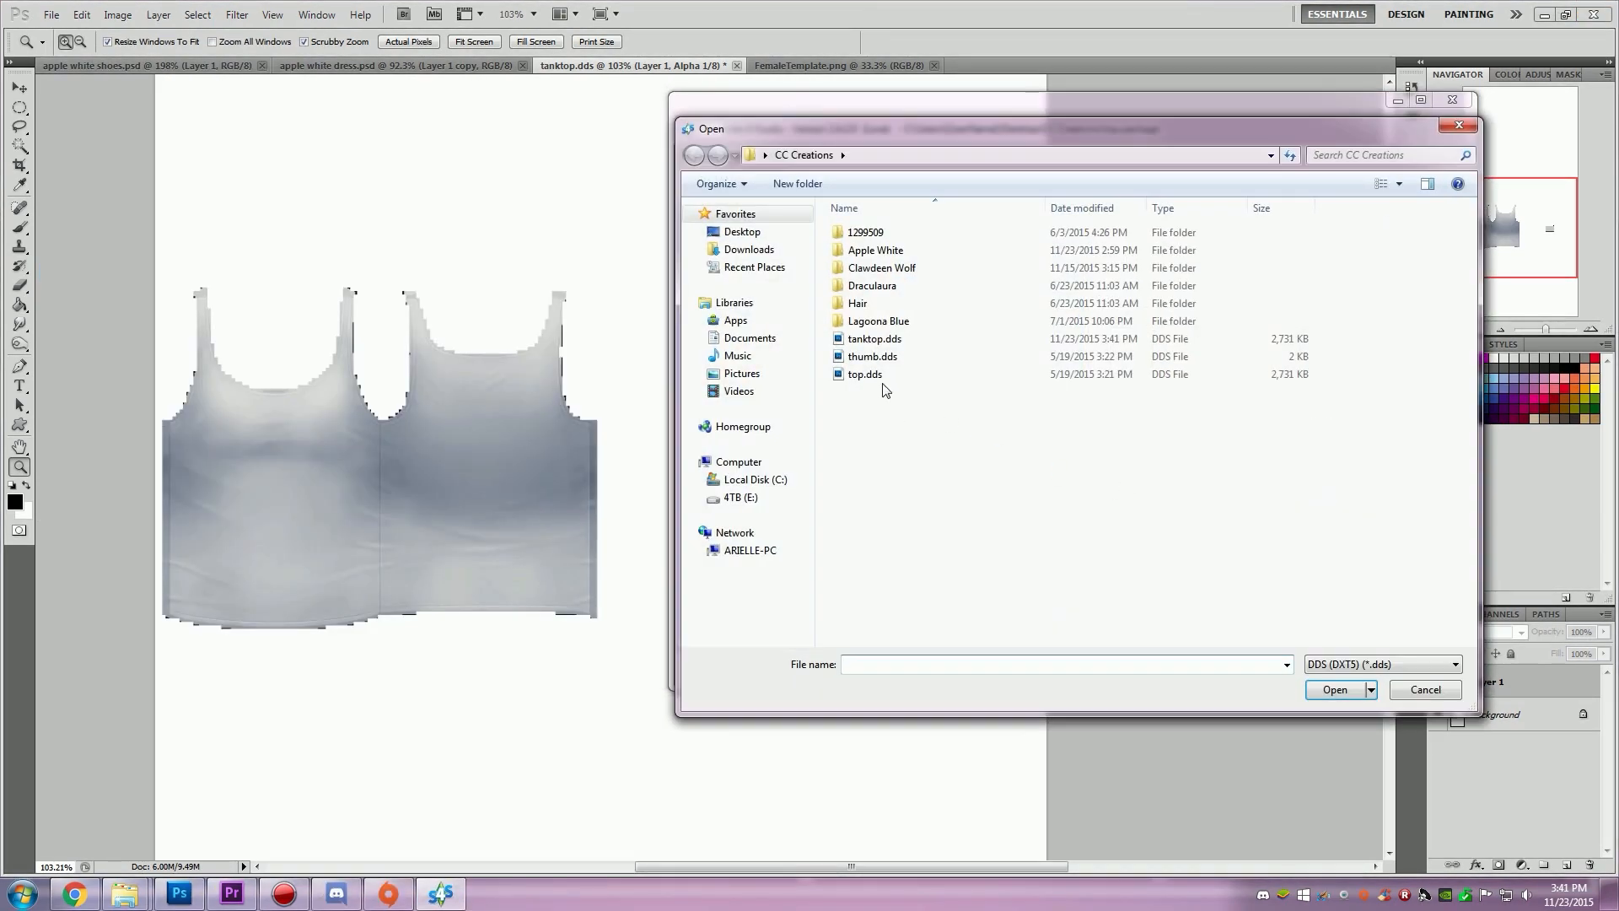
pyautogui.doubleClick(877, 339)
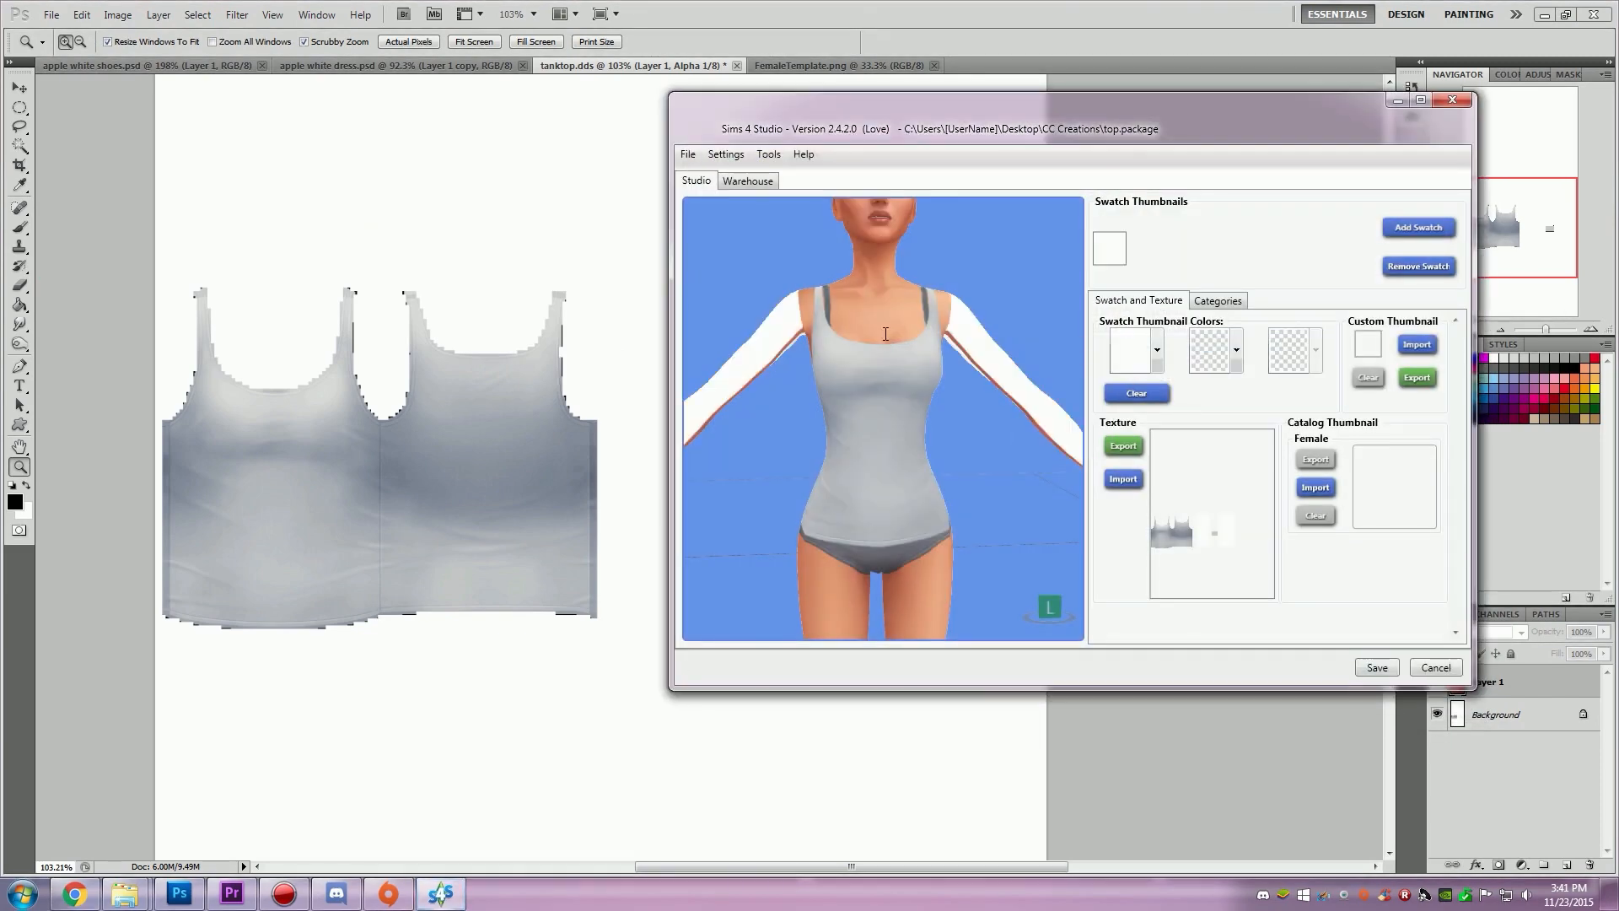
# Step: Switch to Photoshop, show the body template layer and overlay the Alpha 1 mask on it, with the Background layer selected
pyautogui.moveTo(821, 430)
pyautogui.mouseDown()
pyautogui.moveTo(817, 445)
pyautogui.moveTo(877, 439)
pyautogui.moveTo(846, 433)
pyautogui.mouseUp()
pyautogui.moveTo(846, 433); pyautogui.dragTo(885, 430, button='right')
pyautogui.scroll(3, 987, 426)
pyautogui.moveTo(988, 426); pyautogui.dragTo(825, 504, button='right')
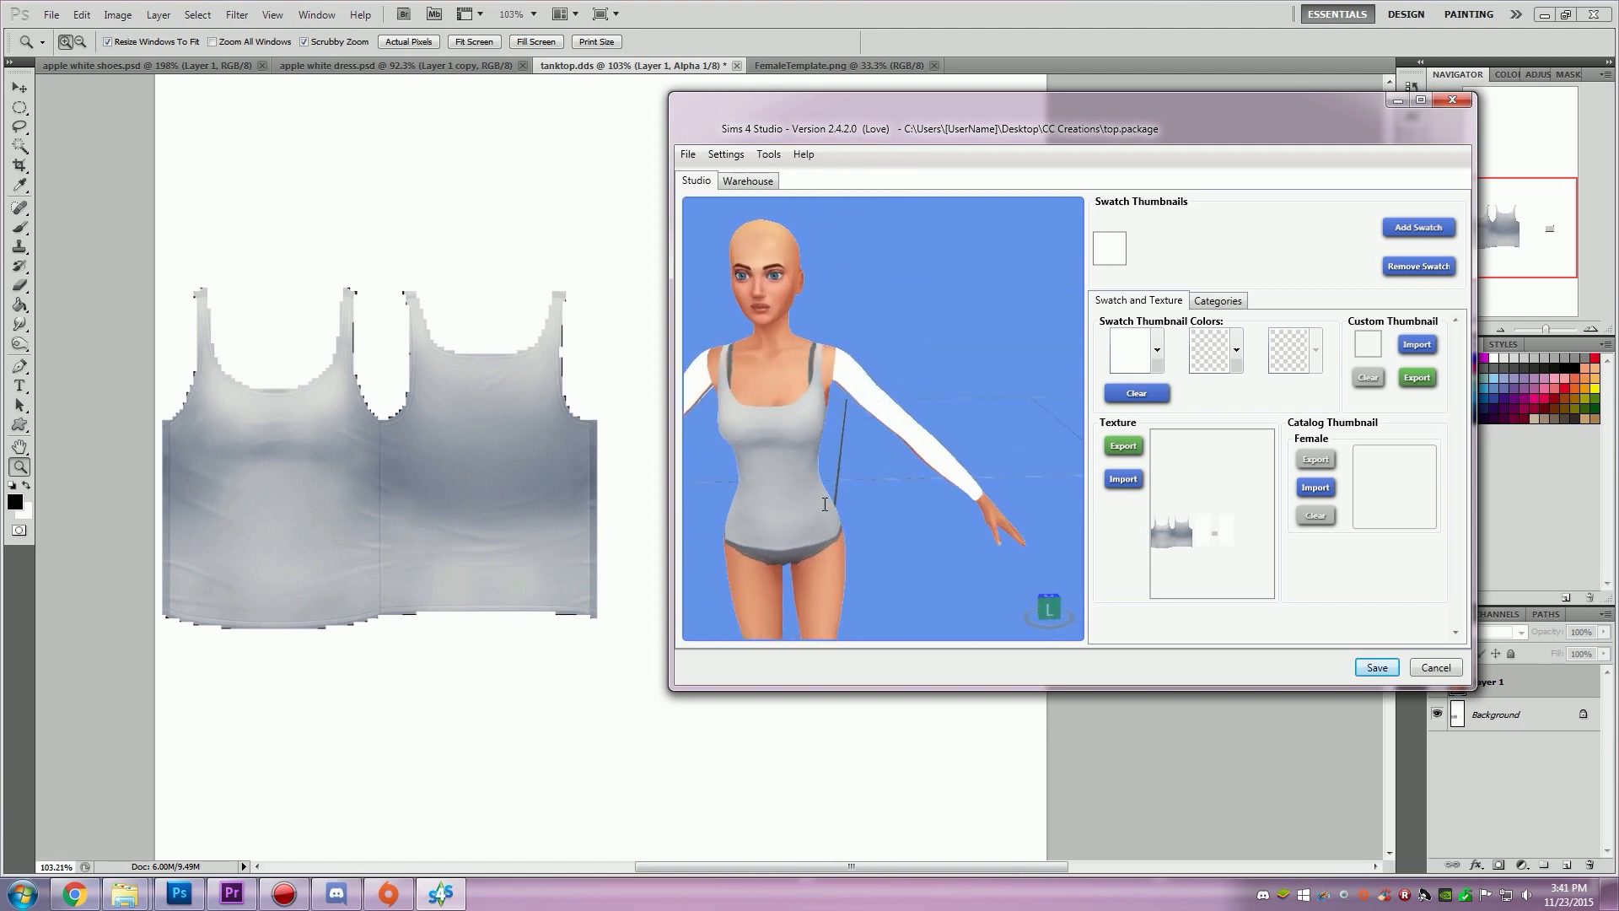
pyautogui.click(650, 682)
pyautogui.click(1437, 681)
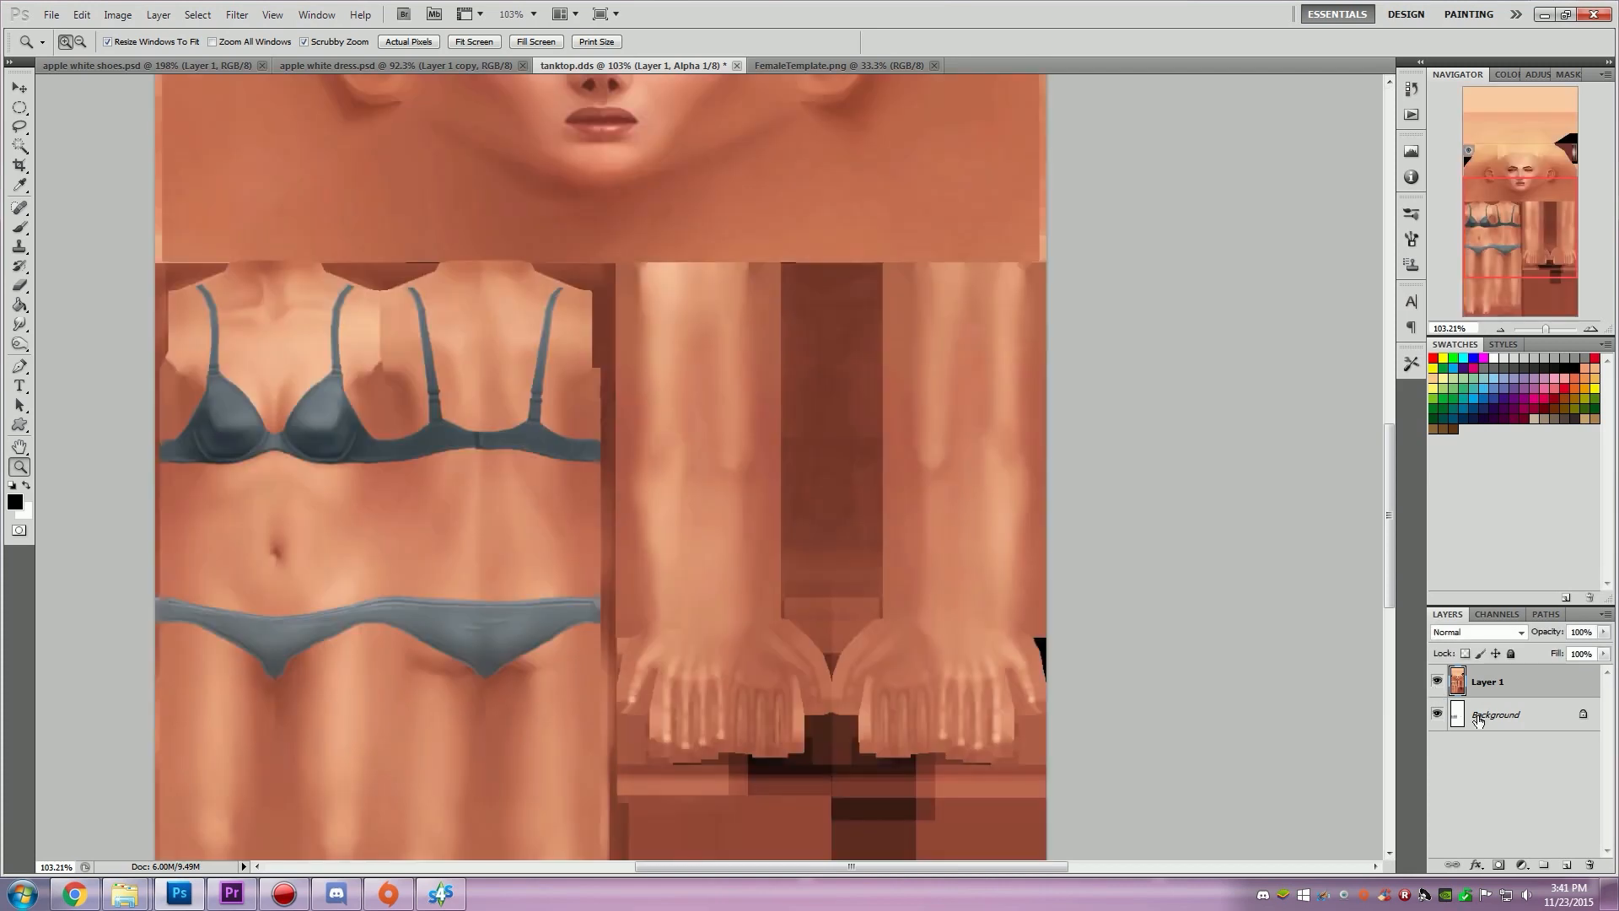
pyautogui.click(1484, 715)
pyautogui.click(1497, 614)
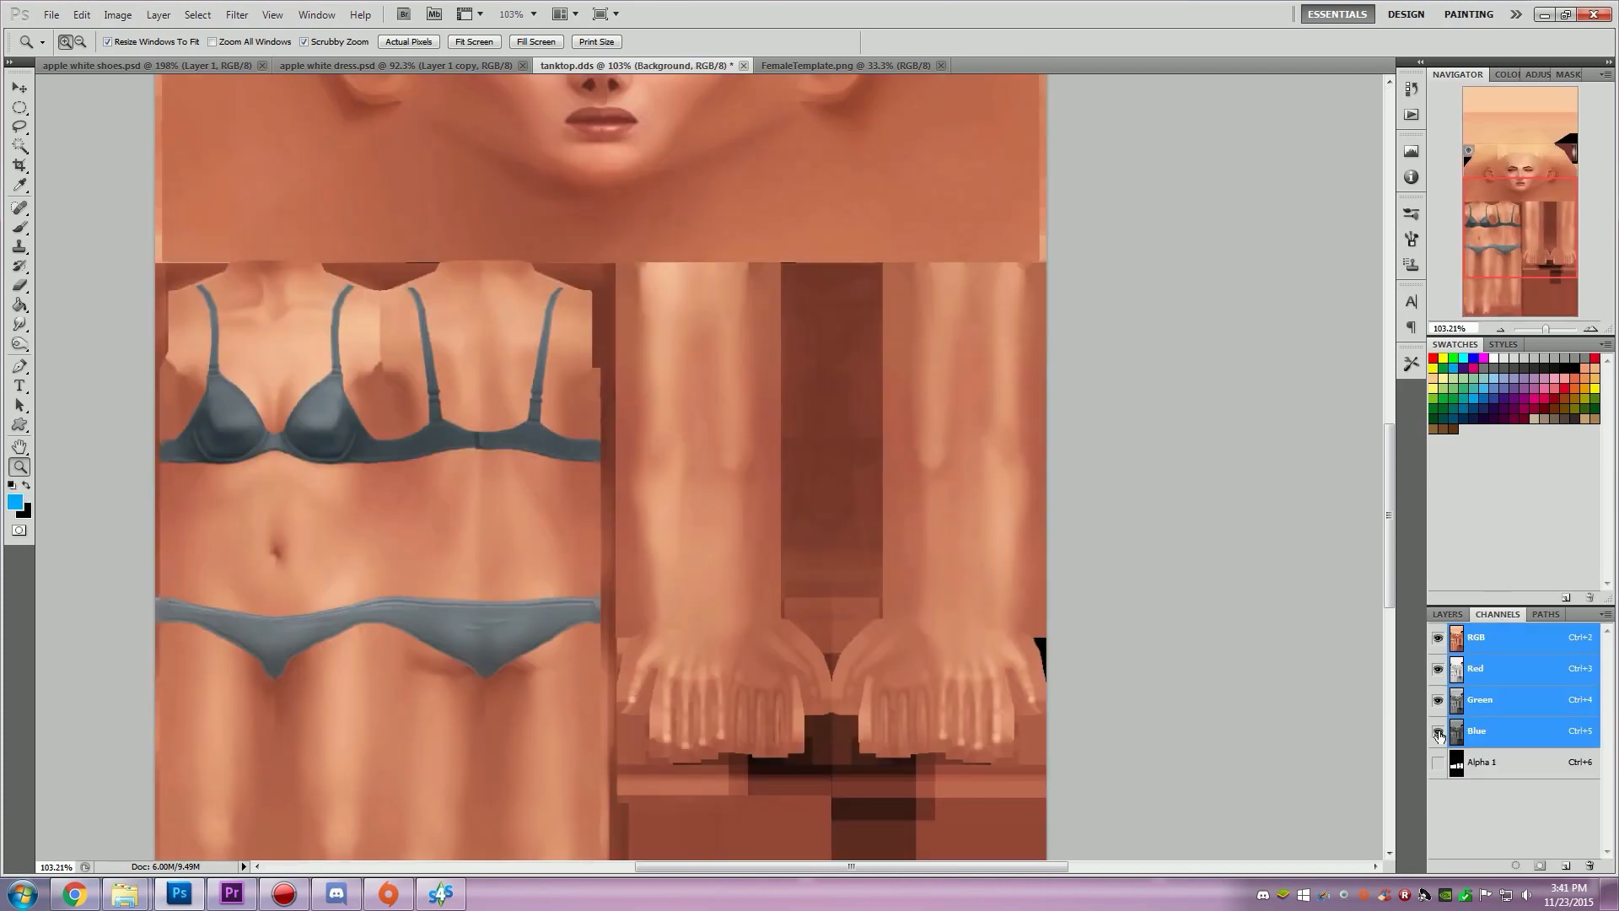
pyautogui.click(1437, 764)
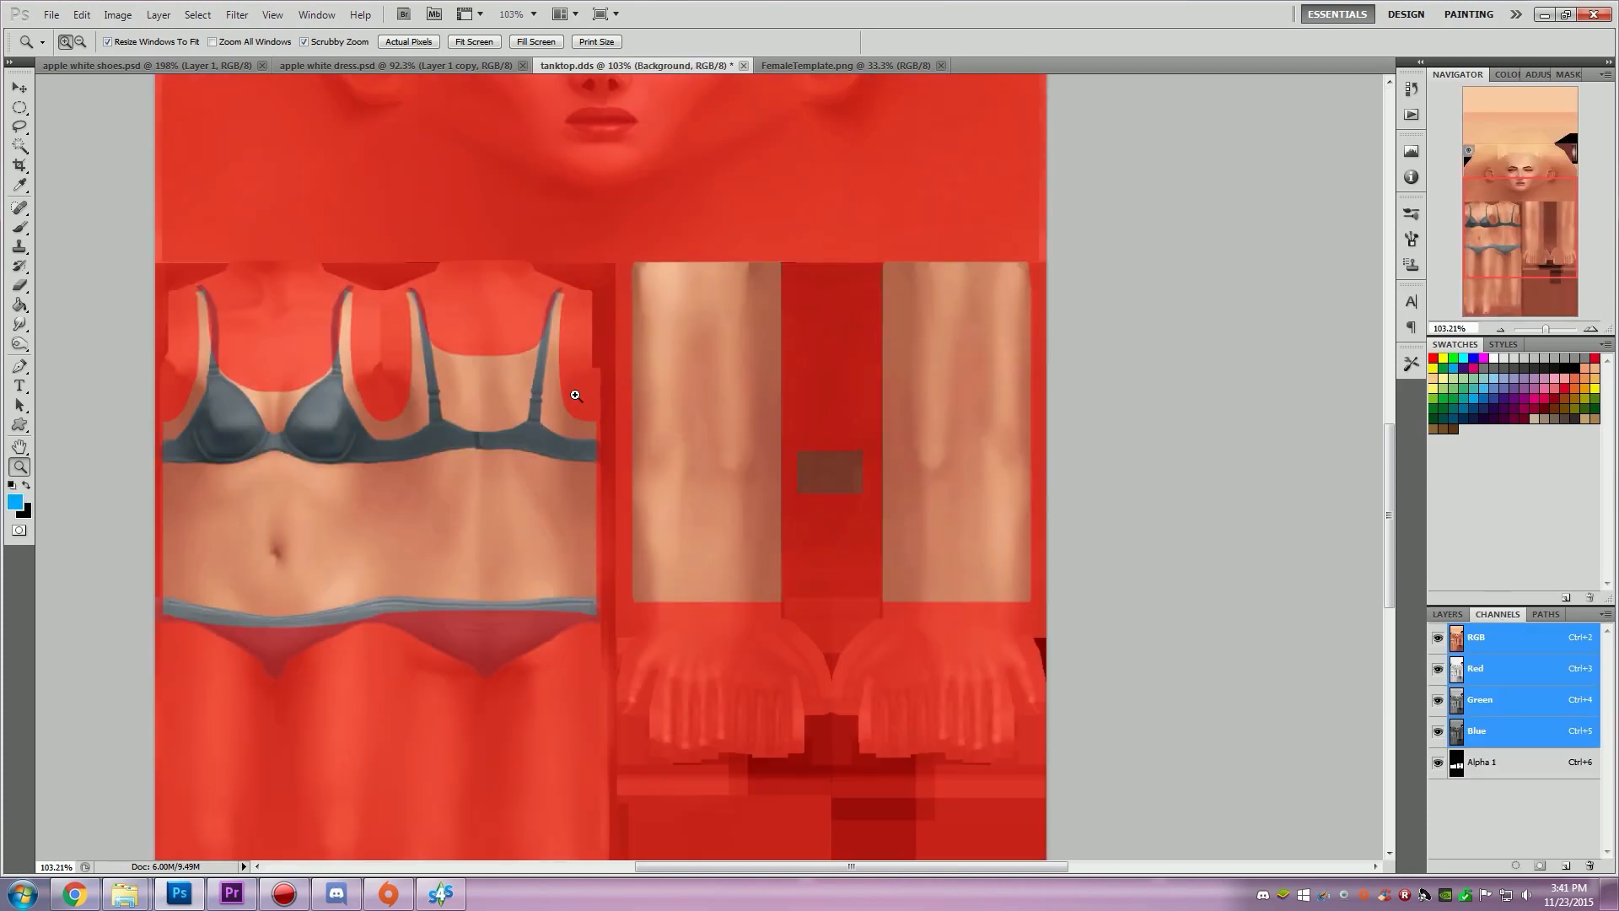
# Step: Paint the masked armhole and shoulder gaps of the tank top white in the Alpha 1 channel with the size 50 brush
pyautogui.click(440, 893)
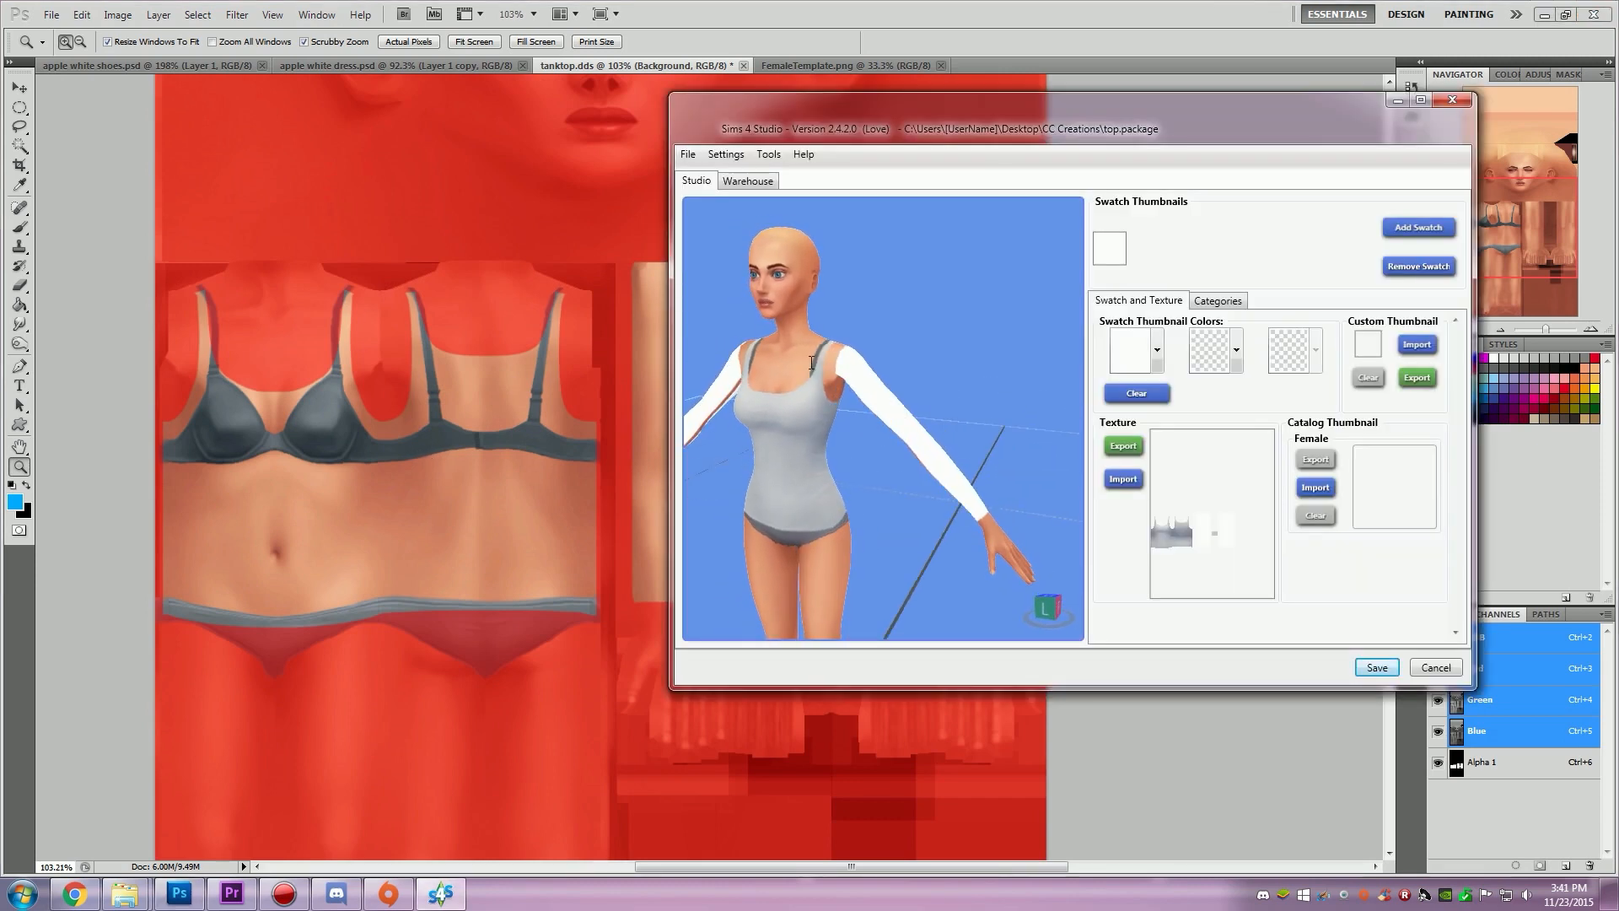
pyautogui.click(448, 434)
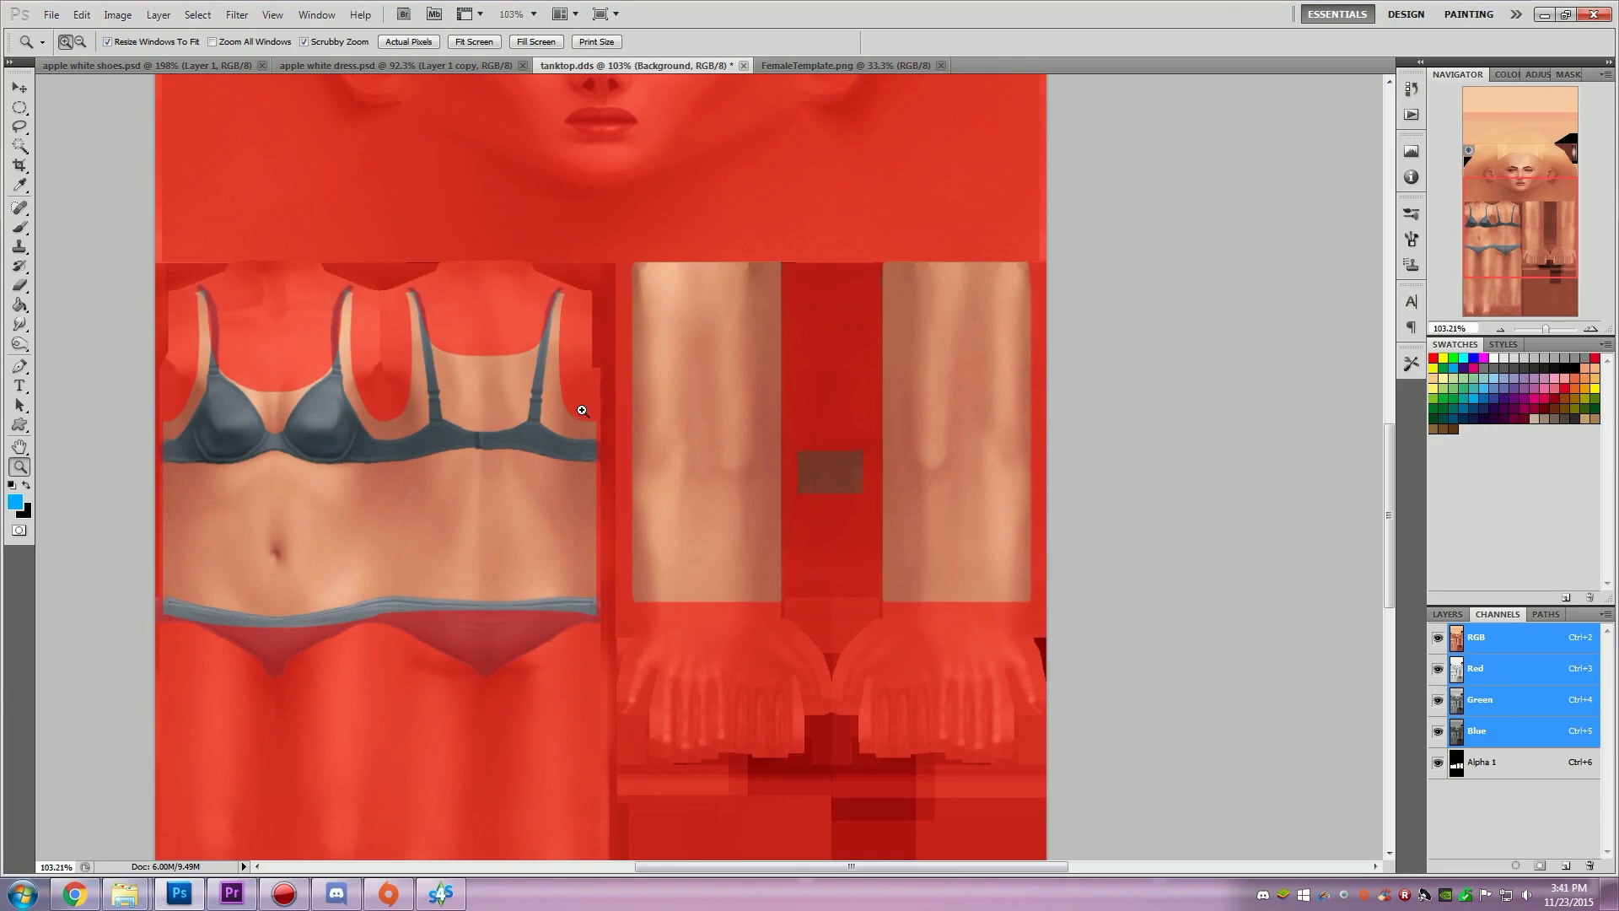
pyautogui.click(406, 317)
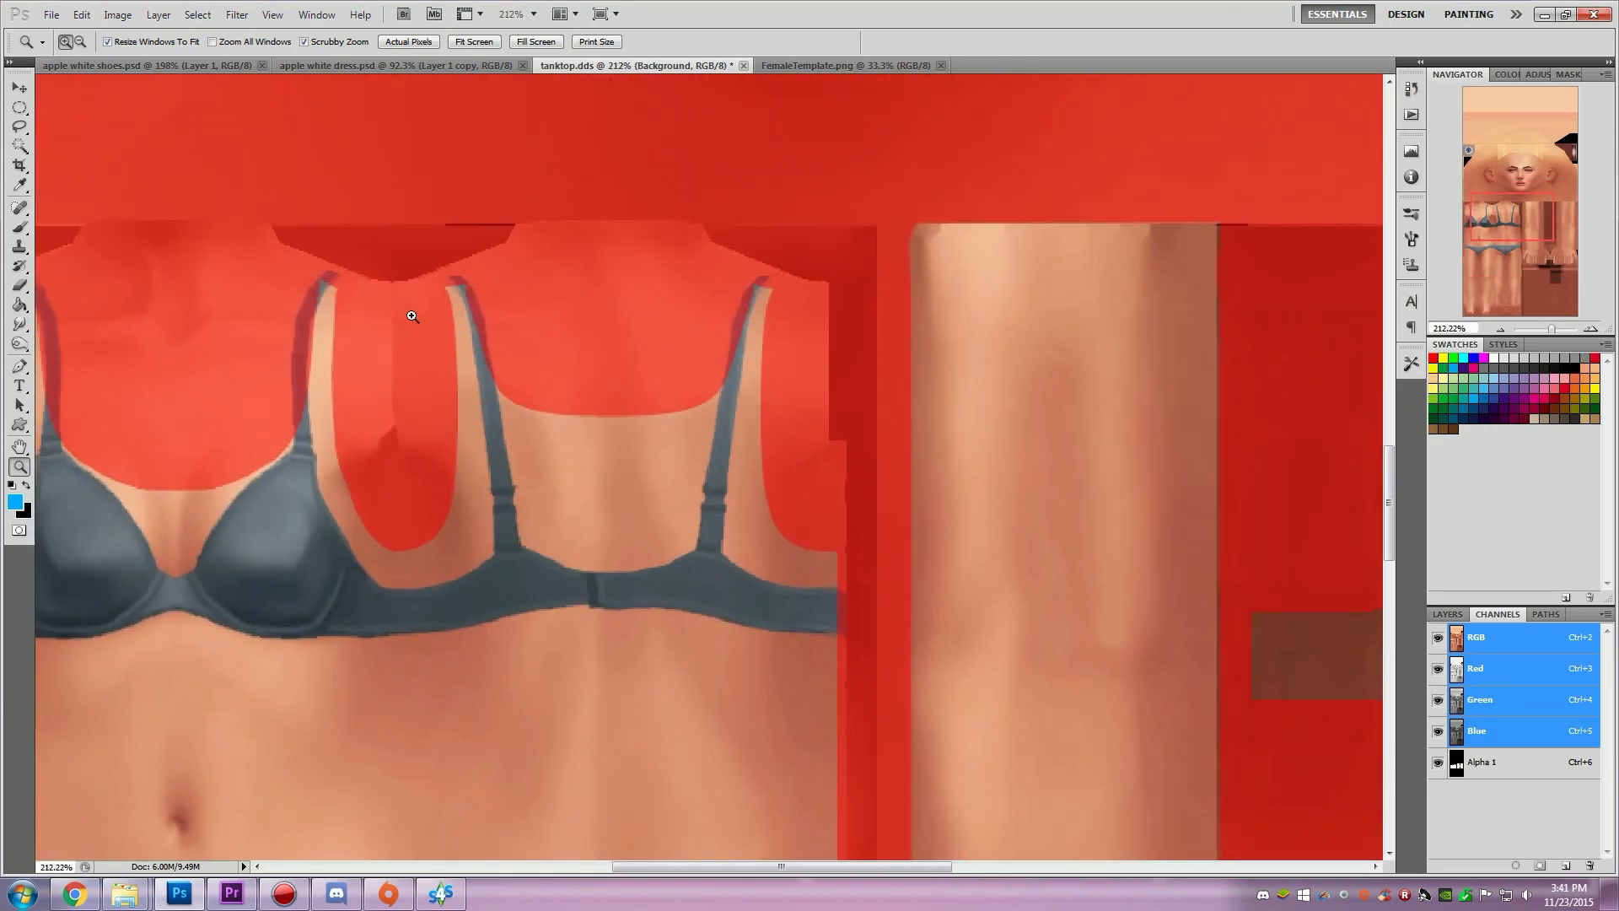
pyautogui.press('b')
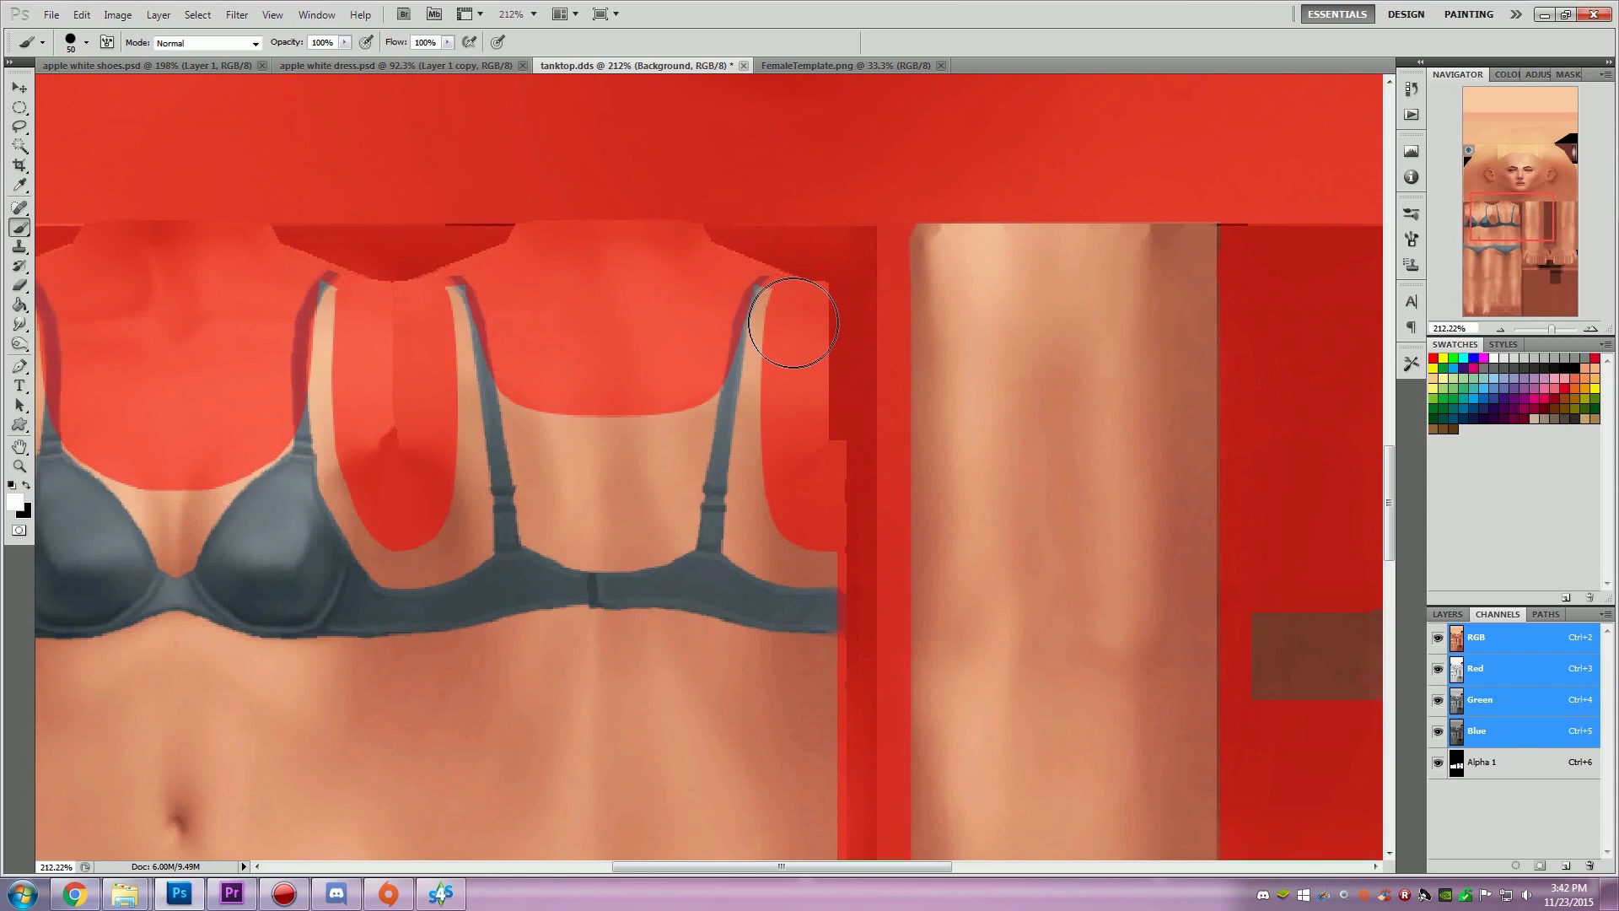
pyautogui.hotkey('ctrl', '6')
pyautogui.press('x')
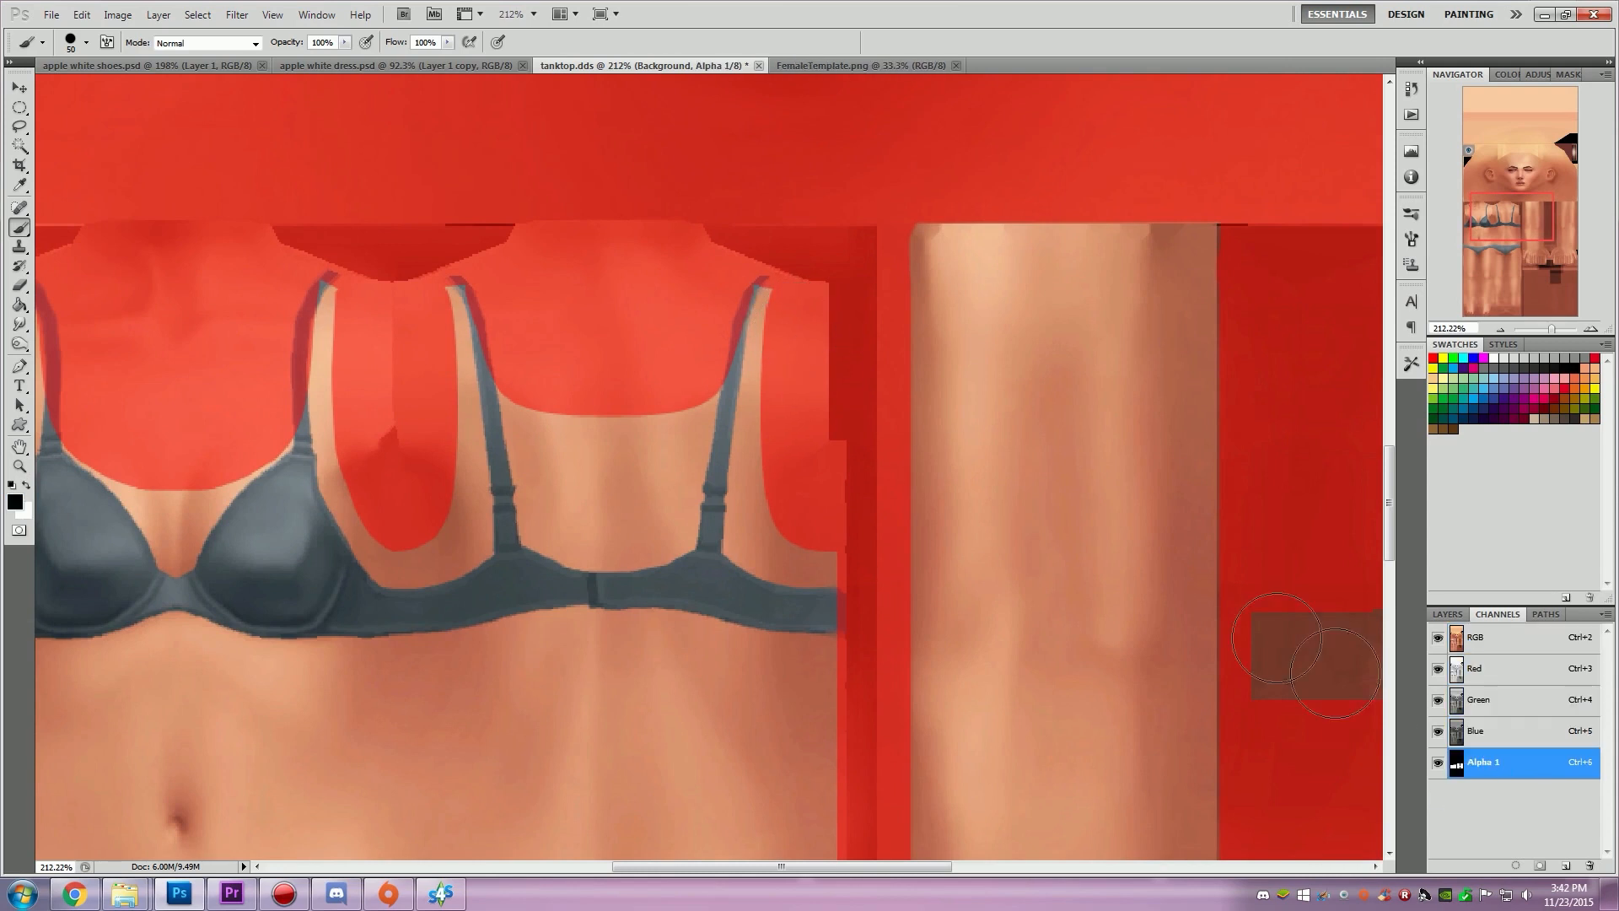
pyautogui.moveTo(774, 364)
pyautogui.mouseDown()
pyautogui.moveTo(791, 330)
pyautogui.moveTo(797, 480)
pyautogui.mouseUp()
pyautogui.hotkey('ctrl', 'z')
pyautogui.press('x')
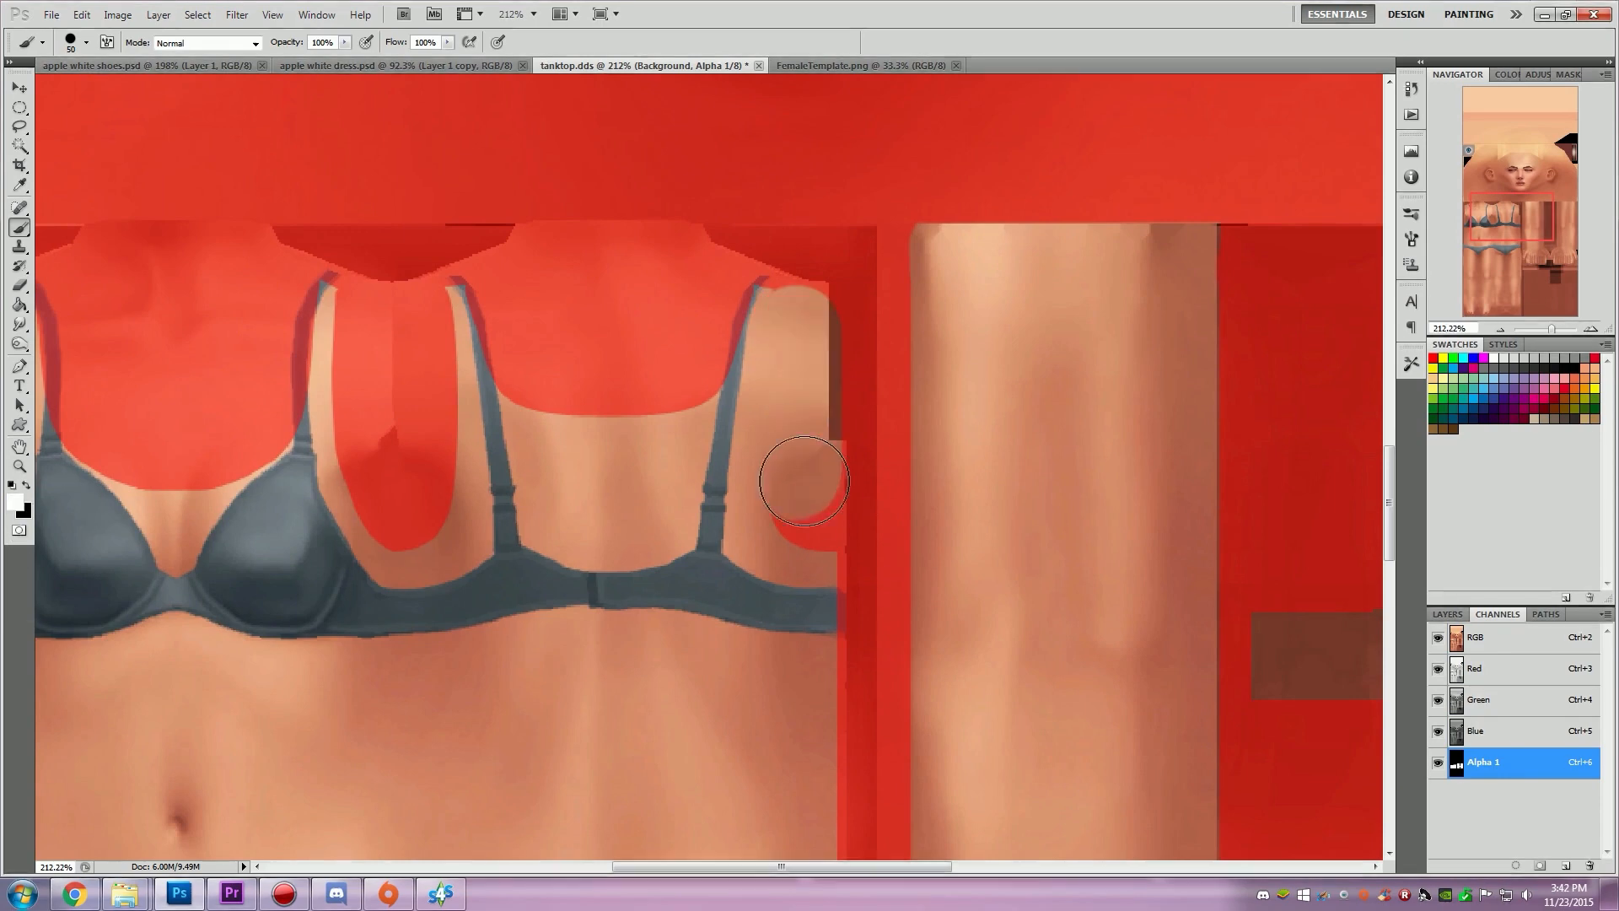
pyautogui.moveTo(431, 453)
pyautogui.mouseDown()
pyautogui.moveTo(888, 441)
pyautogui.moveTo(846, 433)
pyautogui.mouseUp()
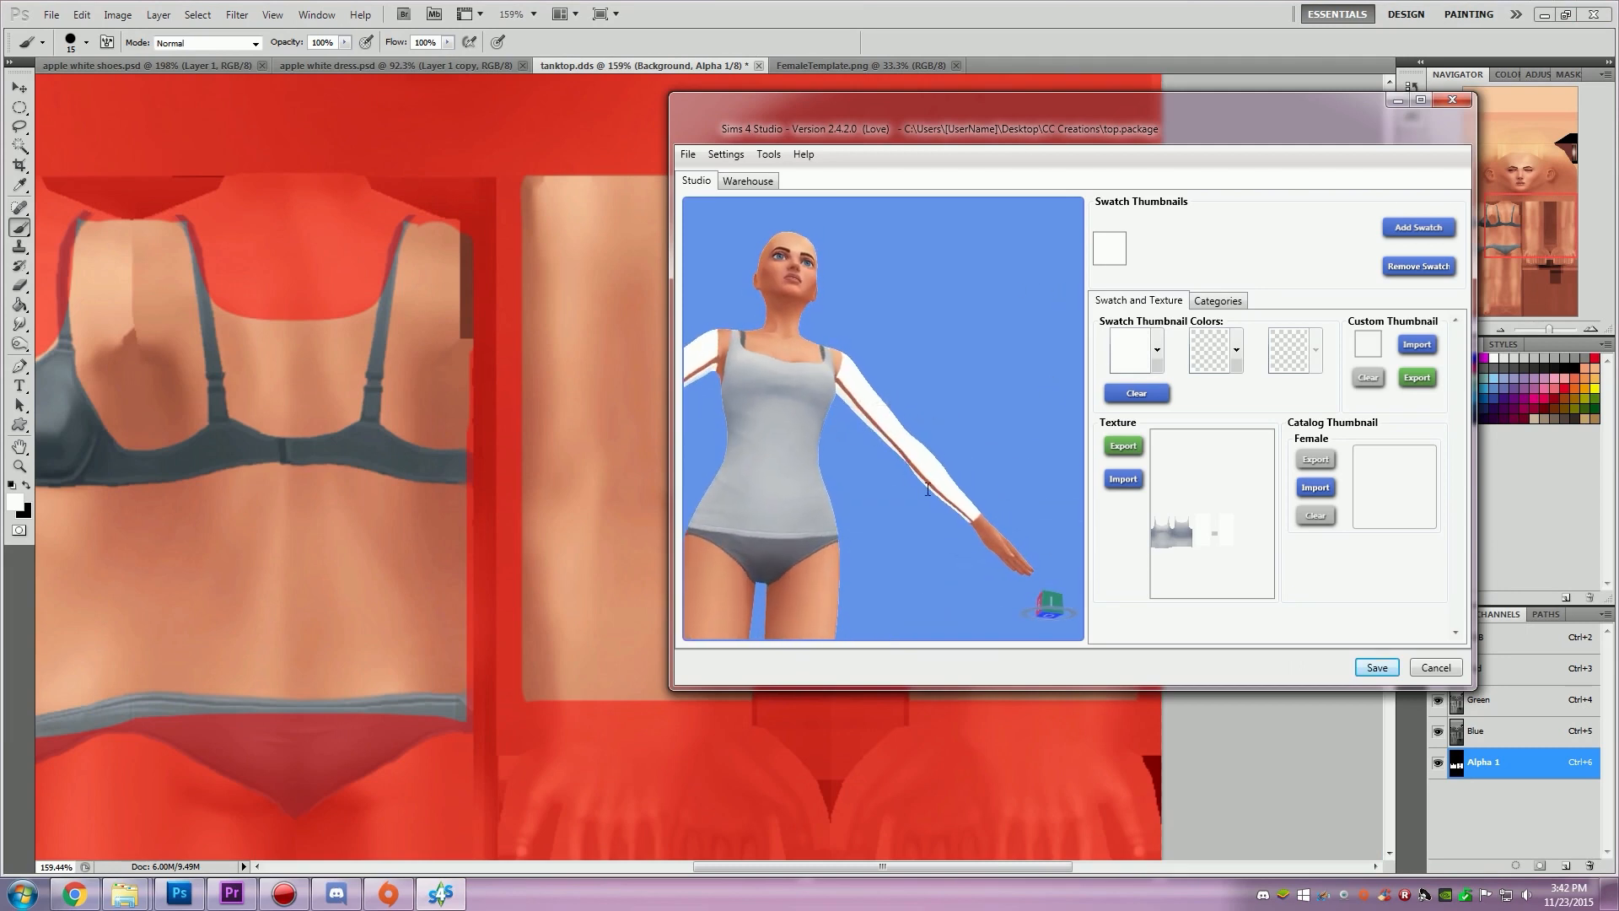
# Step: Extend the sleeve mask to the outer edges of both arms in white with a size 15 brush, down to the wrists
pyautogui.click(528, 184)
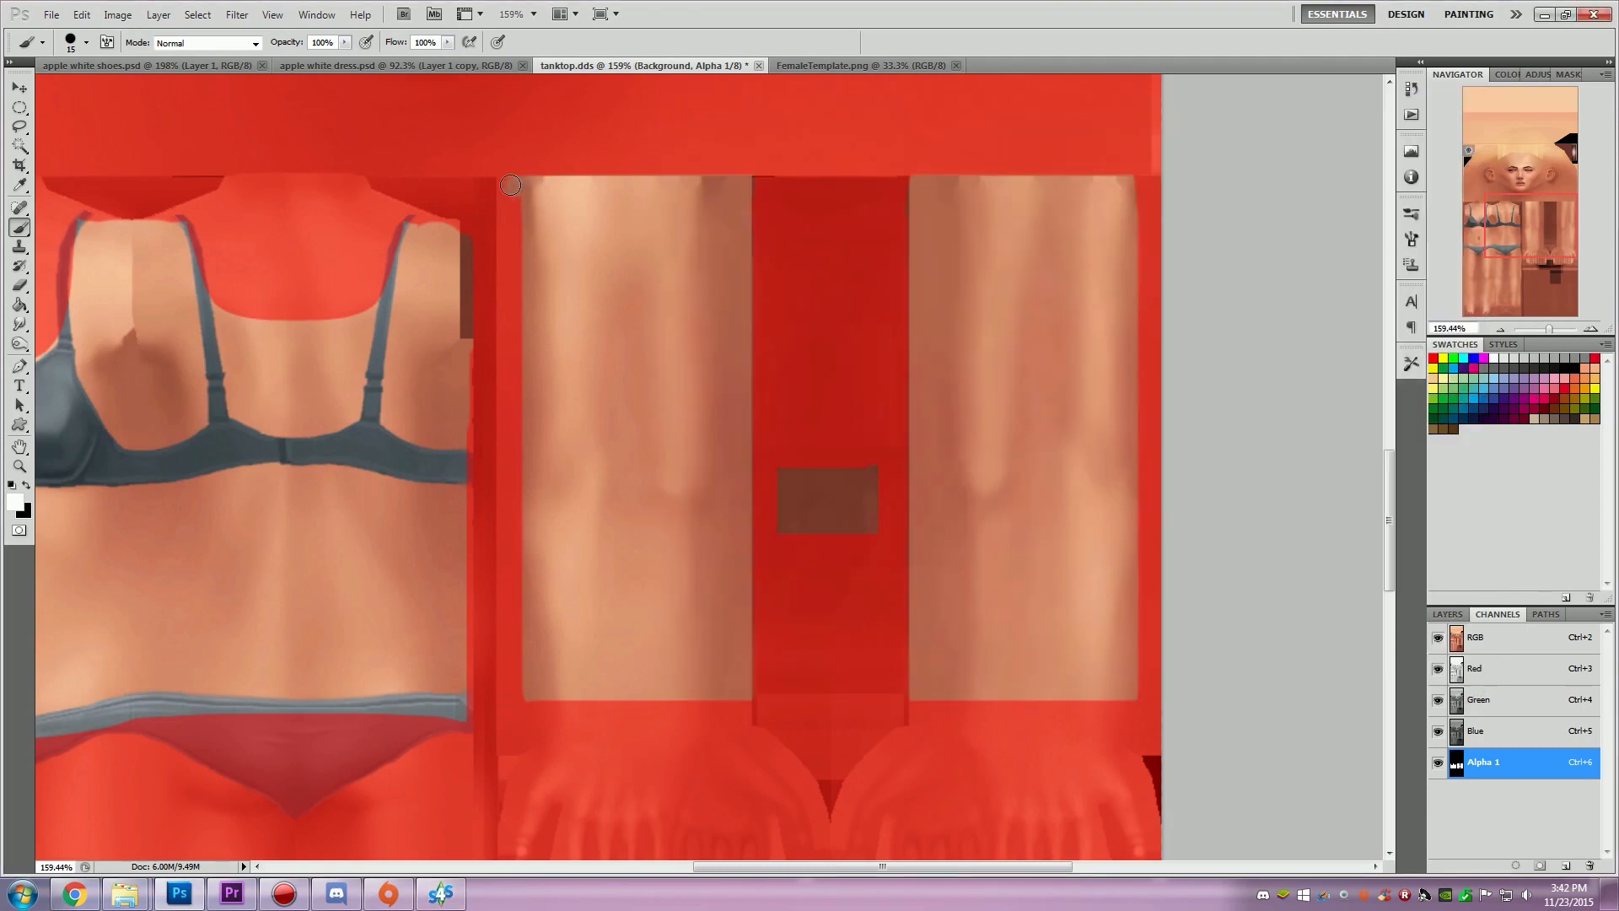
pyautogui.moveTo(505, 184); pyautogui.dragTo(529, 691)
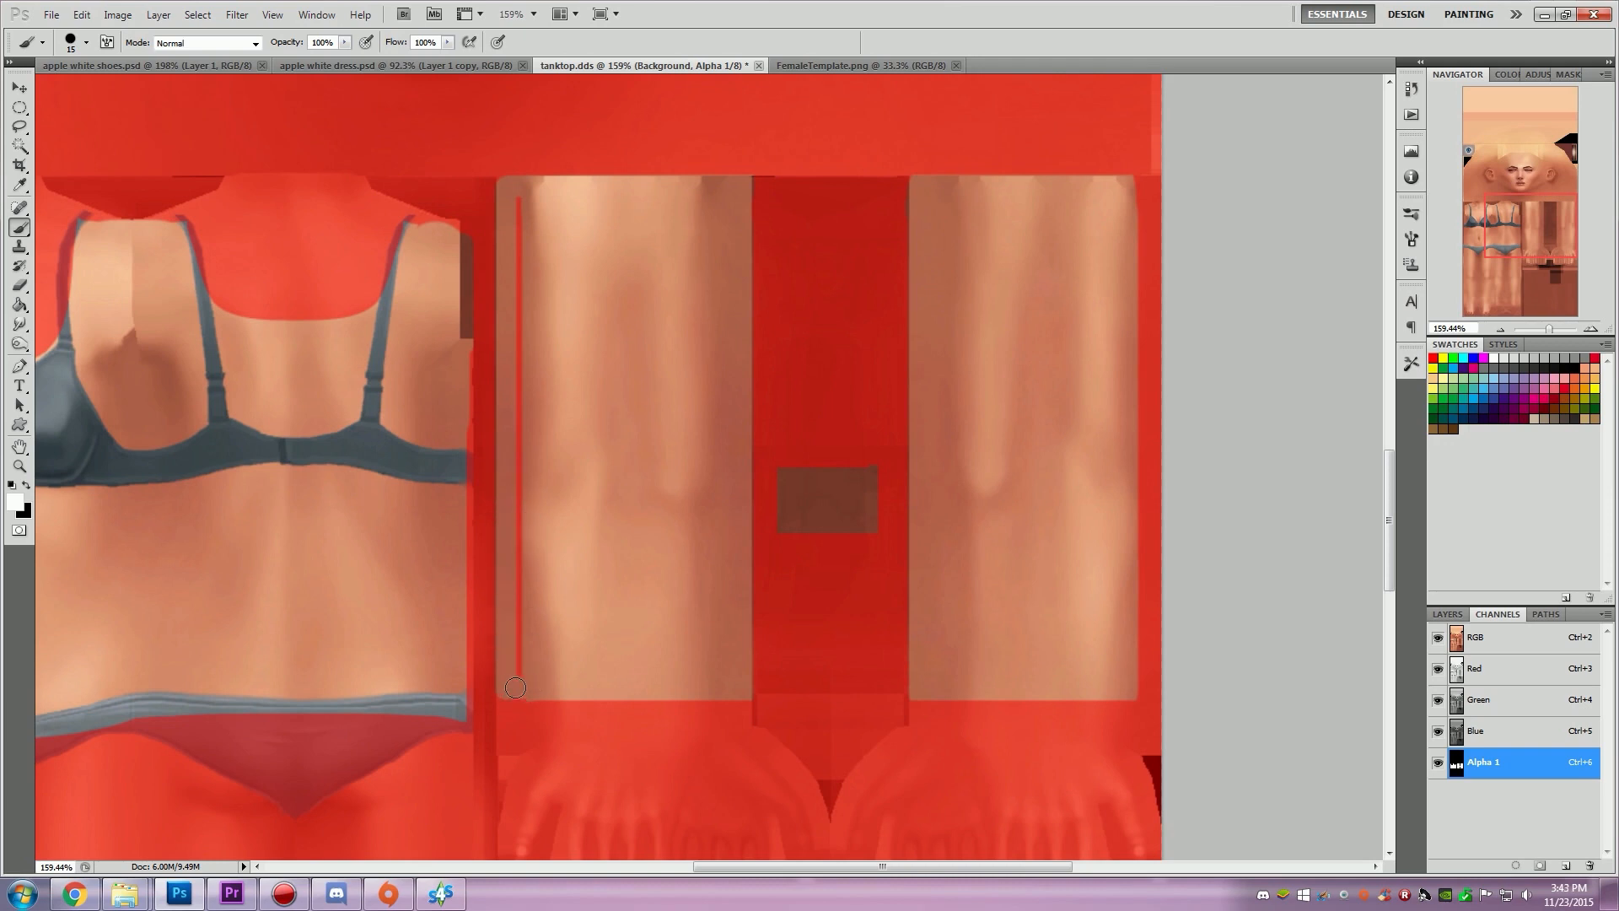
pyautogui.keyDown('shift'); pyautogui.click(522, 692); pyautogui.keyUp('shift')
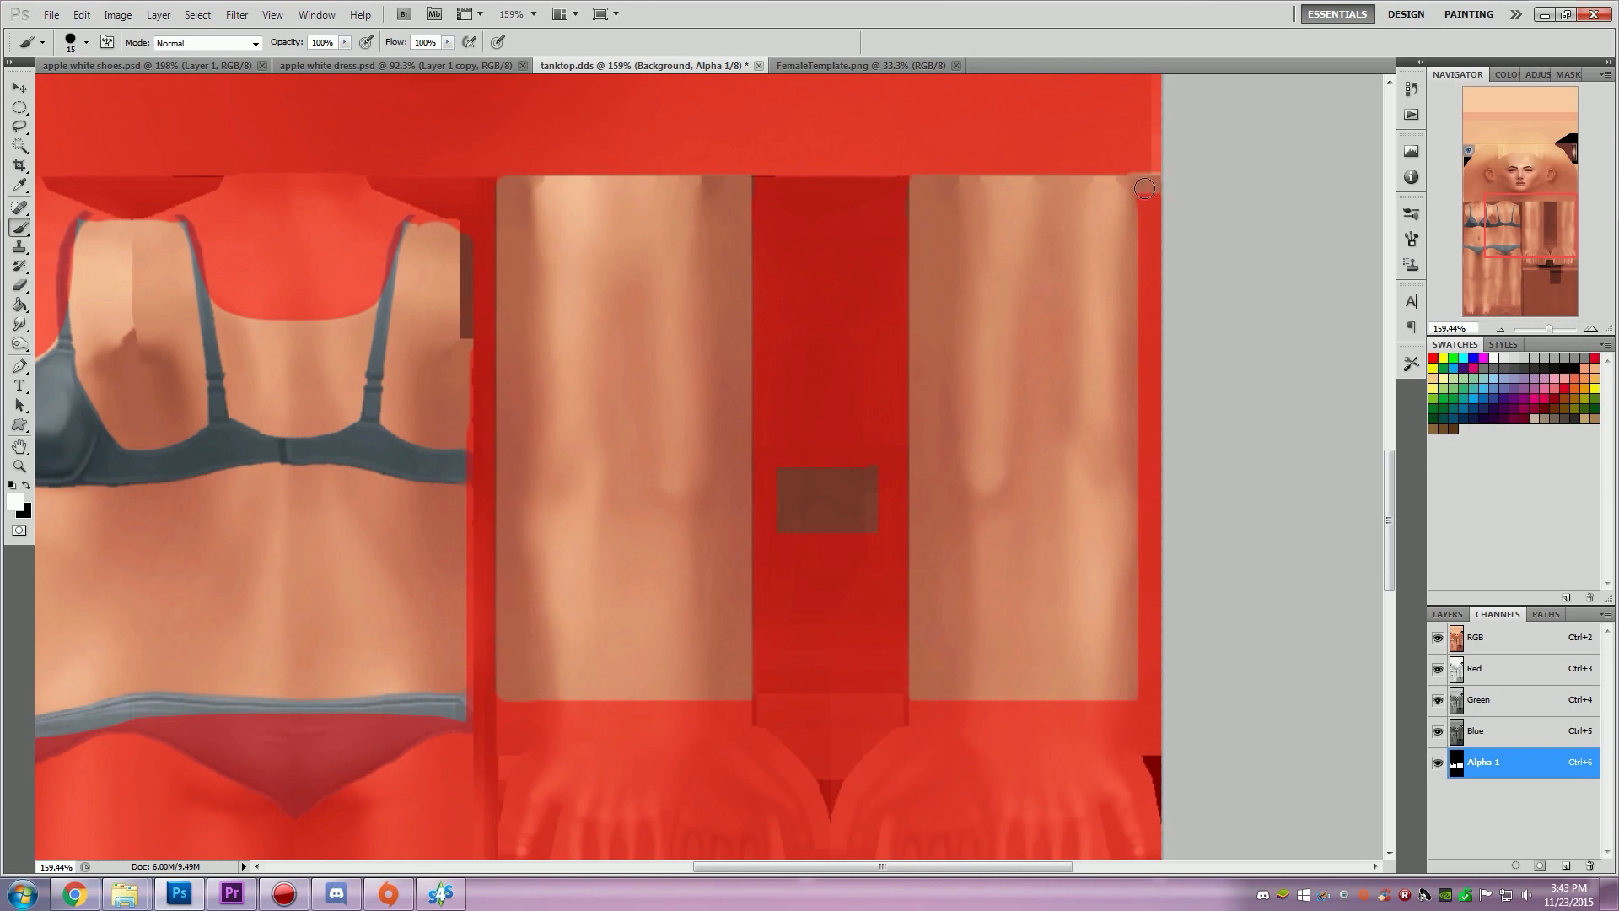
pyautogui.moveTo(1134, 185); pyautogui.dragTo(1173, 186)
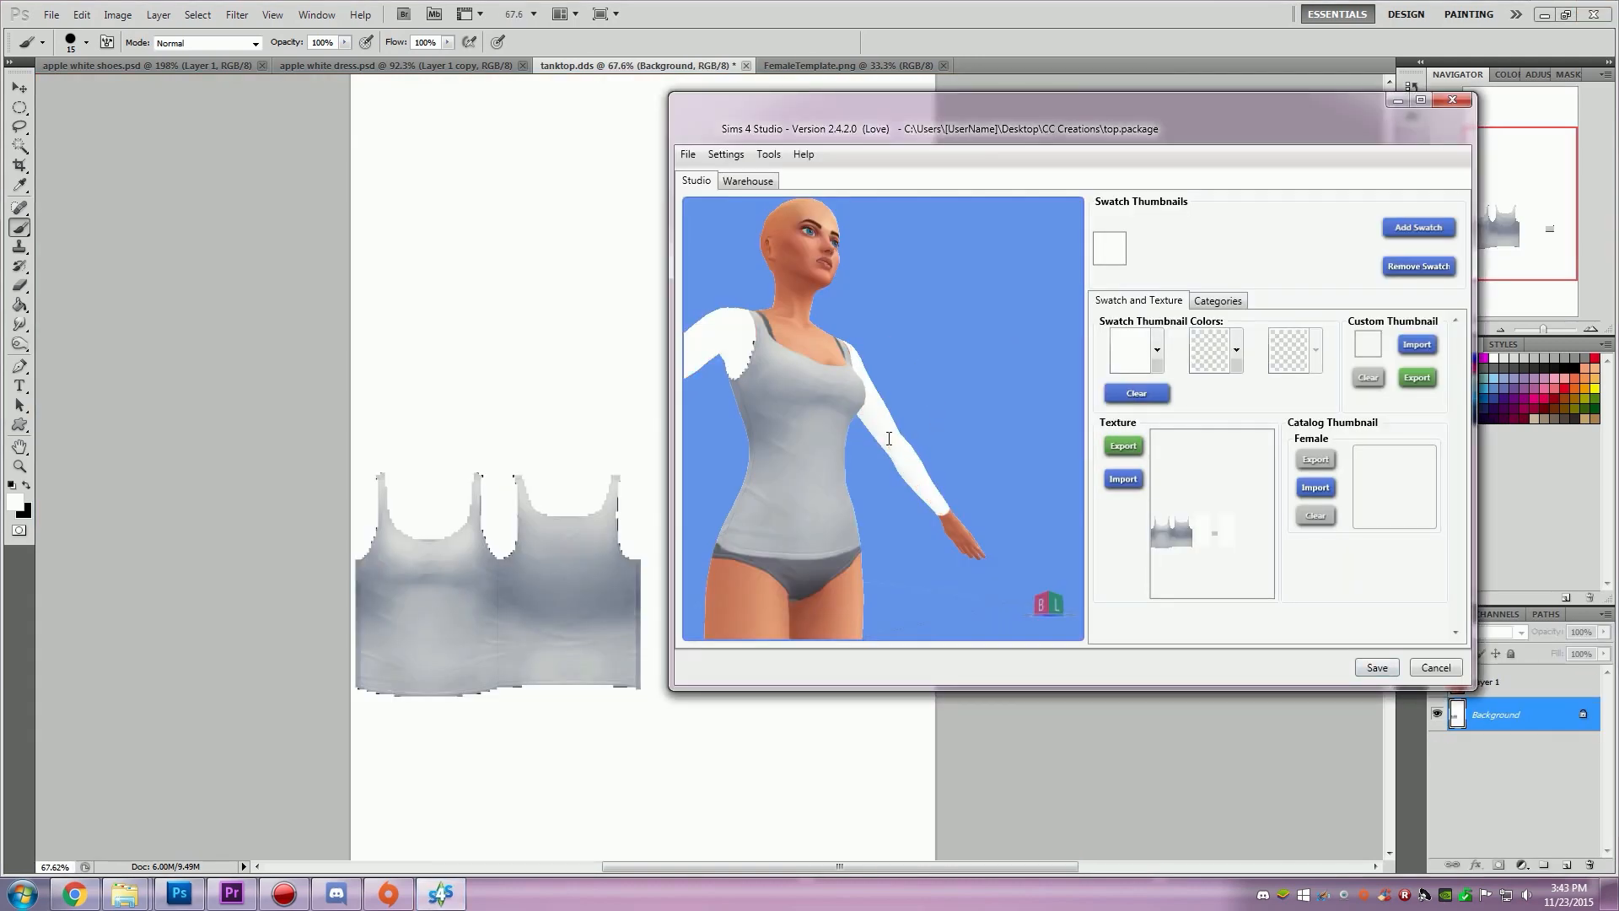
# Step: Examine the sleeves and armhole seams of the re-imported top on the Sims 4 Studio model and compare them with the texture in Photoshop
pyautogui.moveTo(889, 439)
pyautogui.mouseDown()
pyautogui.moveTo(862, 412)
pyautogui.moveTo(890, 420)
pyautogui.mouseUp()
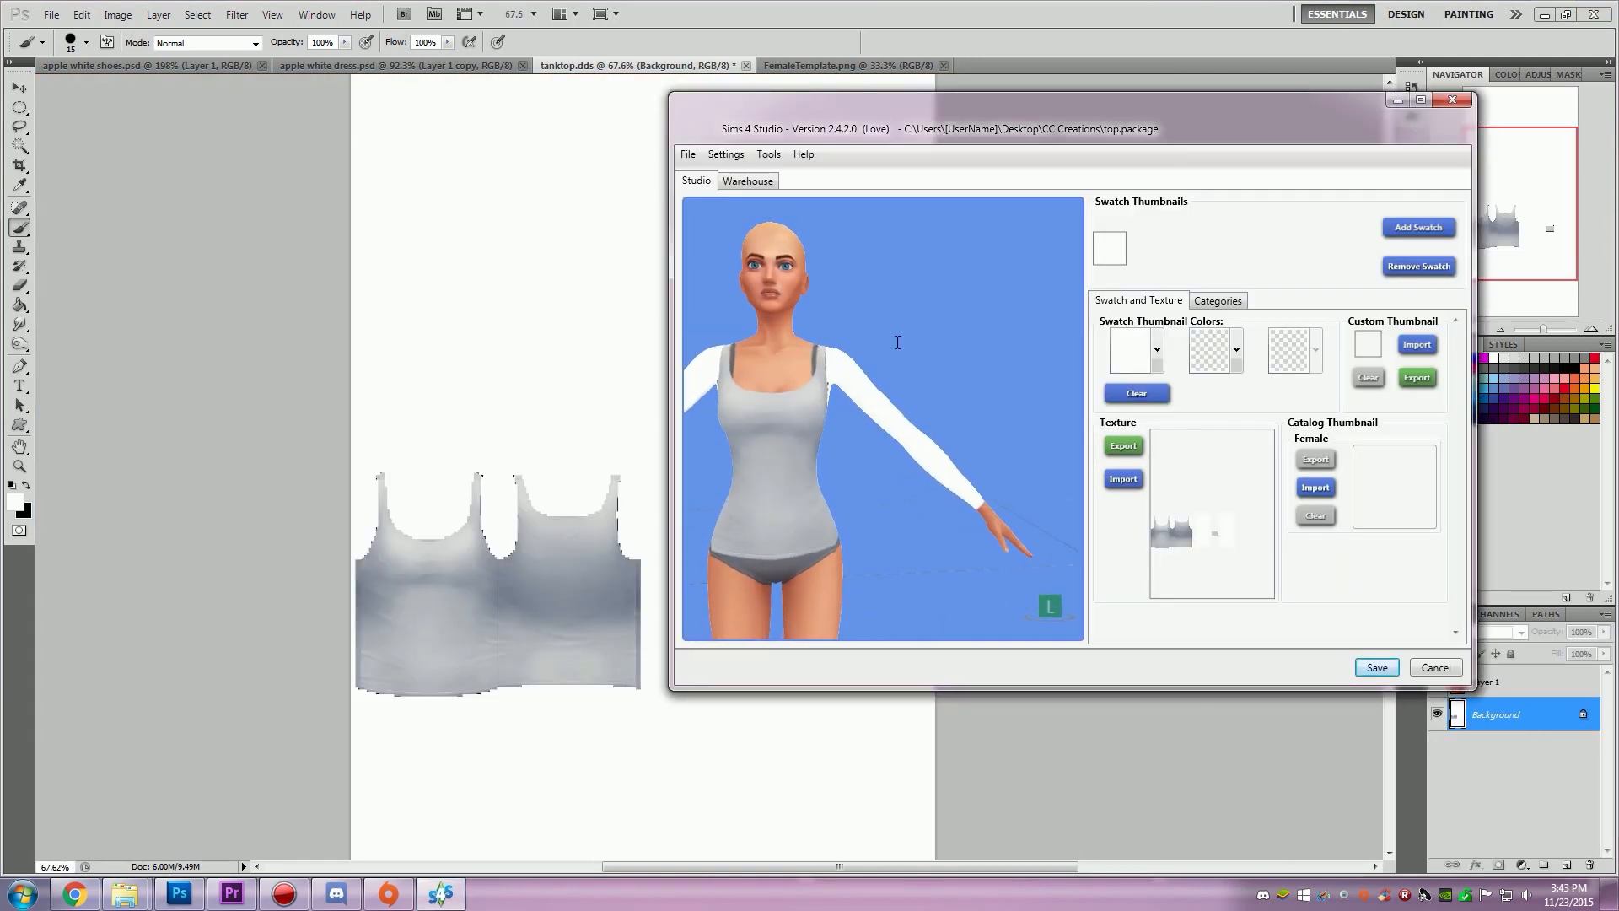
pyautogui.moveTo(899, 343); pyautogui.dragTo(744, 391)
pyautogui.scroll(4, 815, 366)
pyautogui.scroll(5, 744, 391)
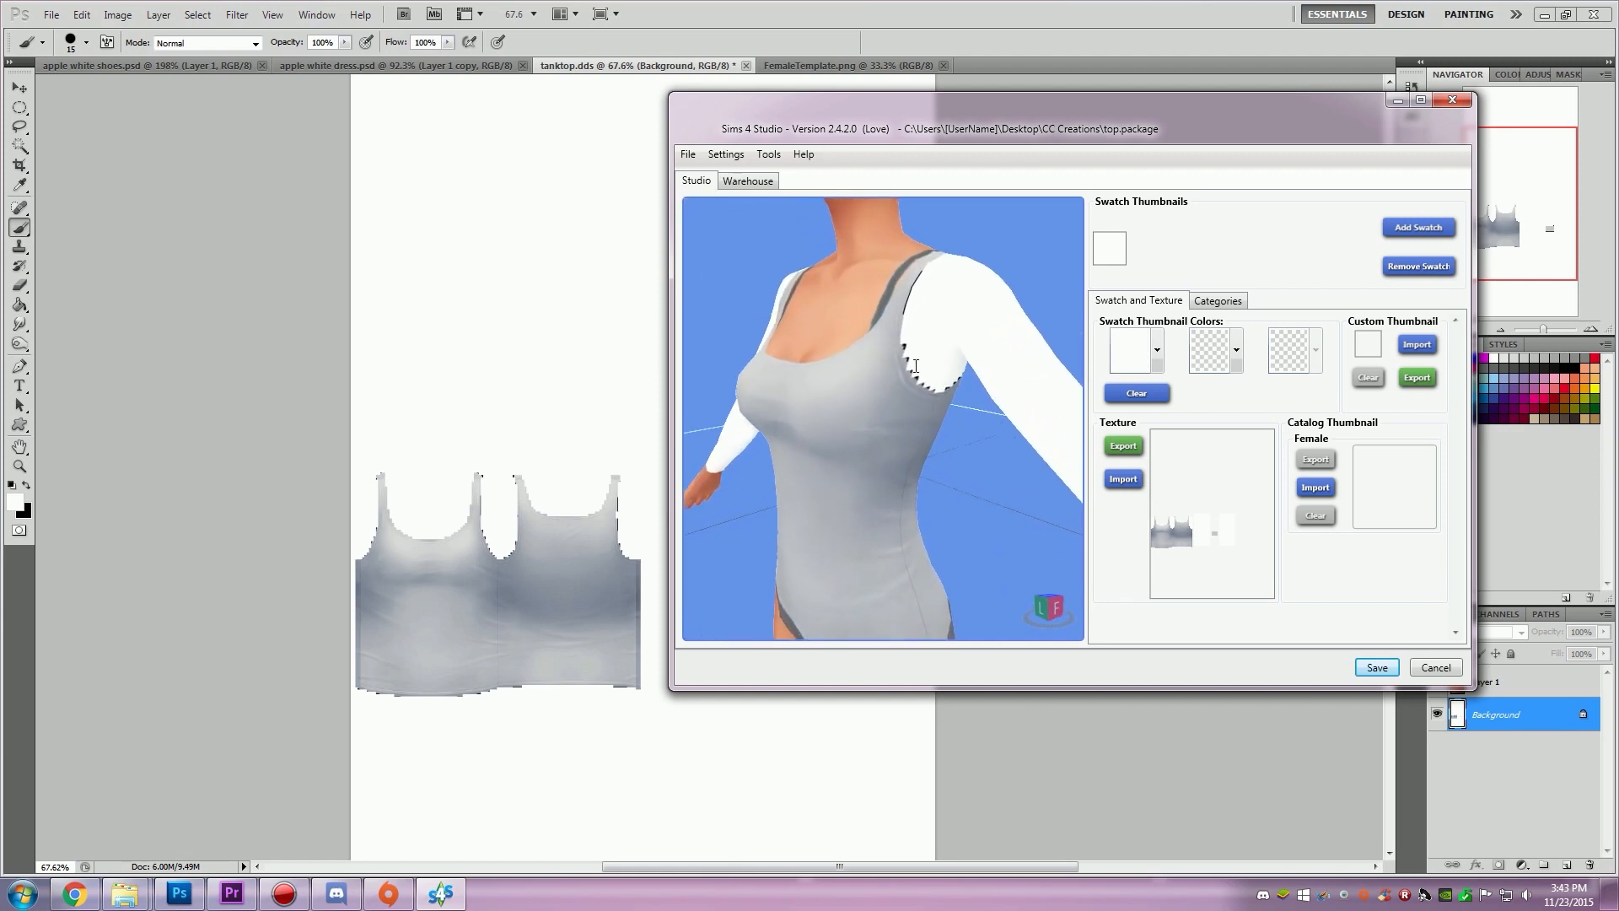
pyautogui.click(568, 580)
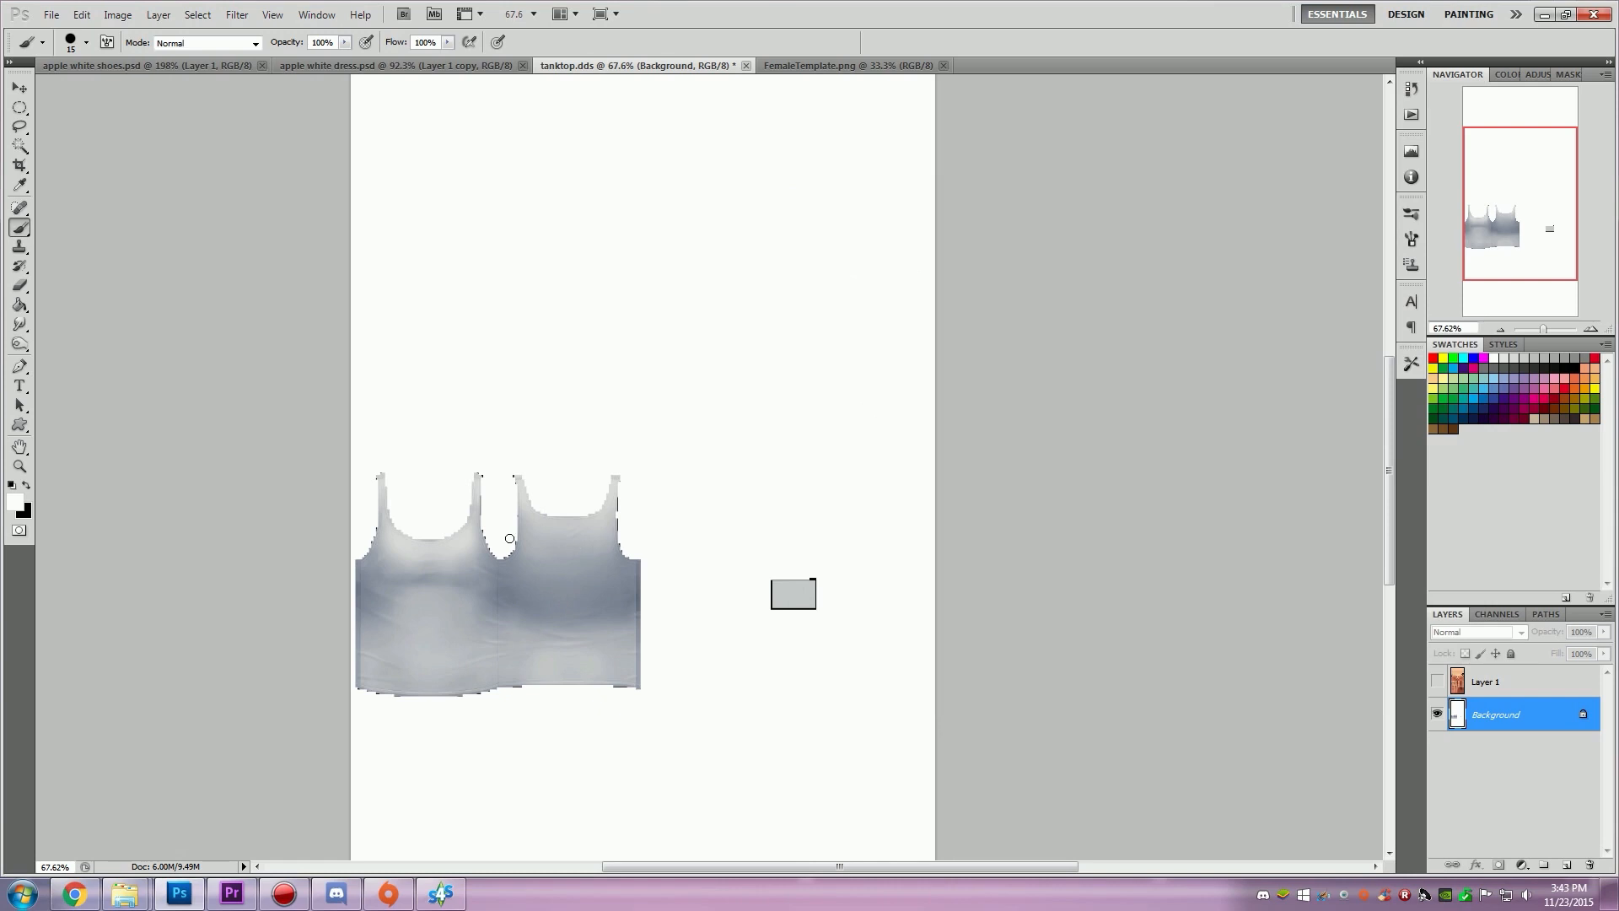
pyautogui.keyDown('ctrl'); pyautogui.moveTo(515, 536); pyautogui.dragTo(603, 582); pyautogui.keyUp('ctrl')
pyautogui.press('z')
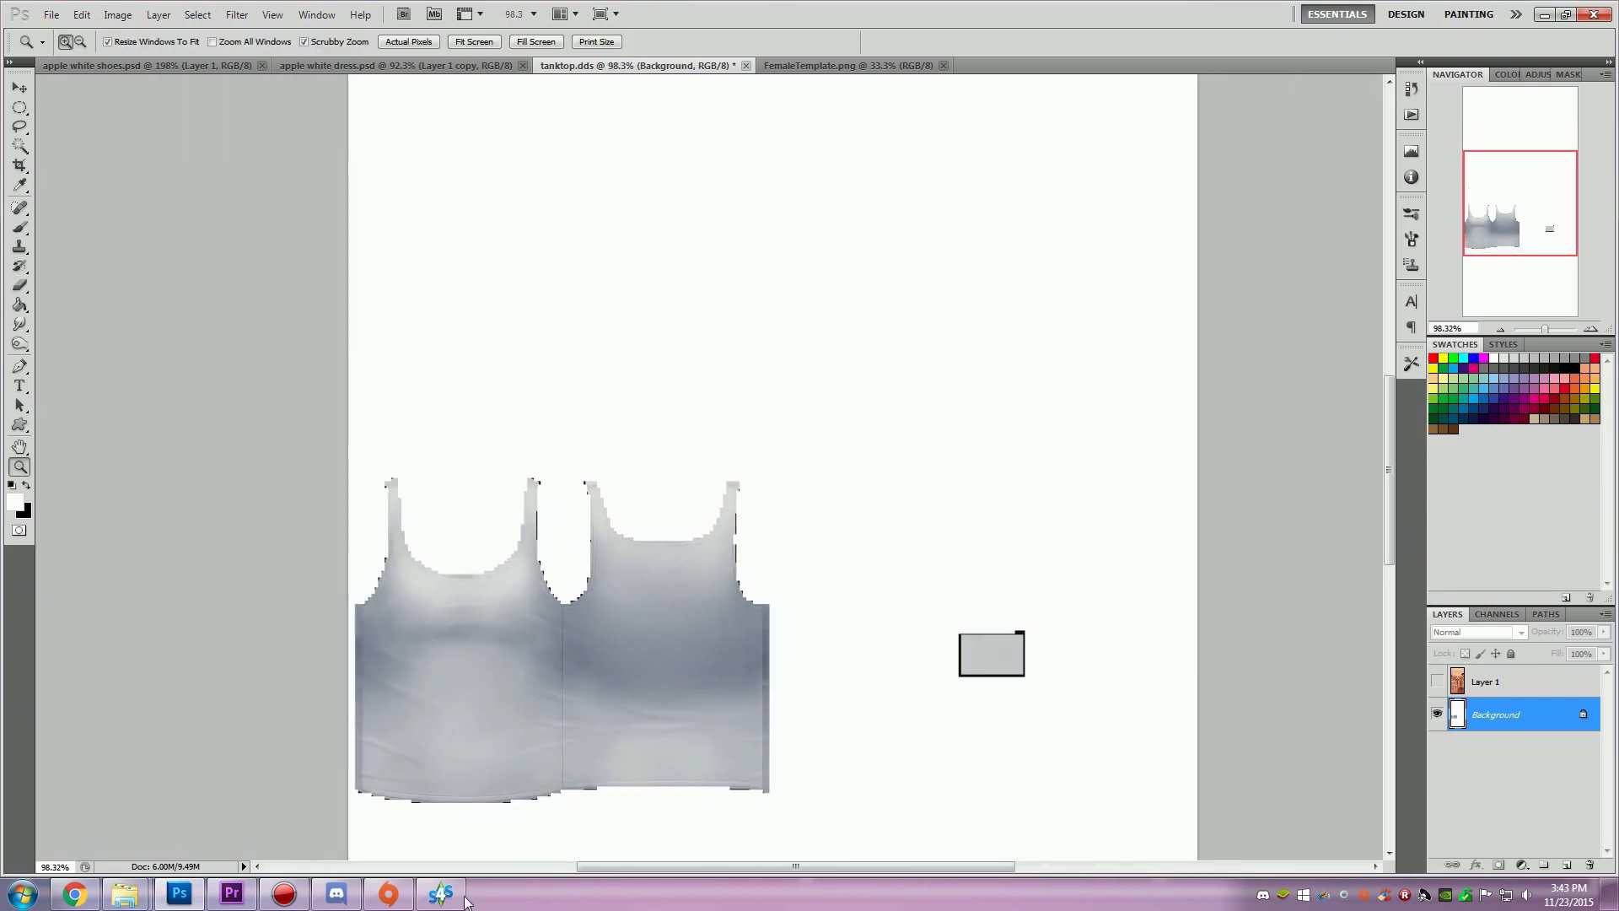
pyautogui.click(453, 895)
pyautogui.moveTo(746, 346); pyautogui.dragTo(1089, 453, button='right')
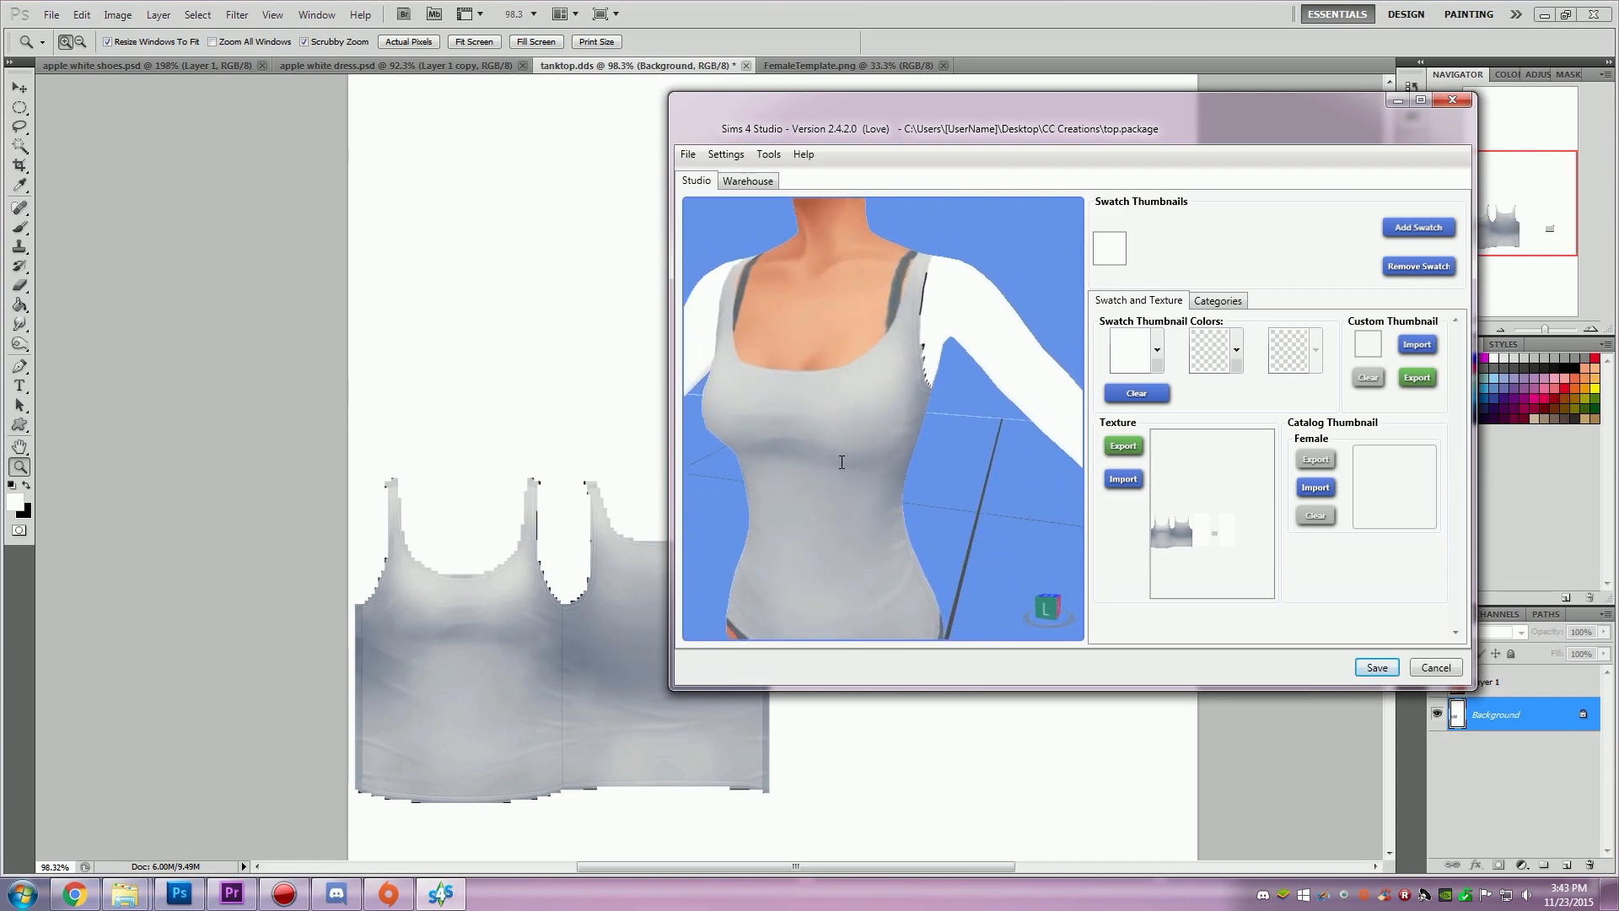
pyautogui.scroll(-4, 842, 462)
pyautogui.moveTo(843, 463); pyautogui.dragTo(976, 473, button='right')
pyautogui.scroll(-3, 852, 488)
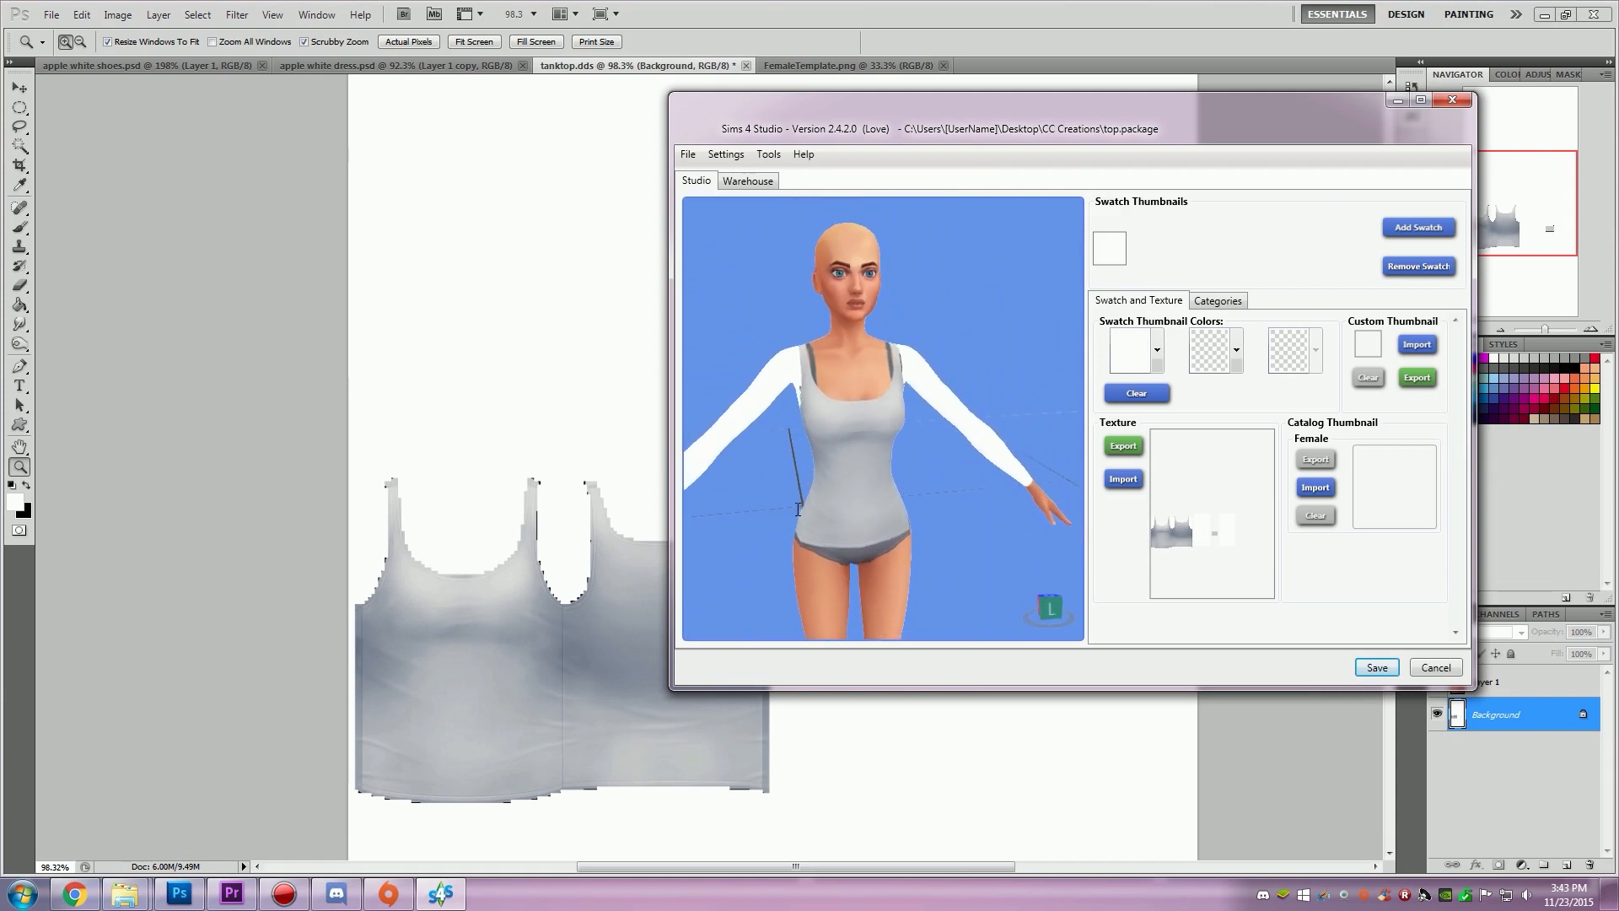
pyautogui.moveTo(798, 509); pyautogui.dragTo(732, 506, button='right')
pyautogui.moveTo(829, 538); pyautogui.dragTo(821, 472, button='right')
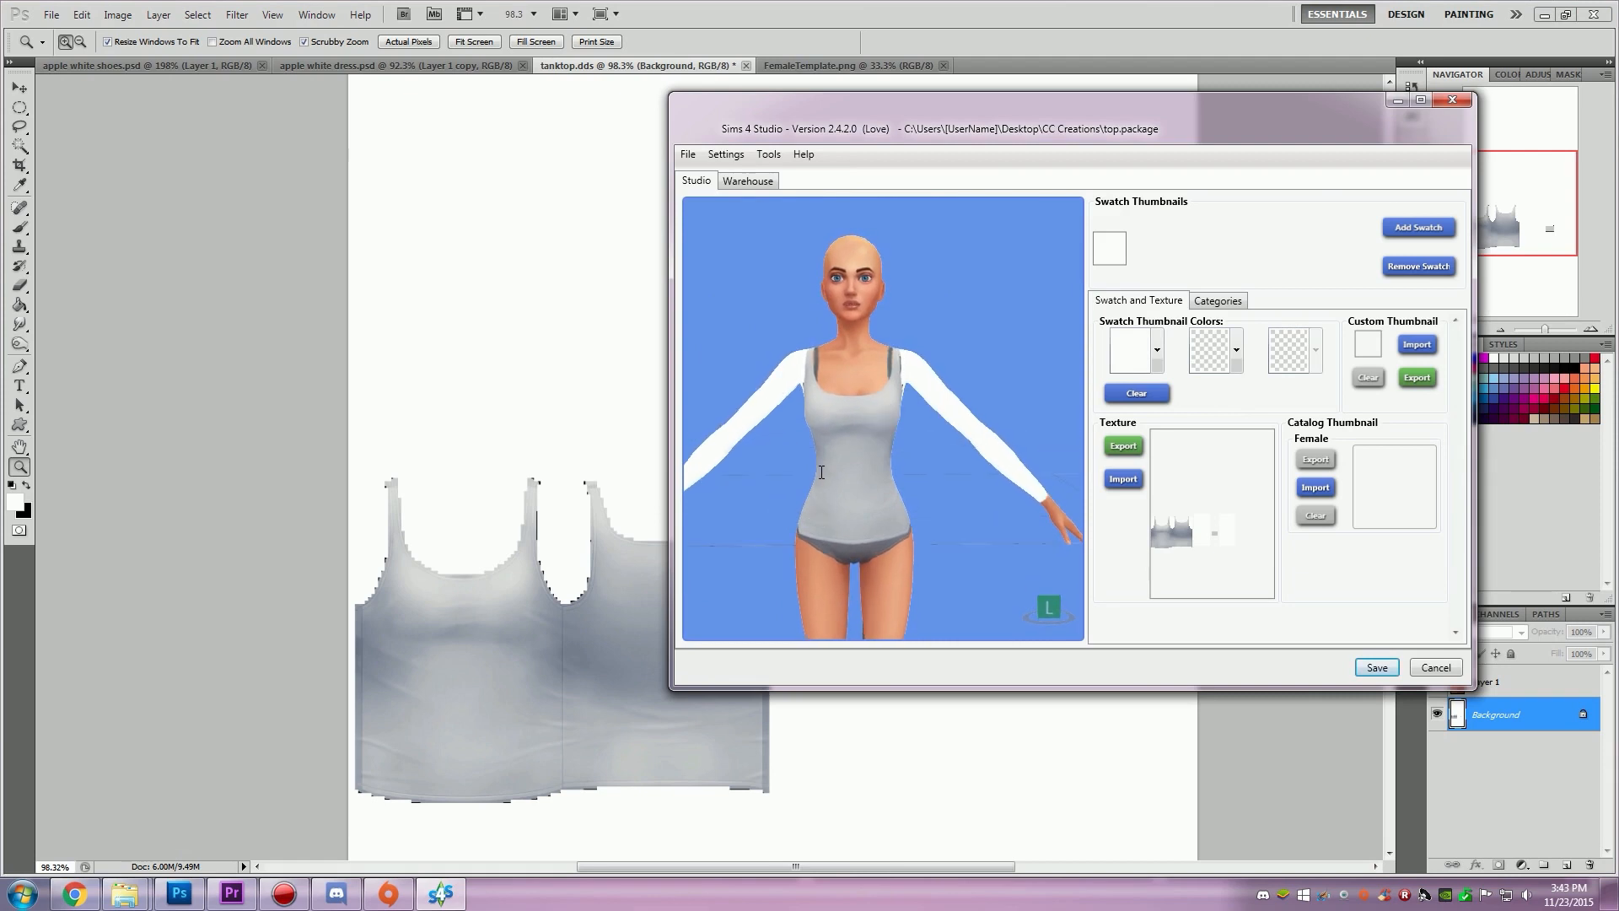
# Step: Display only the Alpha 1 channel of tanktop.dds in Photoshop and load its white areas as a selection
pyautogui.click(588, 738)
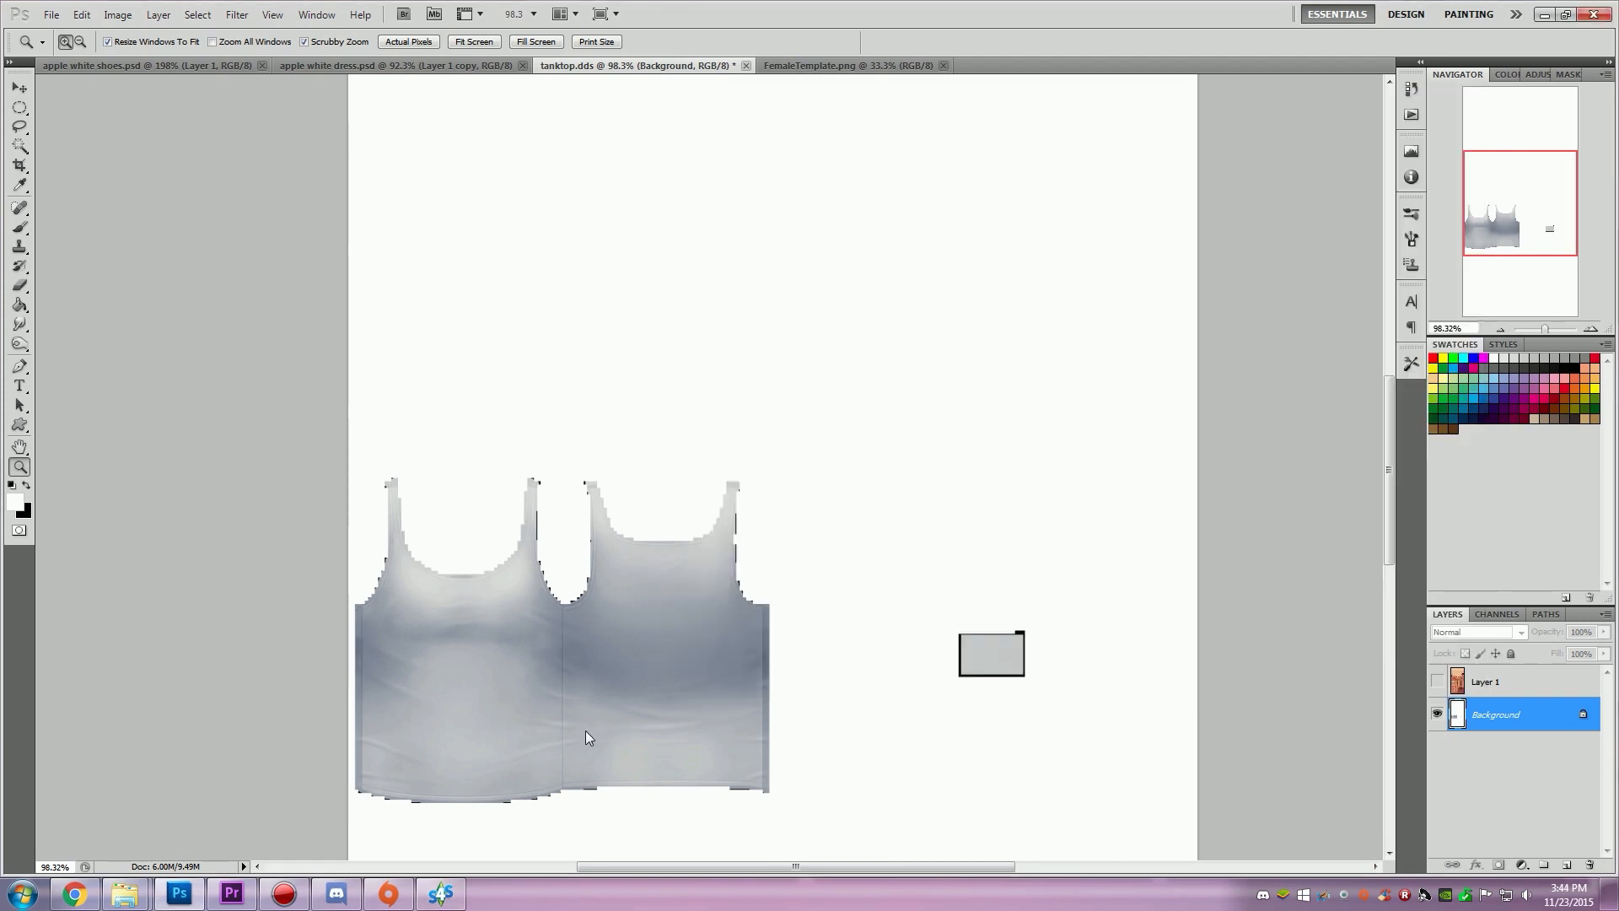
pyautogui.click(1494, 615)
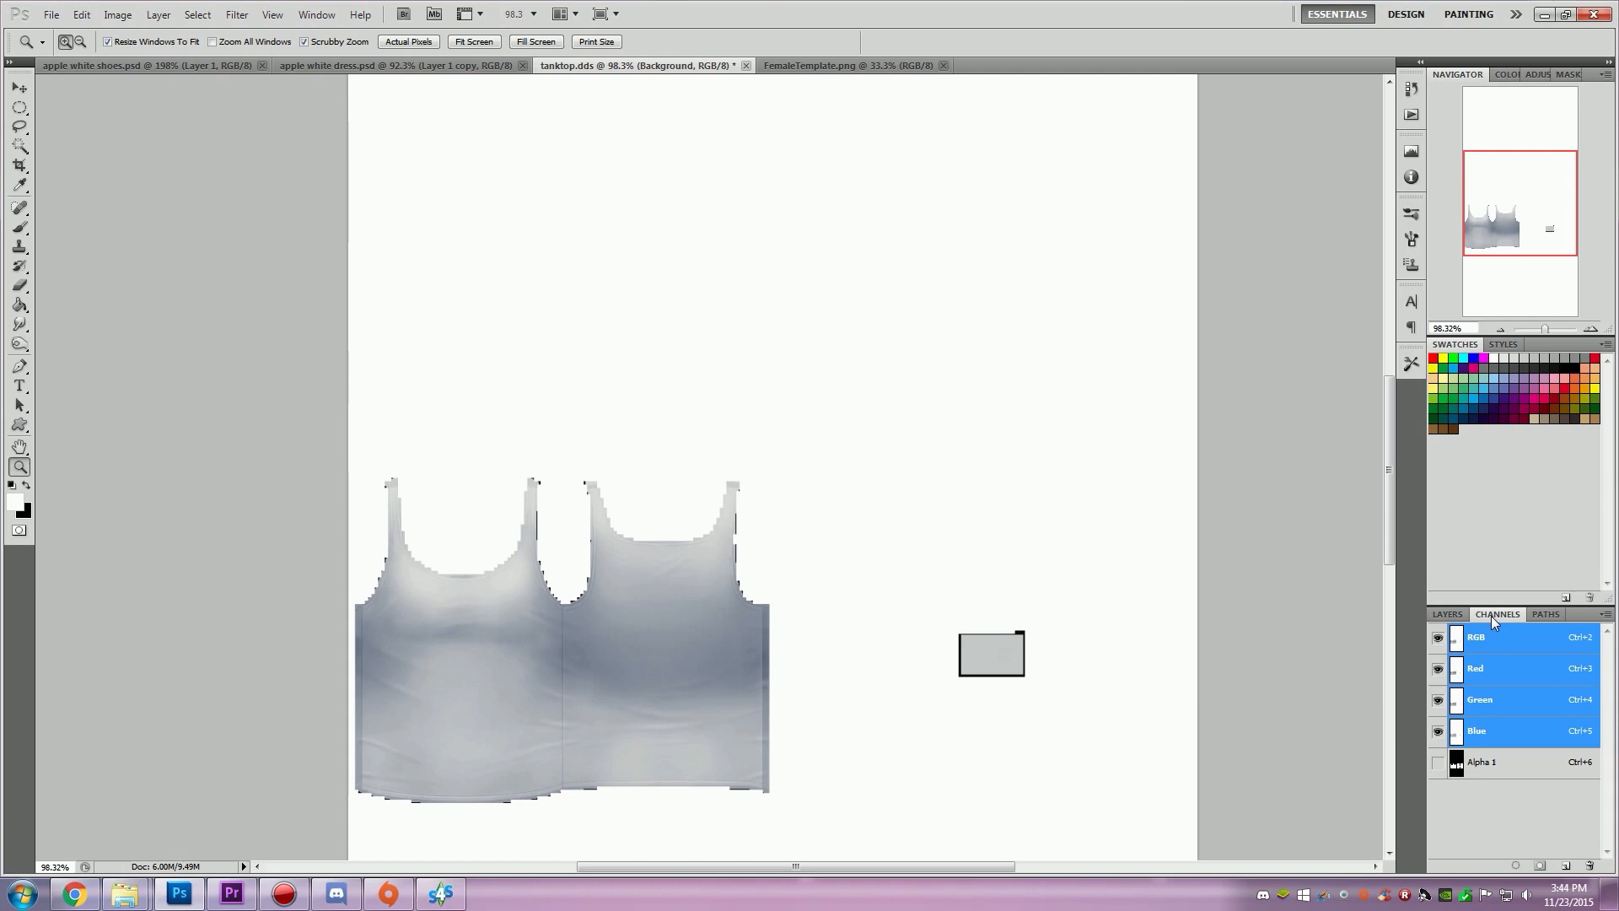
pyautogui.click(1439, 765)
pyautogui.click(1488, 769)
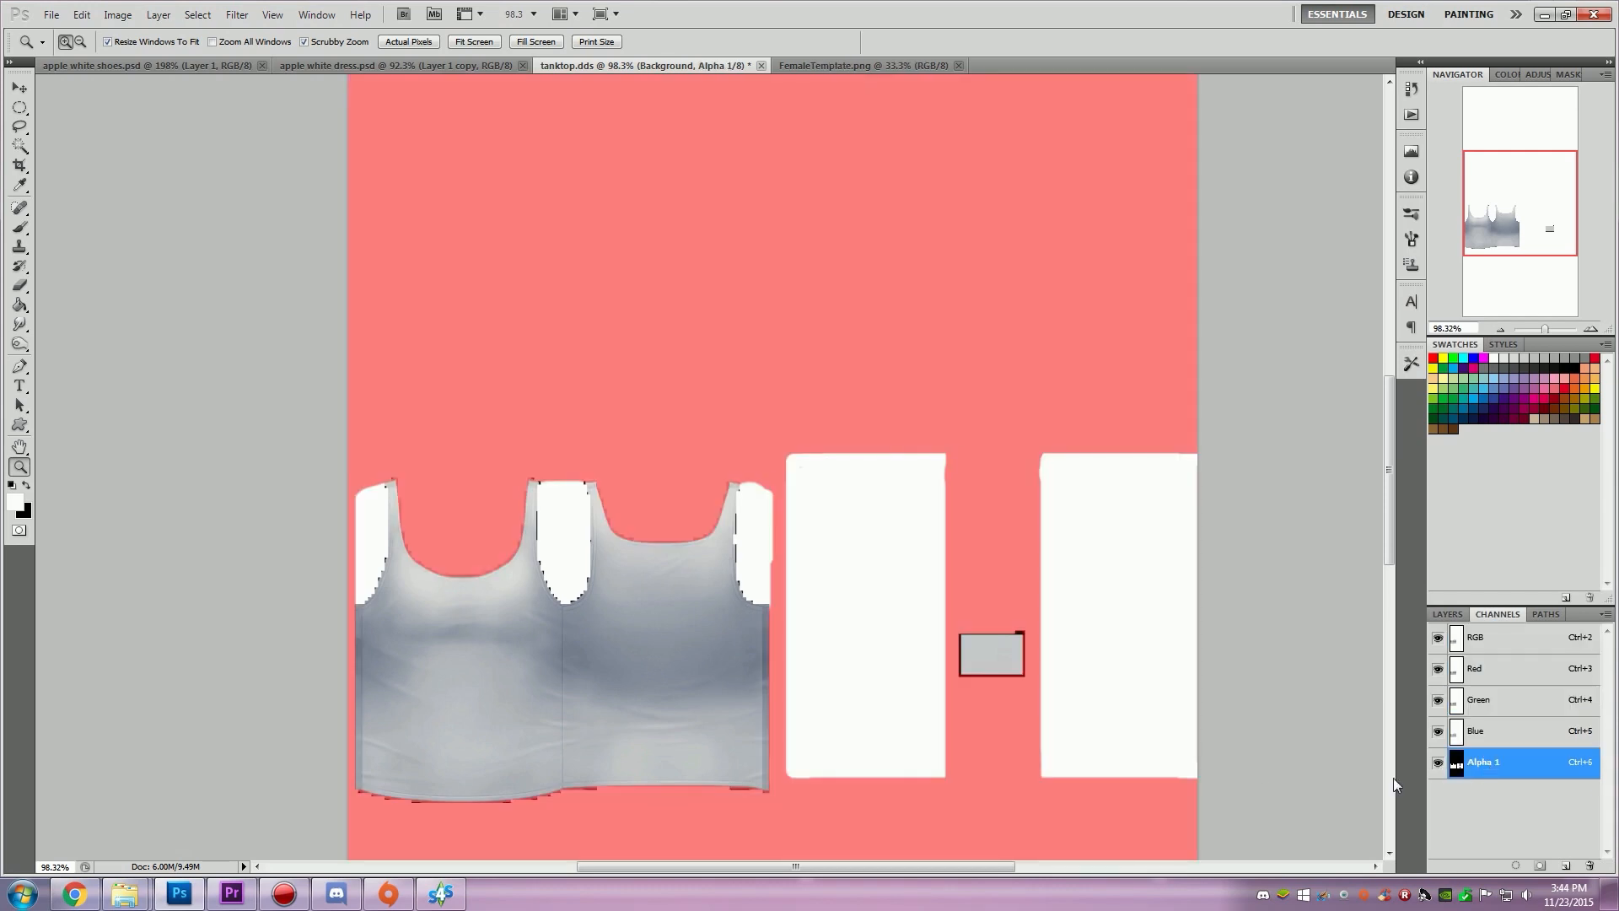
pyautogui.click(1437, 639)
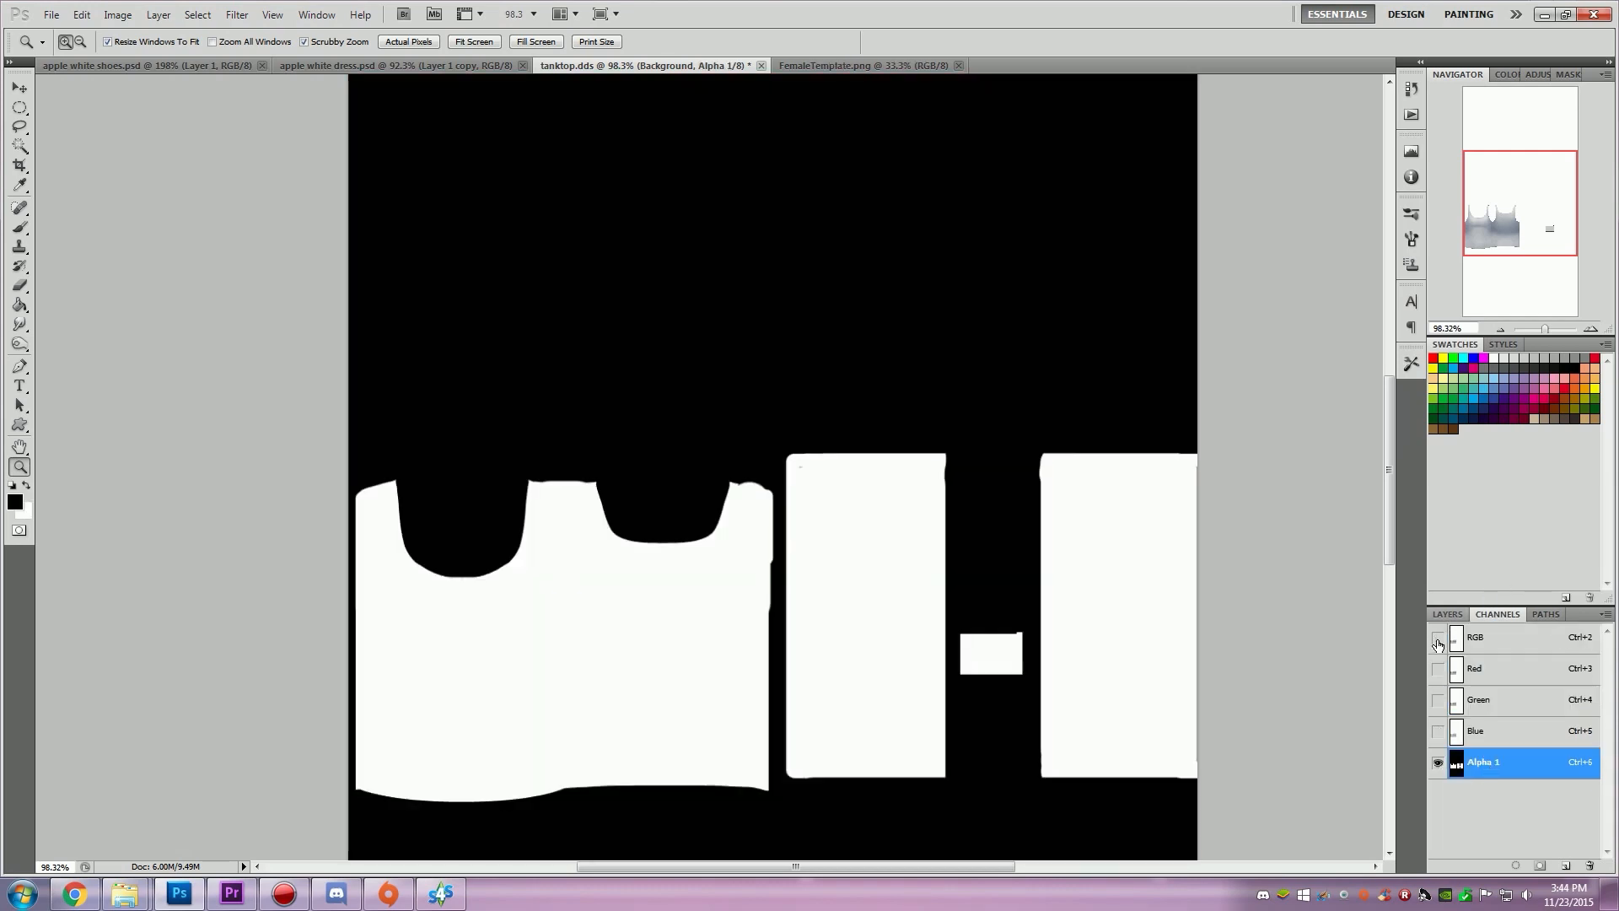
pyautogui.moveTo(562, 763)
pyautogui.mouseDown()
pyautogui.moveTo(589, 770)
pyautogui.moveTo(574, 768)
pyautogui.mouseUp()
pyautogui.keyDown('ctrl'); pyautogui.click(1456, 767); pyautogui.keyUp('ctrl')
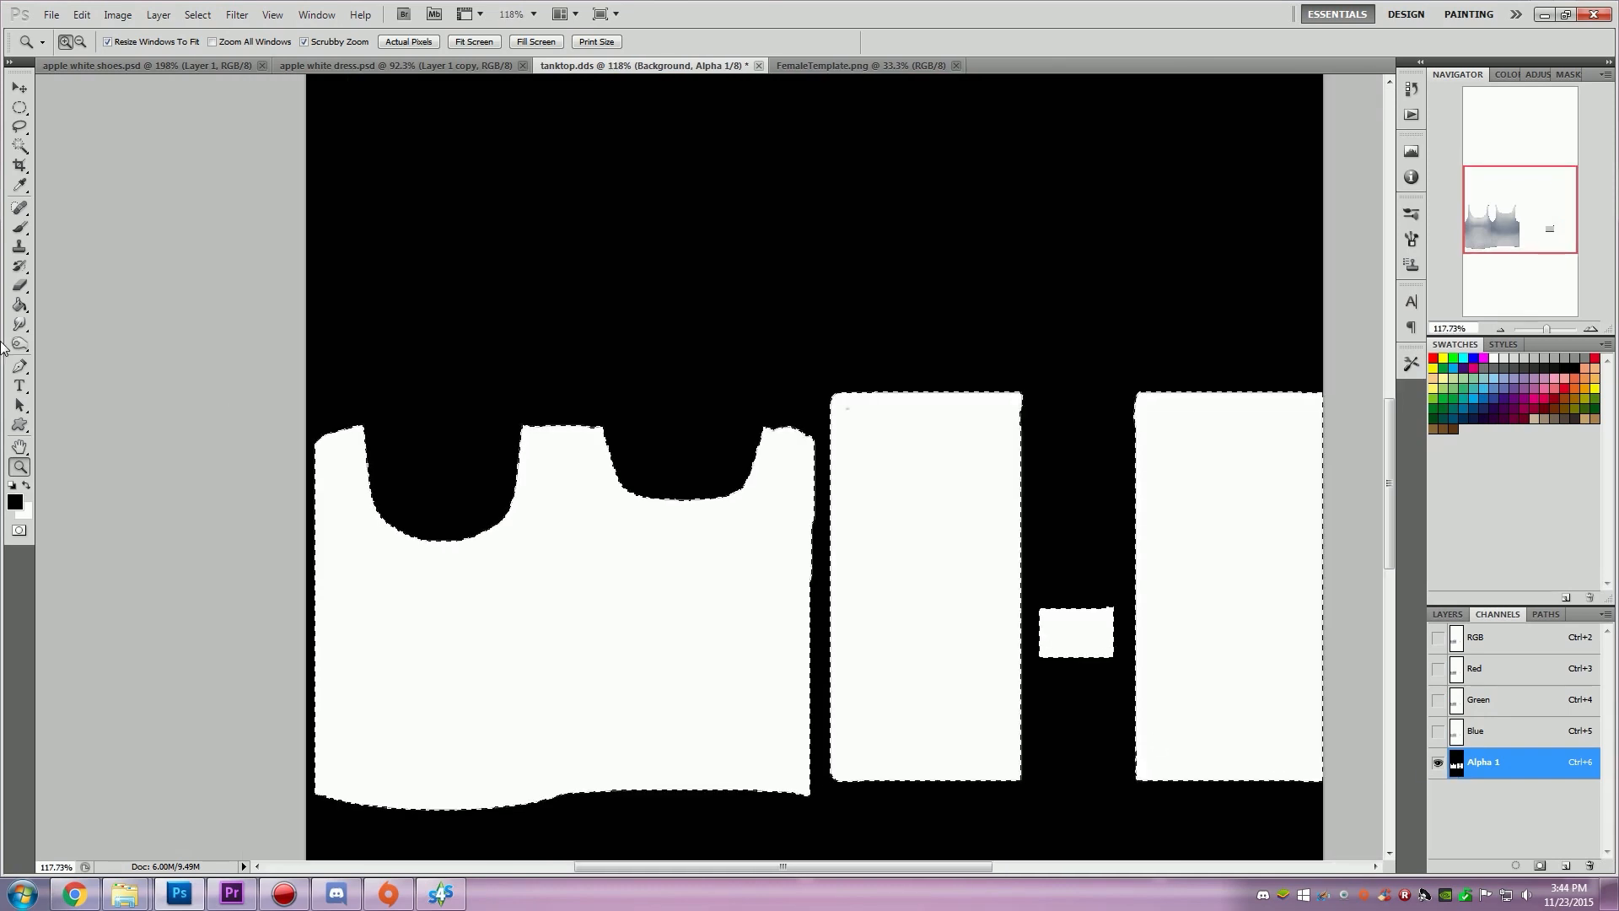
# Step: Paint the upper and outer edges of the right-hand sleeve mask dark grey (#494949) with a size 70 brush inside the selection
pyautogui.click(13, 503)
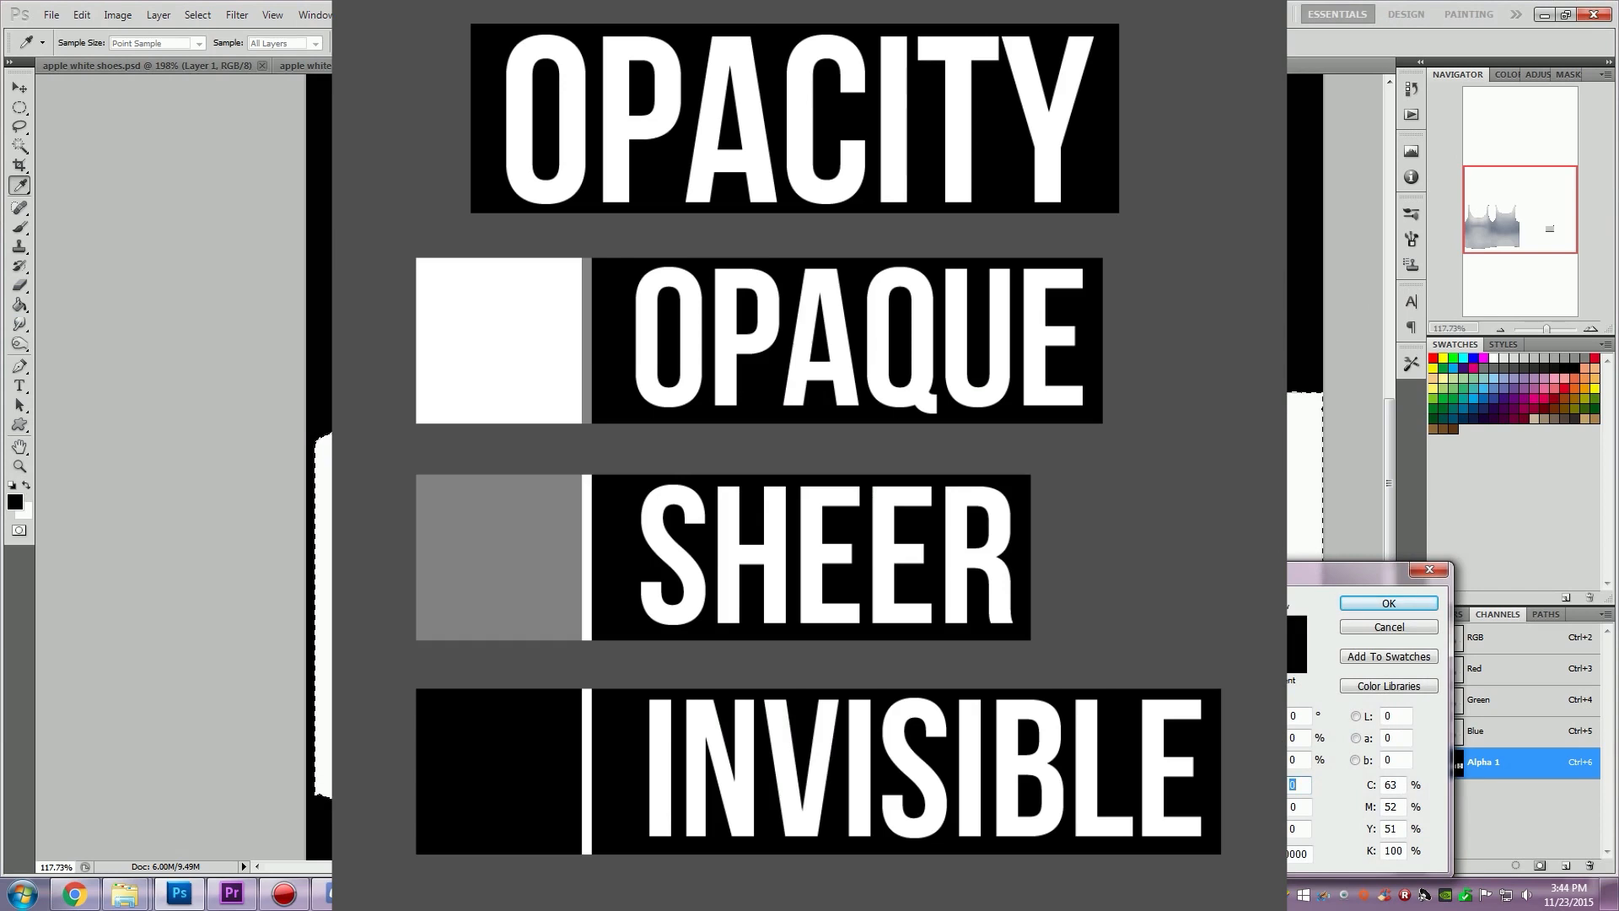
pyautogui.moveTo(1008, 759); pyautogui.dragTo(1006, 734)
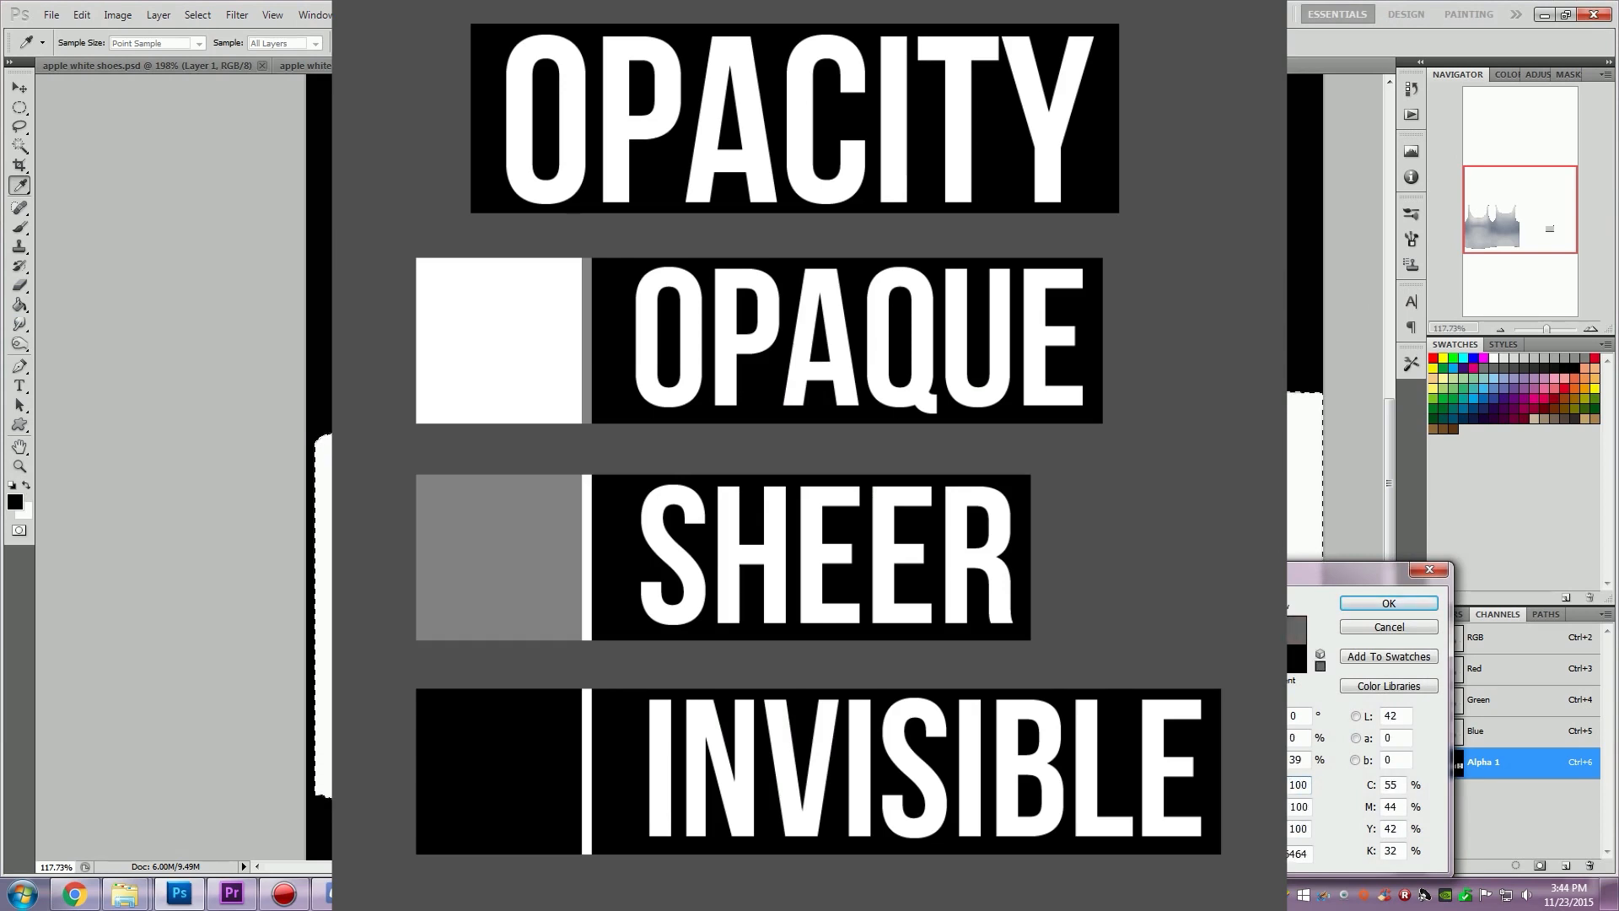
pyautogui.click(1383, 603)
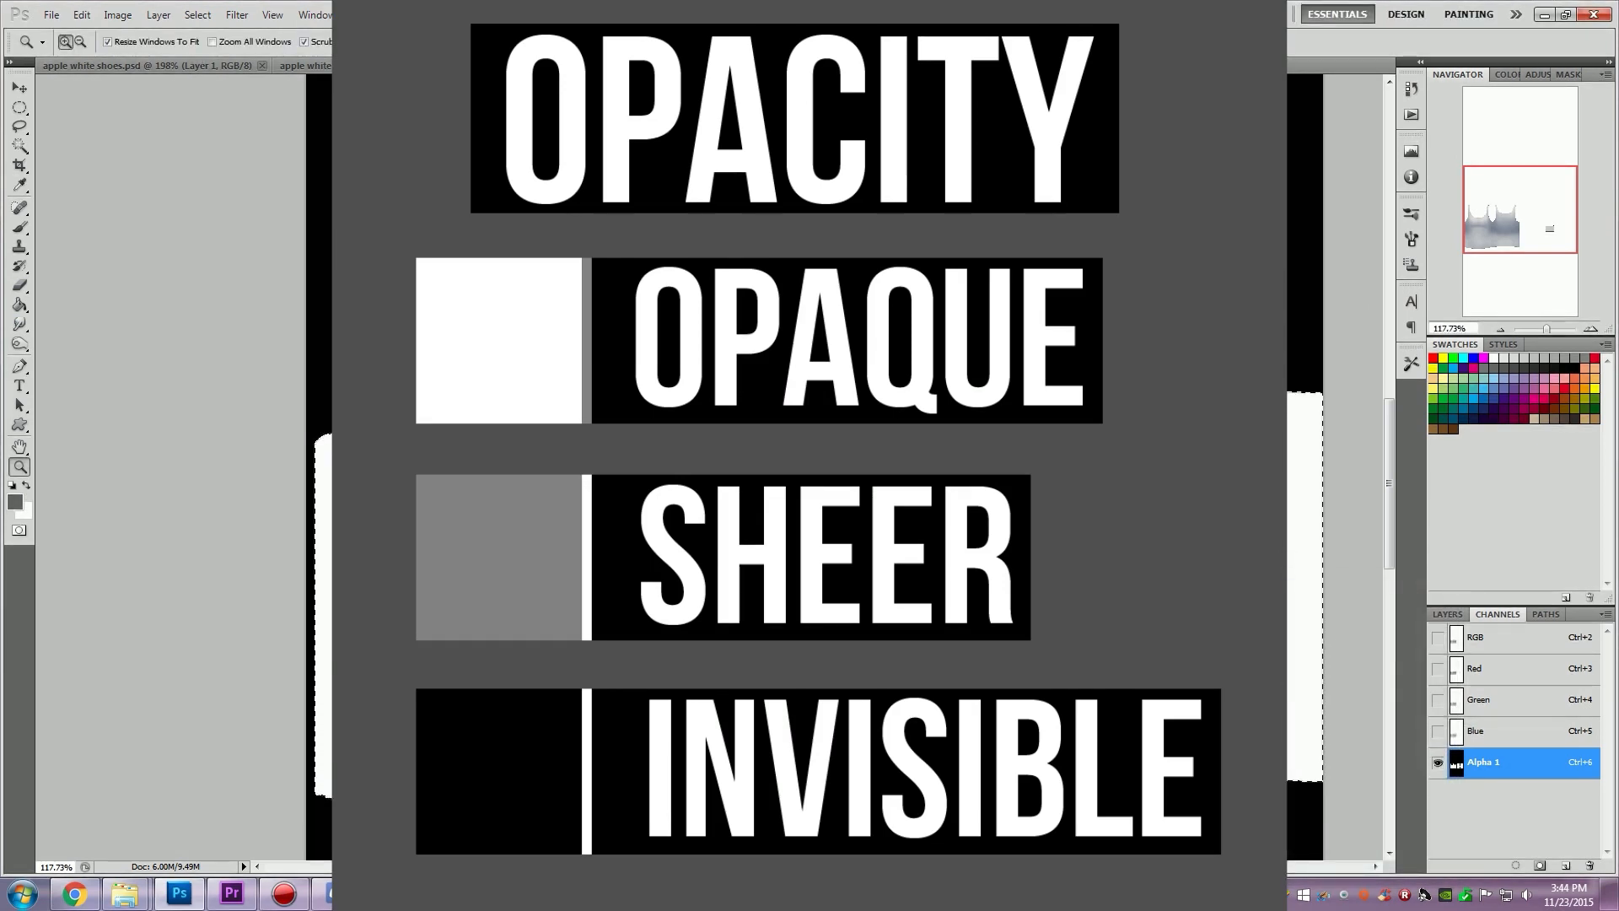
pyautogui.press('b')
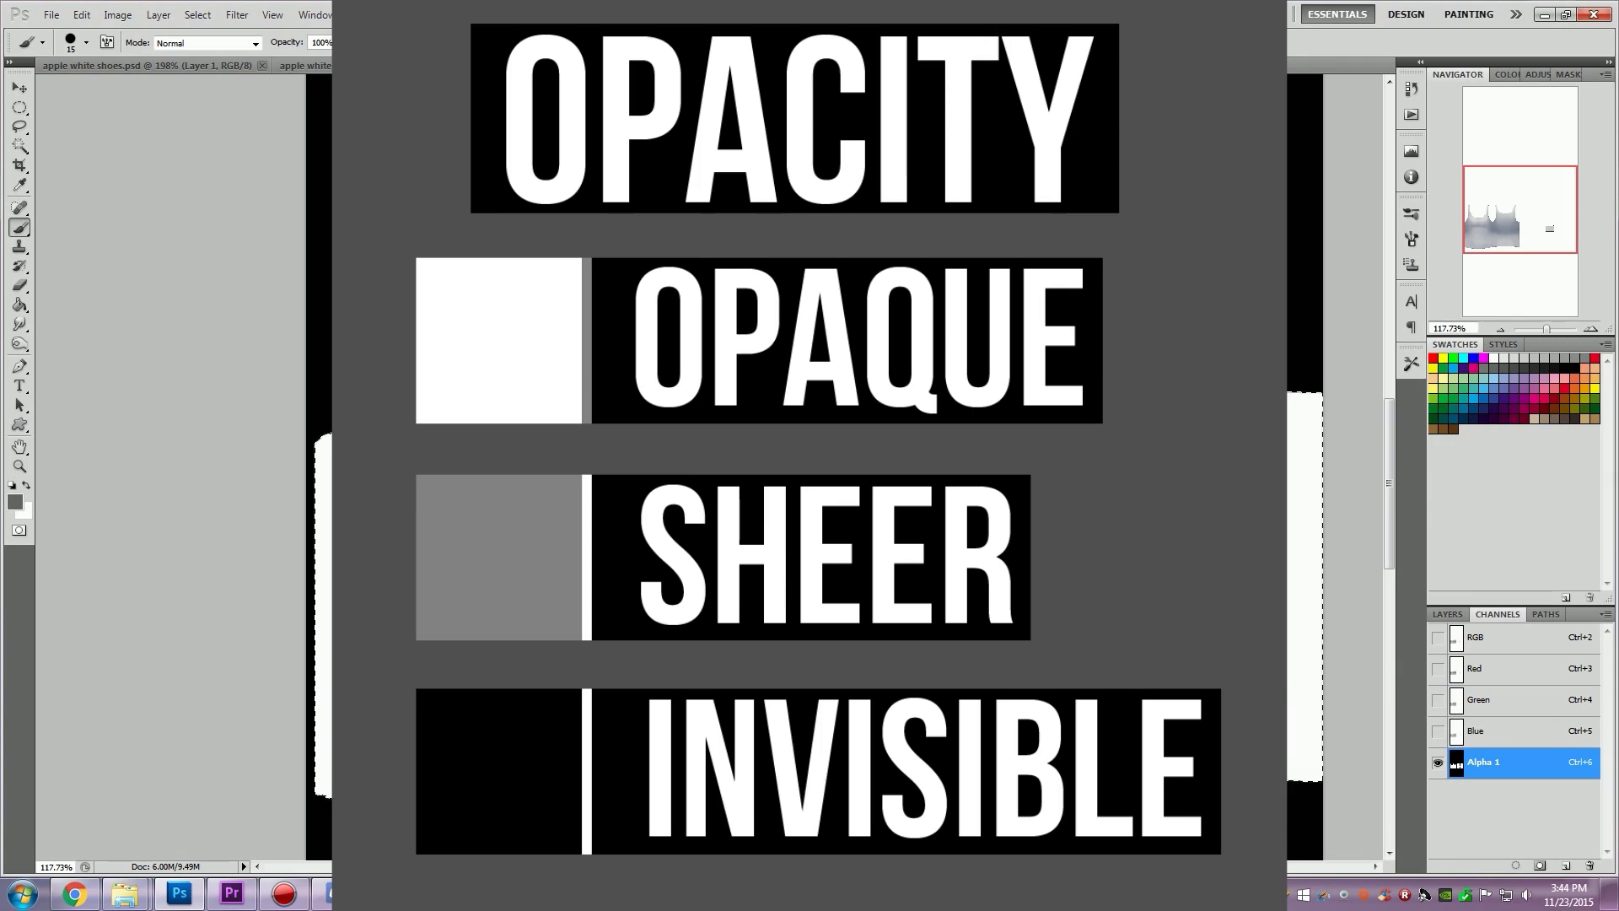
pyautogui.press('i')
pyautogui.click(12, 501)
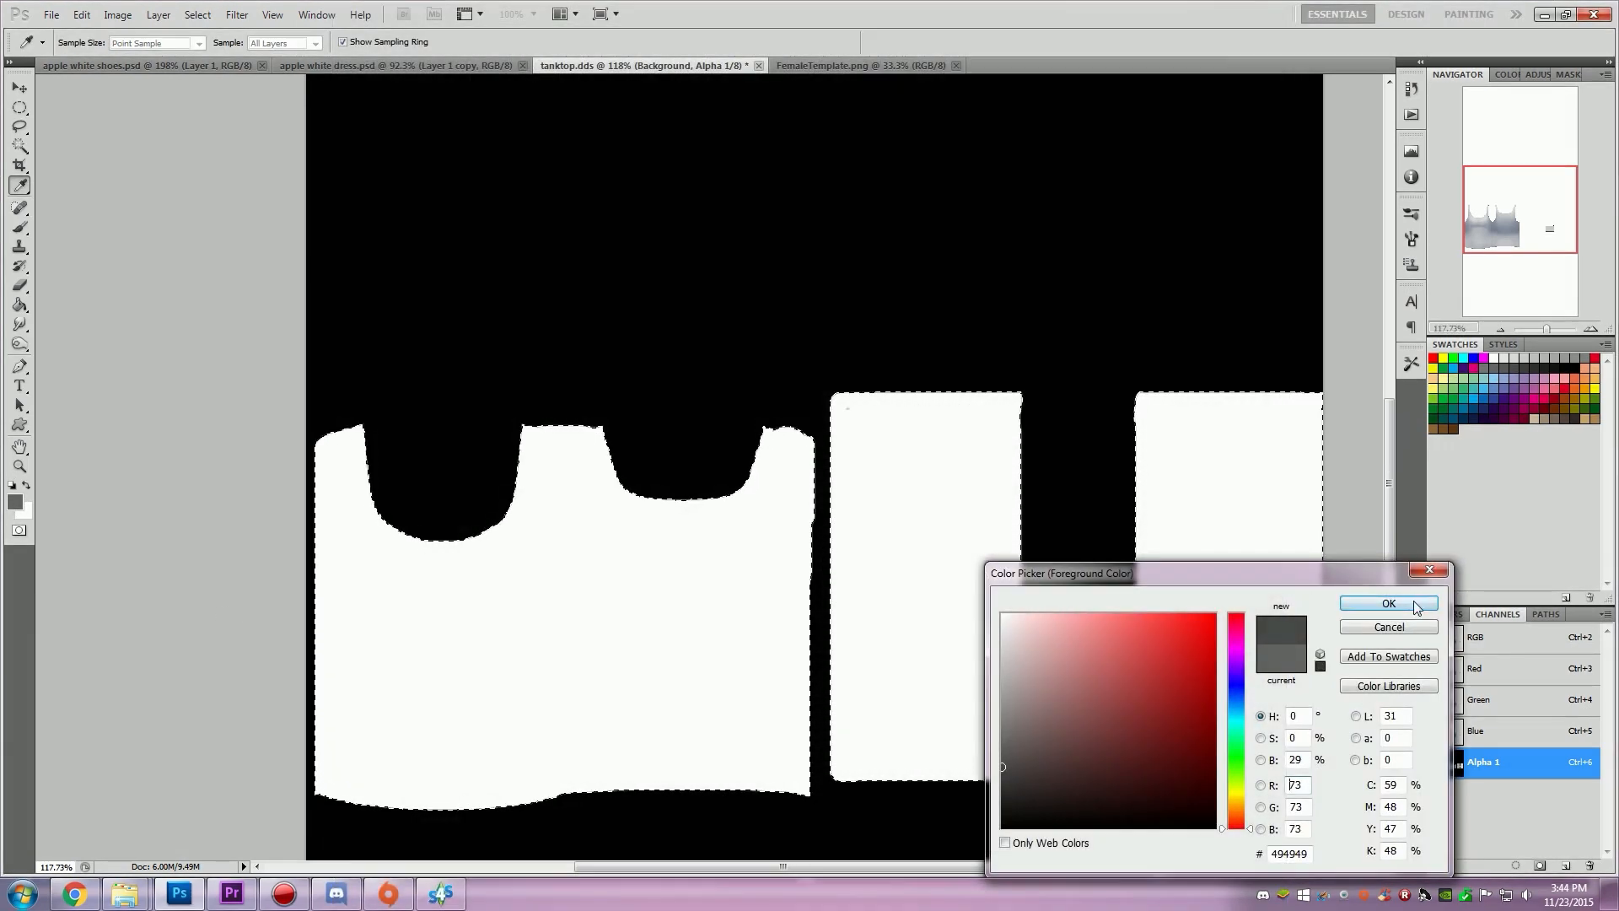
pyautogui.click(1414, 605)
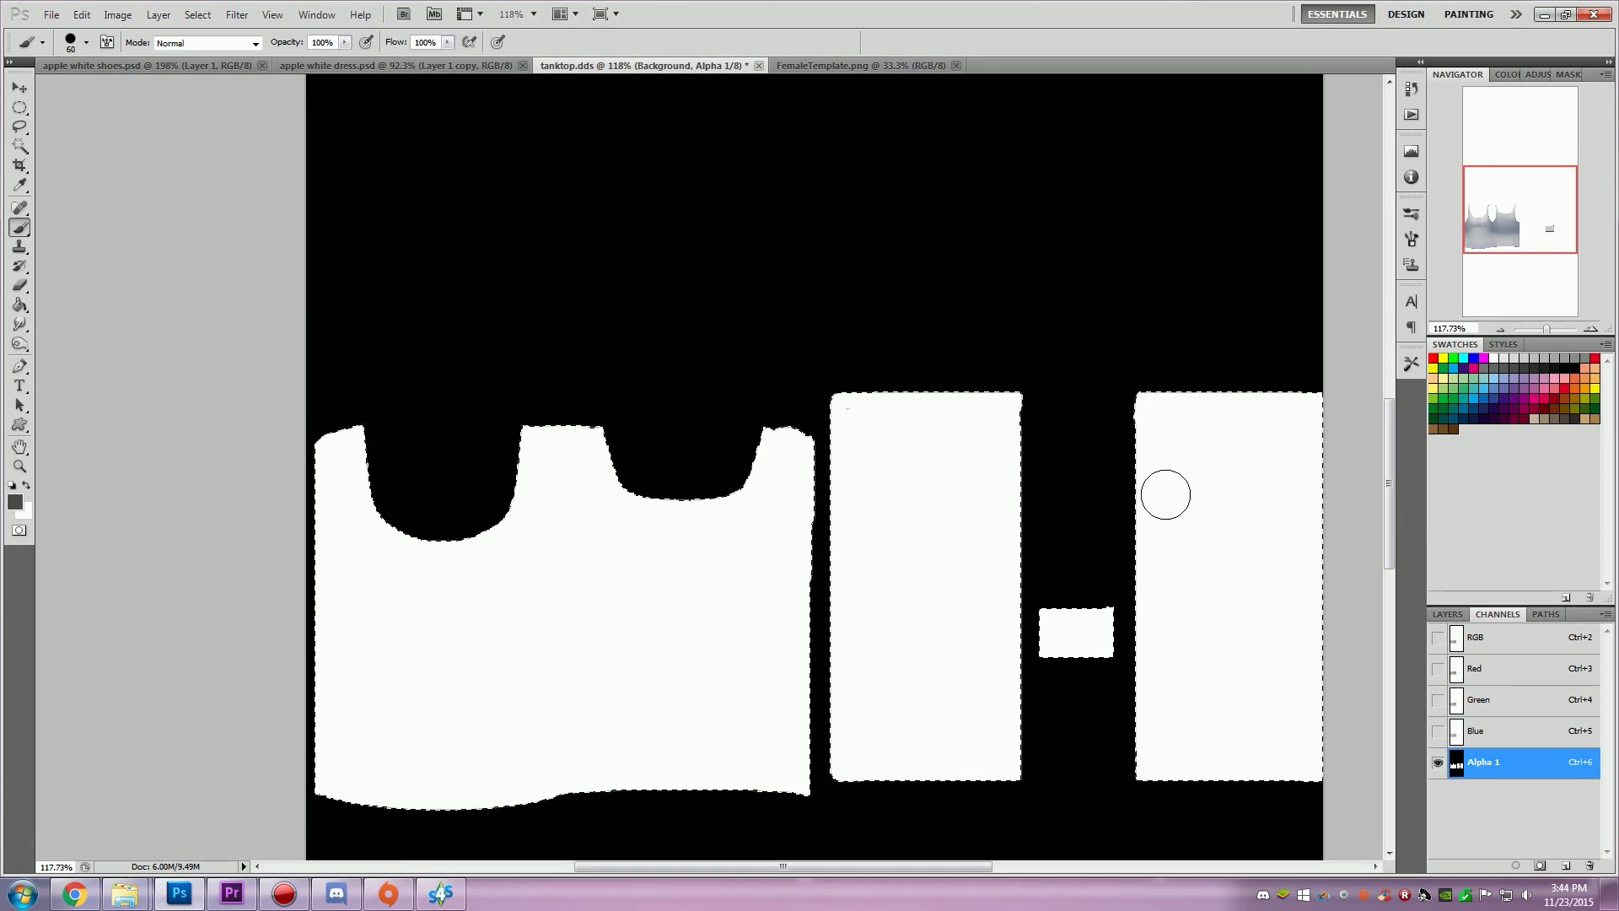
pyautogui.moveTo(1155, 489)
pyautogui.mouseDown()
pyautogui.moveTo(1162, 392)
pyautogui.moveTo(1288, 419)
pyautogui.mouseUp()
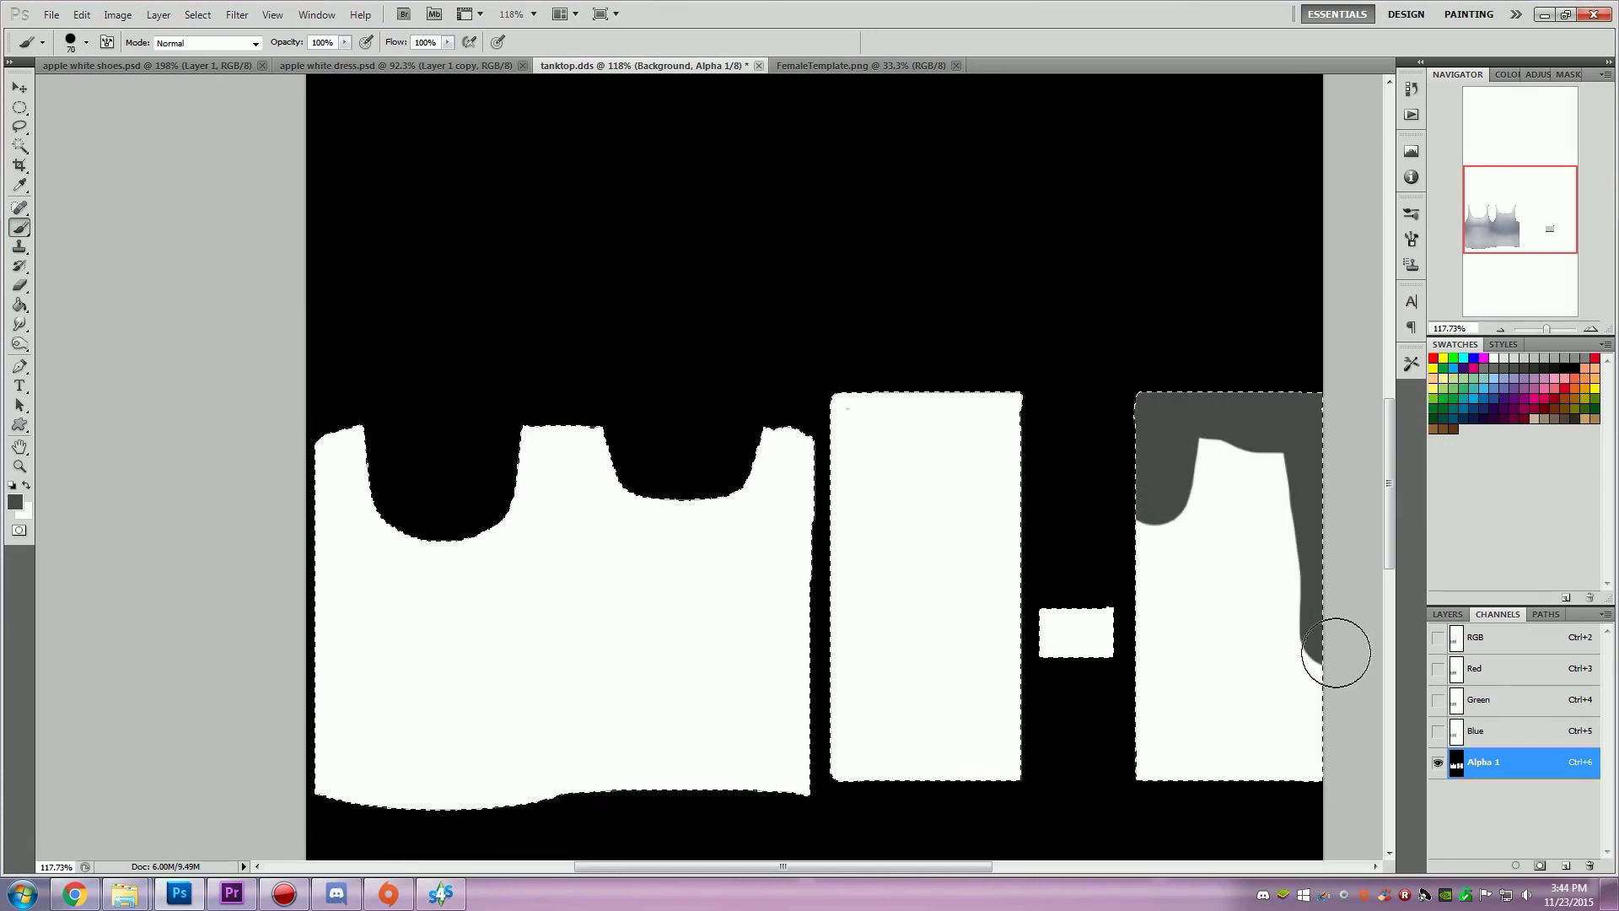
pyautogui.moveTo(1335, 652)
pyautogui.mouseDown()
pyautogui.moveTo(1323, 759)
pyautogui.moveTo(1301, 762)
pyautogui.mouseUp()
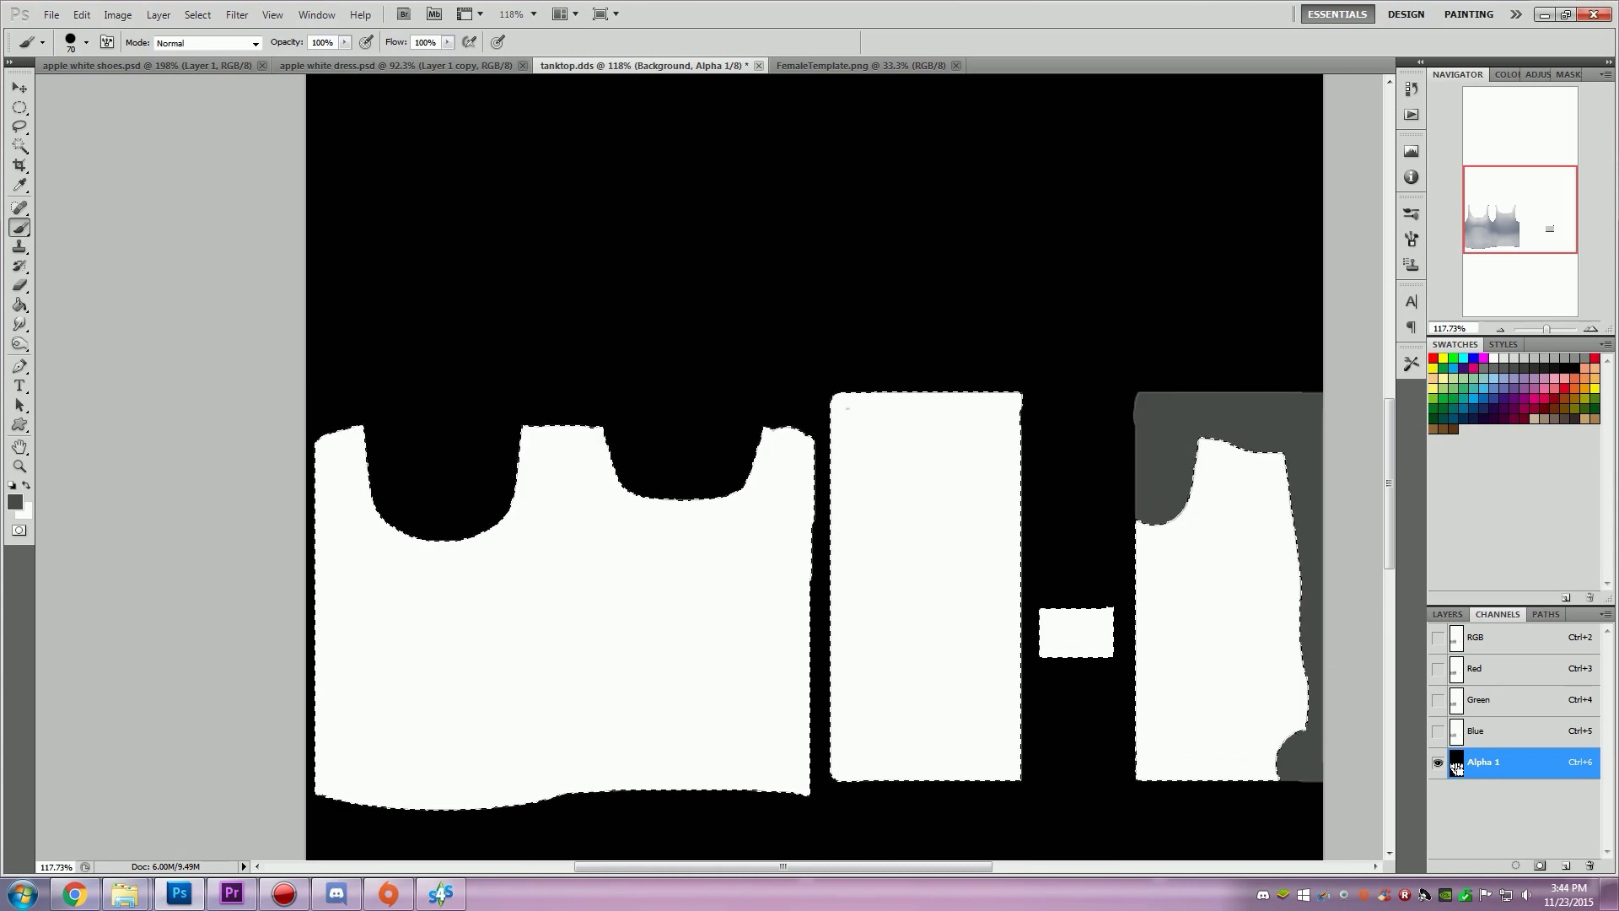
# Step: Paint the rest of both sleeve masks dark grey (#494949) inside the selection and switch the display from Alpha 1 back to RGB
pyautogui.moveTo(1312, 563)
pyautogui.mouseDown()
pyautogui.moveTo(1197, 472)
pyautogui.moveTo(1206, 582)
pyautogui.moveTo(1163, 546)
pyautogui.mouseUp()
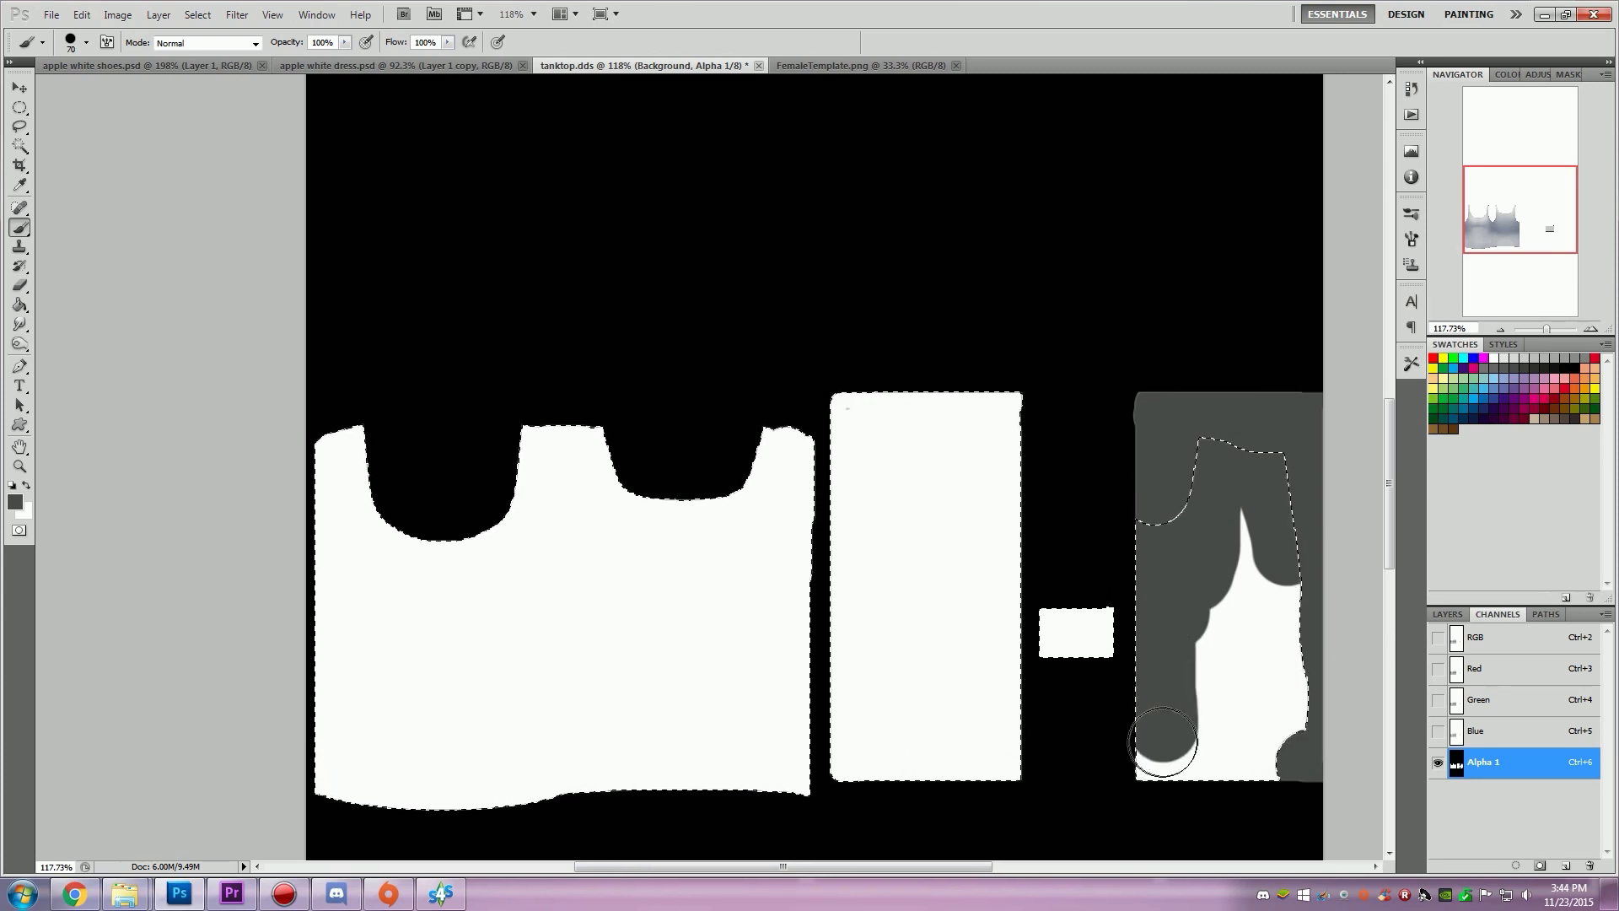
pyautogui.moveTo(1203, 770)
pyautogui.mouseDown()
pyautogui.moveTo(1234, 640)
pyautogui.moveTo(1273, 719)
pyautogui.mouseUp()
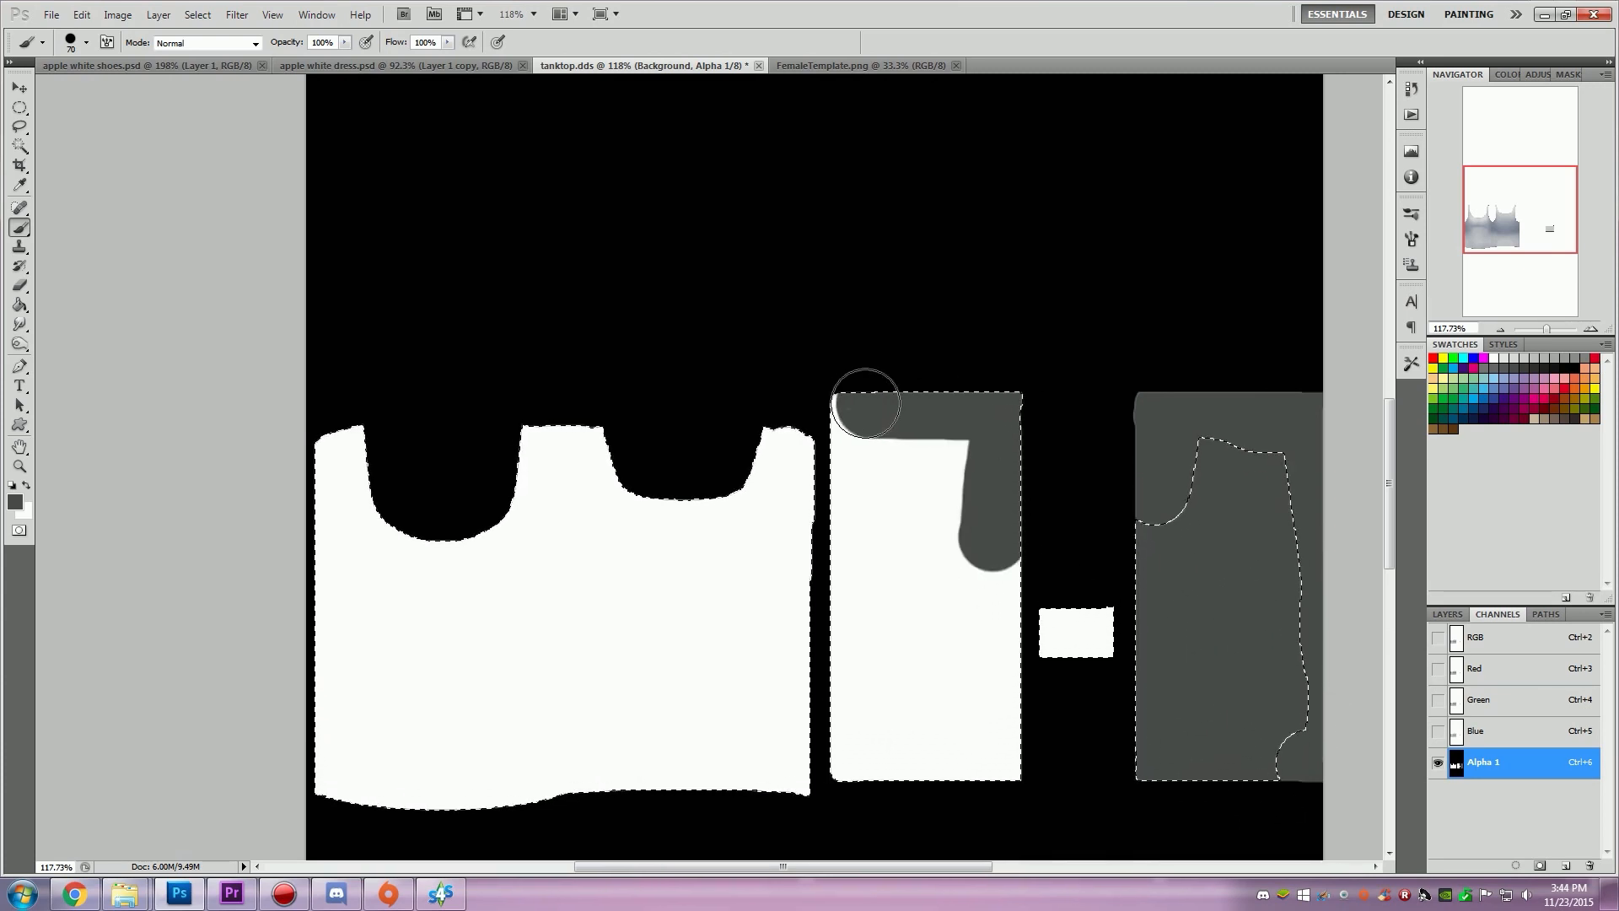
pyautogui.click(1438, 638)
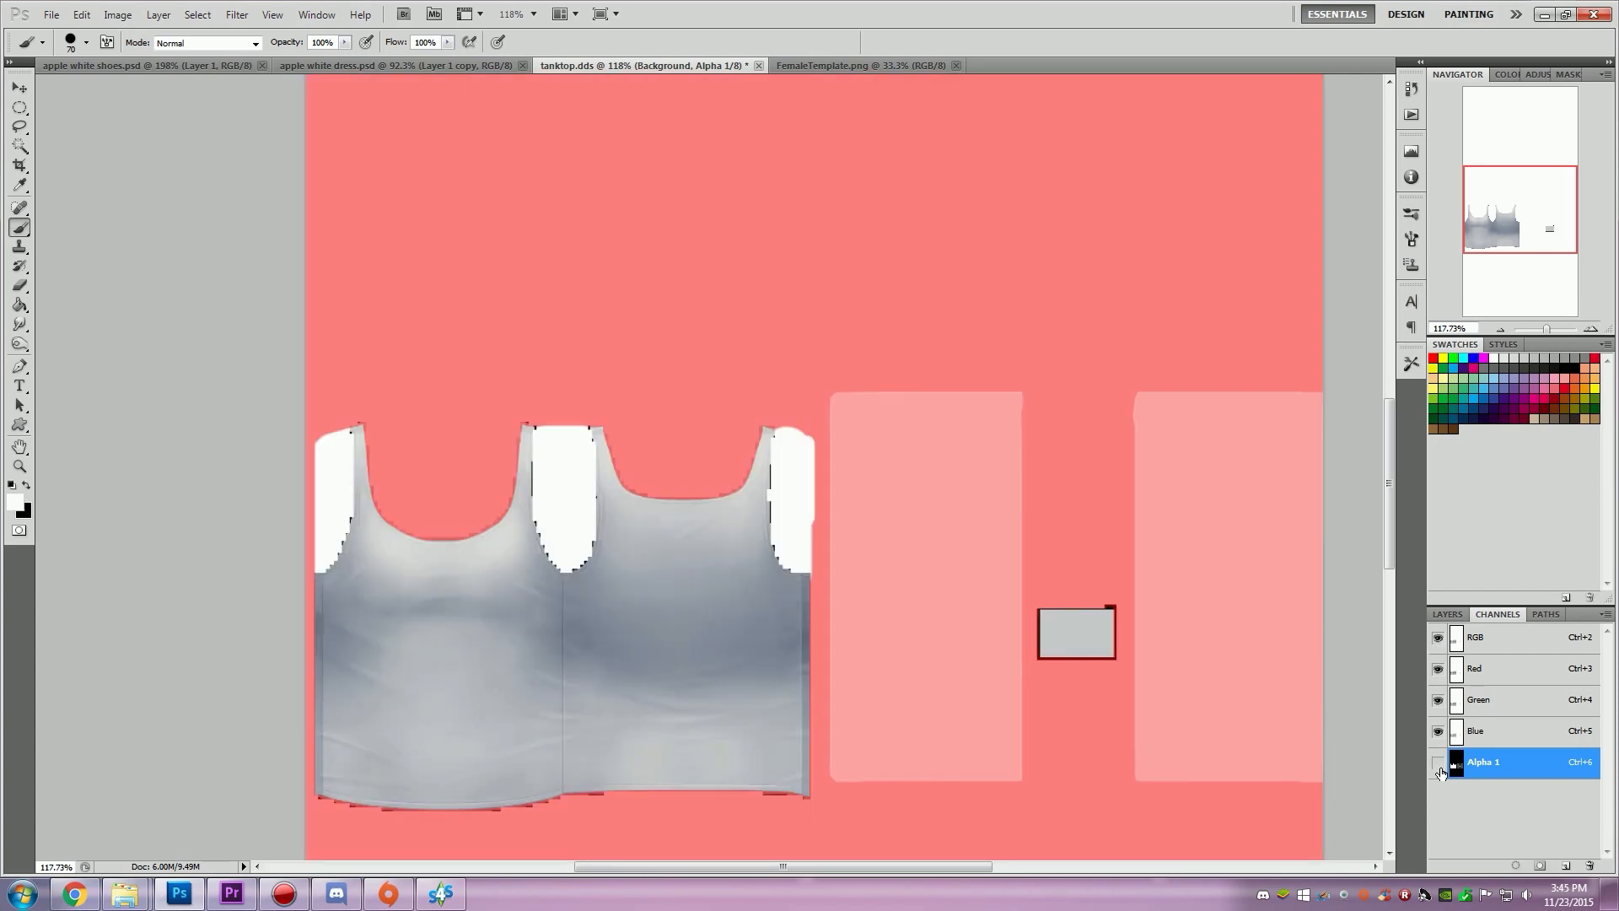
pyautogui.click(1438, 762)
pyautogui.click(1447, 615)
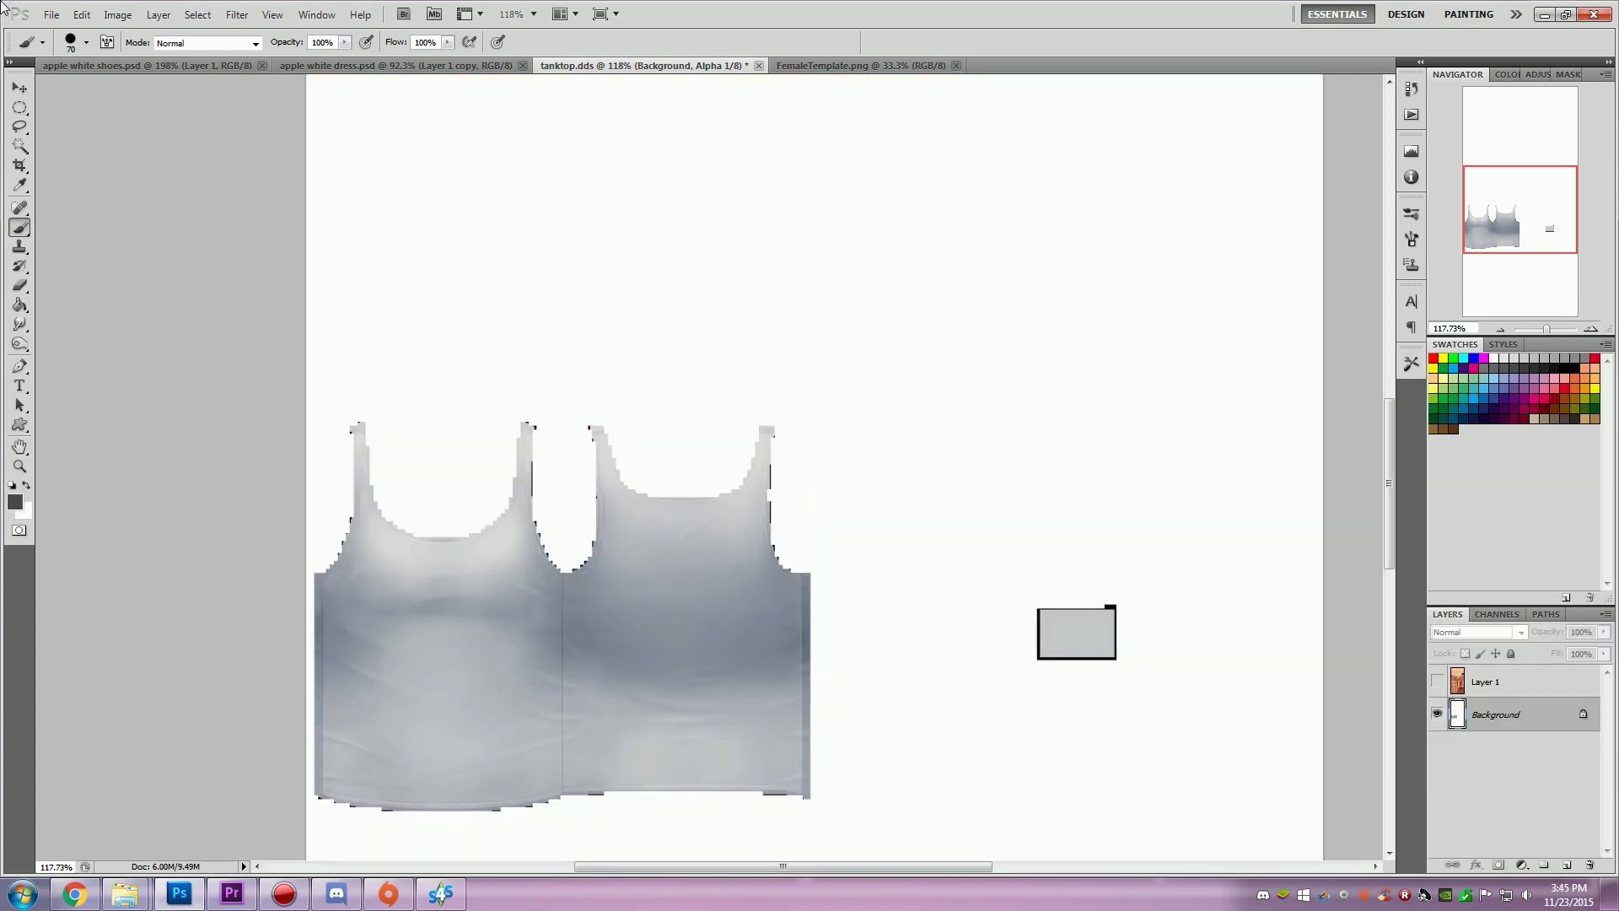
# Step: Save the texture over tanktop.dds and import that file as the top's texture in Sims 4 Studio
pyautogui.click(51, 14)
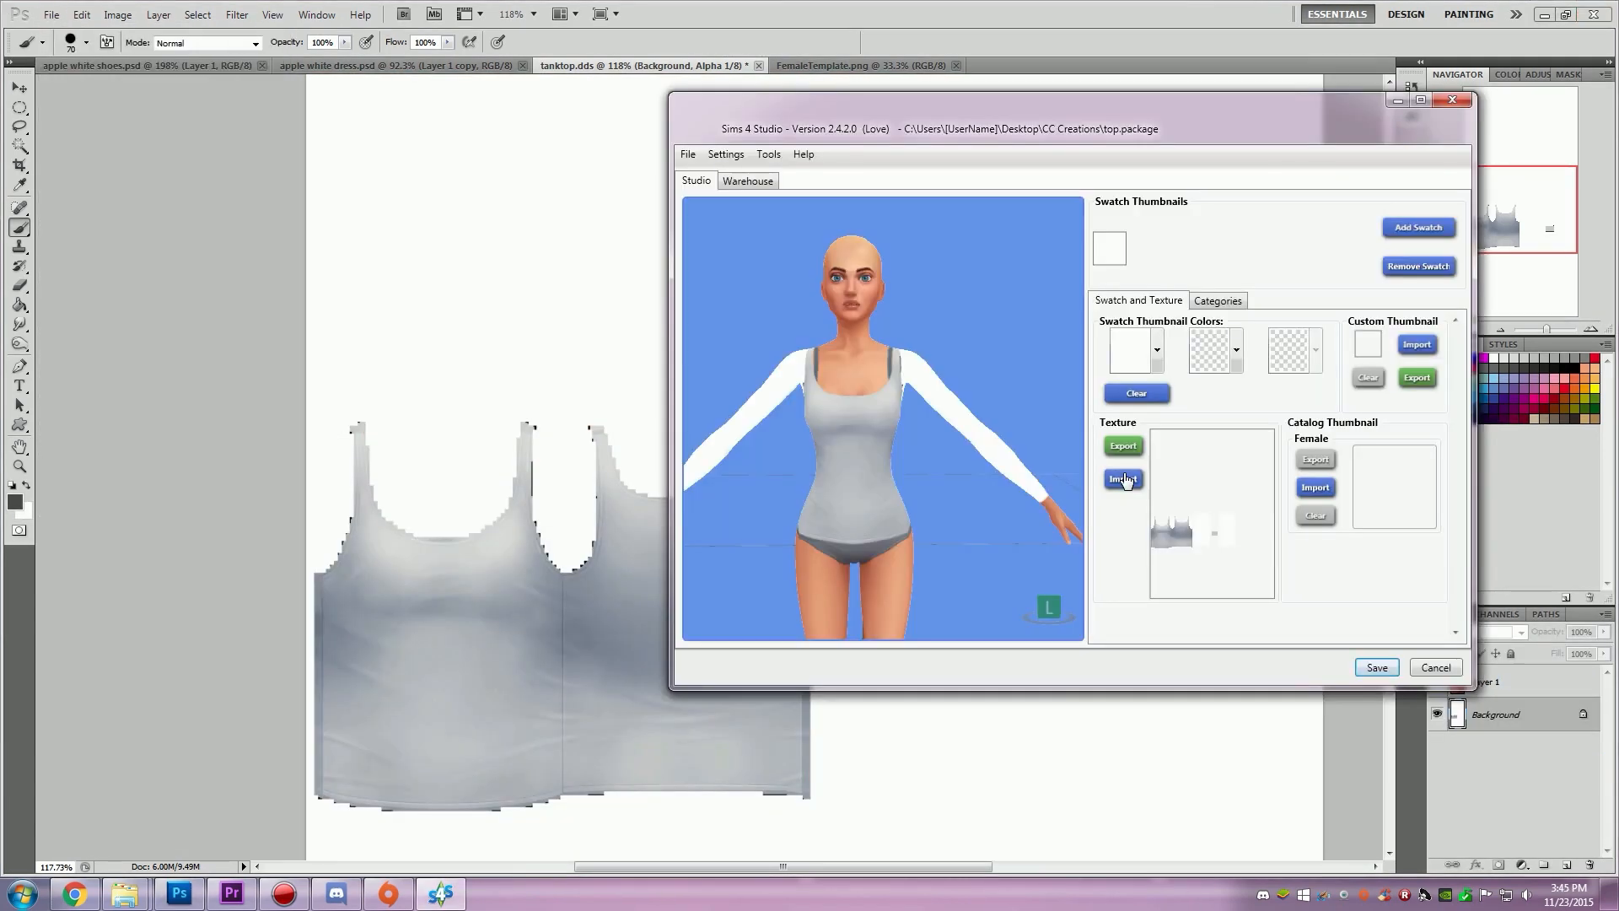
pyautogui.click(1124, 478)
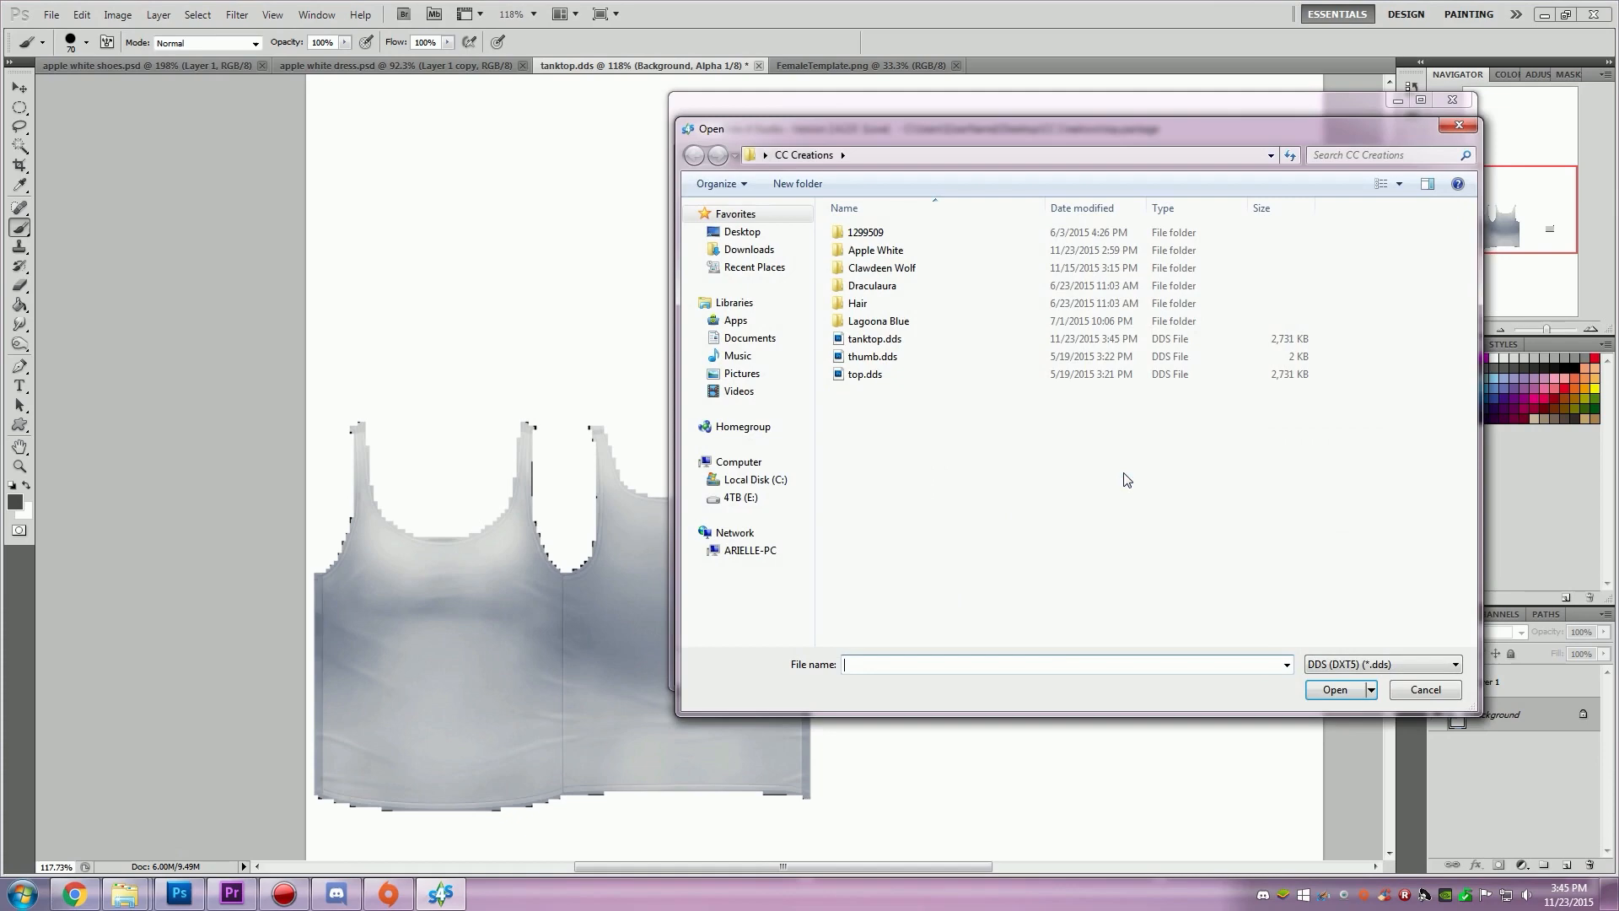
pyautogui.doubleClick(876, 339)
# Step: Examine the arms and armhole edges of the top from several angles on the Sims 4 Studio model
pyautogui.moveTo(795, 444); pyautogui.dragTo(1301, 358)
pyautogui.scroll(2, 830, 520)
pyautogui.moveTo(835, 522); pyautogui.dragTo(702, 491, button='right')
pyautogui.moveTo(915, 459); pyautogui.dragTo(791, 423, button='right')
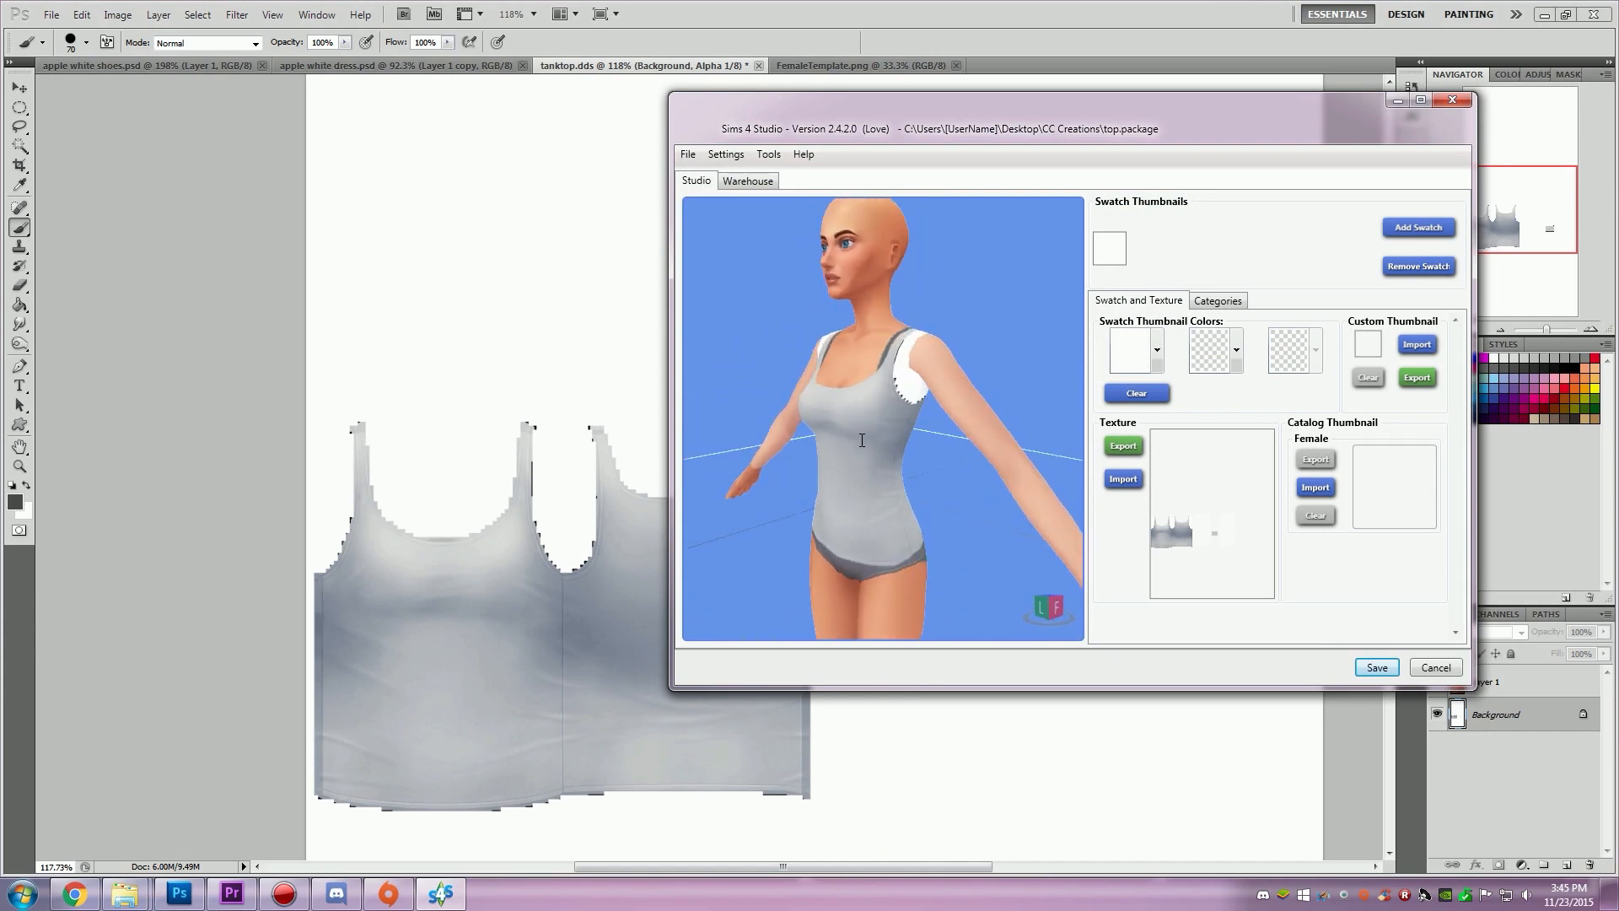
pyautogui.moveTo(1002, 447); pyautogui.dragTo(892, 459, button='right')
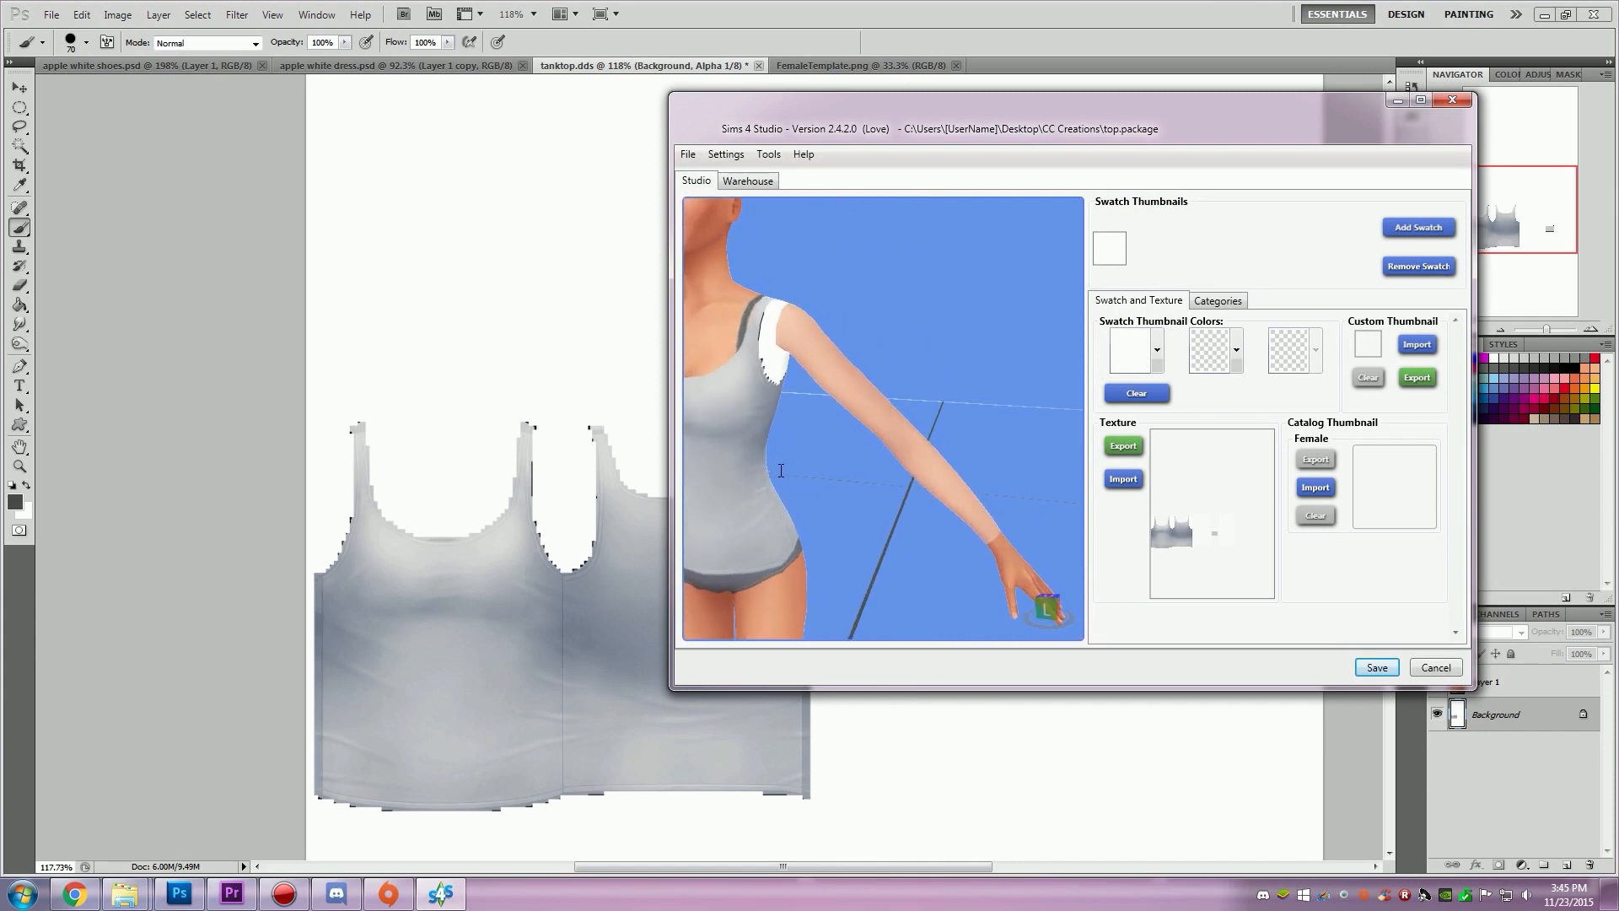
pyautogui.moveTo(781, 471); pyautogui.dragTo(1004, 441, button='middle')
pyautogui.moveTo(1004, 441); pyautogui.dragTo(967, 440, button='right')
# Step: Return to Photoshop, display only the Alpha 1 channel and load its white areas as a selection
pyautogui.click(811, 775)
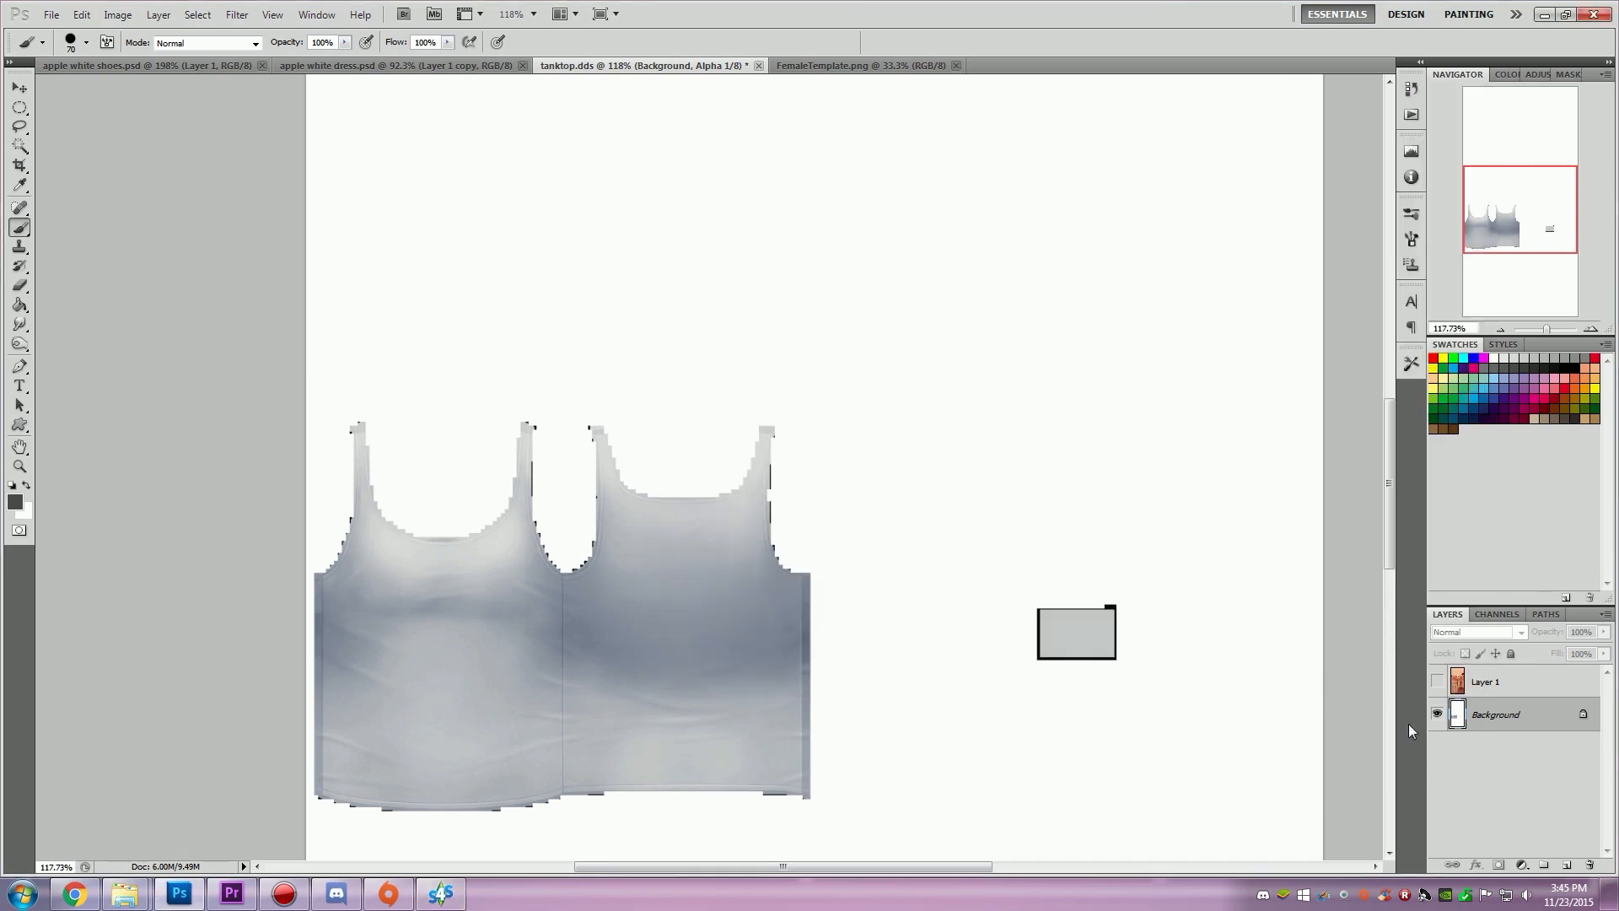
pyautogui.click(1497, 614)
pyautogui.click(1437, 762)
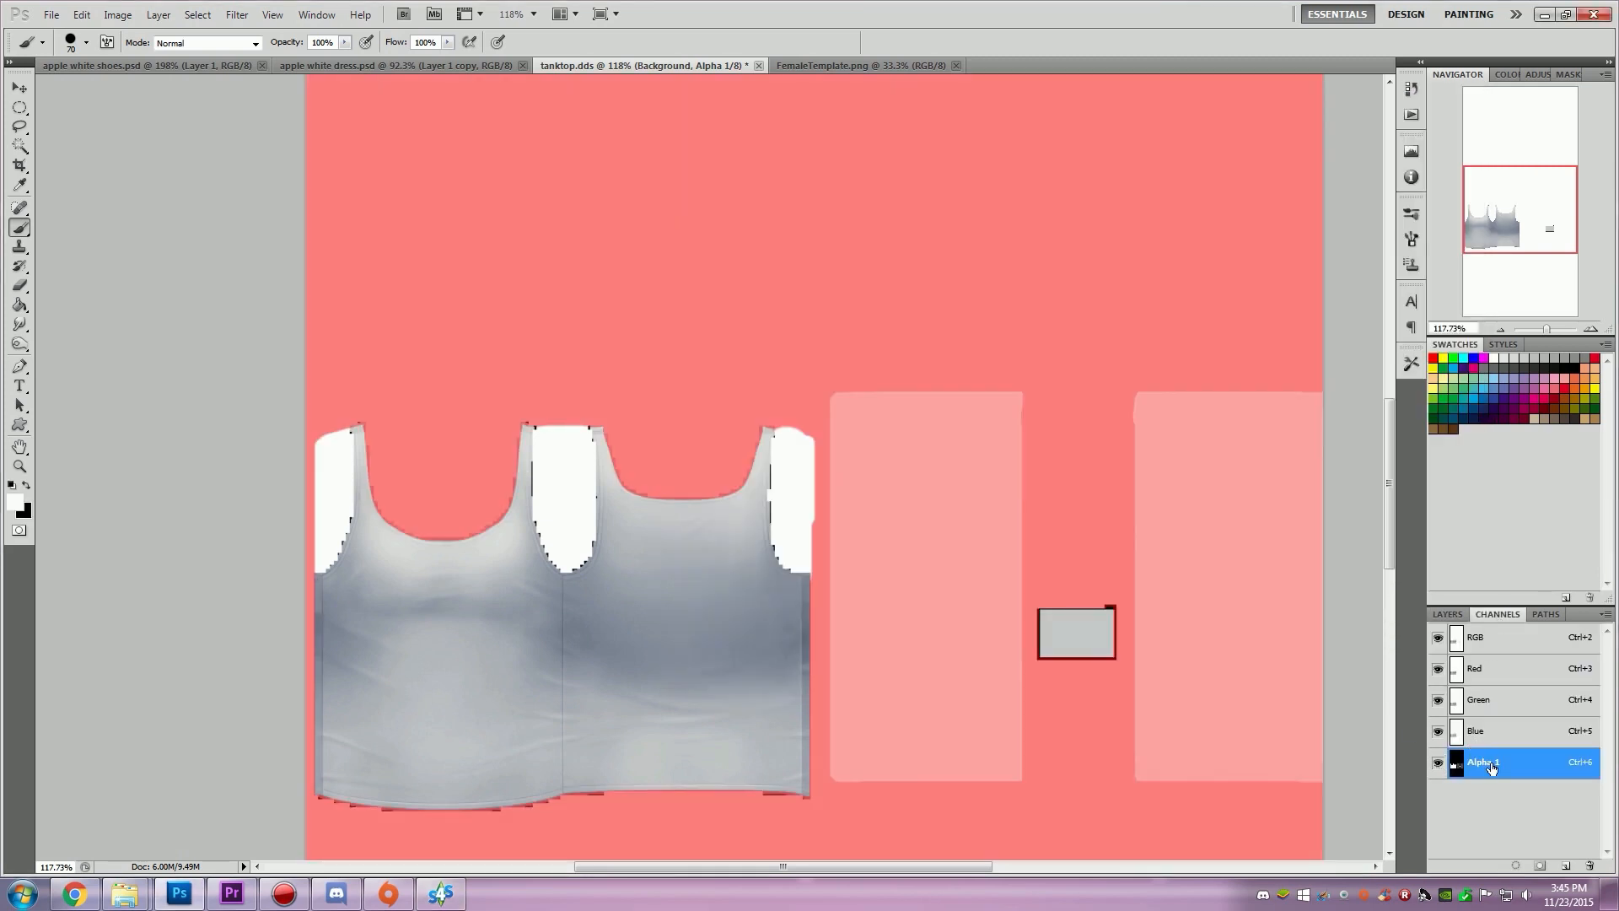
pyautogui.click(1438, 637)
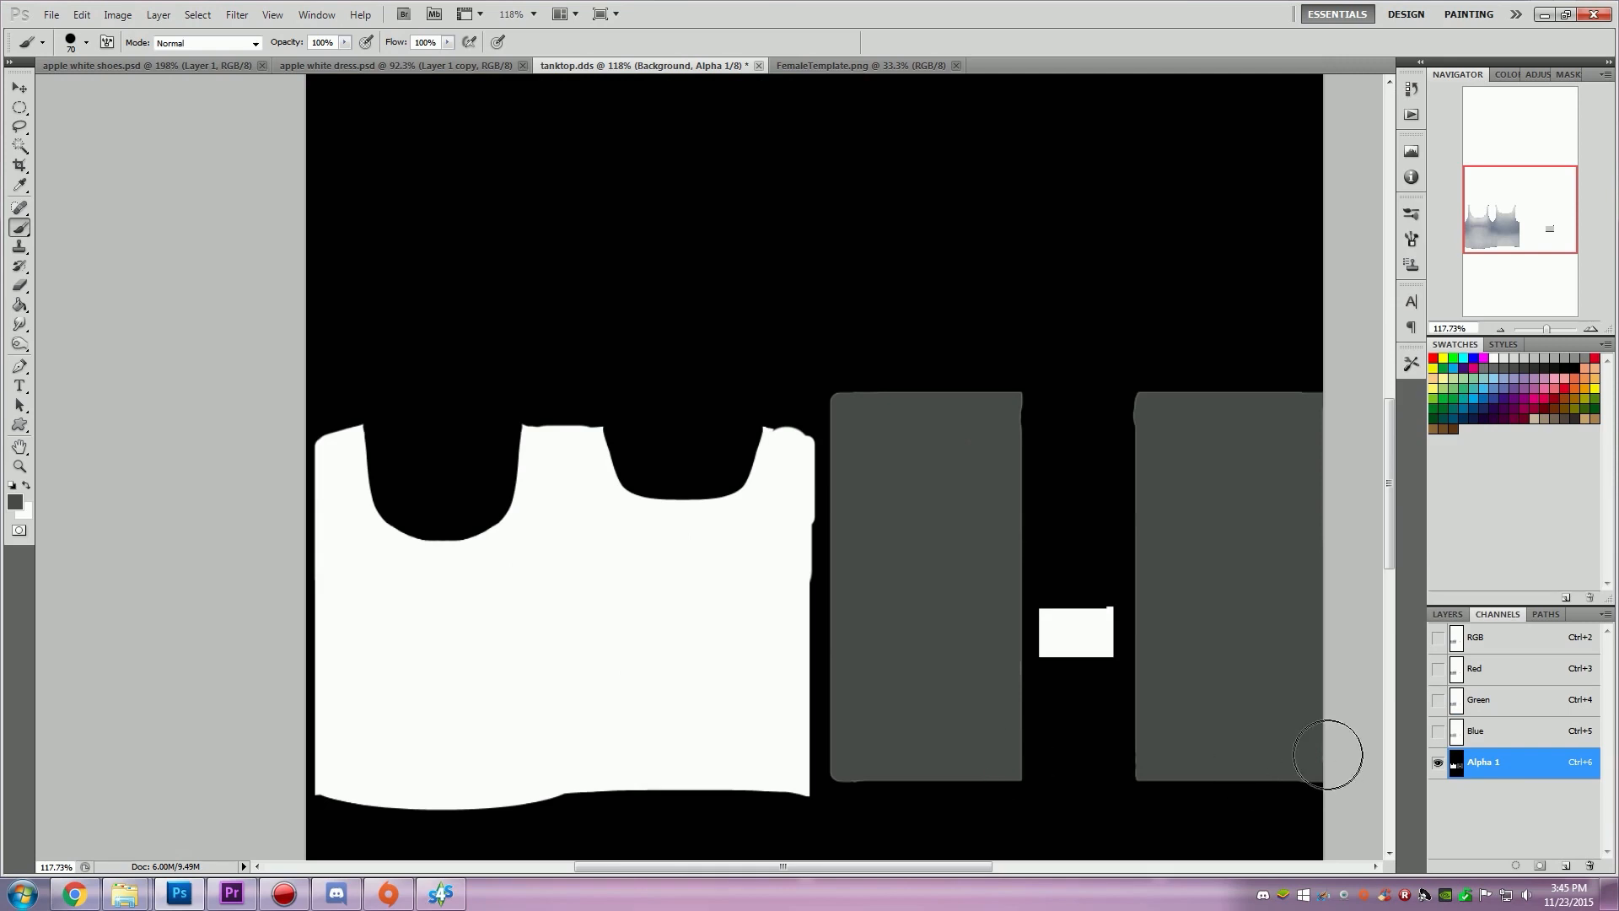
pyautogui.keyDown('ctrl'); pyautogui.click(1456, 762); pyautogui.keyUp('ctrl')
# Step: Set the foreground colour to black and paint out the lower part of the torso mask with the size 70 brush
pyautogui.click(15, 502)
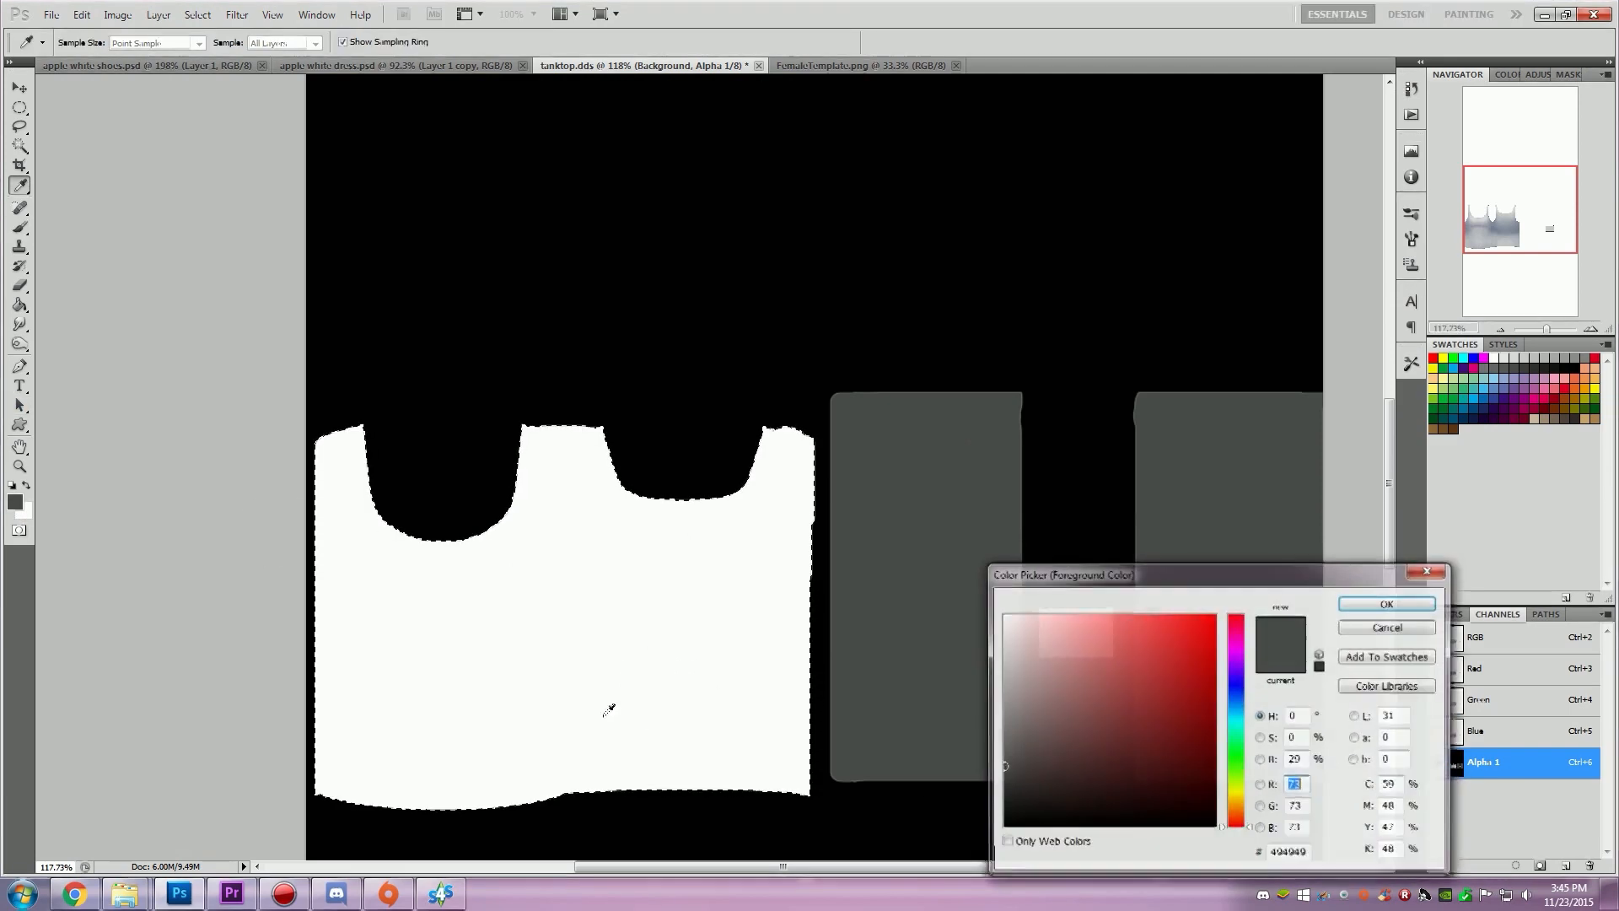
pyautogui.click(1098, 795)
pyautogui.press('Return')
pyautogui.press('b')
pyautogui.moveTo(790, 716); pyautogui.dragTo(285, 709)
pyautogui.moveTo(329, 772); pyautogui.dragTo(789, 780)
# Step: Reduce the brush to size 15 and square off the right end of the torso mask's new hem in black
pyautogui.press('[')
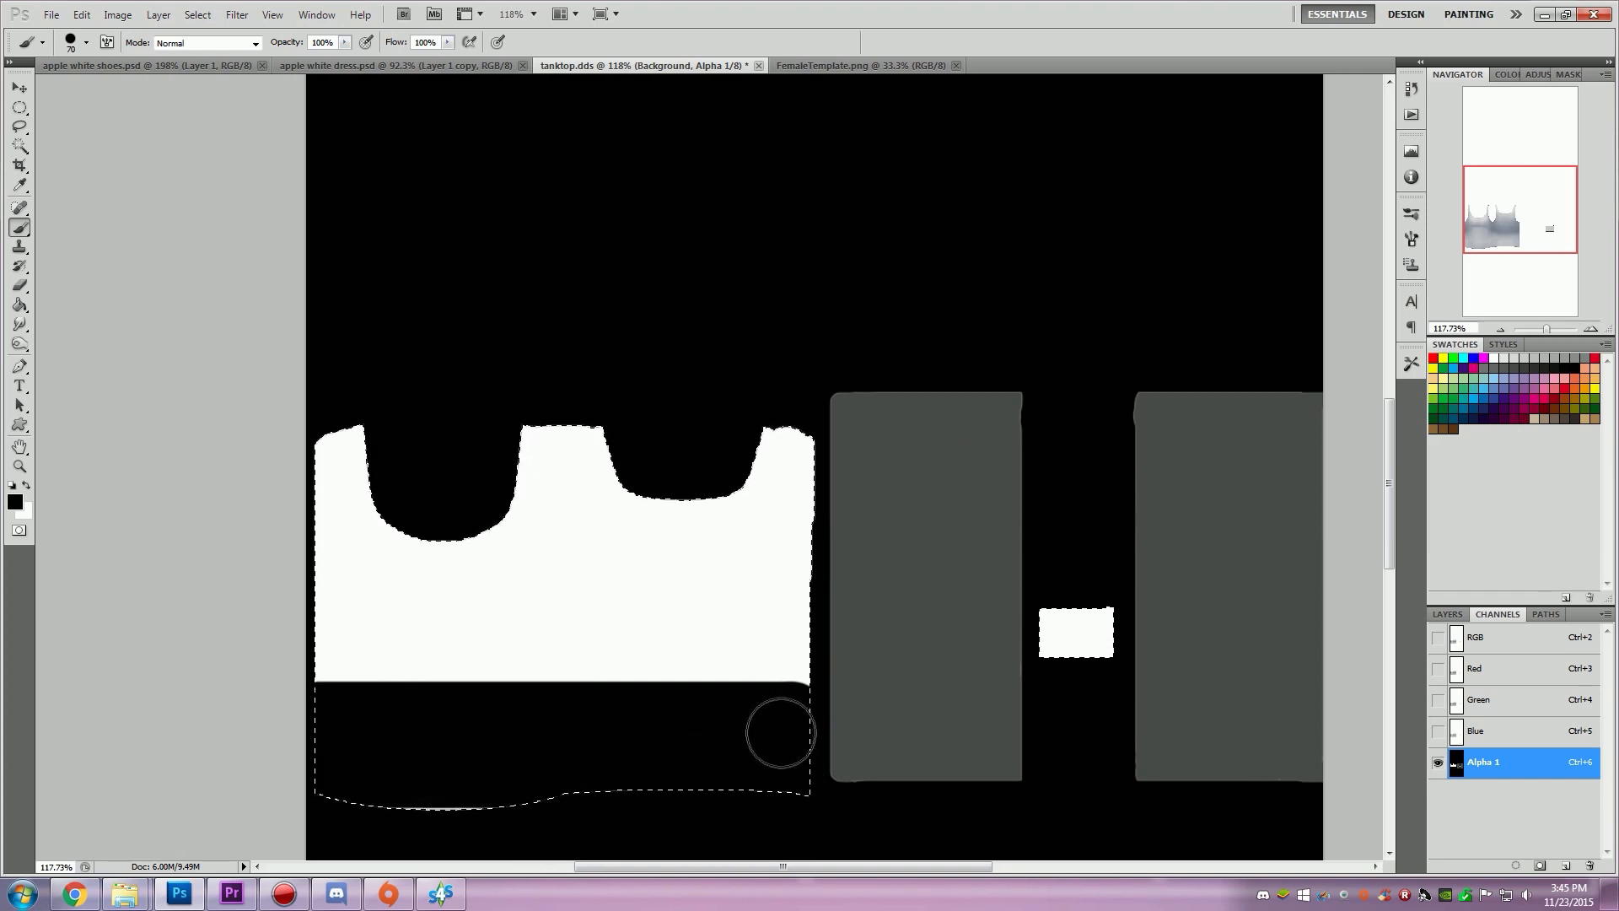
pyautogui.keyDown('alt'); pyautogui.scroll(5, 789, 730); pyautogui.keyUp('alt')
pyautogui.press('[')
pyautogui.press('[')
pyautogui.press('[')
pyautogui.press('[')
pyautogui.press('[')
pyautogui.press('[')
pyautogui.press('[')
pyautogui.press('[')
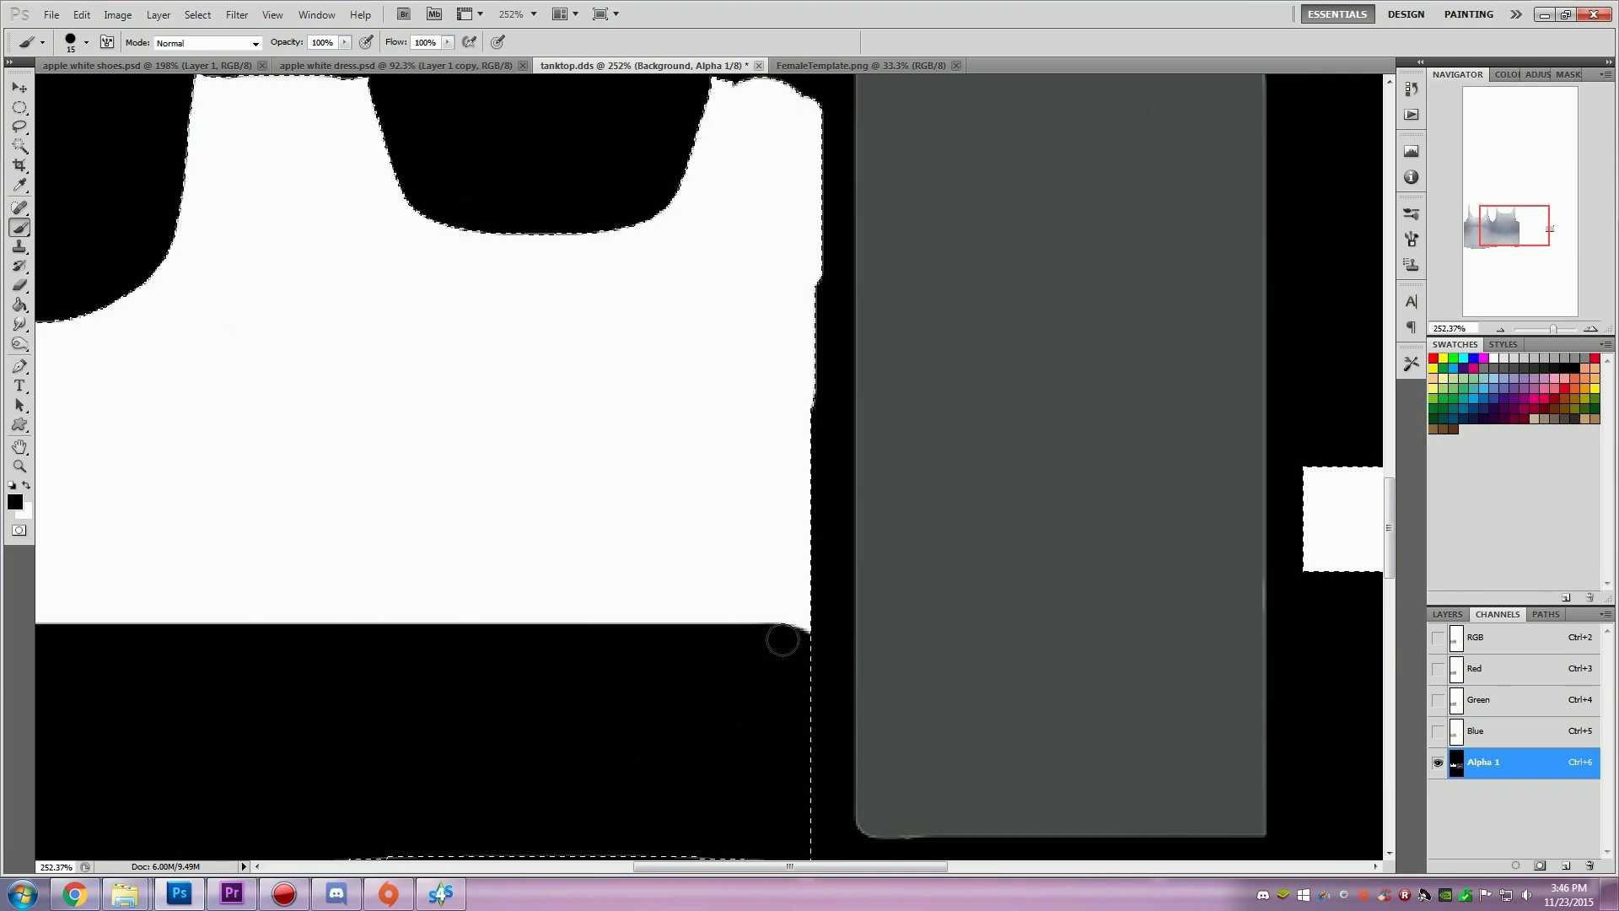
pyautogui.click(808, 639)
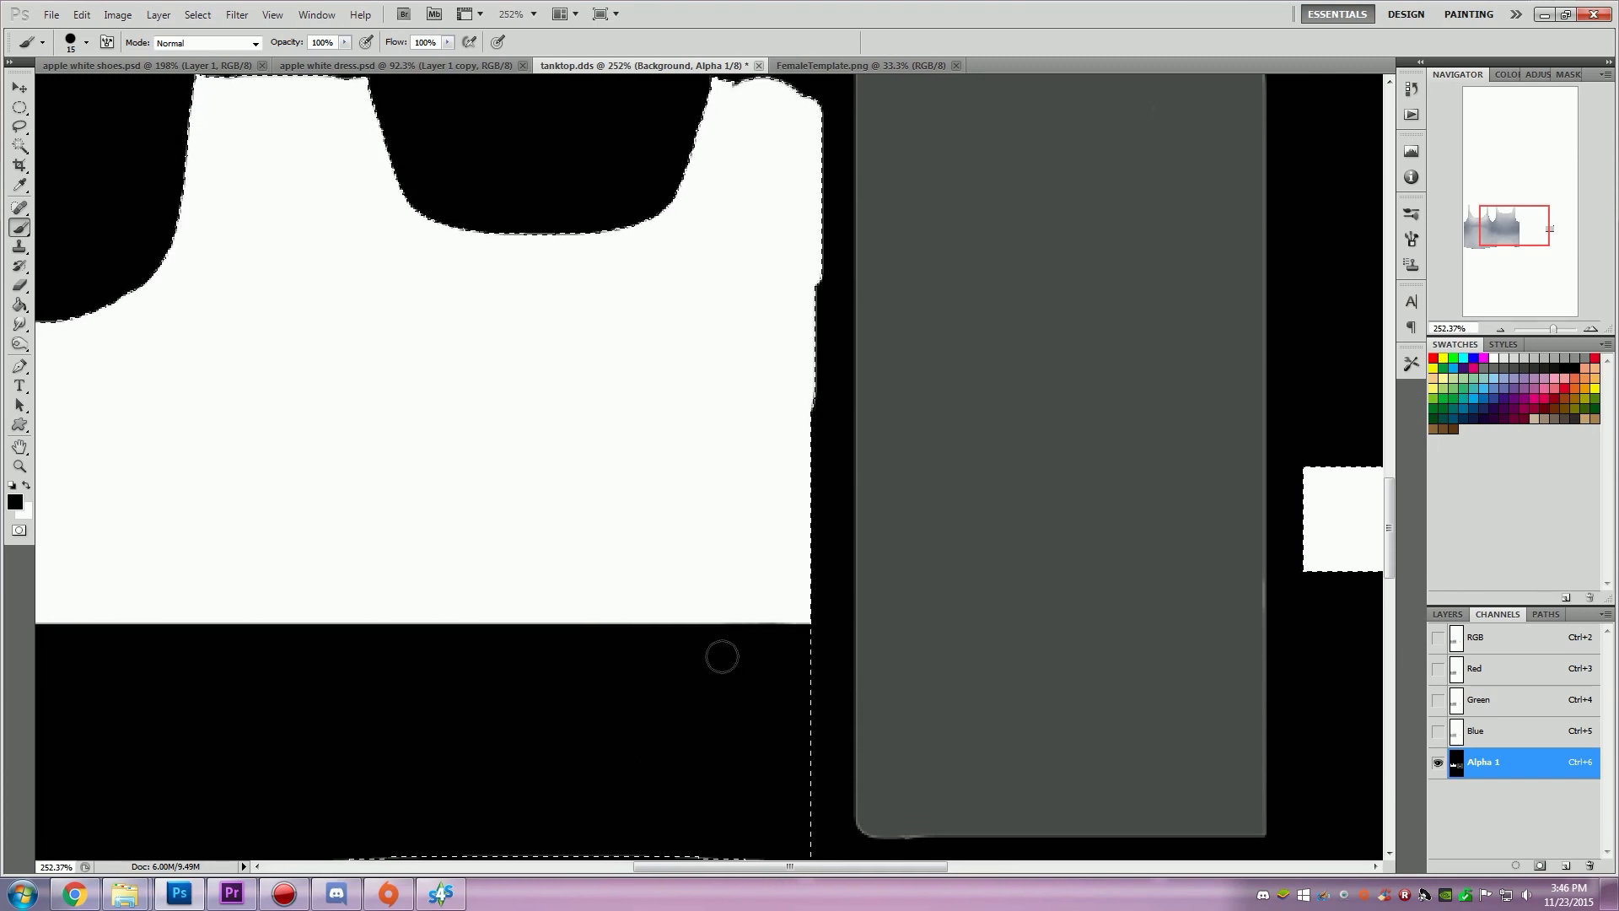
# Step: Deselect and paint over the leftover outline of the old hem in black with a size 35 brush
pyautogui.hotkey('ctrl', 'd')
pyautogui.keyDown('alt'); pyautogui.scroll(-7, 590, 691); pyautogui.keyUp('alt')
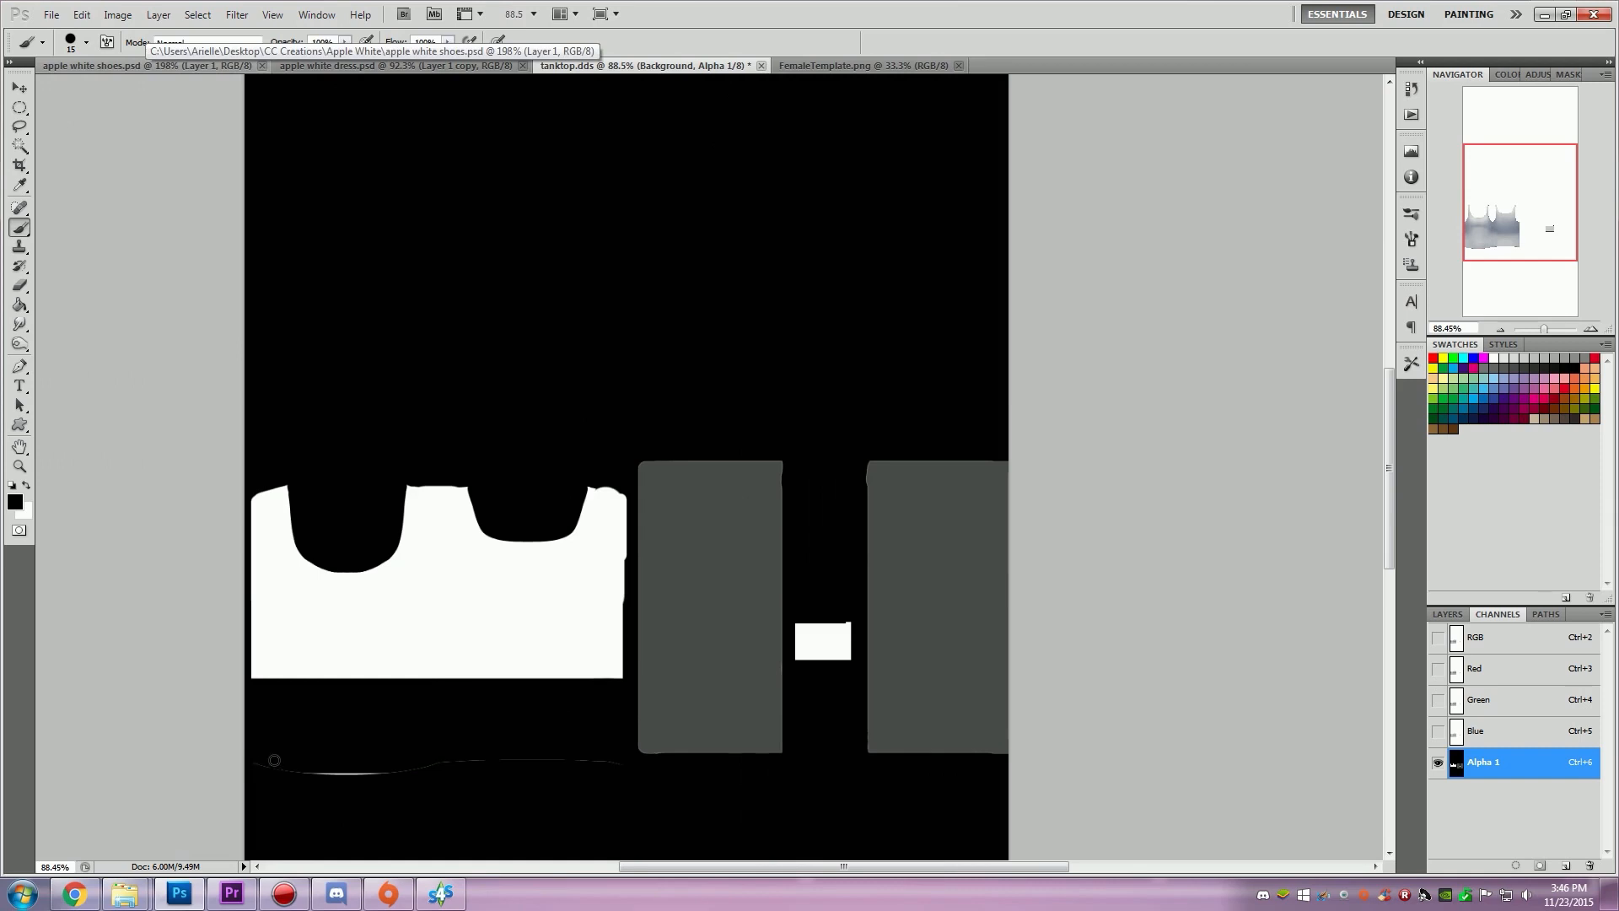
pyautogui.keyDown('alt'); pyautogui.scroll(3, 279, 784); pyautogui.keyUp('alt')
pyautogui.keyDown('alt'); pyautogui.scroll(1, 307, 803); pyautogui.keyUp('alt')
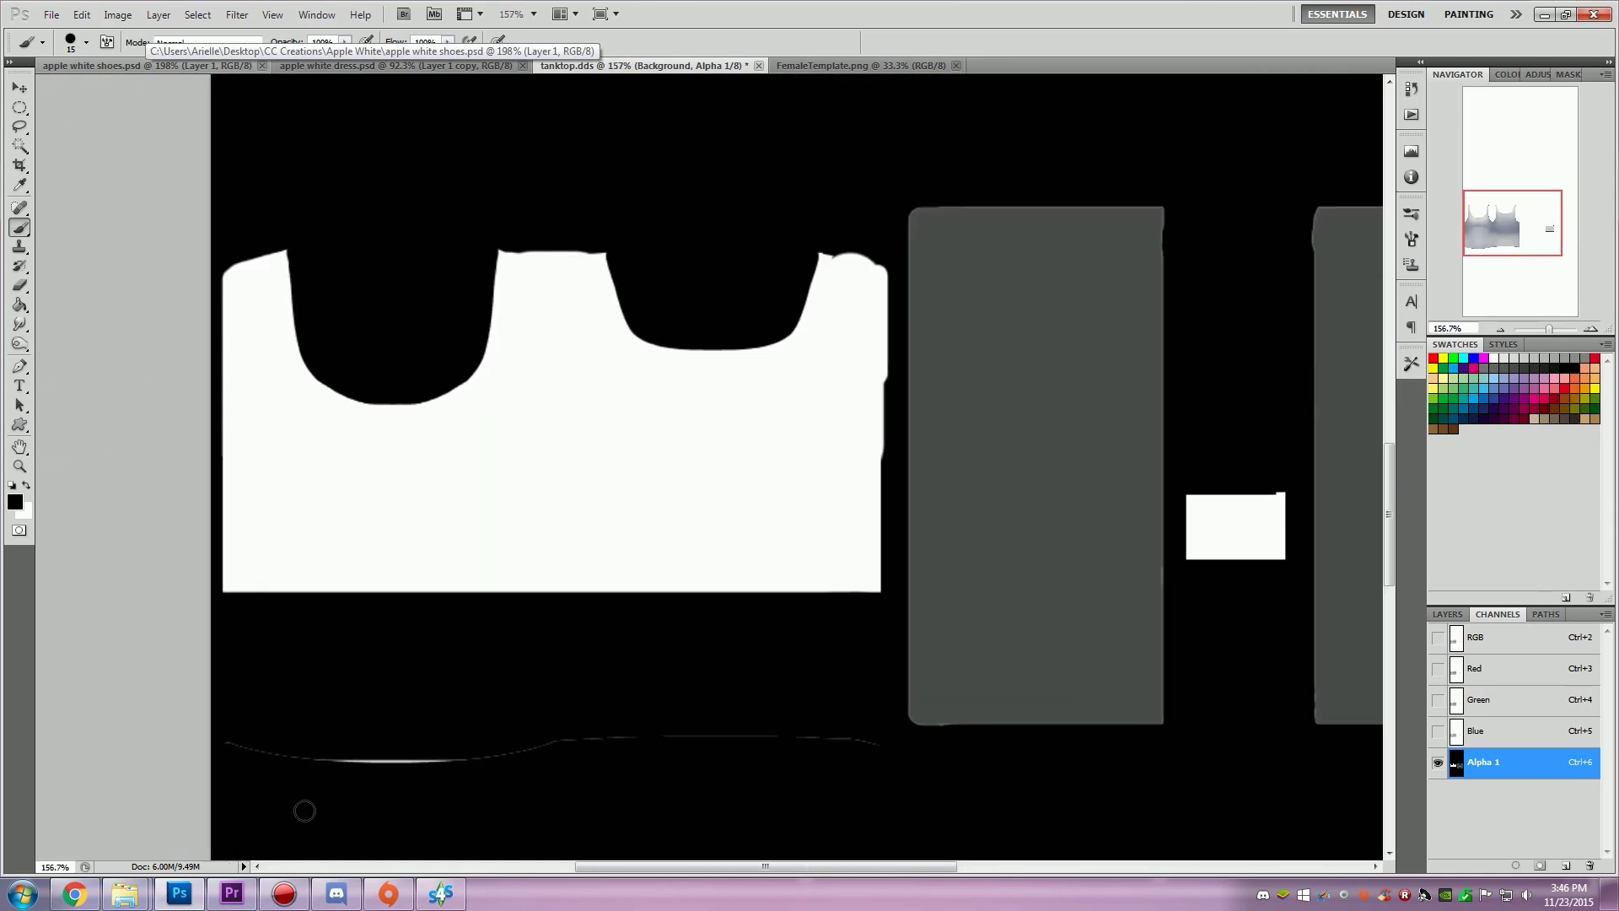
pyautogui.press(']')
pyautogui.press(']')
pyautogui.moveTo(228, 748); pyautogui.dragTo(874, 751)
pyautogui.keyDown('alt'); pyautogui.scroll(-2, 413, 336); pyautogui.keyUp('alt')
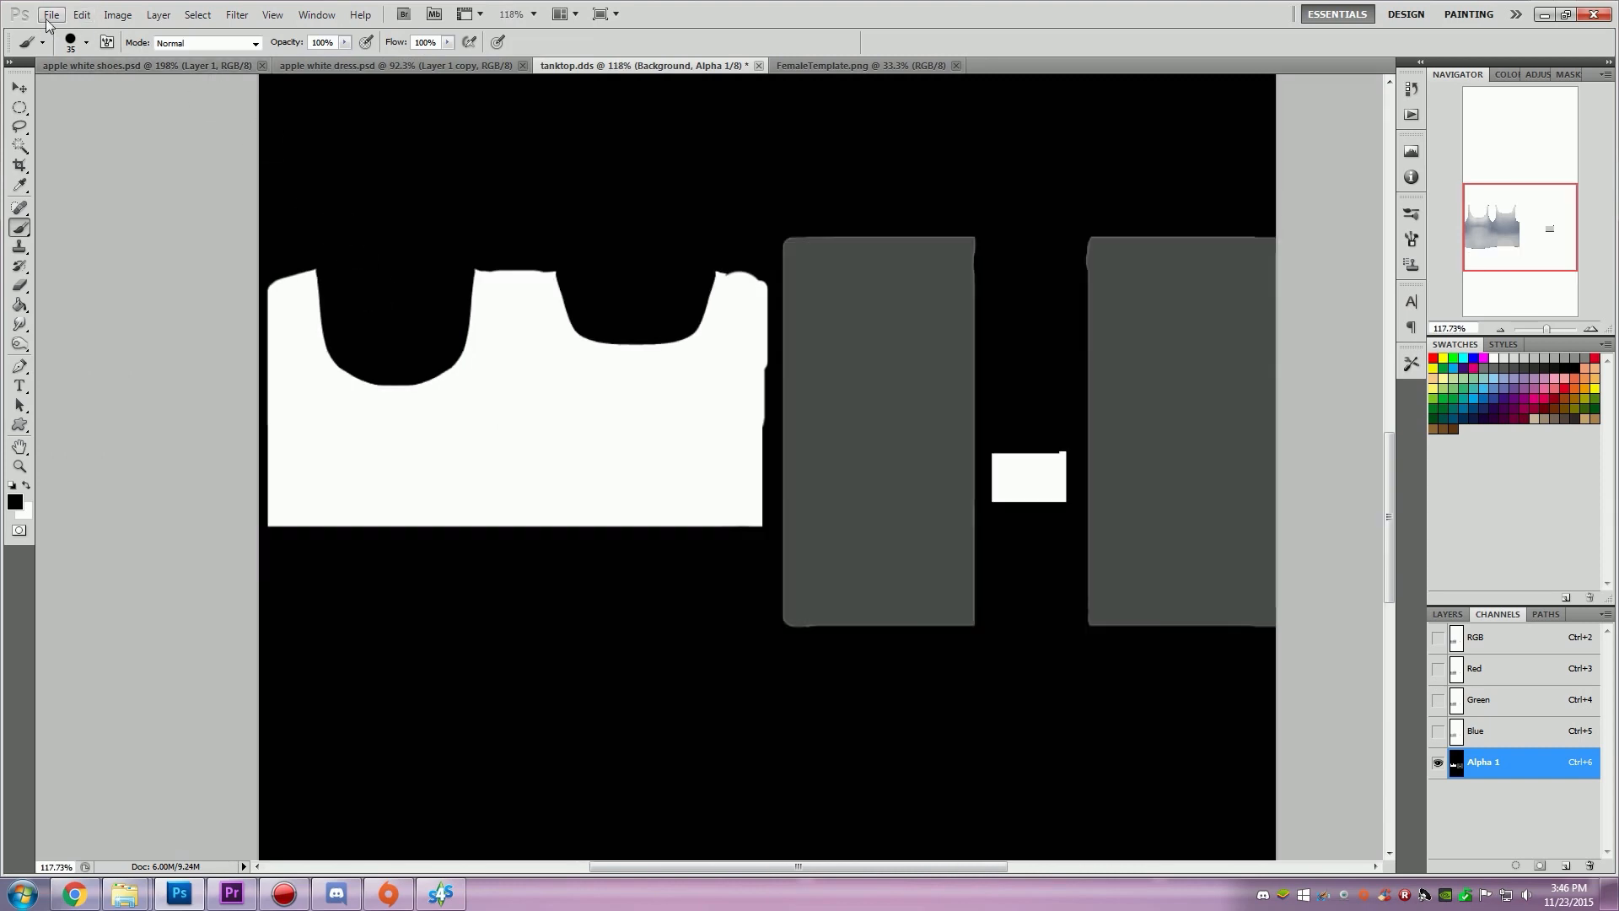
# Step: Save the shortened mask over tanktop.dds and re-import the texture in Sims 4 Studio
pyautogui.click(51, 14)
pyautogui.hotkey('alt', 'Tab')
# Step: Examine the cropped top's hem and shoulders on the Sims 4 Studio model from different angles and distances
pyautogui.moveTo(834, 411); pyautogui.dragTo(836, 419, button='middle')
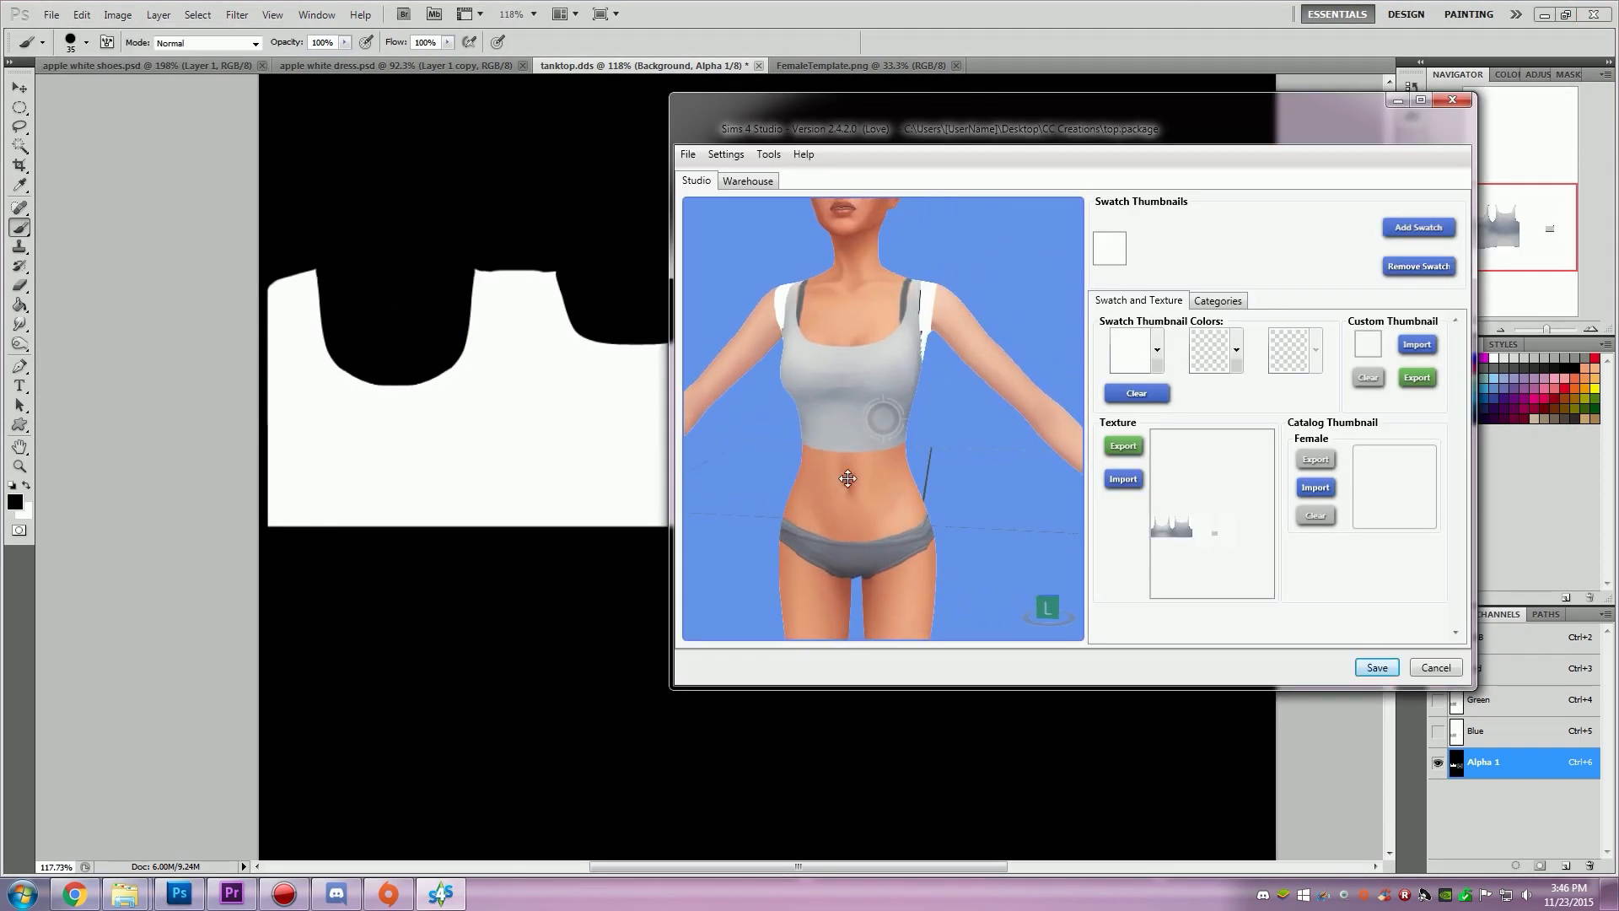
pyautogui.moveTo(847, 478); pyautogui.dragTo(937, 443, button='right')
pyautogui.scroll(-3, 937, 444)
pyautogui.moveTo(830, 393); pyautogui.dragTo(780, 416, button='right')
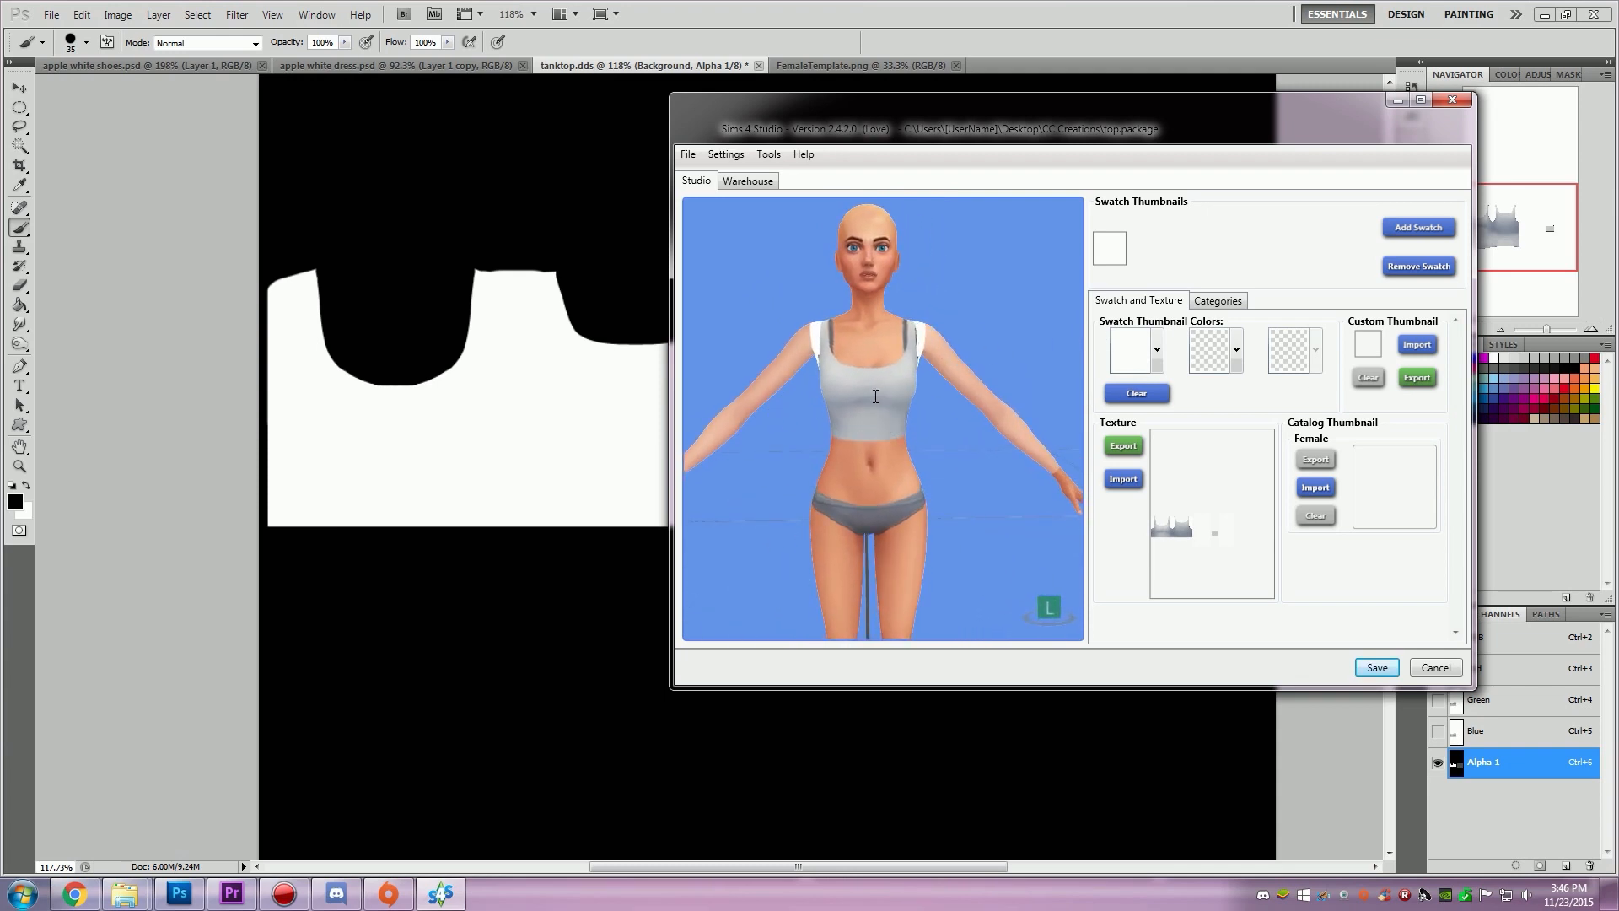
pyautogui.moveTo(956, 361)
pyautogui.mouseDown(button='right')
pyautogui.moveTo(663, 413)
pyautogui.moveTo(973, 363)
pyautogui.mouseUp(button='right')
pyautogui.scroll(3, 815, 379)
pyautogui.moveTo(809, 376); pyautogui.dragTo(680, 424, button='right')
# Step: Return to Photoshop, display the RGB channels with Alpha 1 hidden and bring up the layer list
pyautogui.click(318, 17)
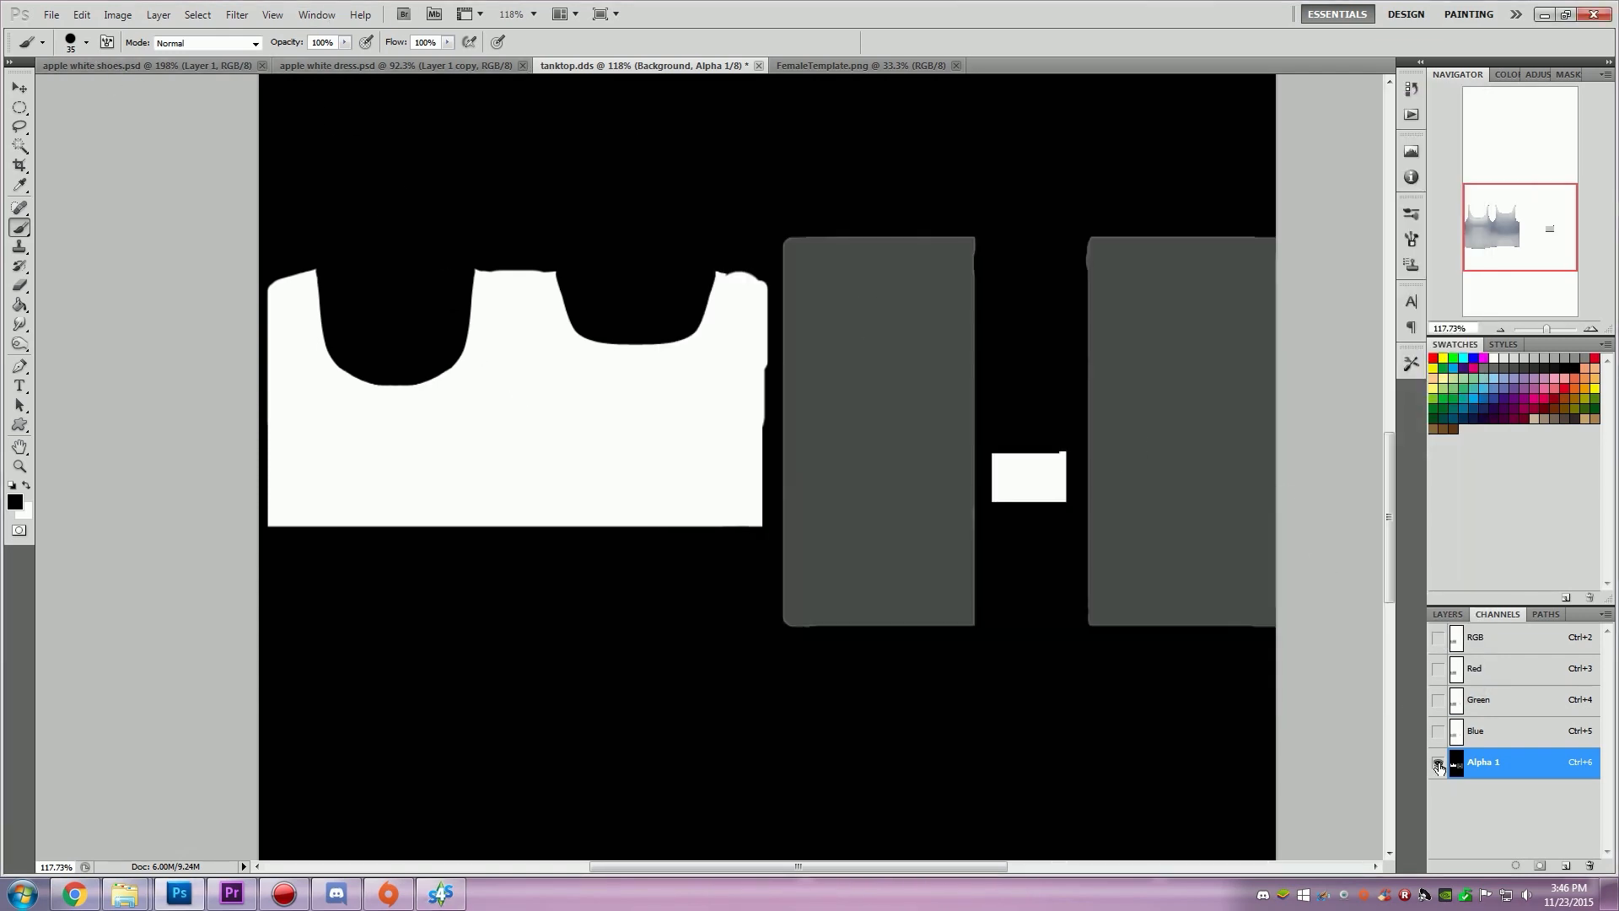
pyautogui.click(1439, 638)
pyautogui.click(1438, 763)
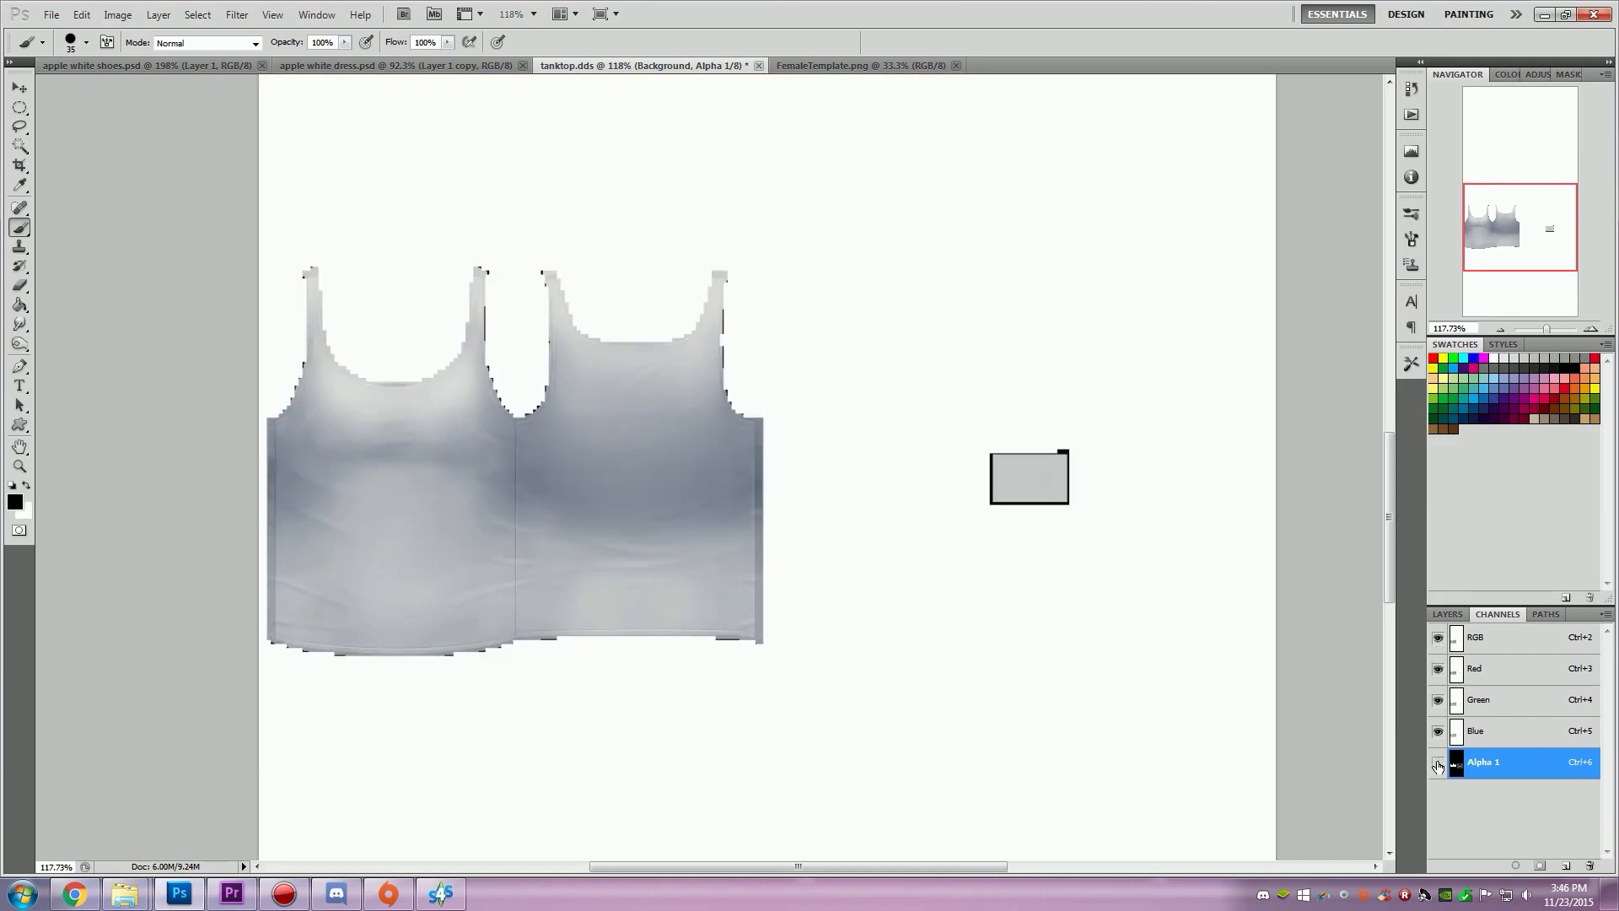
pyautogui.click(1461, 616)
# Step: Add a new layer above the Background and fill it entirely with white using the Paint Bucket
pyautogui.keyDown('alt'); pyautogui.scroll(-3, 543, 571); pyautogui.keyUp('alt')
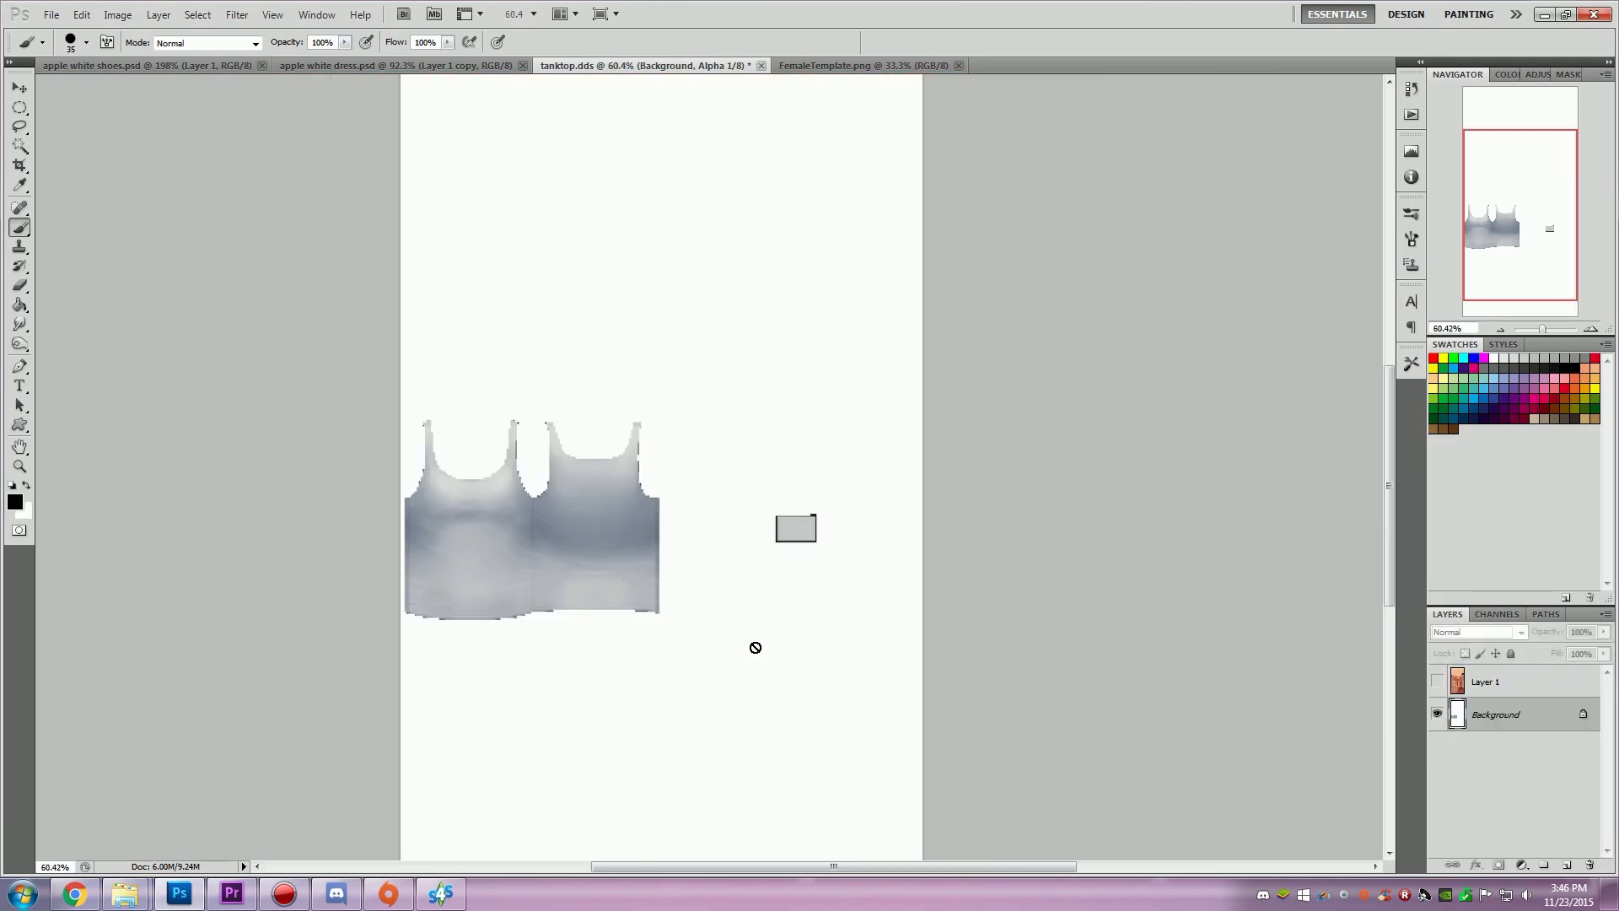
pyautogui.keyDown('alt'); pyautogui.scroll(1, 755, 648); pyautogui.keyUp('alt')
pyautogui.click(1566, 866)
pyautogui.press('x')
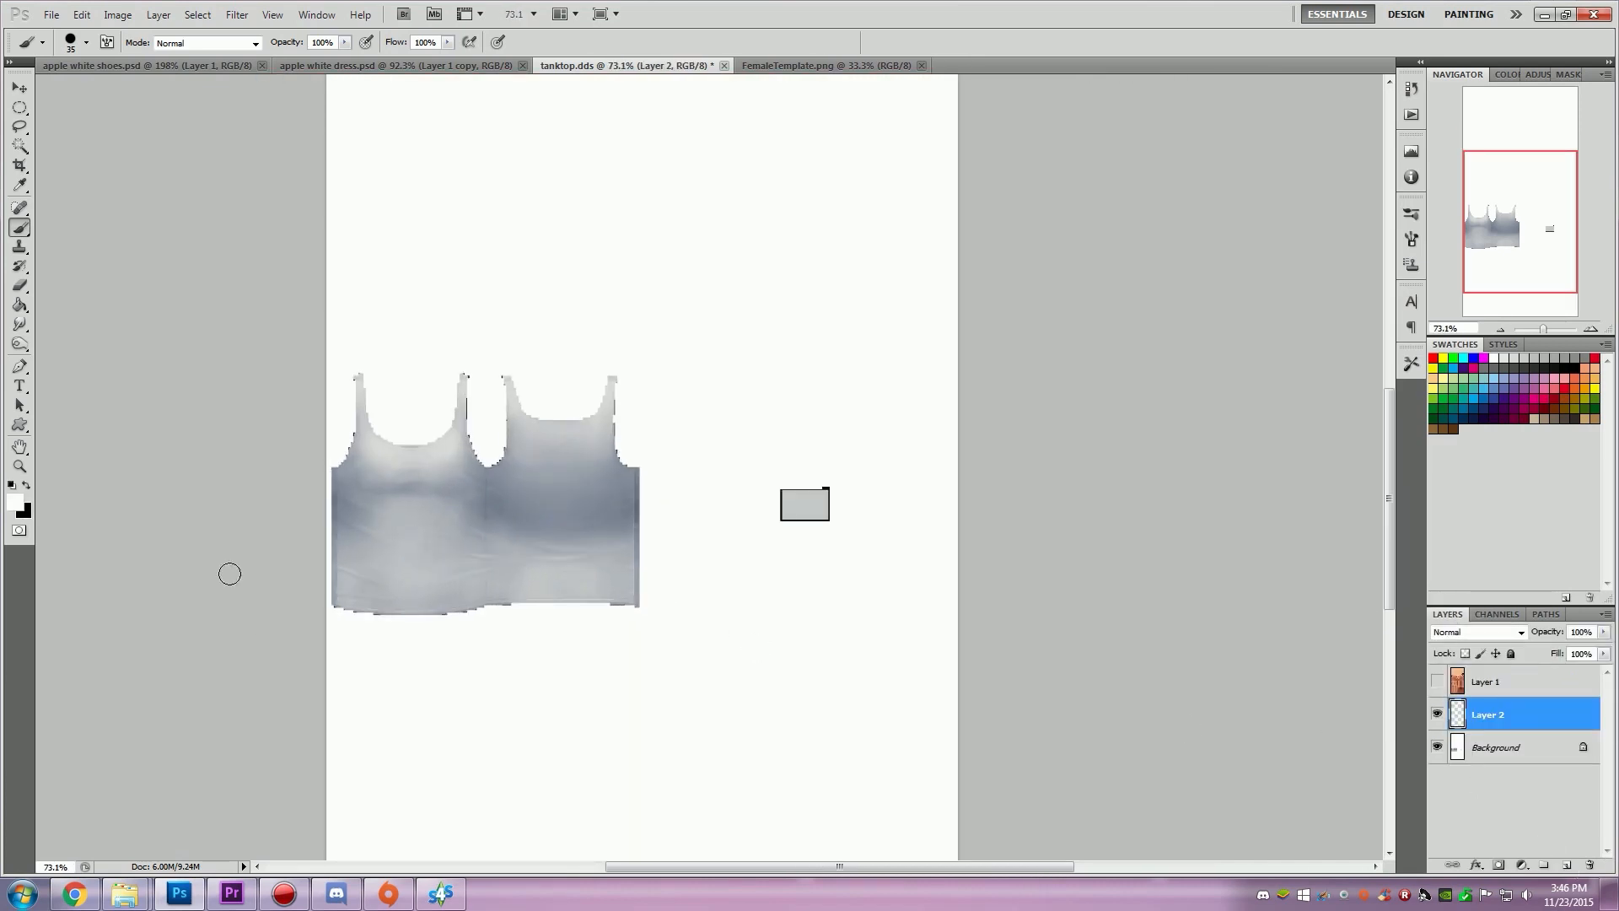
pyautogui.click(22, 304)
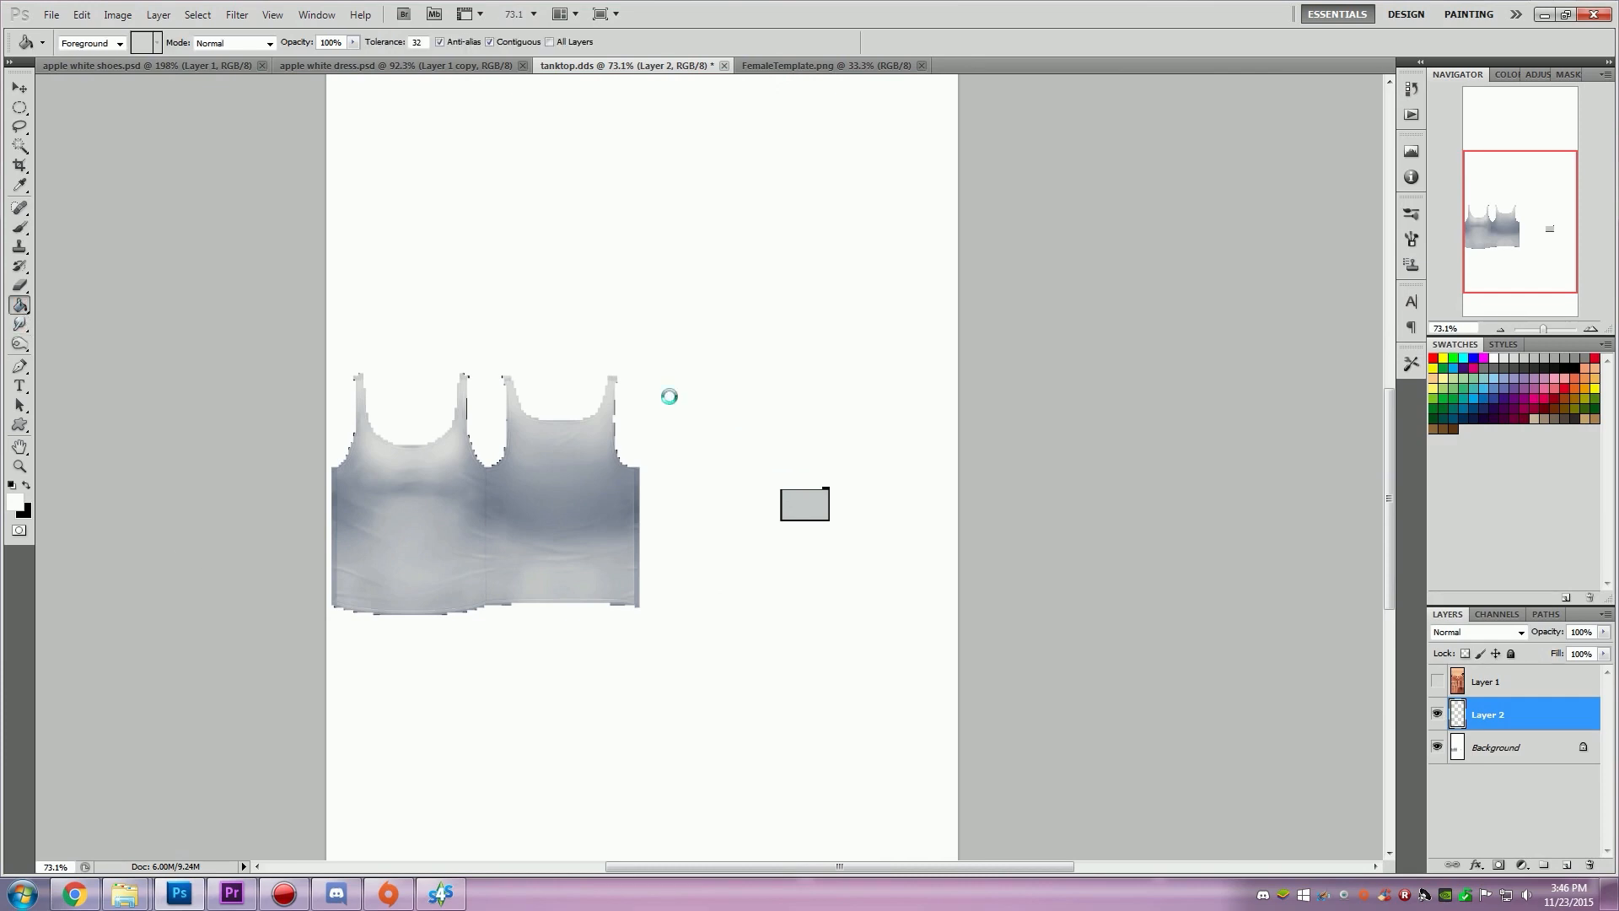
# Step: Save the white texture in D3D/DDS format with alpha channels included, replacing the existing tanktop.dds
pyautogui.click(52, 15)
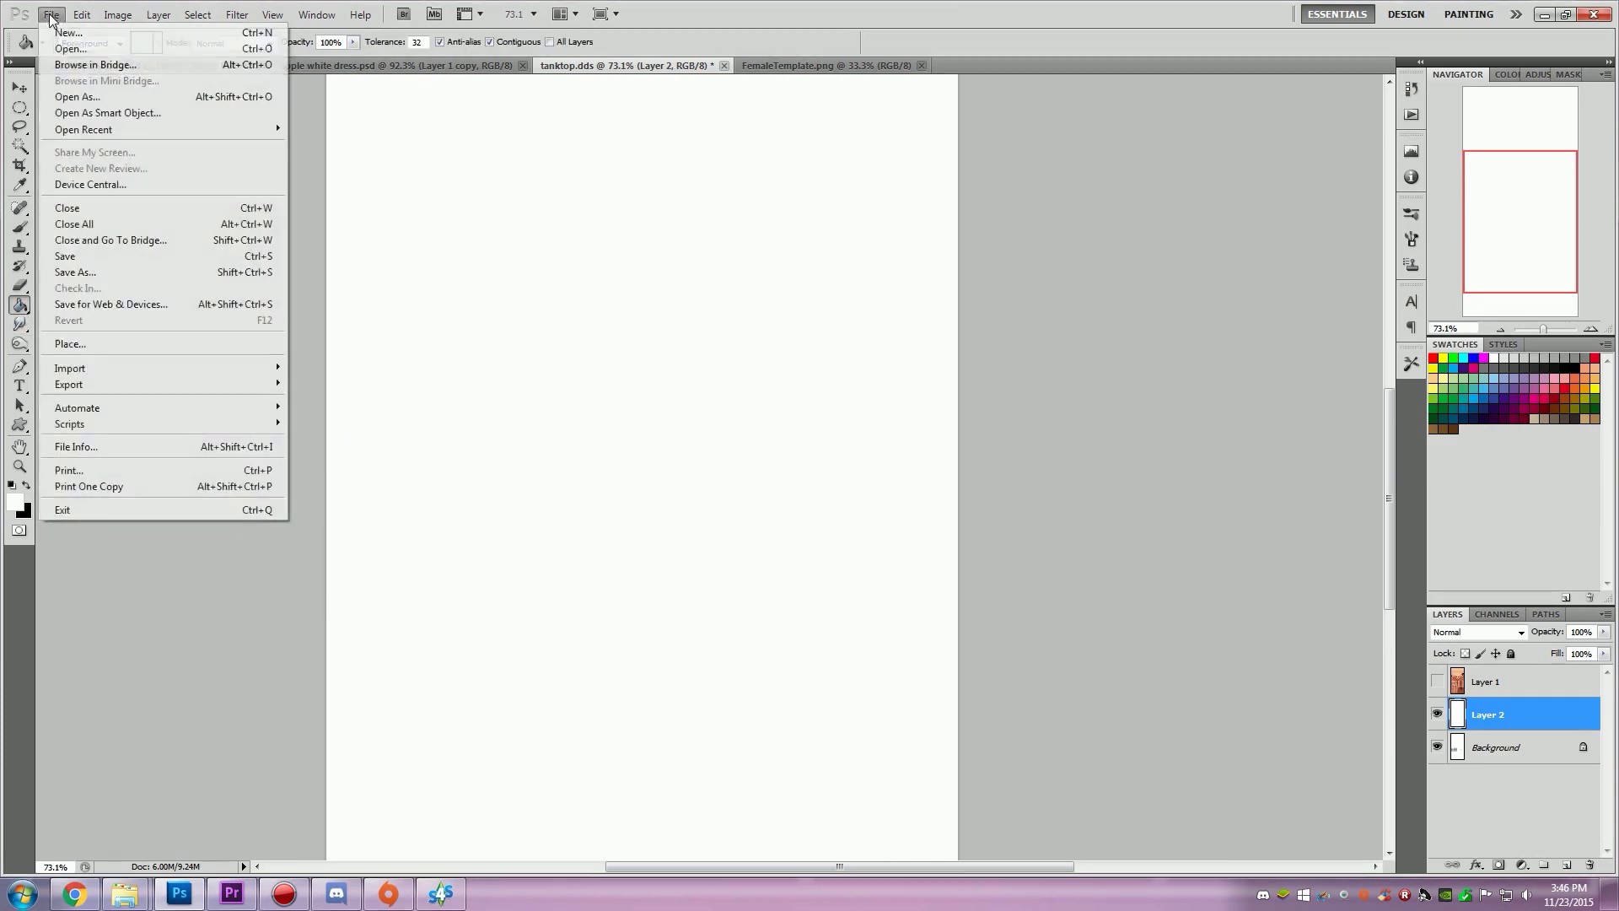
pyautogui.click(61, 285)
pyautogui.click(539, 671)
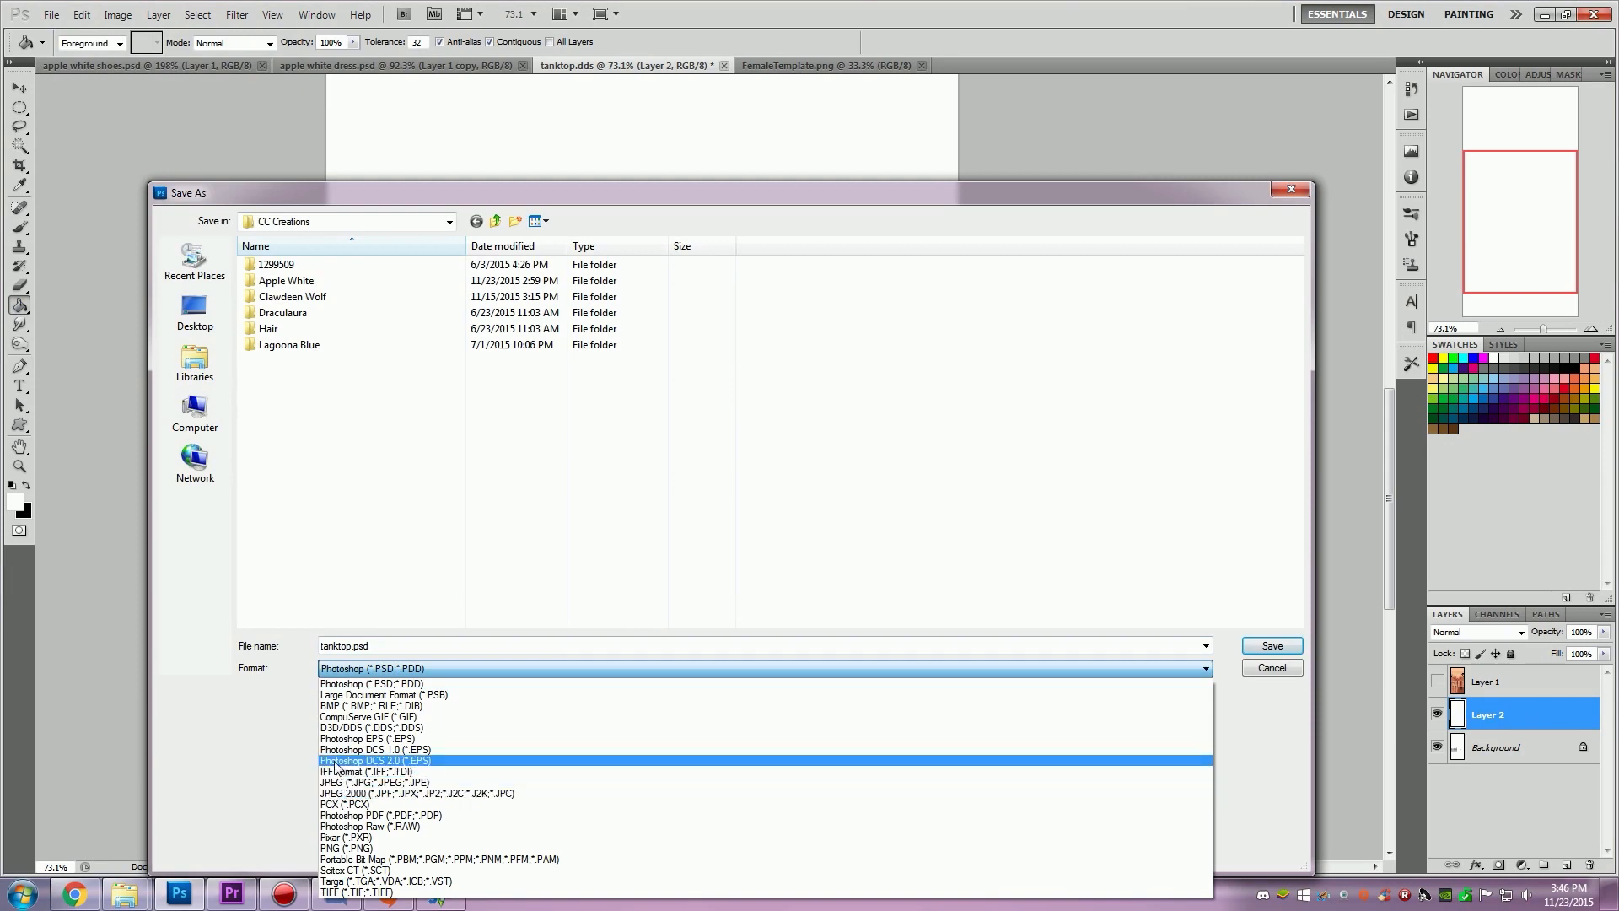
pyautogui.click(328, 732)
pyautogui.click(1270, 646)
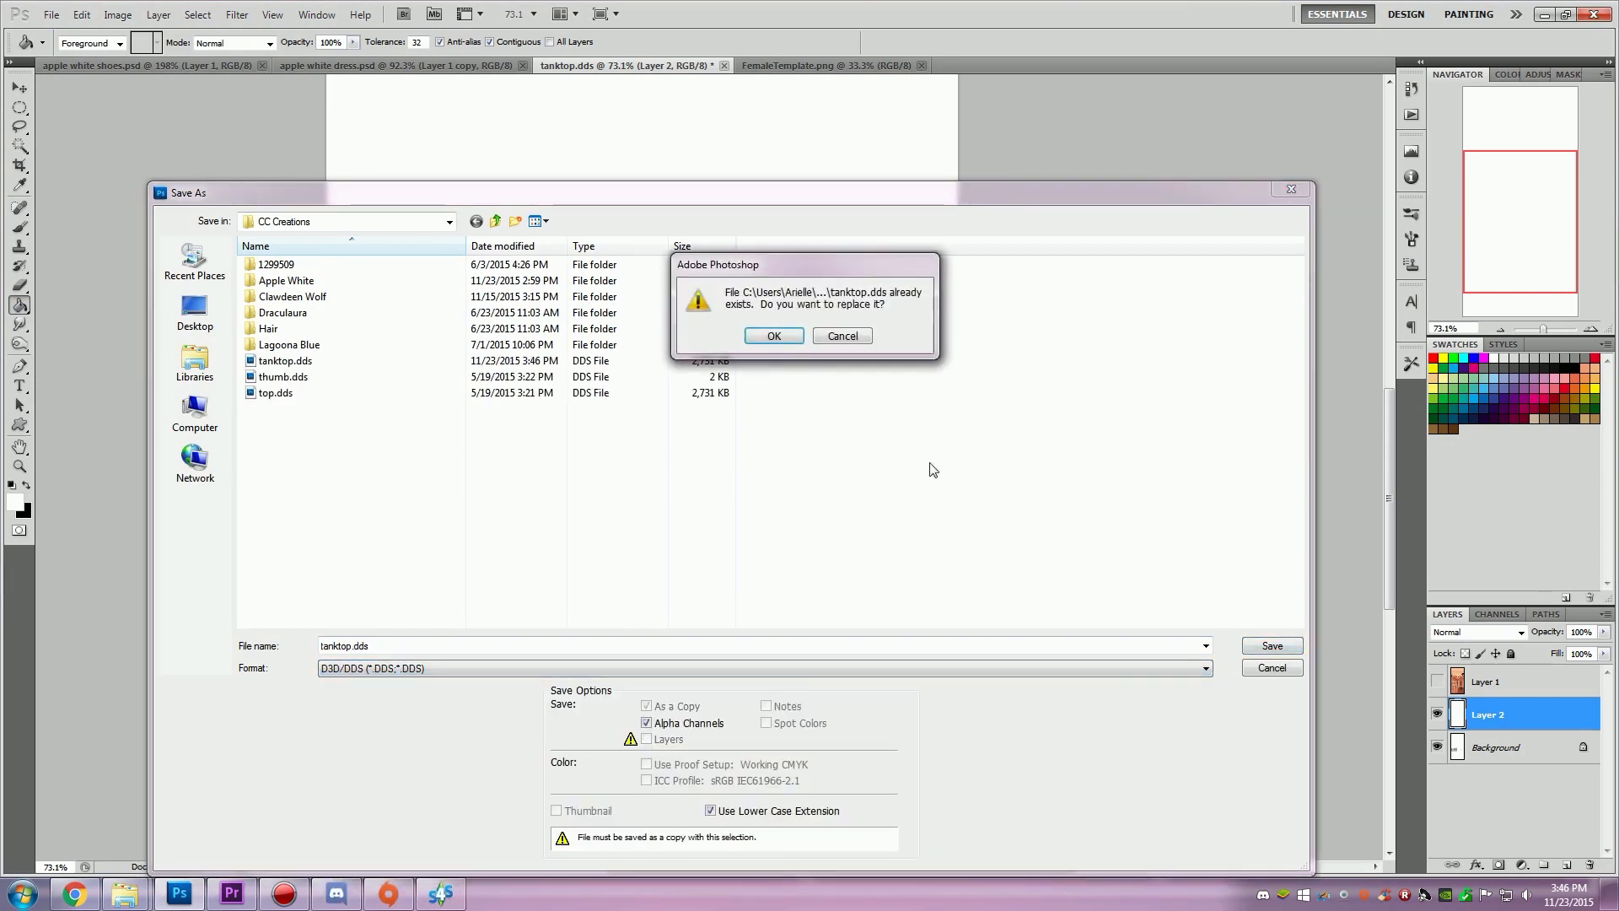
pyautogui.click(776, 333)
pyautogui.click(894, 224)
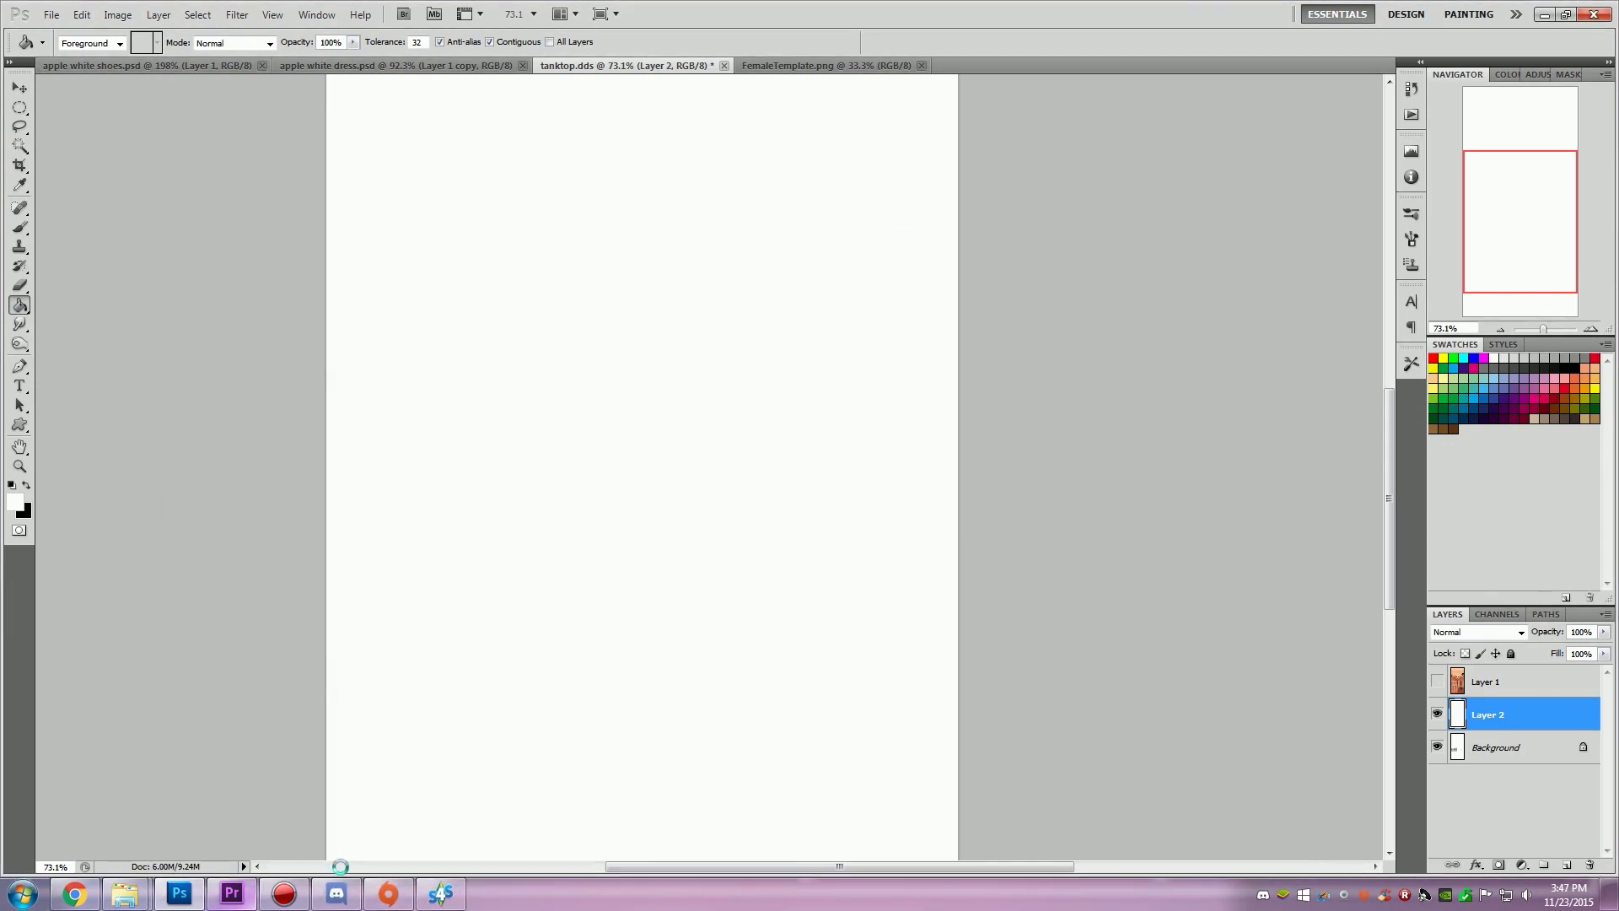
# Step: Switch to Sims 4 Studio and import the updated tanktop.dds as the top's texture
pyautogui.click(440, 893)
pyautogui.click(1128, 480)
pyautogui.doubleClick(953, 379)
# Step: Examine the white crop top on the model from afar and close up, especially the neckline and shoulder straps
pyautogui.scroll(-5, 956, 479)
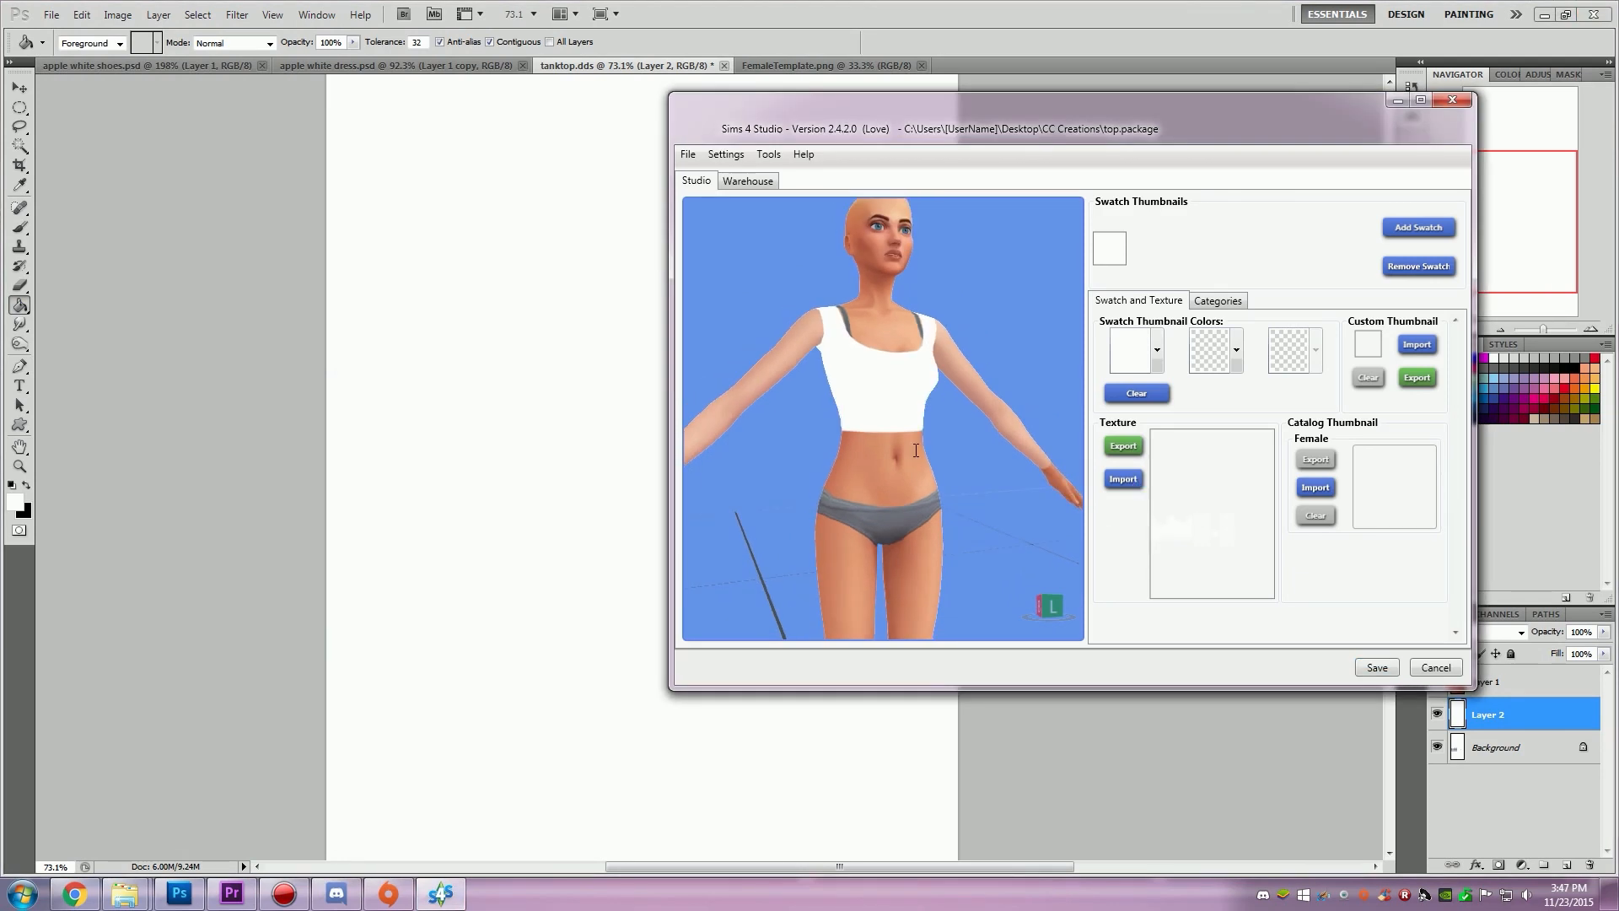
pyautogui.moveTo(959, 480); pyautogui.dragTo(873, 497, button='right')
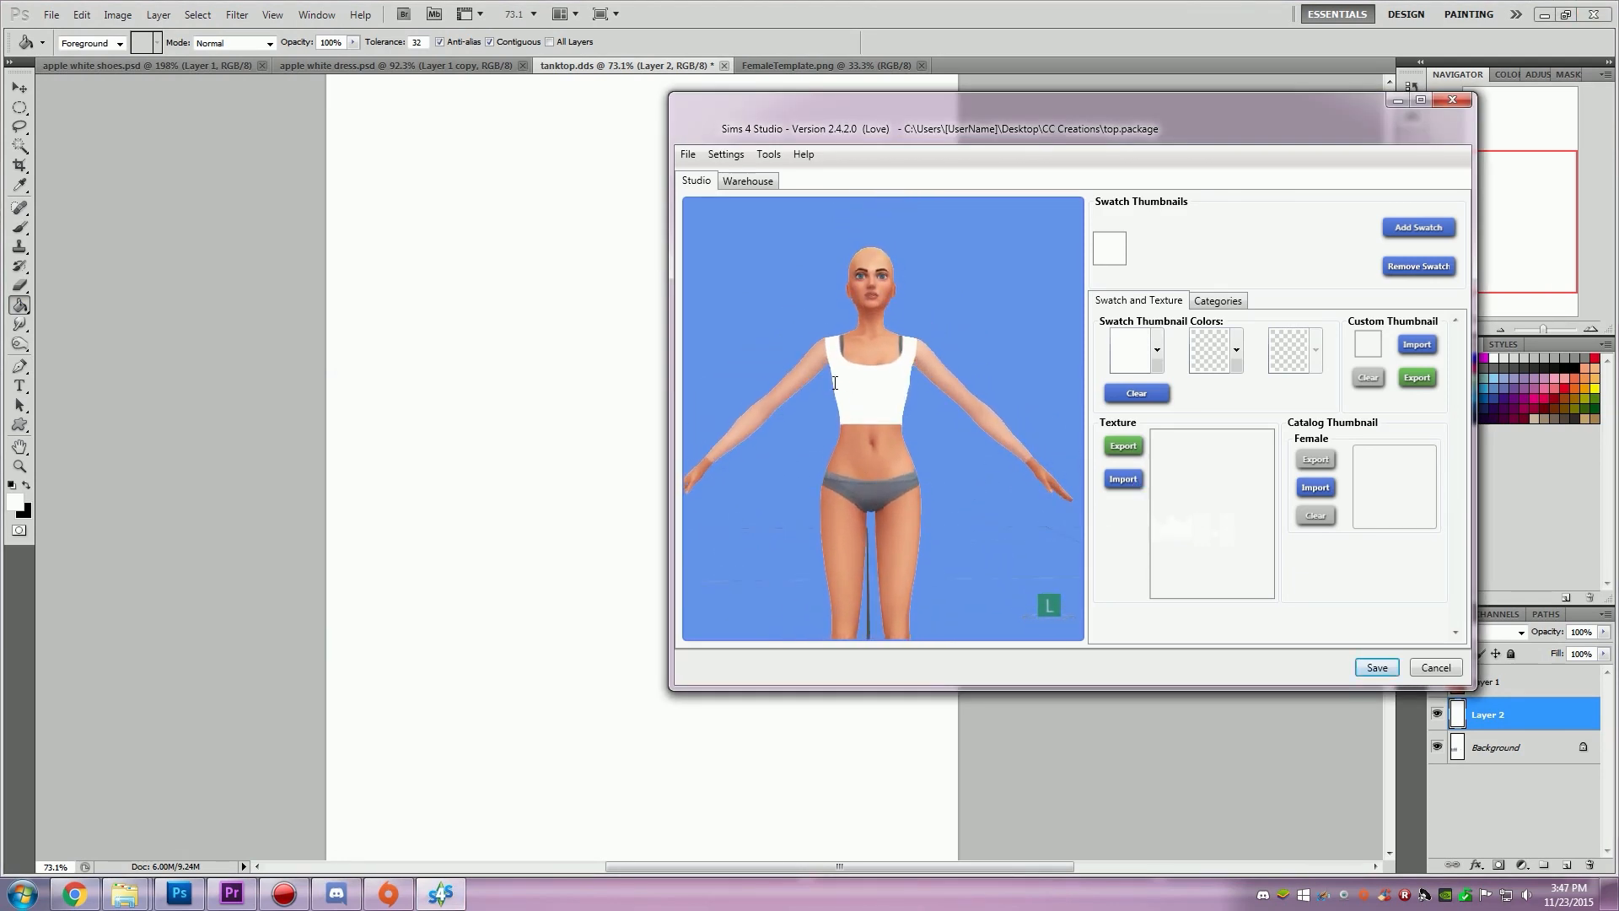
pyautogui.moveTo(837, 373)
pyautogui.mouseDown(button='right')
pyautogui.moveTo(1610, 396)
pyautogui.moveTo(816, 432)
pyautogui.mouseUp(button='right')
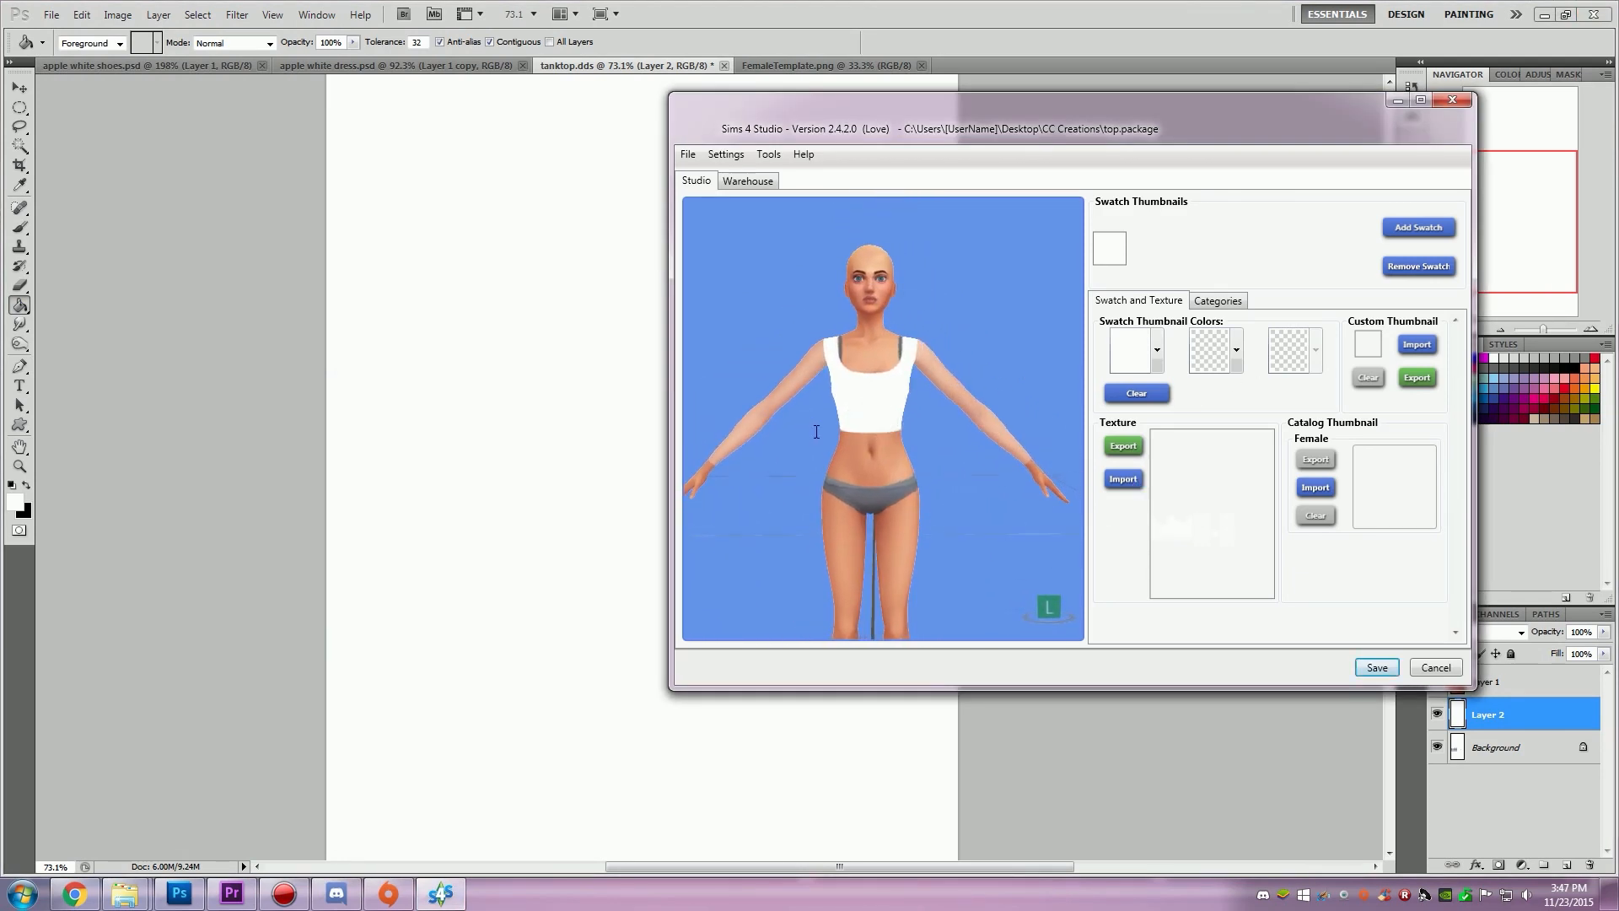
pyautogui.moveTo(981, 411); pyautogui.dragTo(982, 458, button='middle')
pyautogui.scroll(5, 870, 472)
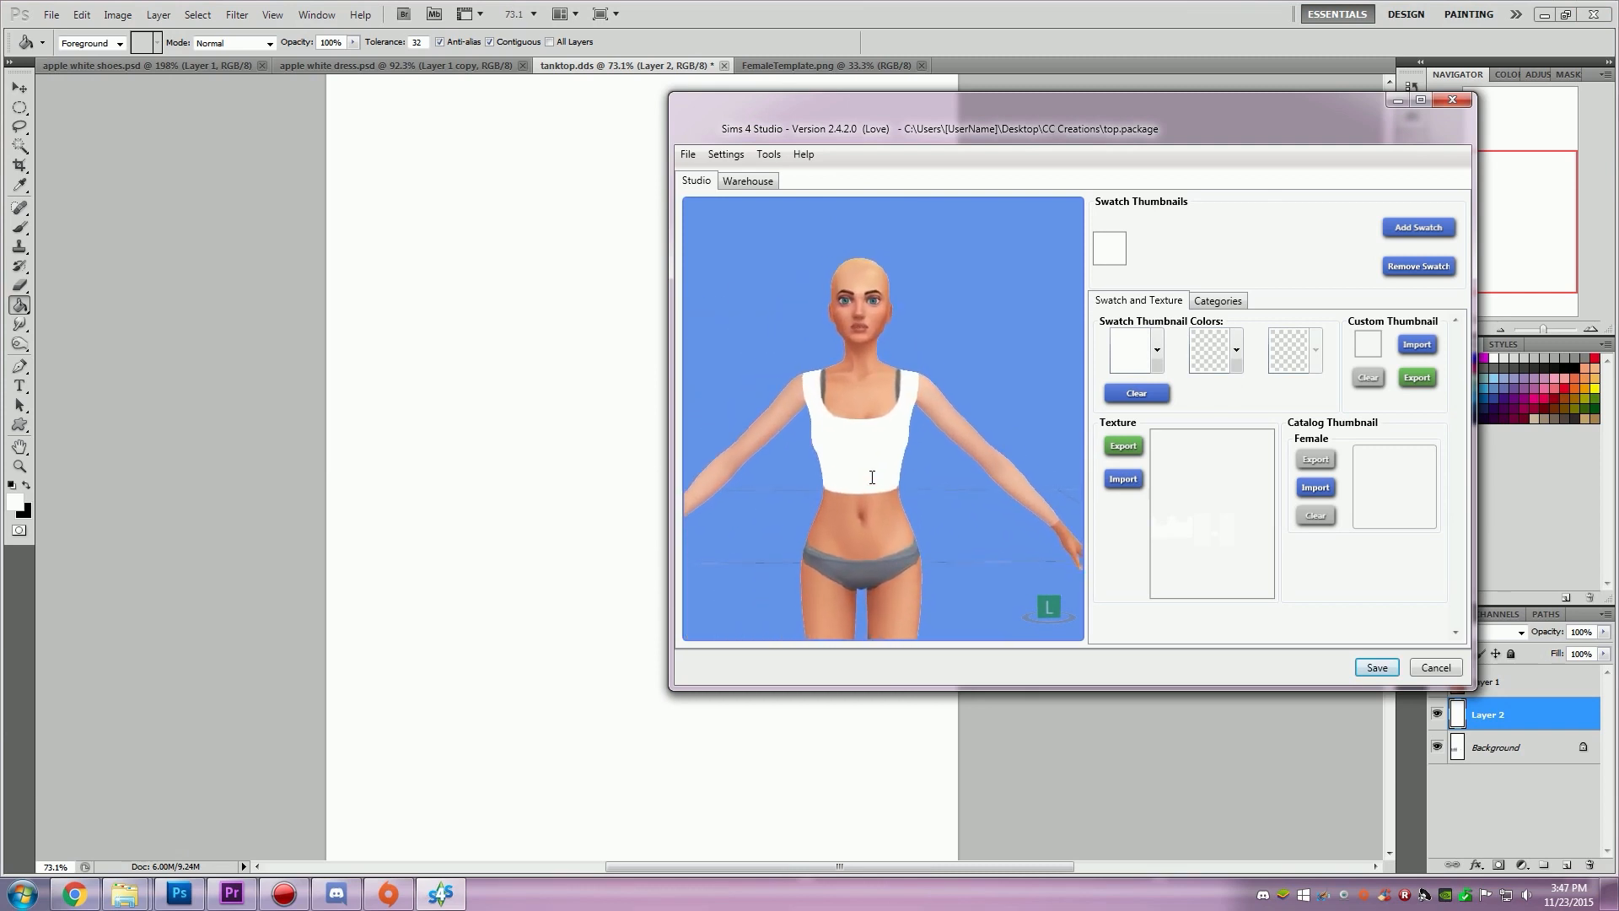
pyautogui.moveTo(871, 478)
pyautogui.mouseDown(button='right')
pyautogui.moveTo(851, 476)
pyautogui.moveTo(1322, 596)
pyautogui.moveTo(1602, 473)
pyautogui.moveTo(1196, 278)
pyautogui.moveTo(863, 483)
pyautogui.mouseUp(button='right')
pyautogui.scroll(5, 863, 484)
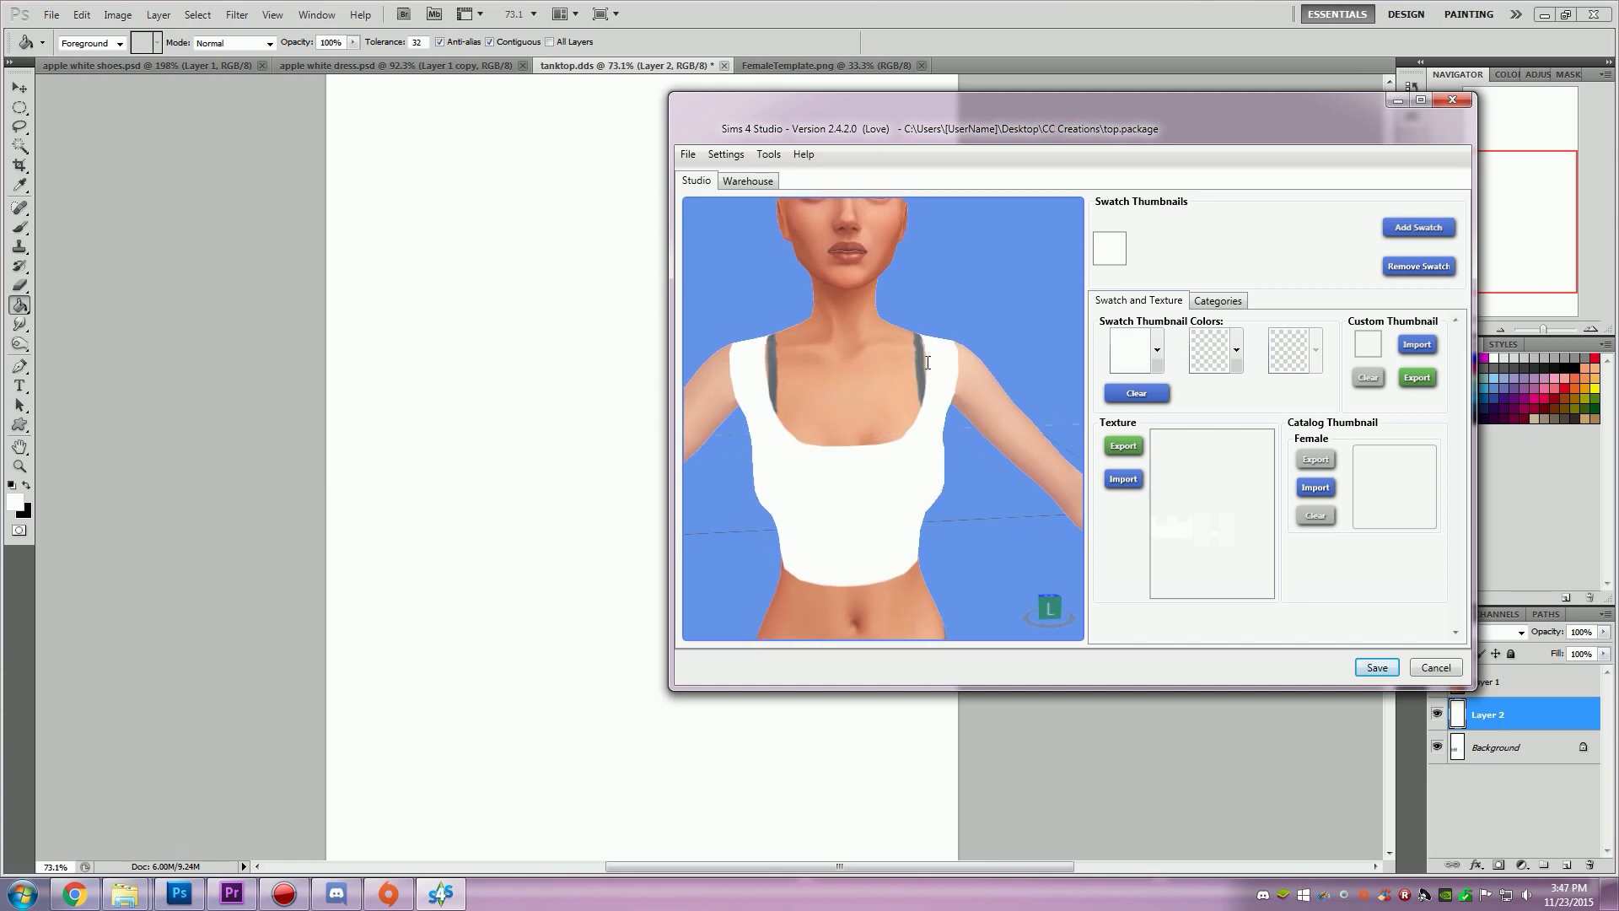
pyautogui.moveTo(874, 463); pyautogui.dragTo(872, 403, button='right')
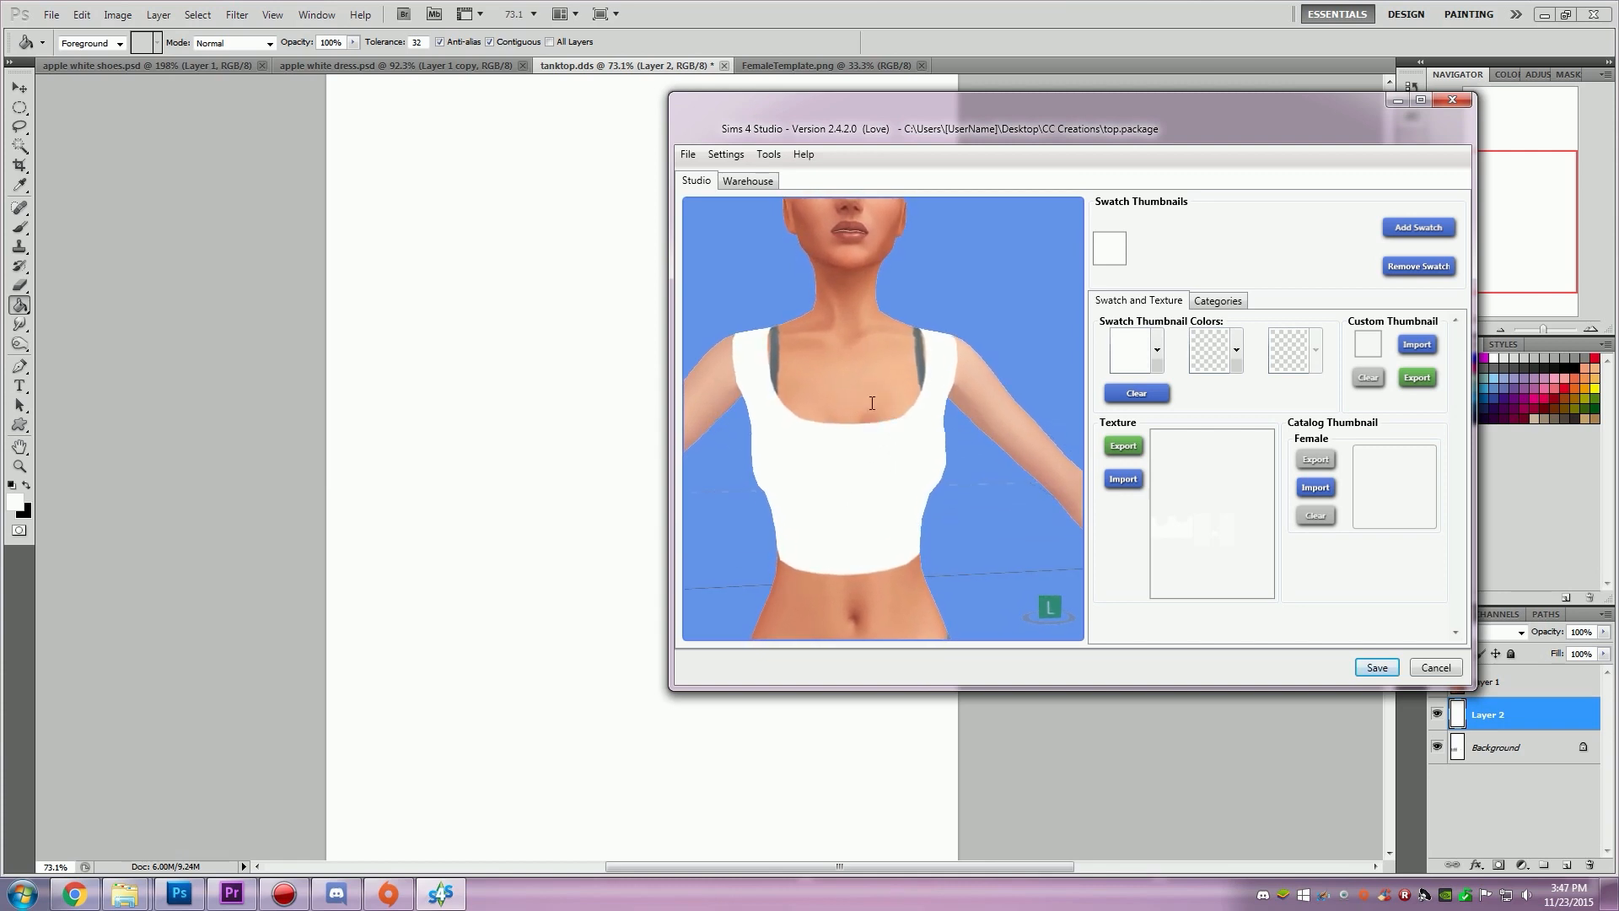
# Step: Inspect the front of the white crop top on the model again, including the neckline, straps and overall fit
pyautogui.scroll(-3, 871, 363)
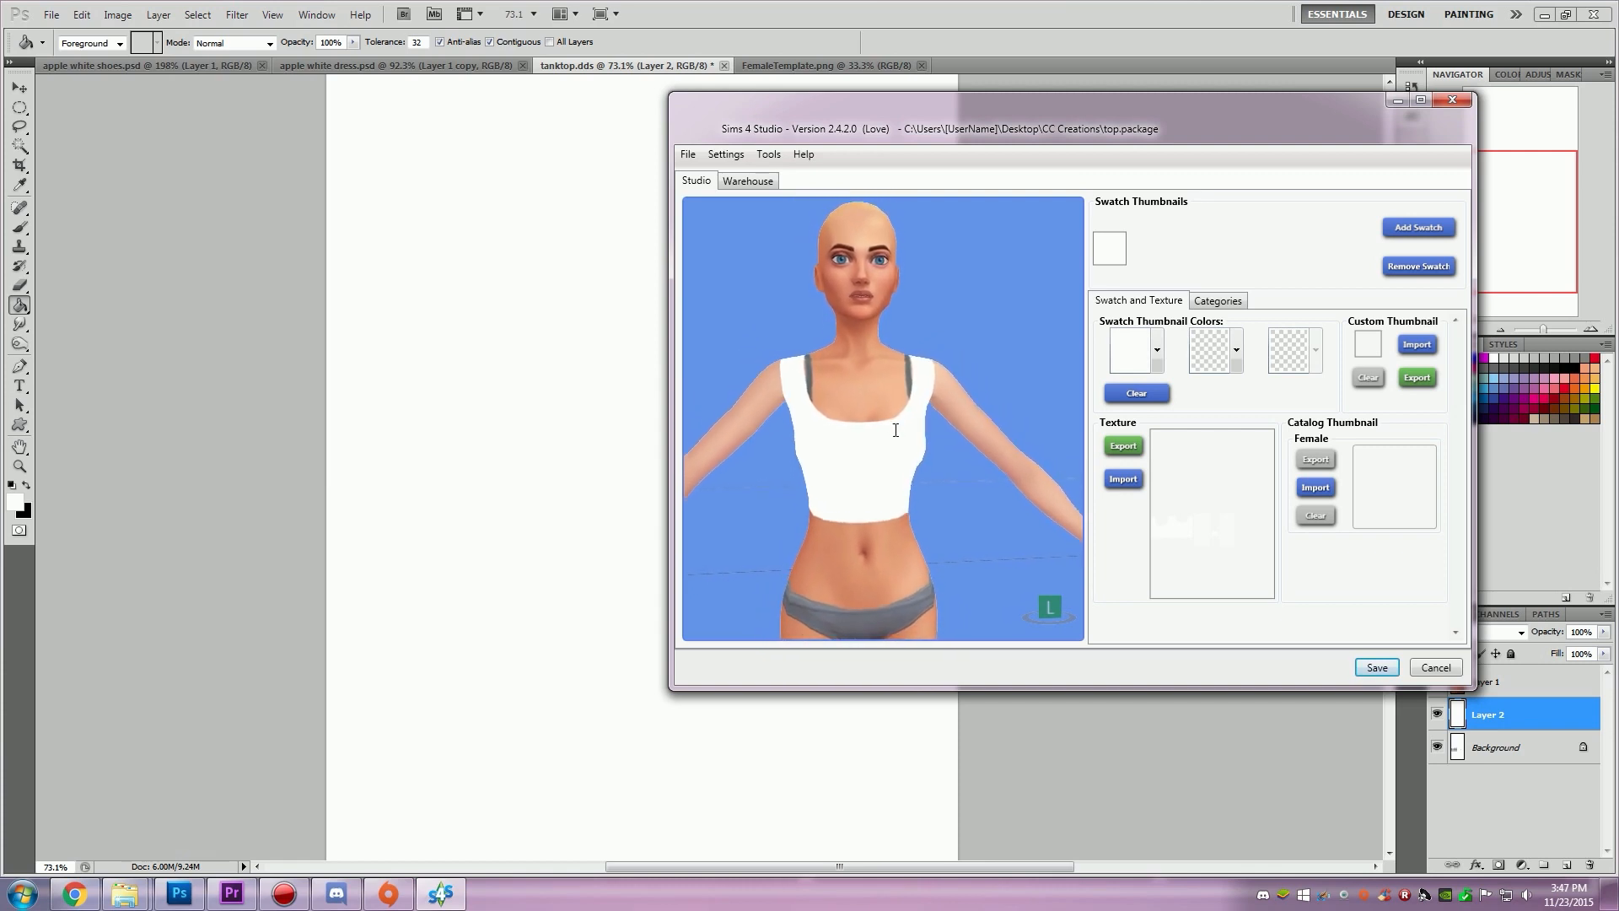
pyautogui.scroll(2, 899, 439)
pyautogui.scroll(2, 899, 439)
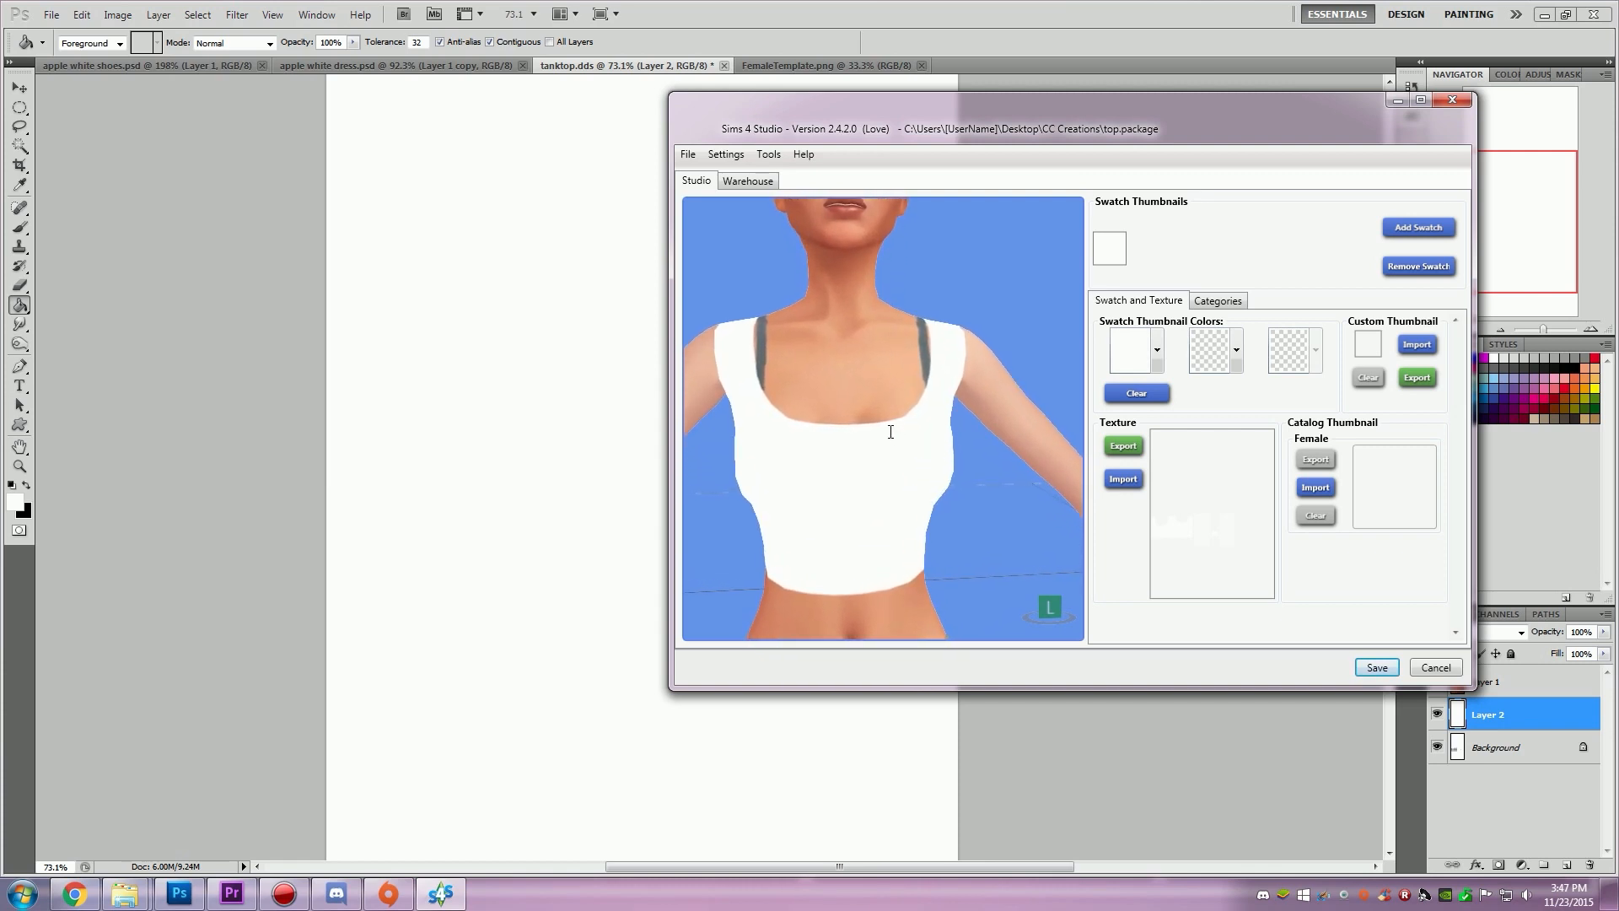
pyautogui.moveTo(890, 432); pyautogui.dragTo(872, 472, button='right')
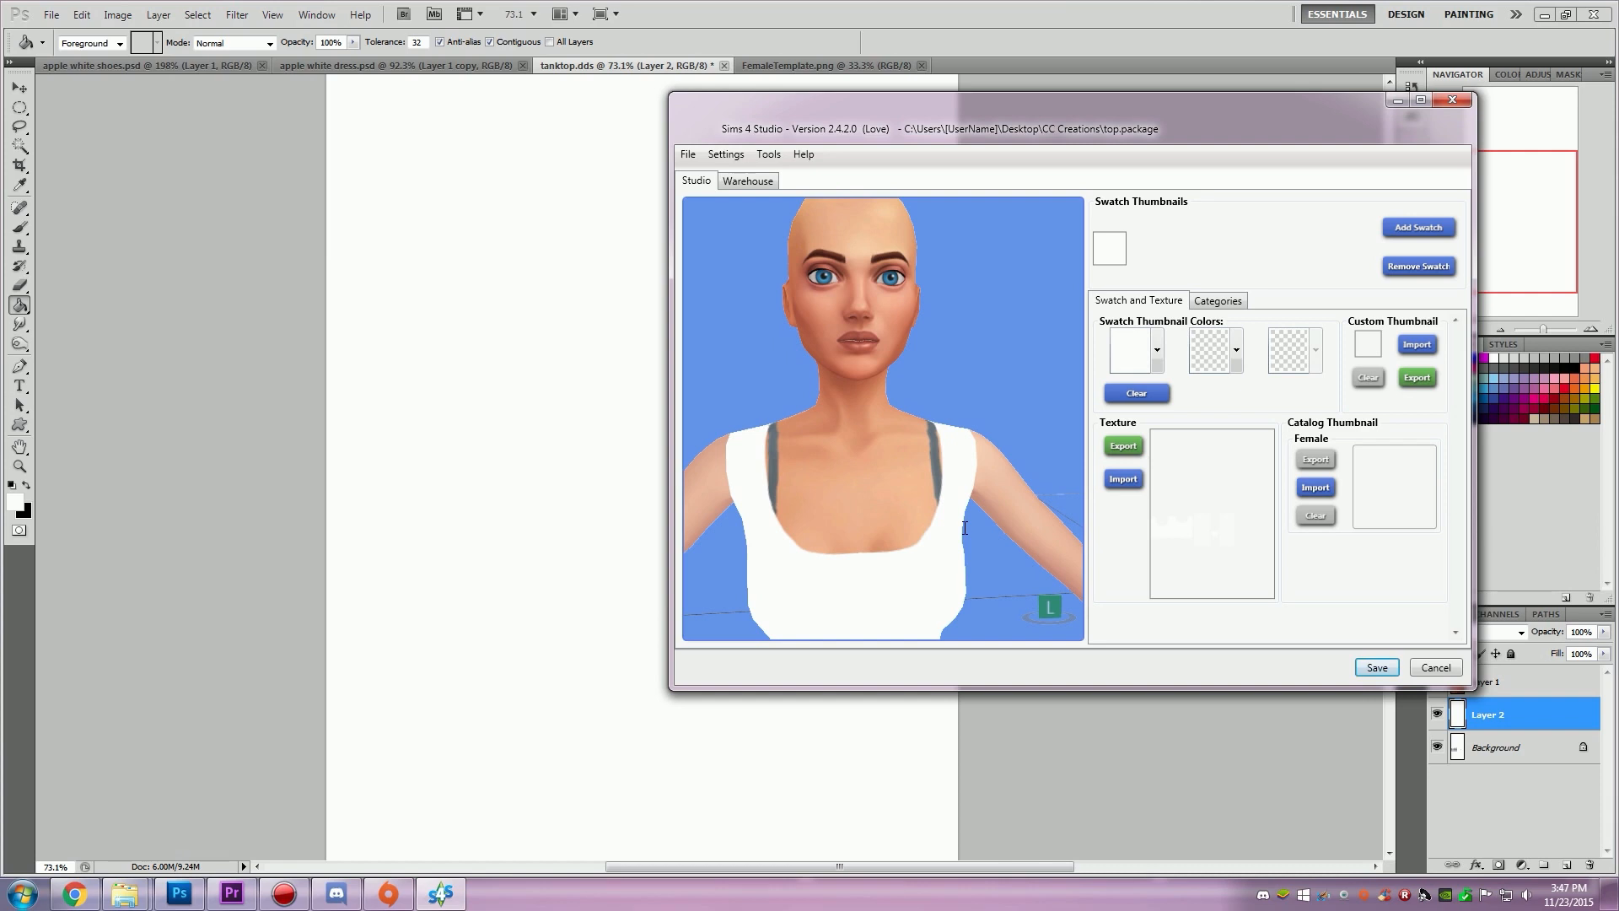
pyautogui.scroll(-4, 841, 441)
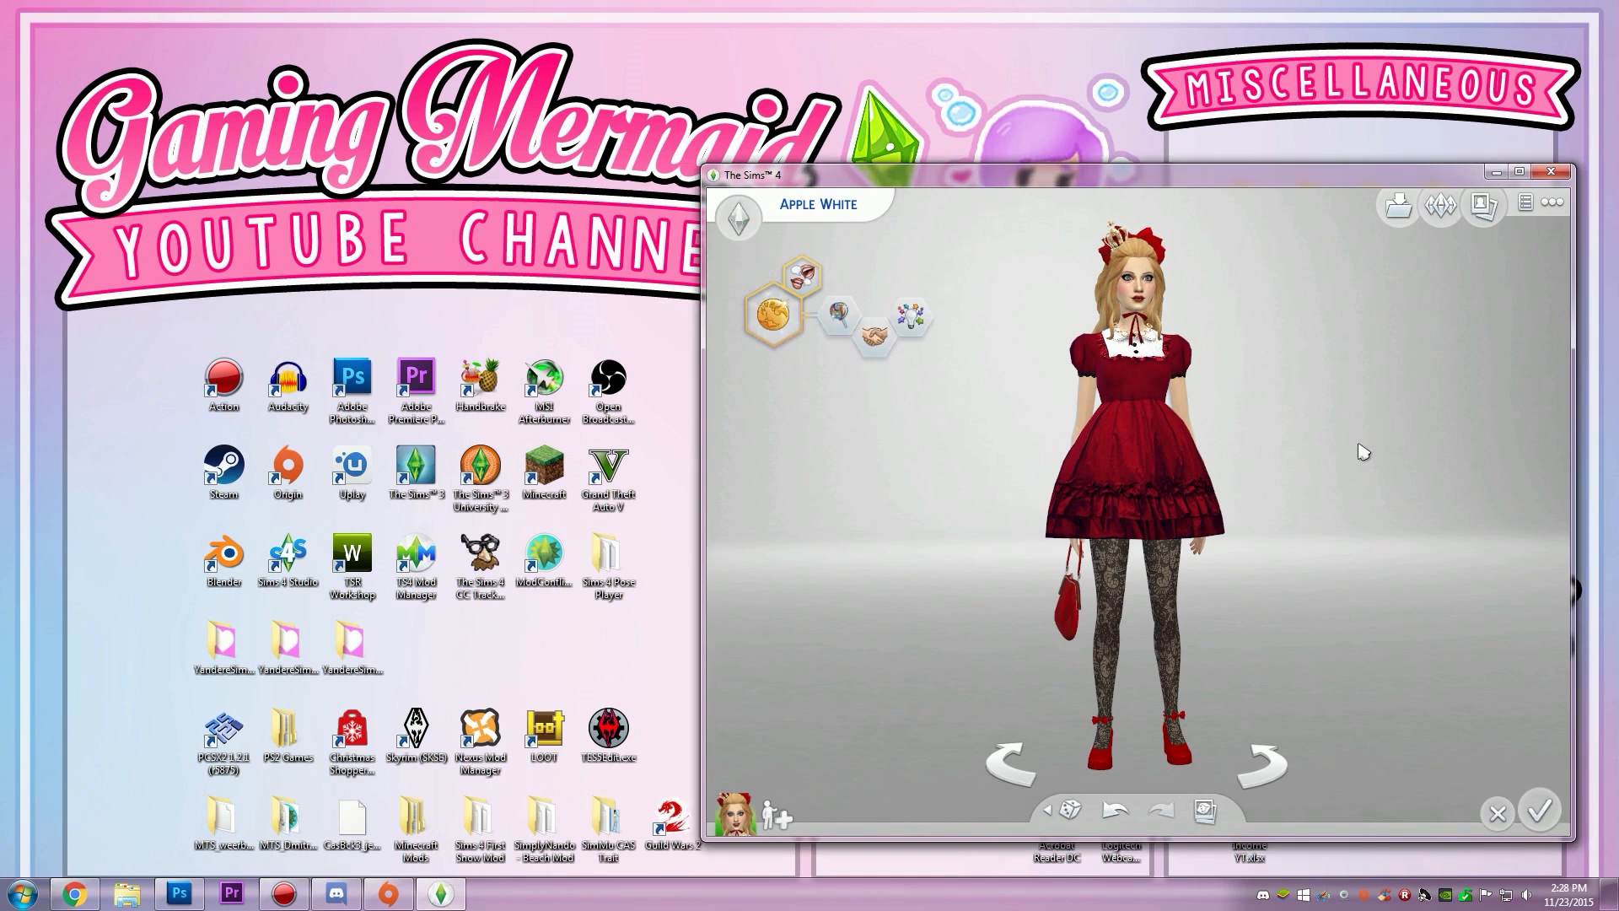
# Step: Switch to File Explorer and open the Women's Clothing folder in Documents > Electronic Arts > The Sims 4 > Mods
pyautogui.click(126, 895)
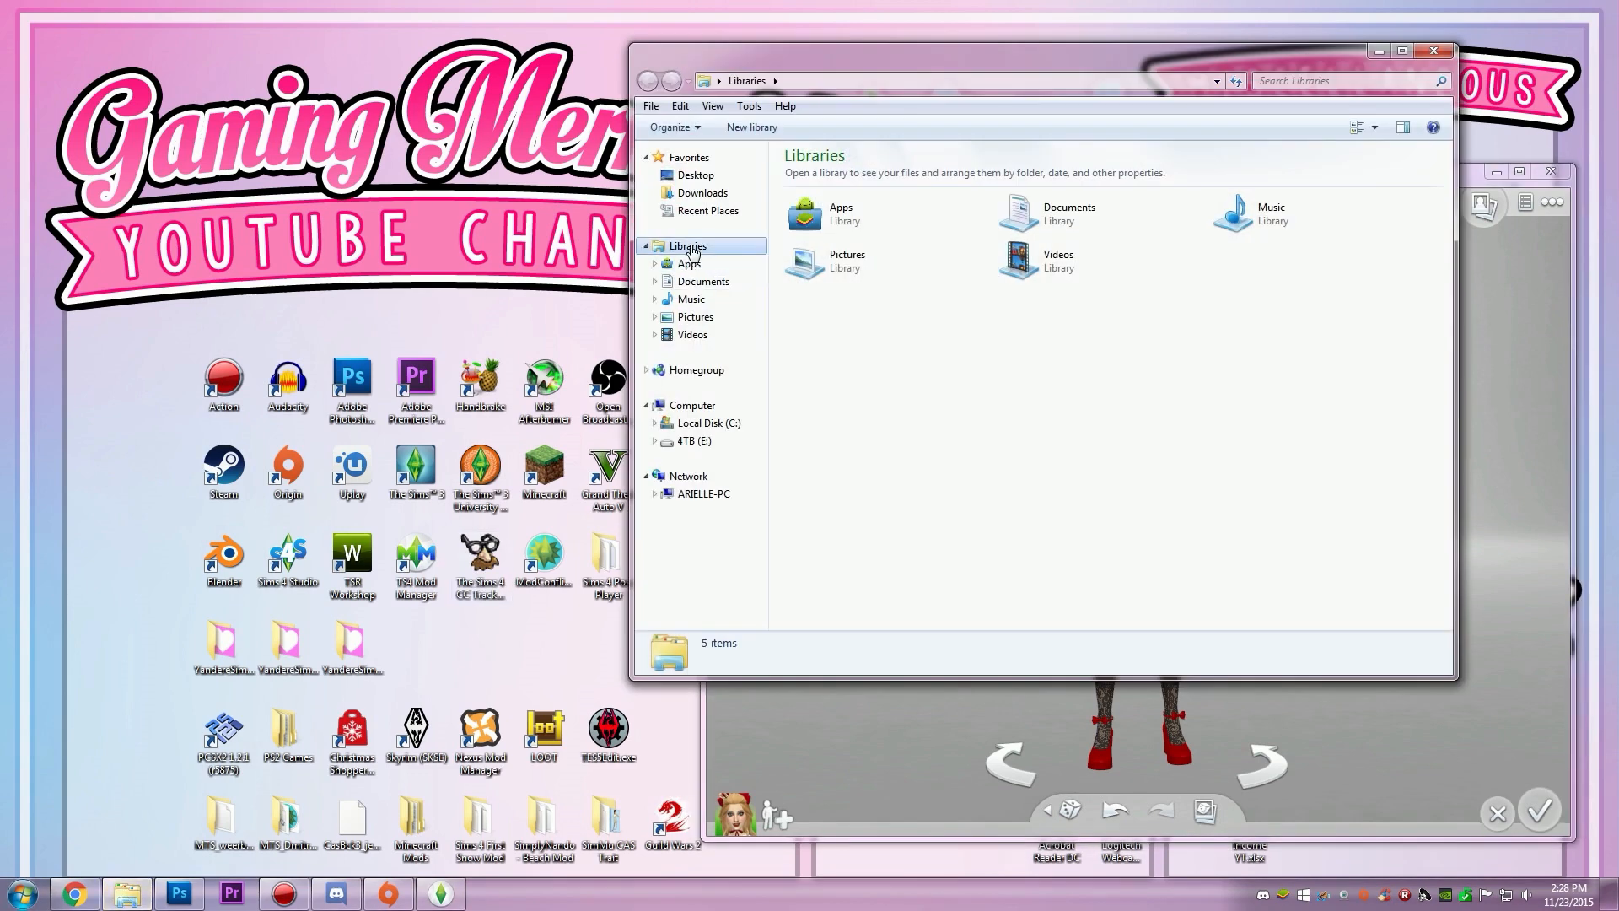
pyautogui.doubleClick(1122, 218)
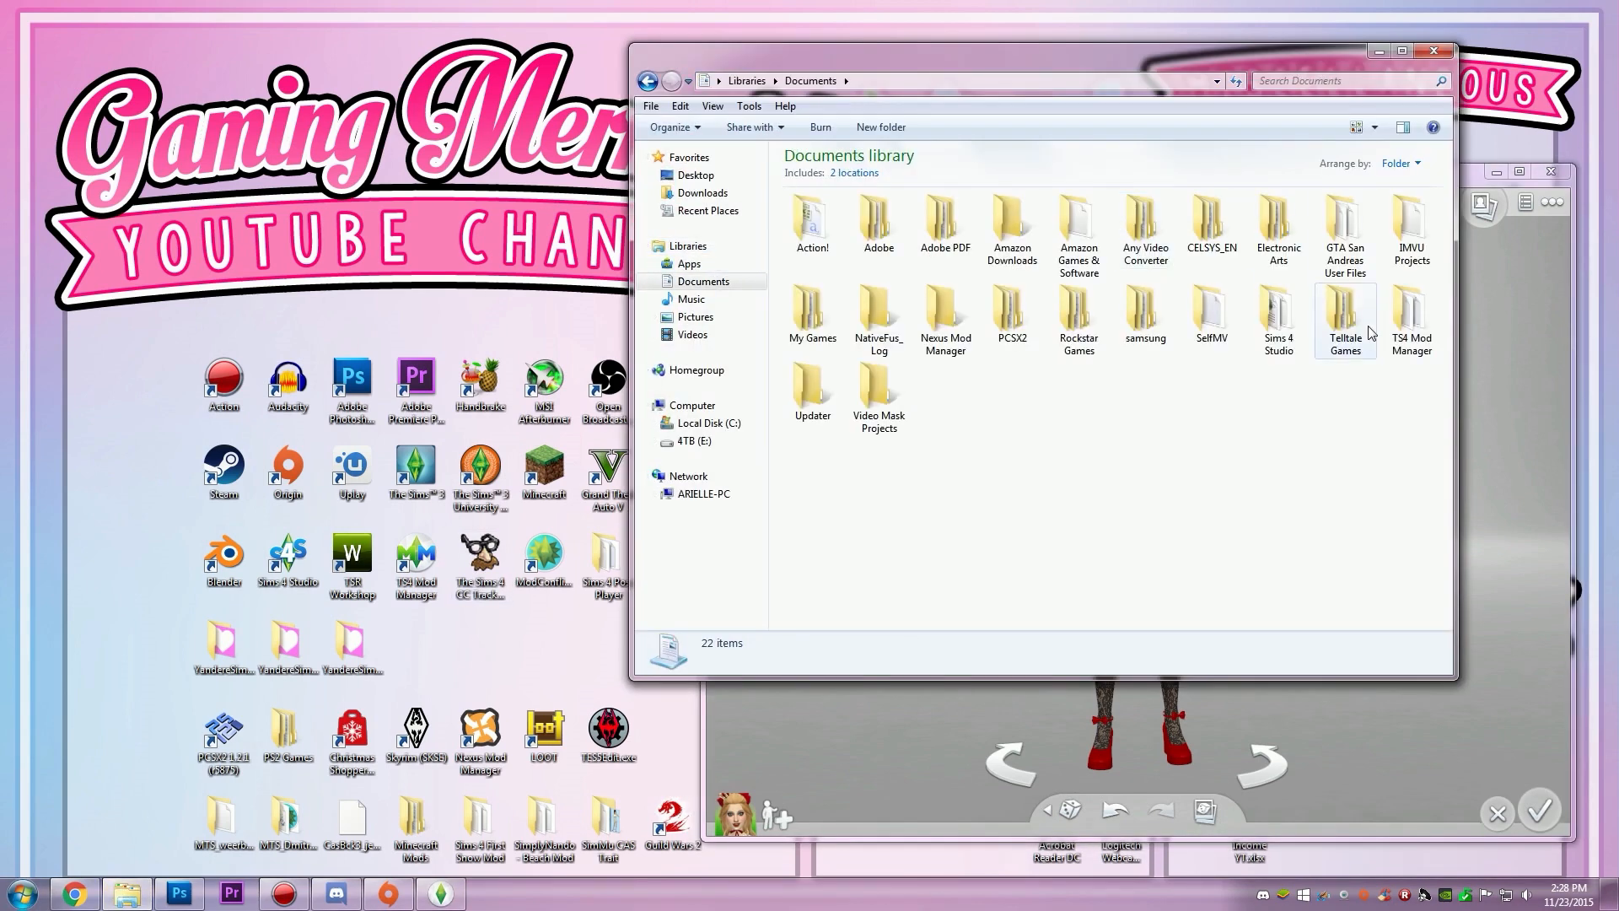
pyautogui.doubleClick(1275, 253)
pyautogui.doubleClick(822, 236)
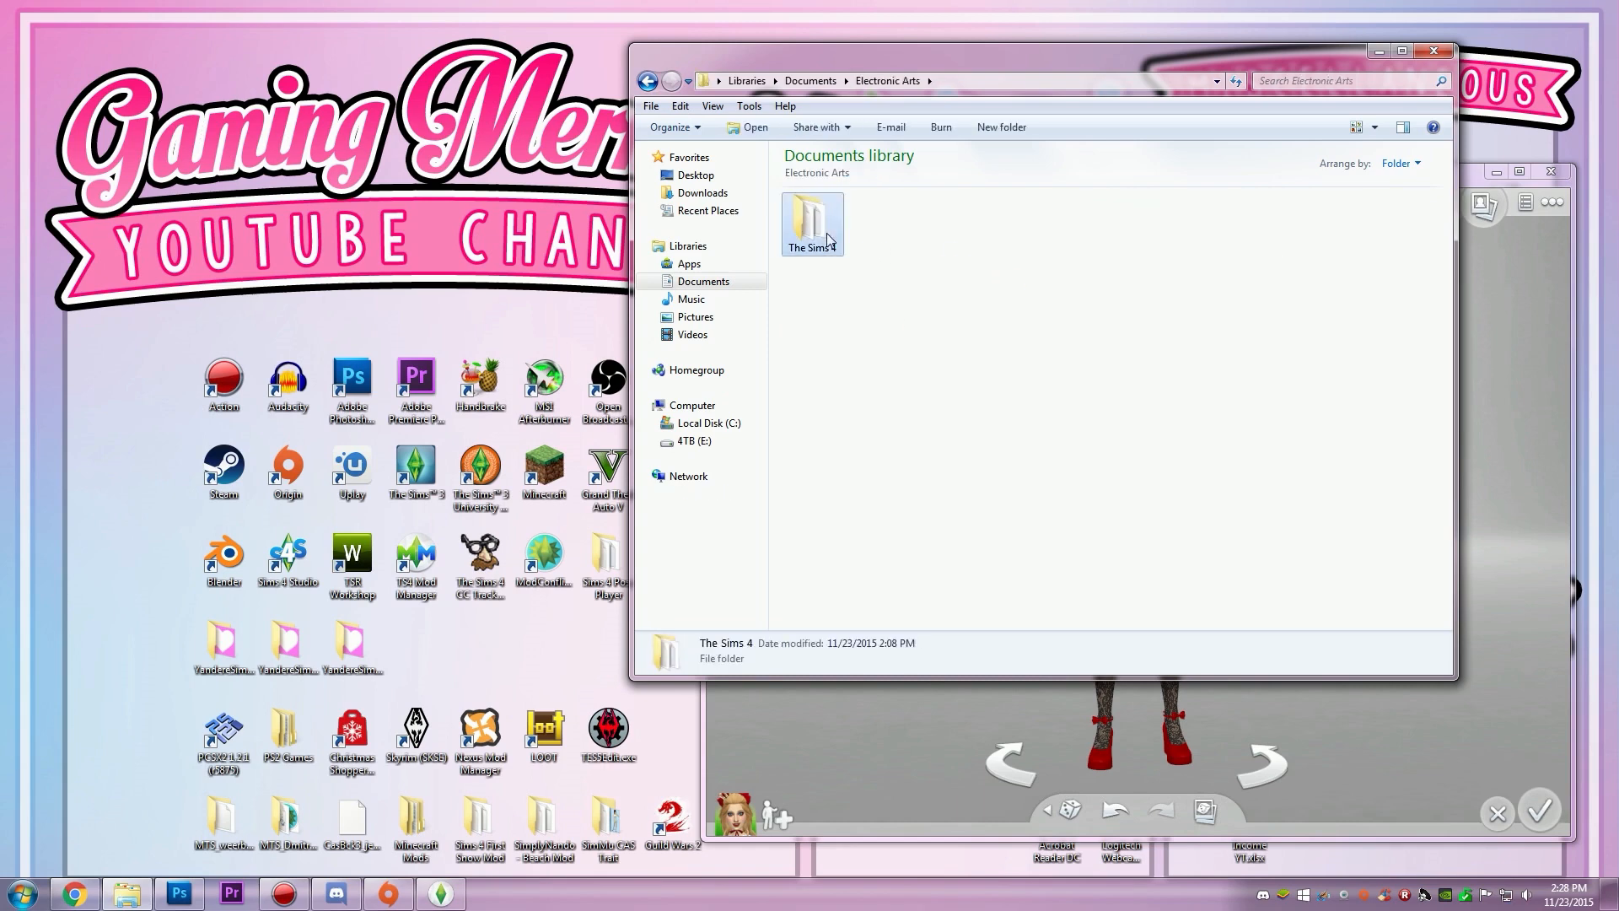
pyautogui.doubleClick(1012, 221)
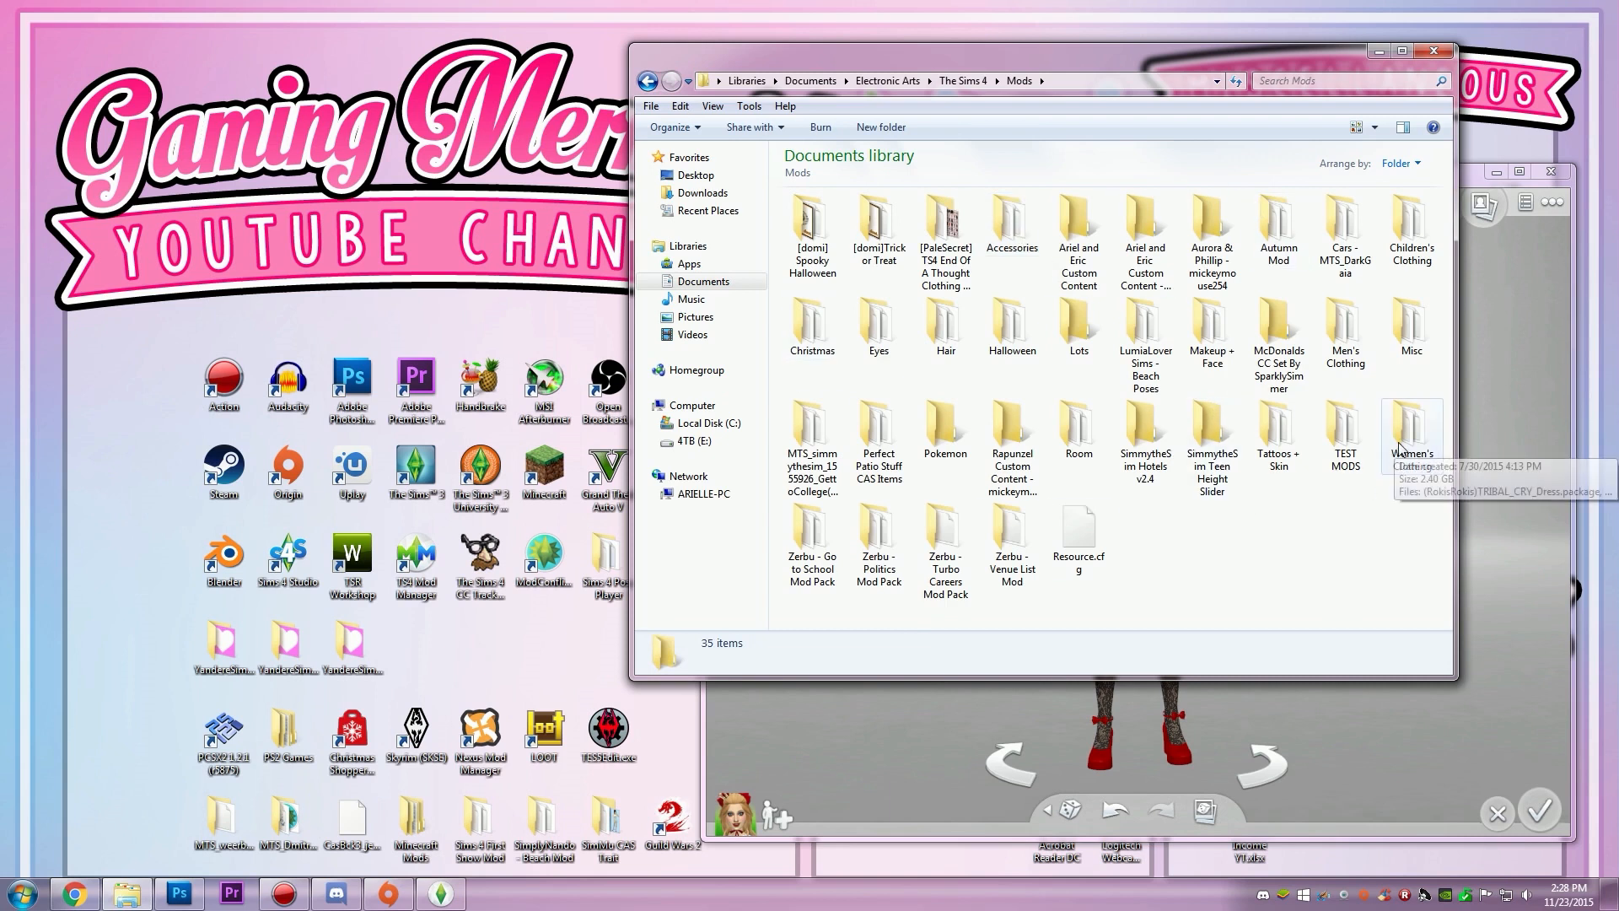
pyautogui.click(1266, 76)
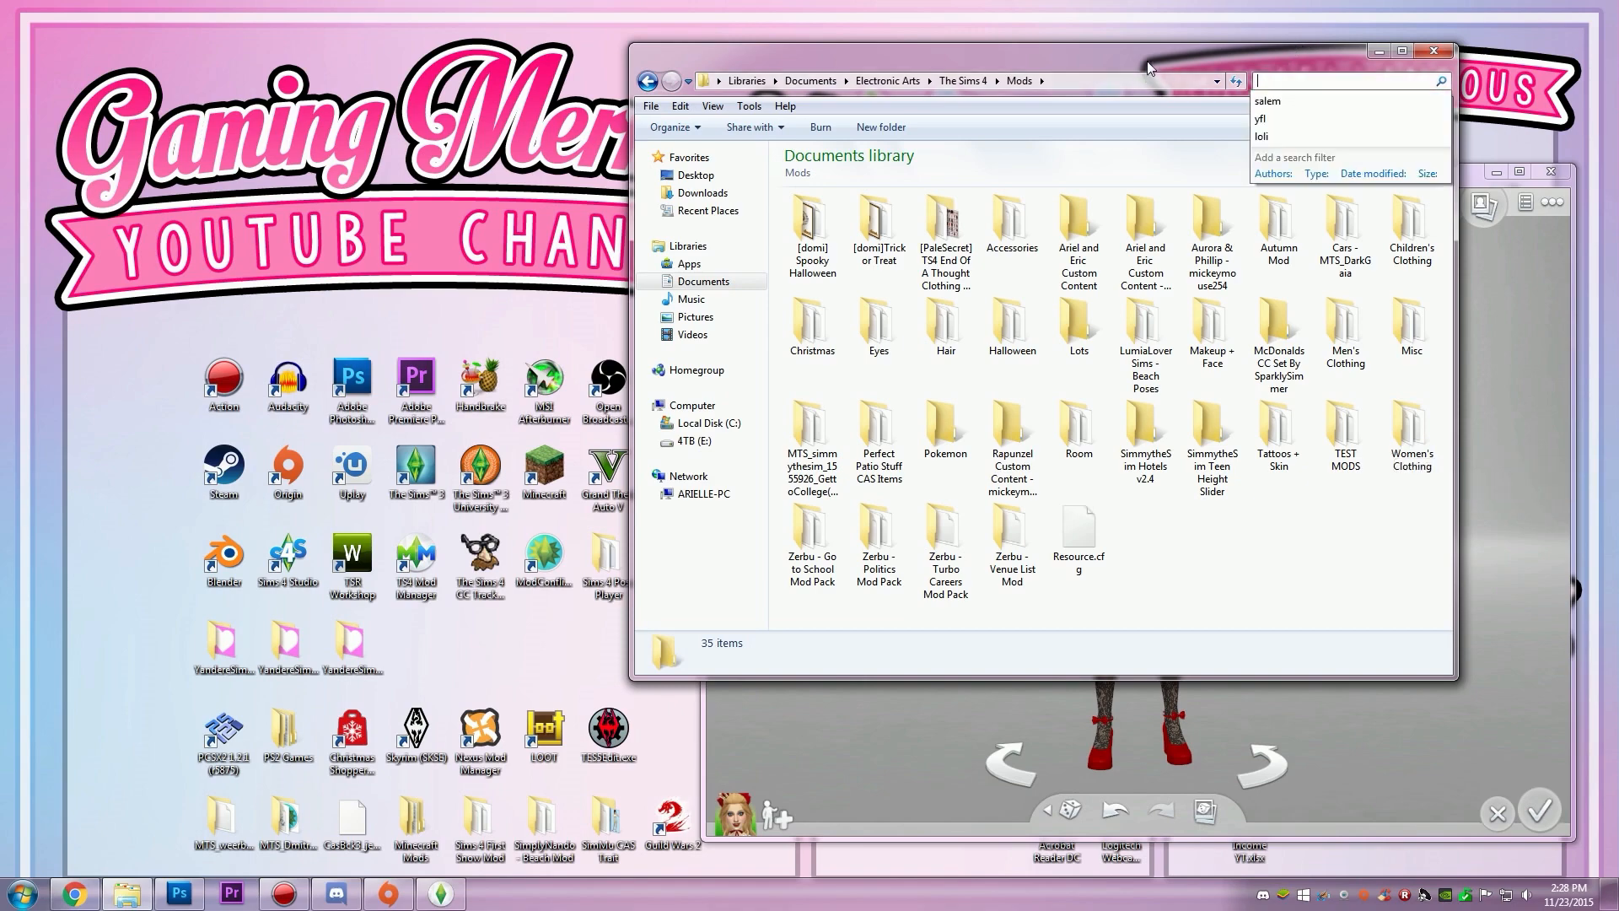
pyautogui.moveTo(1167, 62); pyautogui.dragTo(598, 88)
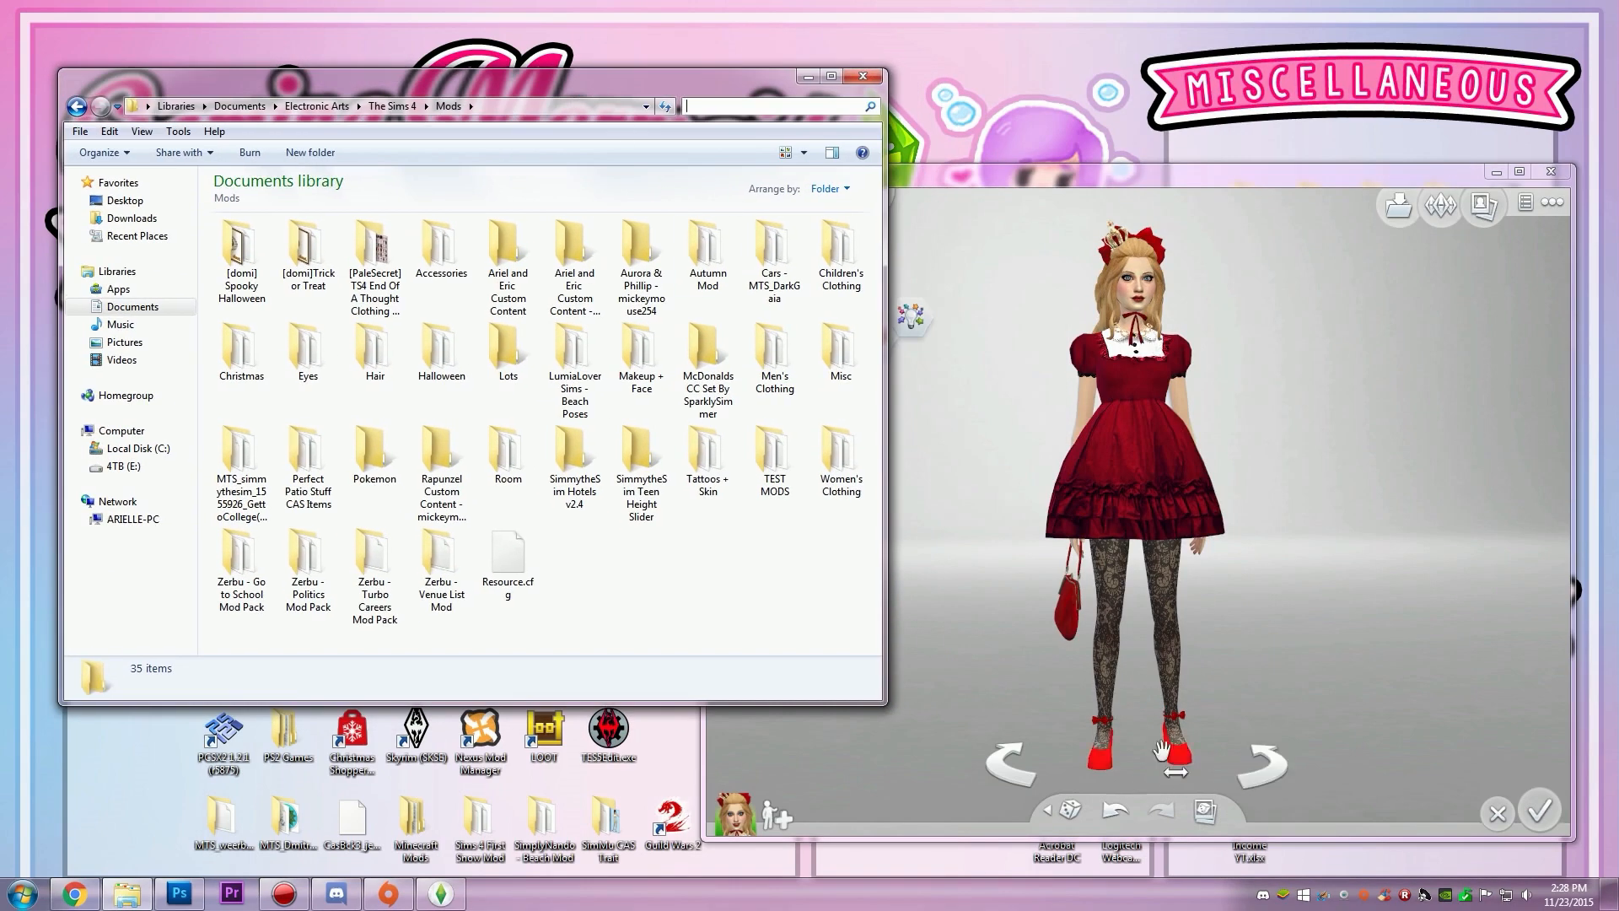
pyautogui.doubleClick(856, 484)
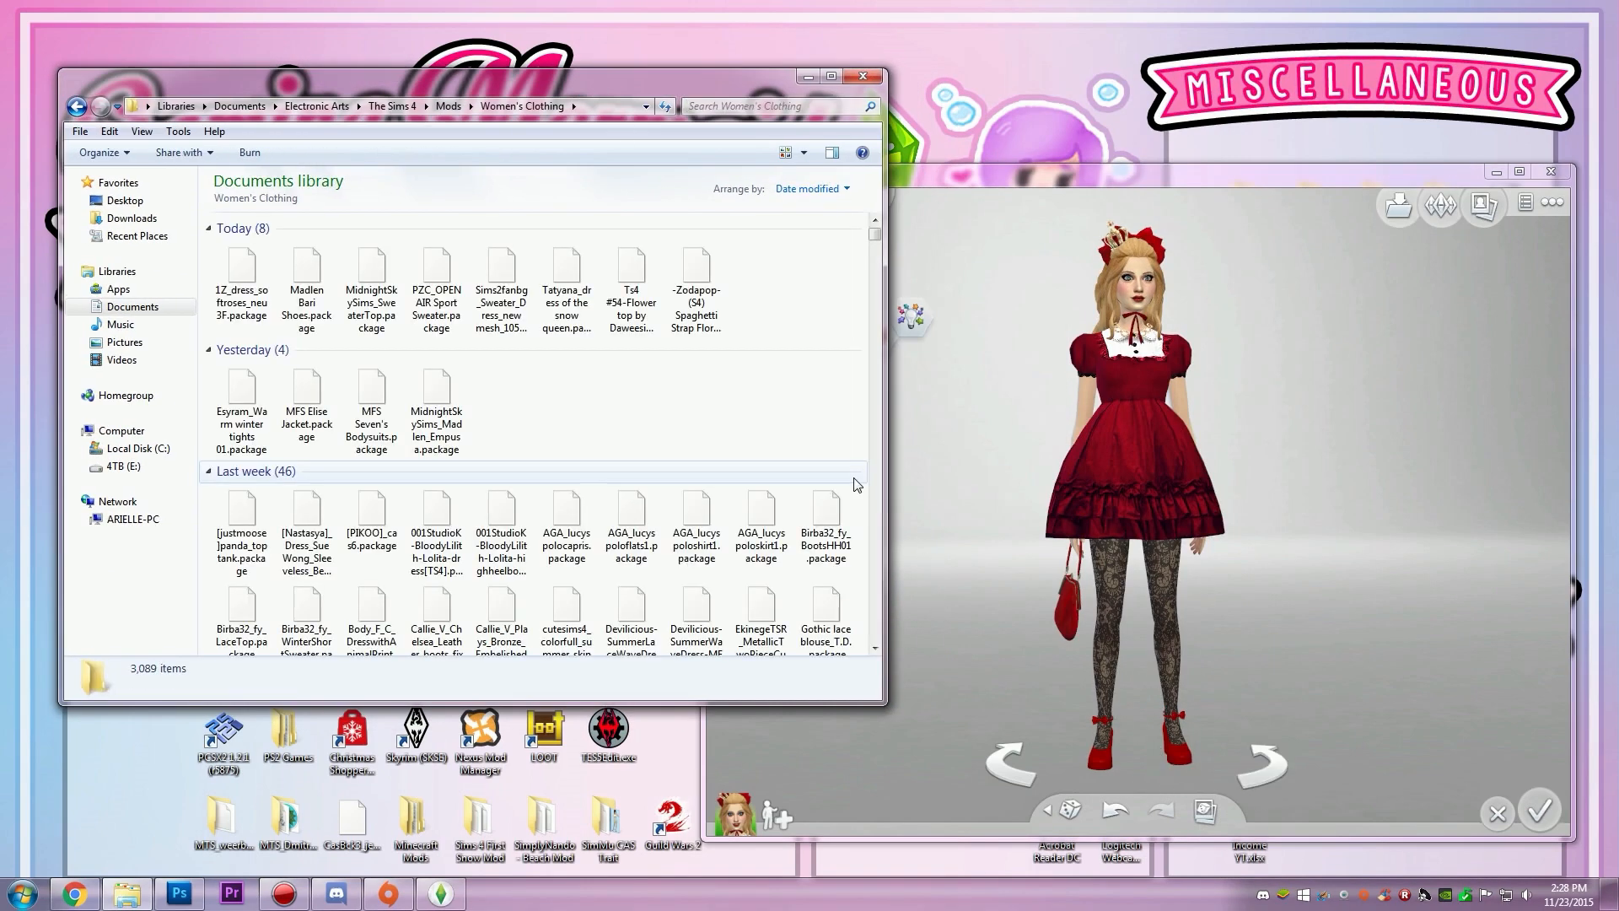
# Step: Search the Women's Clothing folder for "salem" and check the wedge heels with bow page in Chrome
pyautogui.click(751, 106)
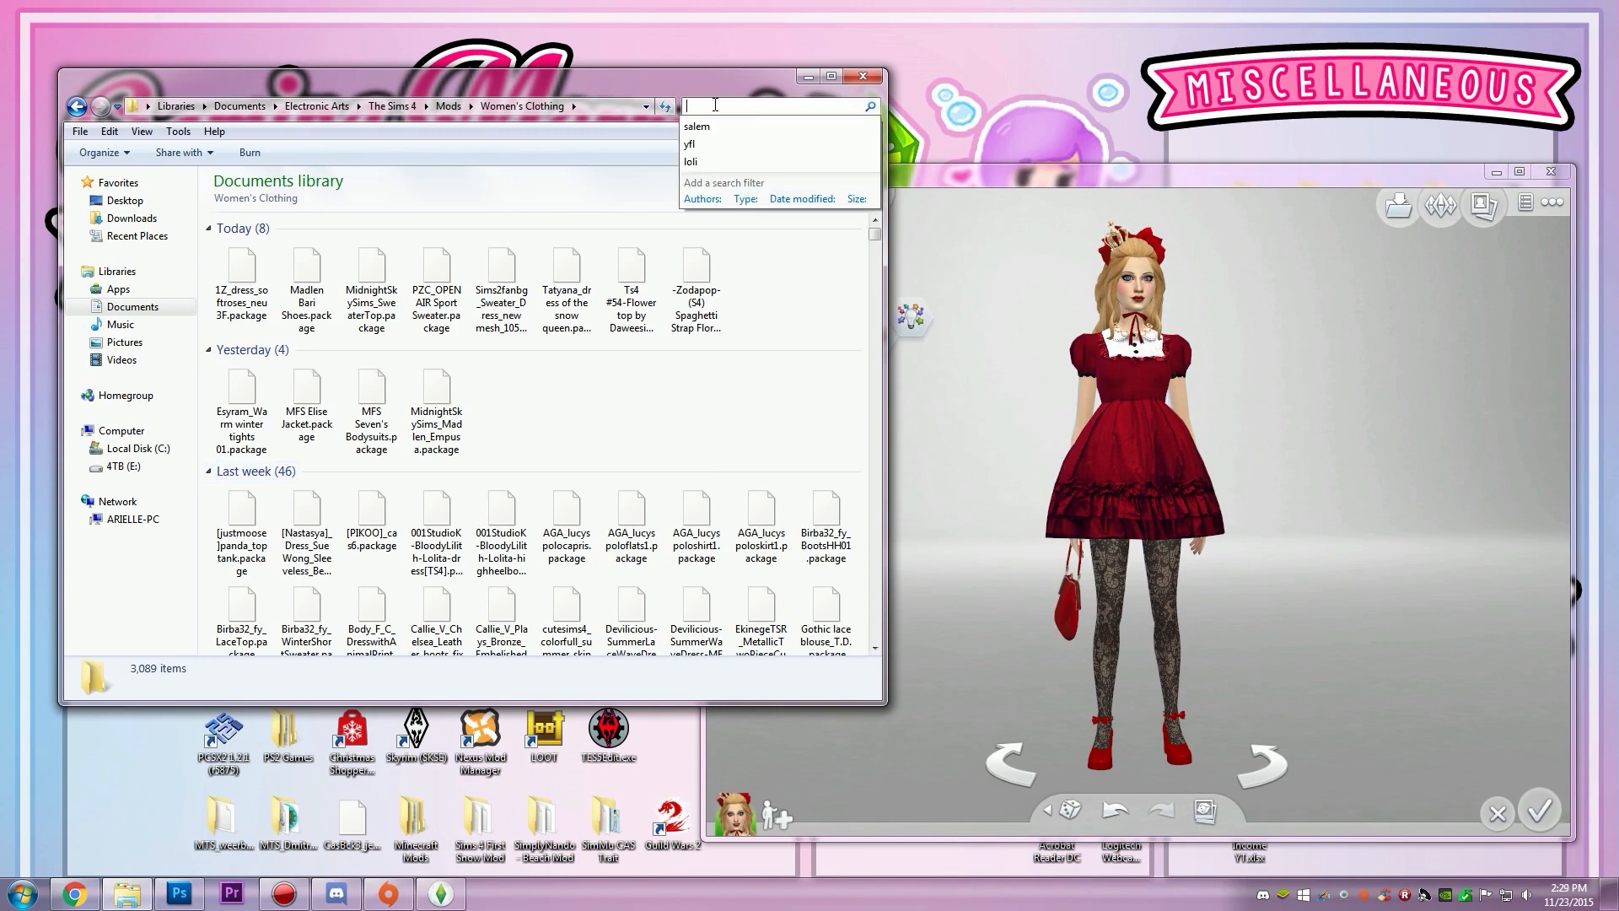
pyautogui.click(697, 127)
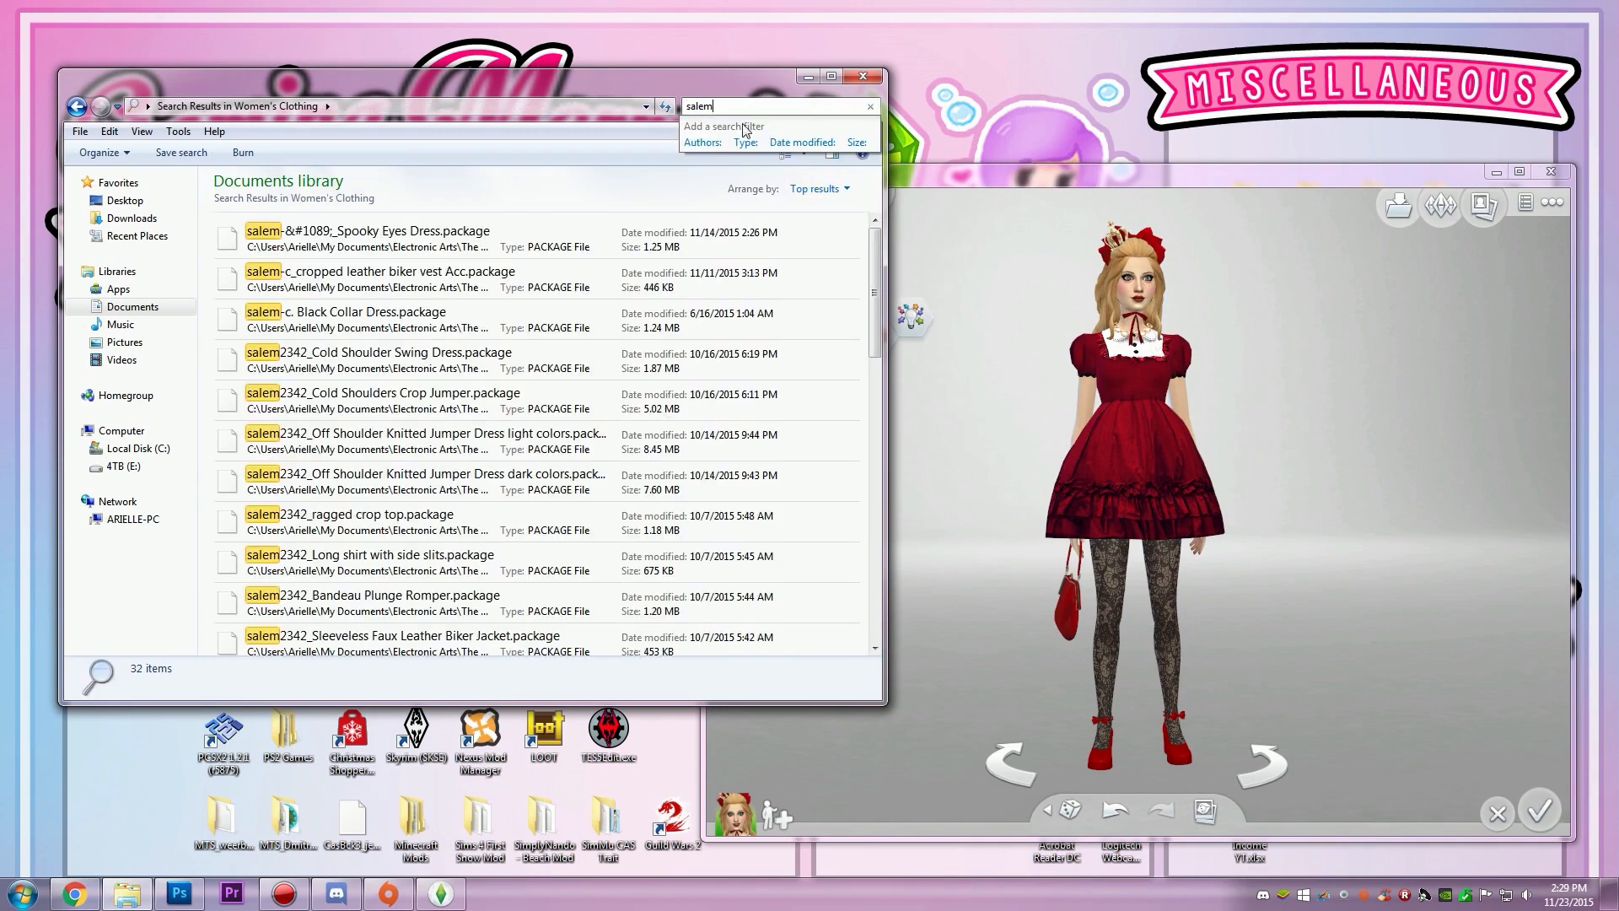
pyautogui.click(554, 553)
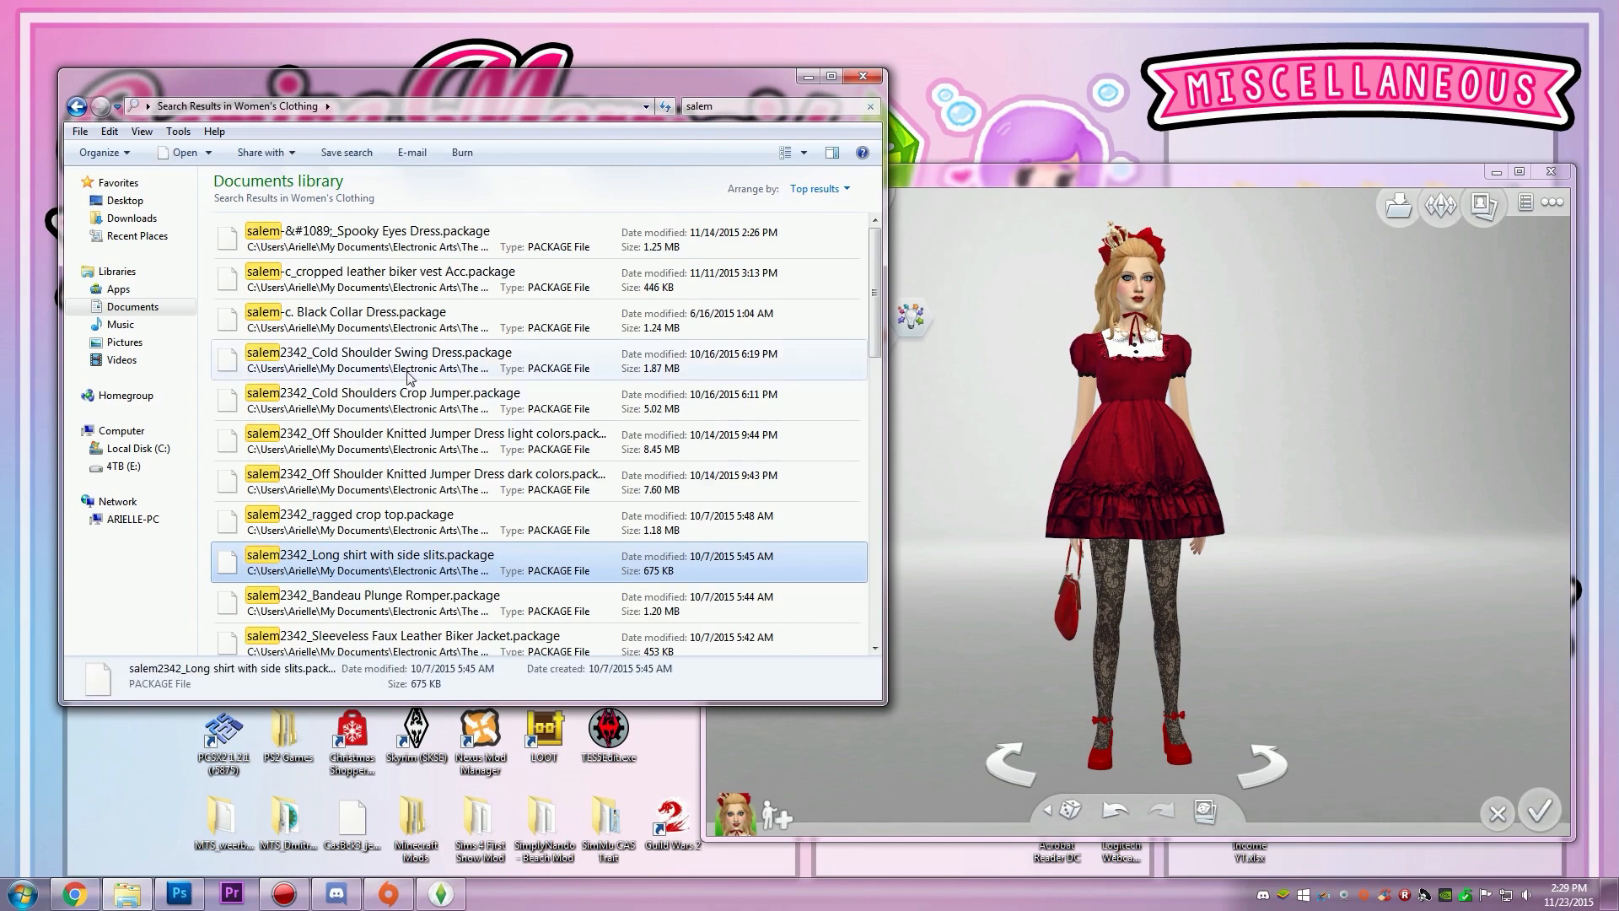
pyautogui.scroll(-3, 506, 506)
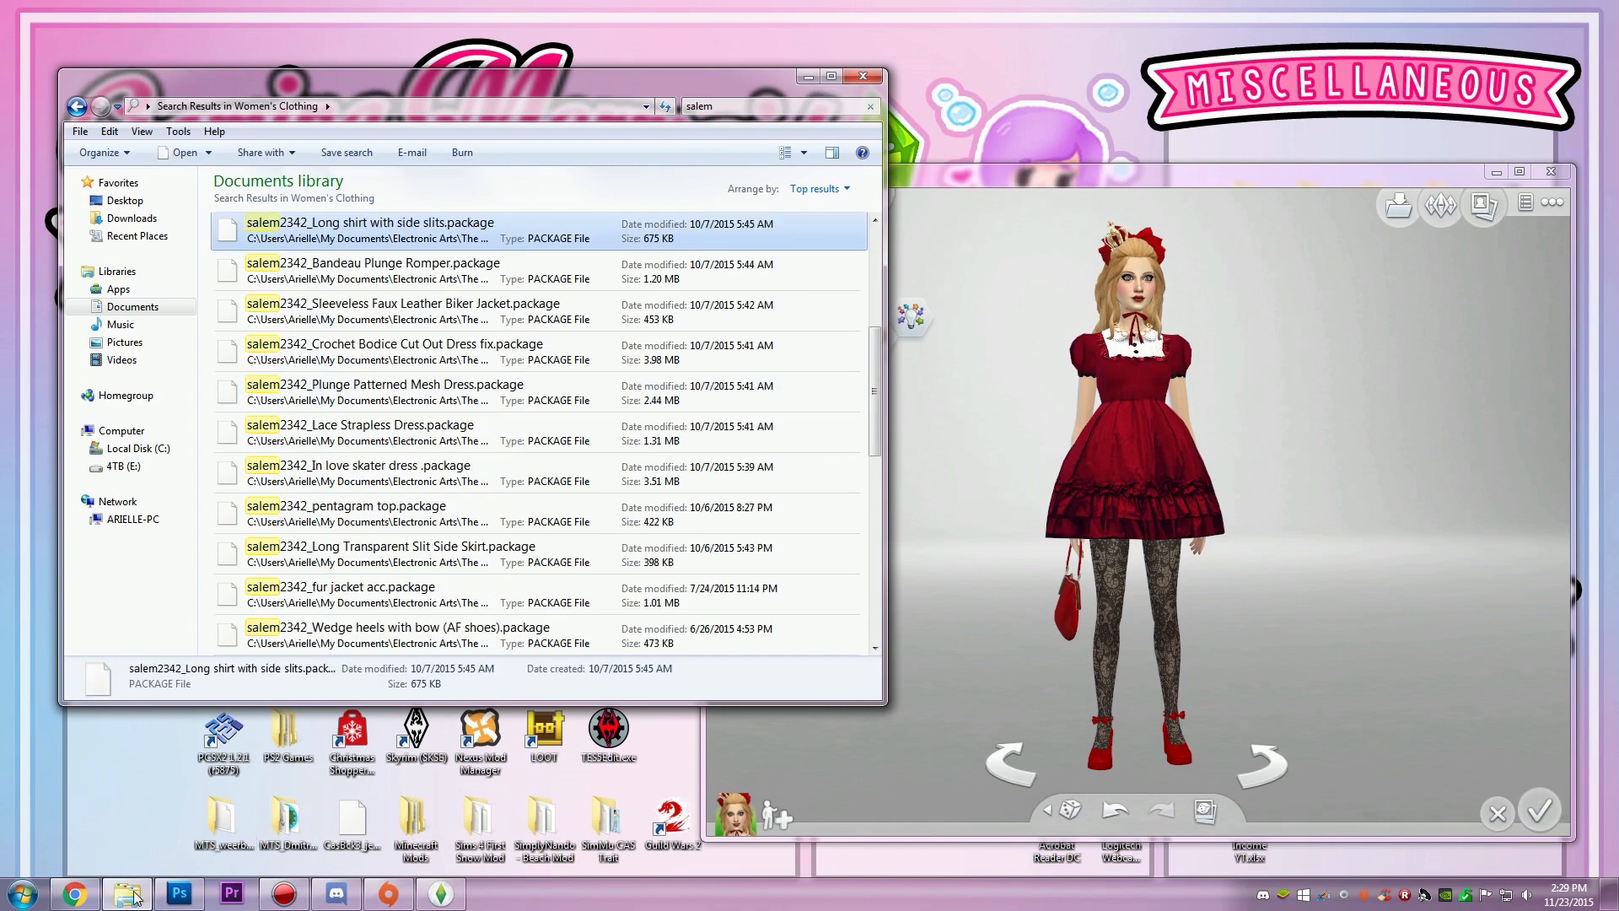
pyautogui.click(91, 894)
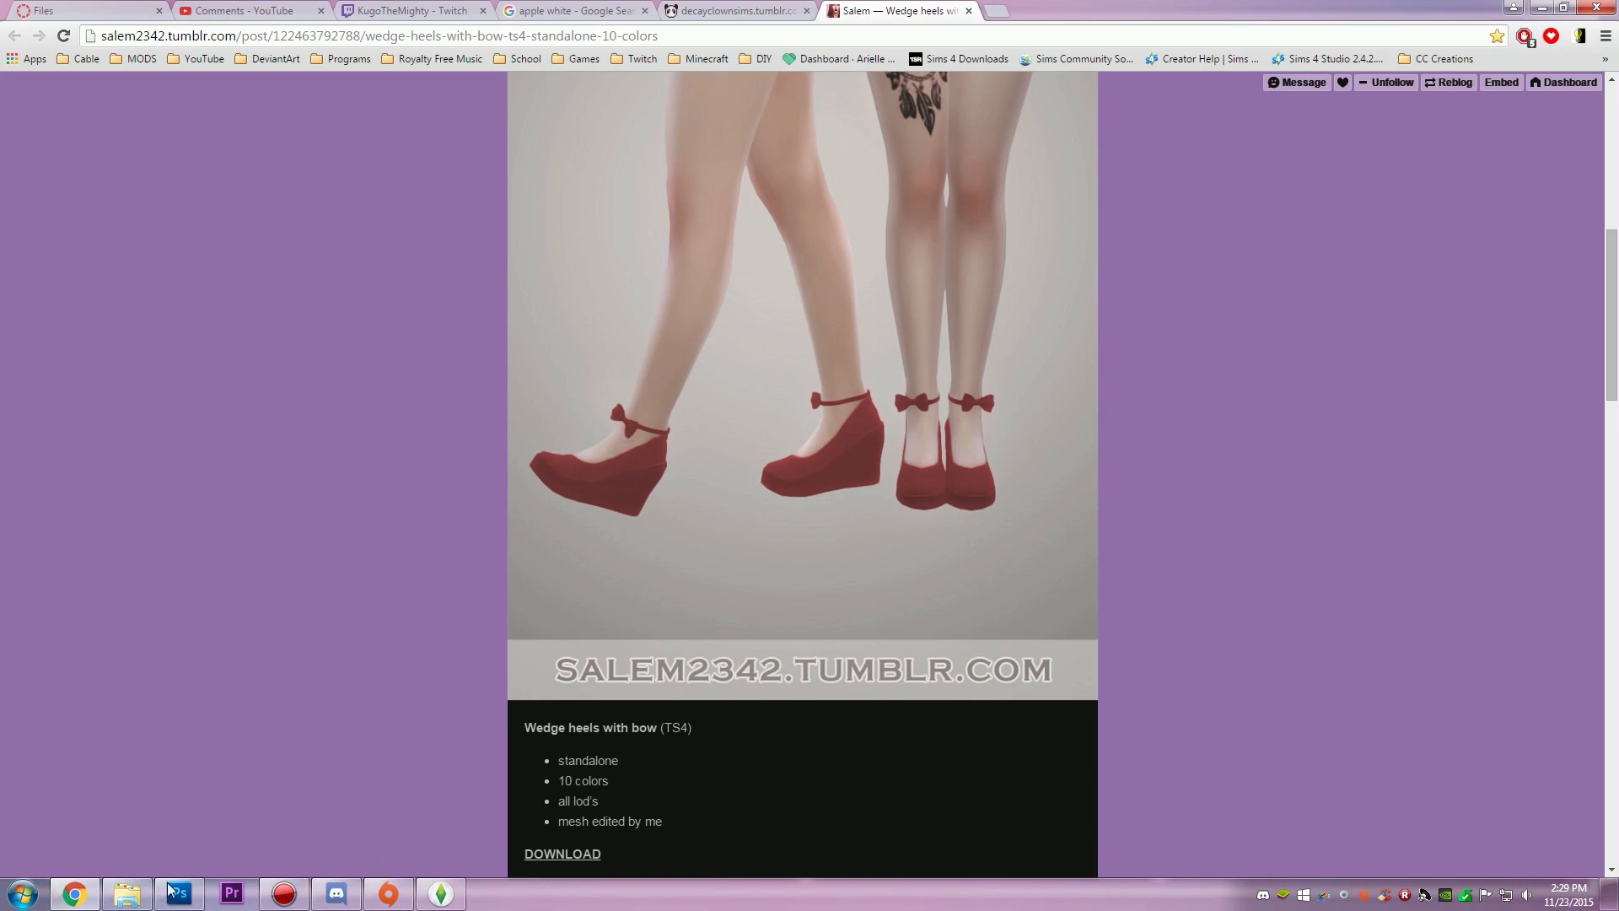
# Step: Return to the File Explorer results, find salem2342_Wedge heels with bow (AF shoes).package and copy it
pyautogui.click(128, 894)
pyautogui.scroll(-10, 511, 511)
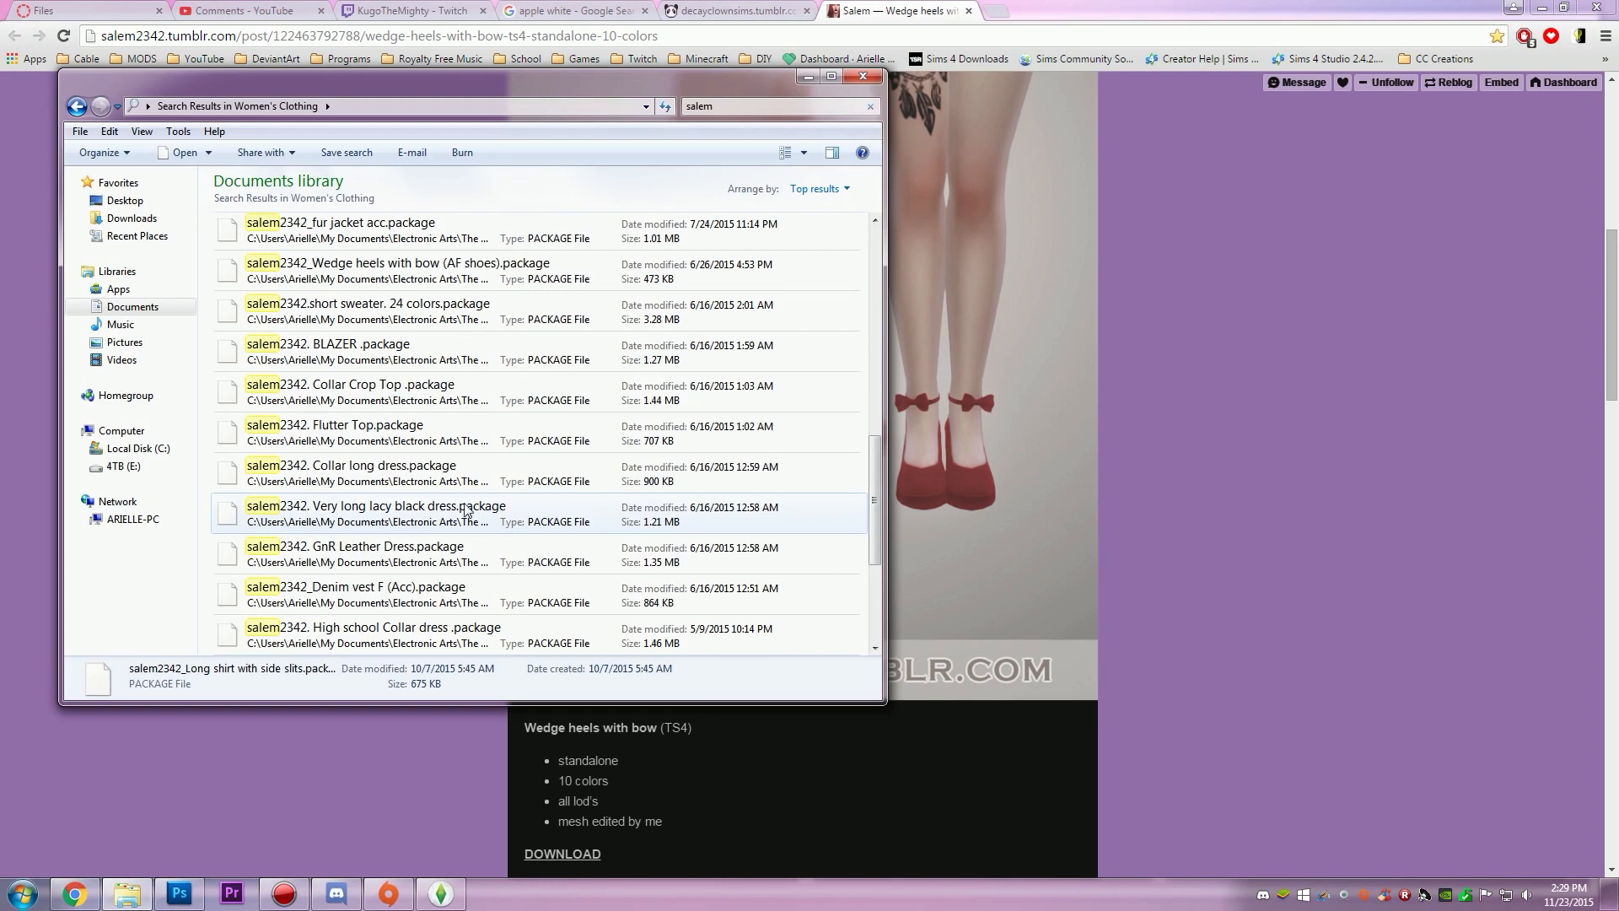
pyautogui.scroll(-5, 465, 509)
pyautogui.scroll(8, 466, 508)
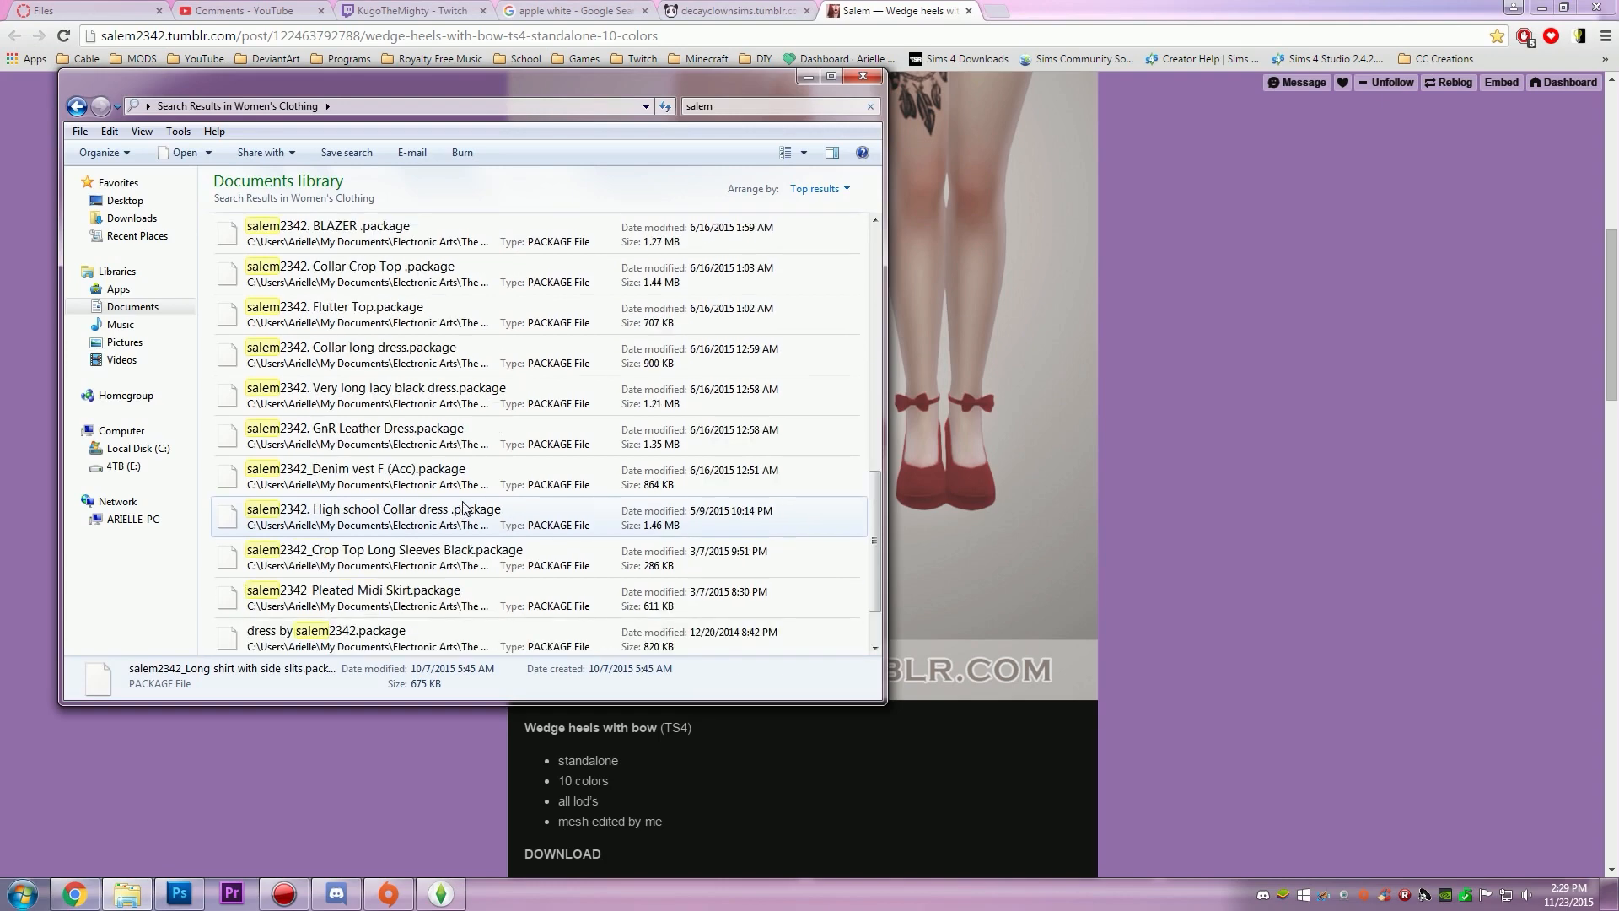
pyautogui.click(375, 390)
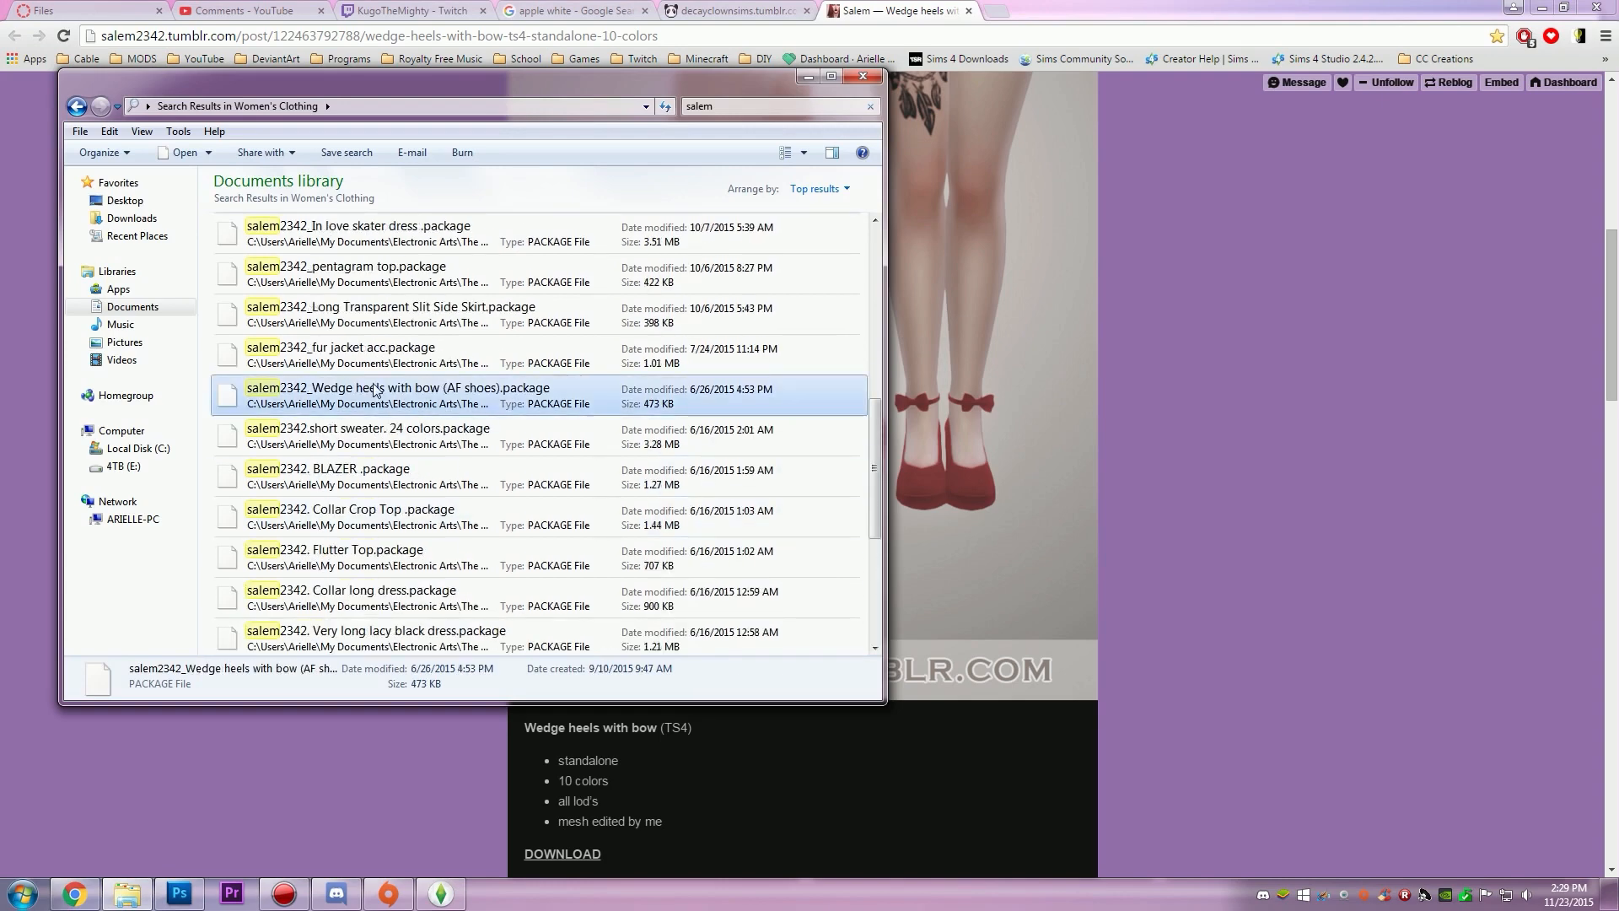
pyautogui.rightClick(384, 393)
pyautogui.click(160, 590)
# Step: Paste the copied shoe package into Documents > Sims 4 Studio > Mods using a separate window, and minimize both folder windows
pyautogui.rightClick(129, 308)
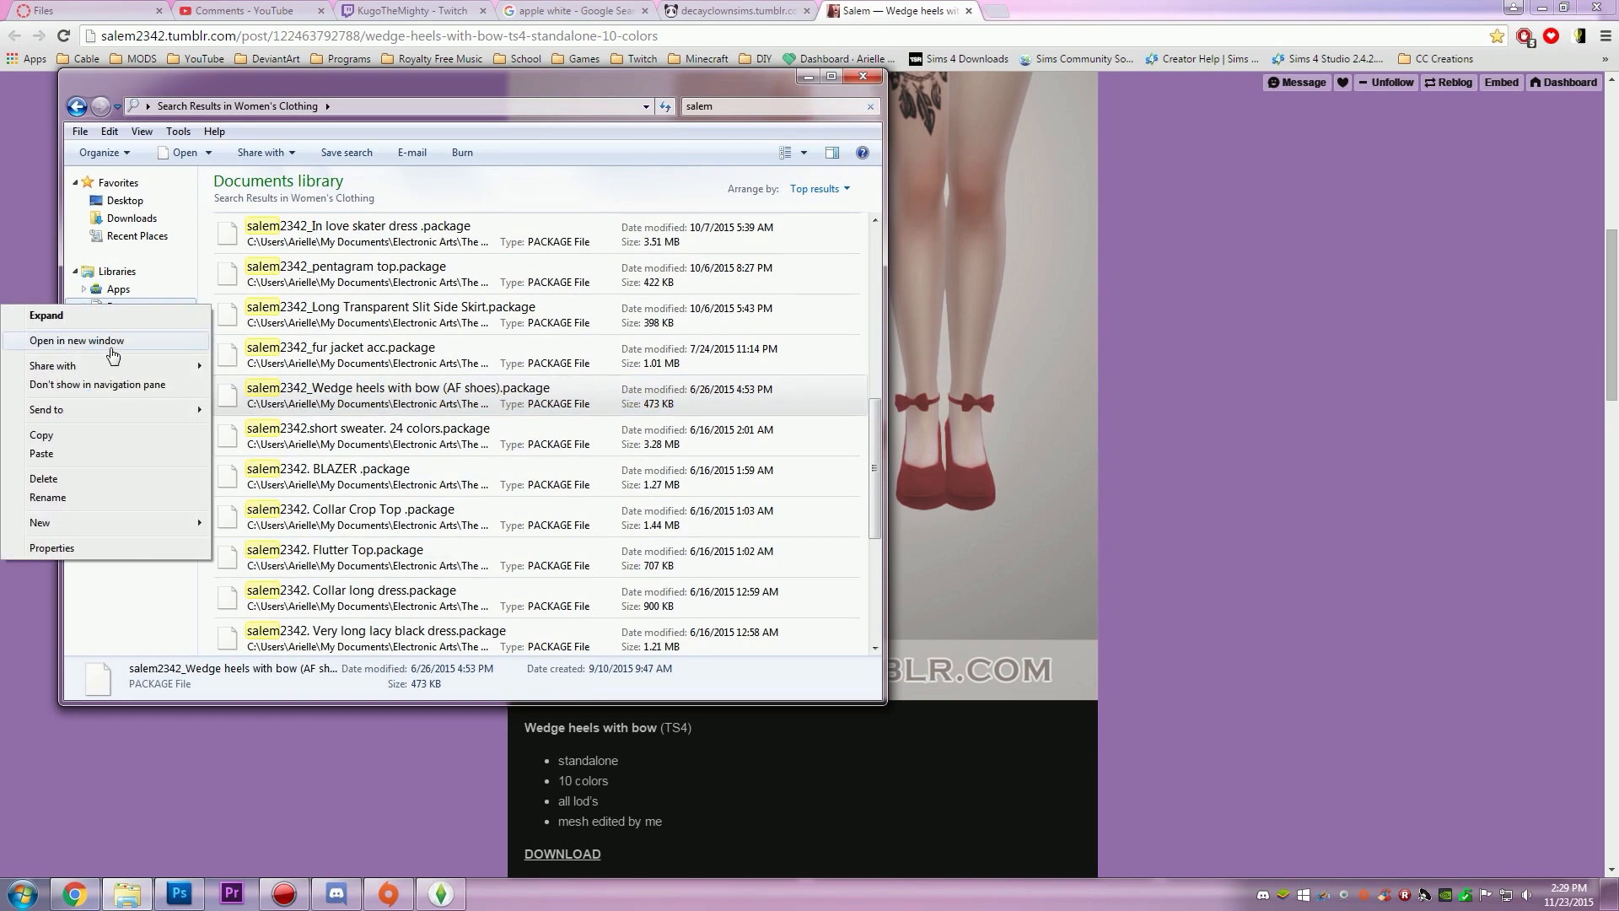
pyautogui.click(125, 340)
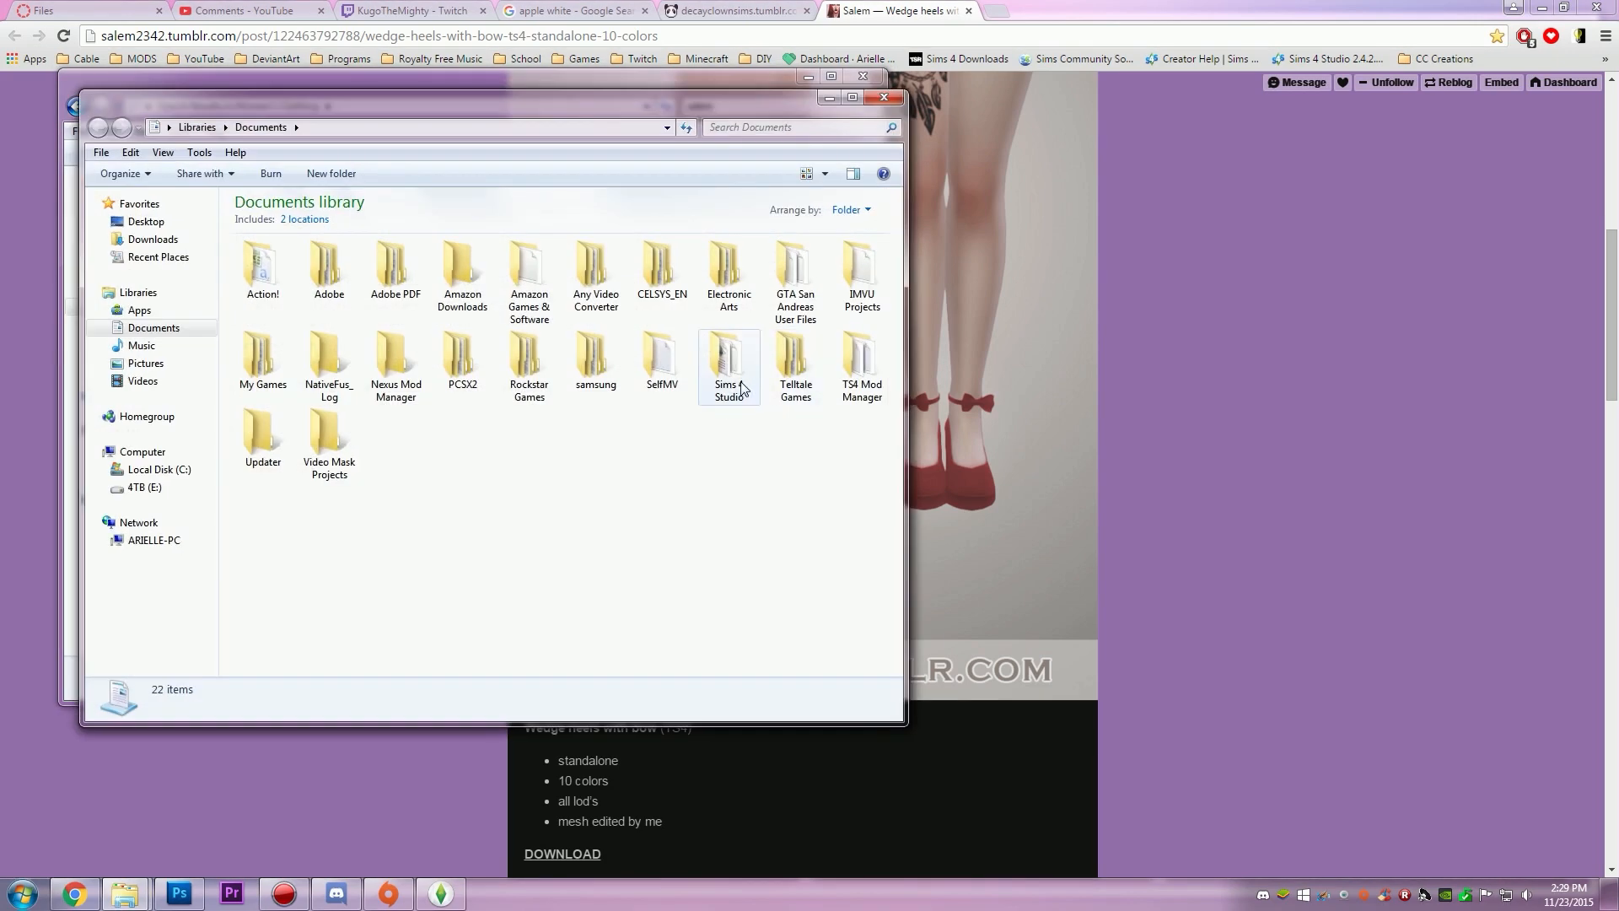
pyautogui.doubleClick(742, 388)
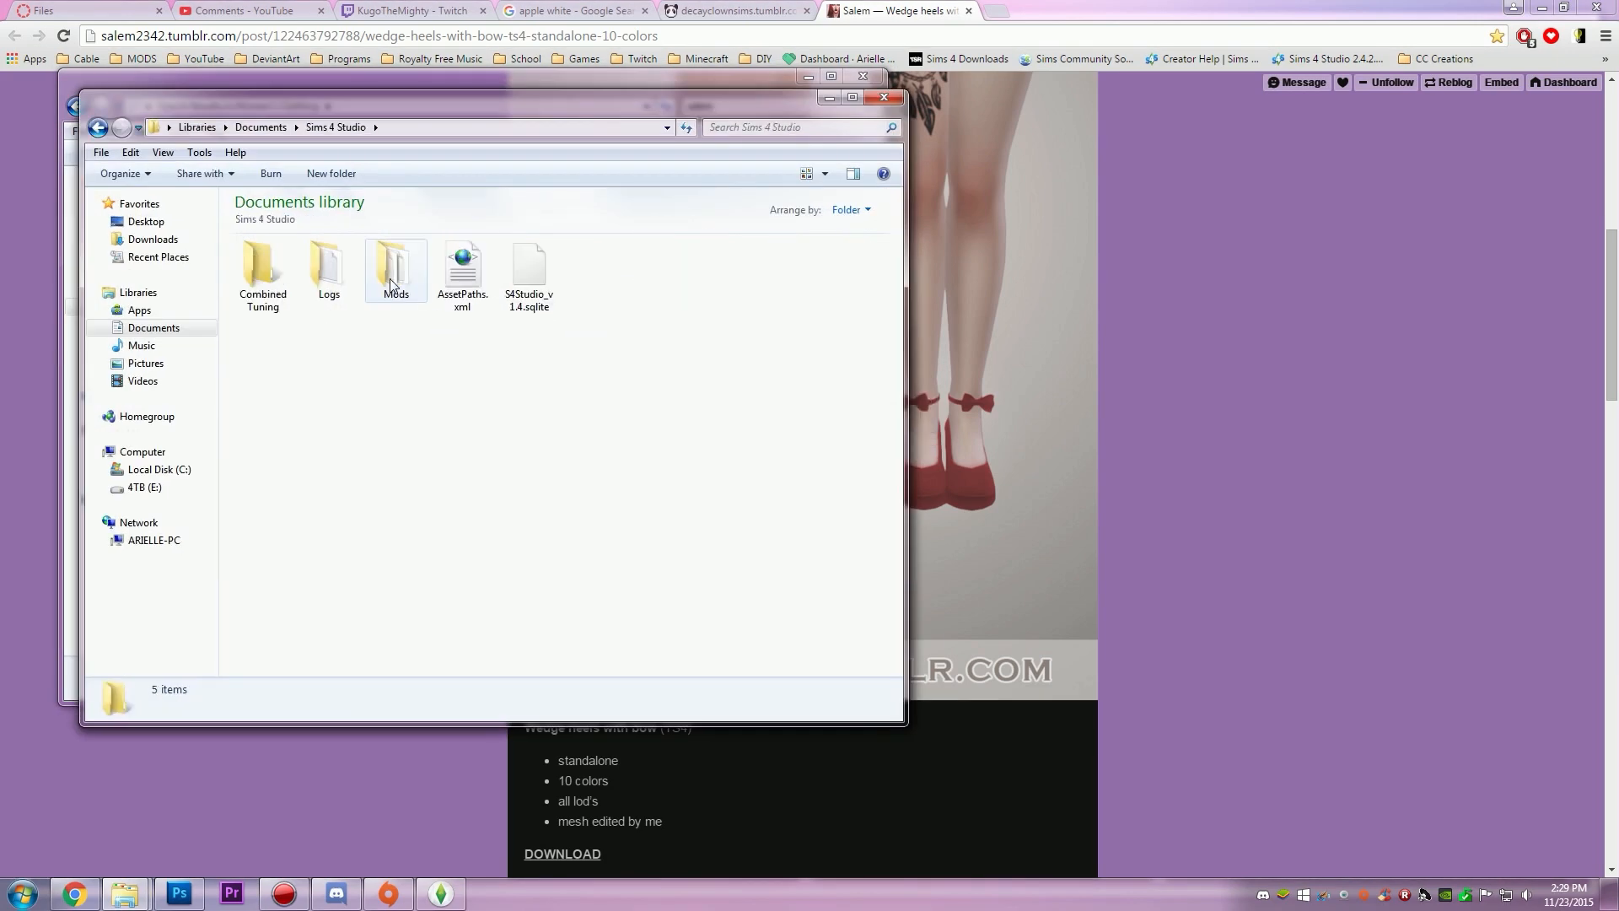
pyautogui.doubleClick(391, 284)
pyautogui.rightClick(618, 403)
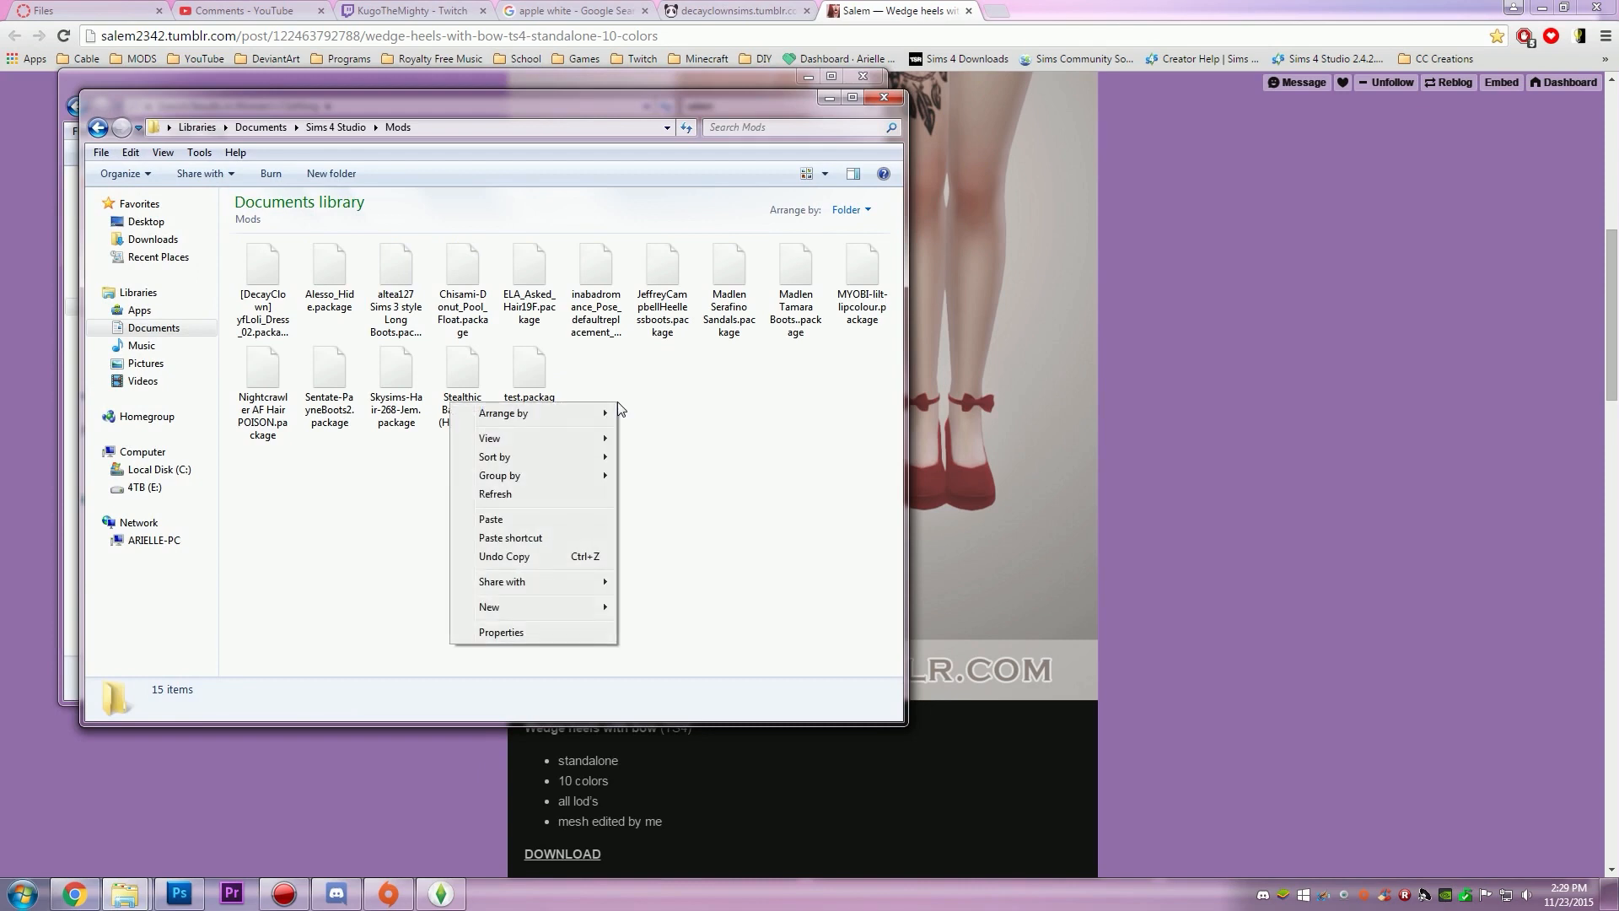
pyautogui.click(493, 520)
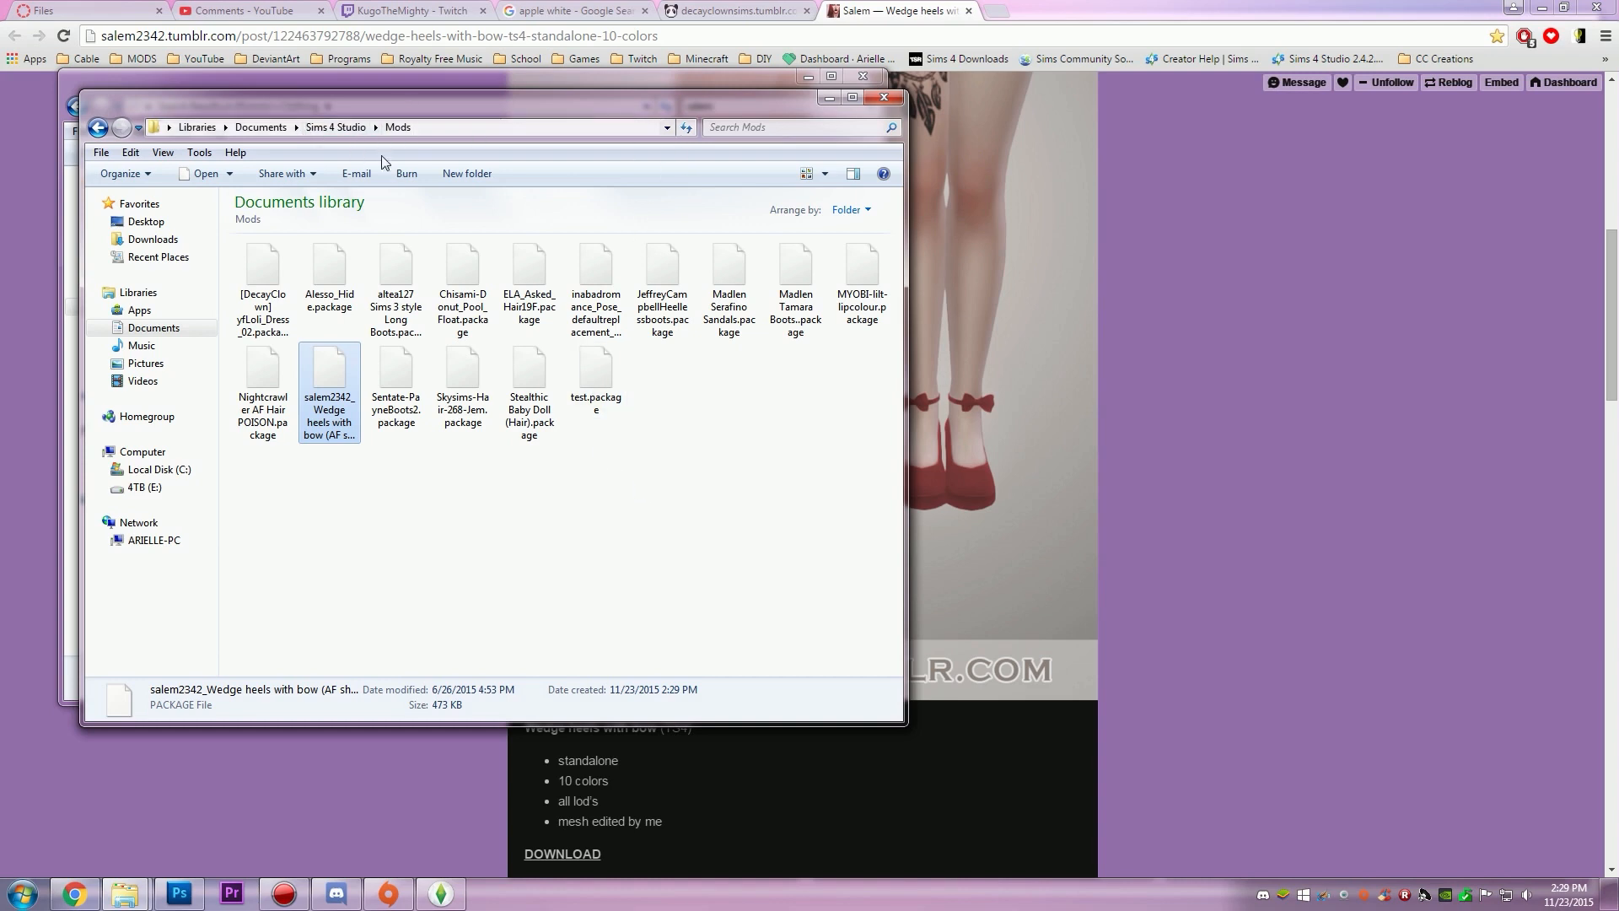
pyautogui.click(828, 98)
pyautogui.click(805, 74)
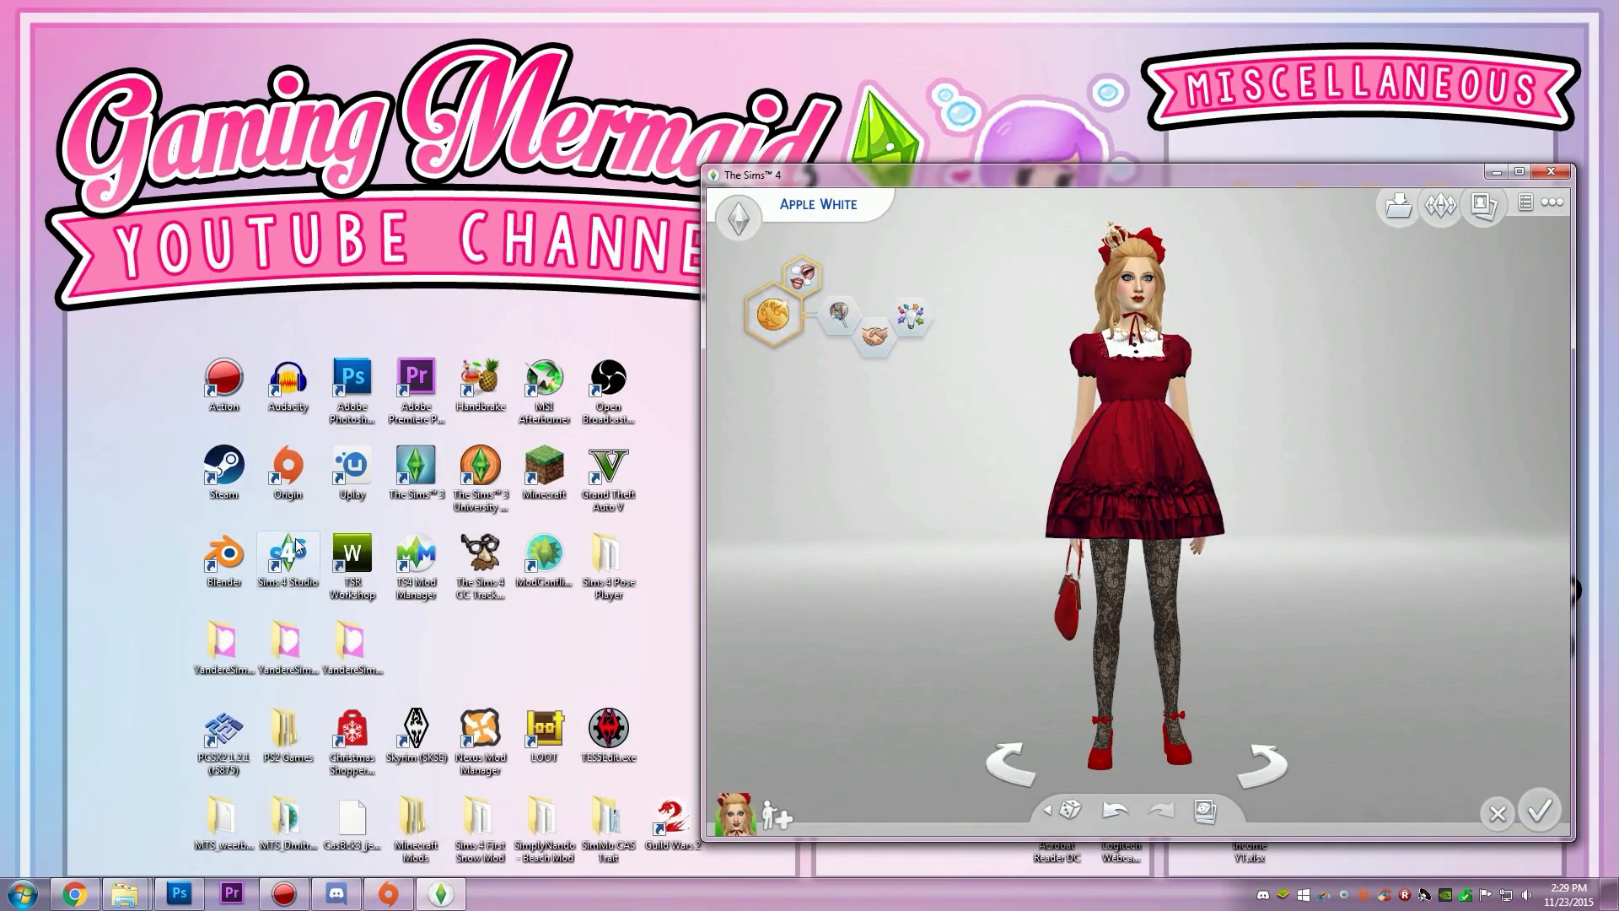
# Step: Launch Sims 4 Studio, start a standalone CAS creation and pick the red bow wedge heels by searching for "salem"
pyautogui.doubleClick(290, 555)
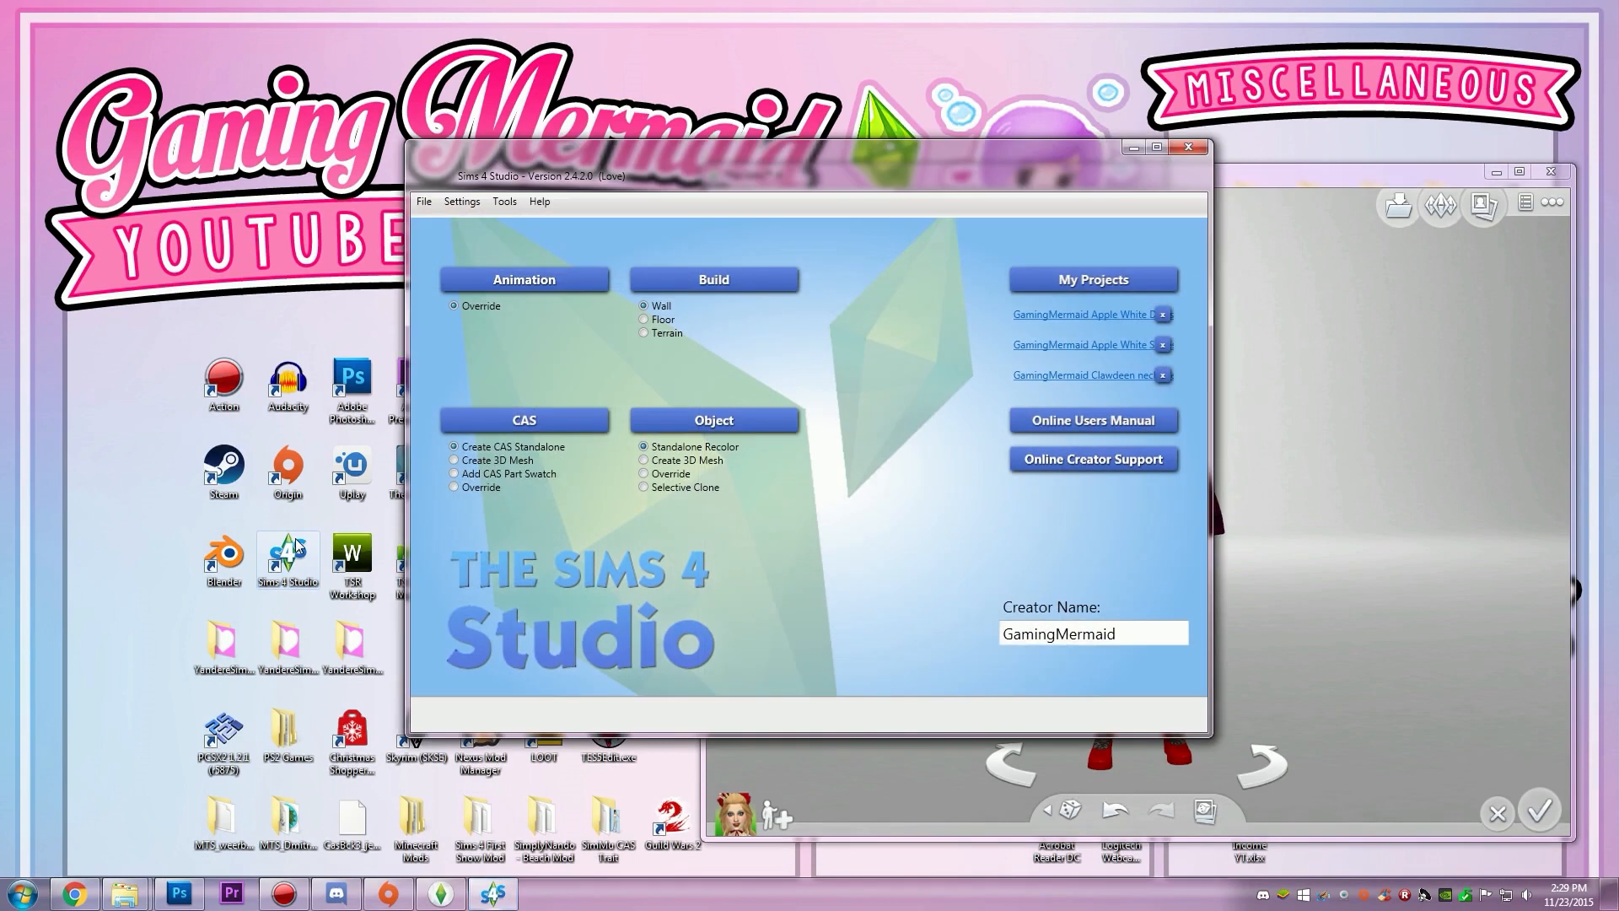
pyautogui.click(552, 428)
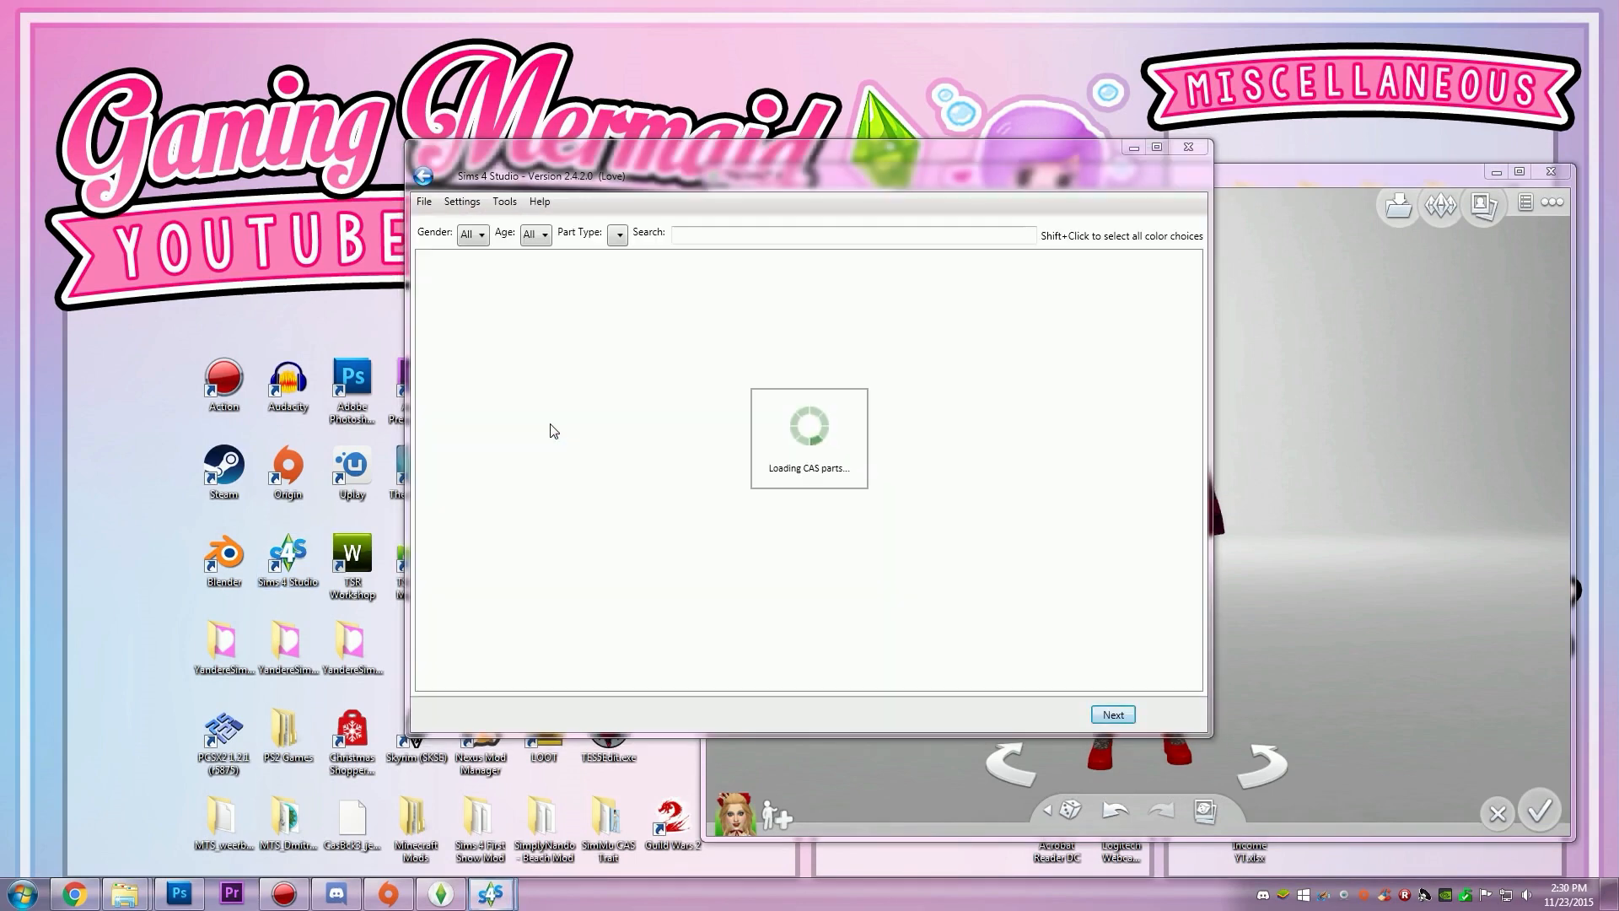
pyautogui.click(723, 235)
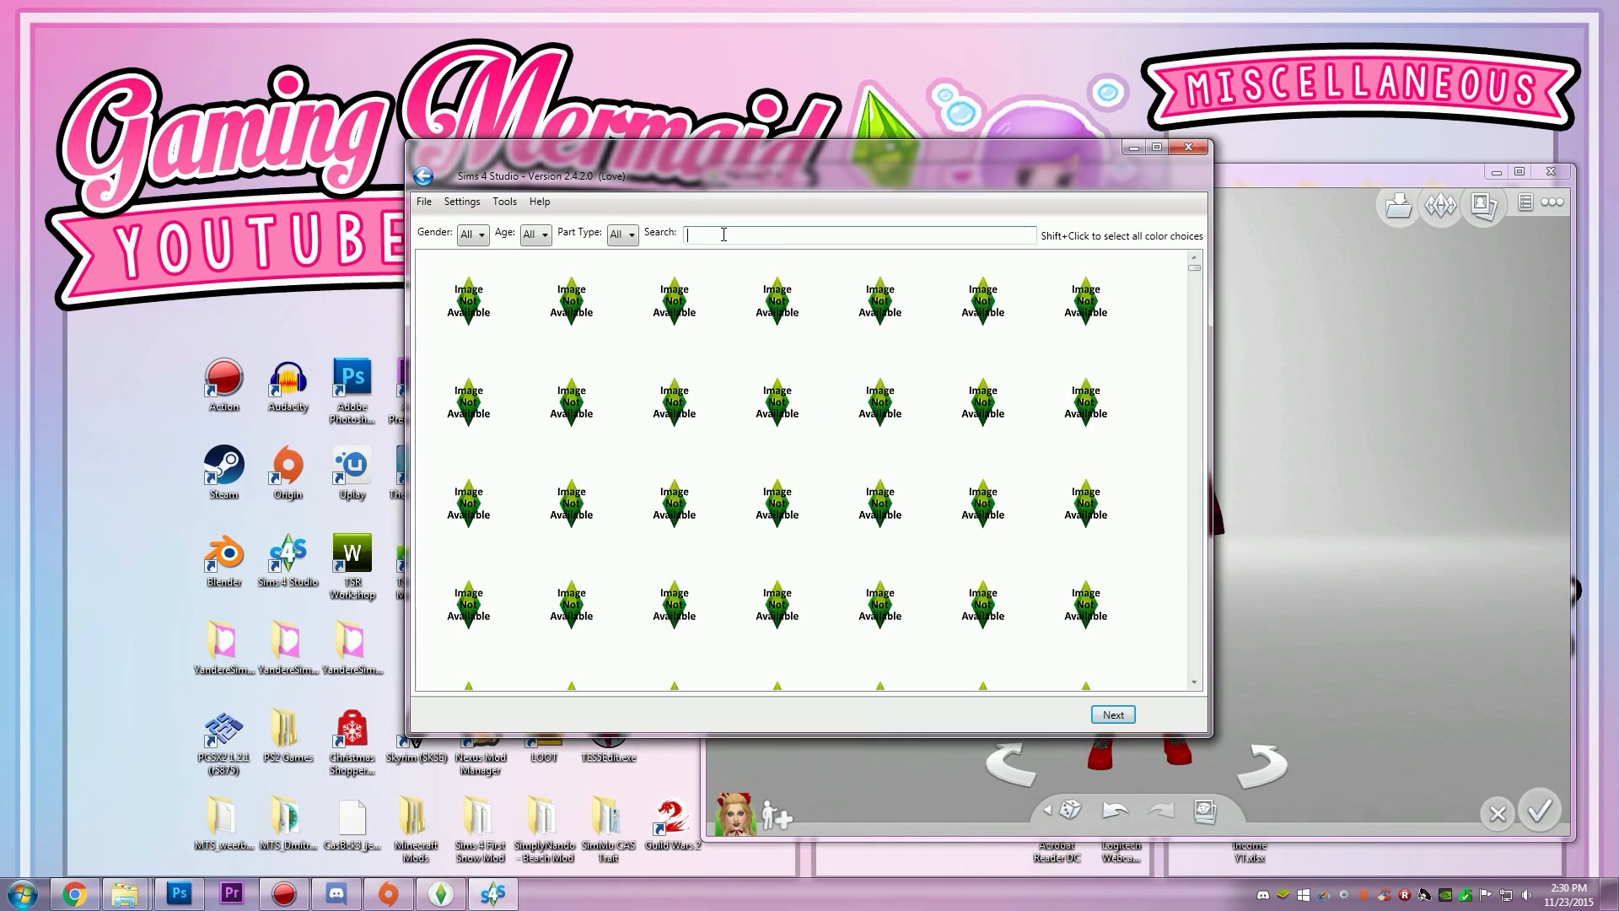
pyautogui.write('sa')
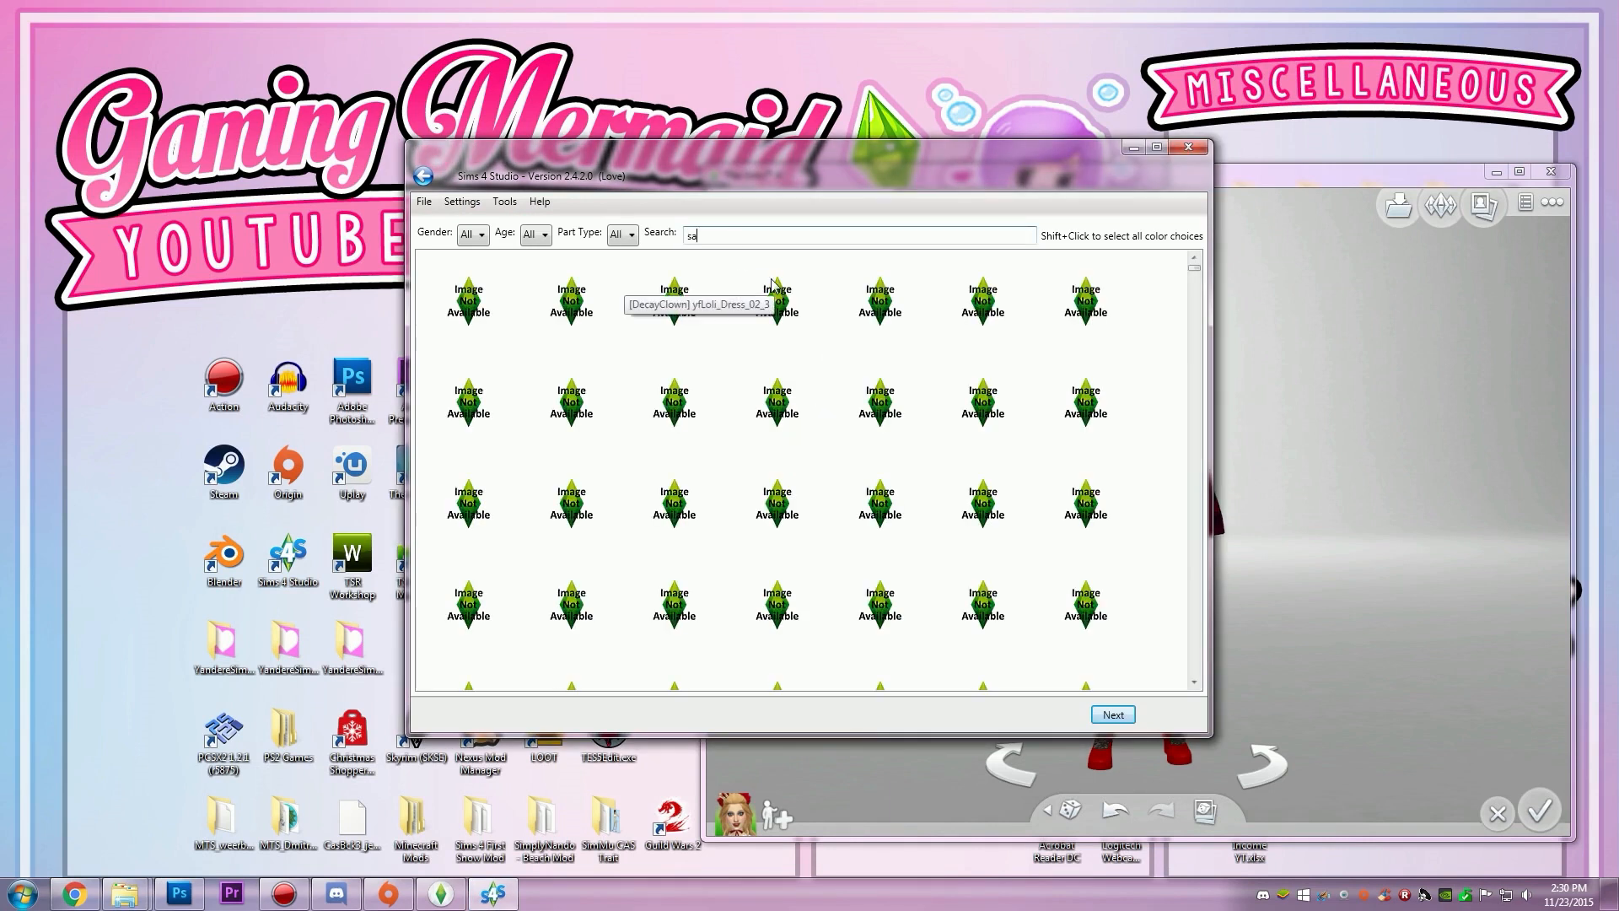
pyautogui.write('lem')
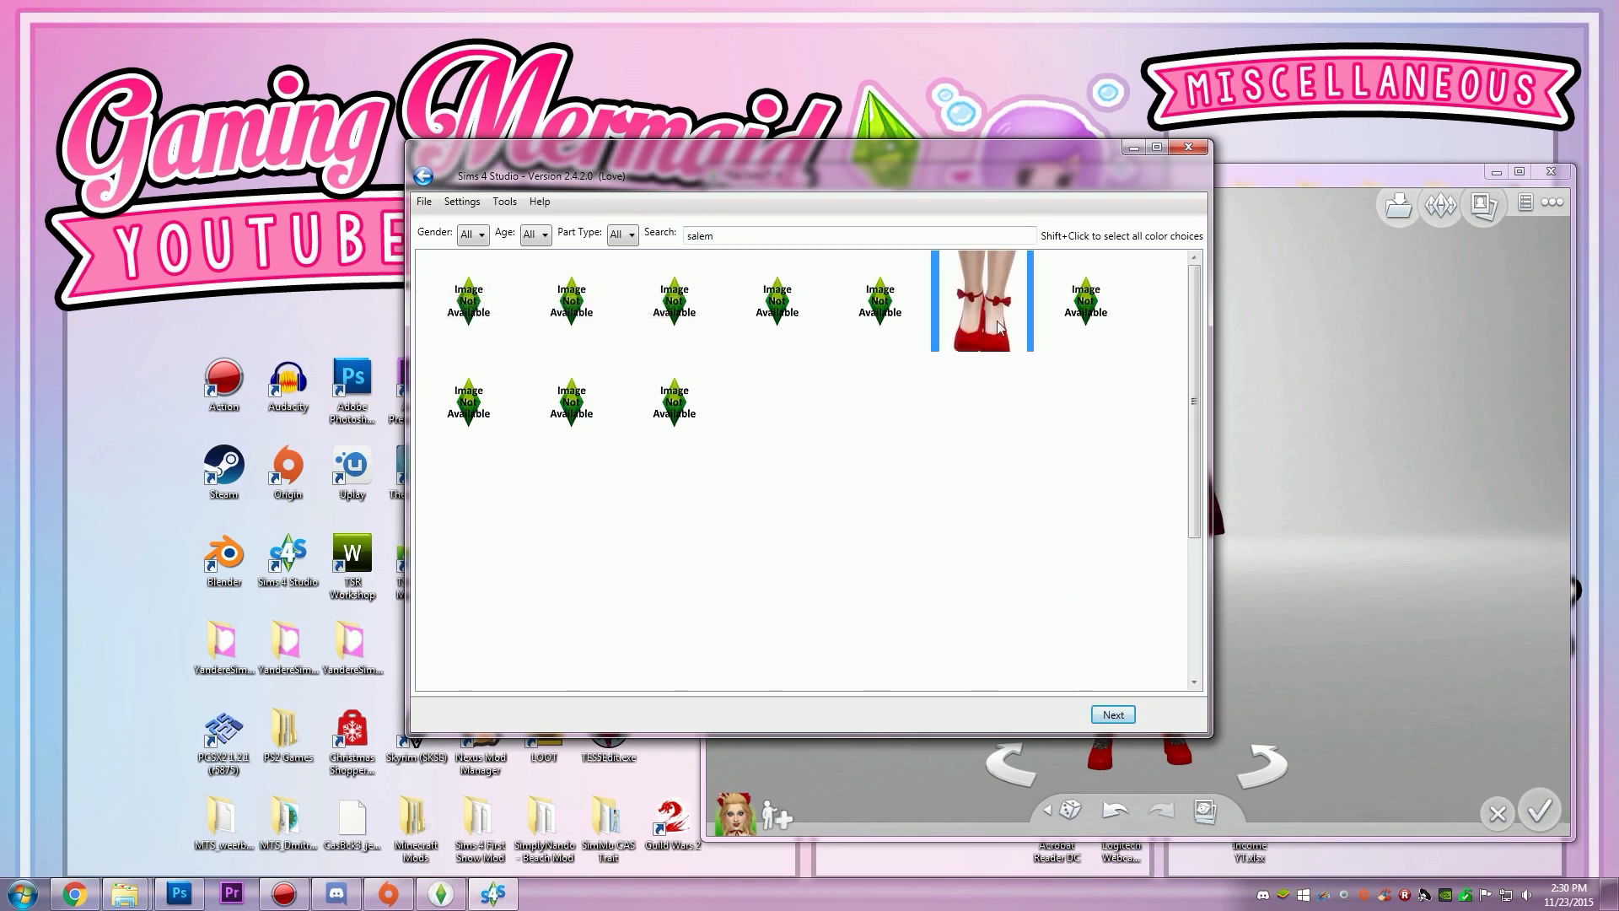
# Step: Save the new shoe project as GamingMermaid Apple White Shoes in the Apple White folder, replacing the existing package
pyautogui.click(1112, 715)
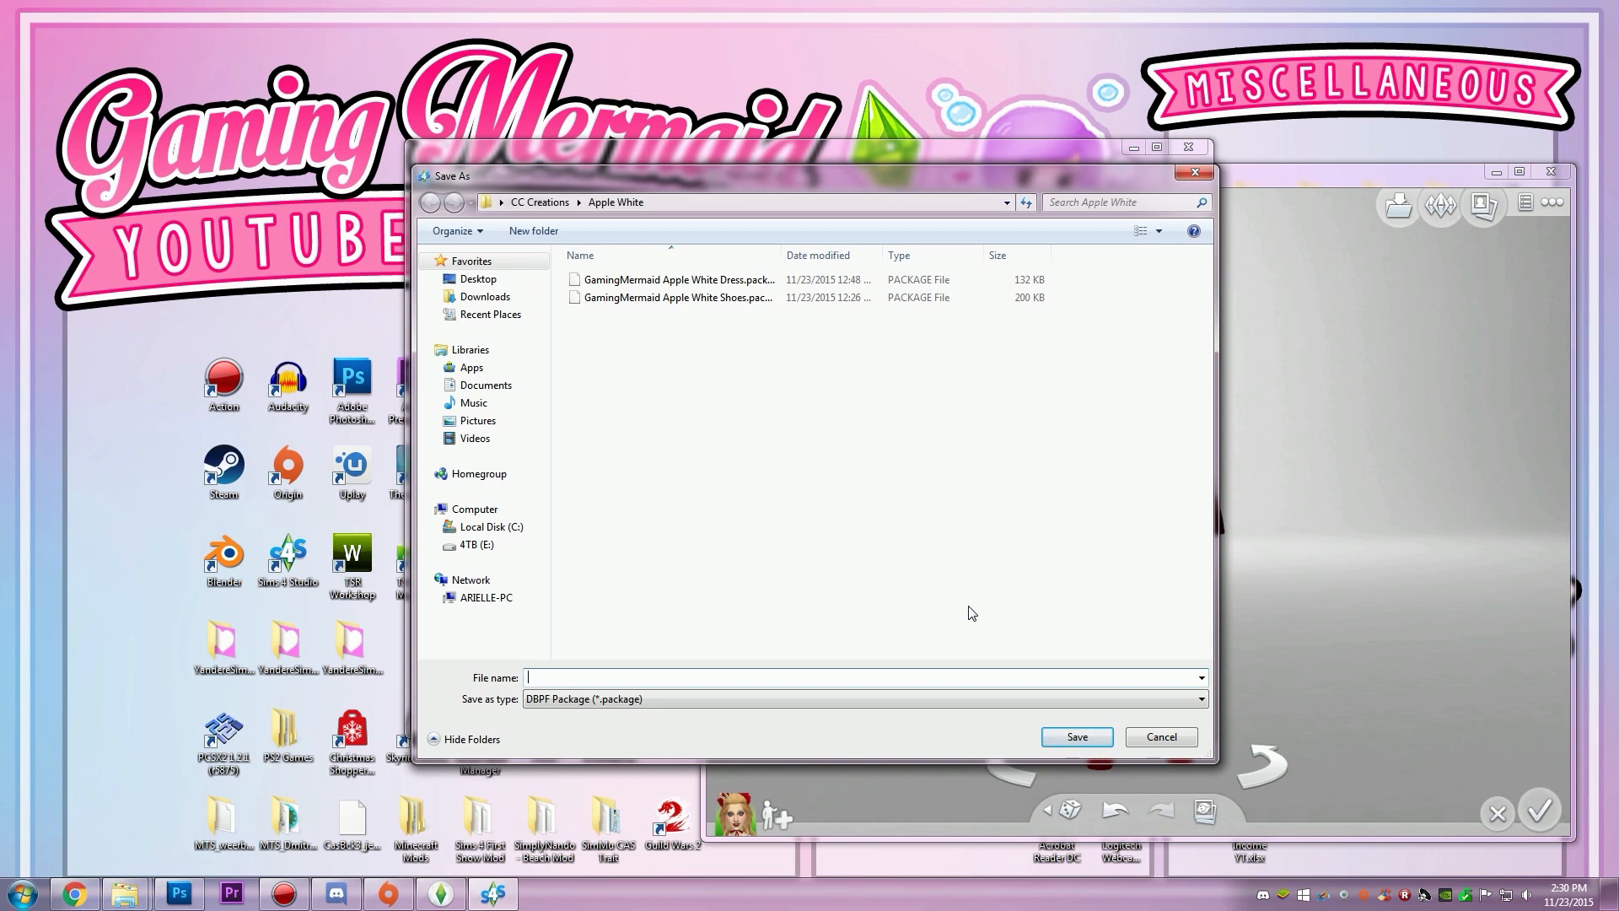
pyautogui.write('GamingMermaid Apple White Shoes')
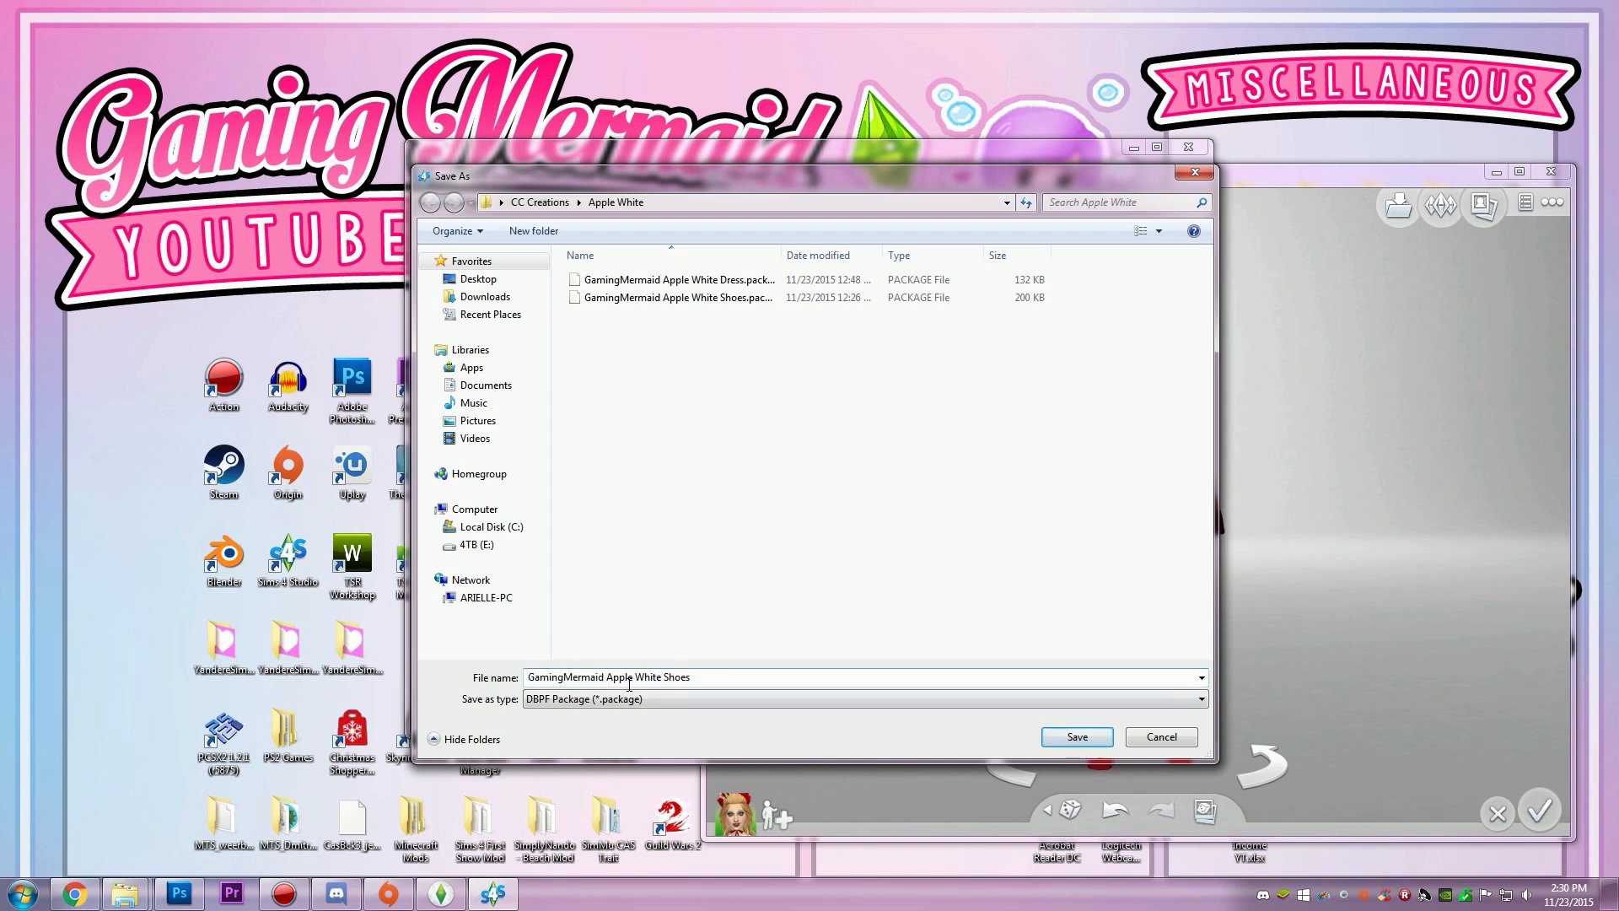
pyautogui.click(1062, 739)
pyautogui.click(896, 512)
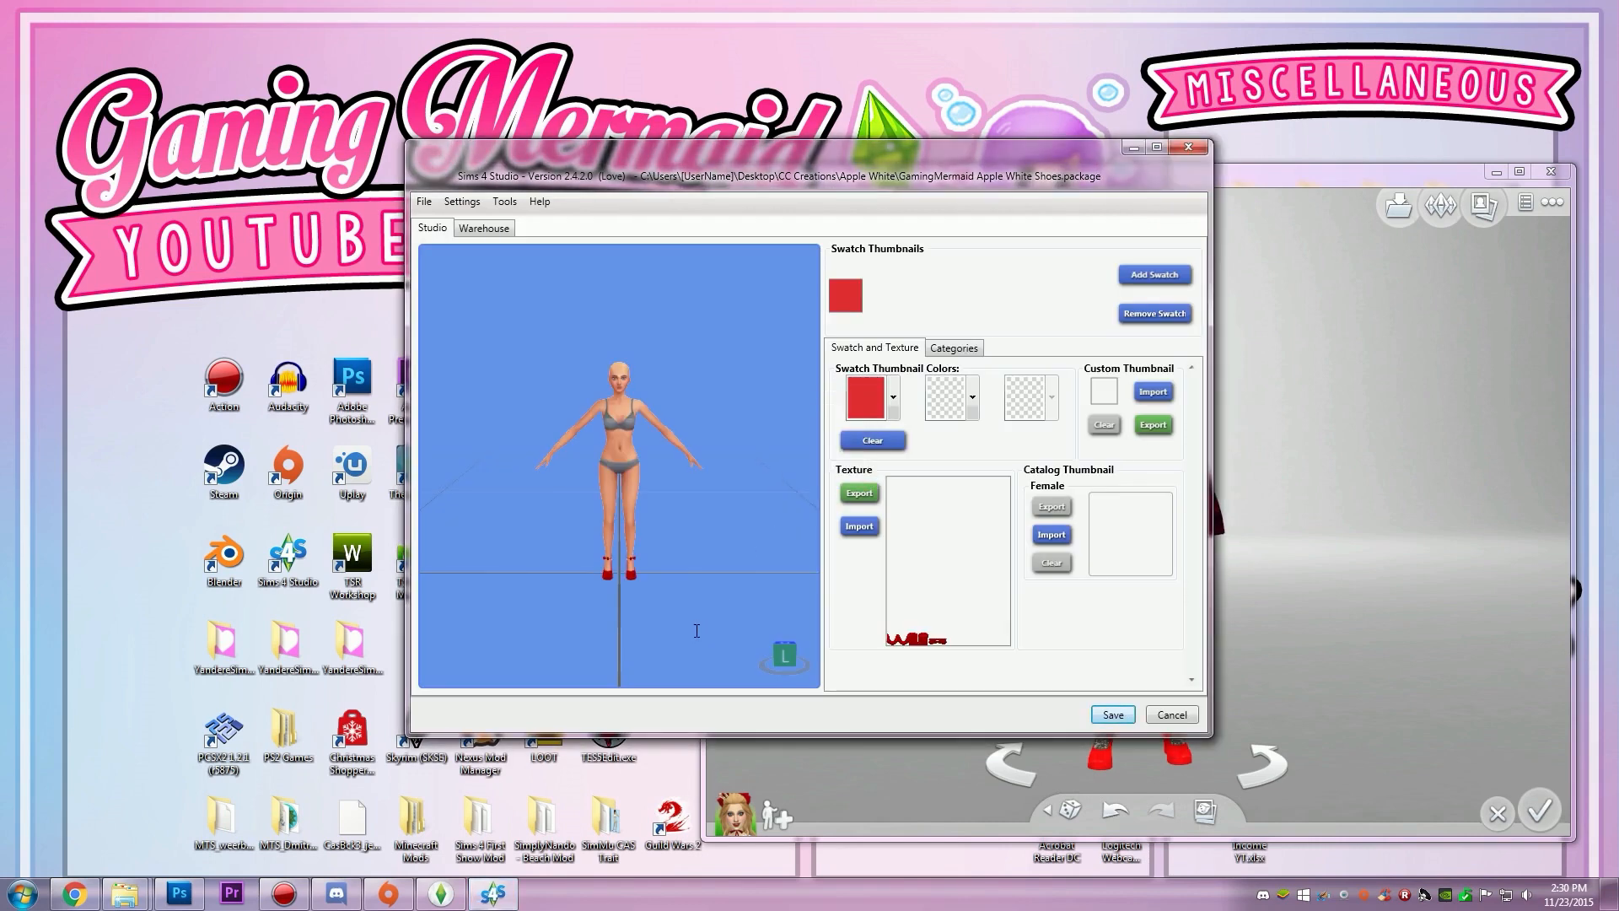
# Step: Zoom in on the model's feet and examine the red wedge heels from the side
pyautogui.scroll(8, 697, 631)
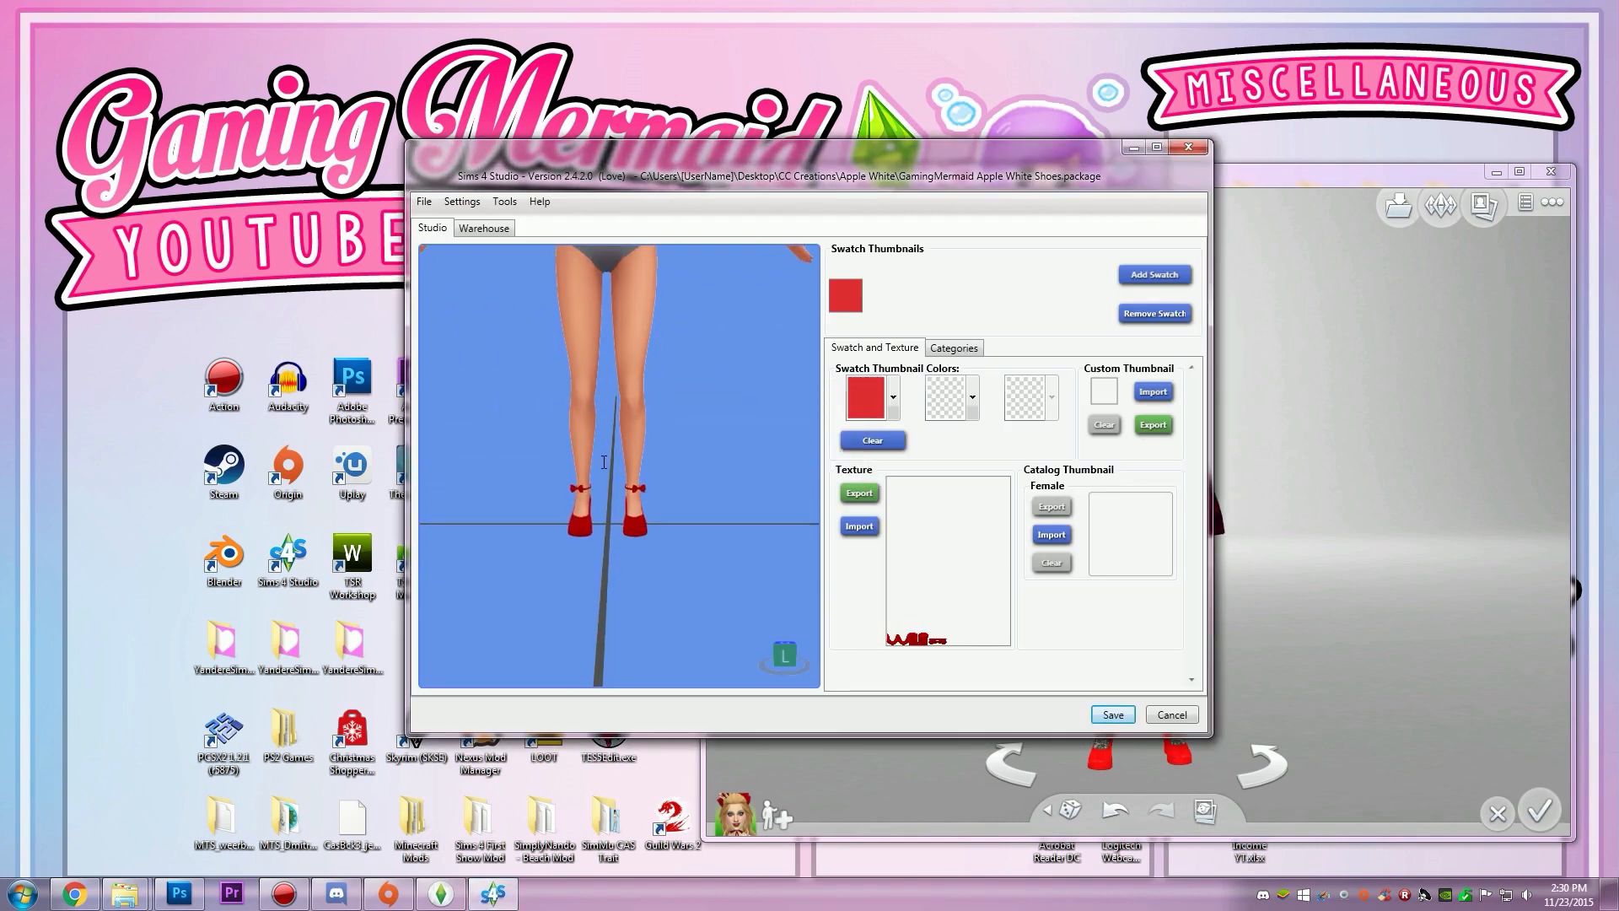
pyautogui.scroll(5, 604, 462)
pyautogui.moveTo(604, 462)
pyautogui.mouseDown(button='right')
pyautogui.moveTo(1051, 449)
pyautogui.moveTo(947, 463)
pyautogui.moveTo(1261, 369)
pyautogui.moveTo(1181, 379)
pyautogui.mouseUp(button='right')
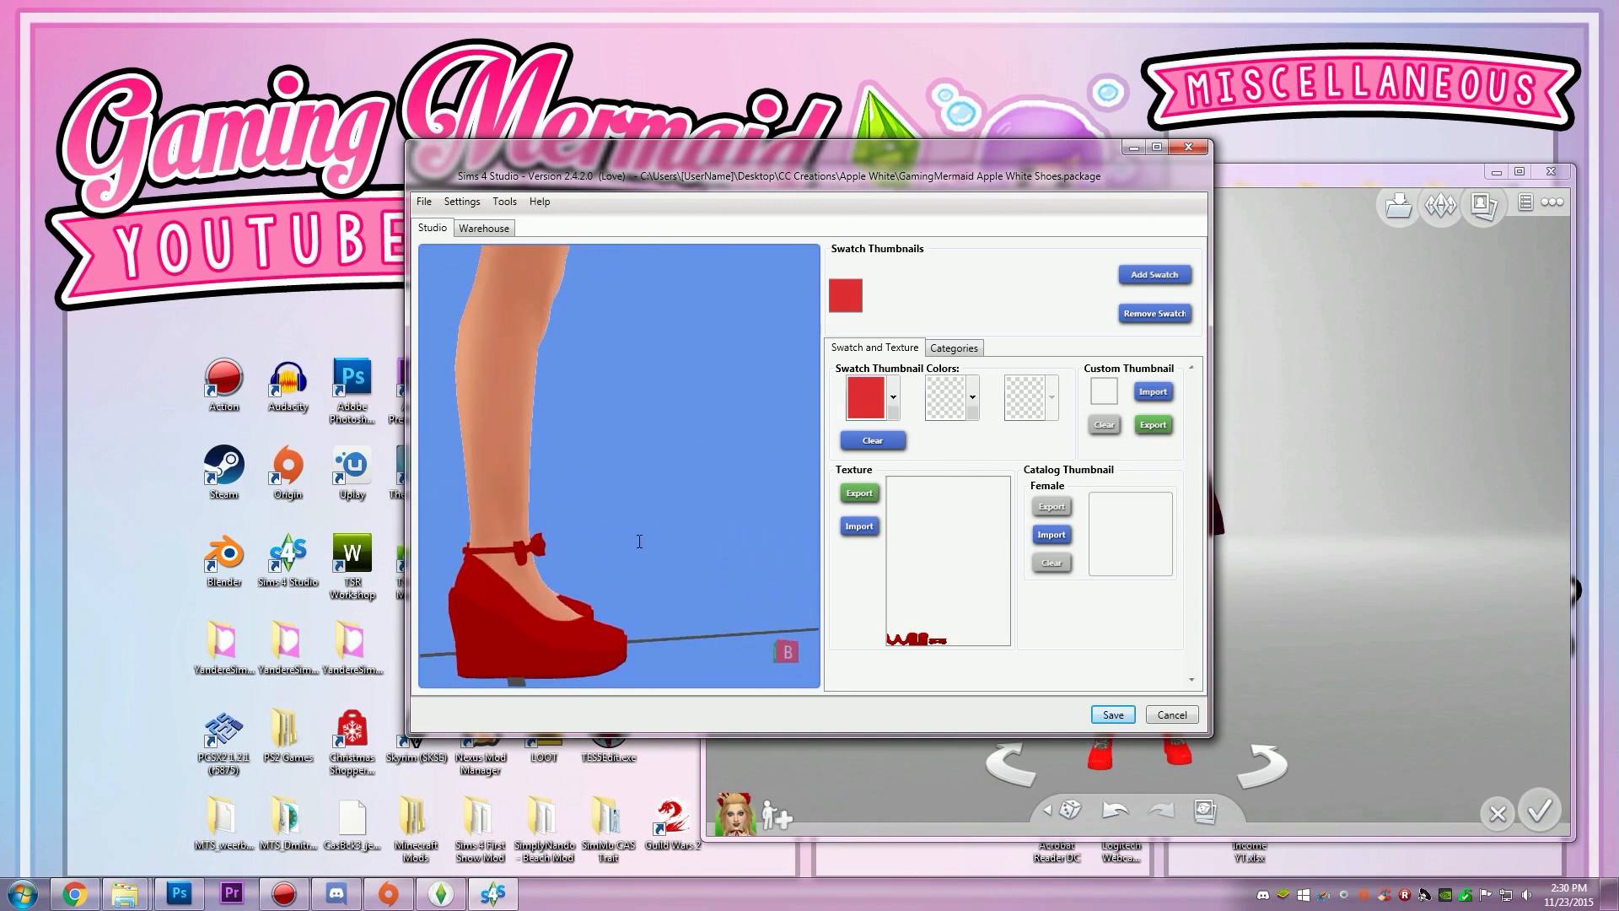
# Step: View the wedge heels from the front and export their texture as apple white shoes.dds in the Apple White folder, replacing the existing file
pyautogui.moveTo(639, 541); pyautogui.dragTo(547, 560, button='right')
pyautogui.moveTo(675, 482); pyautogui.dragTo(618, 474, button='right')
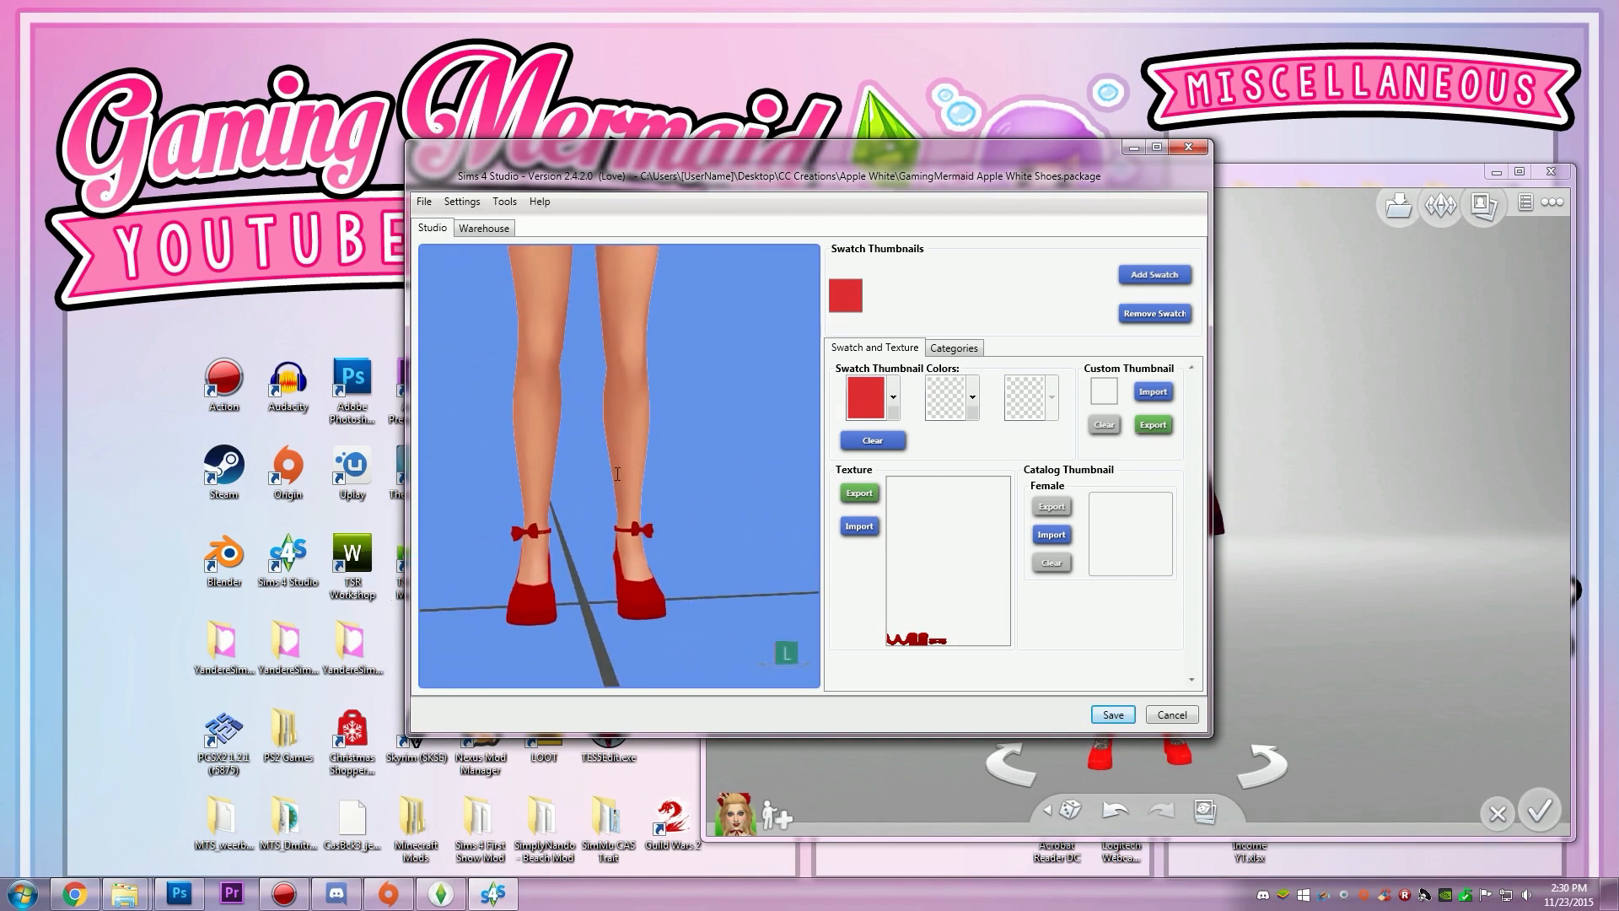
pyautogui.click(860, 493)
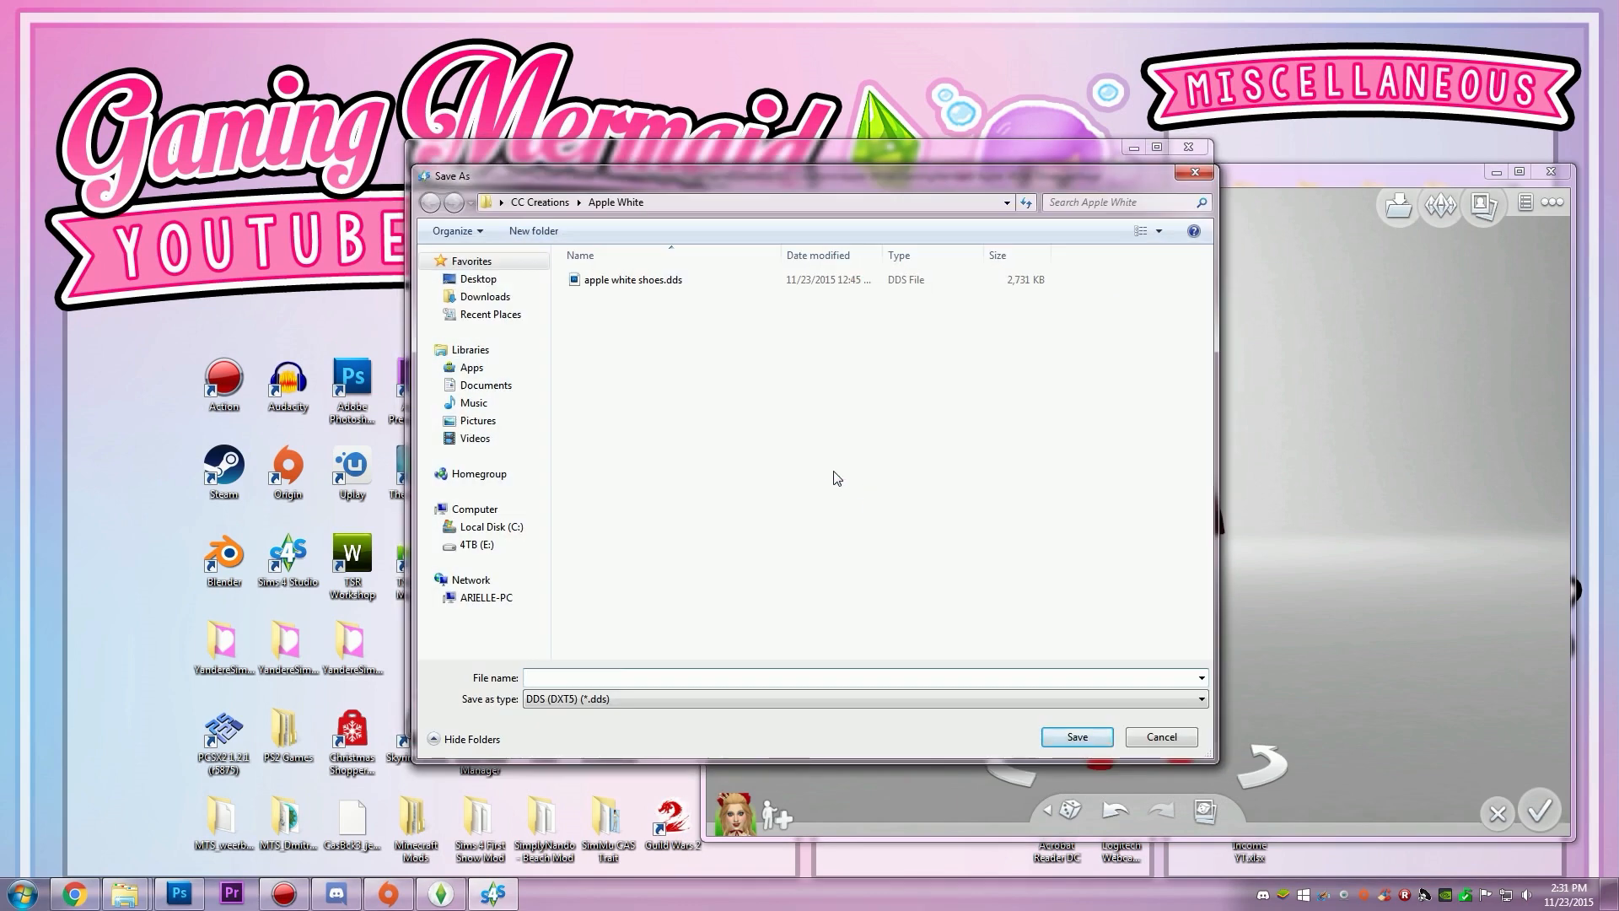
pyautogui.write('a')
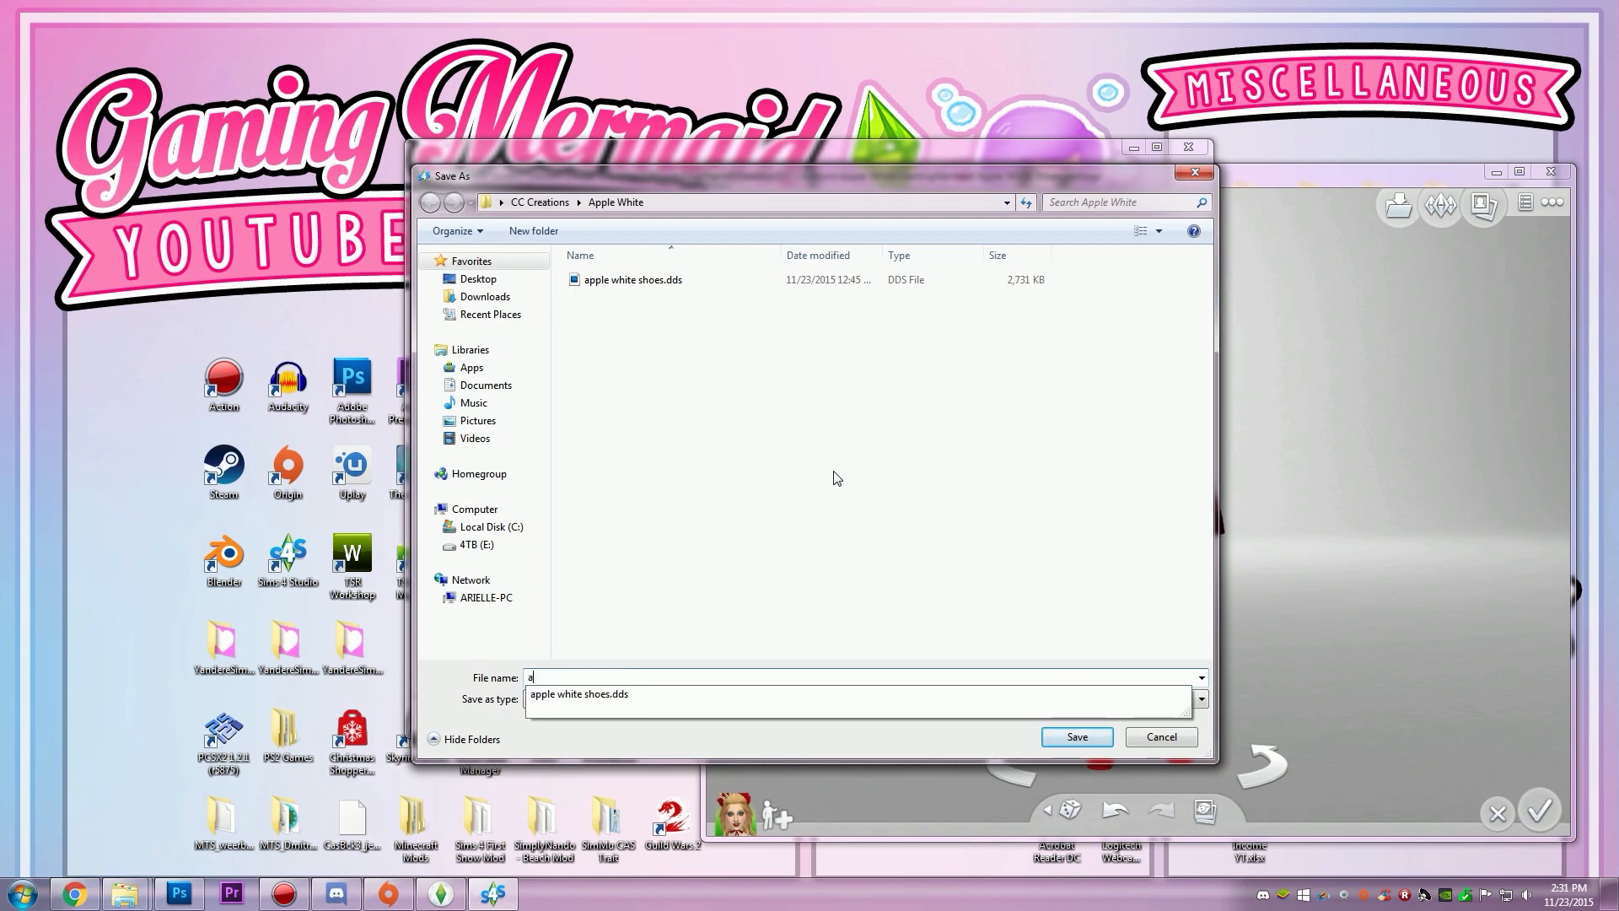
pyautogui.write('pple white sh')
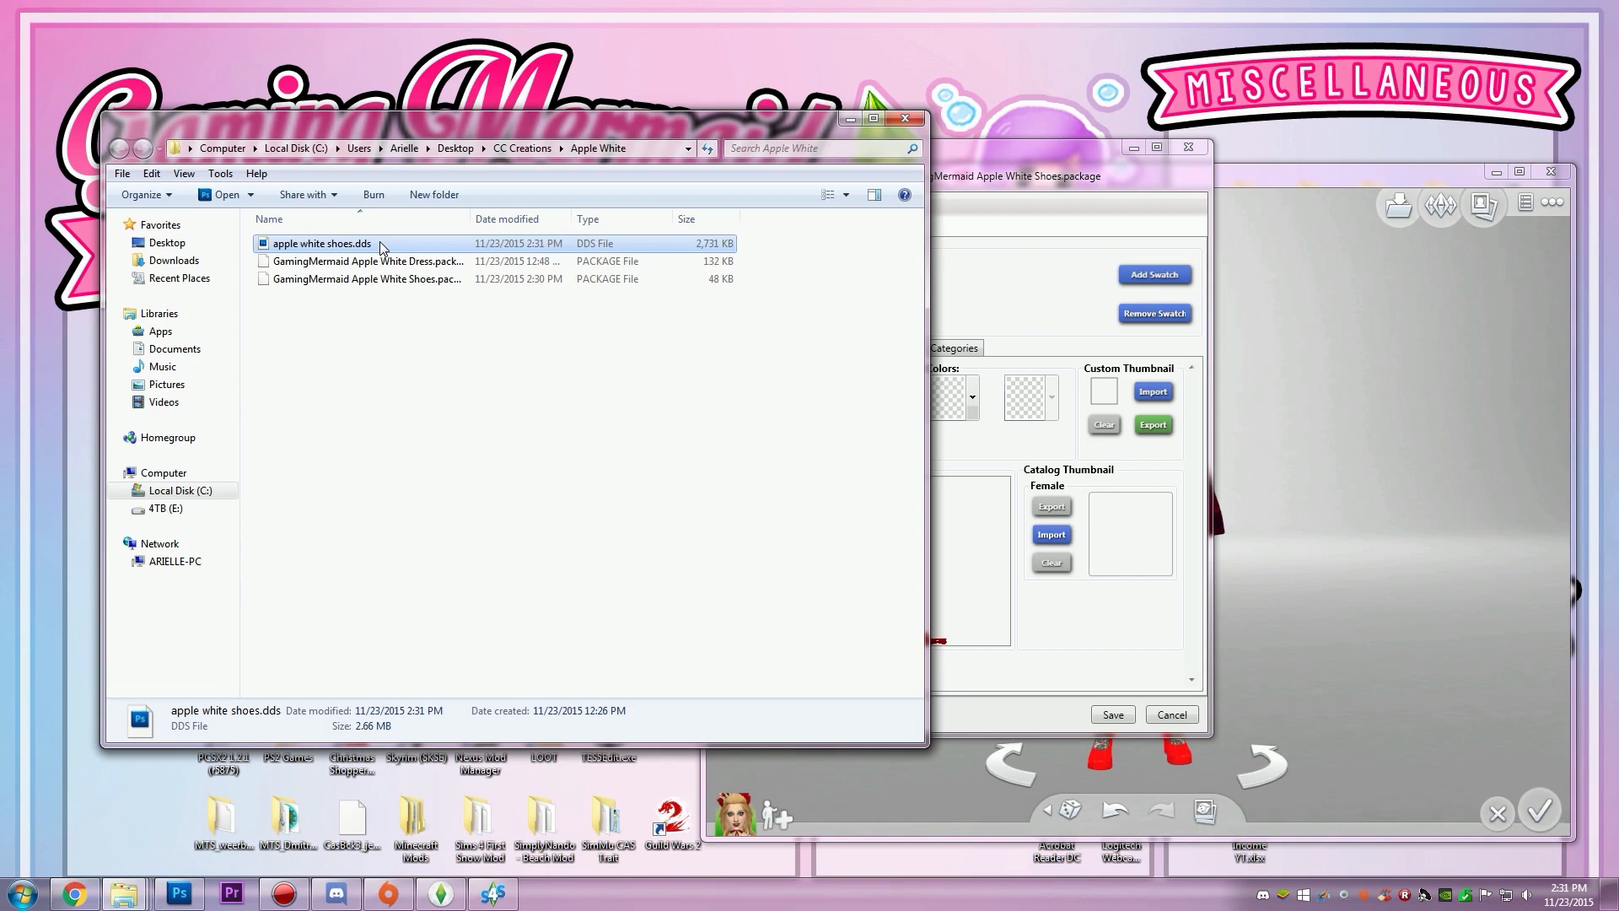
# Step: Open apple white shoes.dds in Photoshop using the default sizes and zoom in on the red shoe pieces
pyautogui.doubleClick(379, 245)
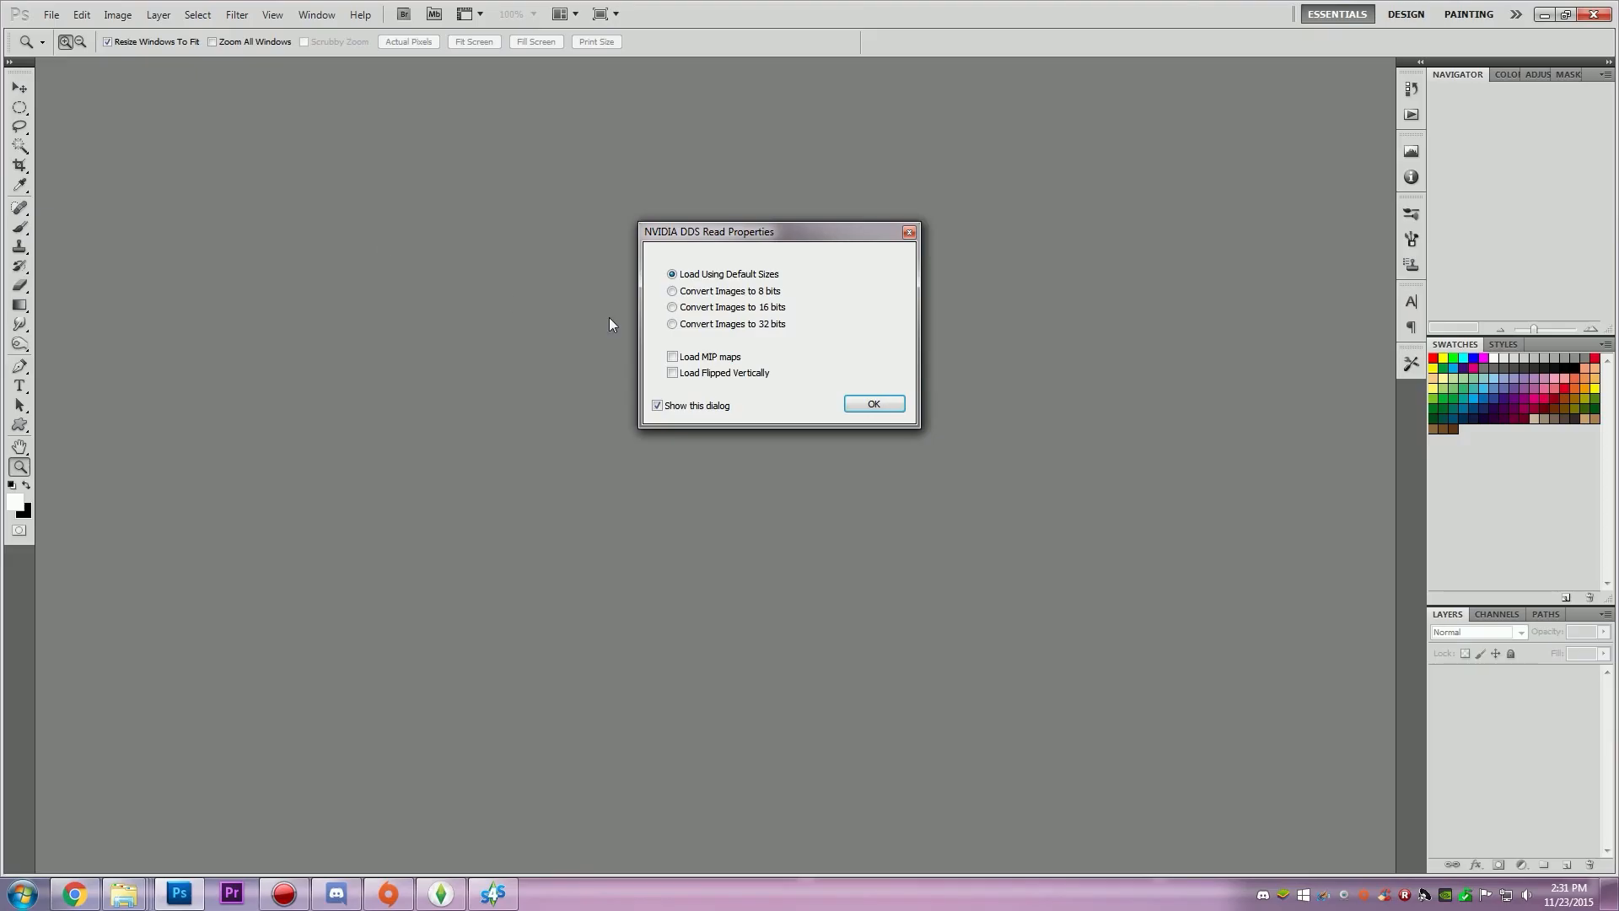
pyautogui.click(873, 404)
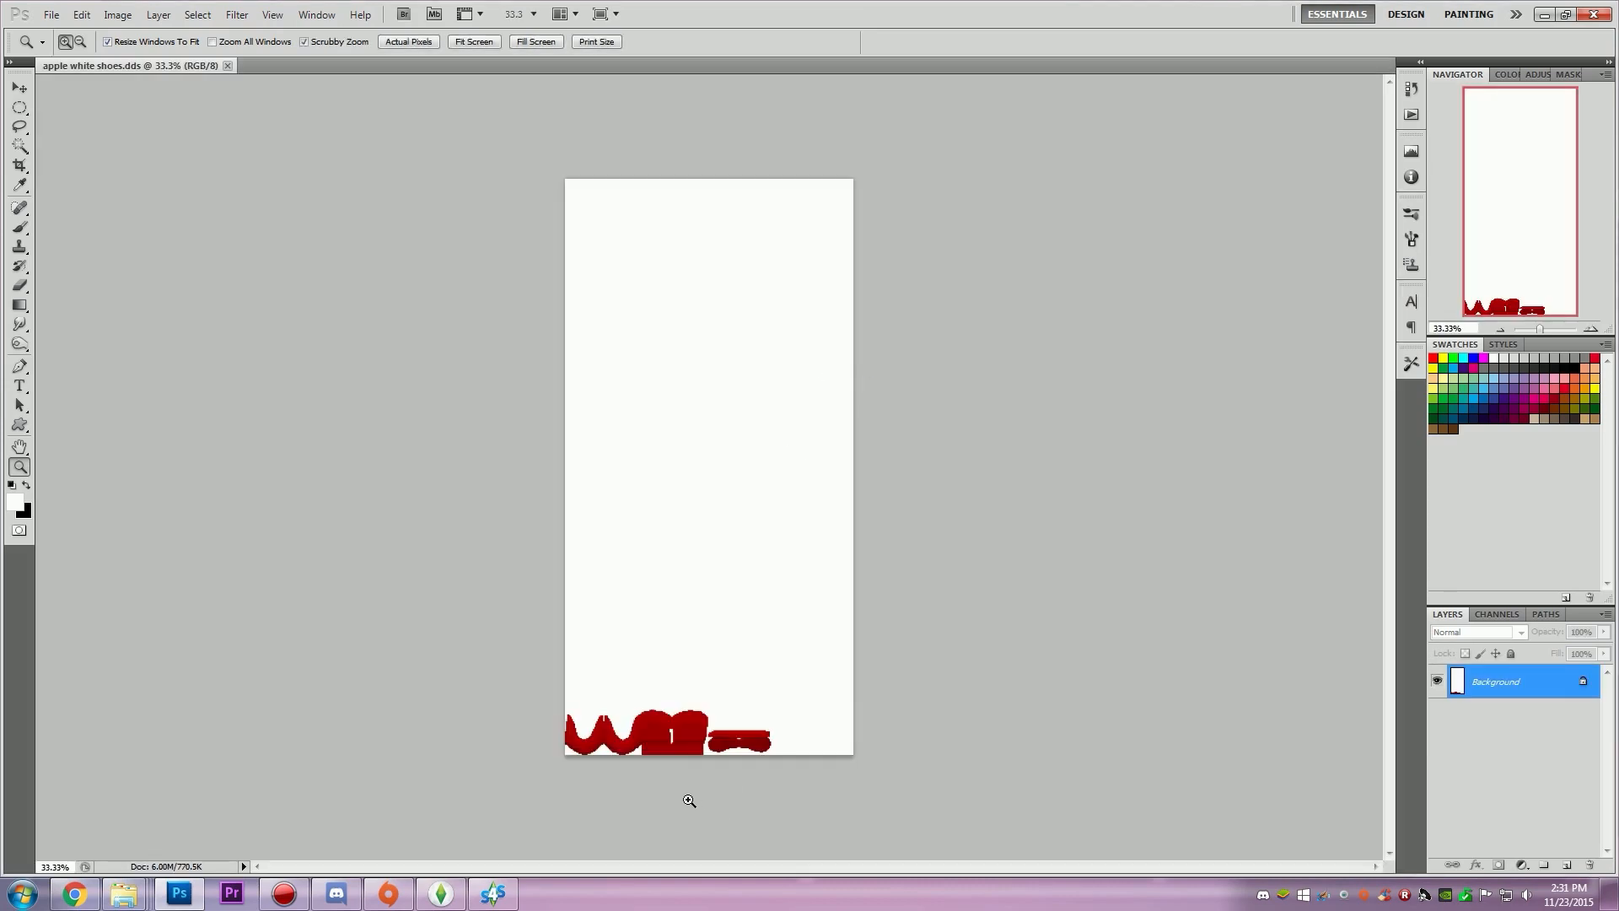
pyautogui.moveTo(686, 798); pyautogui.dragTo(744, 822)
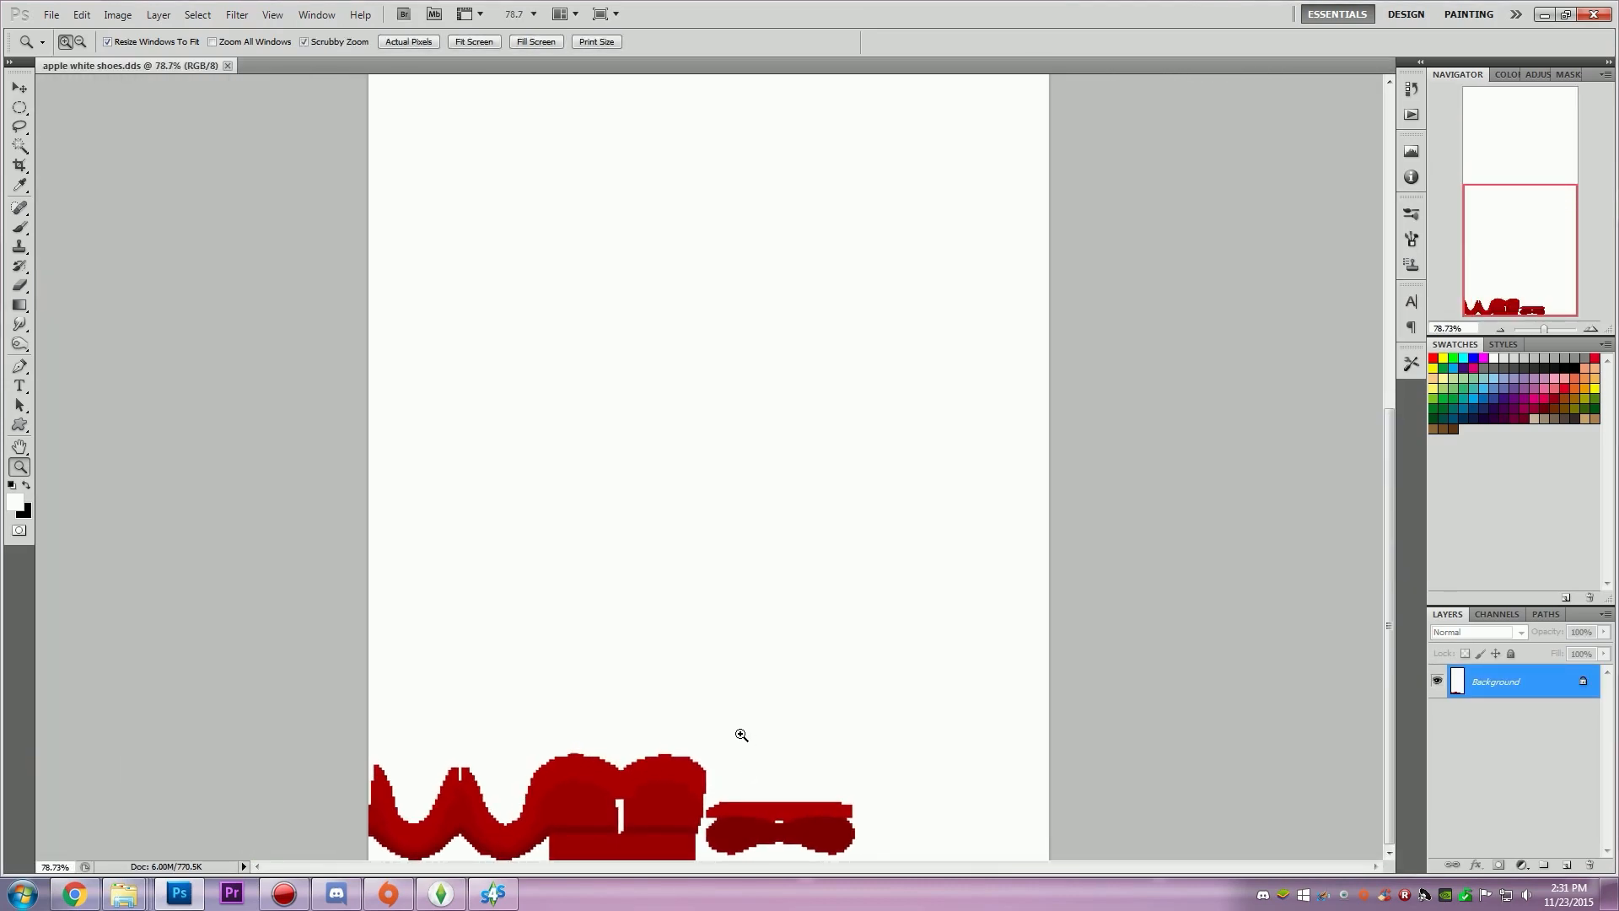
# Step: Inspect the texture's Alpha 1 channel as an overlay on the red shoe pieces and hide it again
pyautogui.click(1496, 614)
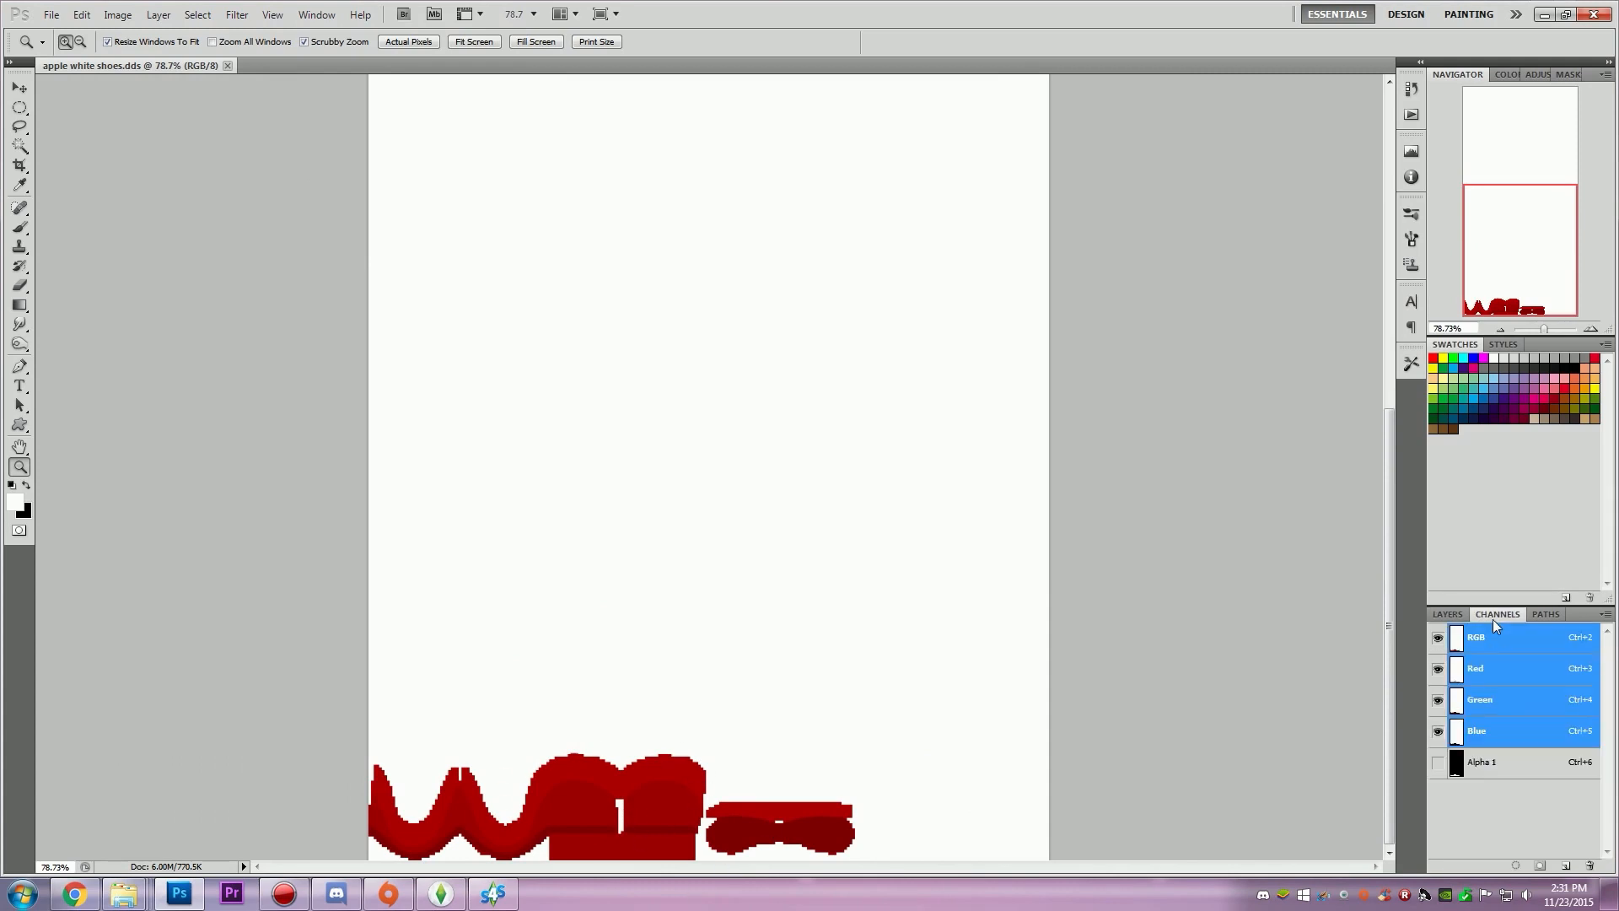
pyautogui.click(1437, 762)
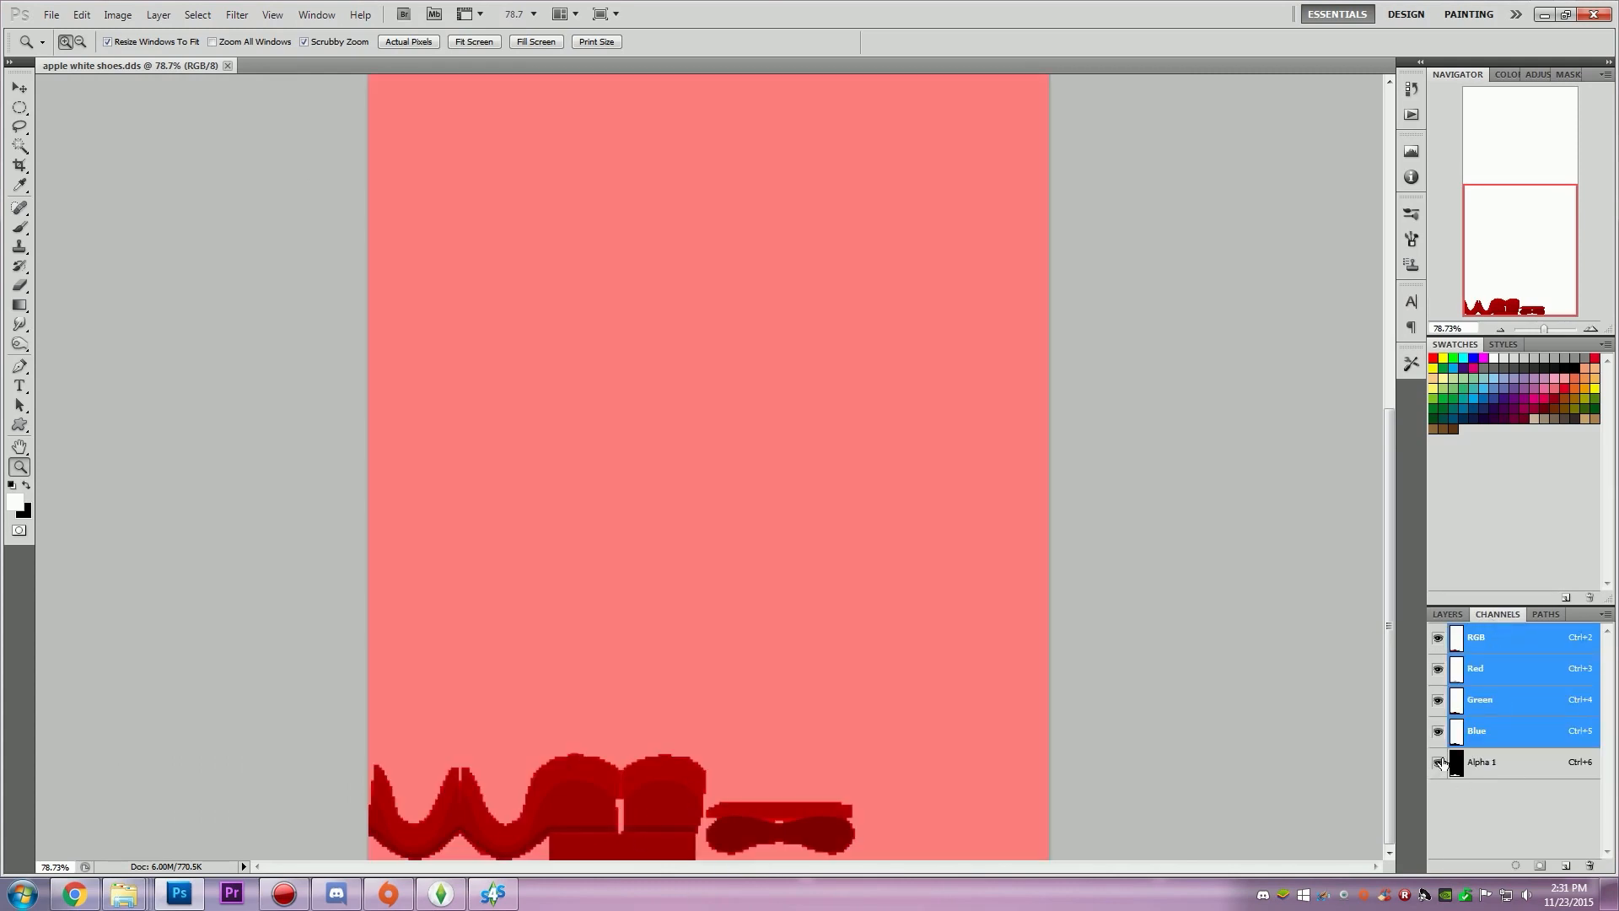
pyautogui.click(1508, 764)
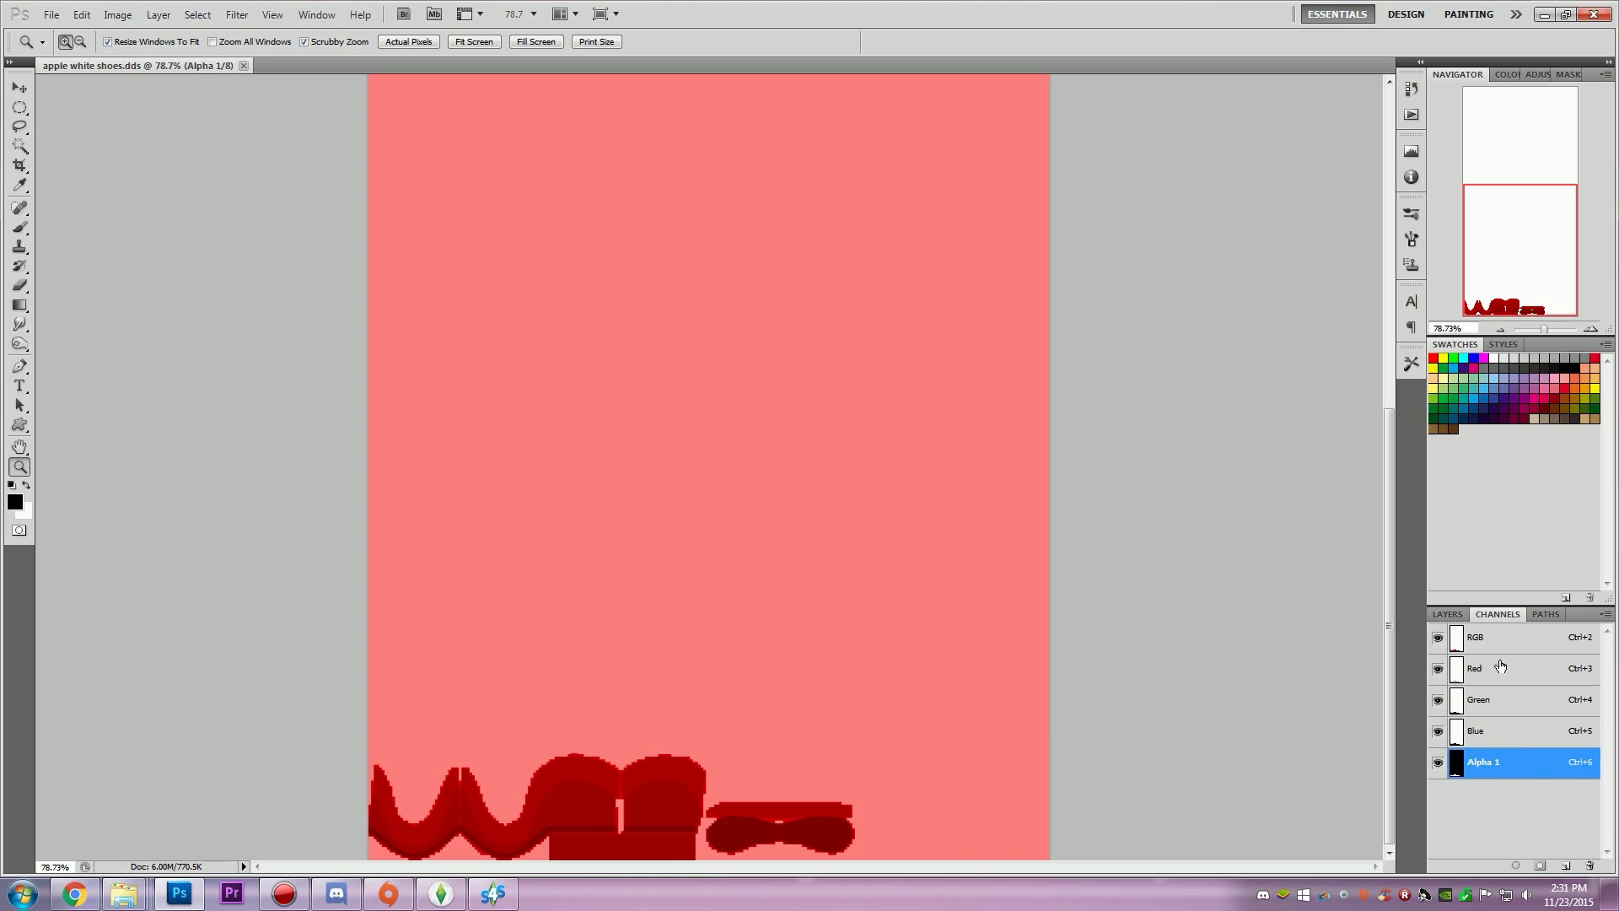
pyautogui.click(1517, 768)
pyautogui.click(1439, 641)
pyautogui.click(1460, 613)
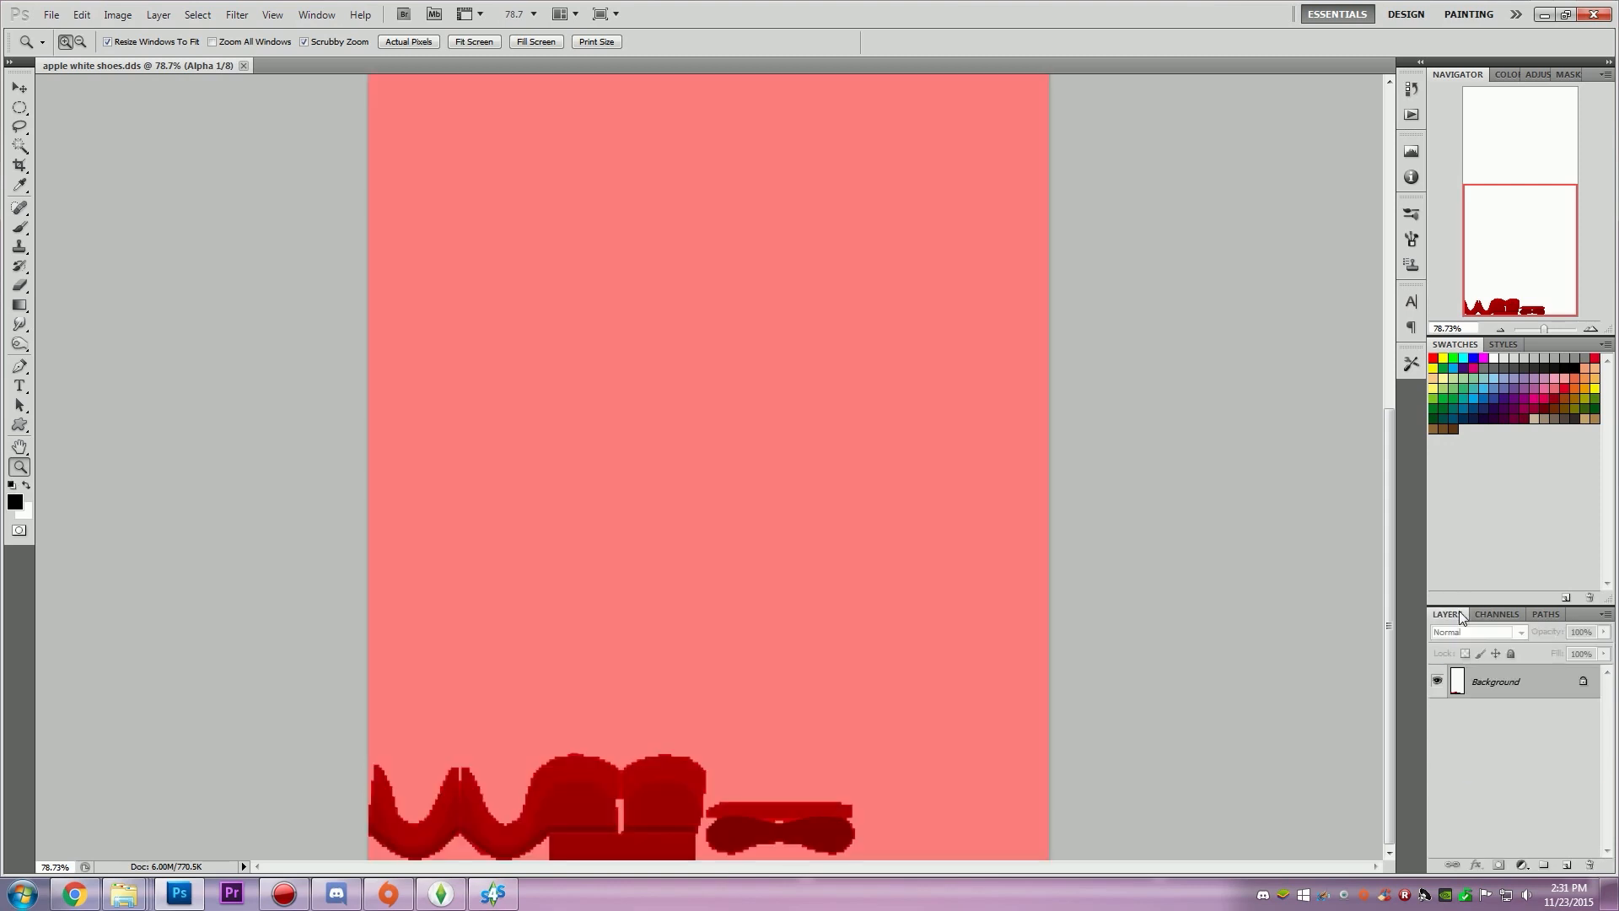
pyautogui.click(1495, 614)
pyautogui.click(1437, 762)
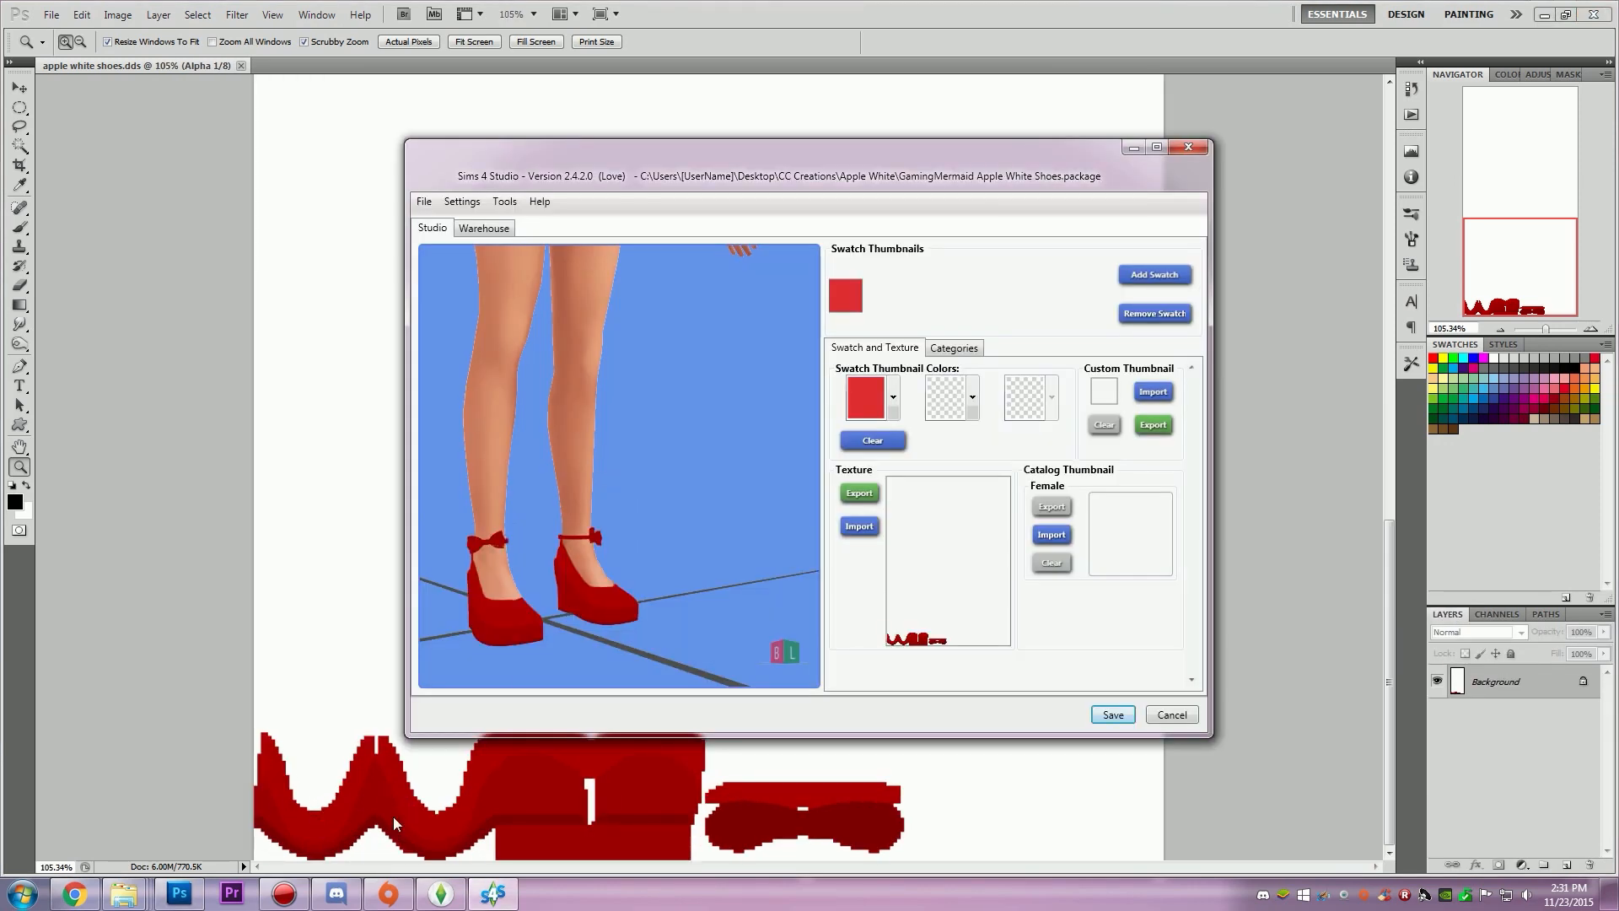
# Step: Switch to Sims 4 Studio and examine the wedge heels from the side and front, comparing them with the texture pieces
pyautogui.moveTo(615, 463); pyautogui.dragTo(550, 621)
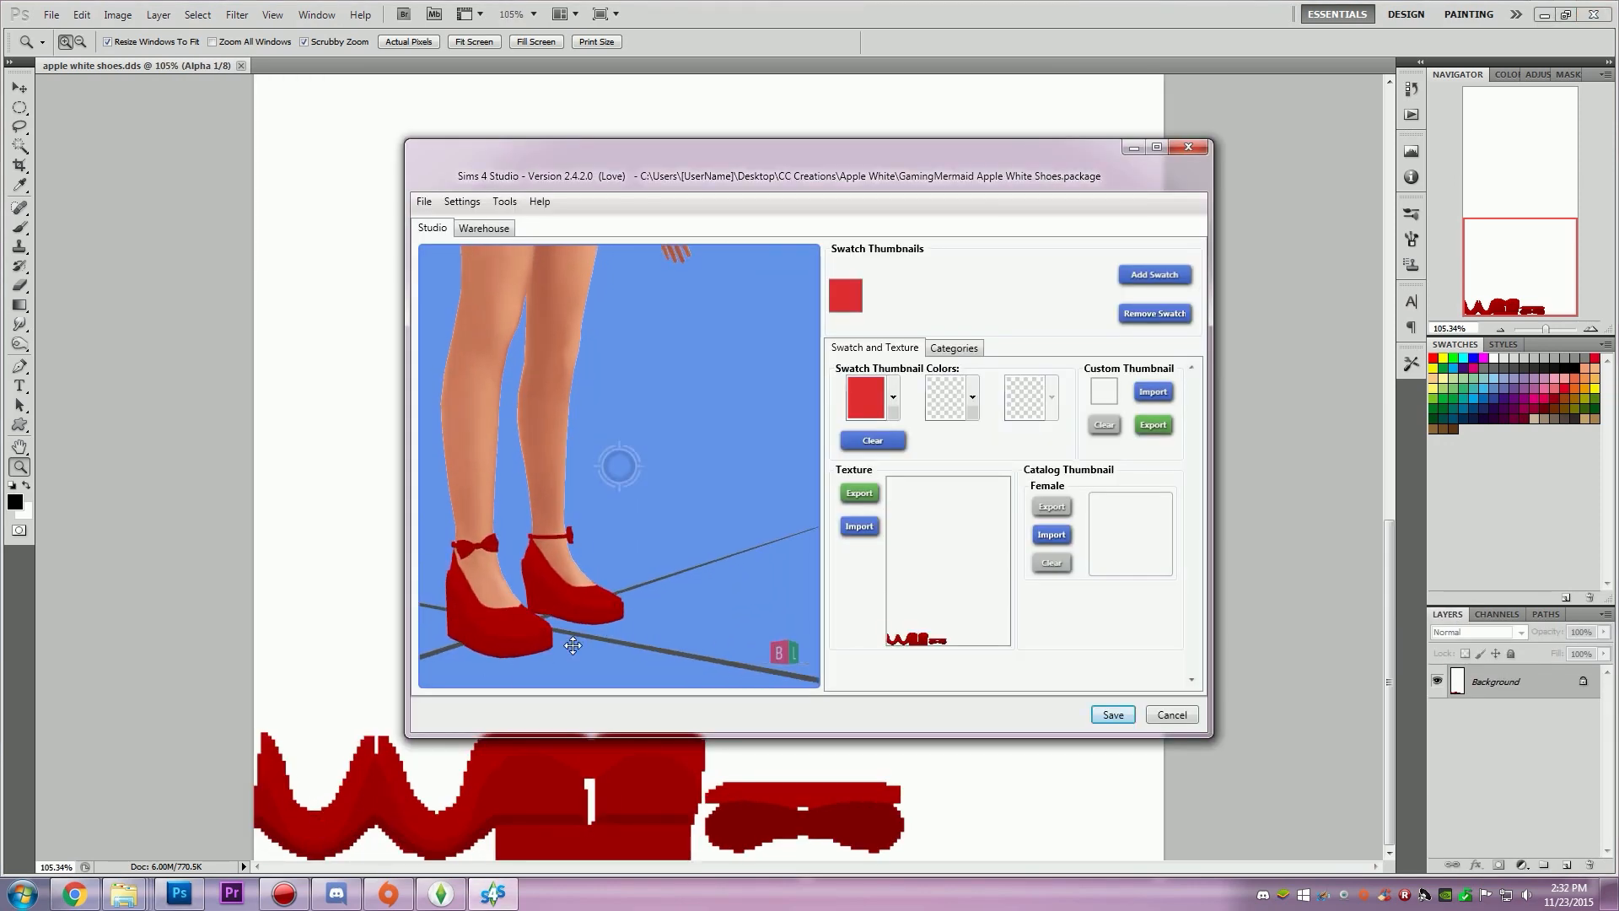
pyautogui.moveTo(571, 644); pyautogui.dragTo(697, 640, button='right')
pyautogui.moveTo(611, 597); pyautogui.dragTo(733, 568, button='right')
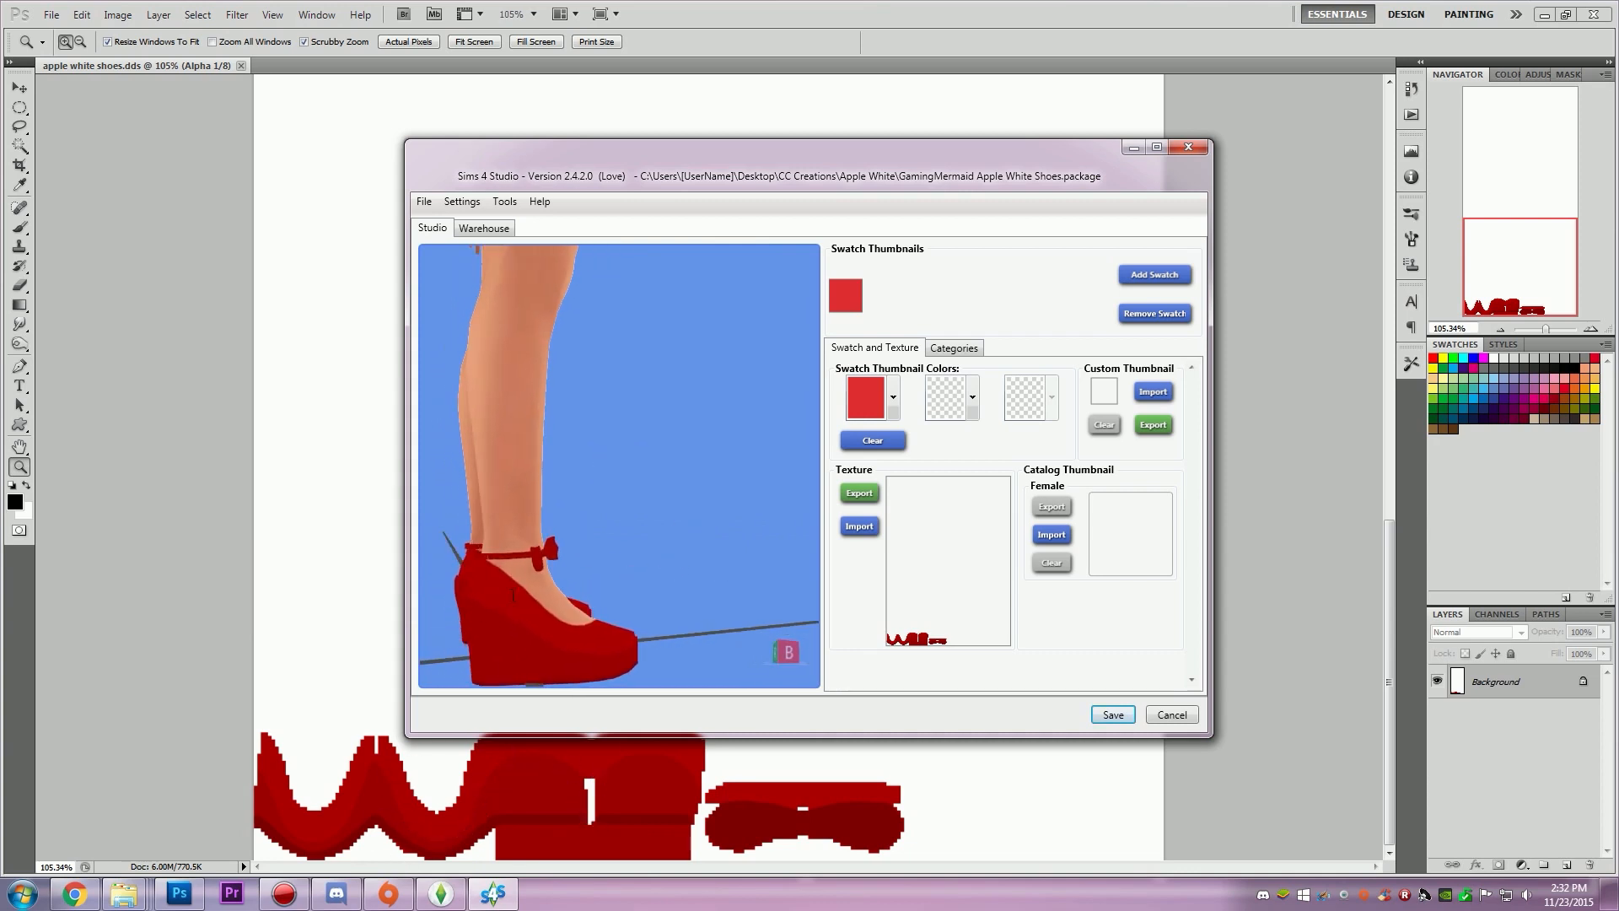
pyautogui.moveTo(710, 587); pyautogui.dragTo(671, 583, button='right')
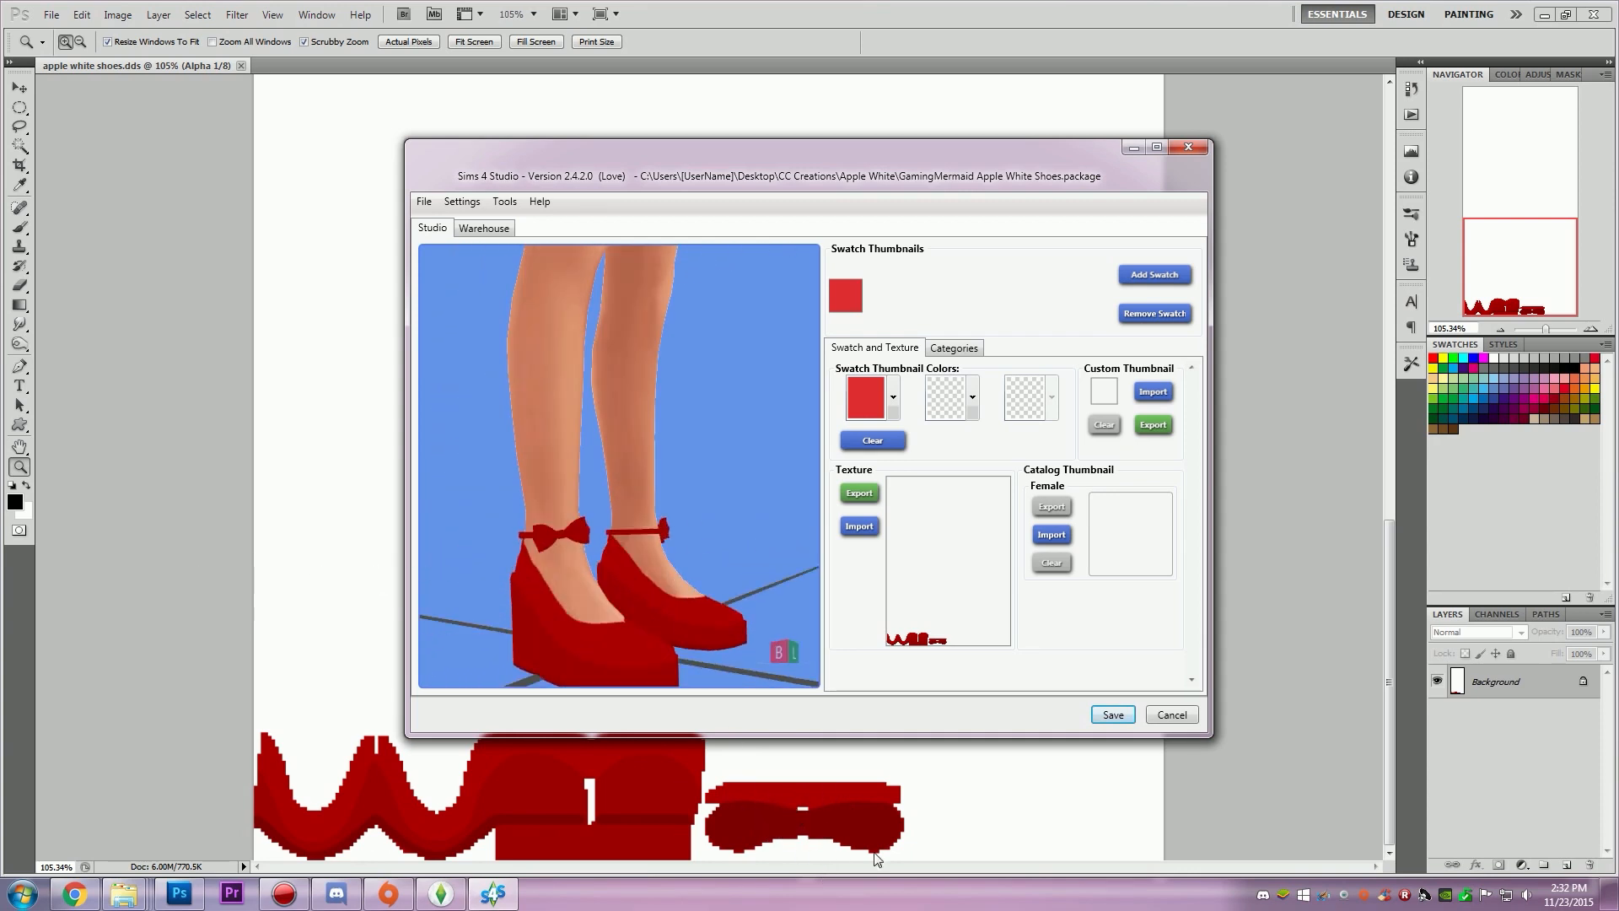
pyautogui.moveTo(628, 600); pyautogui.dragTo(579, 683, button='right')
pyautogui.click(1134, 149)
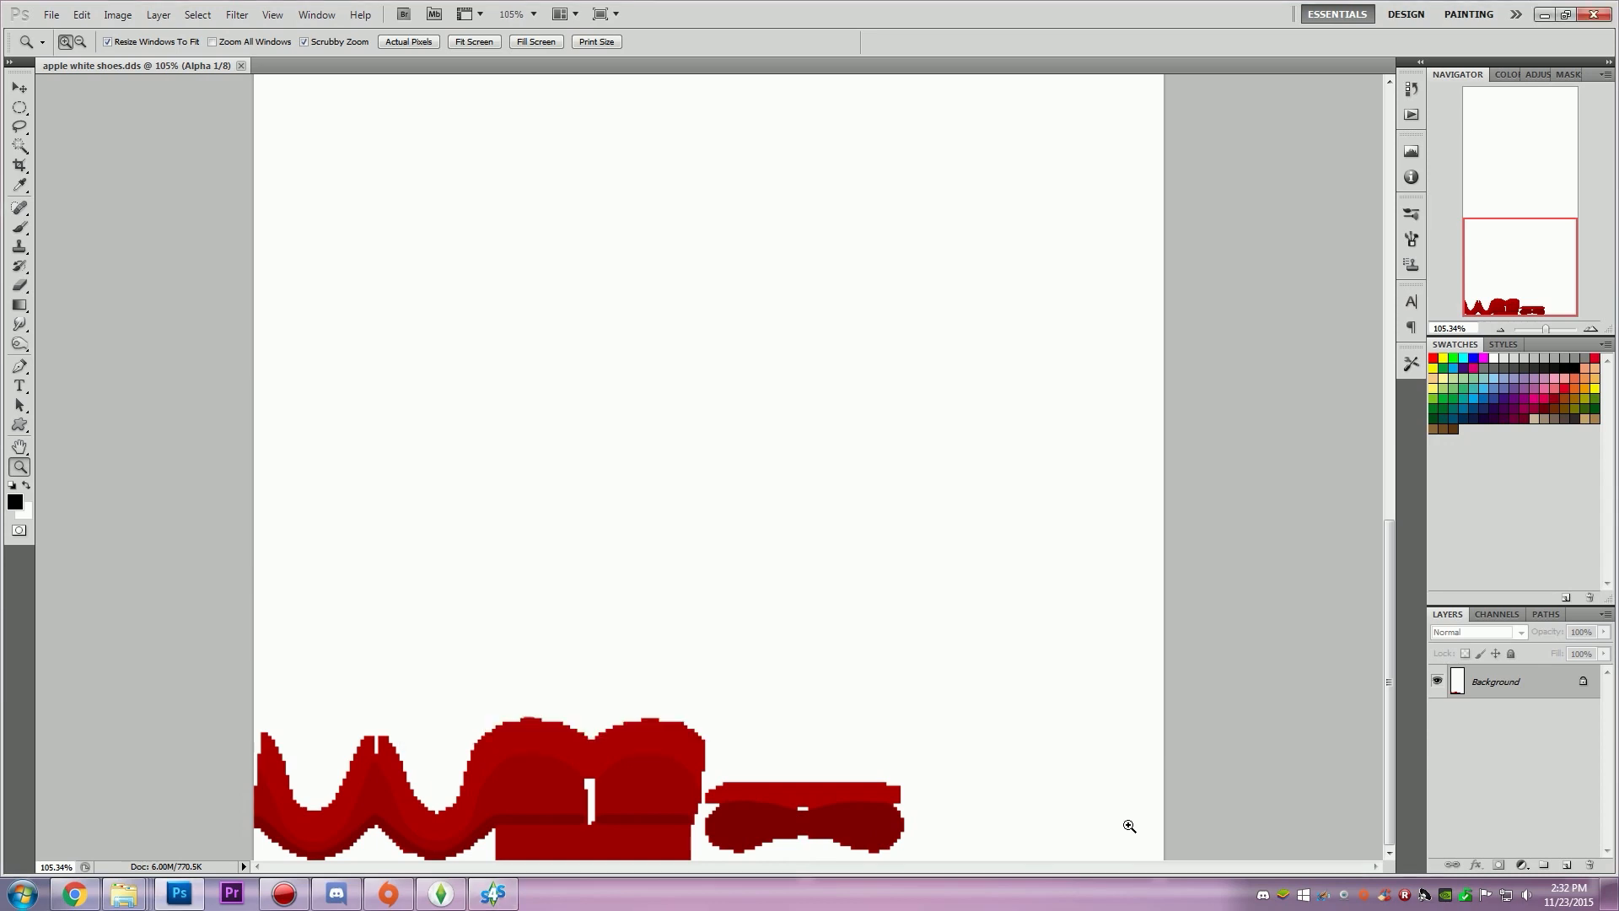
# Step: Add a new layer above the shoe texture and choose light orange as the foreground color
pyautogui.click(879, 834)
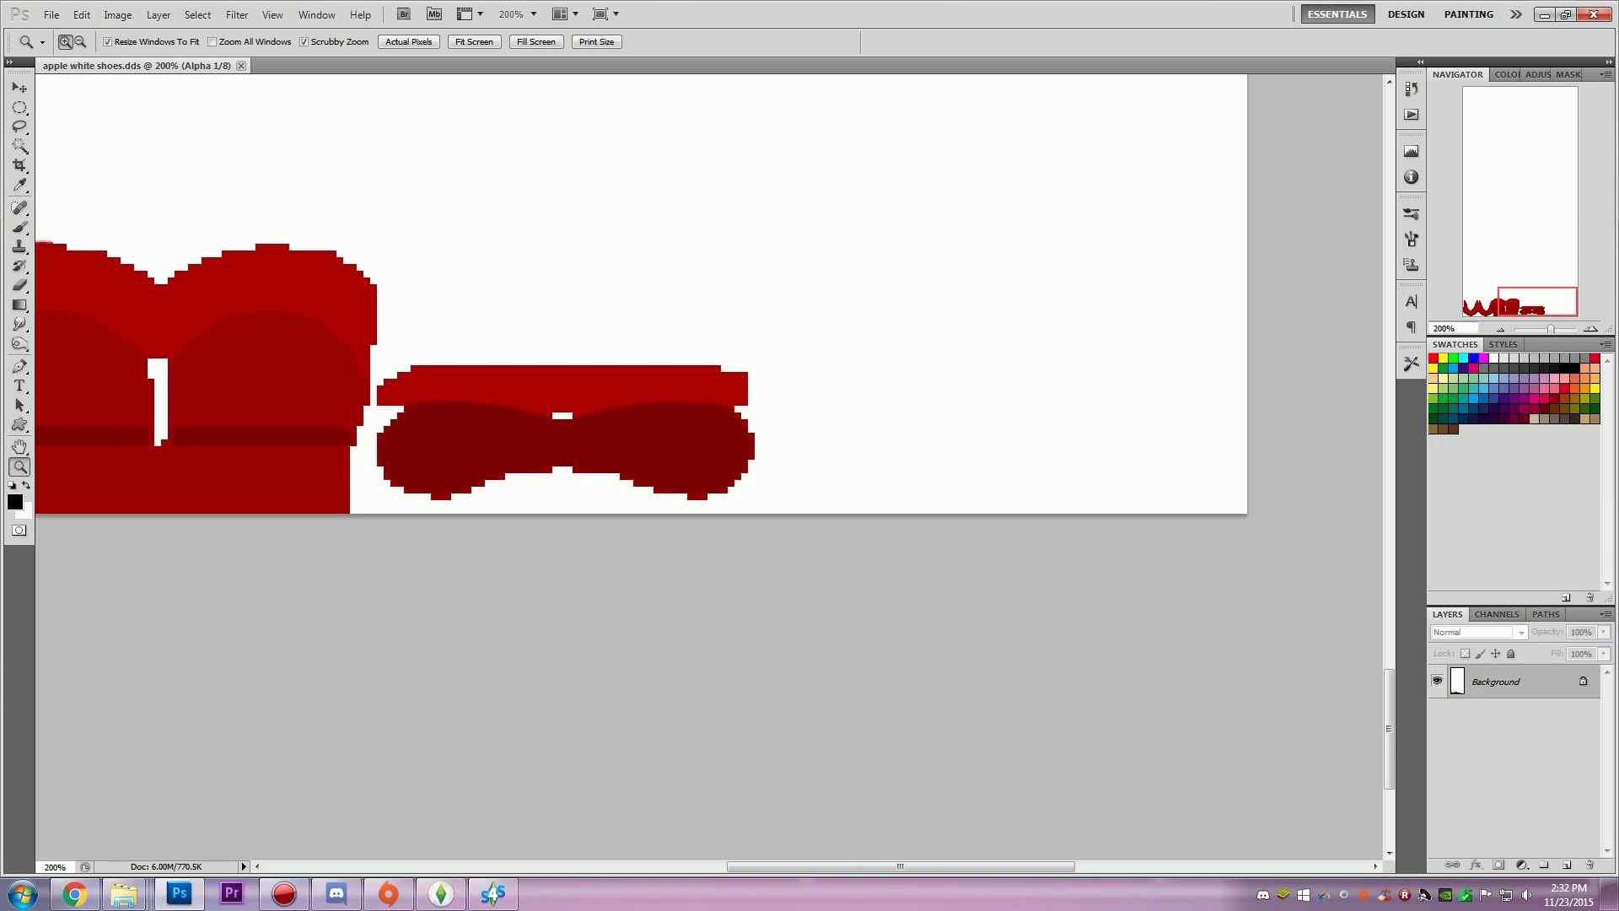
pyautogui.click(1565, 865)
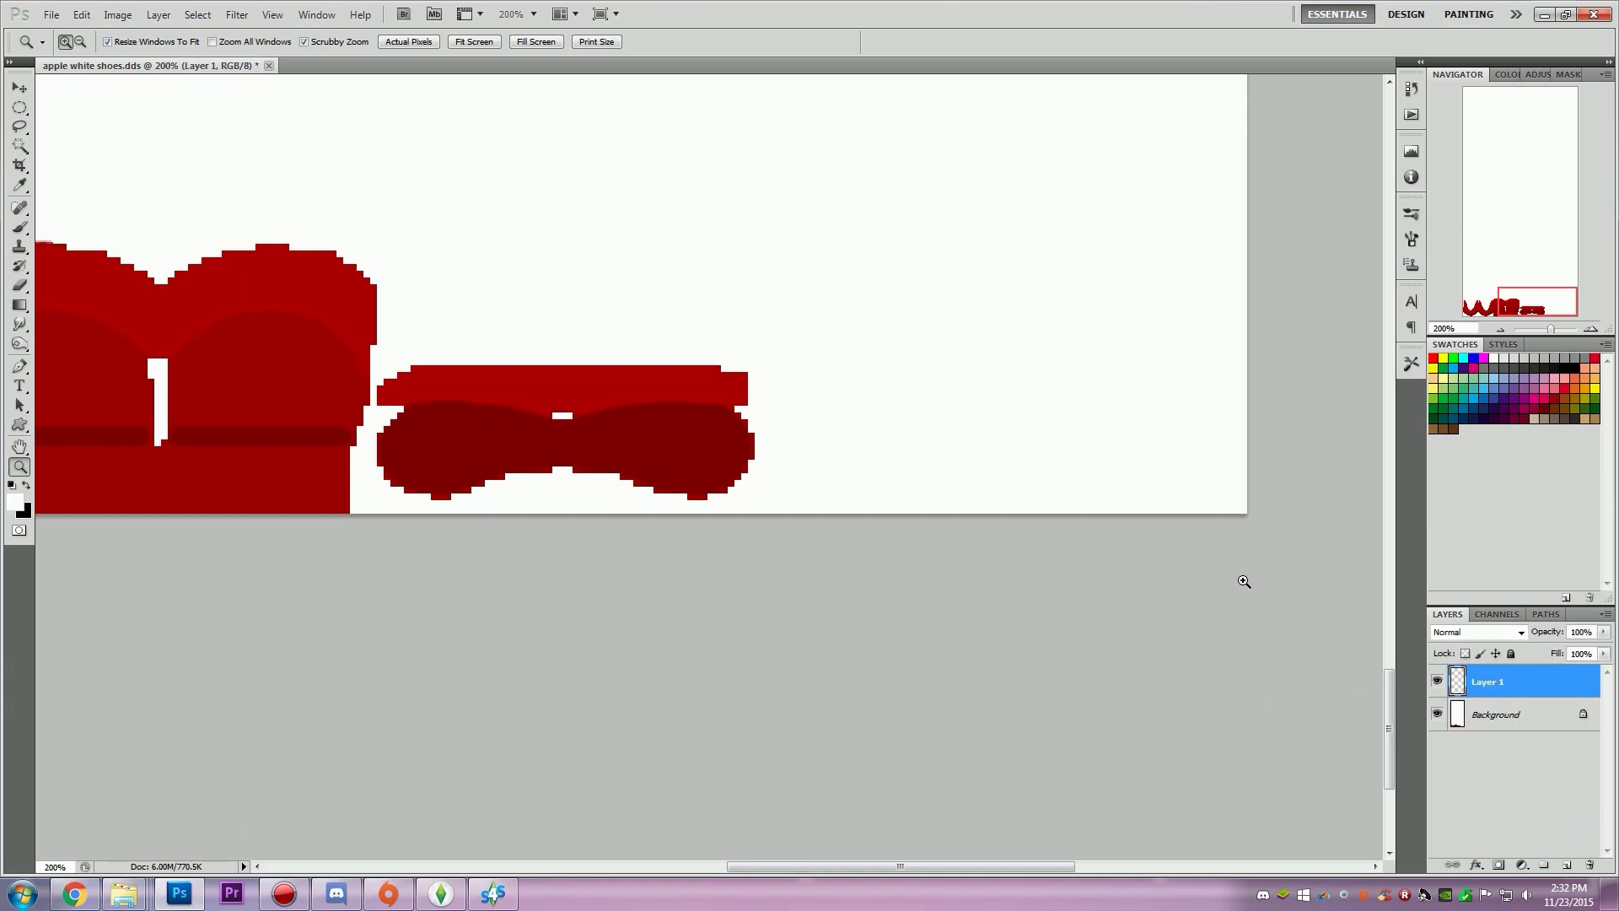
pyautogui.click(1594, 369)
pyautogui.press('b')
# Step: Select the separate dark red bow-shaped piece and the strip above it, fill them light orange on Layer 1, and deselect
pyautogui.hotkey('alt', '[')
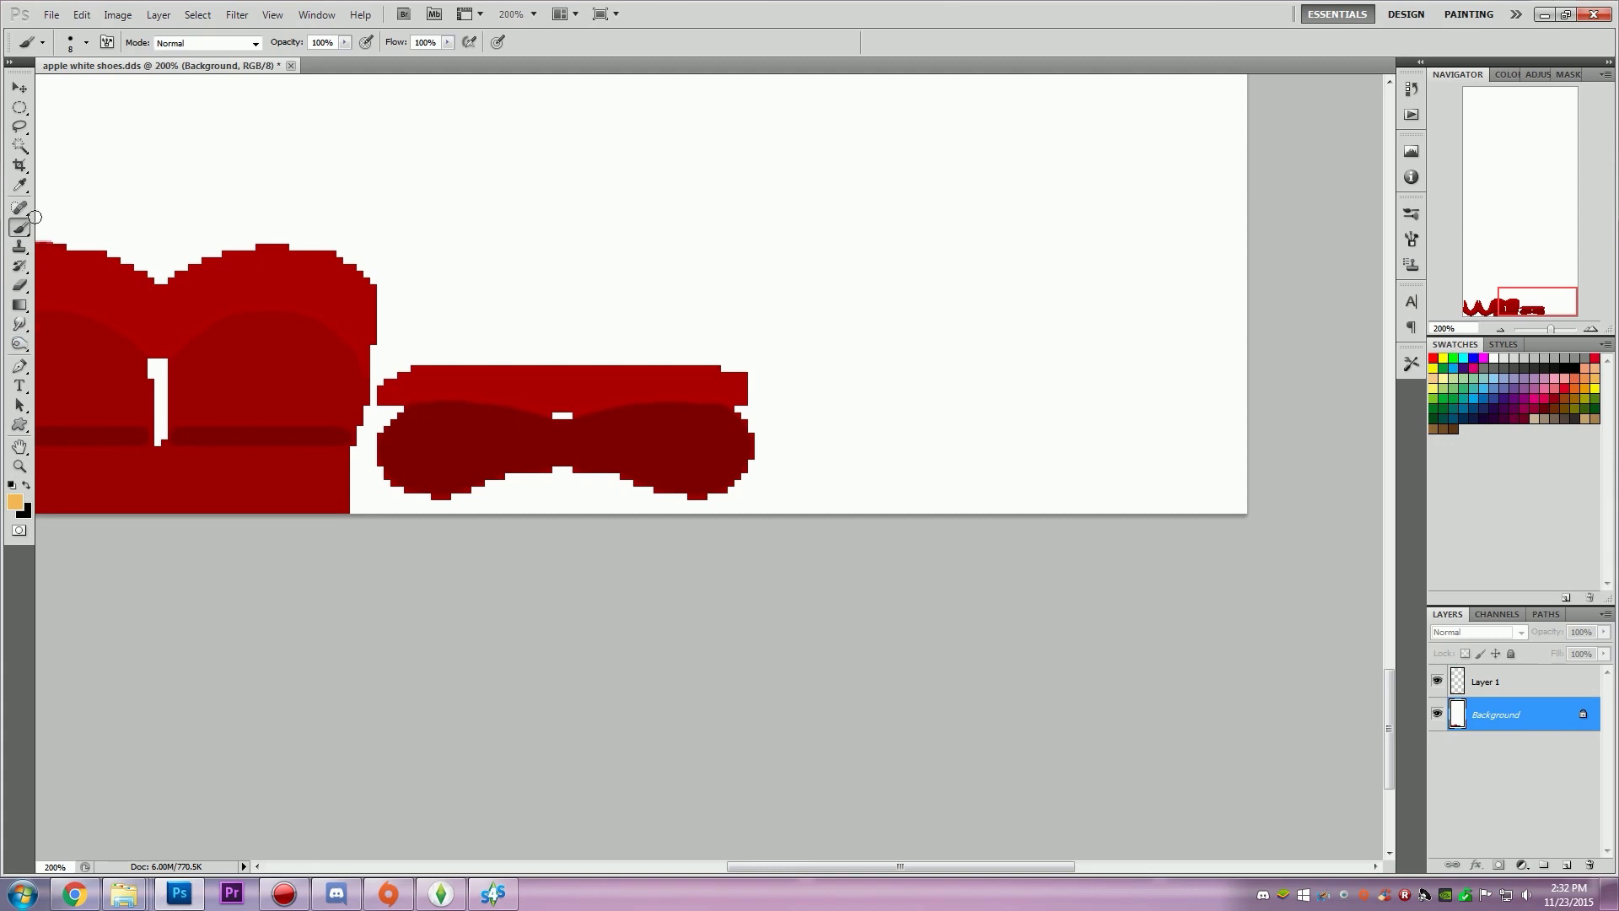
pyautogui.click(18, 148)
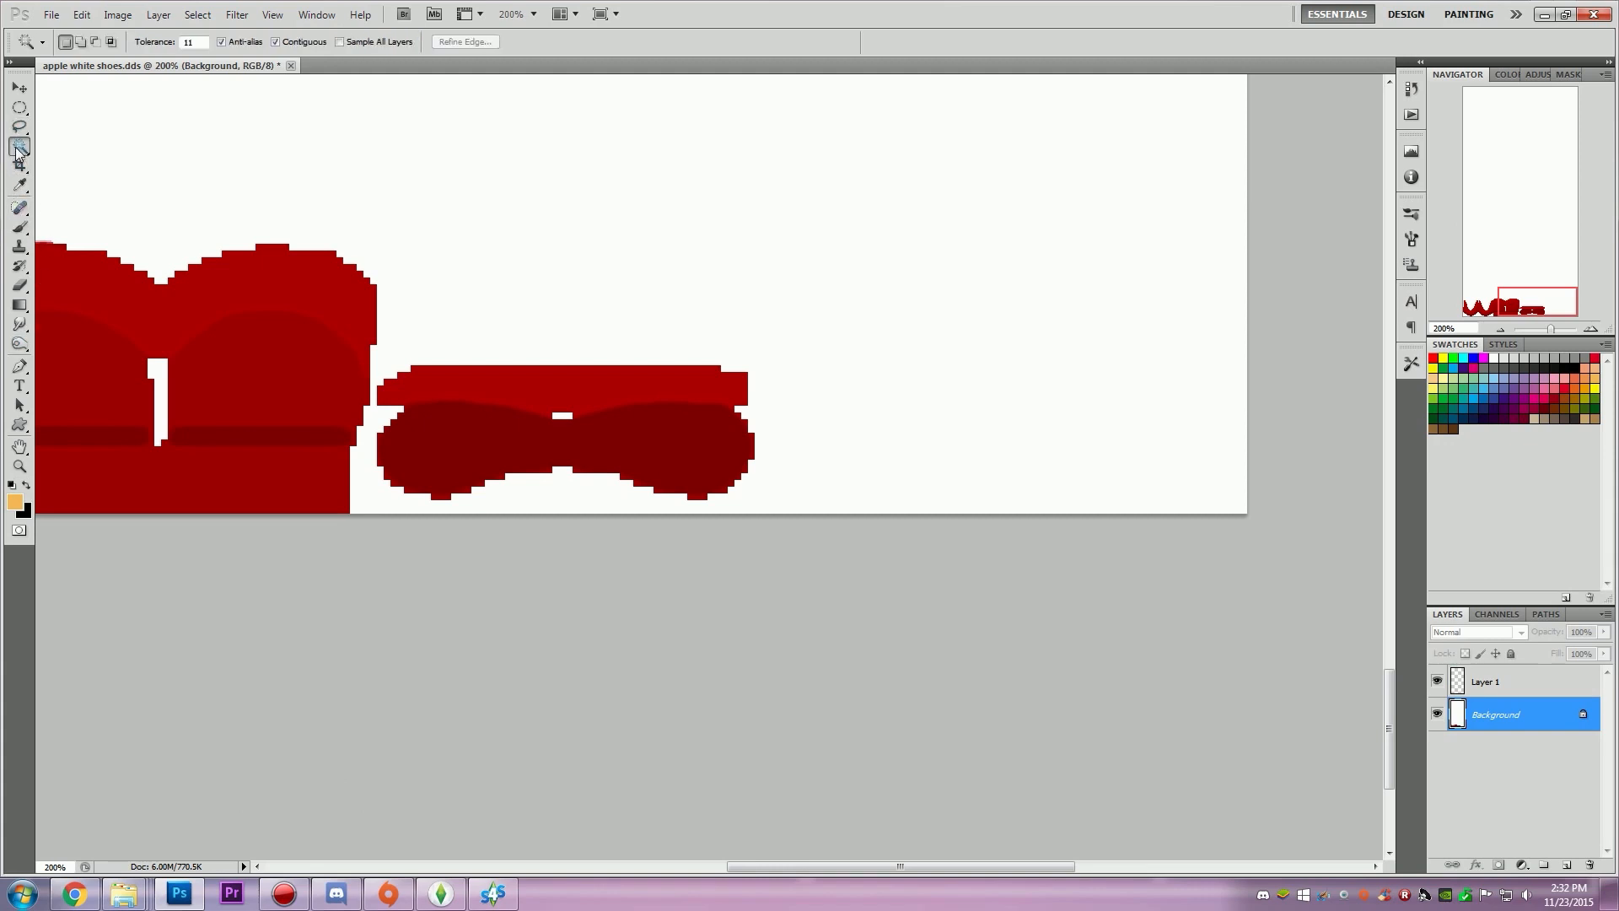
pyautogui.click(499, 449)
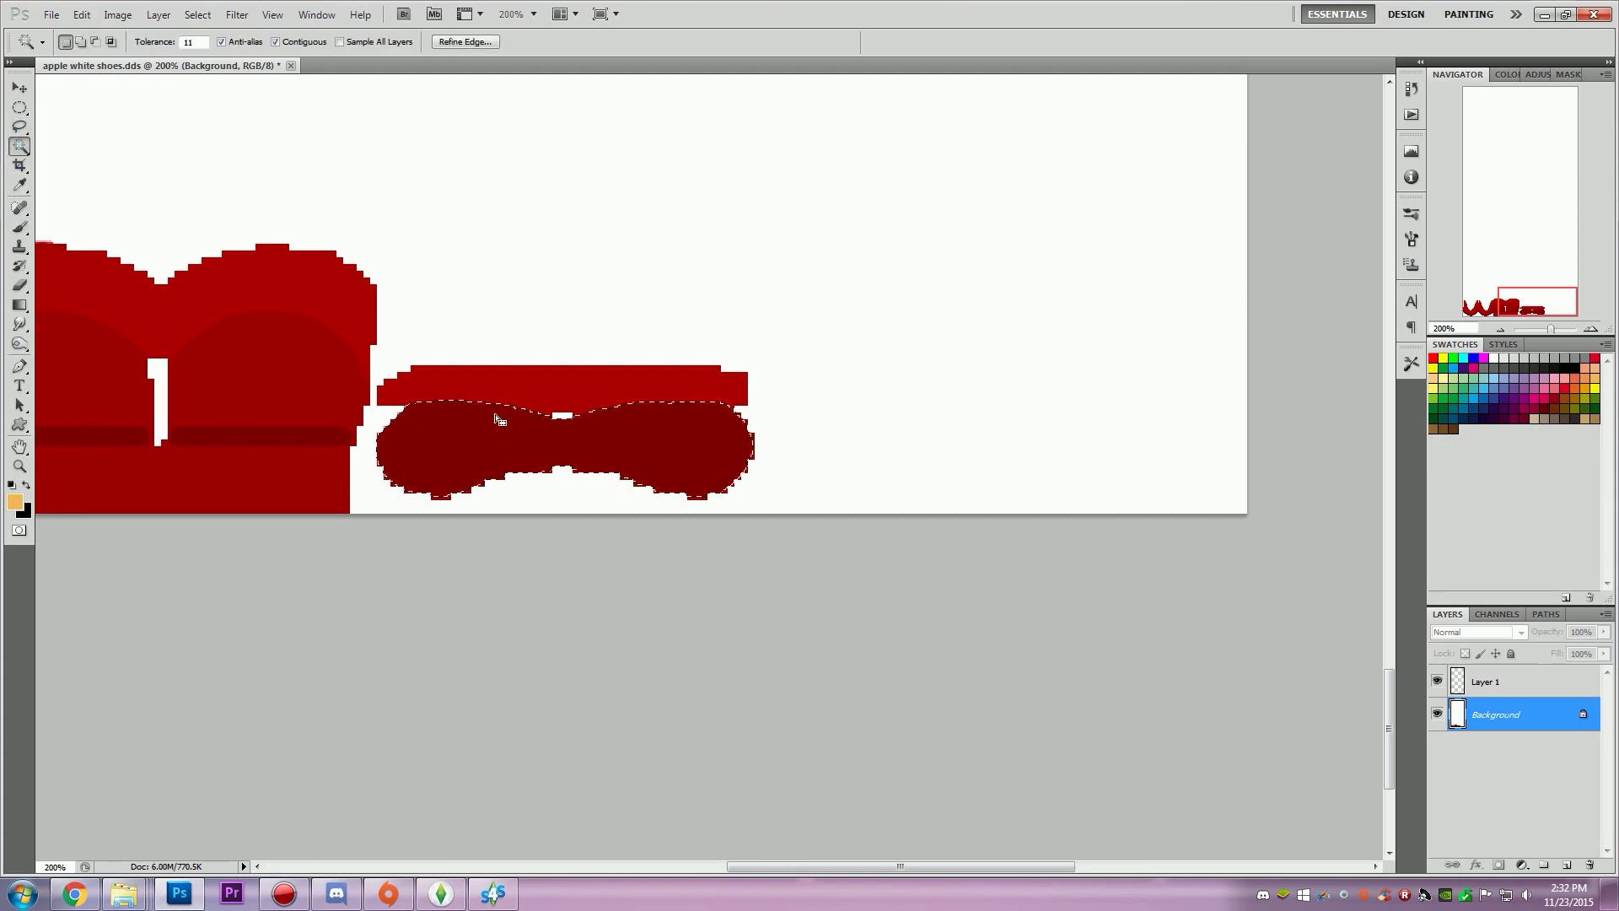
pyautogui.keyDown('shift'); pyautogui.click(509, 383); pyautogui.keyUp('shift')
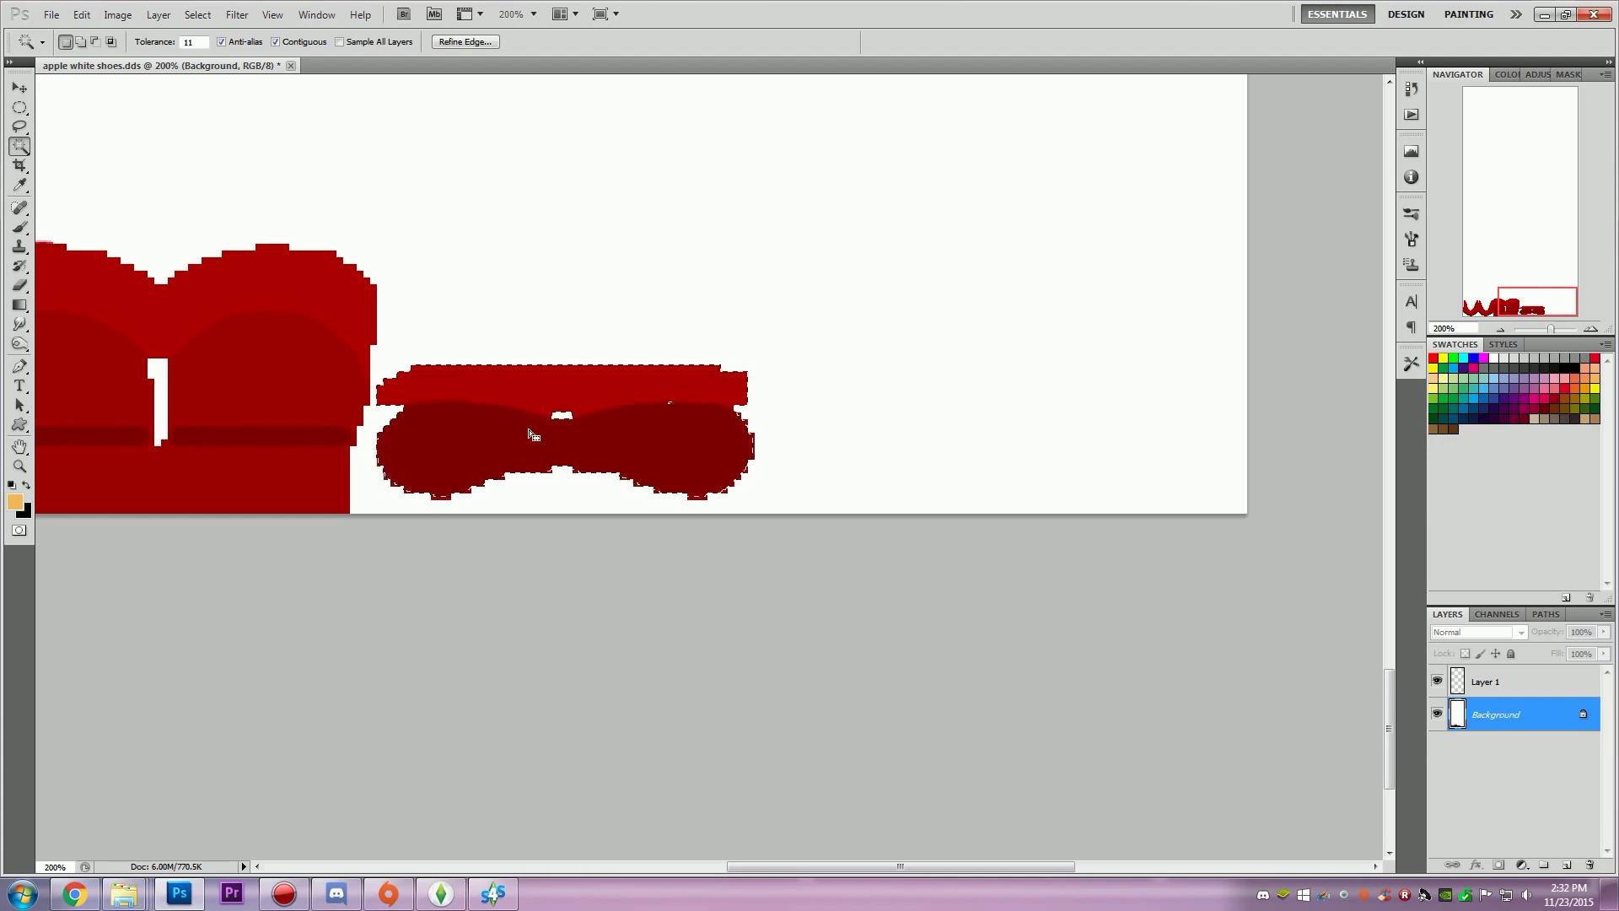
pyautogui.keyDown('shift'); pyautogui.click(667, 403); pyautogui.keyUp('shift')
pyautogui.click(1510, 681)
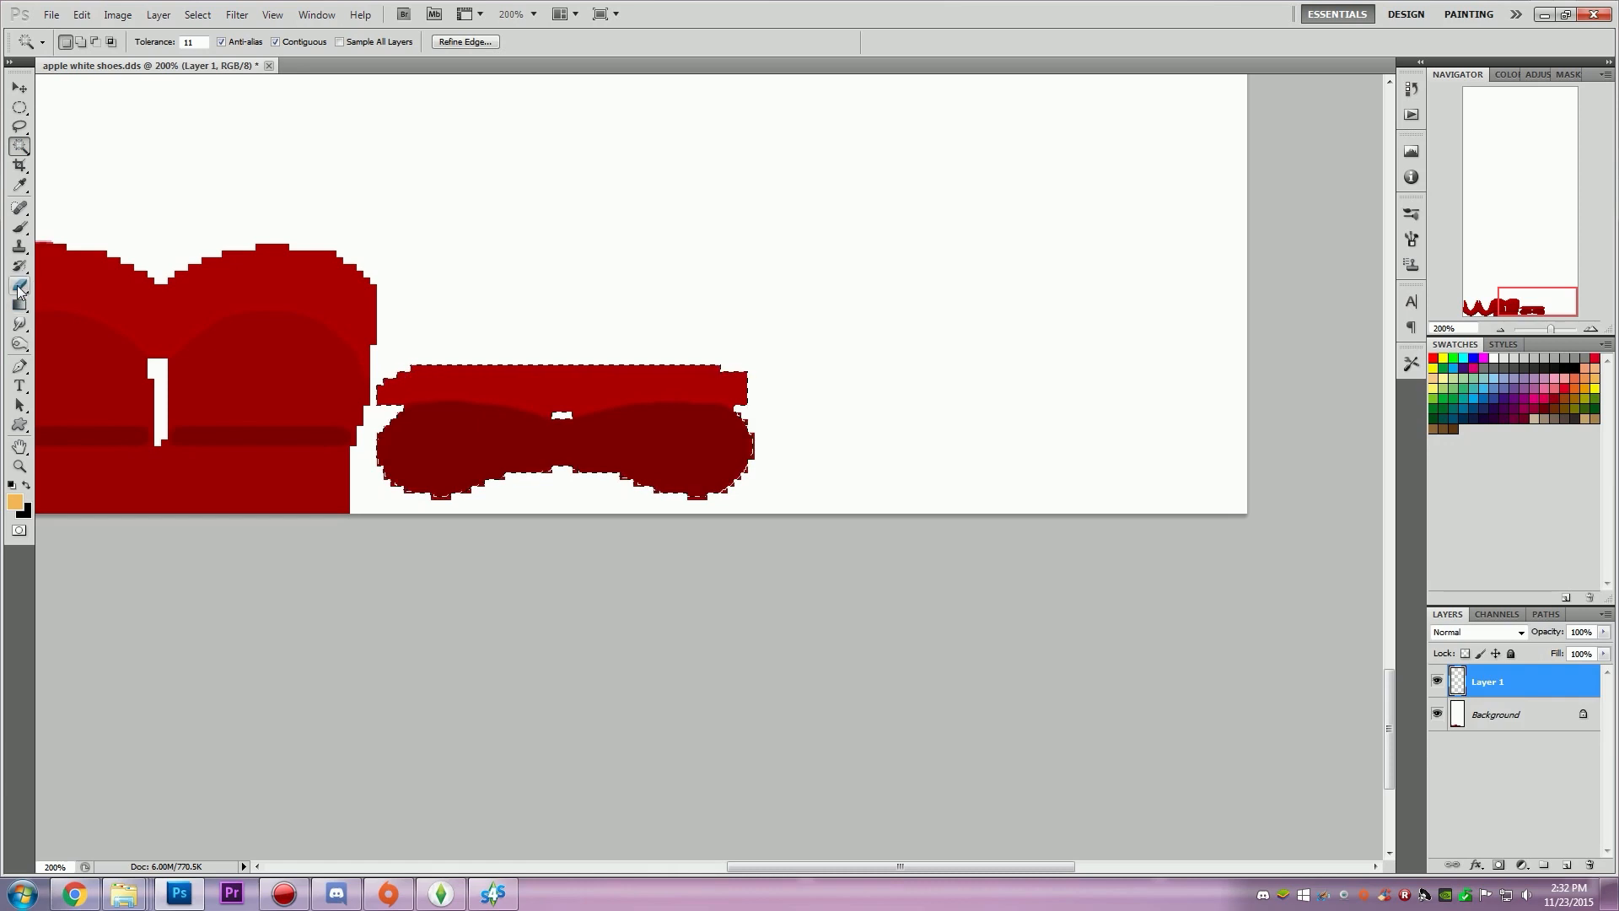
pyautogui.click(20, 285)
pyautogui.moveTo(21, 314); pyautogui.dragTo(76, 333)
pyautogui.click(548, 438)
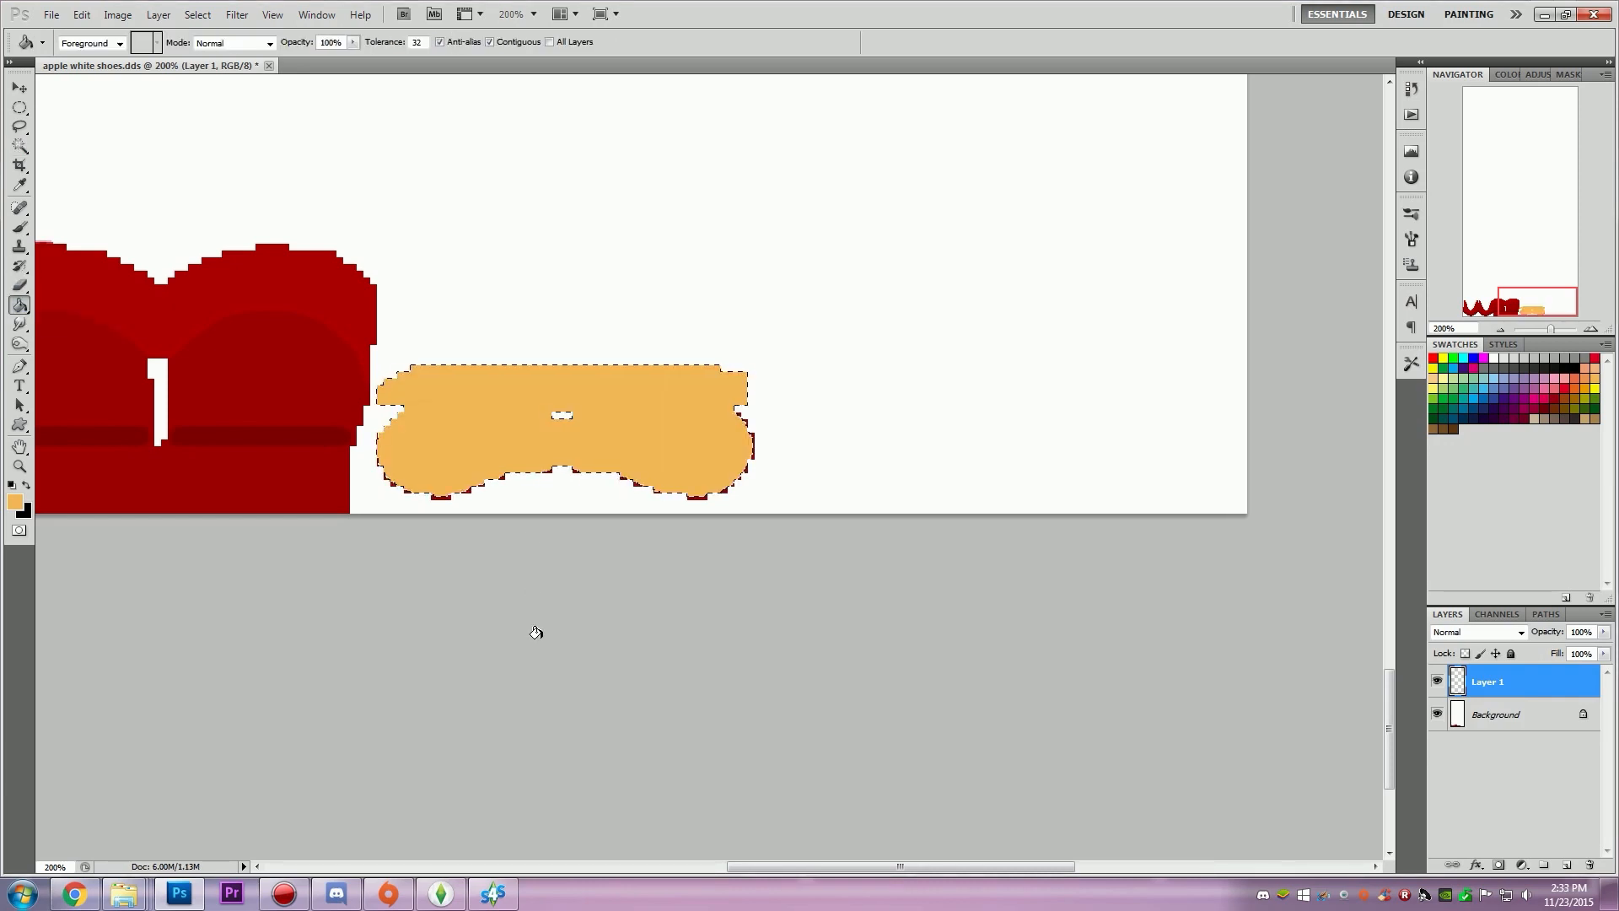
pyautogui.hotkey('ctrl', 'd')
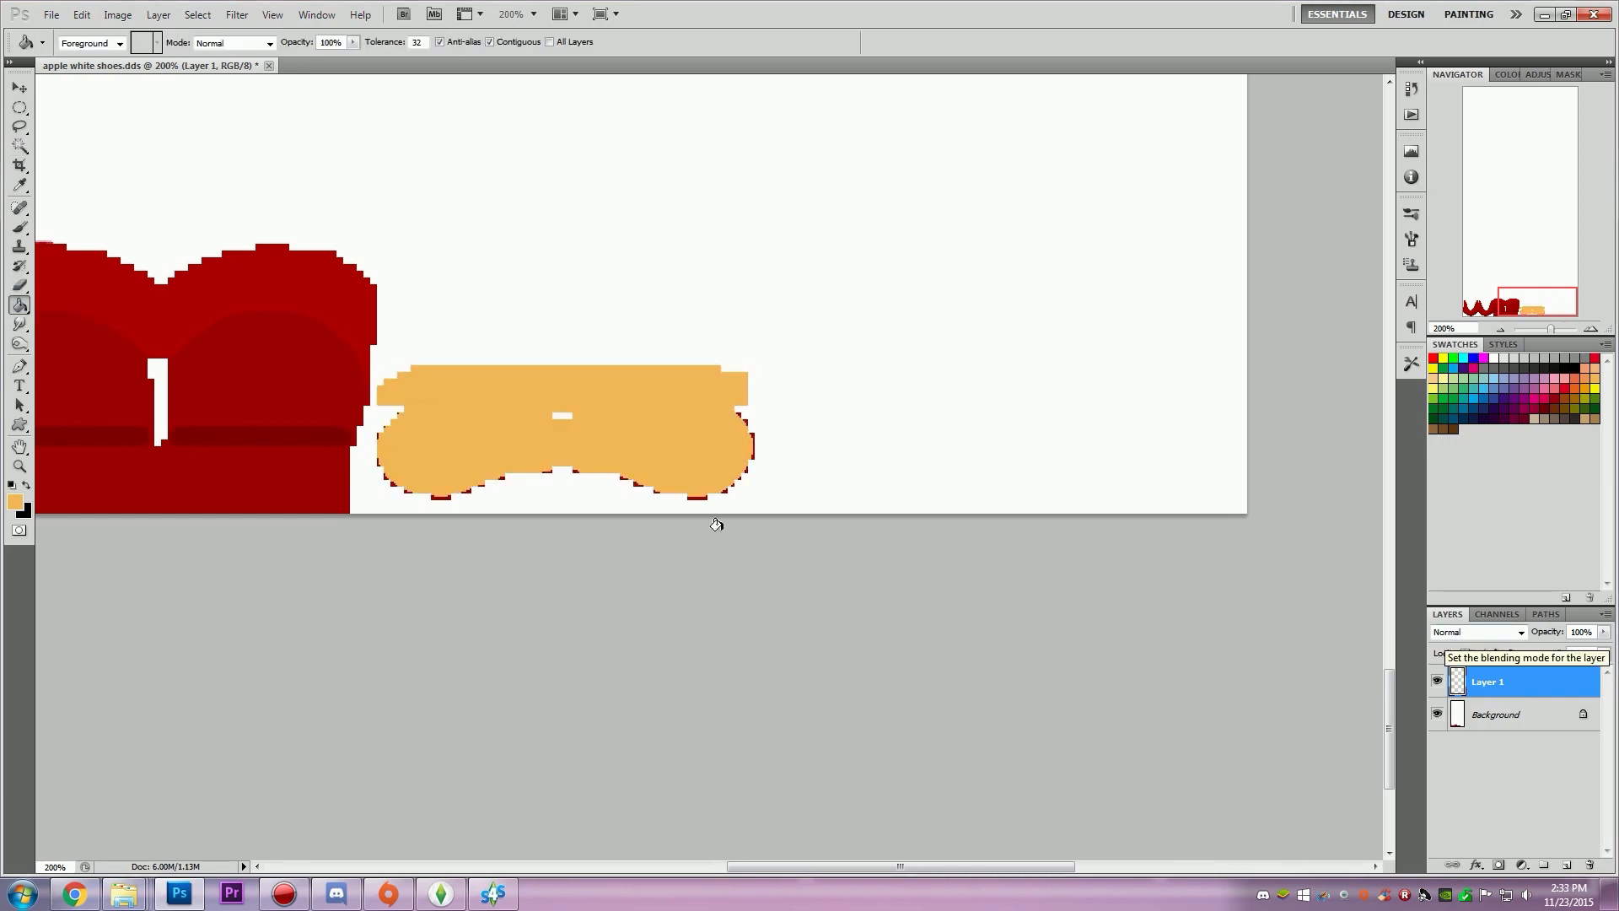
# Step: Save the texture over apple white shoes.dds in D3D/DDS format, using DXT5 with interpolated alpha and generated MIP maps
pyautogui.press('z')
pyautogui.moveTo(660, 513); pyautogui.dragTo(11, 15)
pyautogui.click(50, 14)
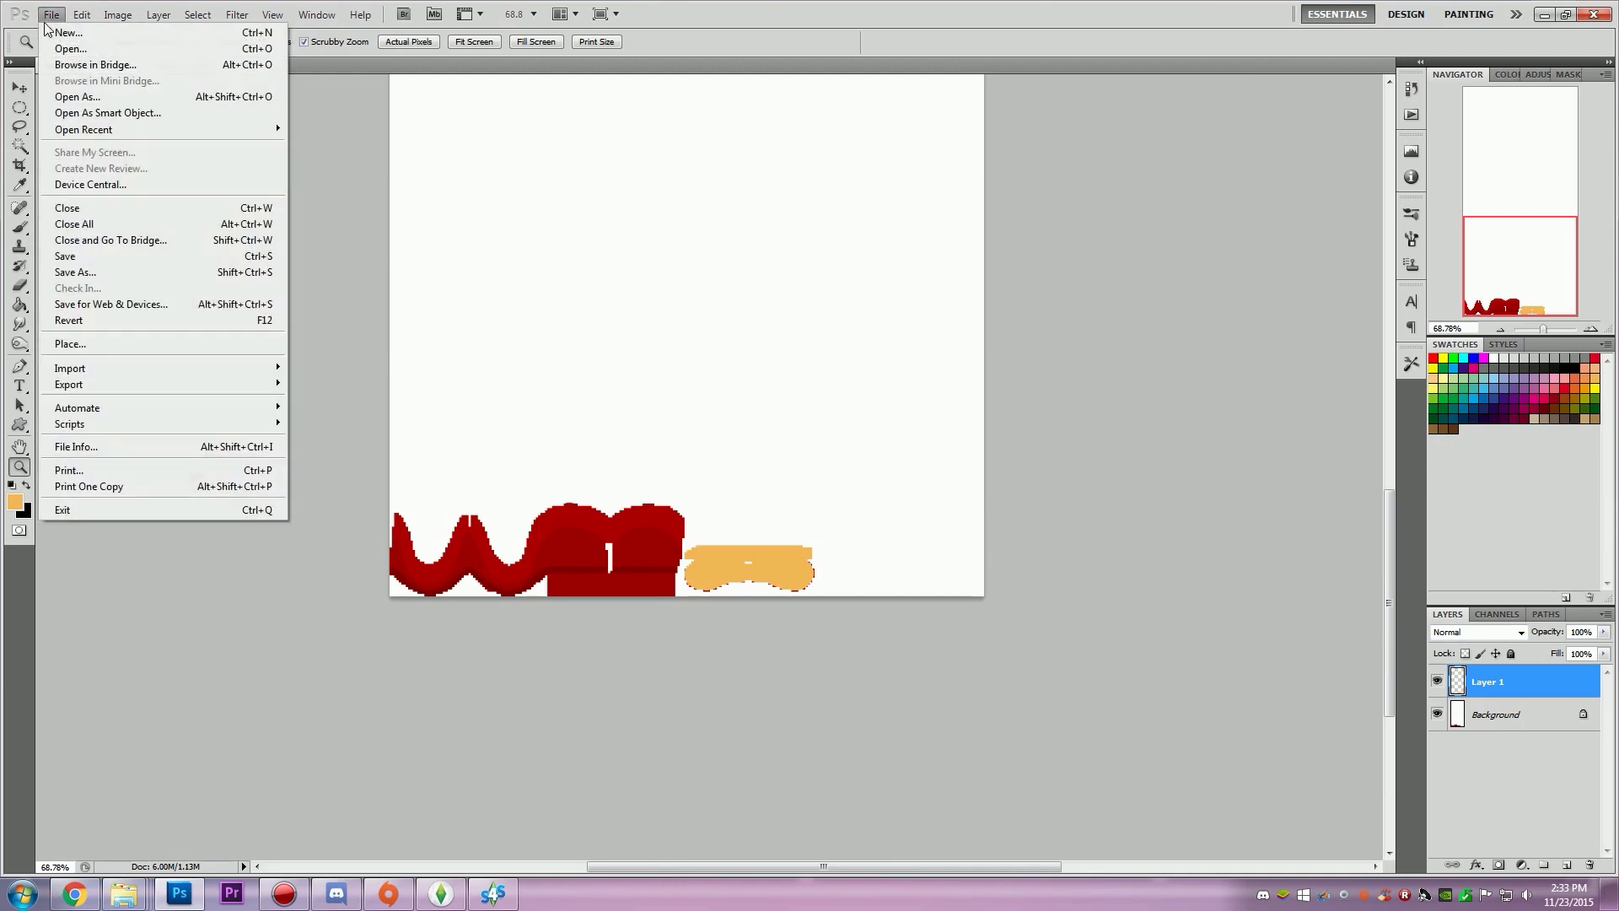
pyautogui.click(89, 271)
pyautogui.click(400, 667)
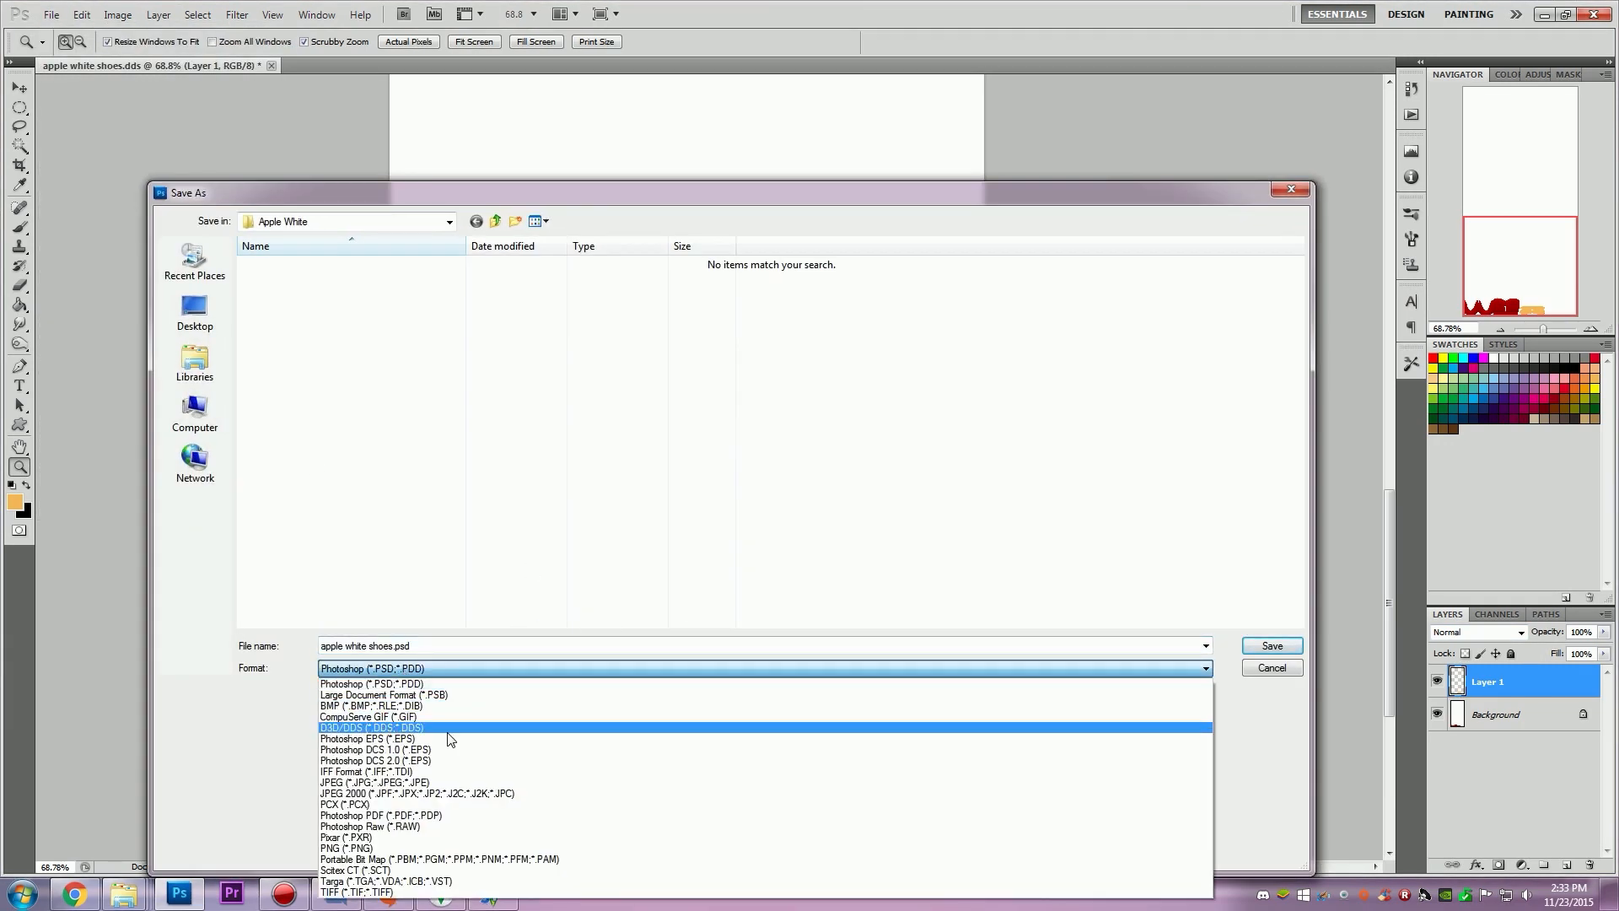
pyautogui.click(448, 730)
pyautogui.click(1272, 646)
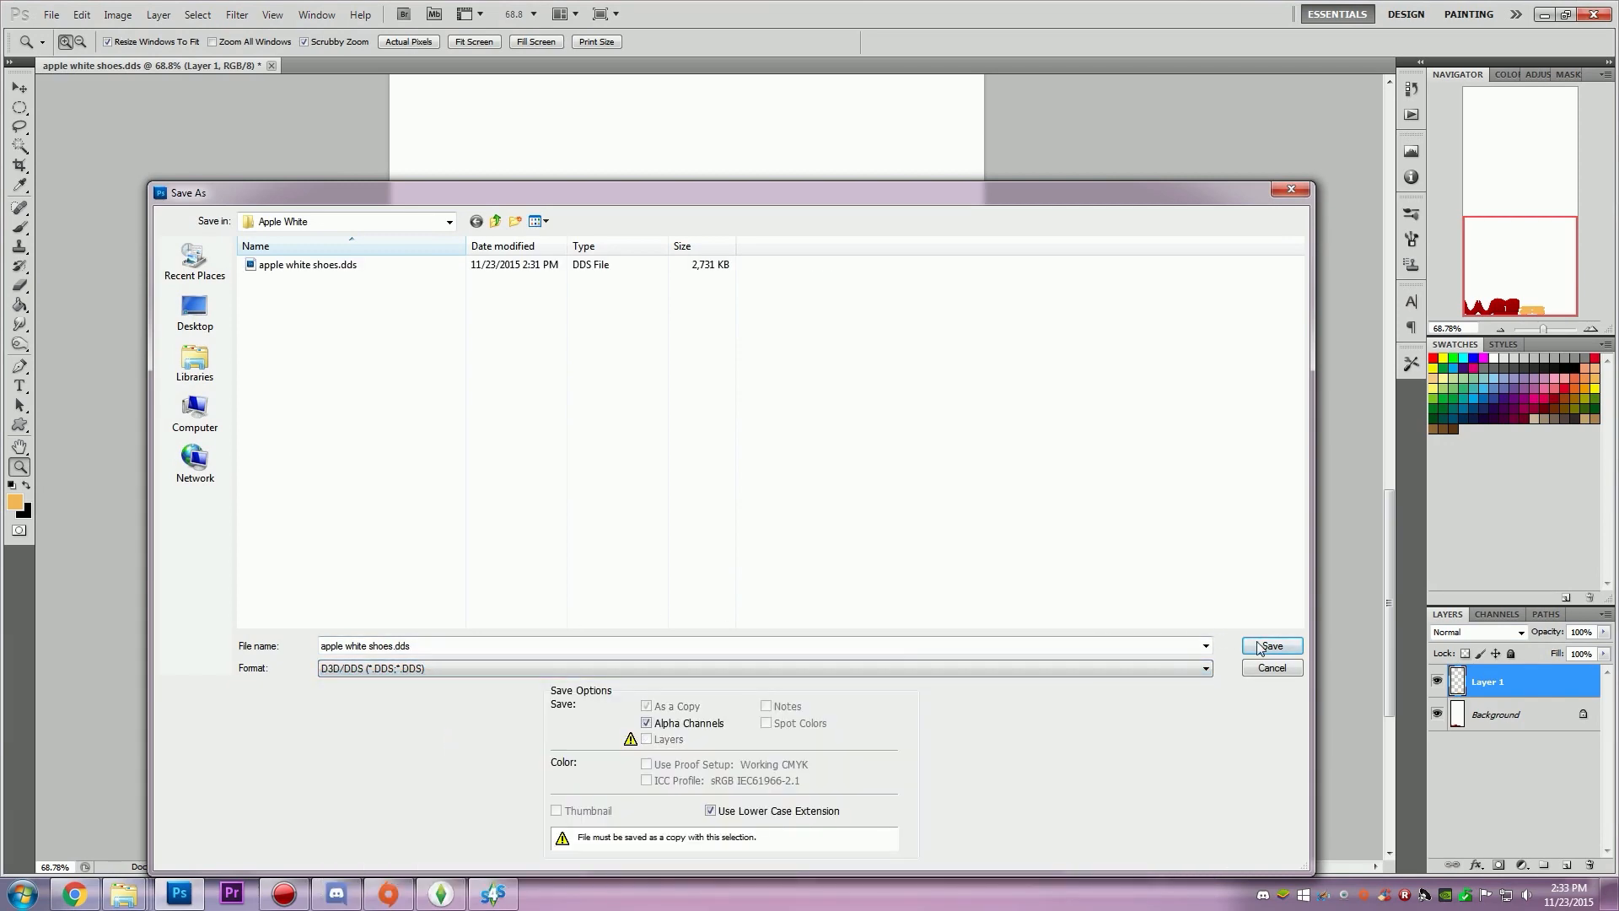
pyautogui.click(784, 336)
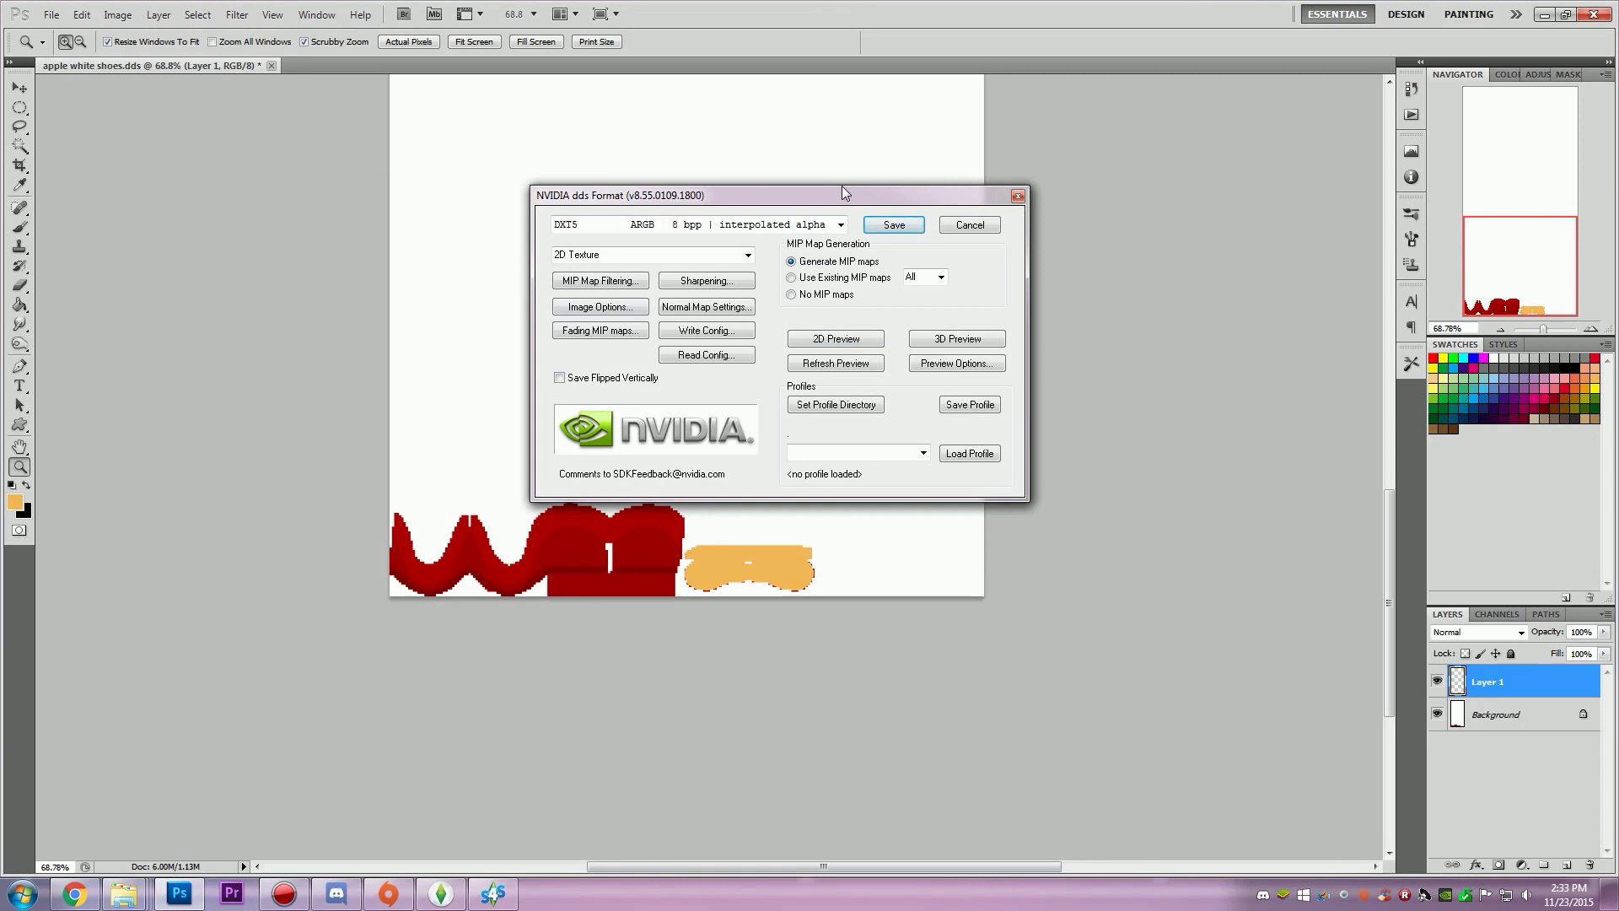
pyautogui.click(894, 226)
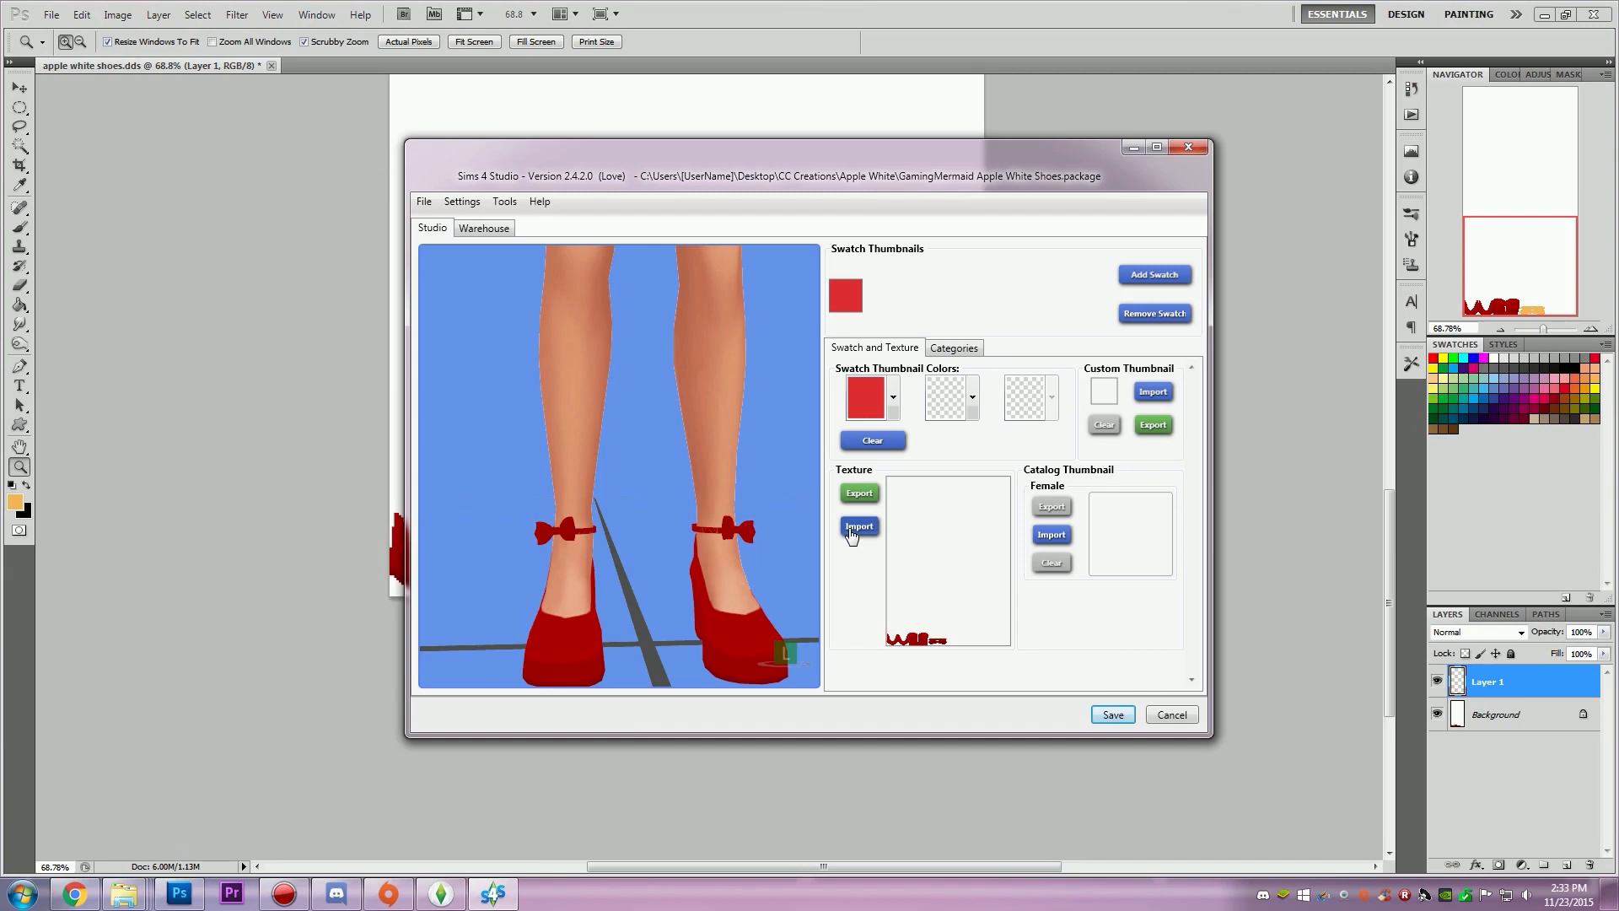
# Step: Import apple white shoes.dds as the shoe texture in Sims 4 Studio and check where the light orange appears on the heels
pyautogui.click(858, 526)
pyautogui.doubleClick(615, 278)
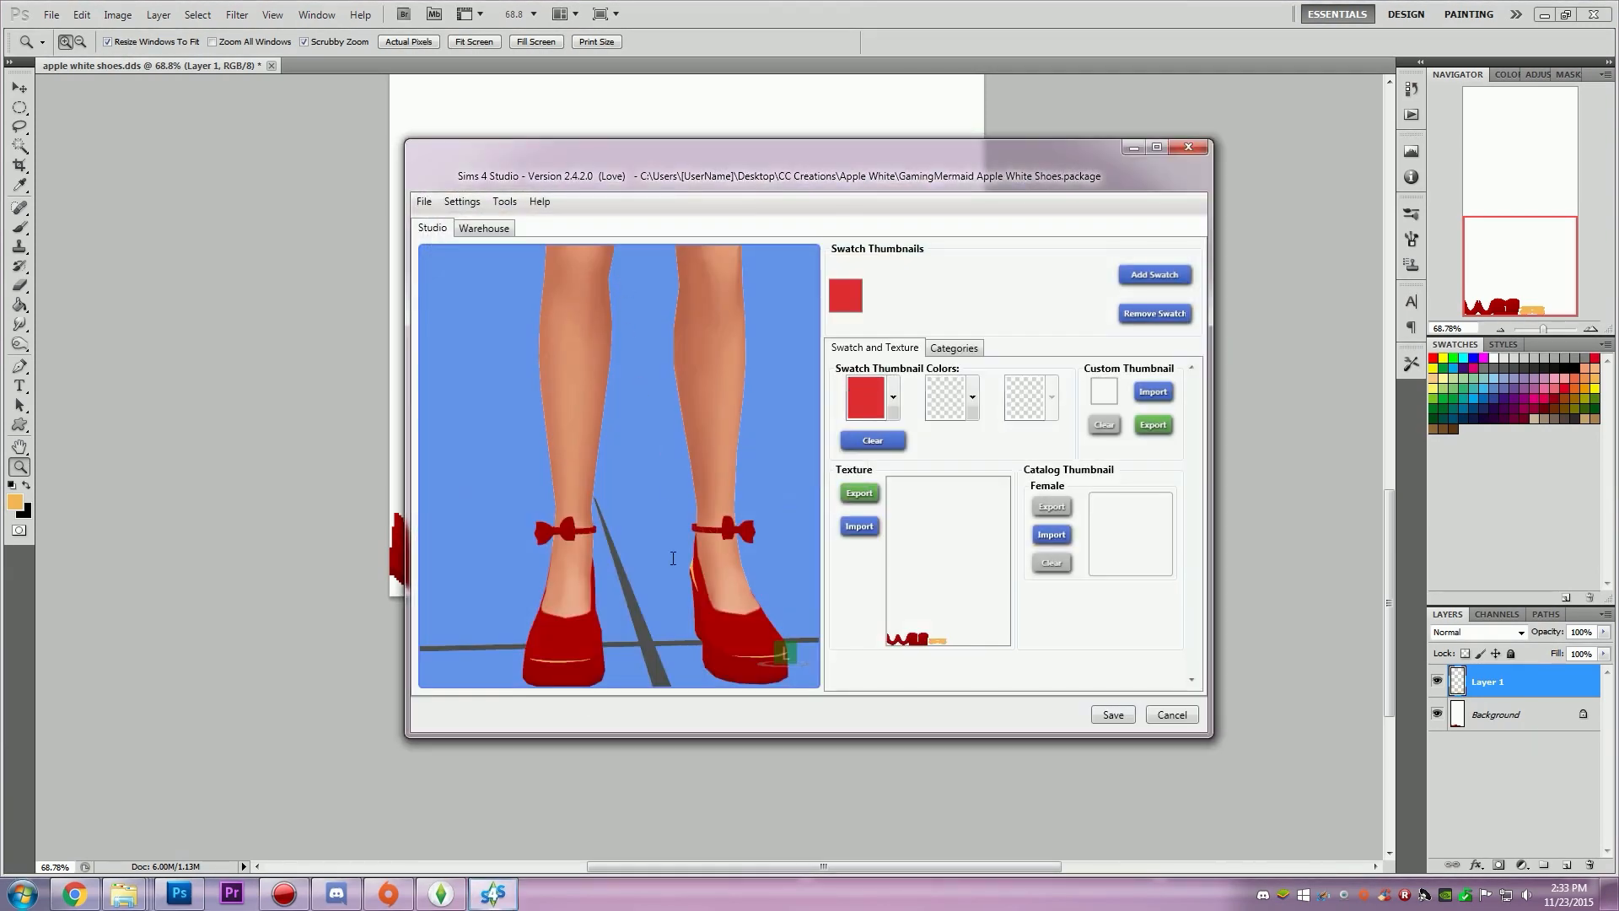
pyautogui.moveTo(648, 603)
pyautogui.mouseDown(button='right')
pyautogui.moveTo(947, 564)
pyautogui.moveTo(1381, 543)
pyautogui.moveTo(926, 650)
pyautogui.moveTo(678, 610)
pyautogui.mouseUp(button='right')
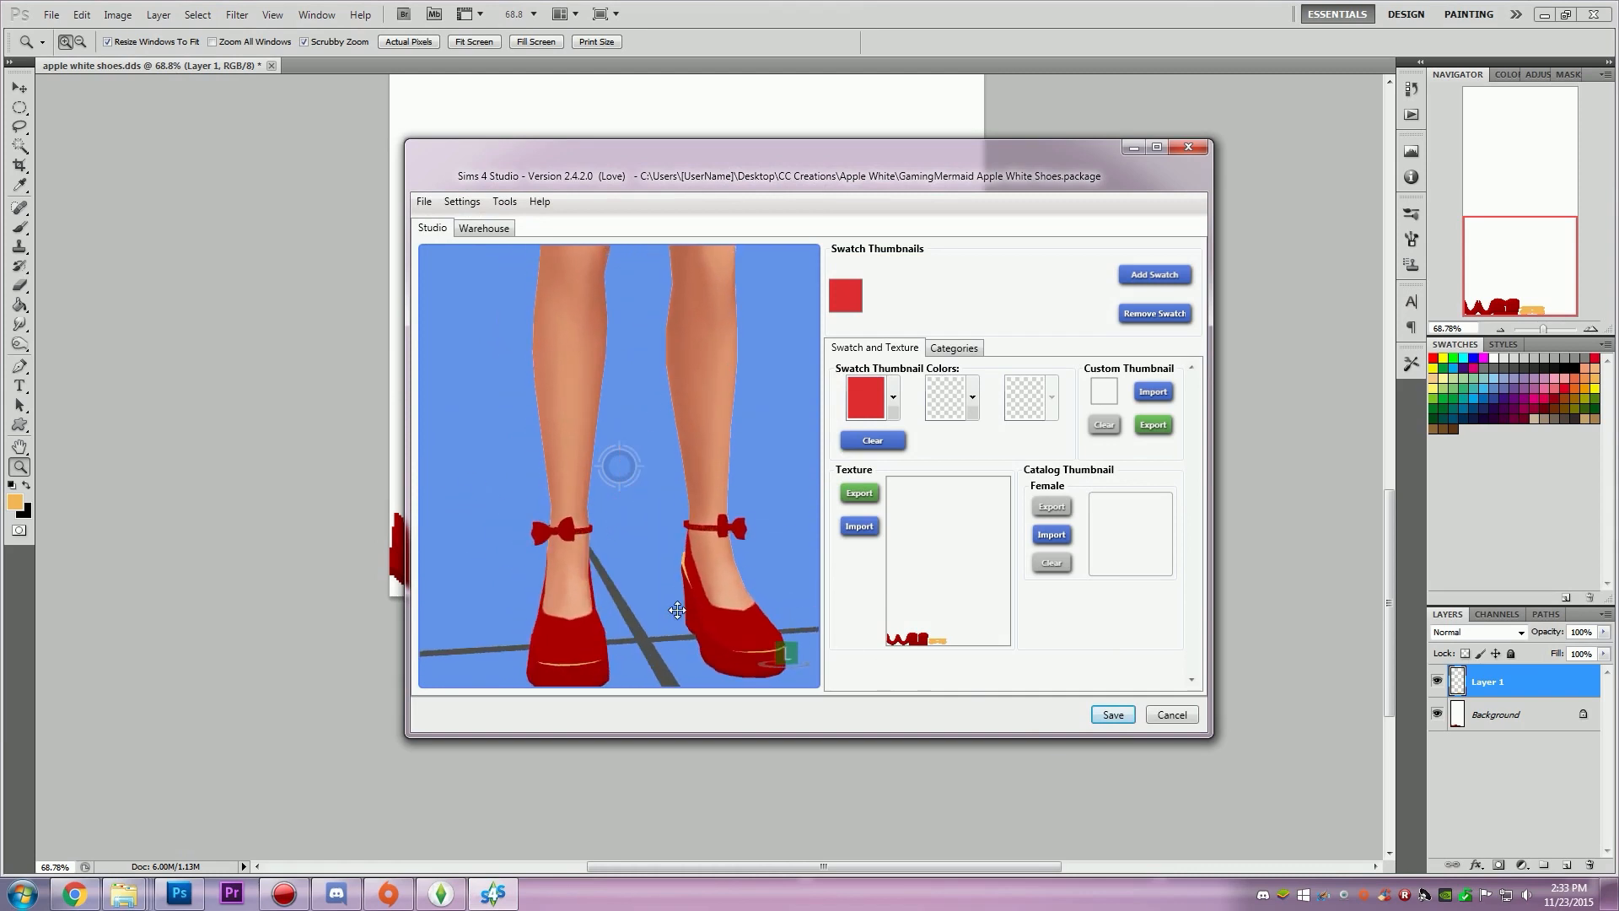
# Step: Return to Photoshop, end the free transform and delete the light orange layer from the shoe texture
pyautogui.click(1296, 334)
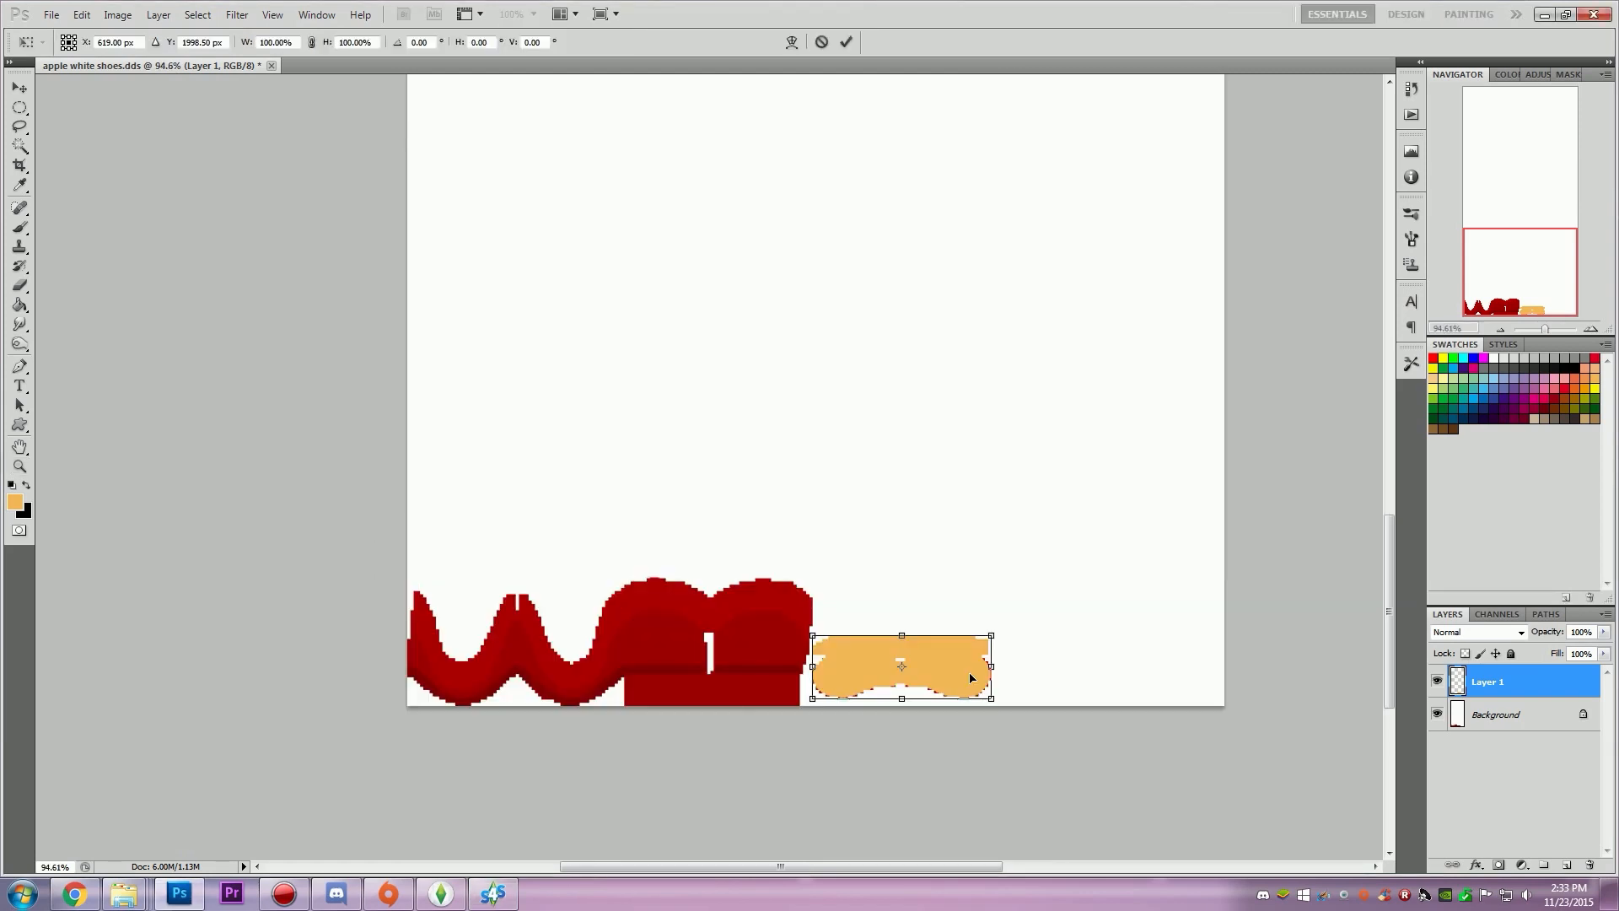
pyautogui.press('Return')
pyautogui.press('z')
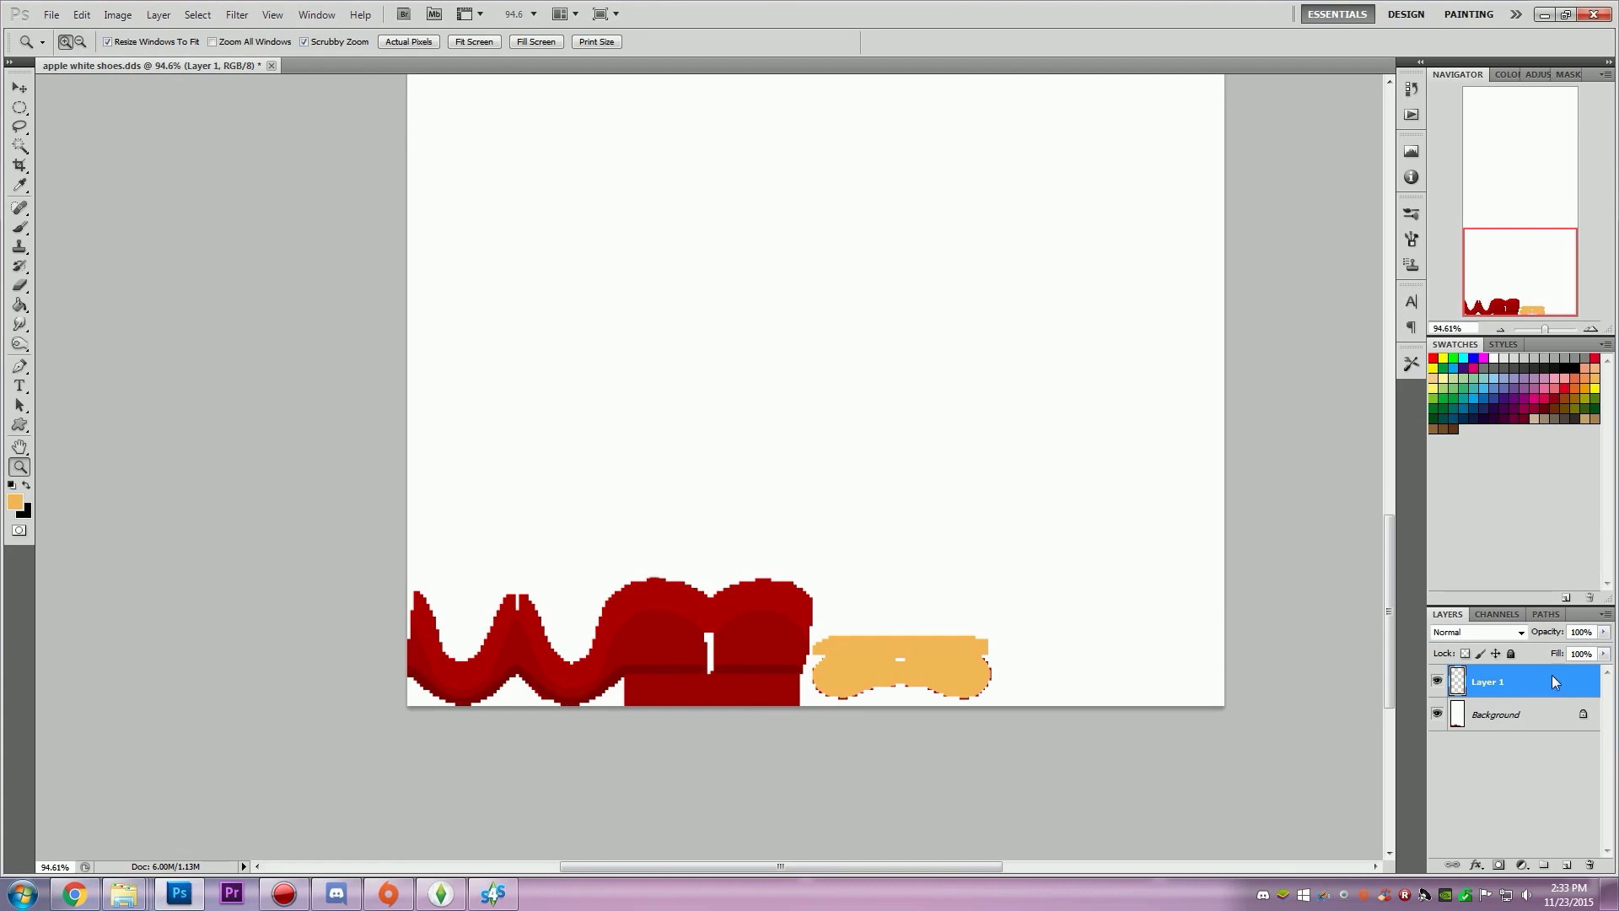
pyautogui.hotkey('ctrl', 'e')
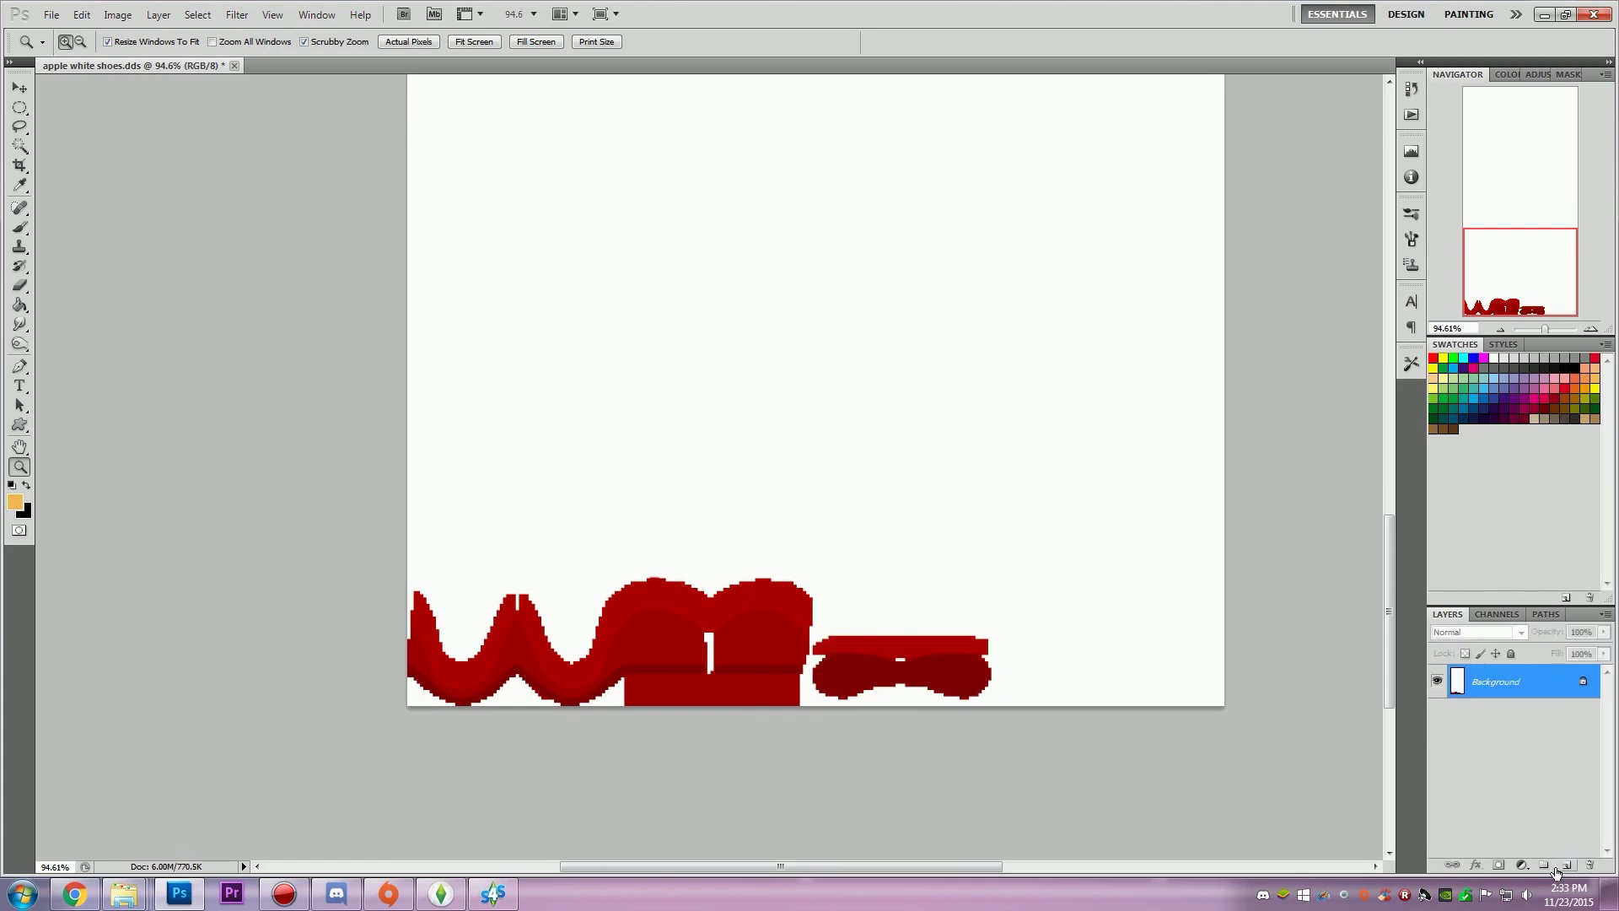
# Step: Add a new layer and brush light orange across the dark red rectangle along the texture's lower edge
pyautogui.click(1559, 866)
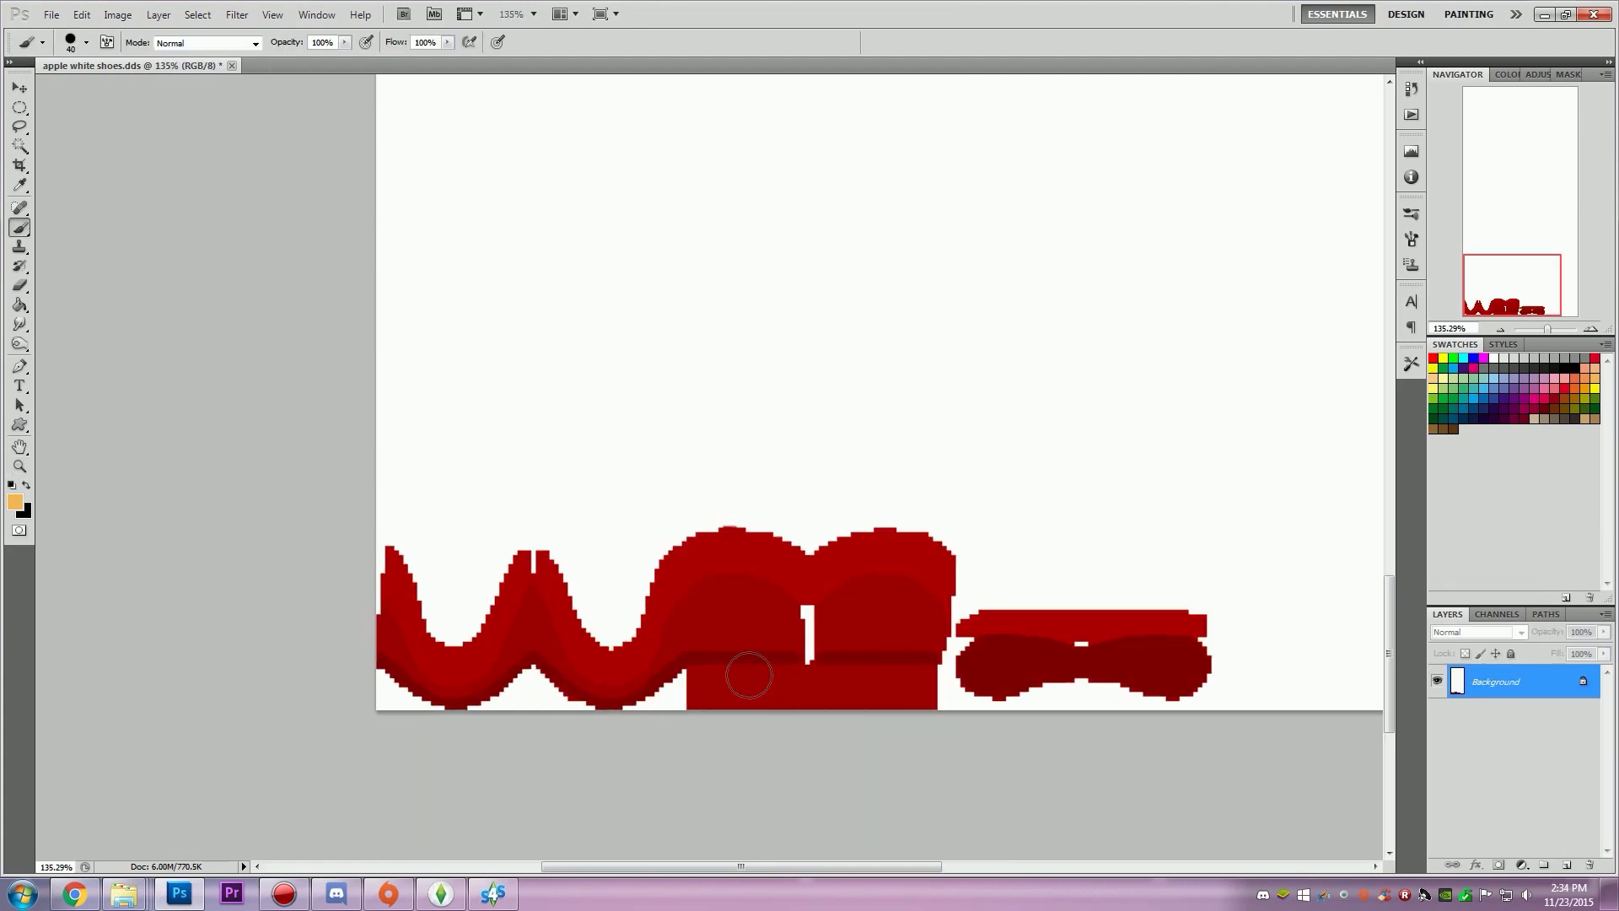
pyautogui.click(1567, 866)
pyautogui.click(700, 687)
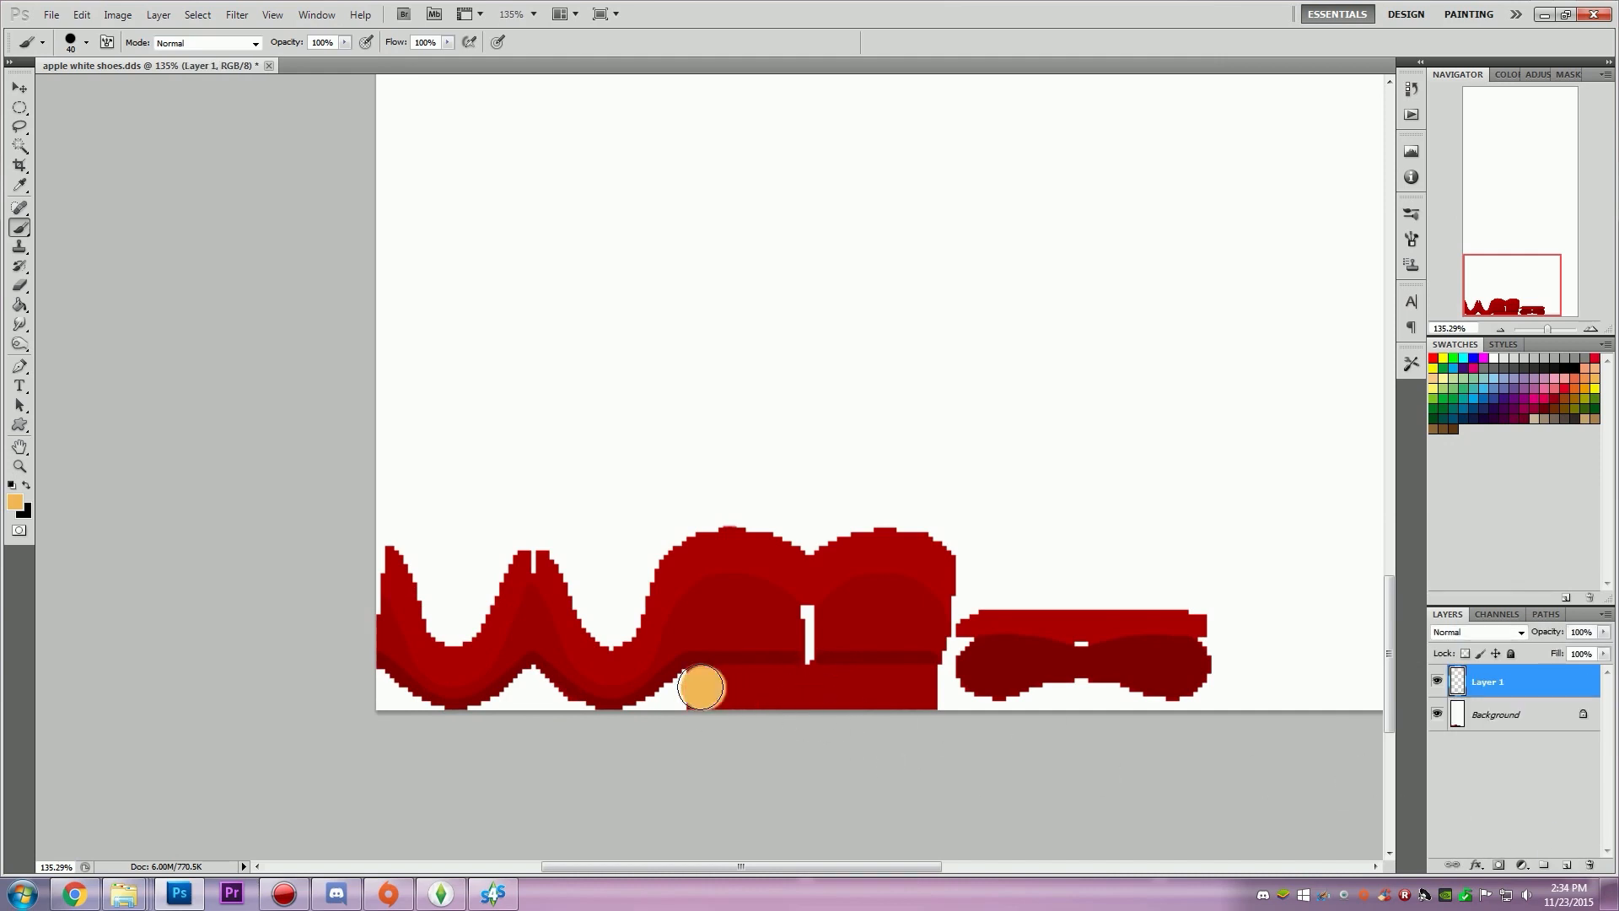
pyautogui.moveTo(700, 687); pyautogui.dragTo(936, 687)
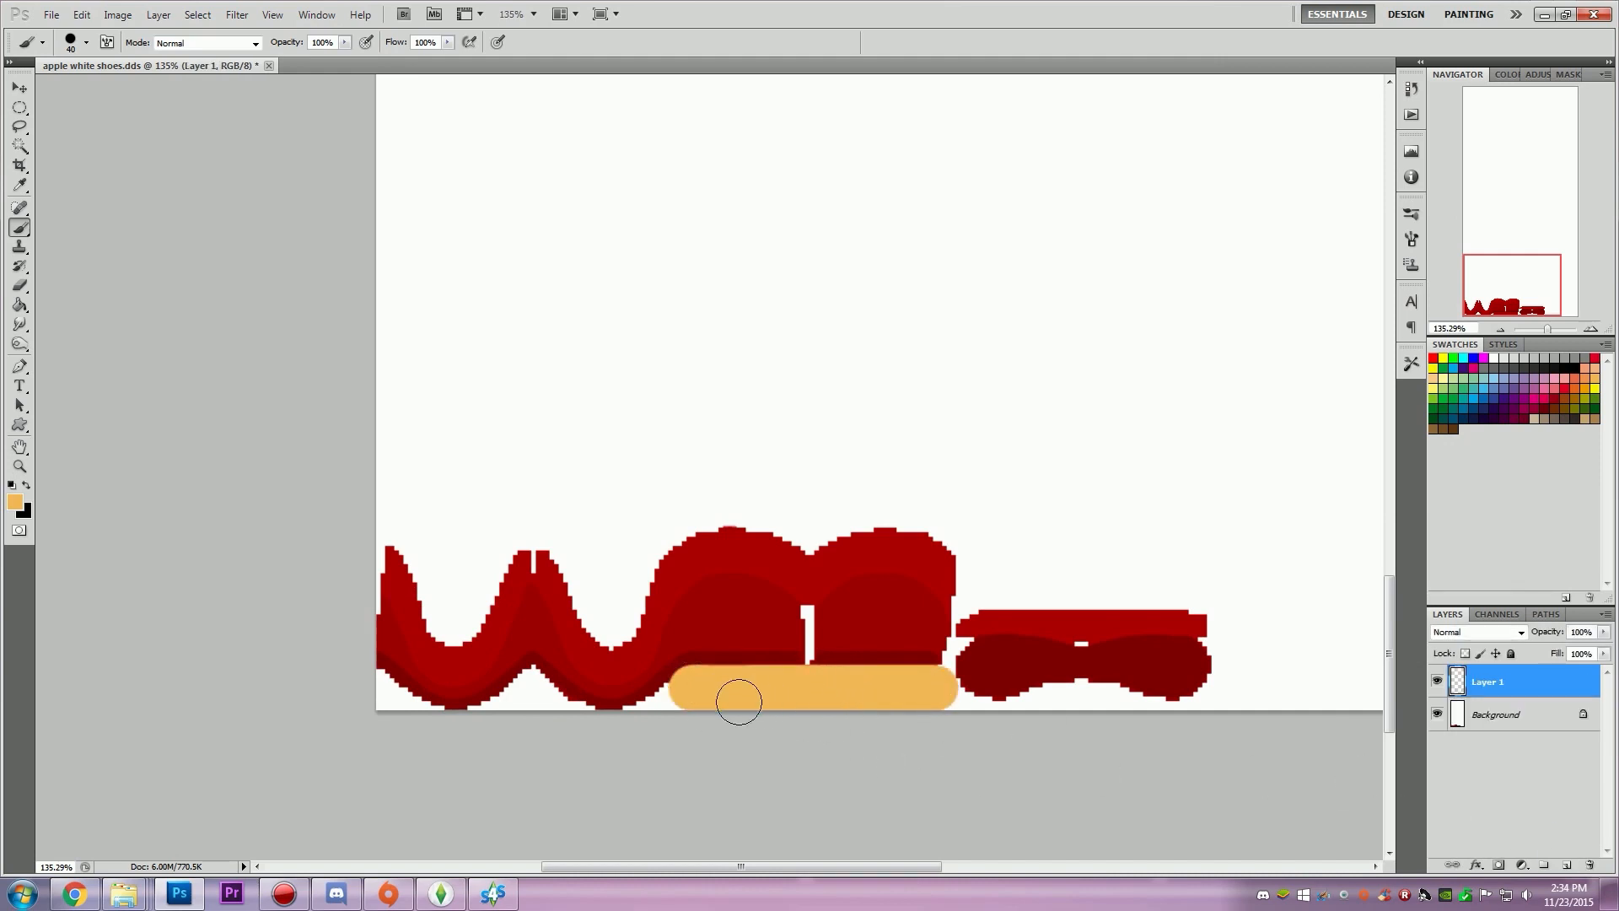
# Step: Save the repainted texture over apple white shoes.dds in D3D/DDS format with alpha channels, accepting the existing export options
pyautogui.hotkey('alt', 'f')
pyautogui.press('a')
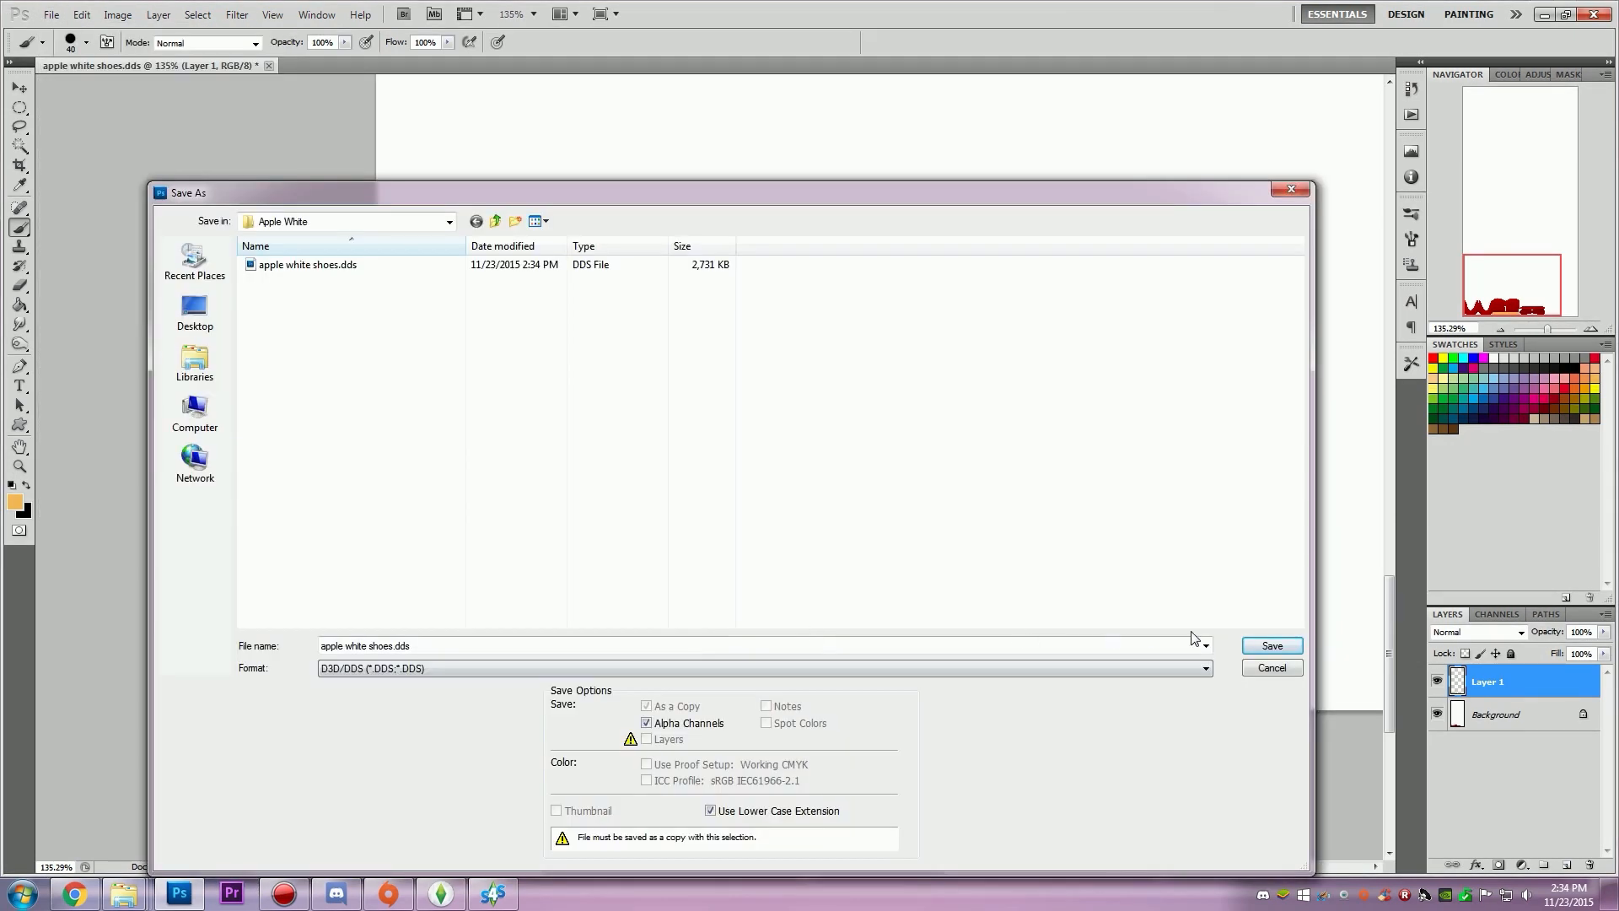
pyautogui.click(1273, 645)
pyautogui.press('Return')
pyautogui.press('Return')
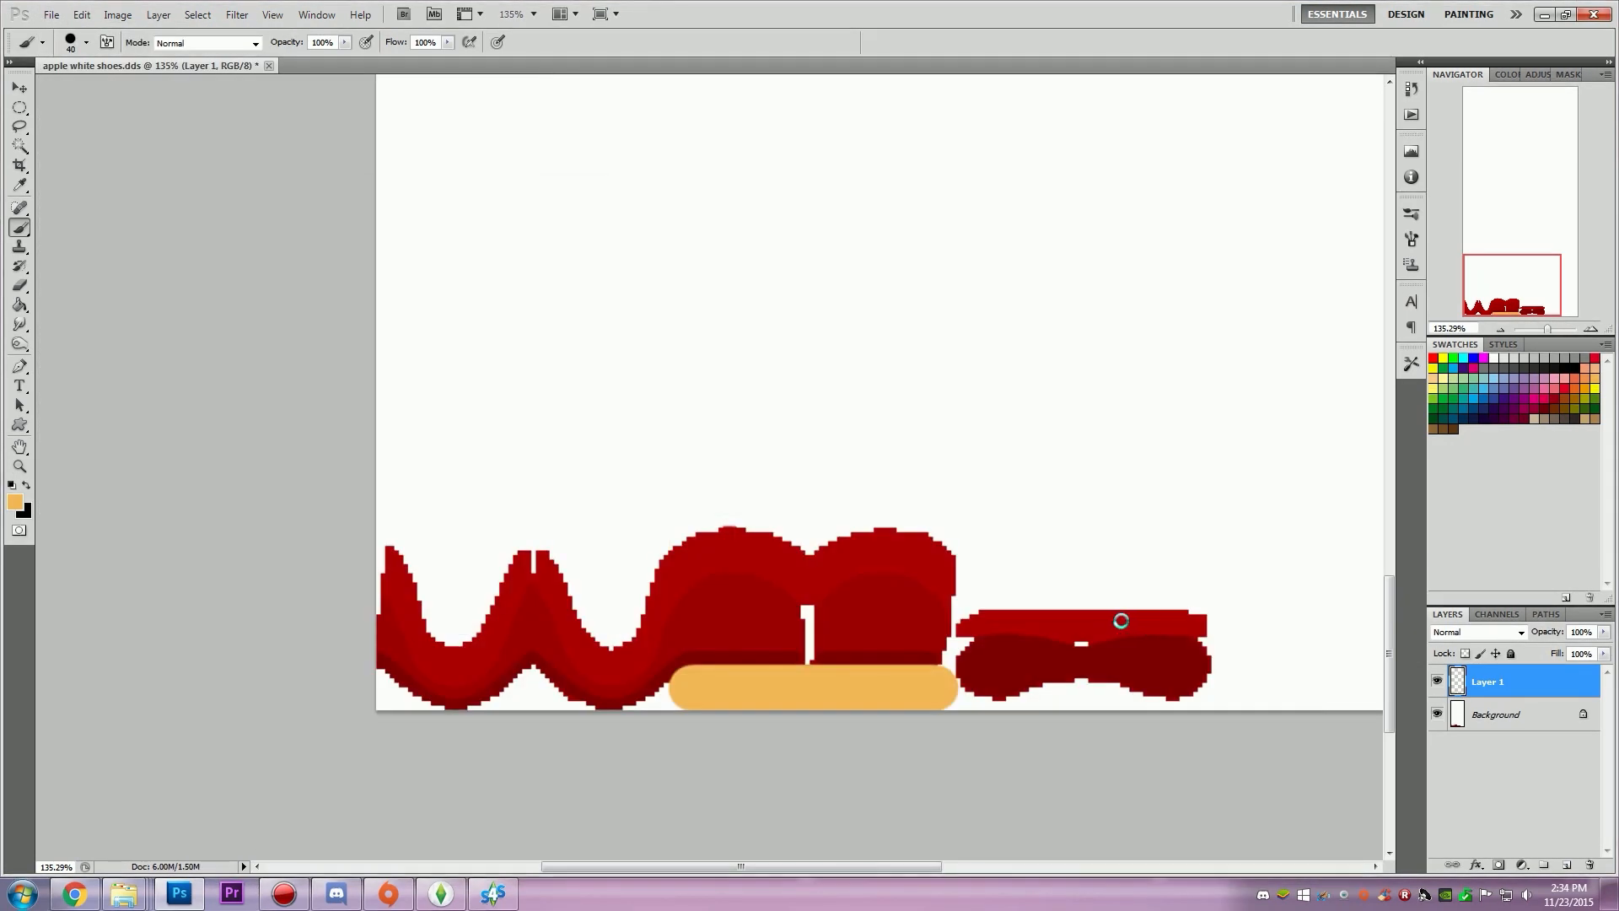
# Step: Switch to Sims 4 Studio and examine the bows and ankle straps on the heels from the front, side and back
pyautogui.click(488, 896)
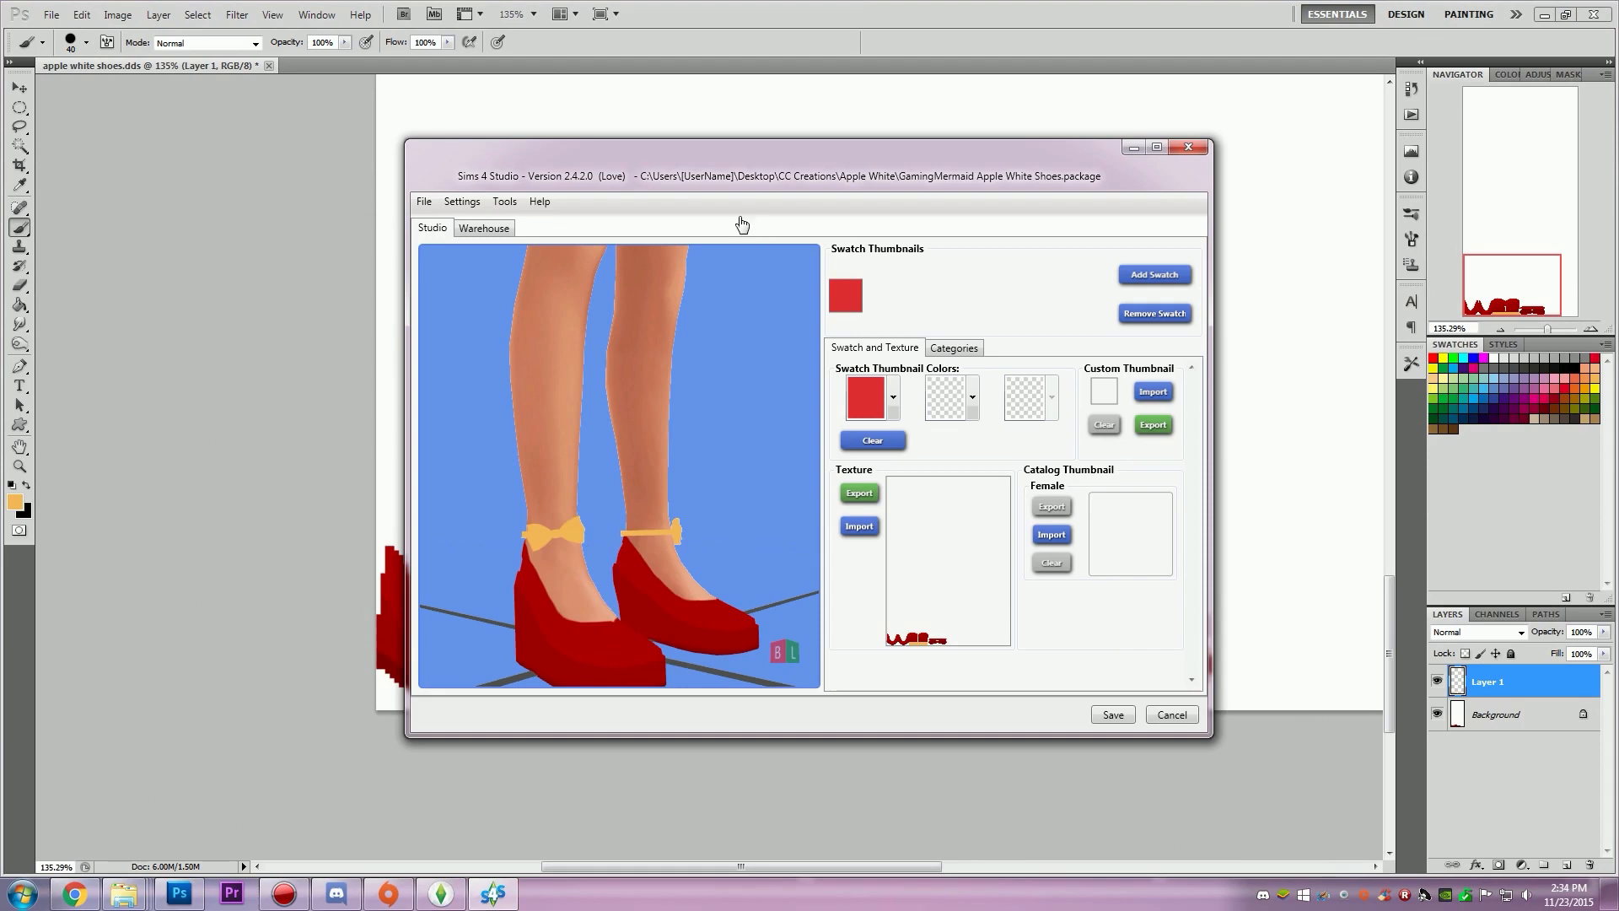
pyautogui.moveTo(739, 164); pyautogui.dragTo(456, 29)
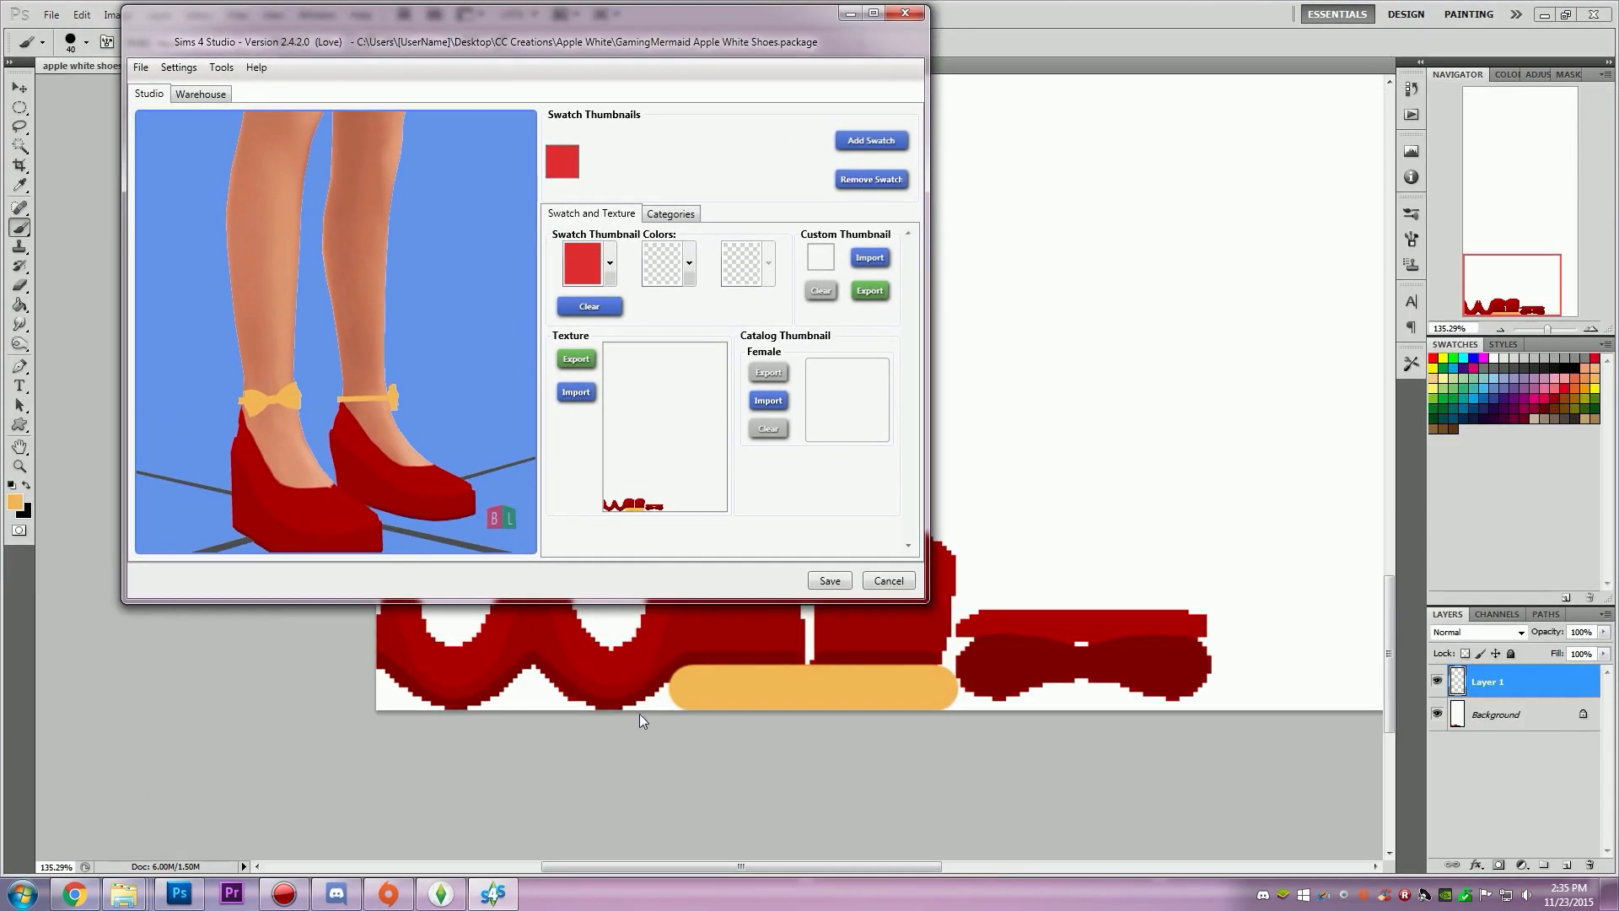
pyautogui.moveTo(279, 476); pyautogui.dragTo(497, 485, button='right')
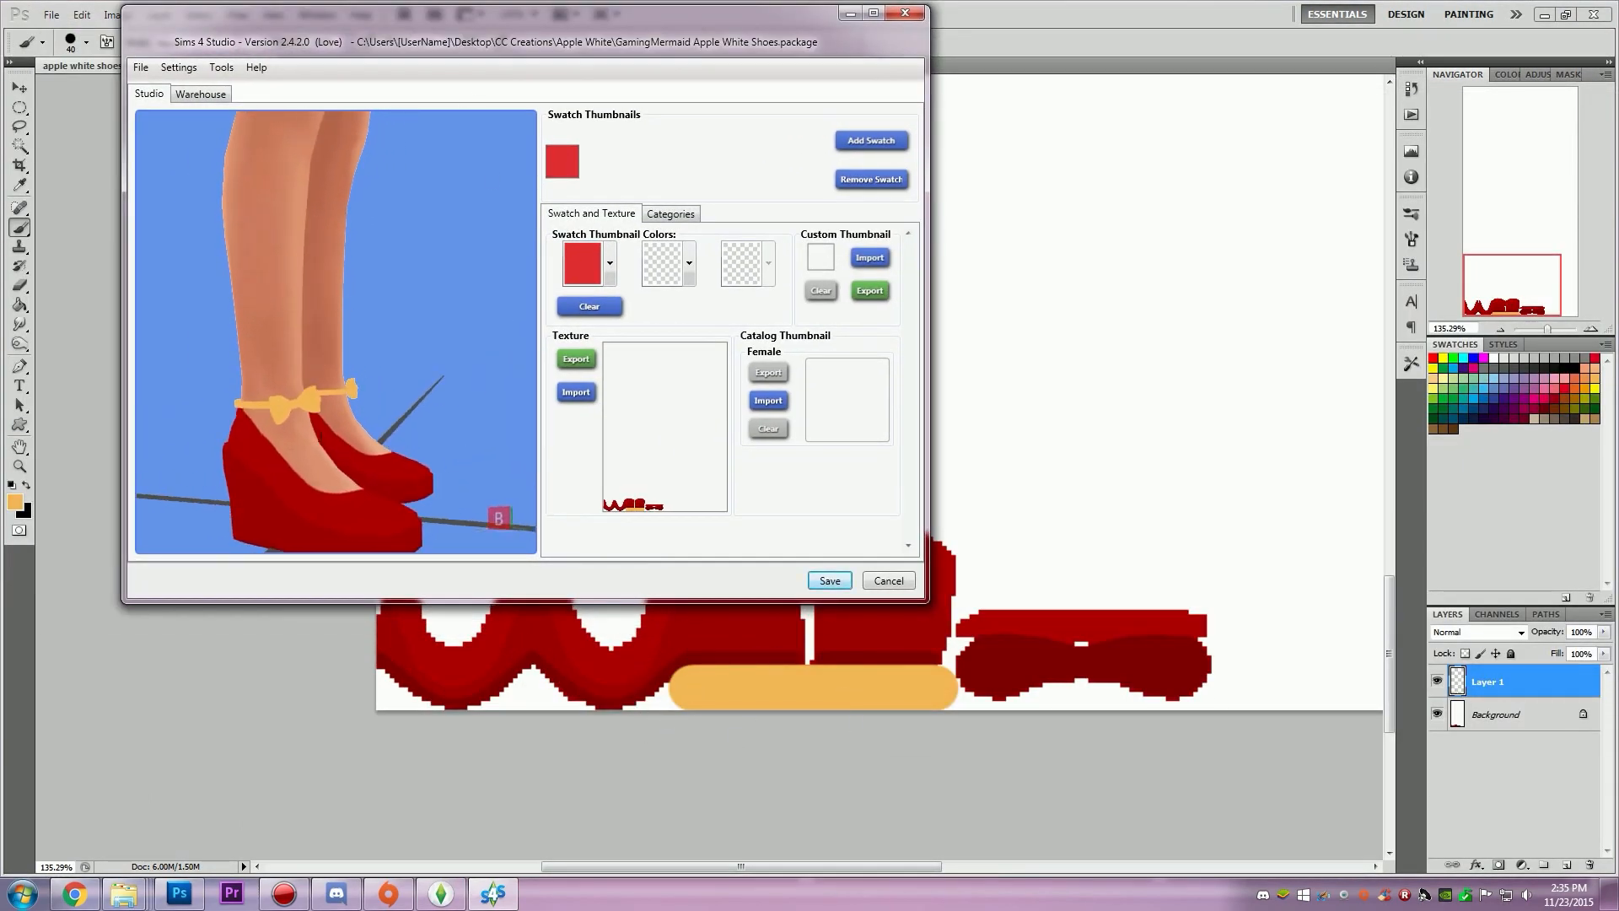
pyautogui.moveTo(337, 455); pyautogui.dragTo(701, 441, button='right')
pyautogui.moveTo(320, 426); pyautogui.dragTo(731, 445, button='right')
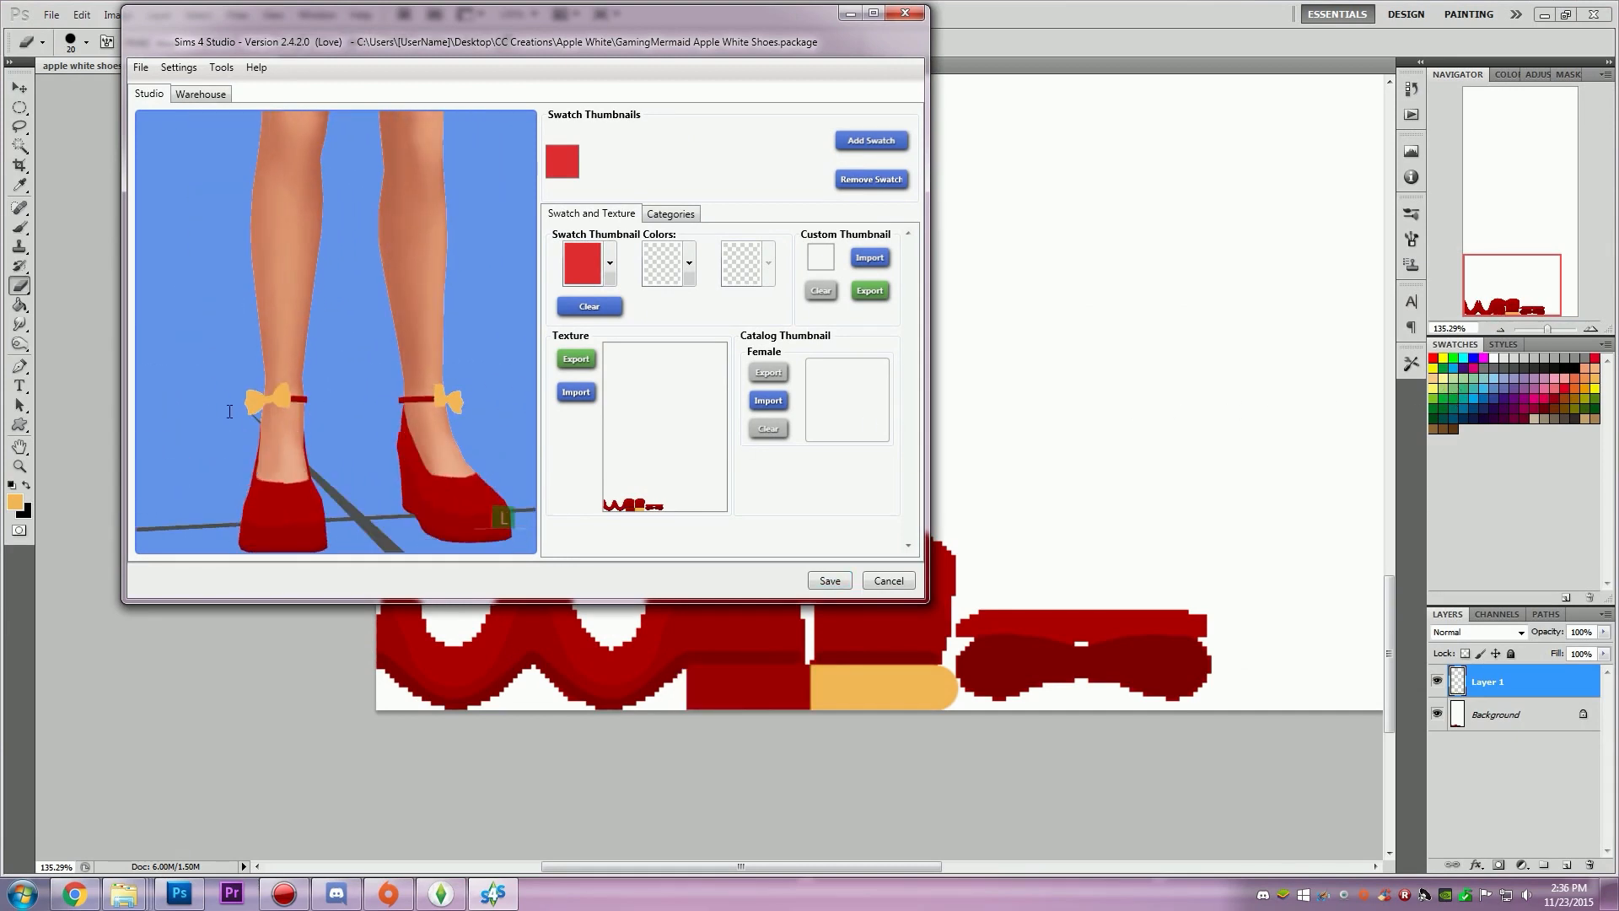
pyautogui.moveTo(229, 410); pyautogui.dragTo(1215, 386, button='right')
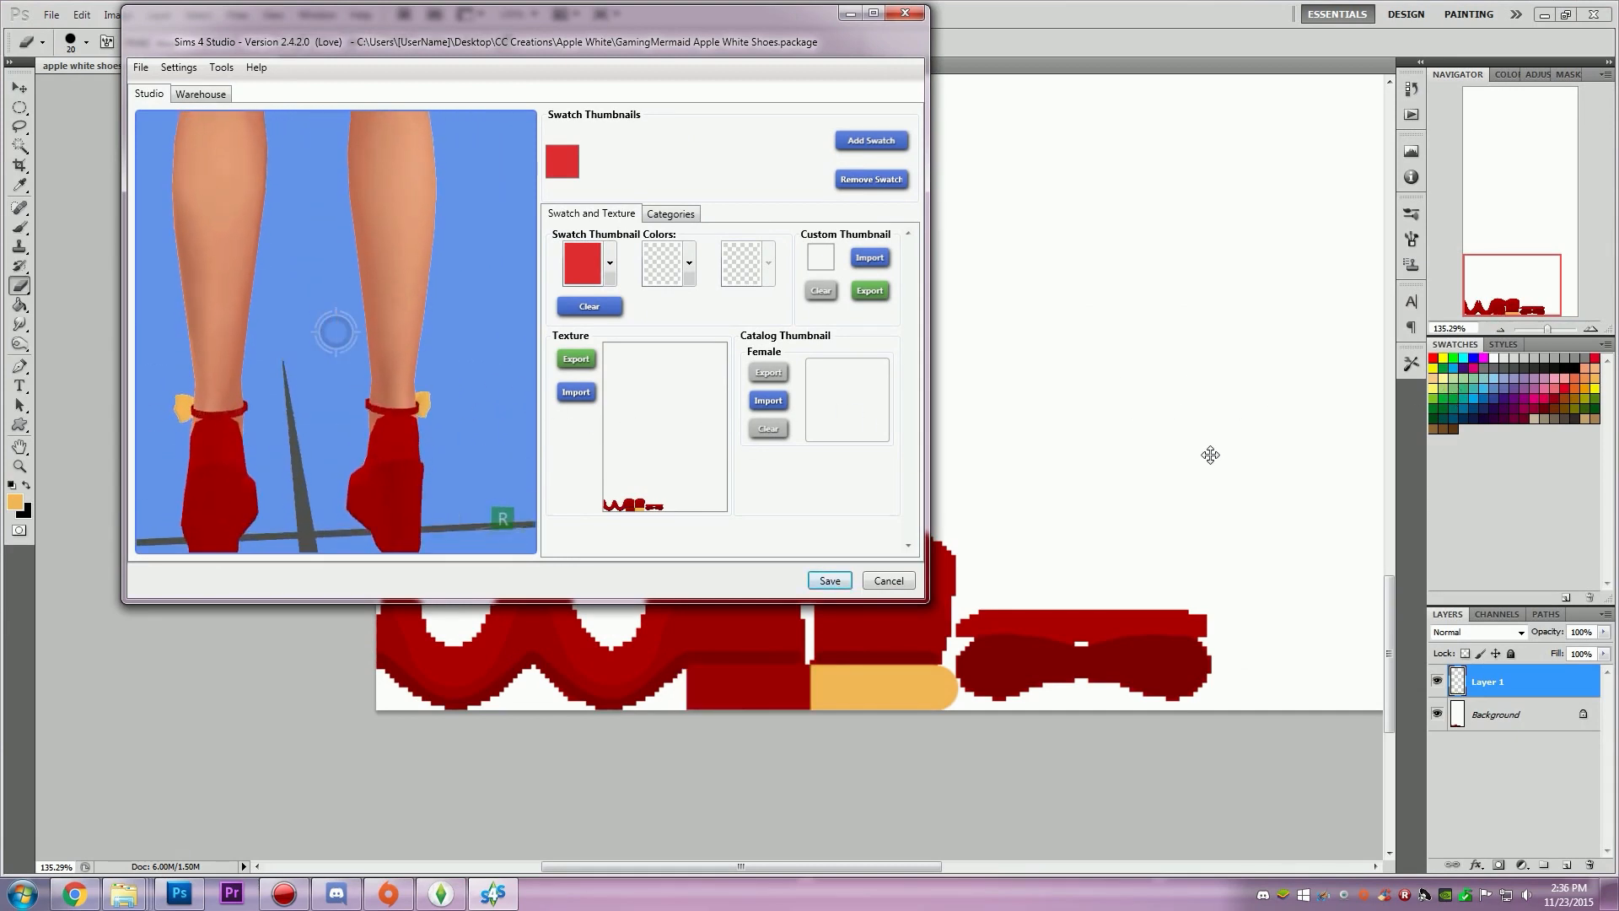
pyautogui.moveTo(1211, 455); pyautogui.dragTo(619, 350, button='right')
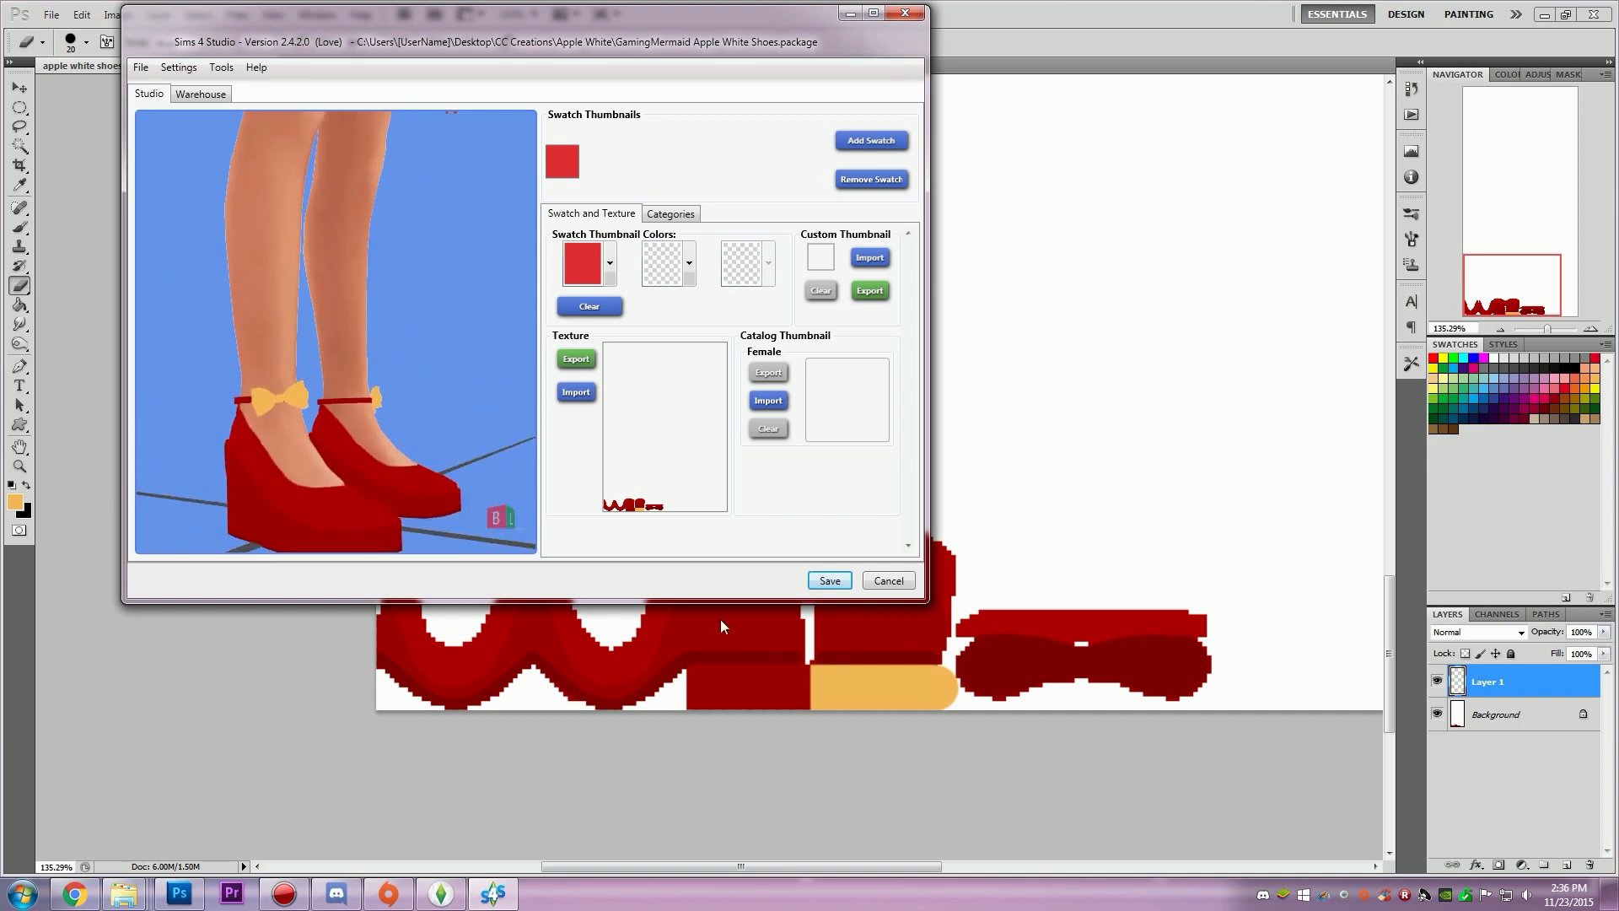
pyautogui.click(720, 619)
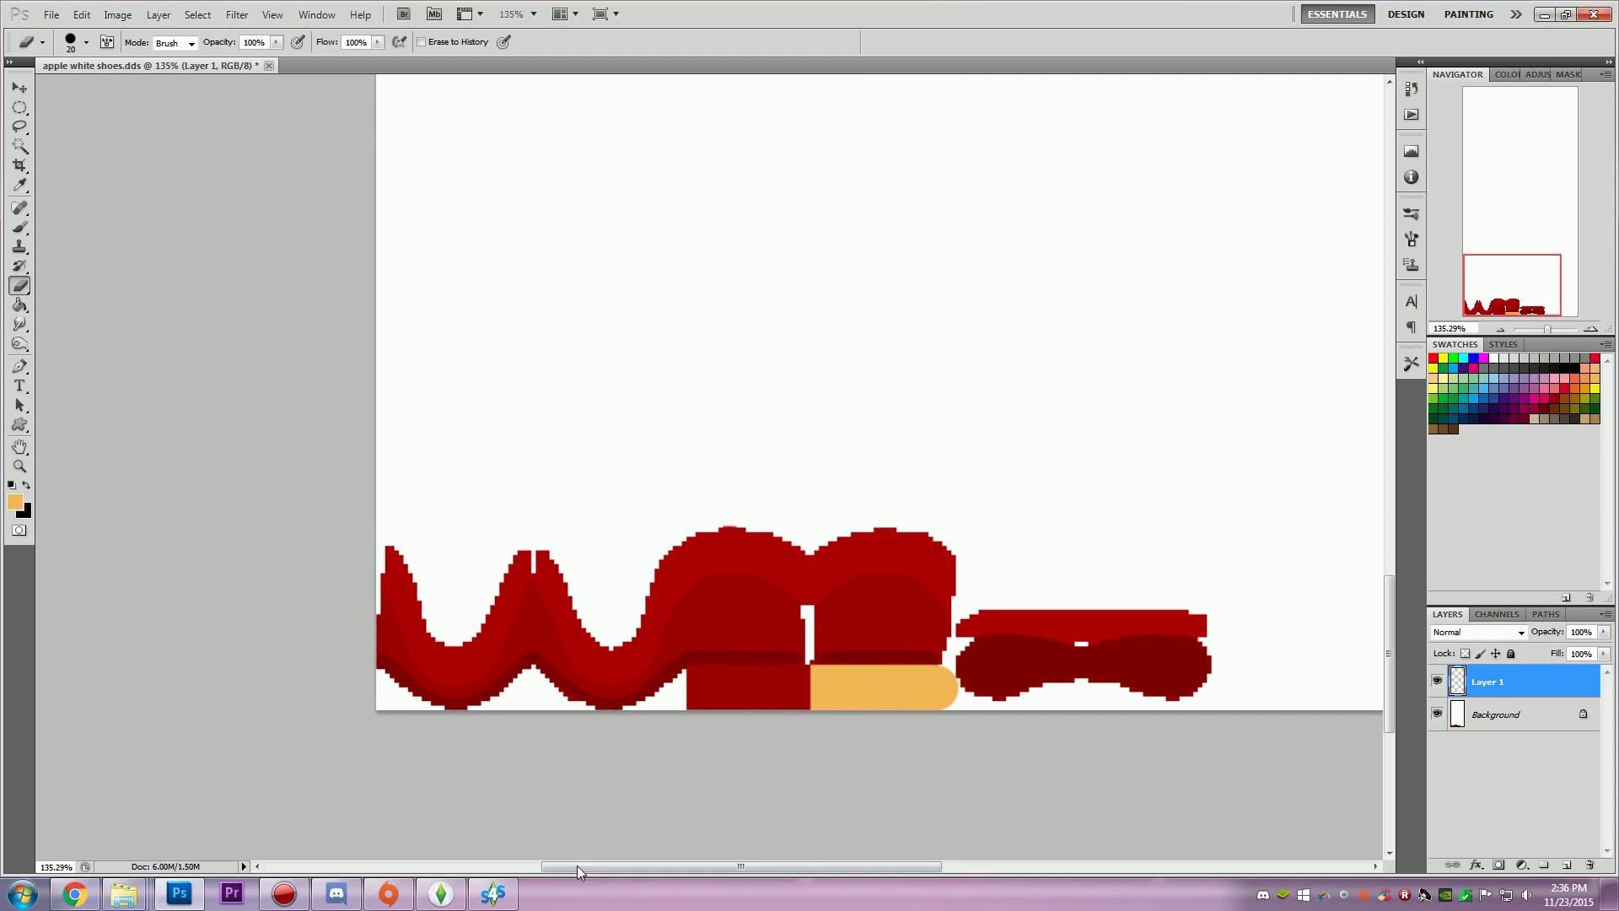
pyautogui.click(492, 893)
pyautogui.moveTo(1459, 247); pyautogui.dragTo(155, 332, button='right')
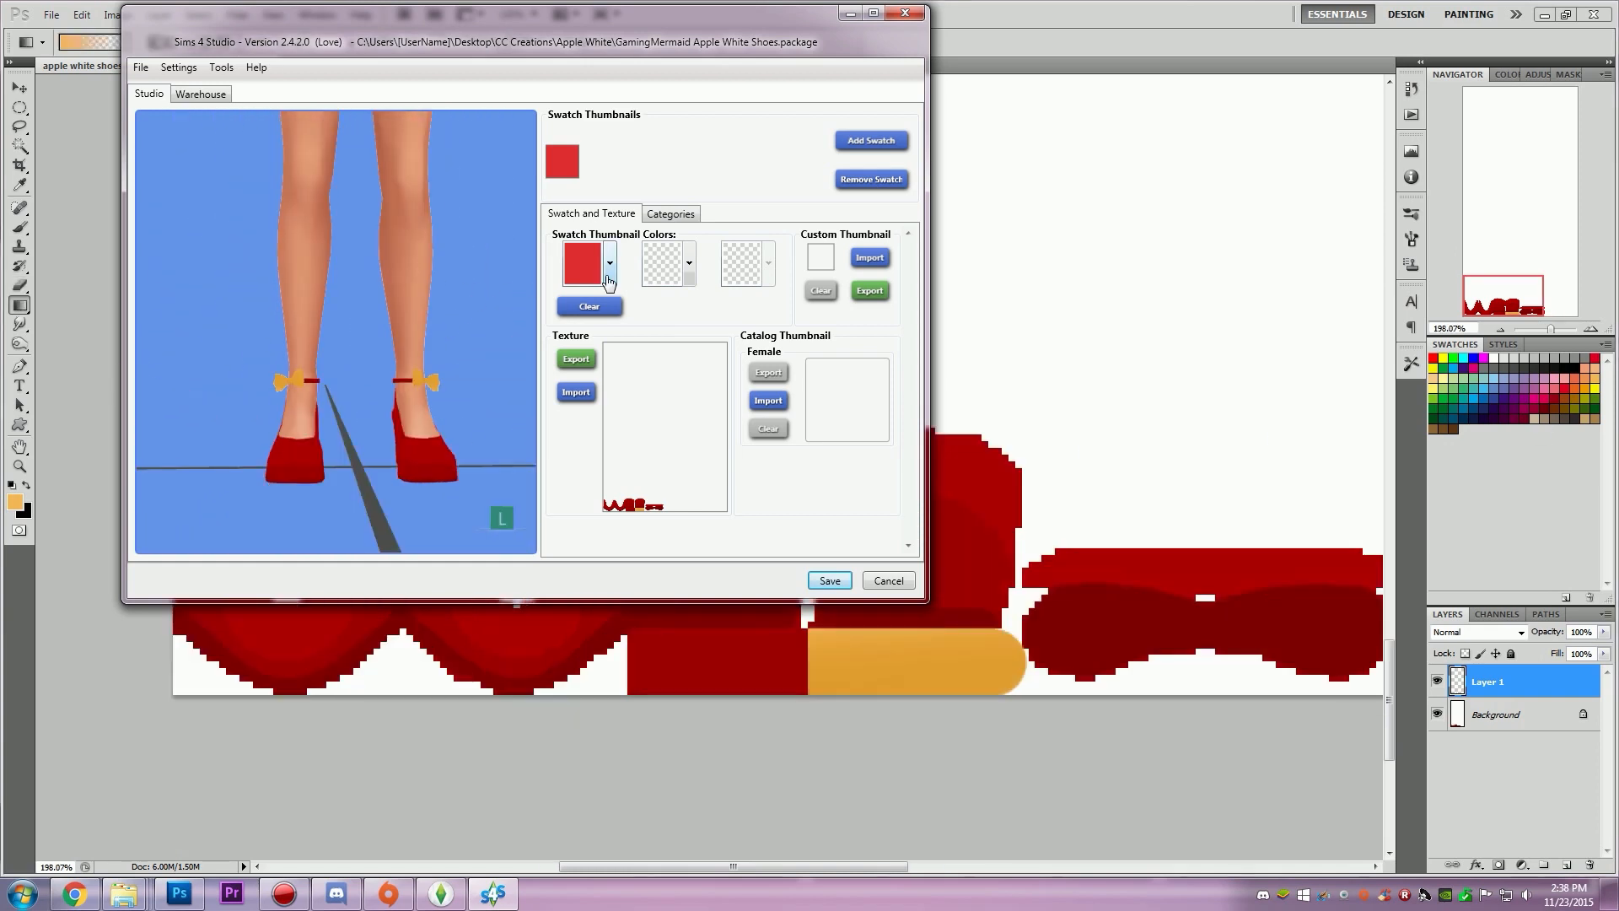
# Step: Set the second swatch thumbnail color to golden yellow #FFC60A, keeping red as the first color
pyautogui.click(607, 277)
pyautogui.click(607, 276)
pyautogui.click(688, 268)
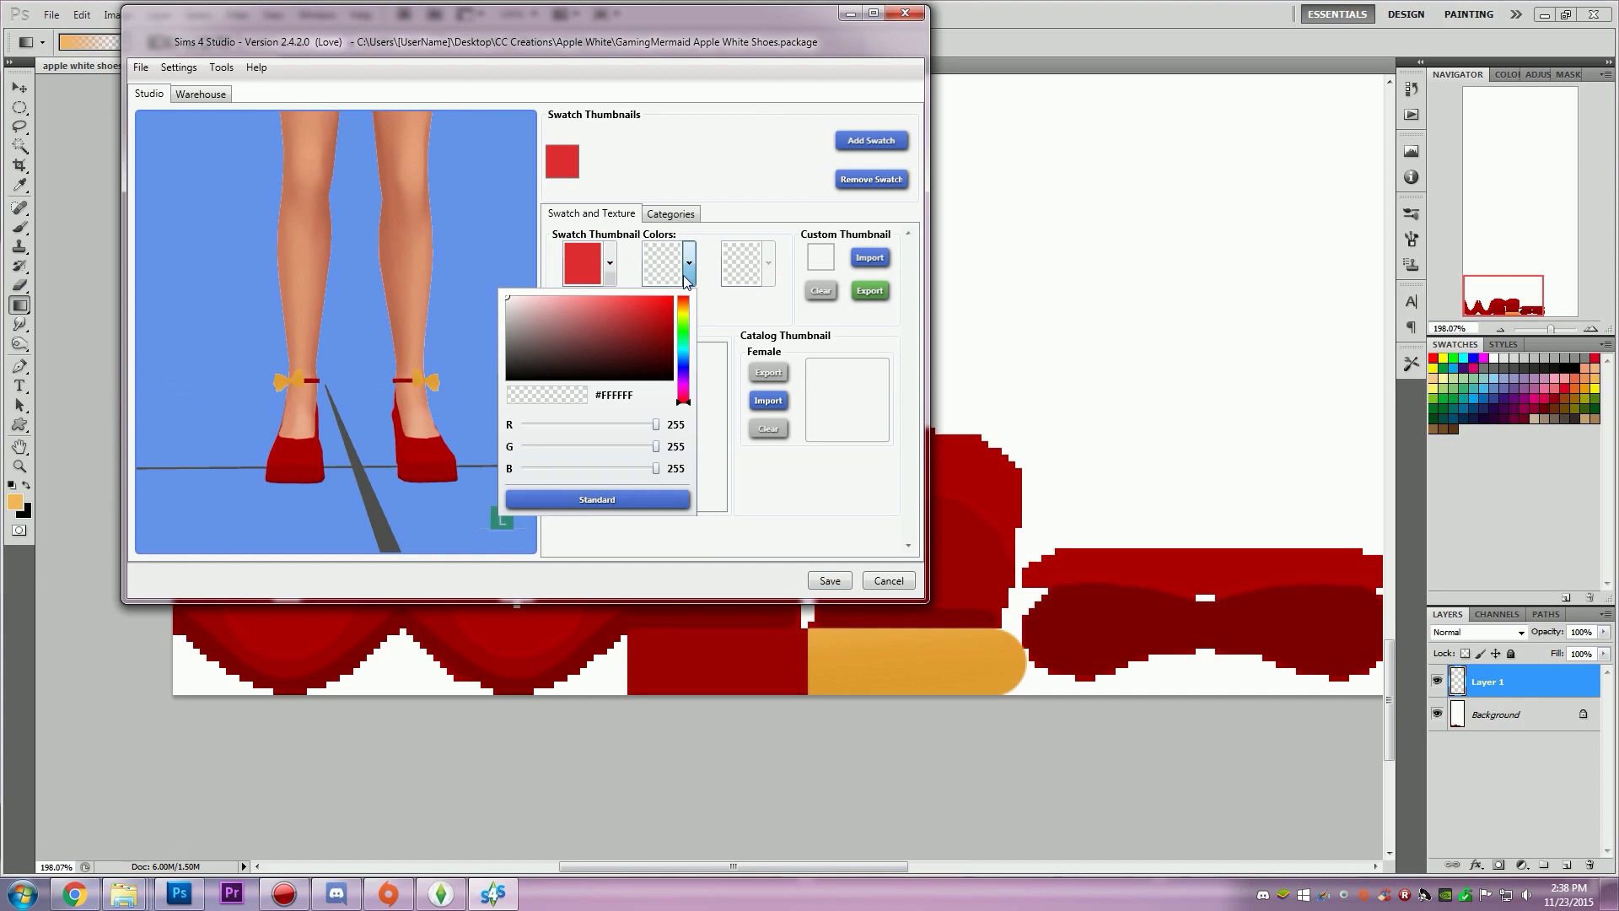
pyautogui.click(683, 311)
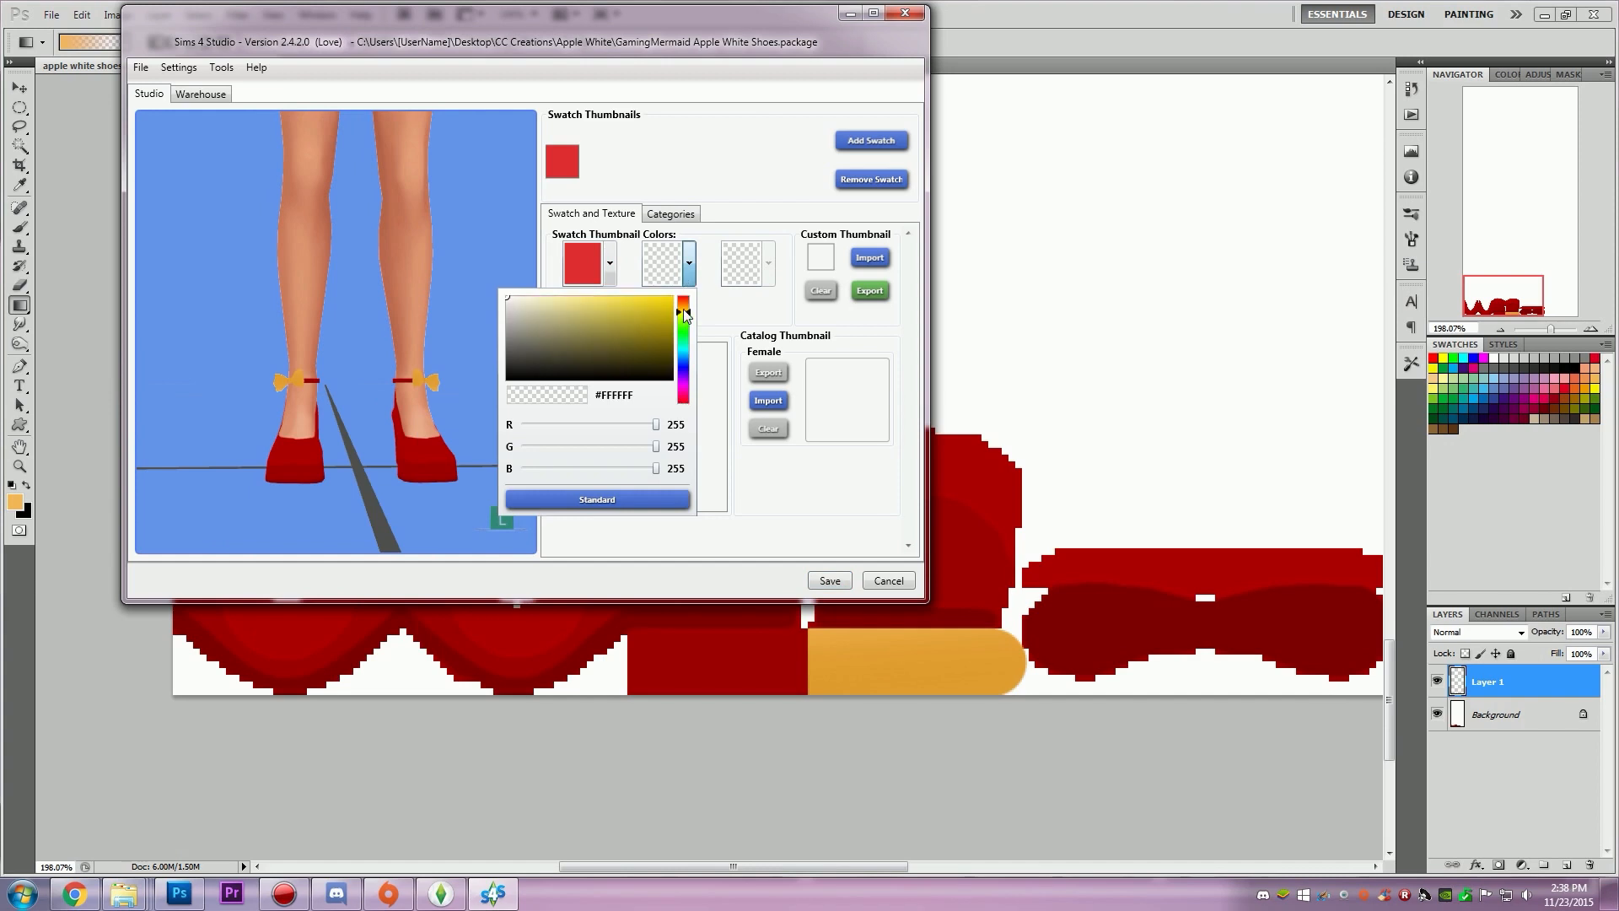
pyautogui.click(688, 308)
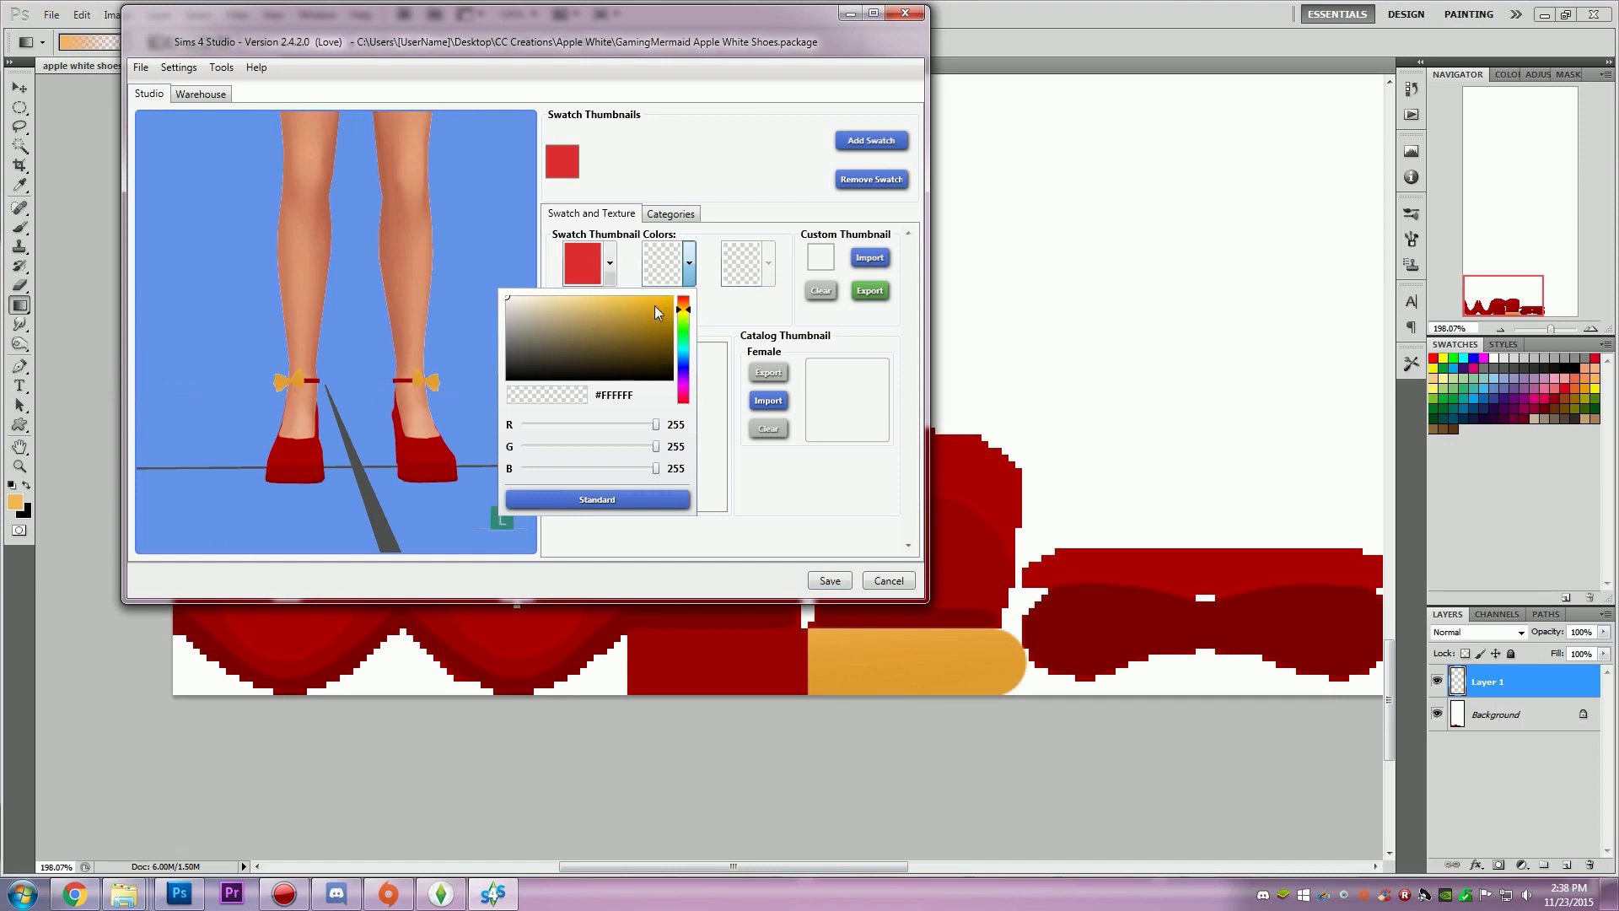
pyautogui.moveTo(658, 312)
pyautogui.mouseDown()
pyautogui.moveTo(619, 319)
pyautogui.moveTo(643, 324)
pyautogui.moveTo(647, 351)
pyautogui.moveTo(646, 295)
pyautogui.moveTo(690, 311)
pyautogui.mouseUp()
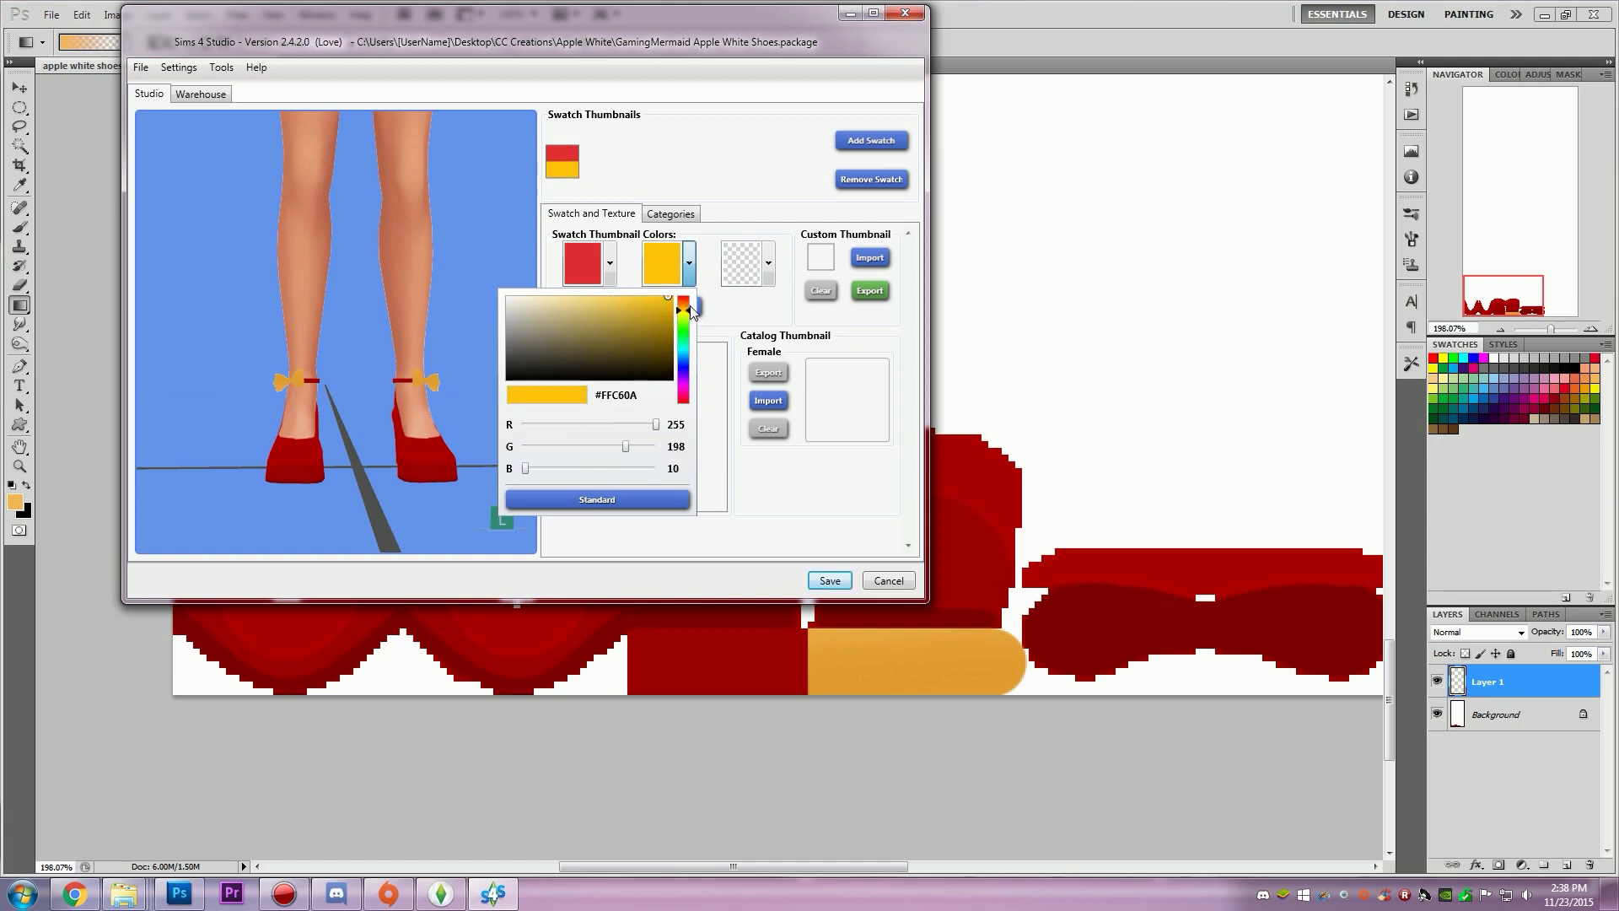
pyautogui.click(579, 173)
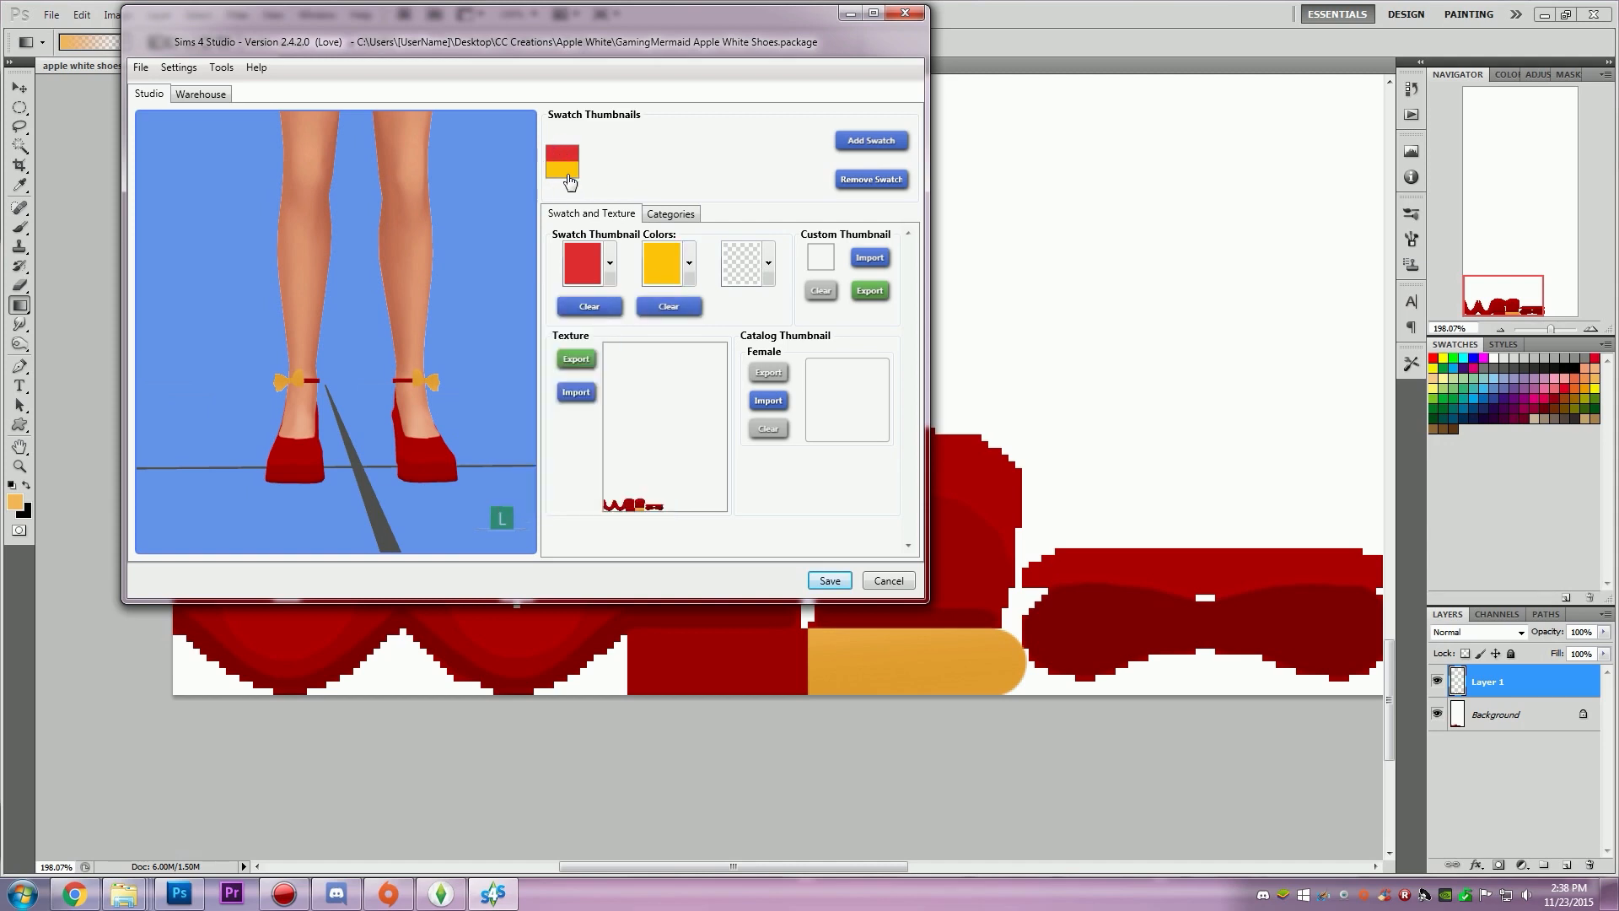
# Step: Check the finished shoes in the preview and save the GamingMermaid Apple White Shoes package
pyautogui.moveTo(427, 472)
pyautogui.mouseDown(button='right')
pyautogui.moveTo(1113, 427)
pyautogui.moveTo(767, 382)
pyautogui.moveTo(435, 482)
pyautogui.mouseUp(button='right')
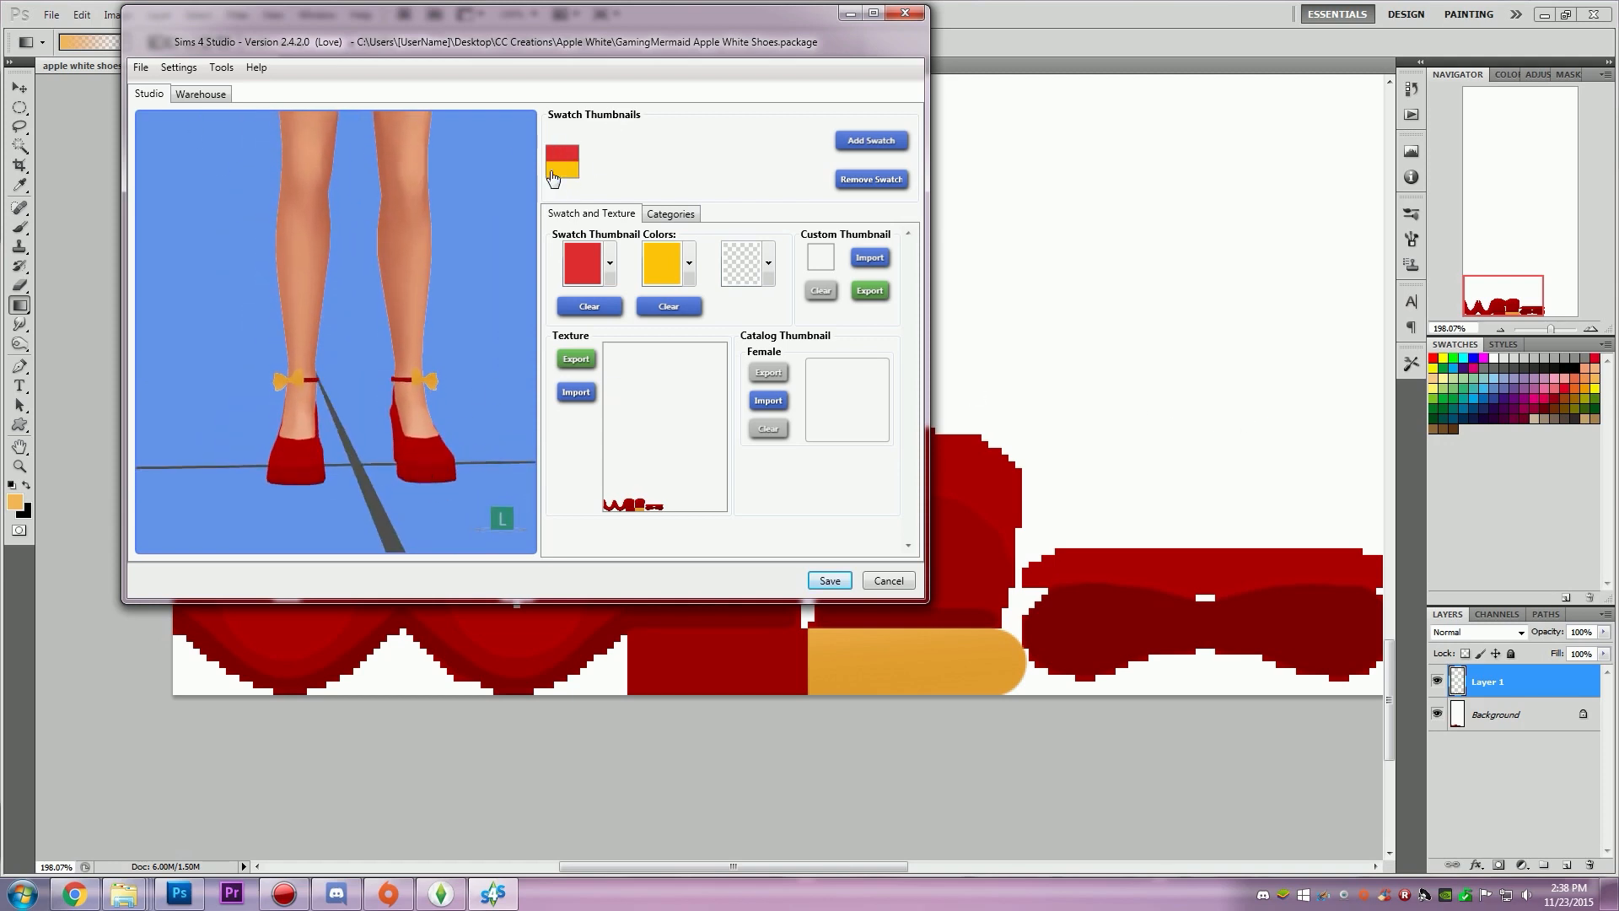
pyautogui.moveTo(456, 486)
pyautogui.mouseDown(button='right')
pyautogui.moveTo(1327, 424)
pyautogui.moveTo(214, 464)
pyautogui.moveTo(469, 472)
pyautogui.mouseUp(button='right')
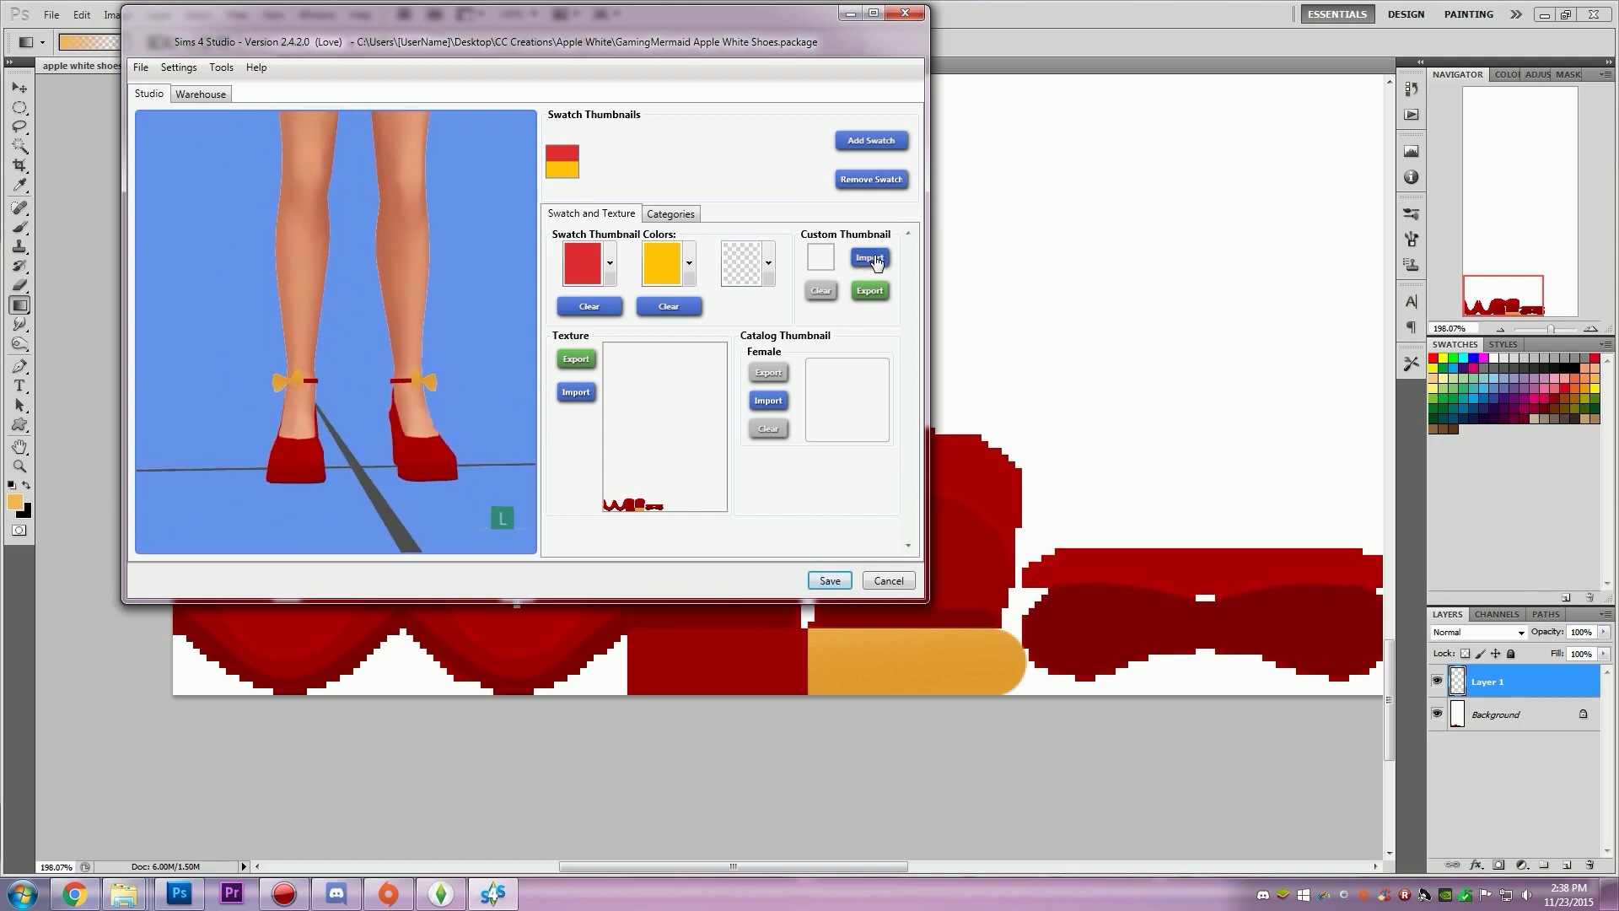
pyautogui.click(847, 581)
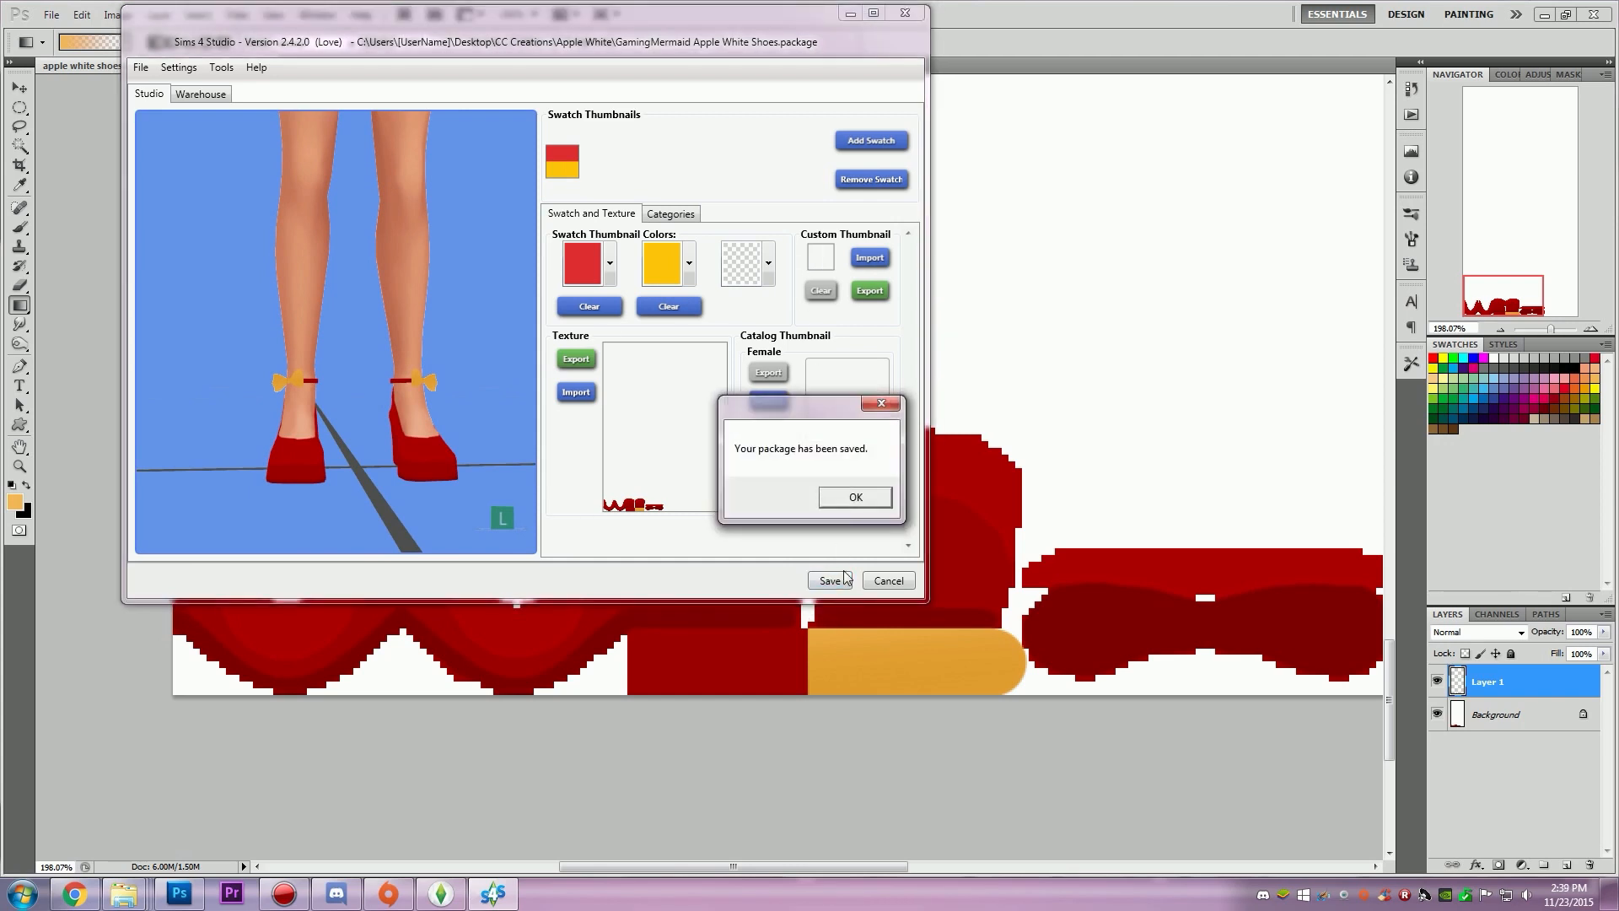
pyautogui.click(866, 497)
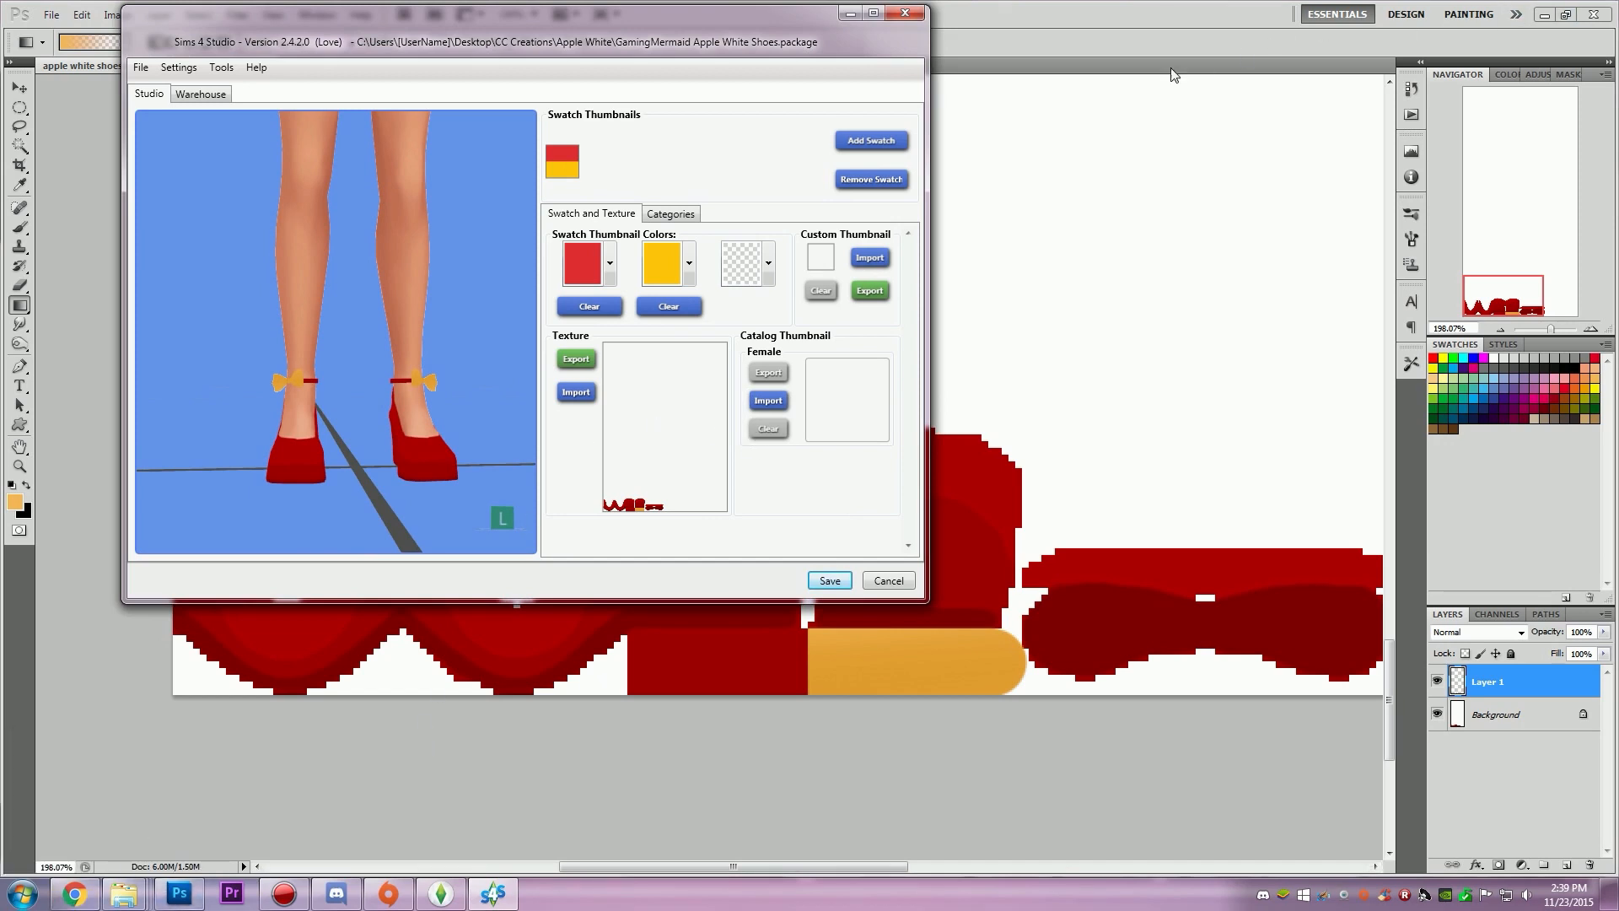
# Step: Minimize Photoshop, open the Apple White folder inside CC Creations and copy GamingMermaid Apple White Shoes.package
pyautogui.click(1543, 14)
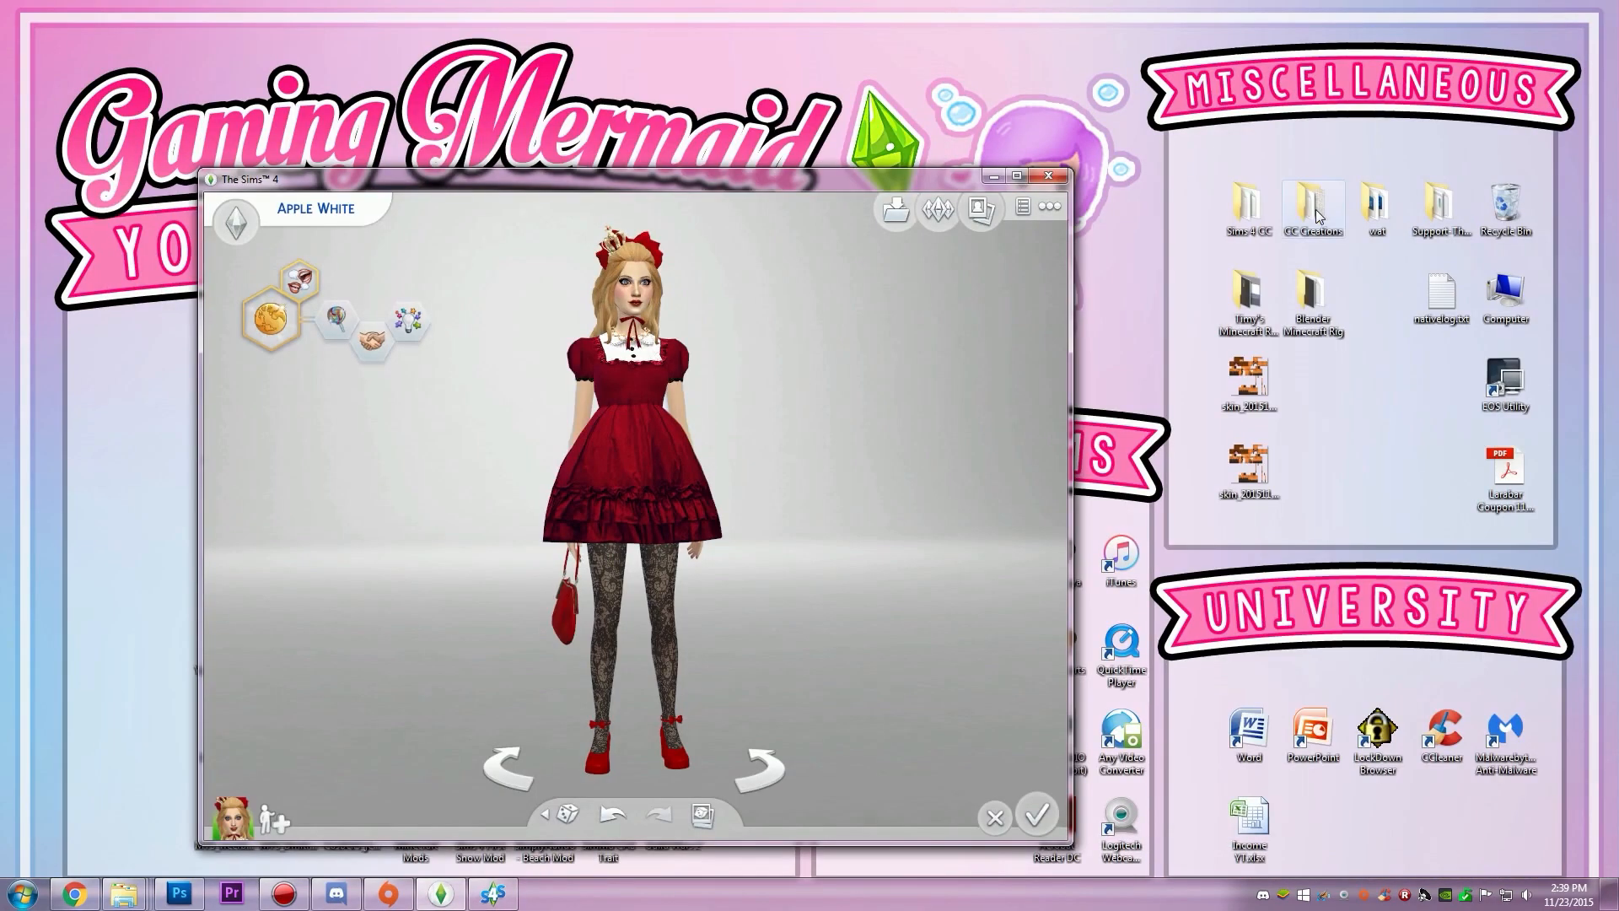
pyautogui.doubleClick(1318, 216)
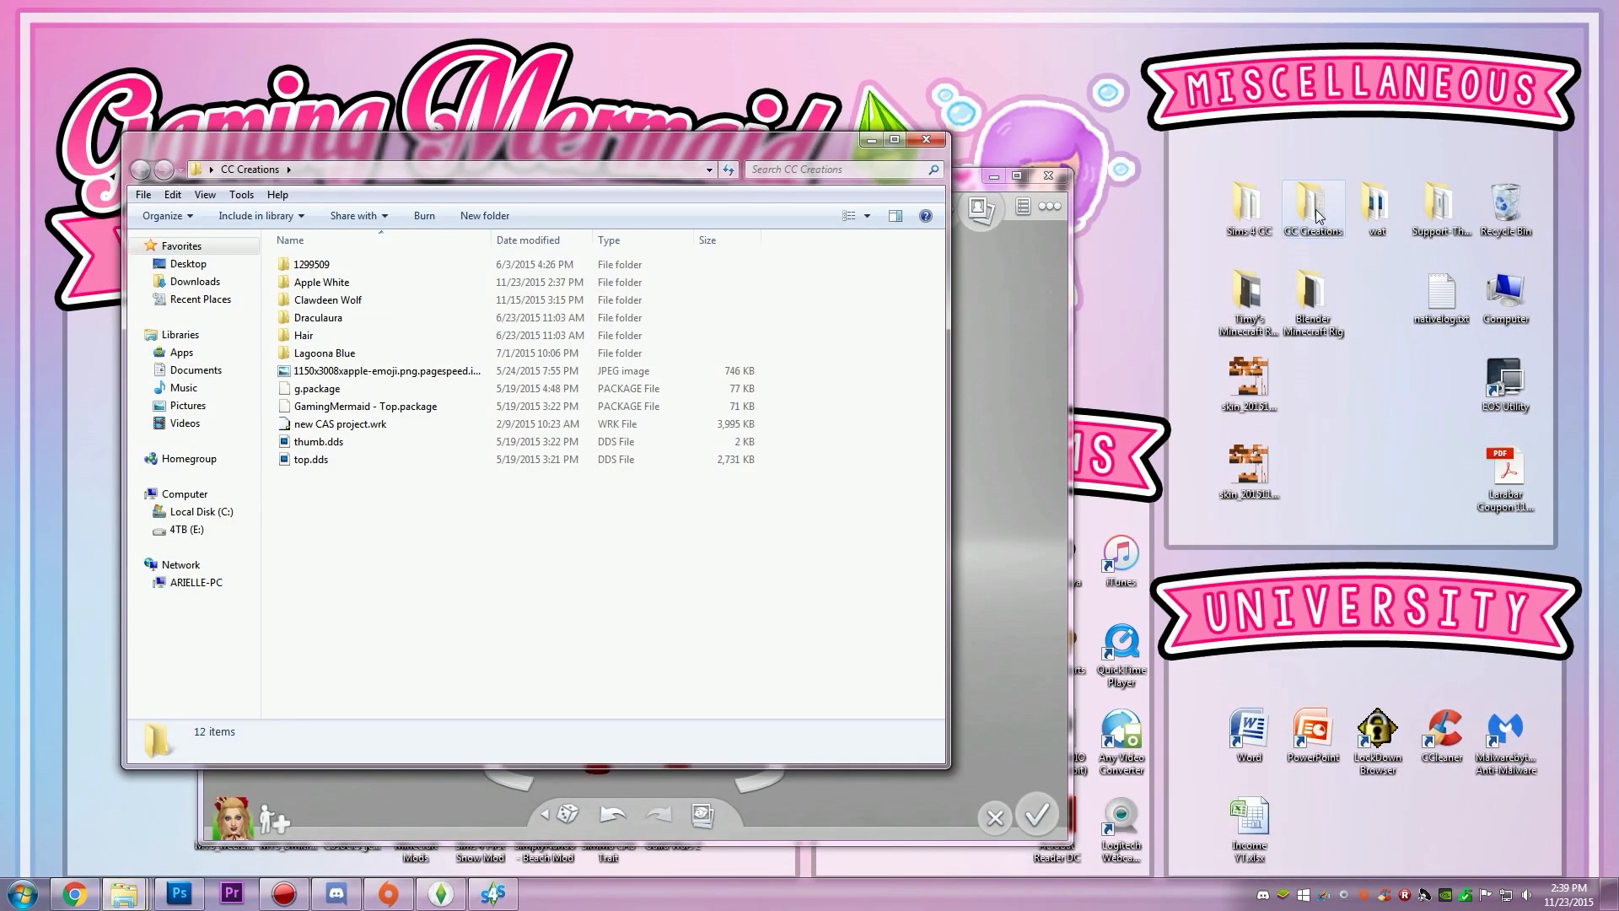
pyautogui.doubleClick(332, 283)
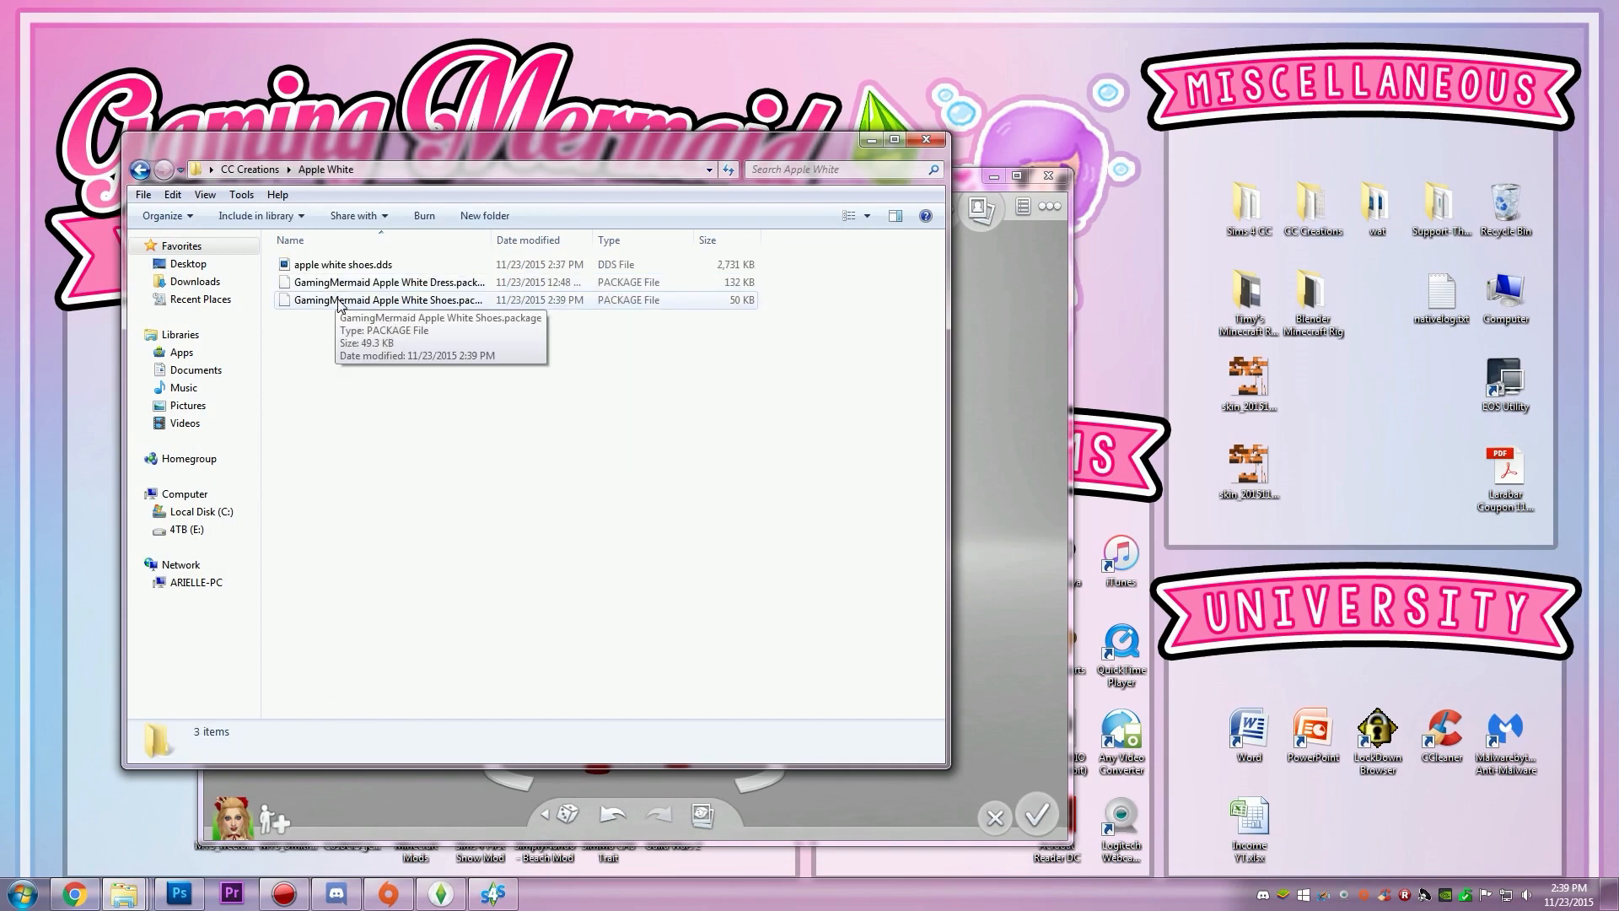
pyautogui.click(341, 301)
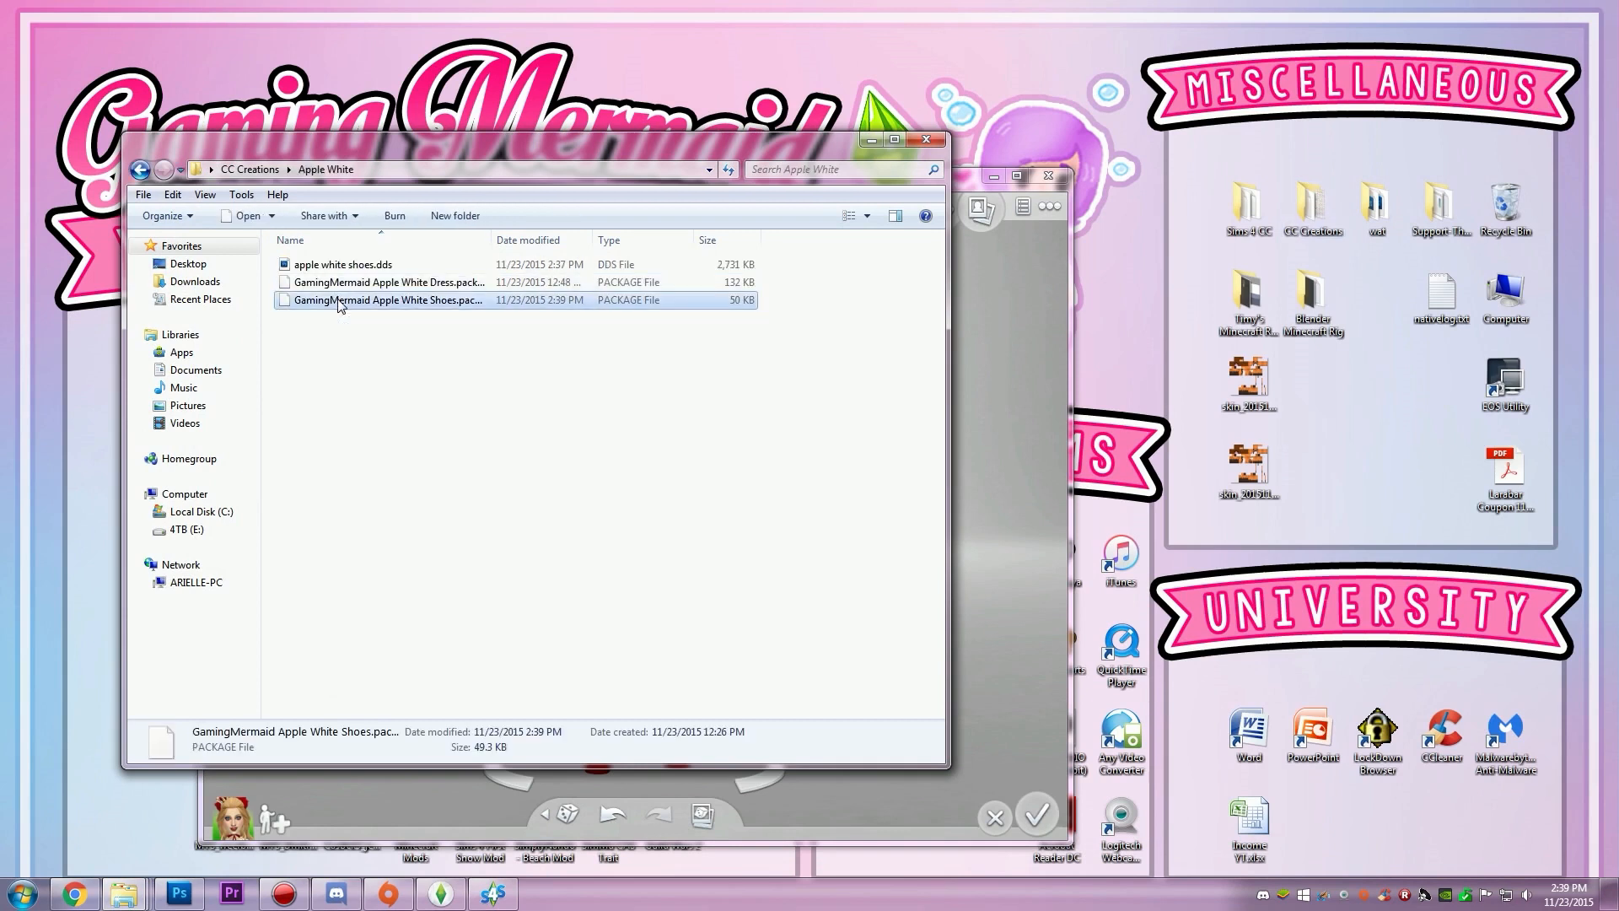
pyautogui.rightClick(487, 304)
pyautogui.click(255, 490)
pyautogui.click(349, 485)
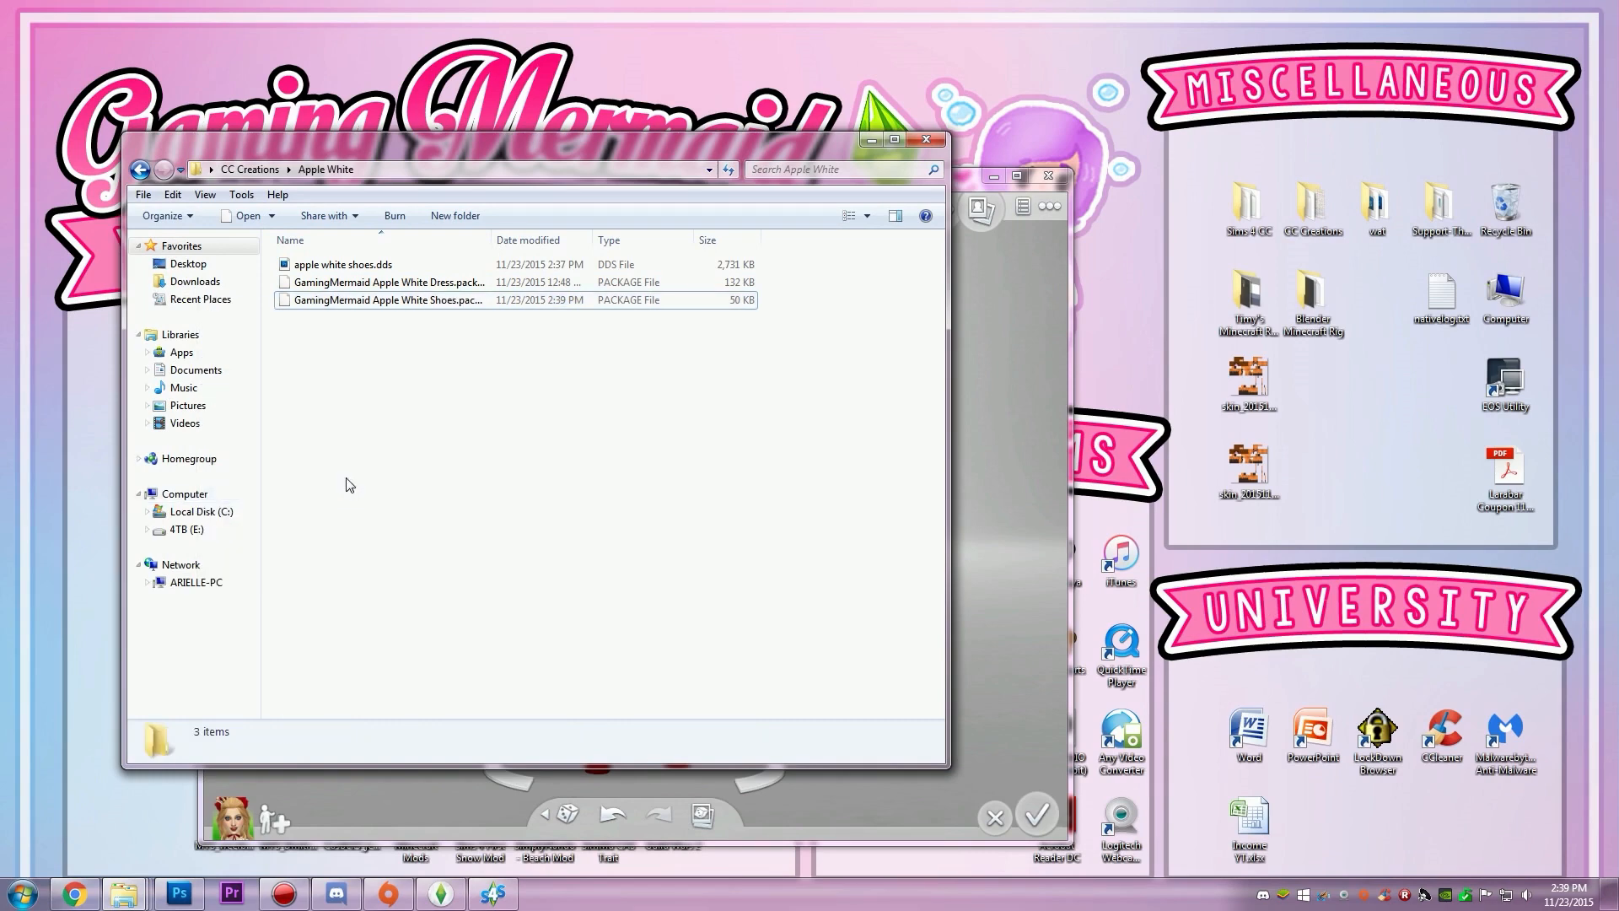
# Step: In the File Explorer window showing the salem search results, open Documents > Electronic Arts > The Sims 4 > Mods
pyautogui.click(124, 893)
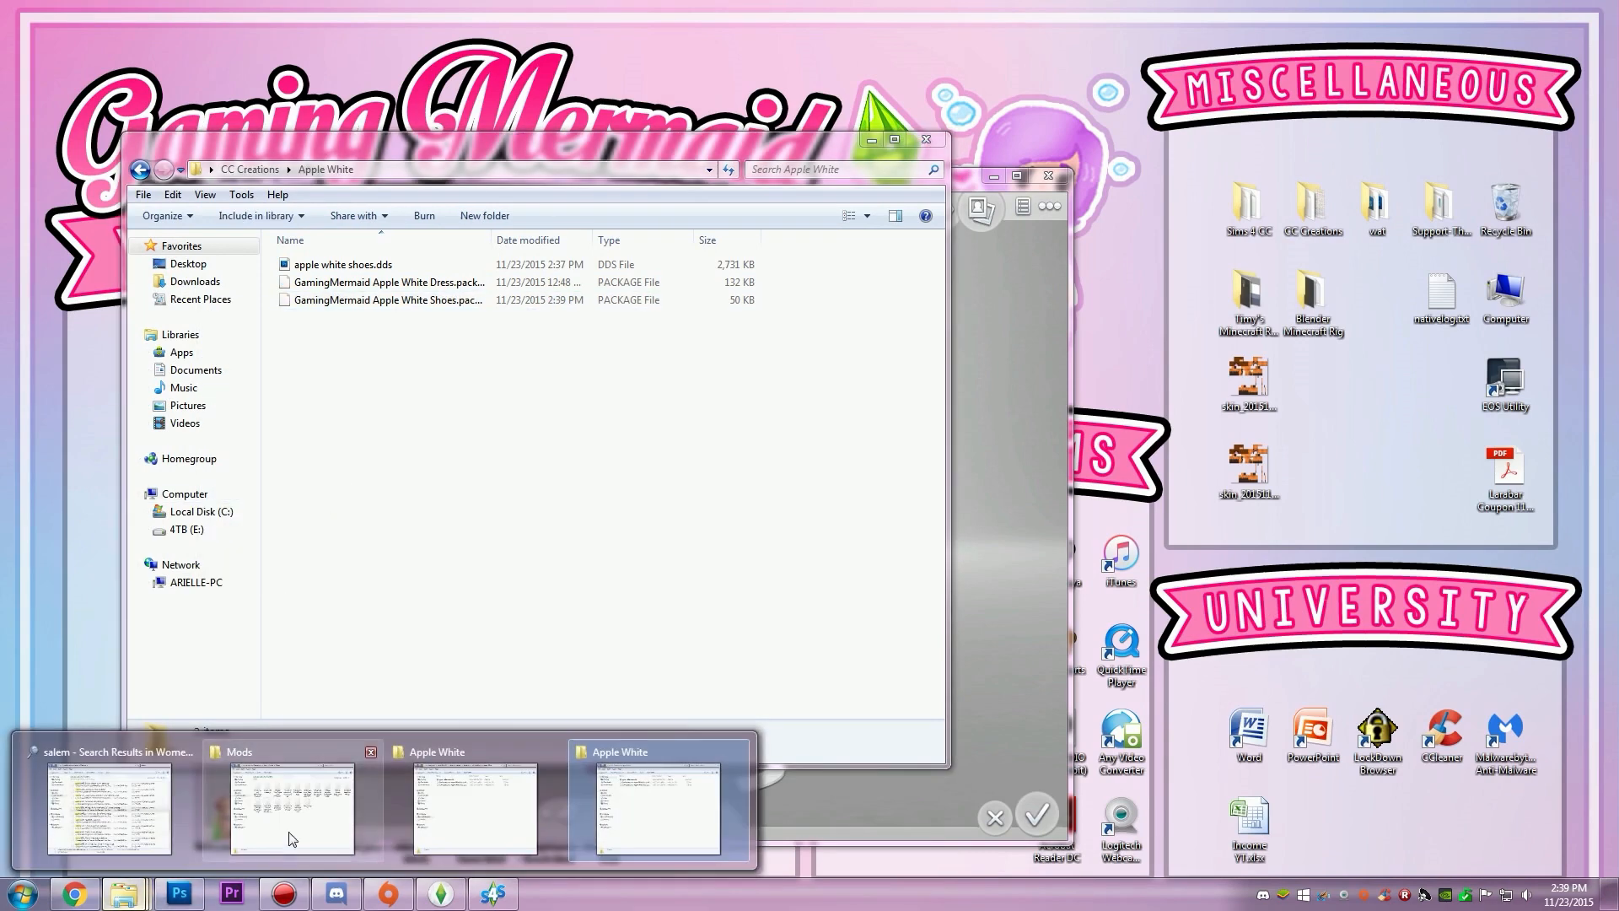
pyautogui.click(290, 835)
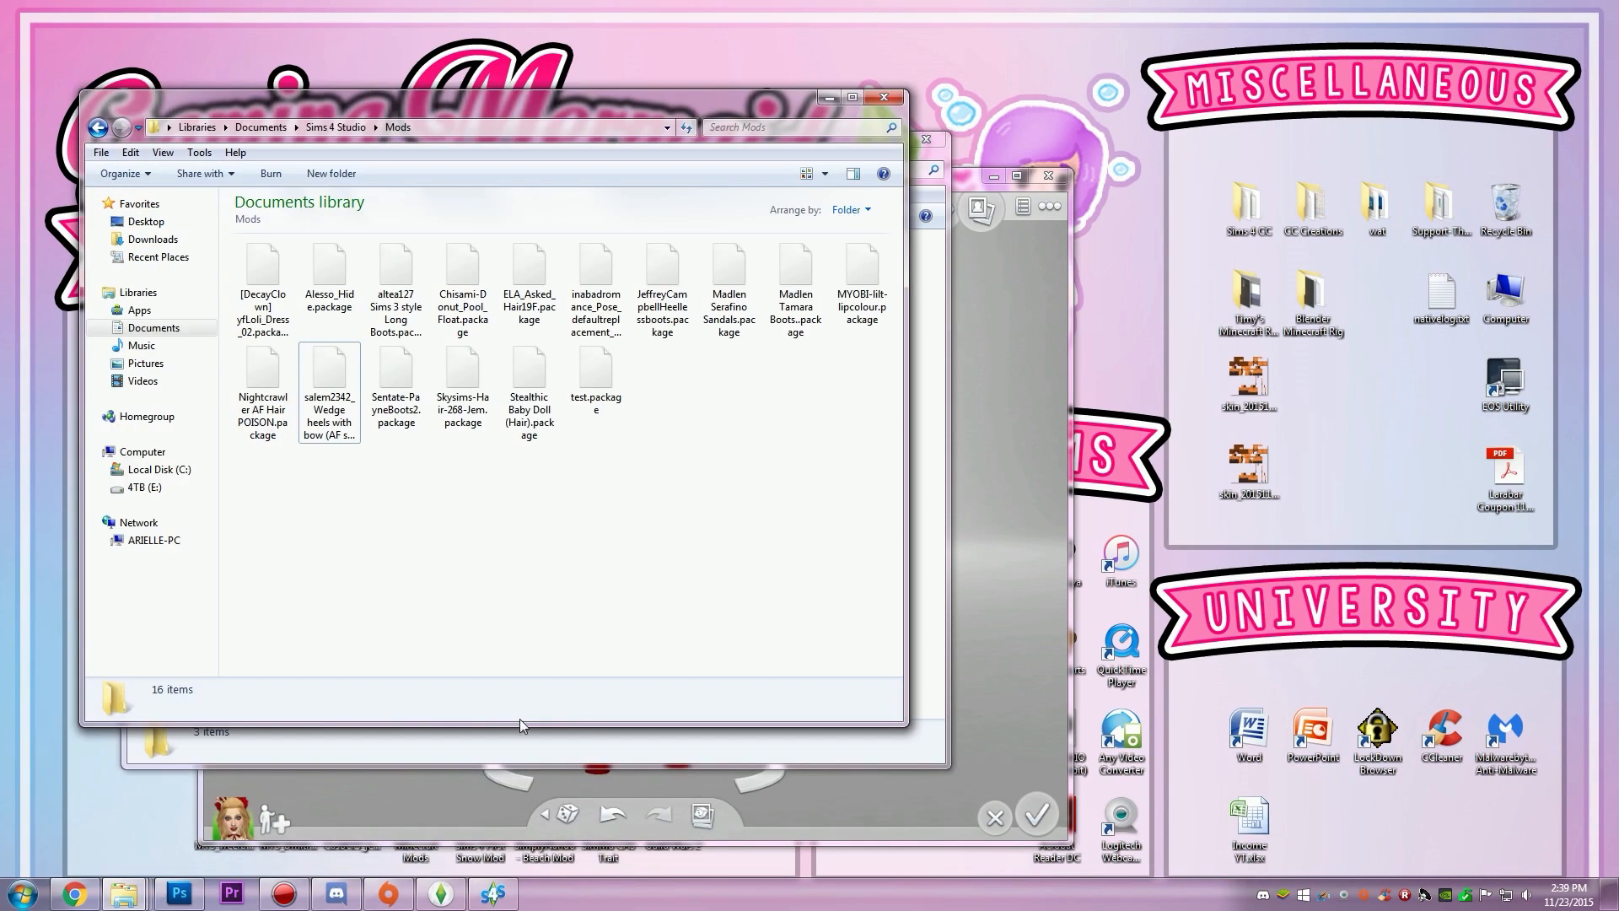
pyautogui.click(124, 899)
pyautogui.click(143, 841)
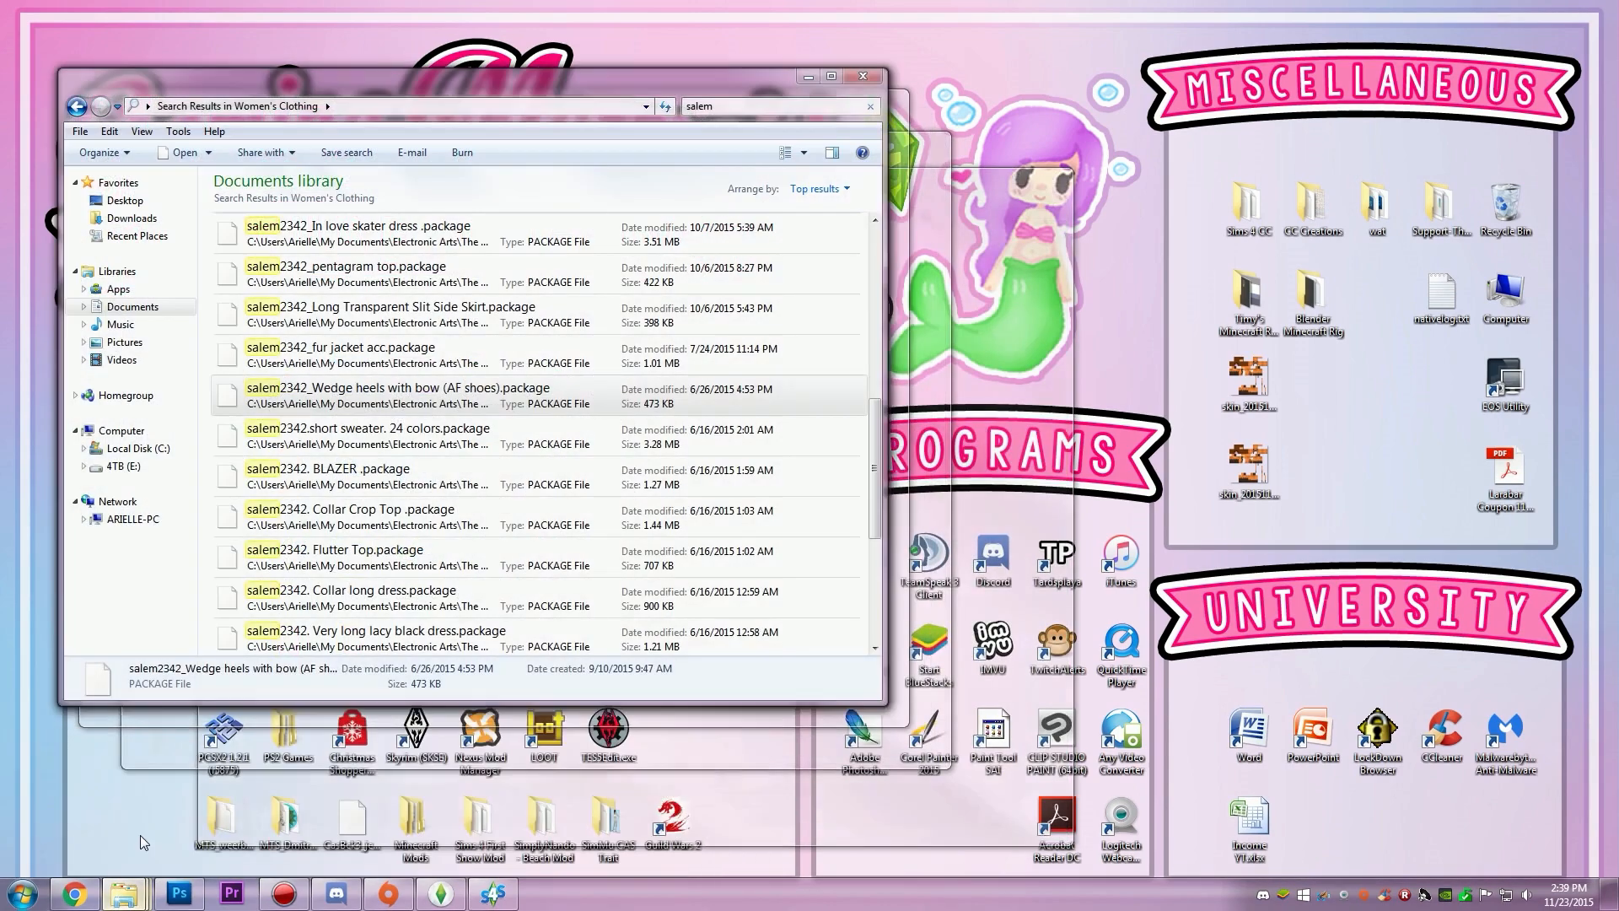
pyautogui.click(150, 314)
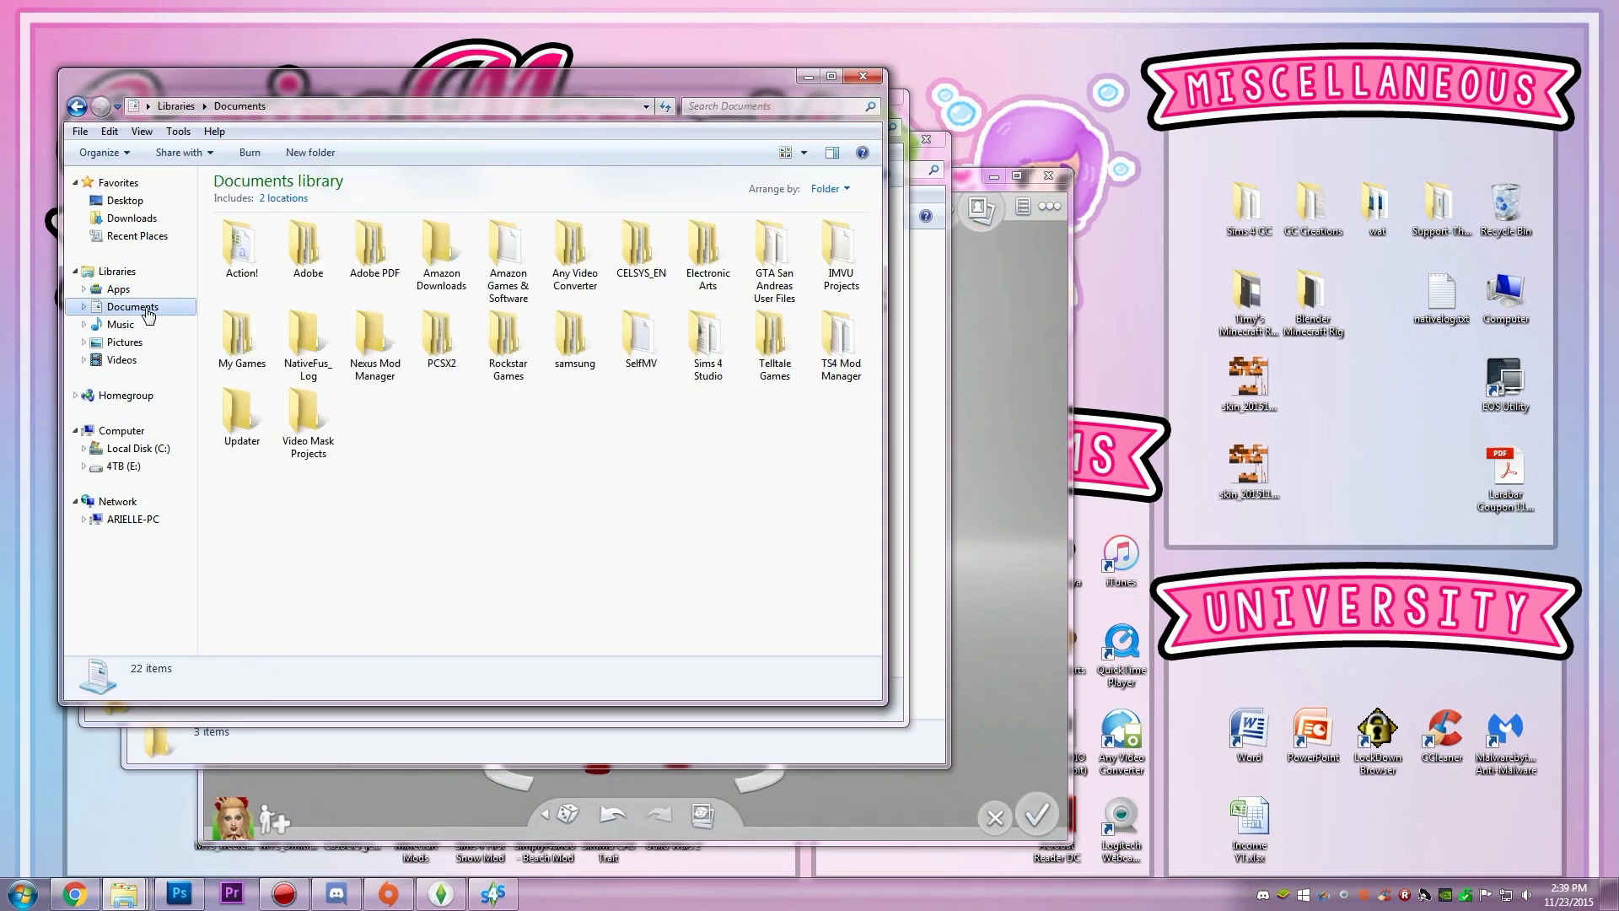
pyautogui.doubleClick(708, 248)
pyautogui.doubleClick(242, 248)
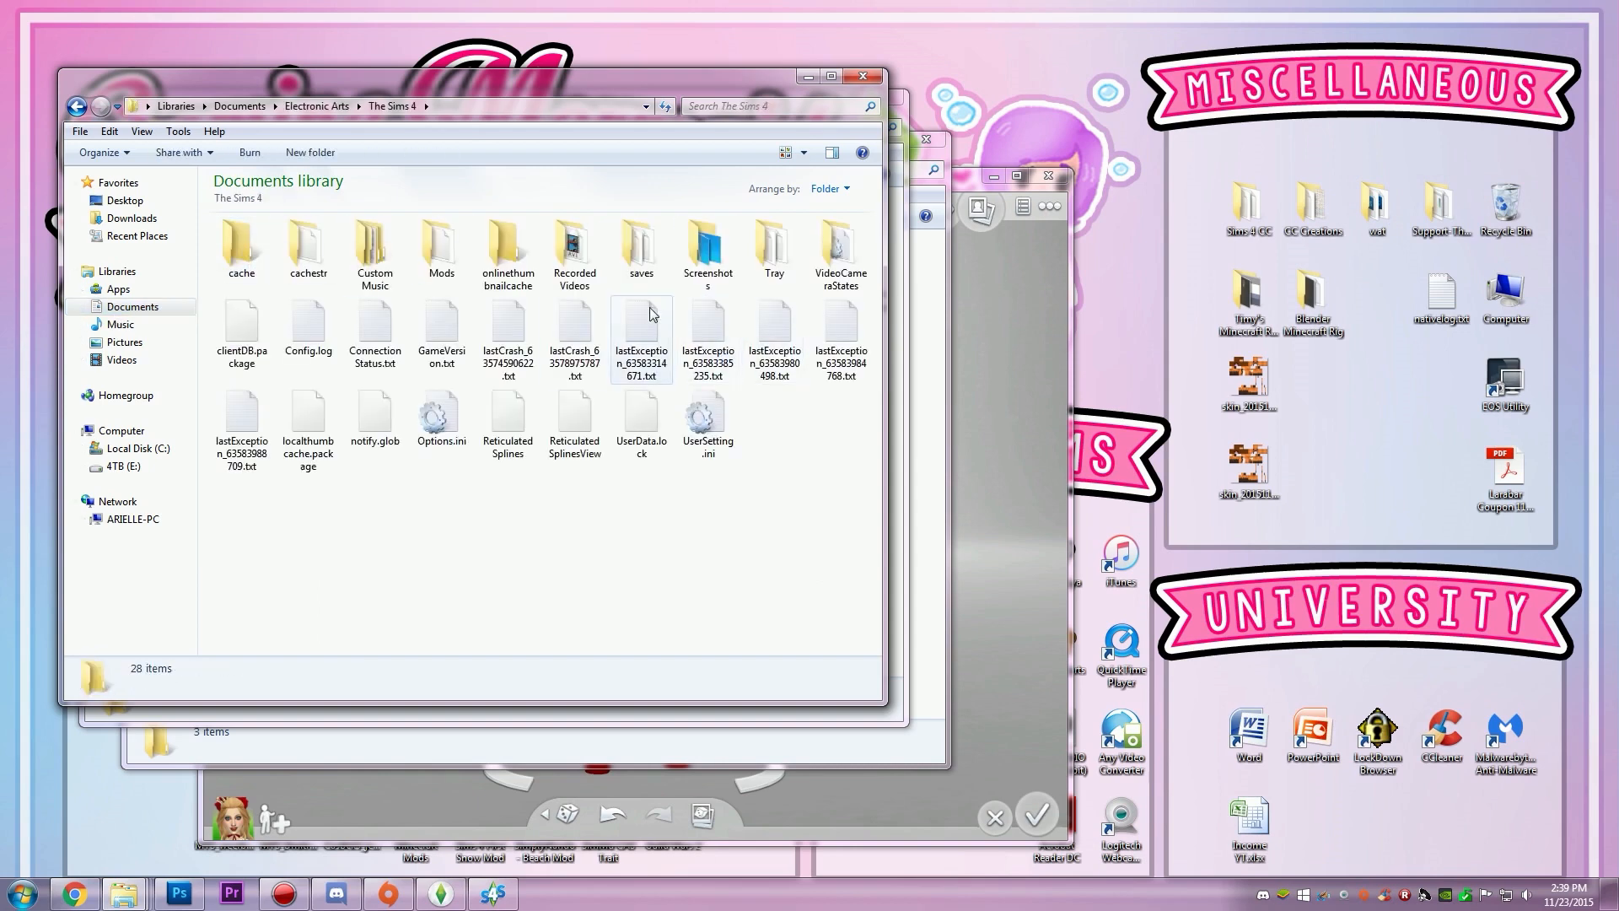
pyautogui.doubleClick(450, 265)
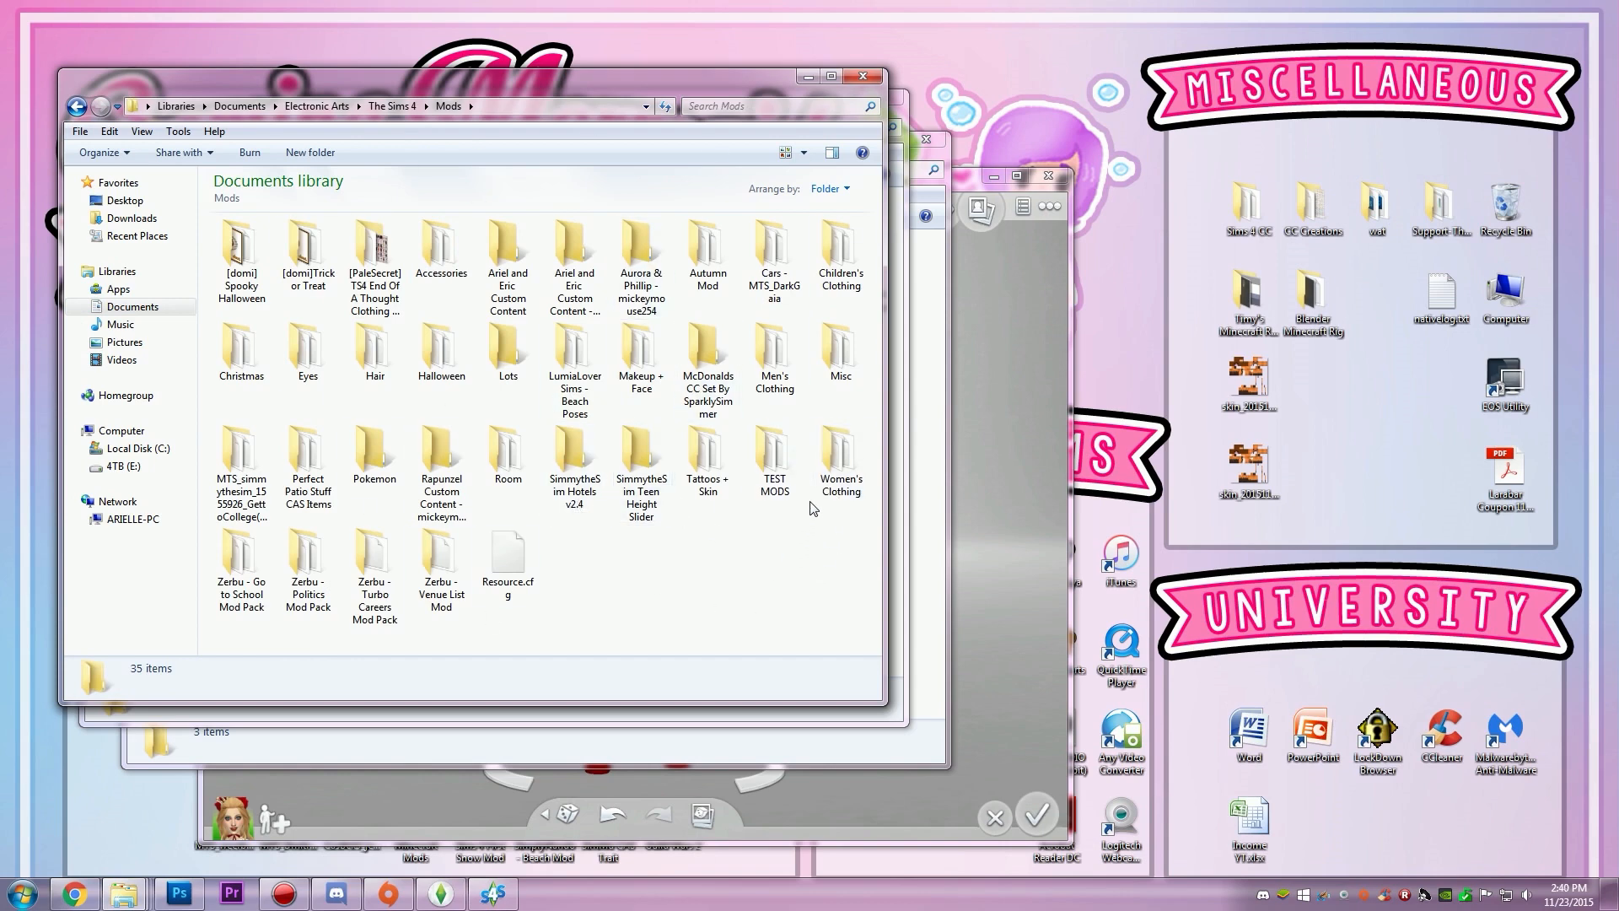
# Step: Paste the copied shoes package into the Women's Clothing folder inside Mods
pyautogui.doubleClick(839, 456)
pyautogui.rightClick(753, 377)
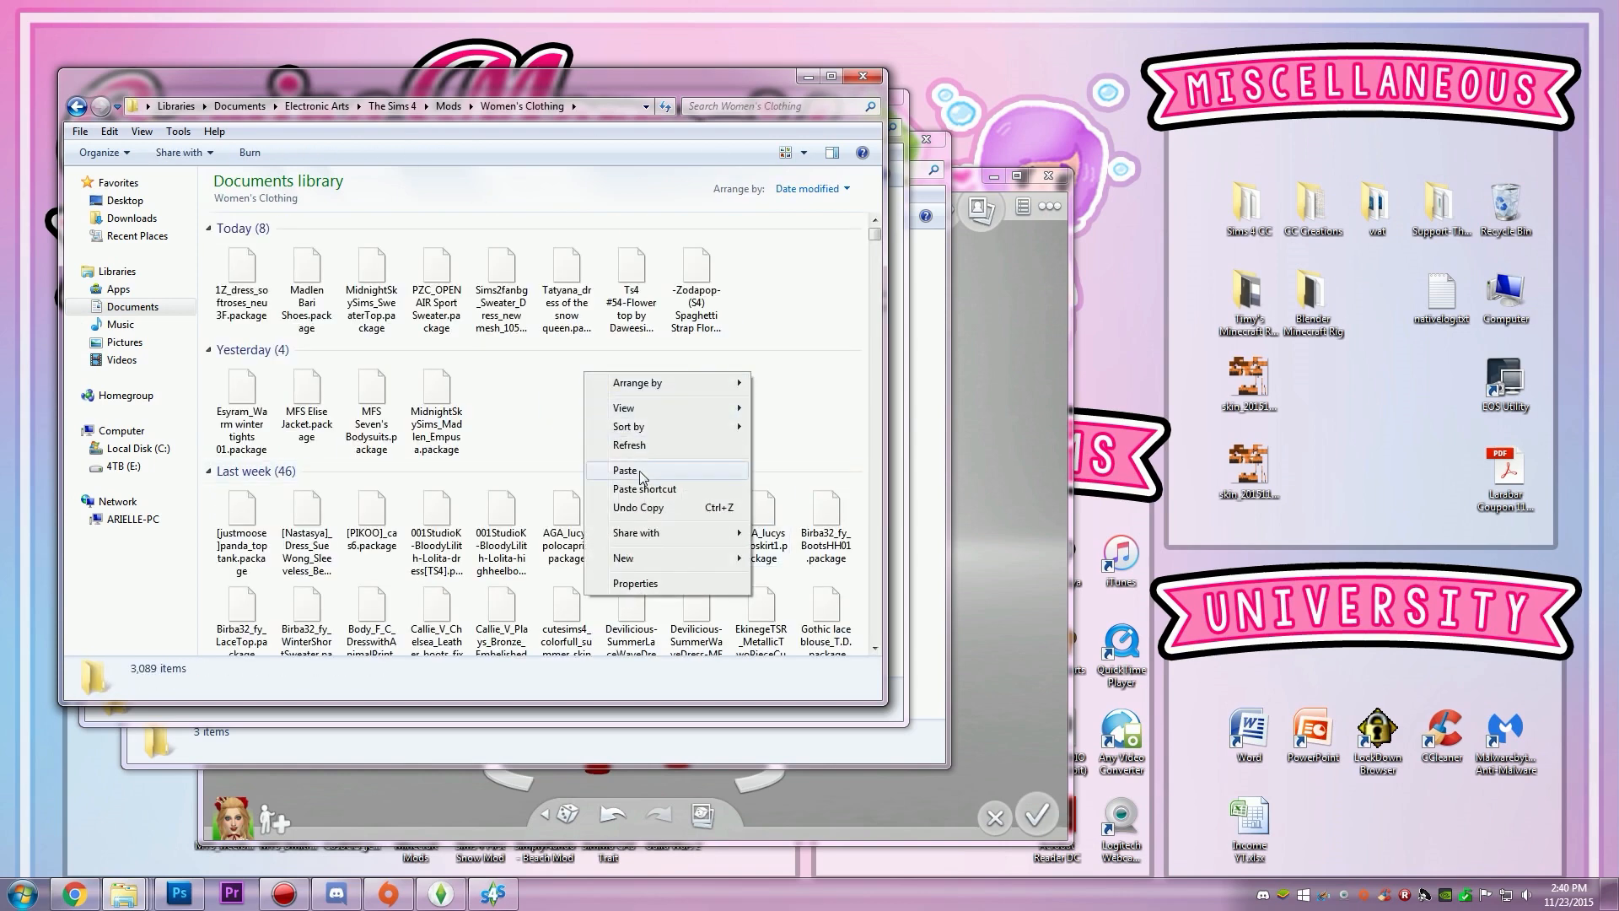
pyautogui.click(624, 470)
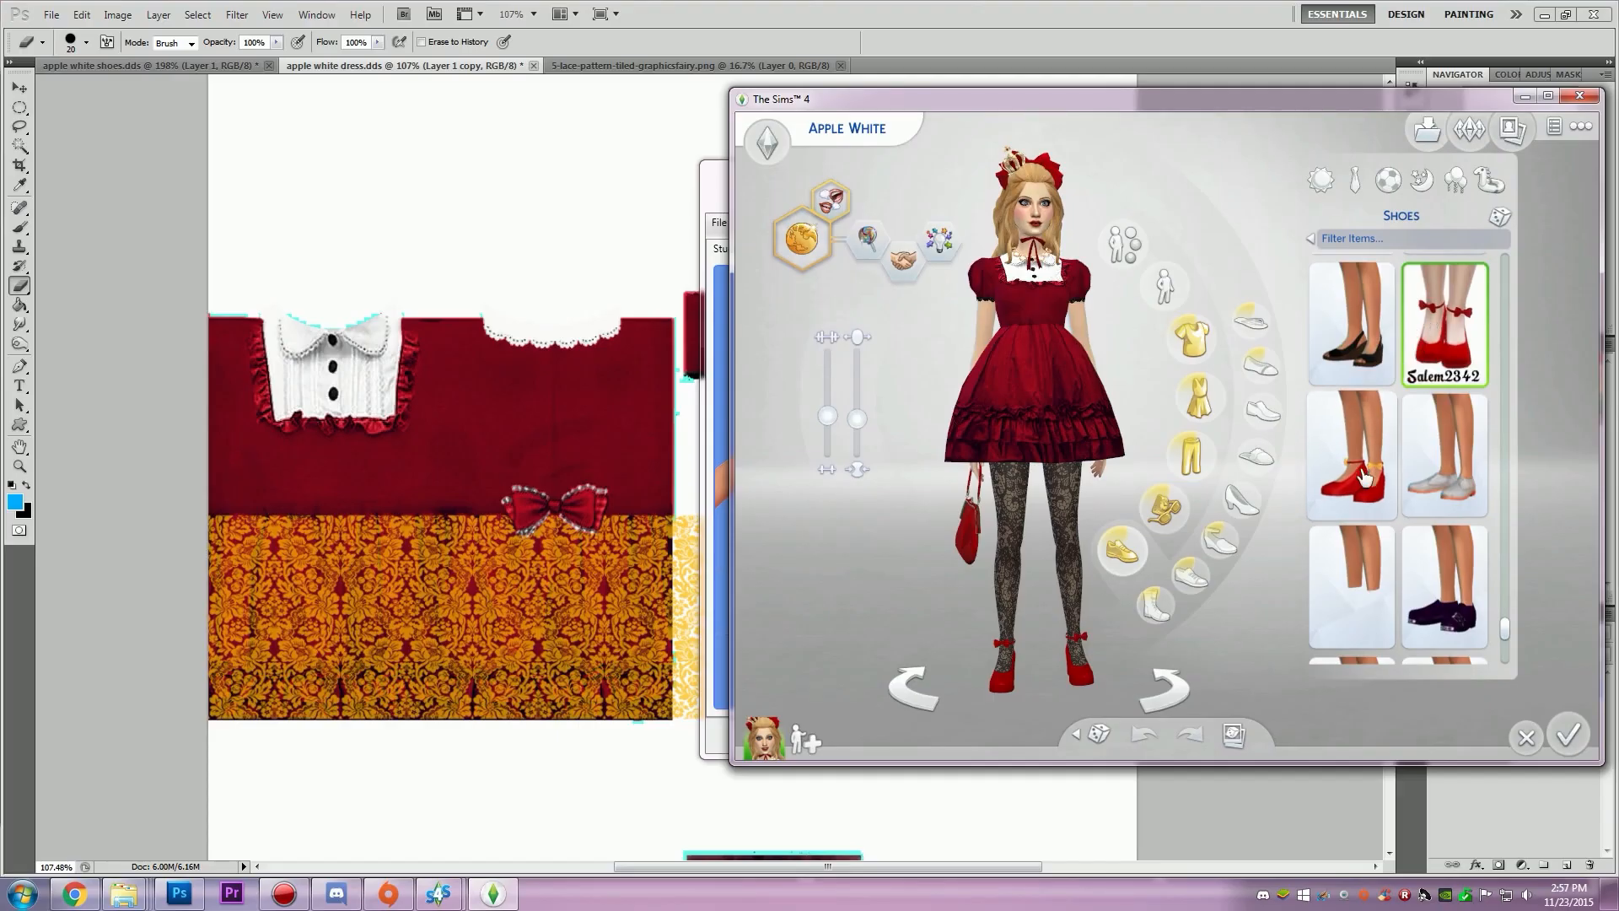
# Step: In The Sims 4, put the red shoes with gold bows on the Apple White Sim to preview them
pyautogui.click(1381, 499)
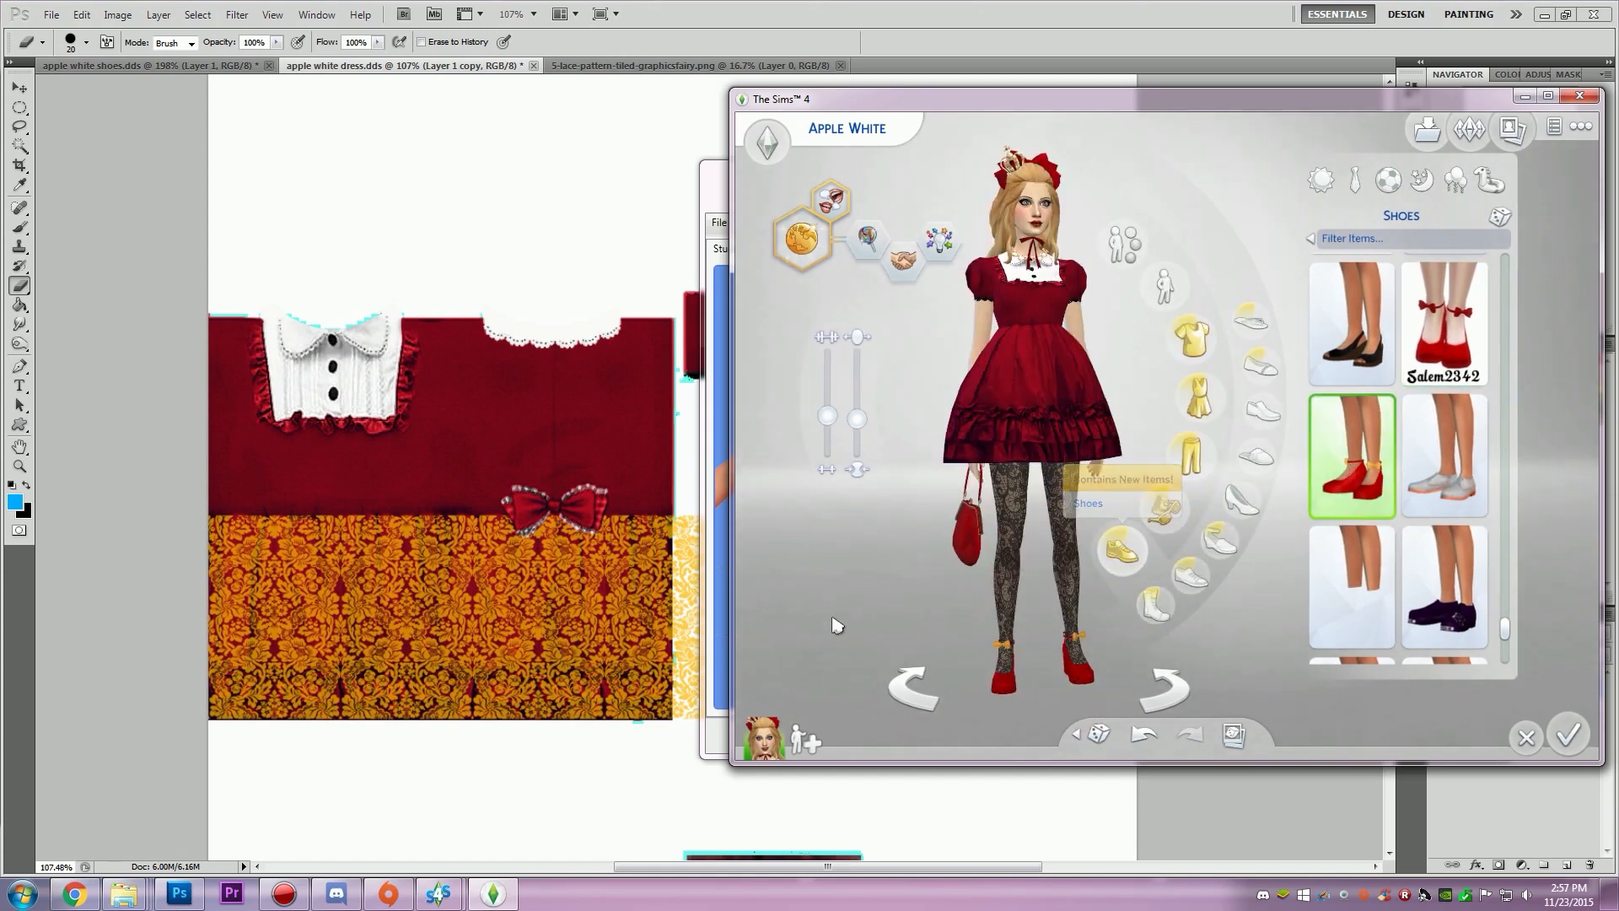
pyautogui.moveTo(829, 586); pyautogui.dragTo(814, 590)
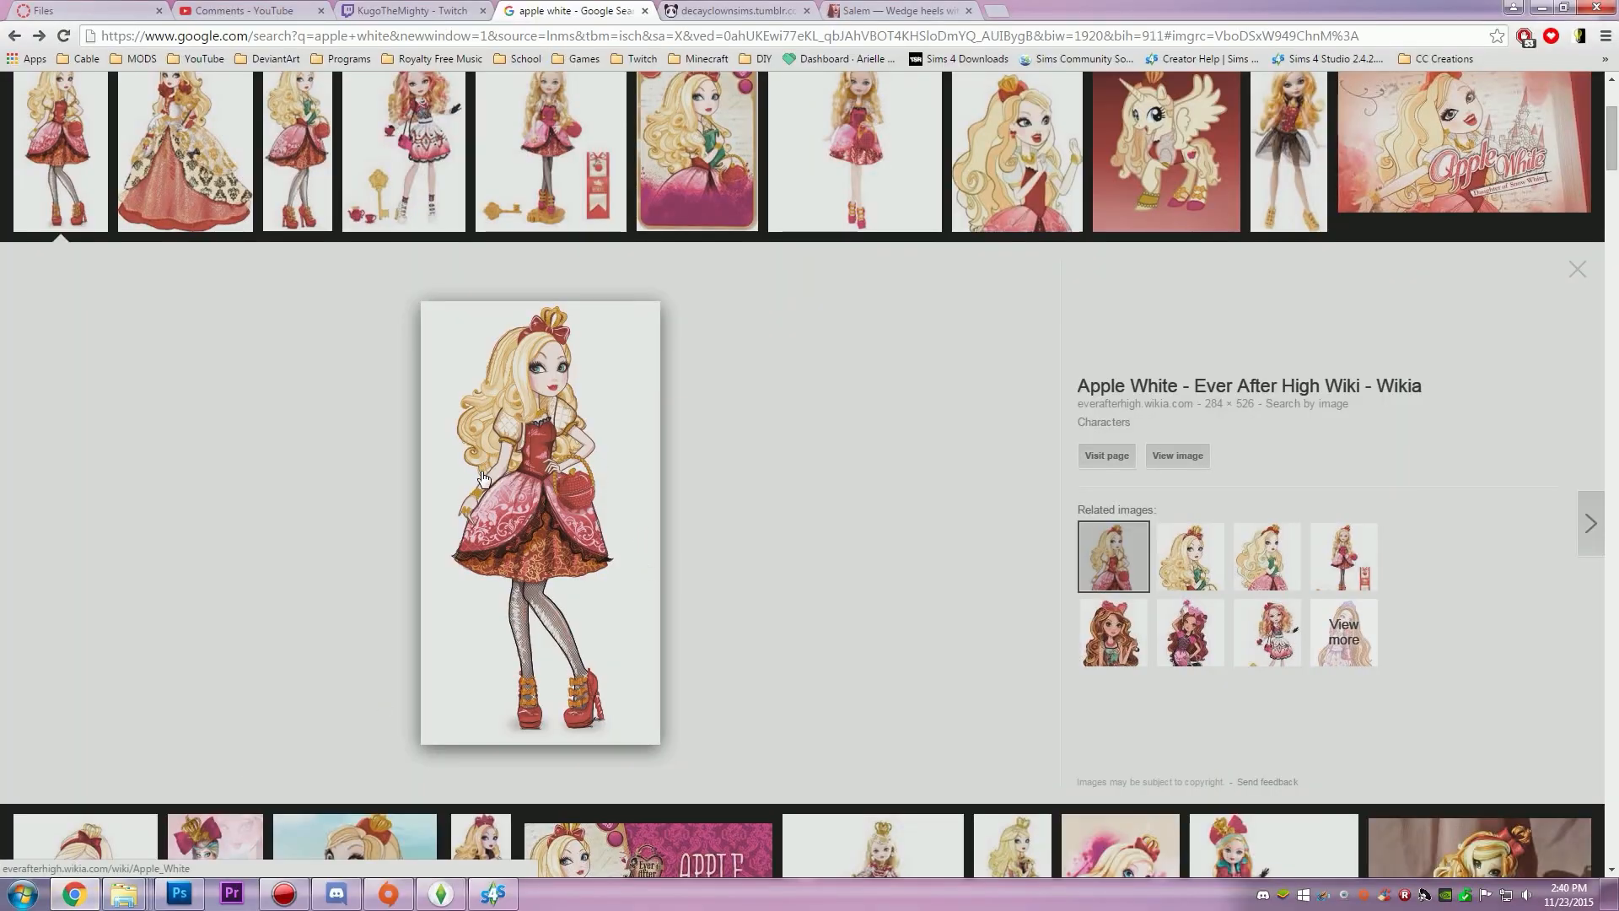
# Step: In the browser, review the Apple White reference image and the Loli Dress 02 page down to its download link
pyautogui.scroll(1, 529, 431)
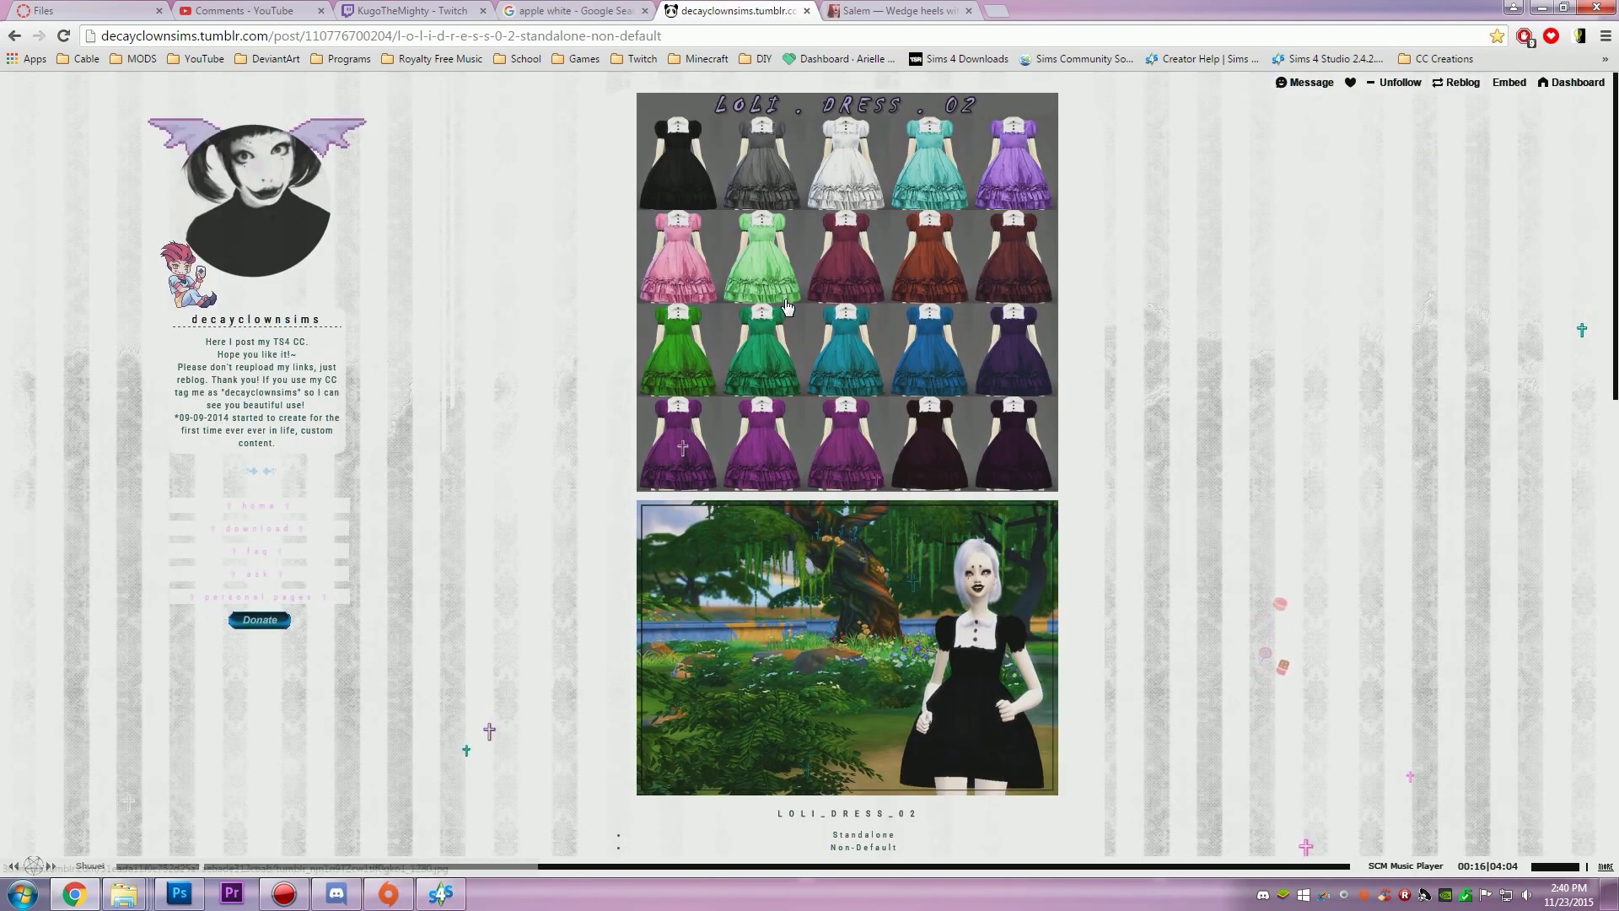
pyautogui.scroll(-2, 1257, 596)
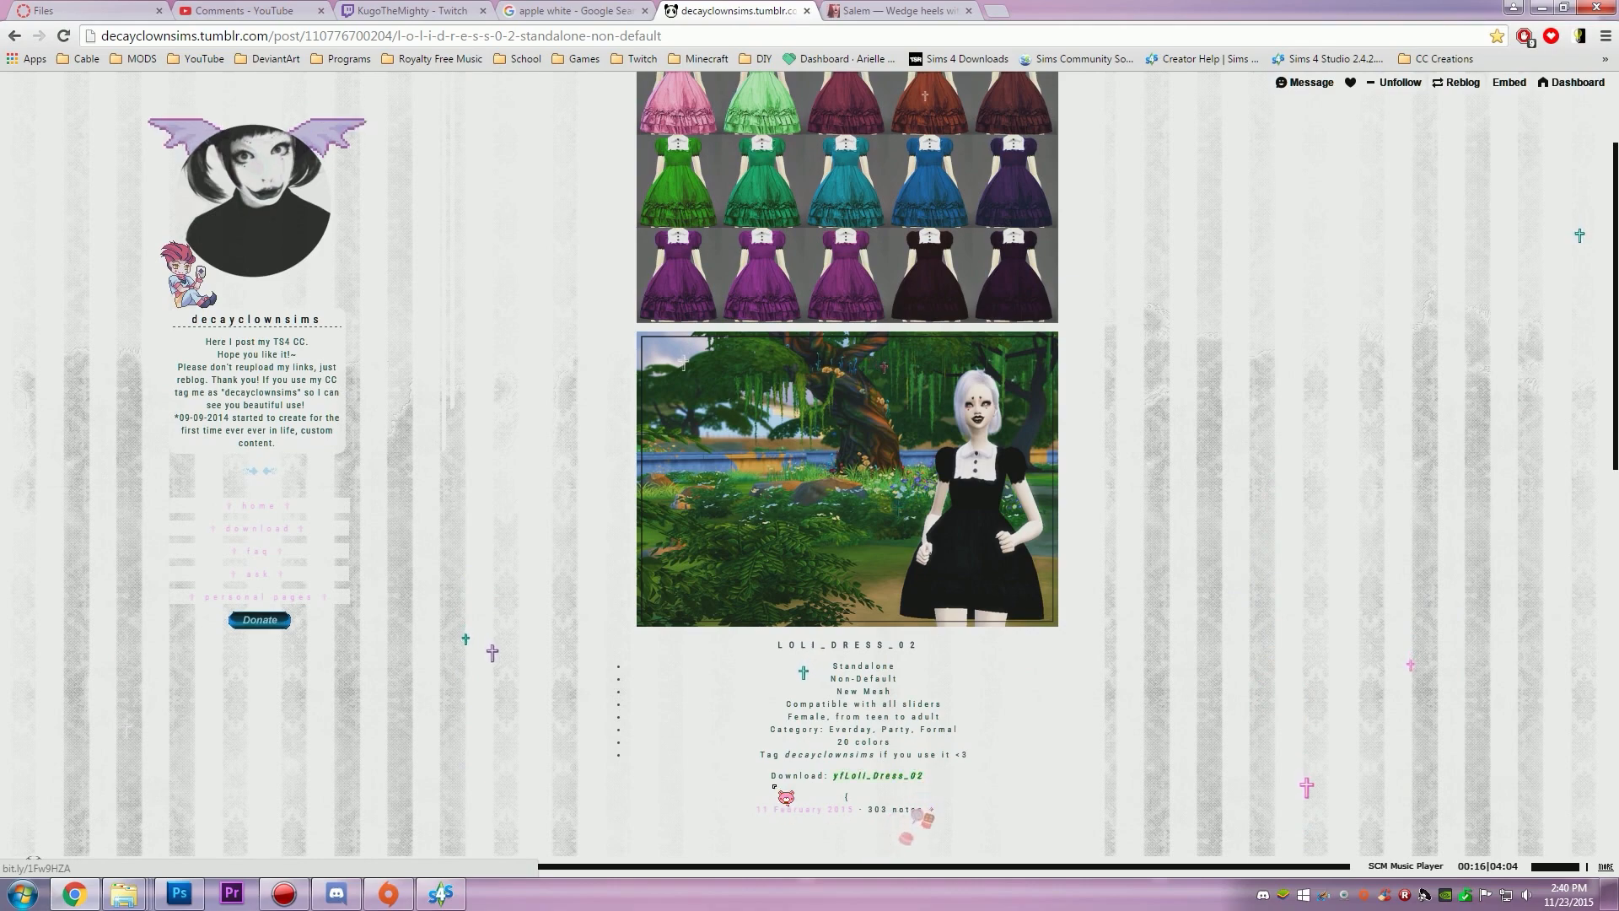
# Step: In the Women's Clothing folder window, search for yfloli and copy [DecayClown] yfLoli_Dress_02.package
pyautogui.click(130, 900)
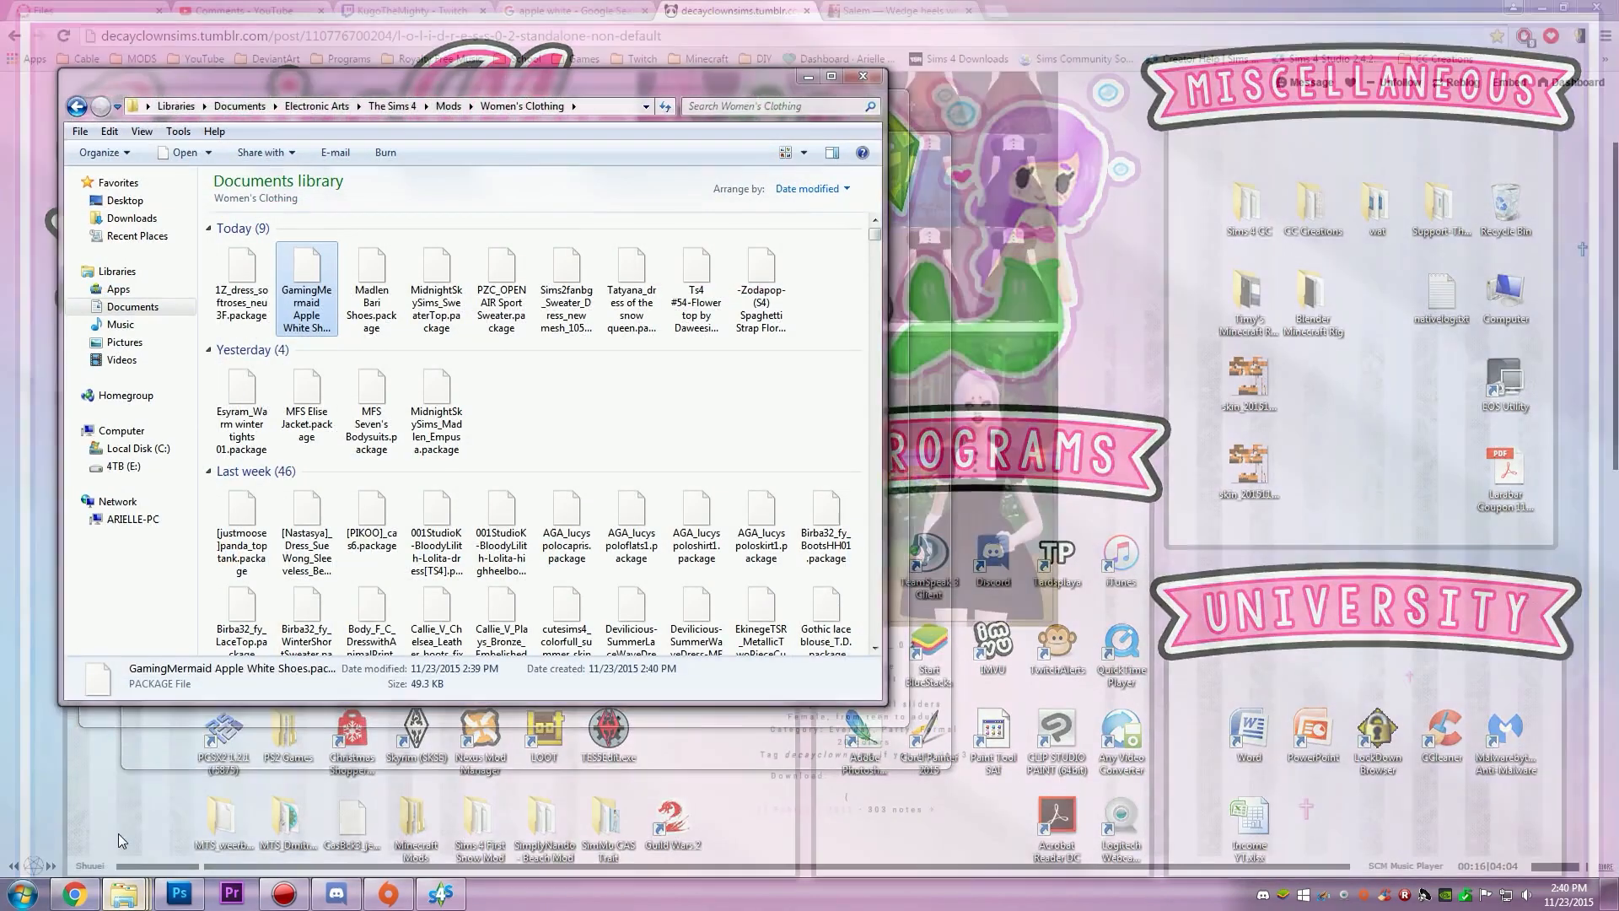
pyautogui.click(118, 833)
pyautogui.click(474, 417)
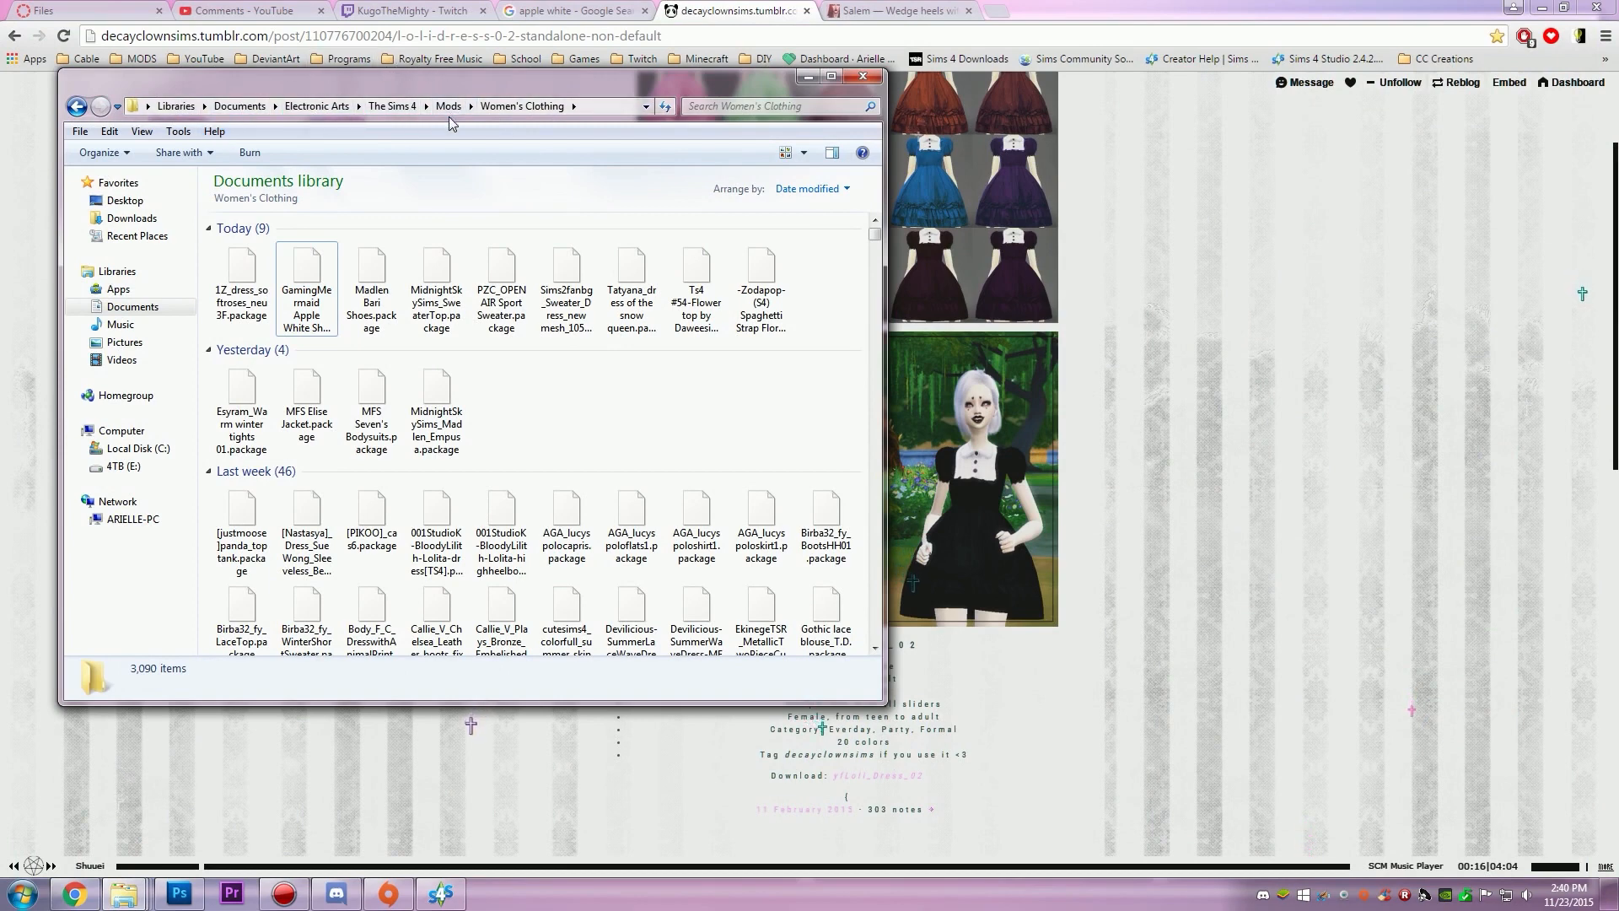
pyautogui.click(736, 106)
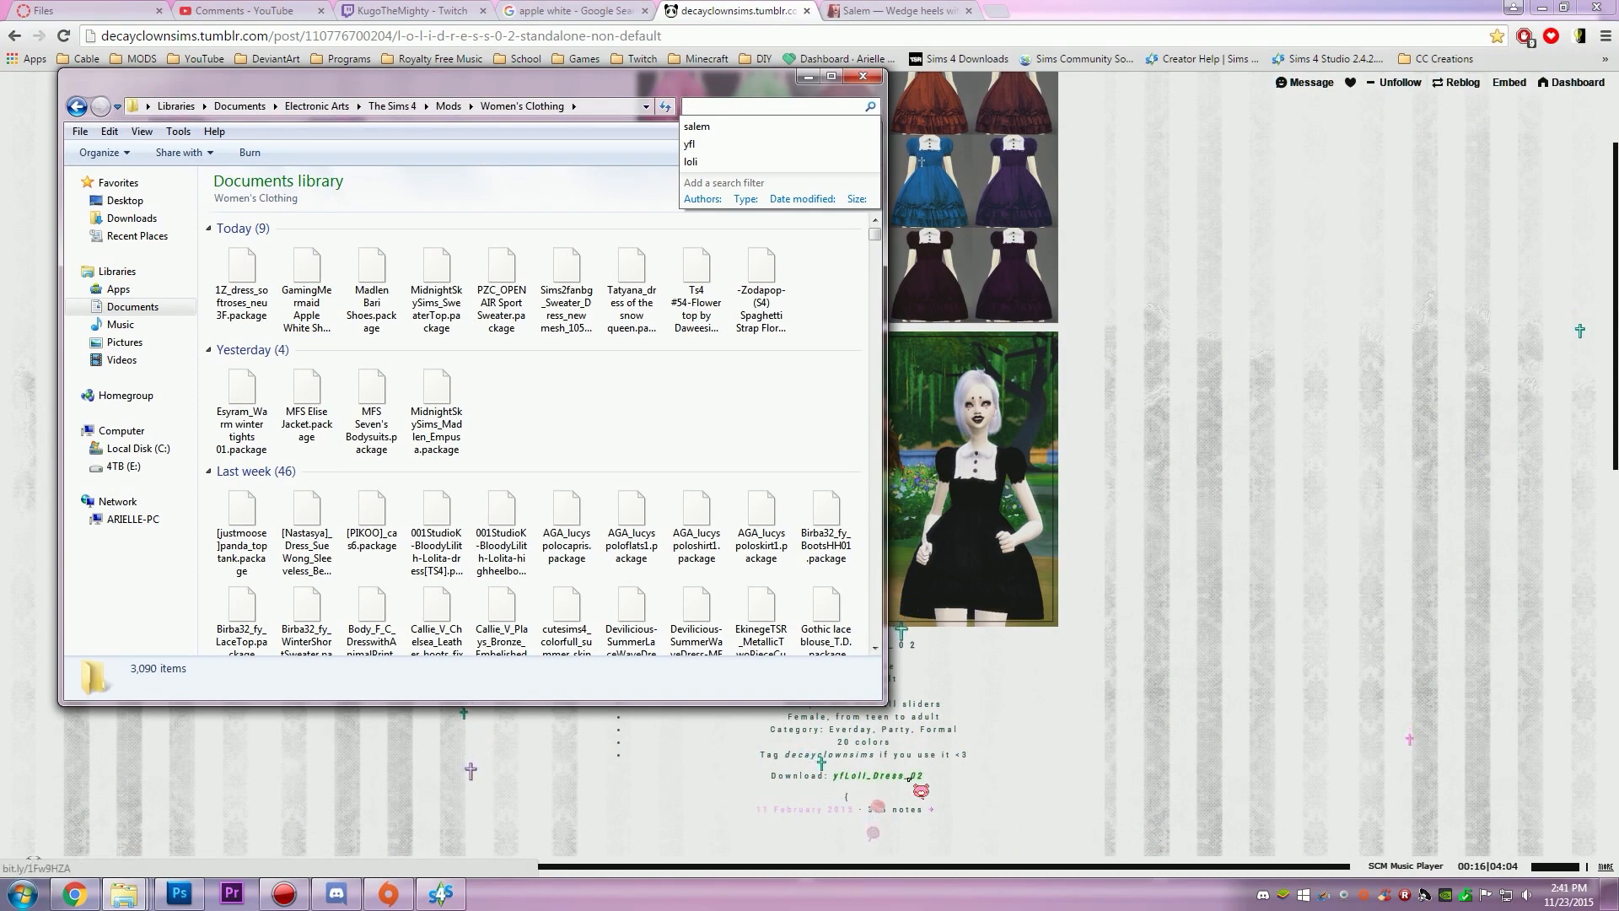
pyautogui.write('yyfloli')
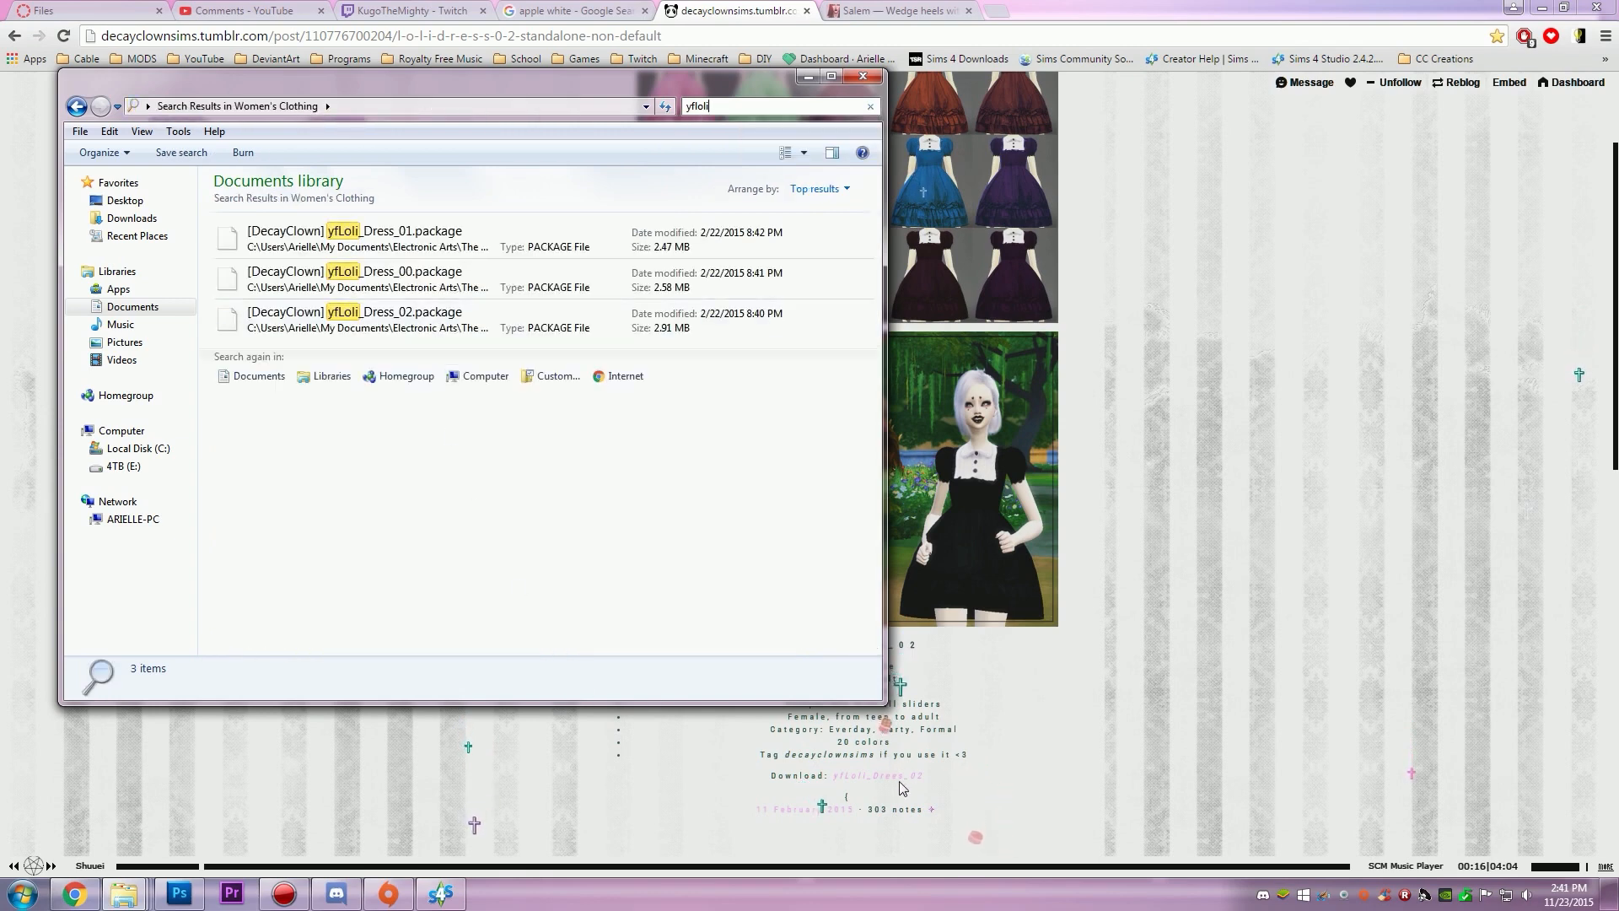
pyautogui.click(219, 324)
pyautogui.rightClick(219, 324)
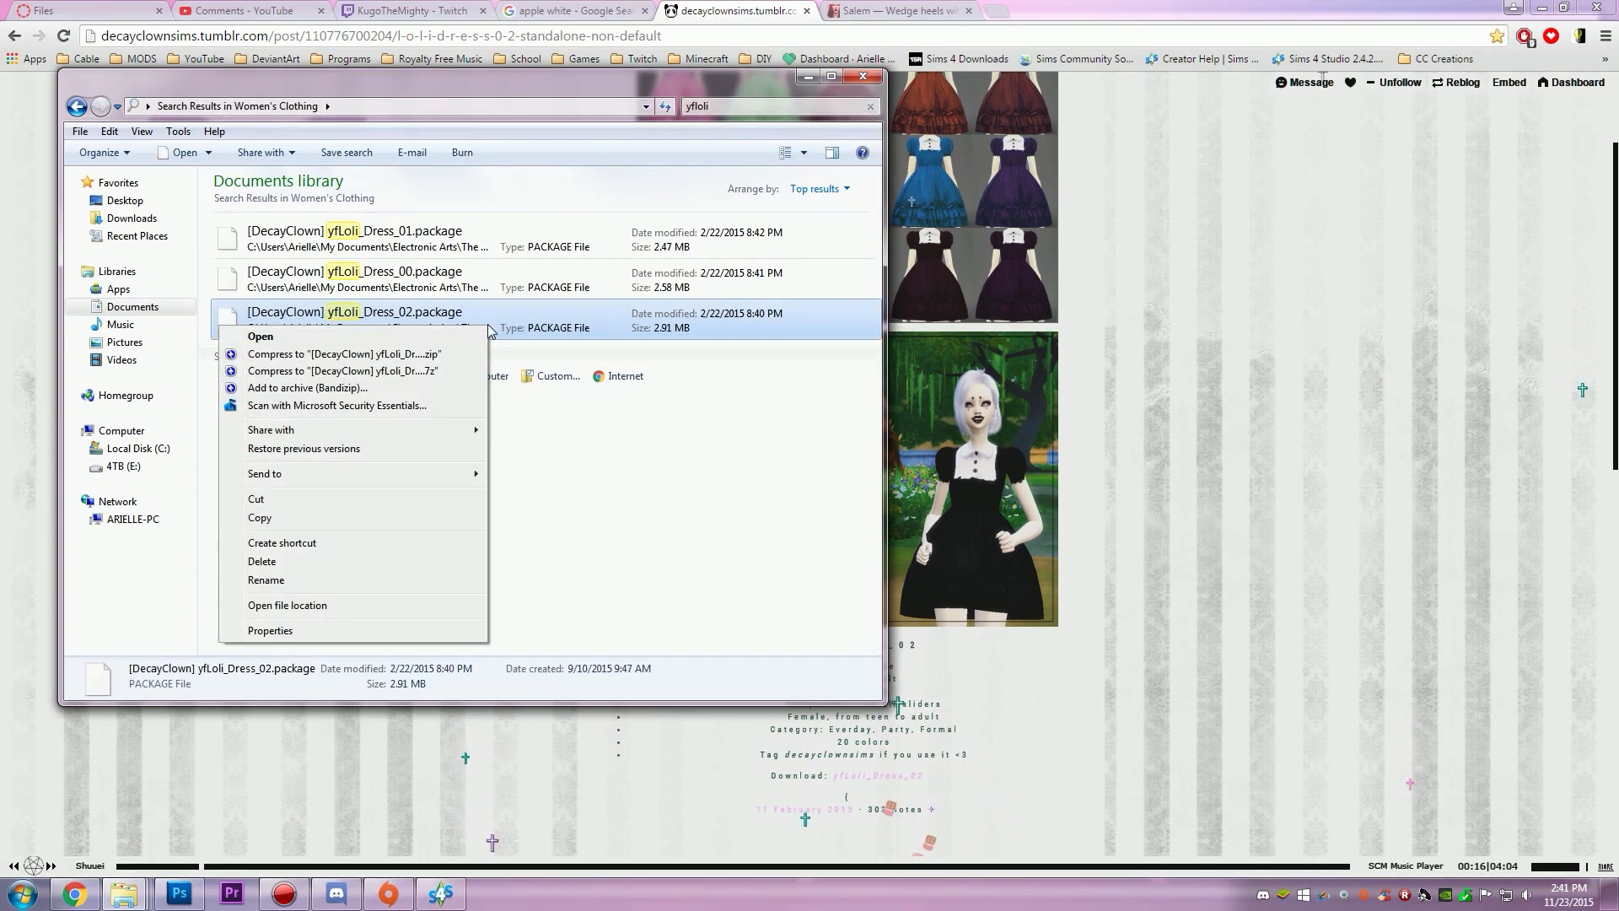
pyautogui.click(278, 518)
# Step: In the other File Explorer window, open the Mods folder under Documents > Sims 4 Studio as the destination for the dress package
pyautogui.moveTo(124, 894)
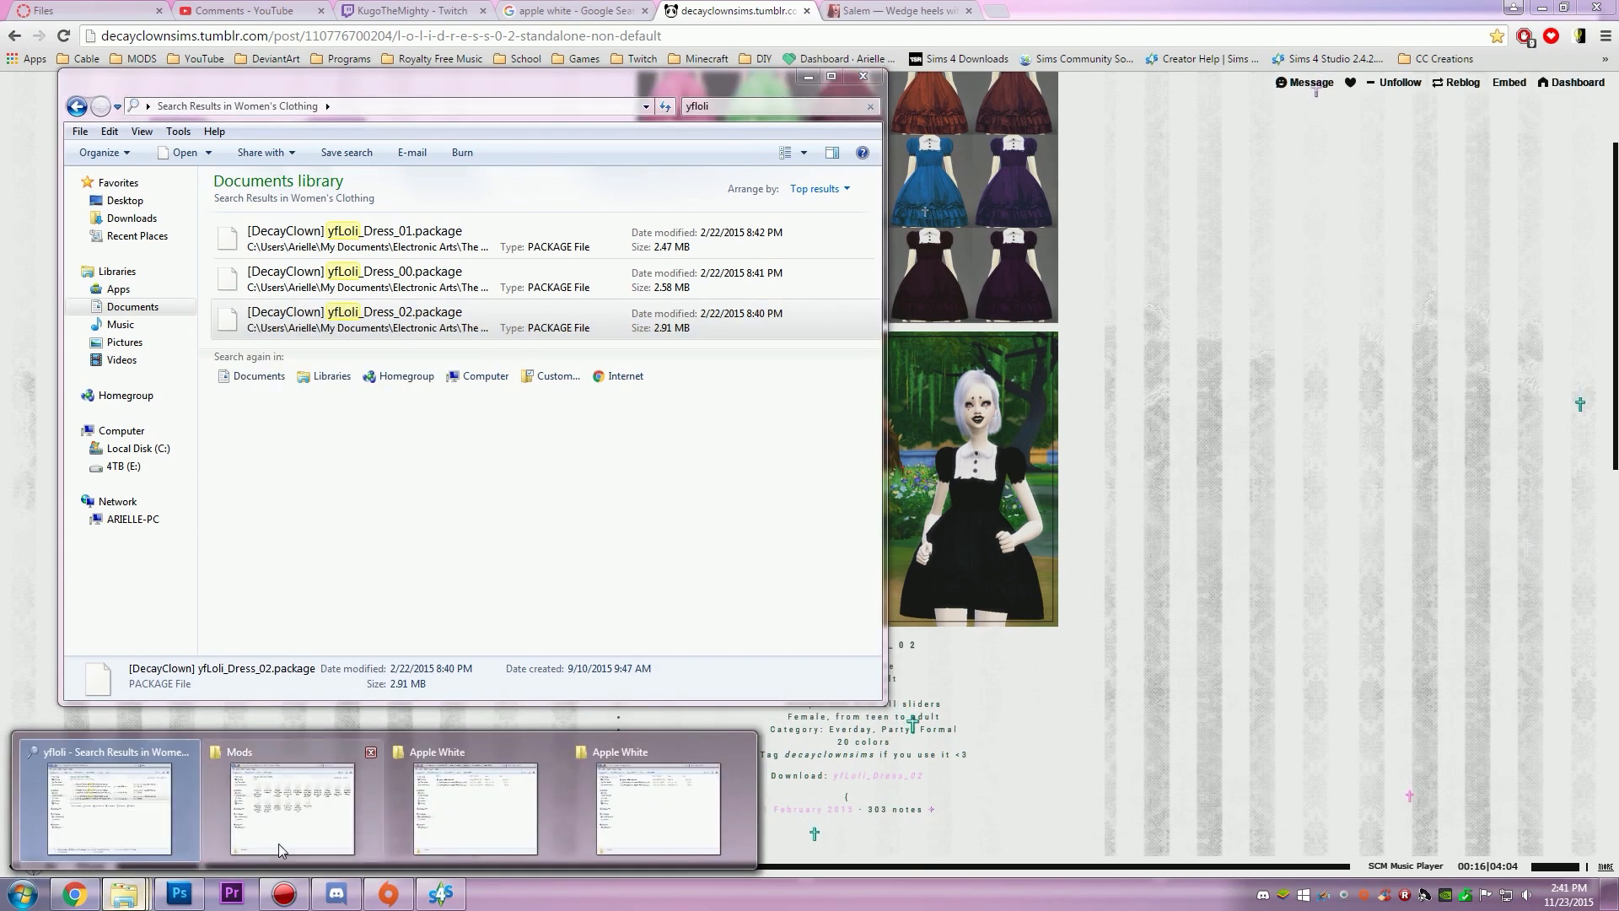
pyautogui.click(278, 843)
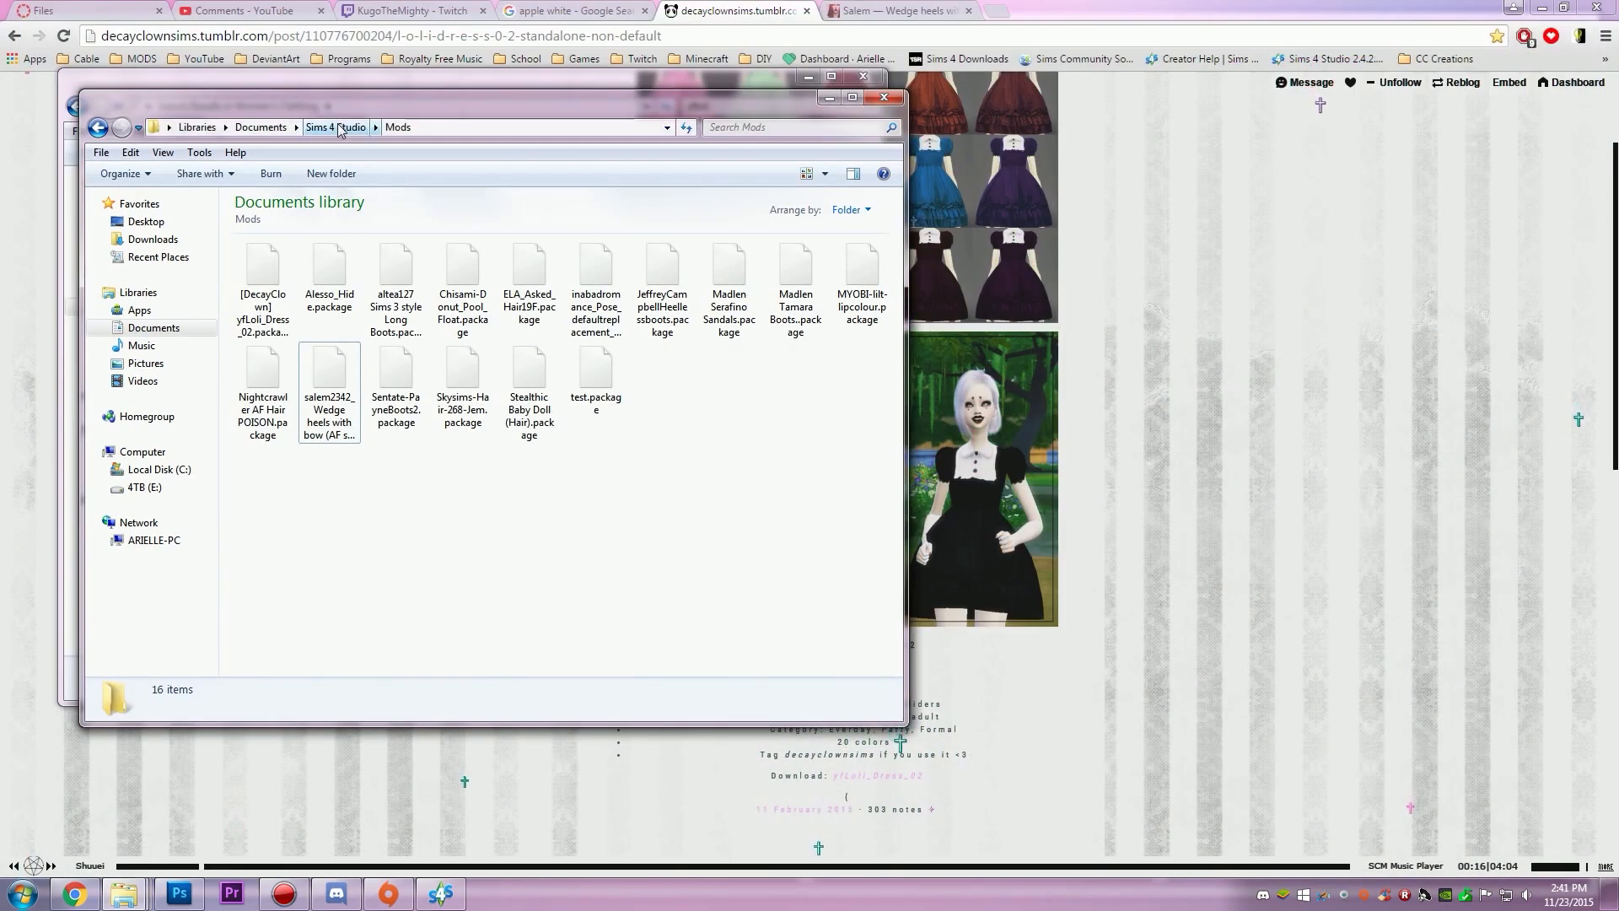
pyautogui.click(168, 329)
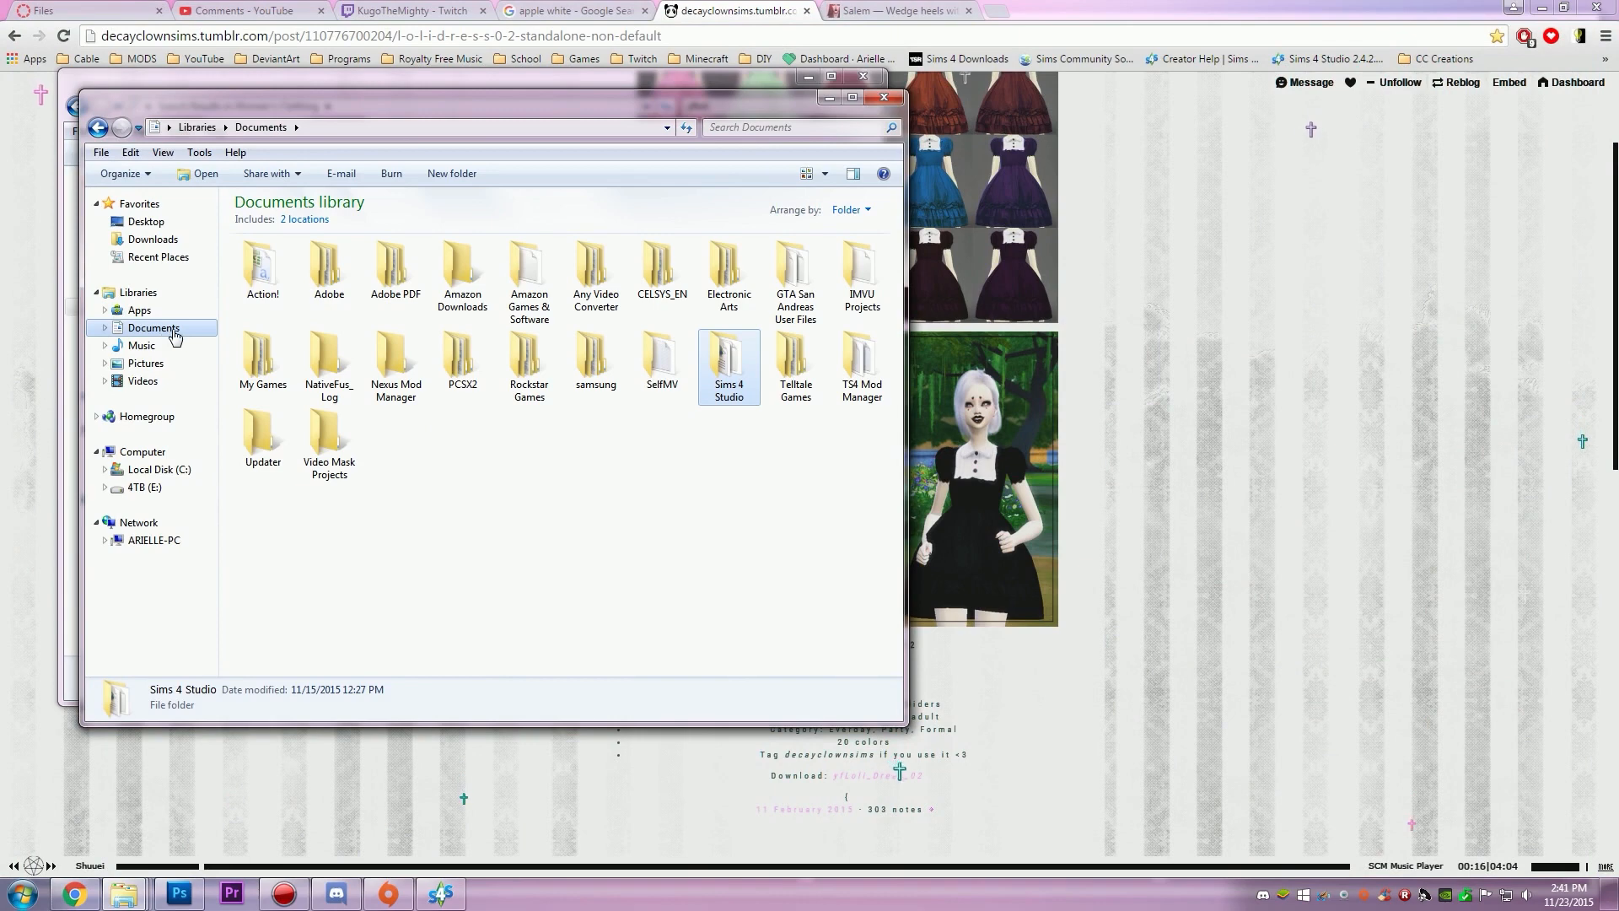
pyautogui.doubleClick(707, 396)
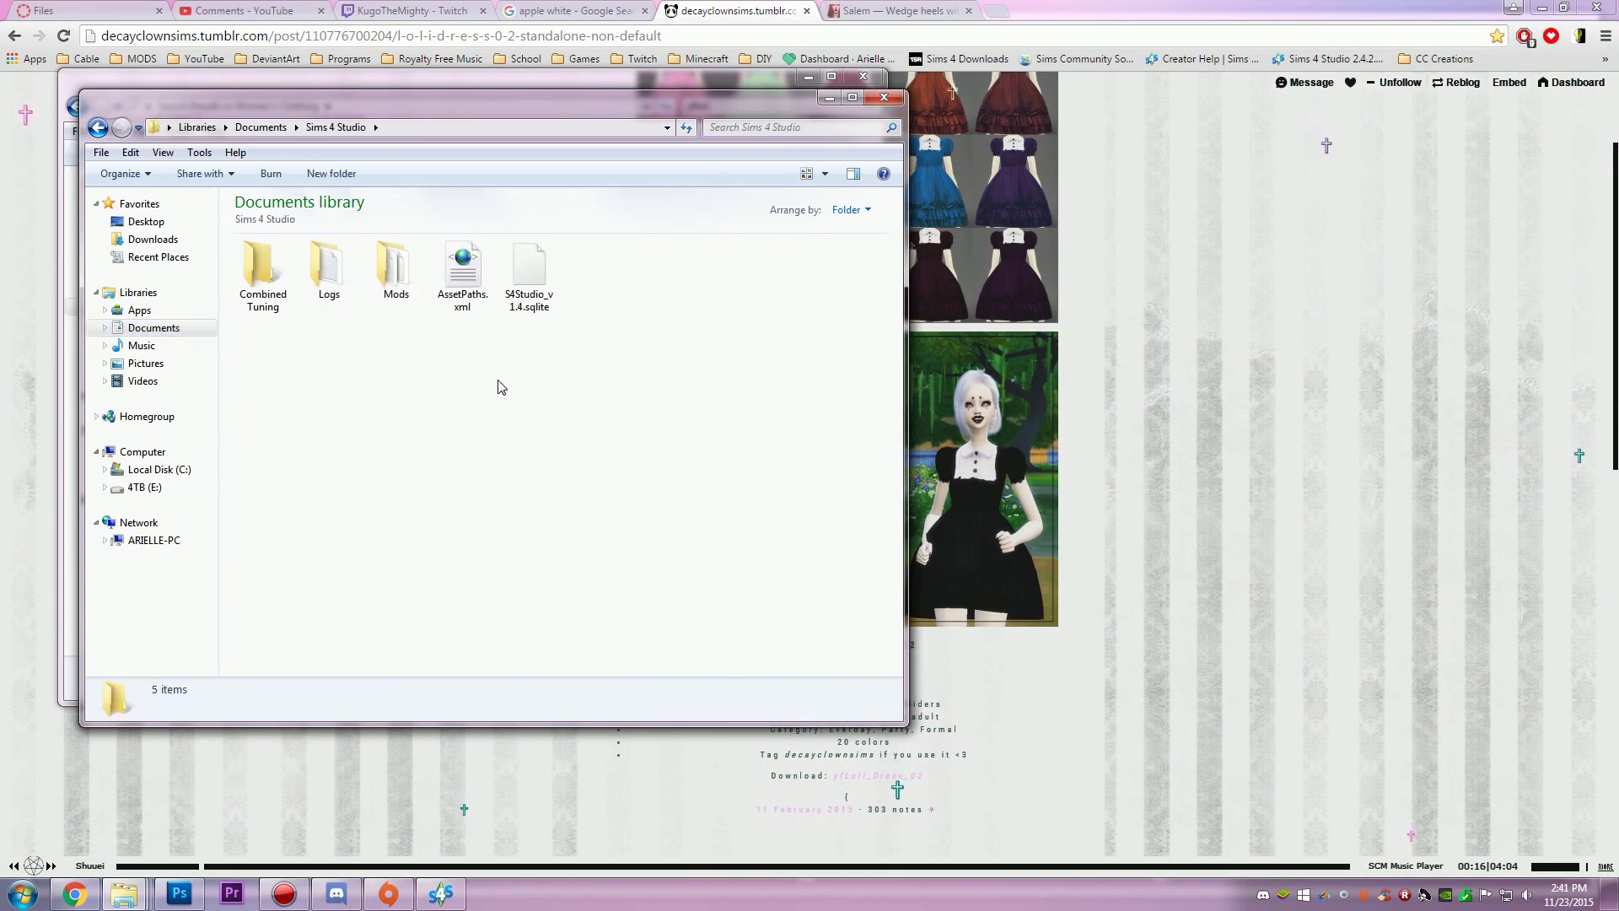
pyautogui.doubleClick(393, 274)
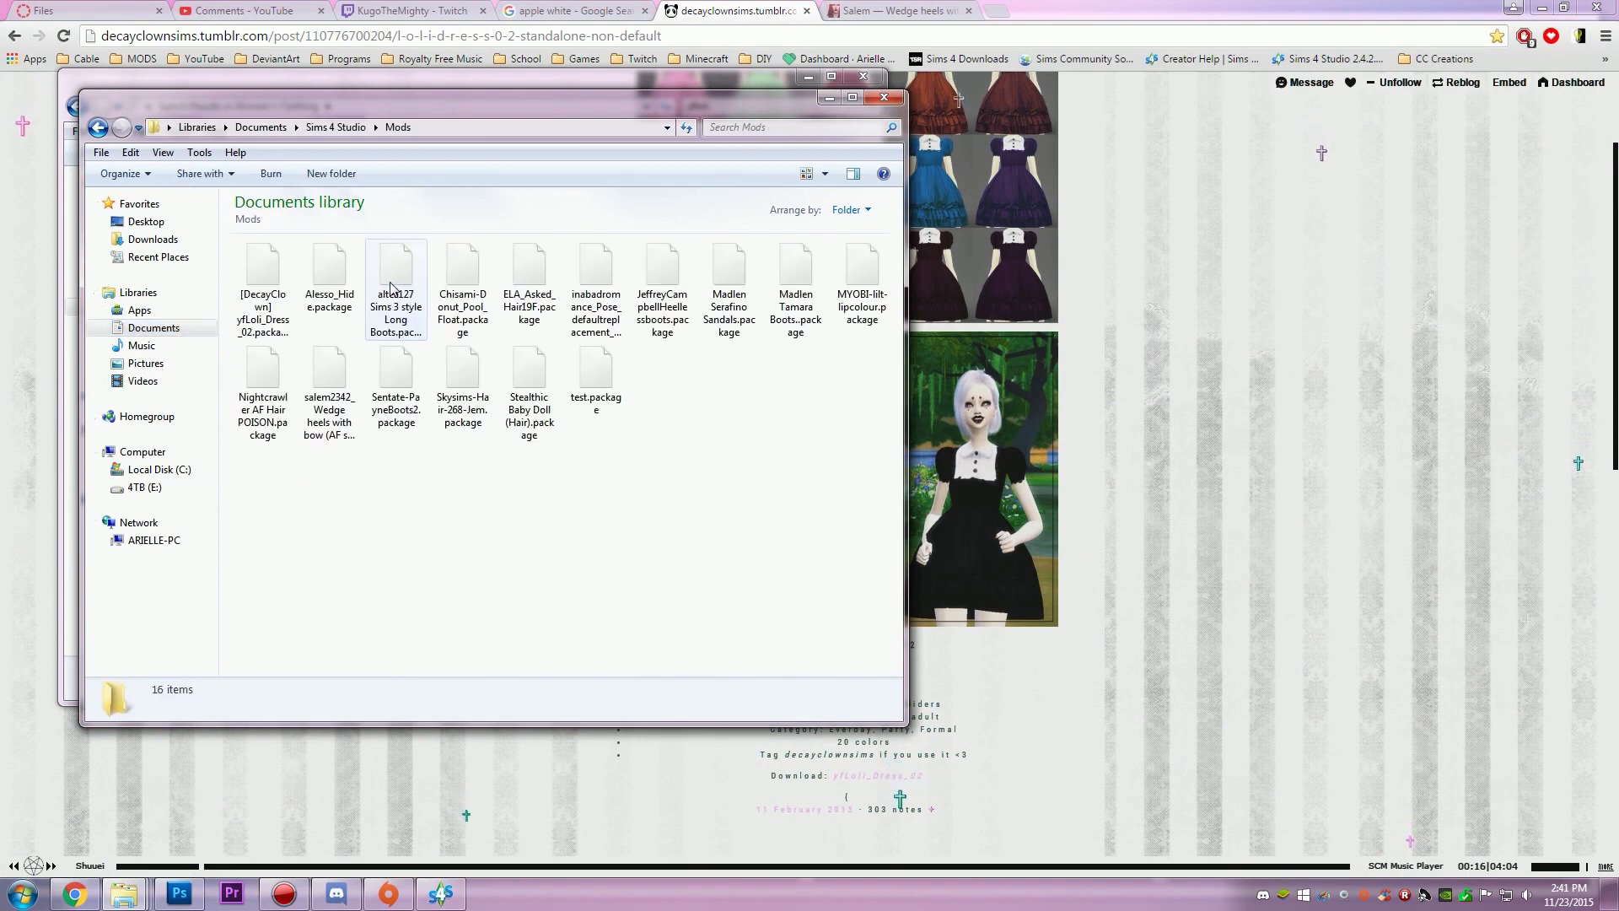
pyautogui.rightClick(728, 399)
# Step: Clear the open windows, start a Create CAS Standalone project in Sims 4 Studio and filter the catalog by yfloli
pyautogui.click(884, 97)
pyautogui.click(1543, 8)
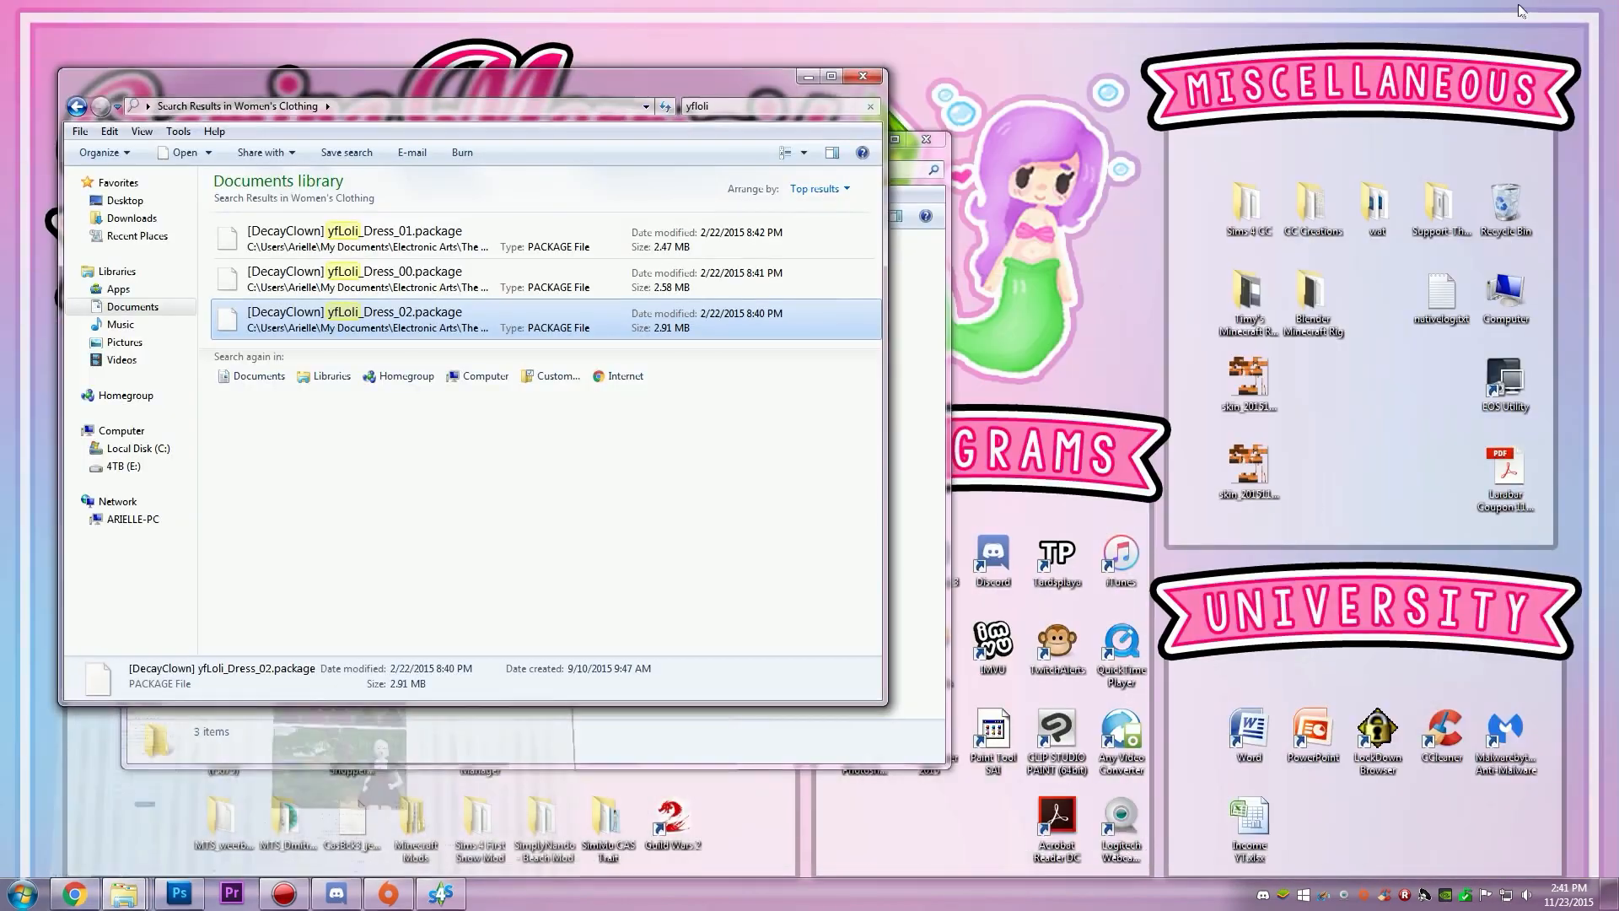
pyautogui.click(806, 77)
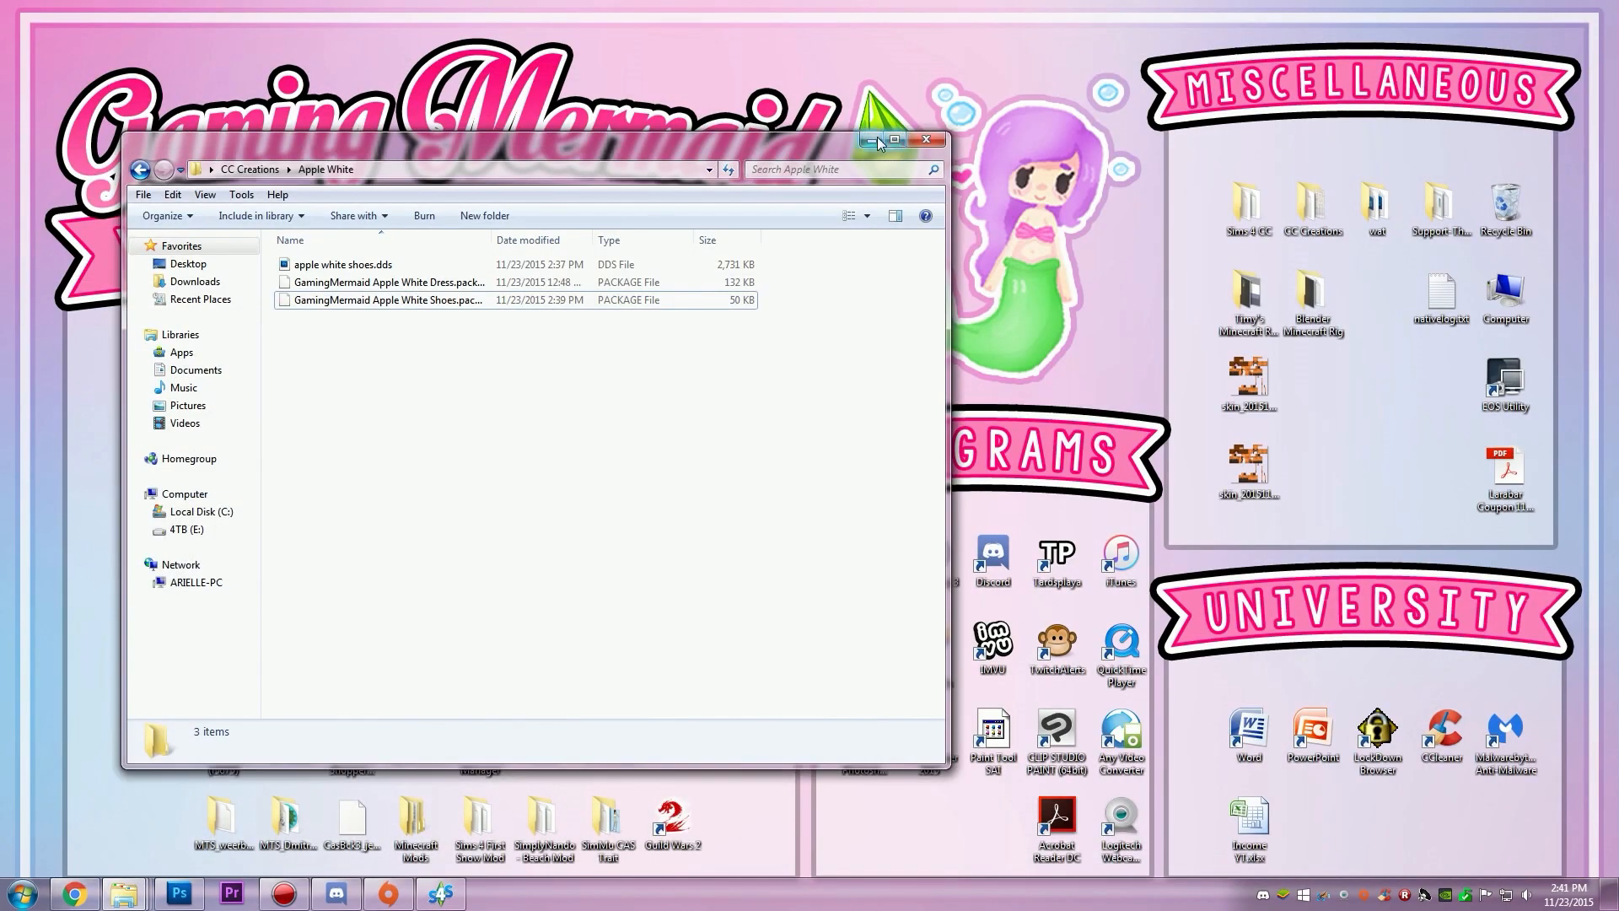
pyautogui.click(875, 139)
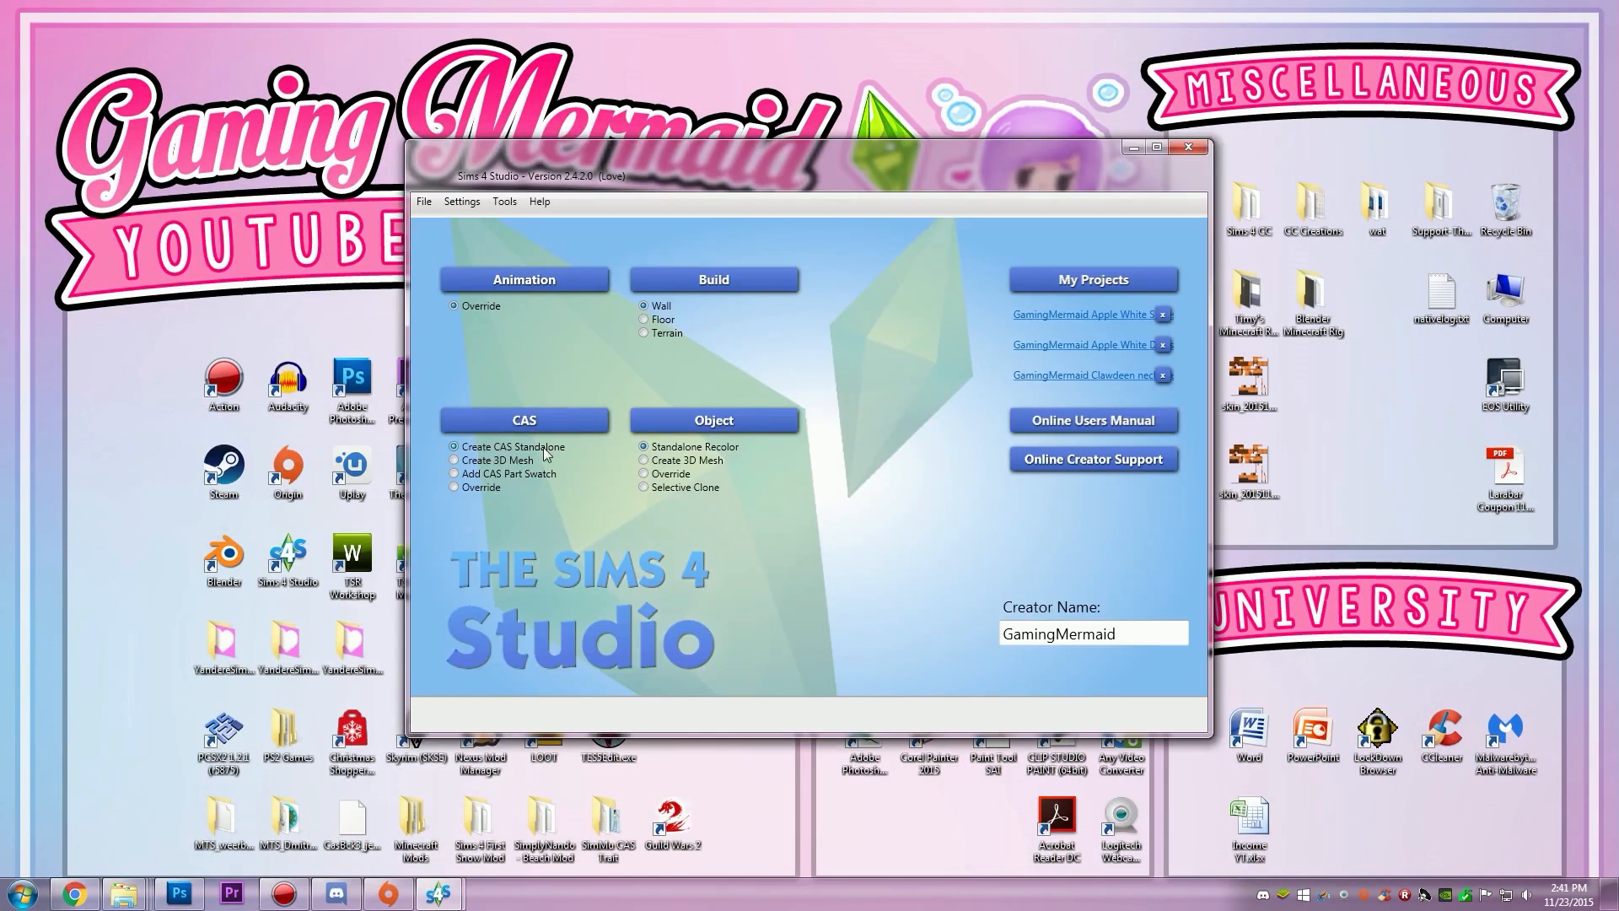
pyautogui.click(558, 424)
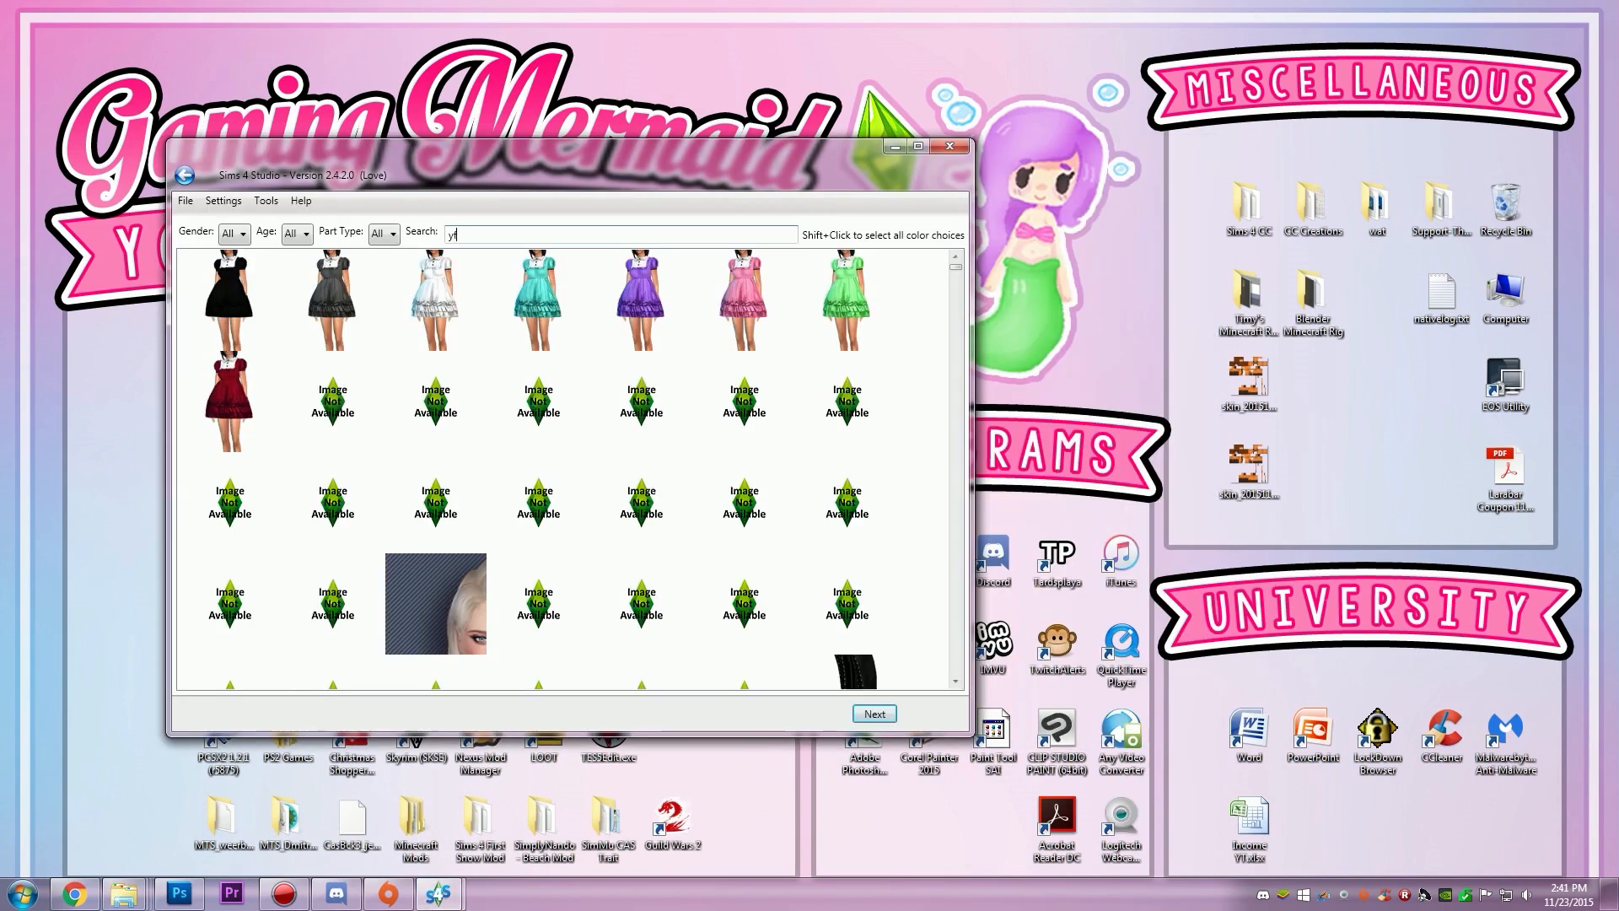
pyautogui.write('yfloli')
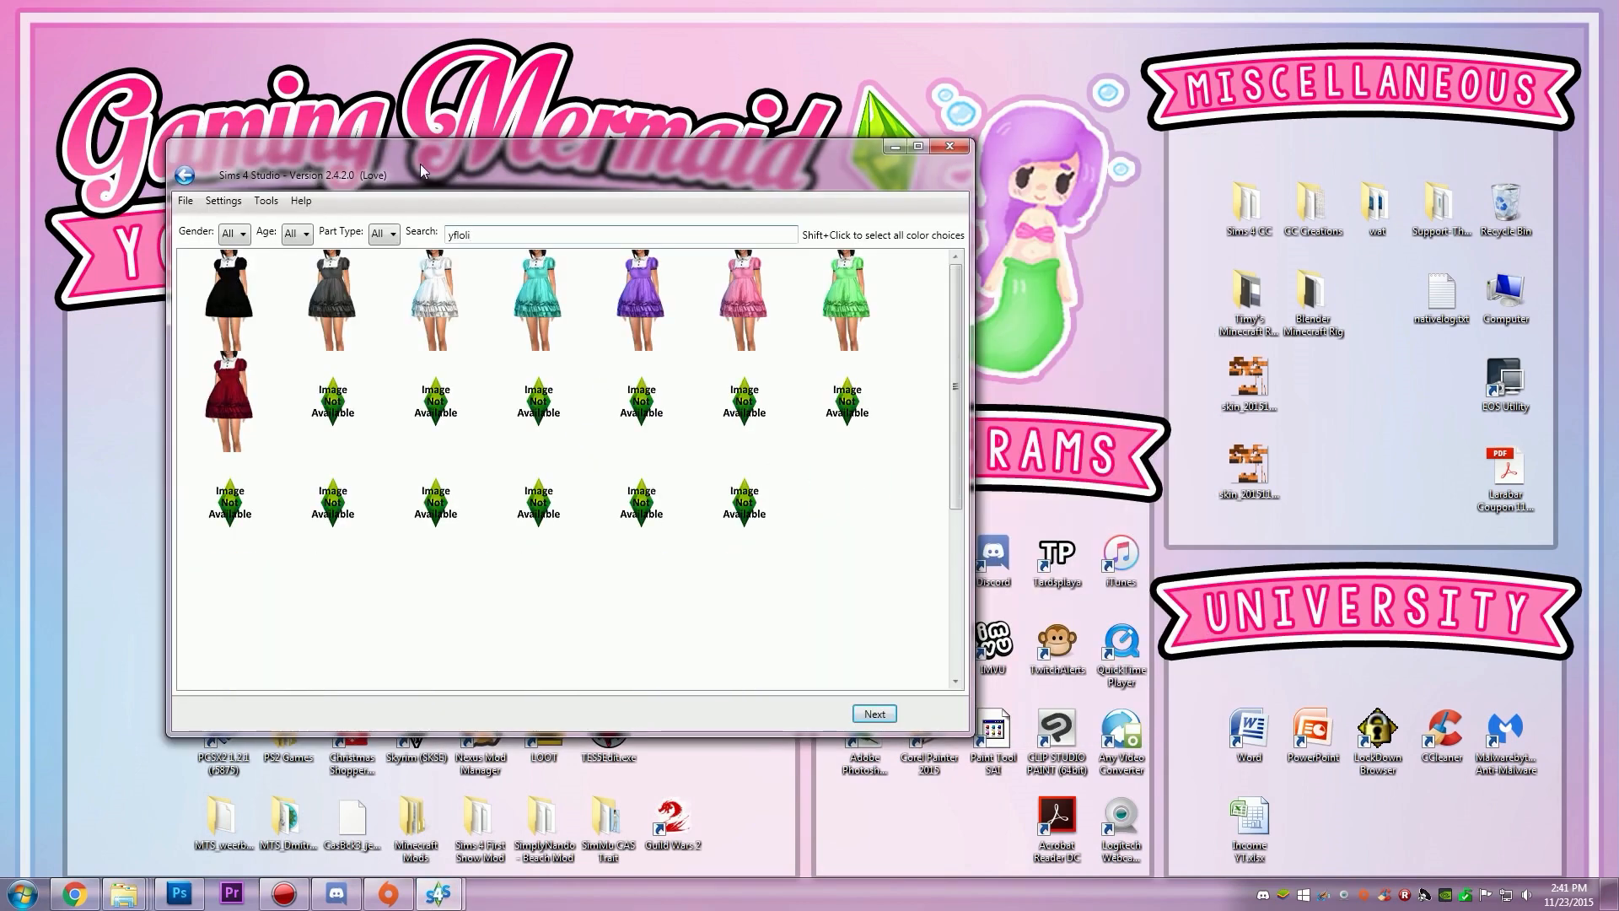
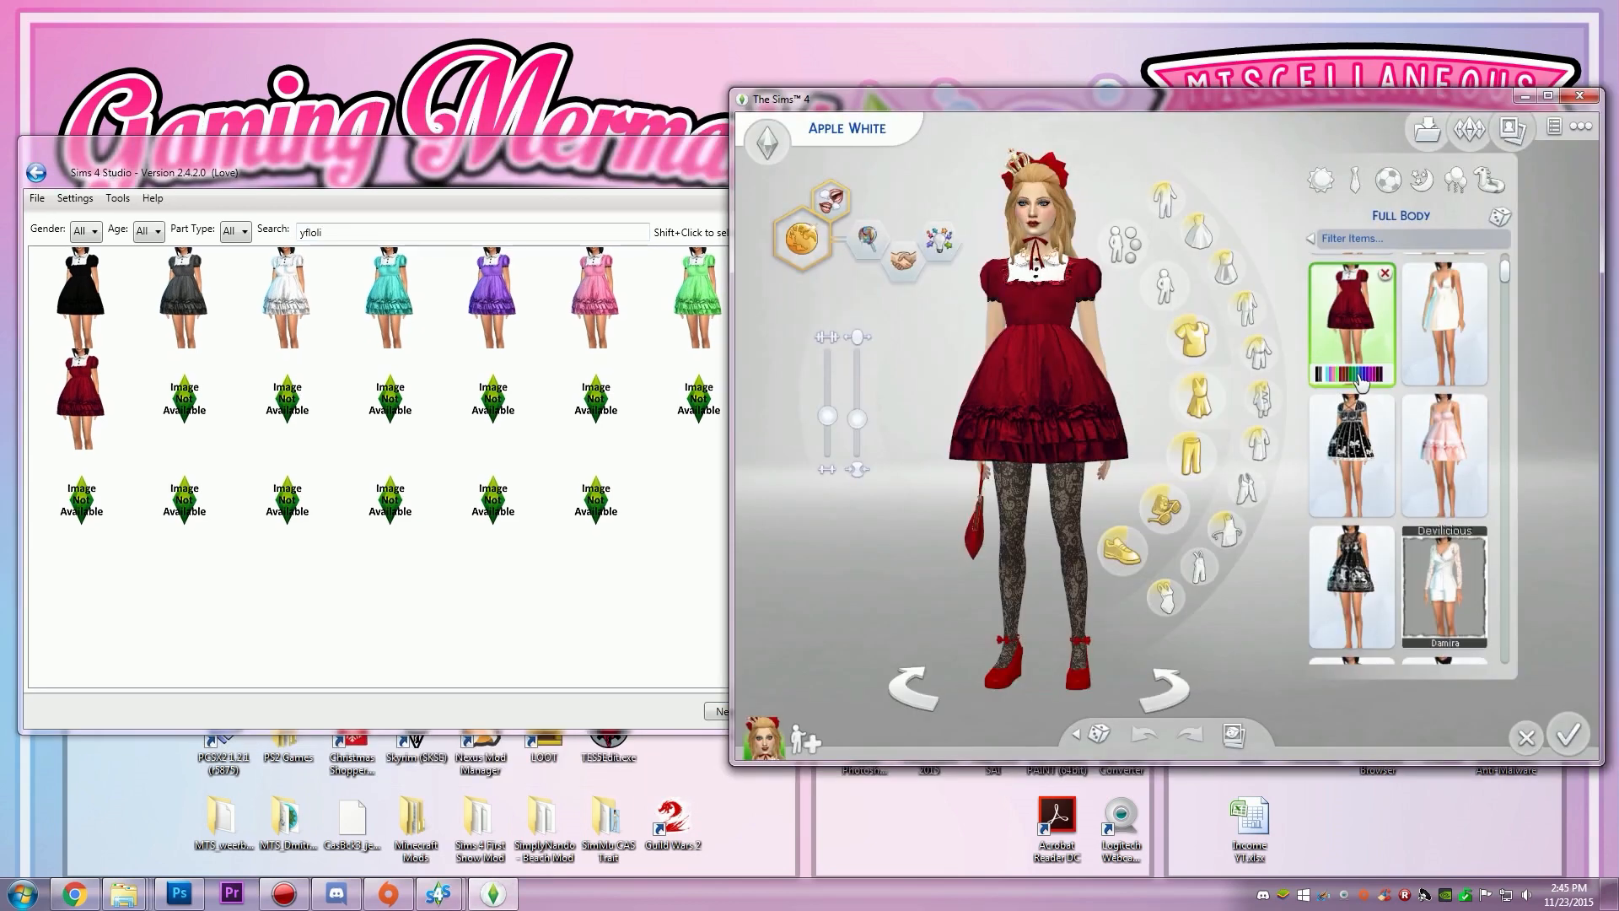
# Step: Choose the dark red yfLoli_Dress_02_7 swatch and save the project as GamingMermaid Apple White Dress.package in the Apple White folder
pyautogui.moveTo(1360, 381)
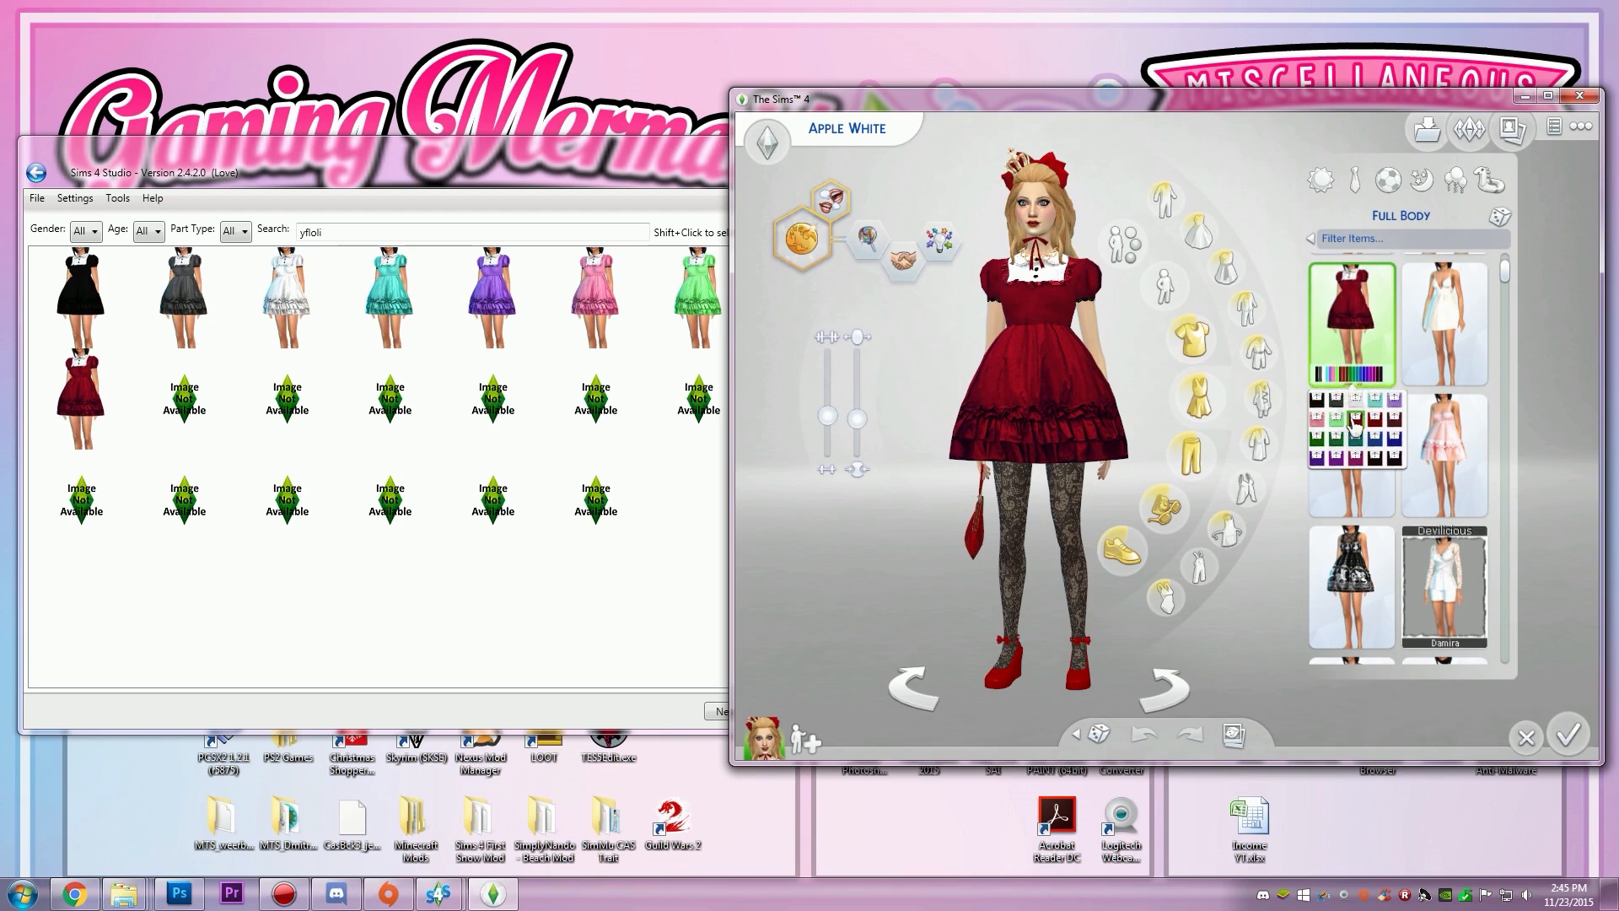
pyautogui.click(88, 297)
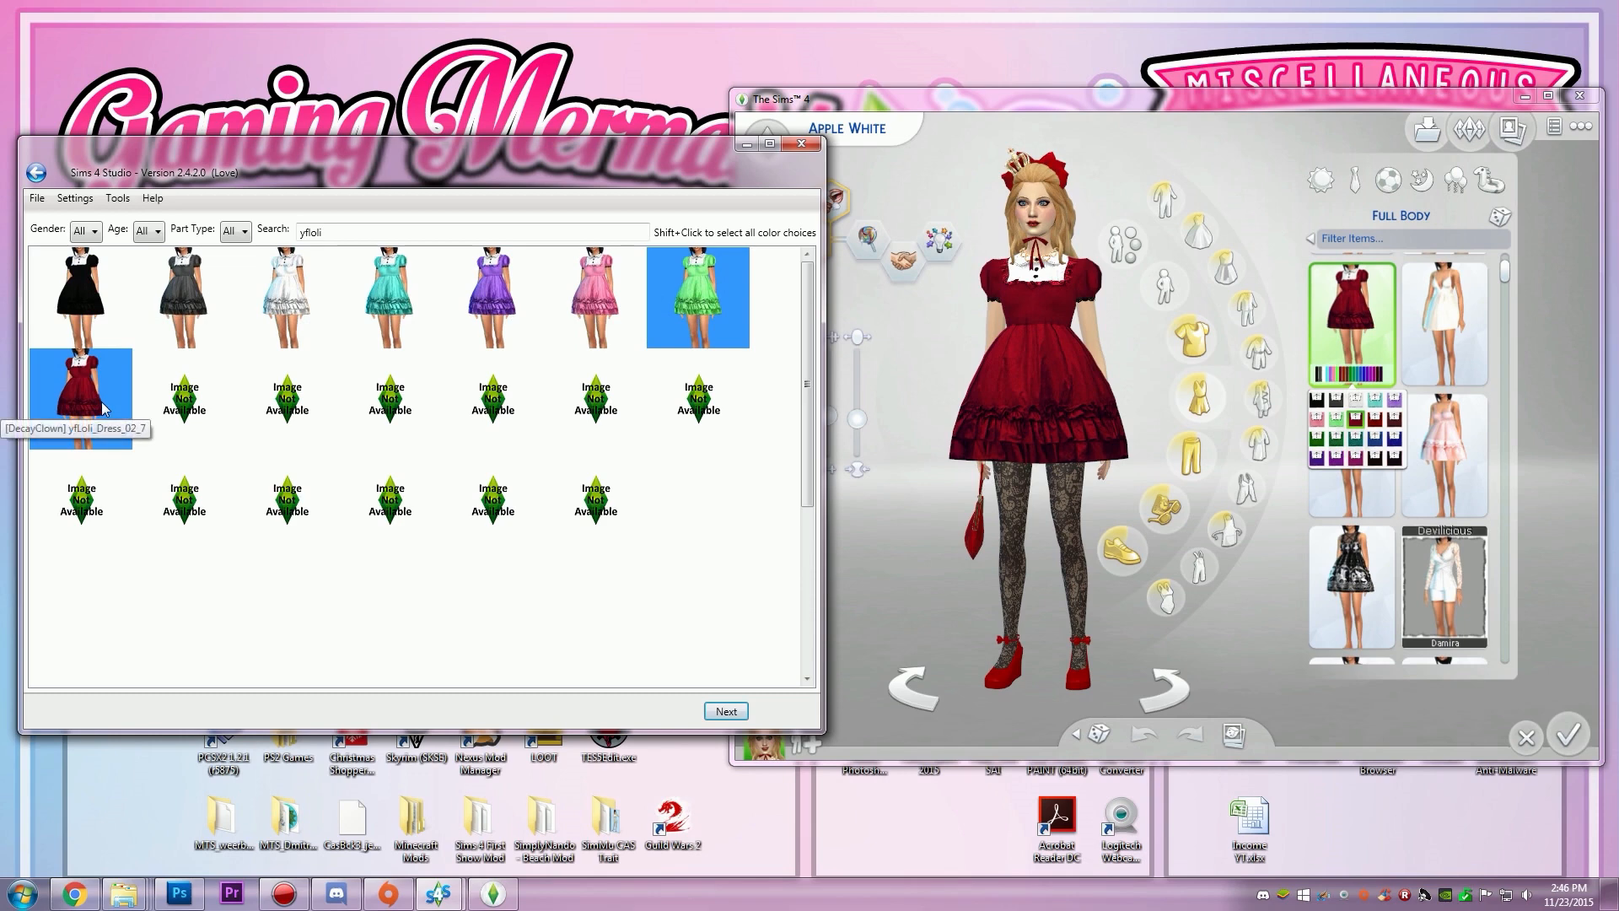
pyautogui.click(728, 712)
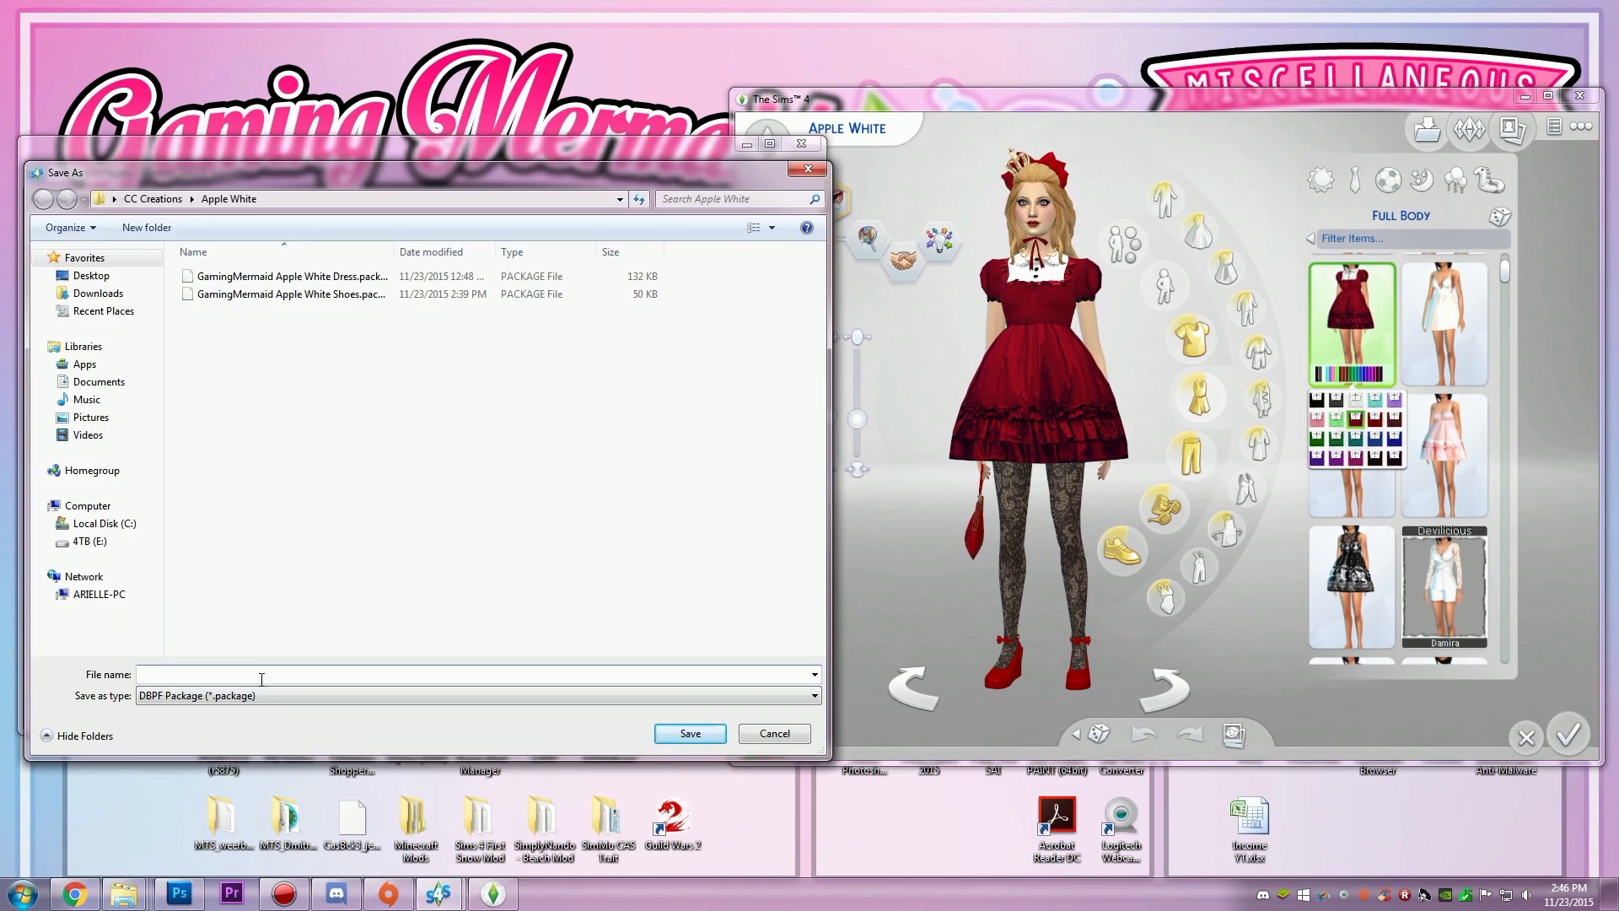
pyautogui.click(321, 280)
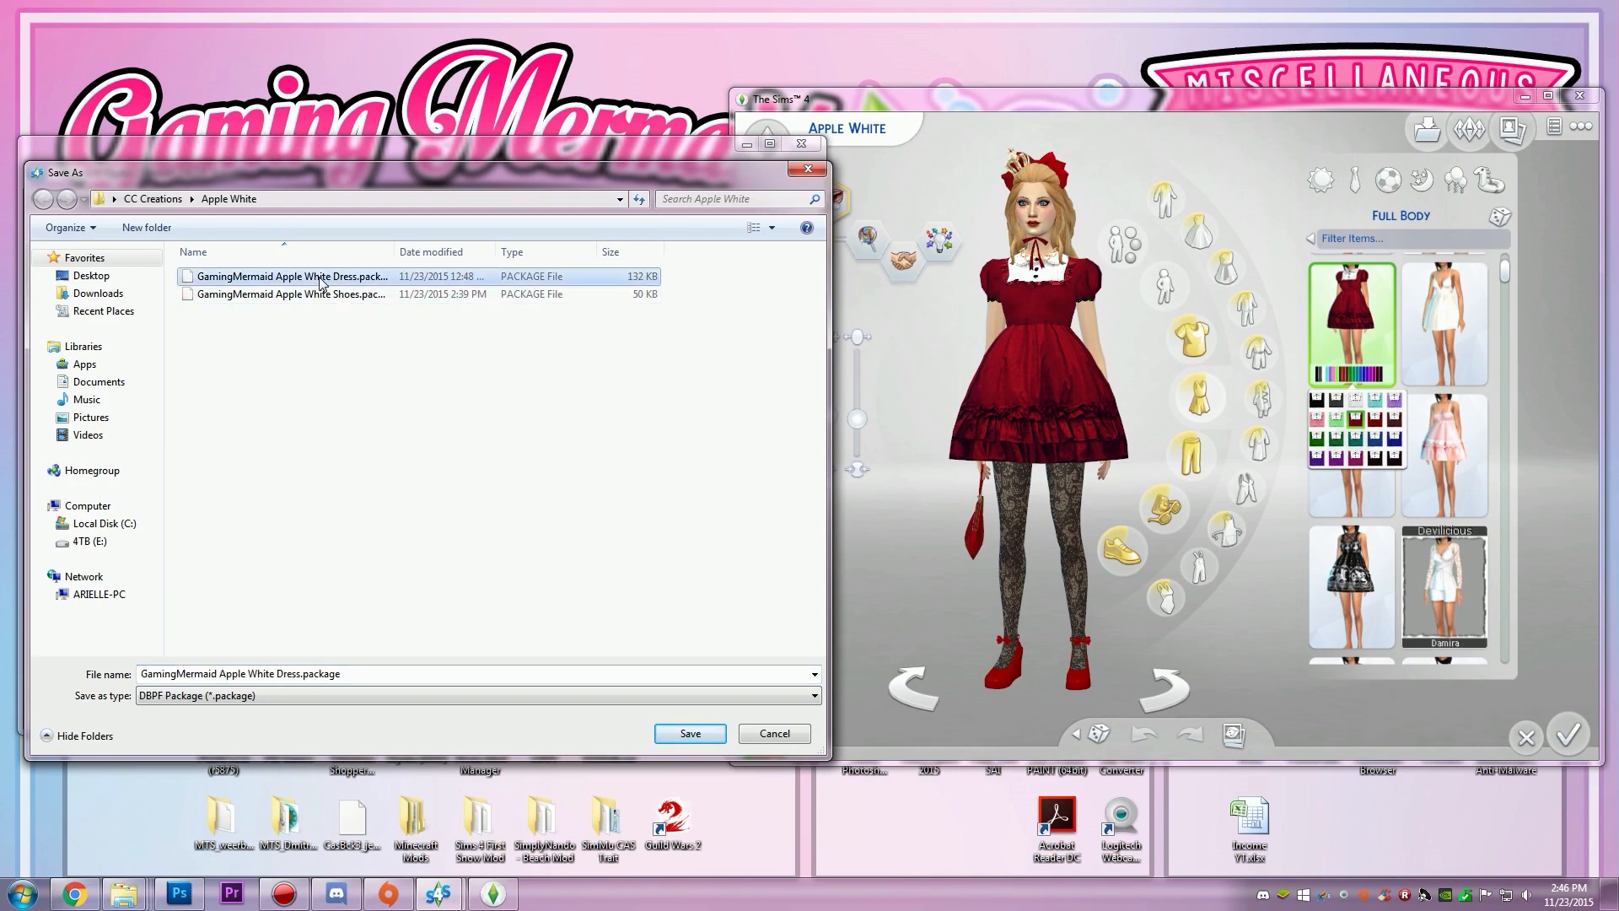
pyautogui.doubleClick(384, 277)
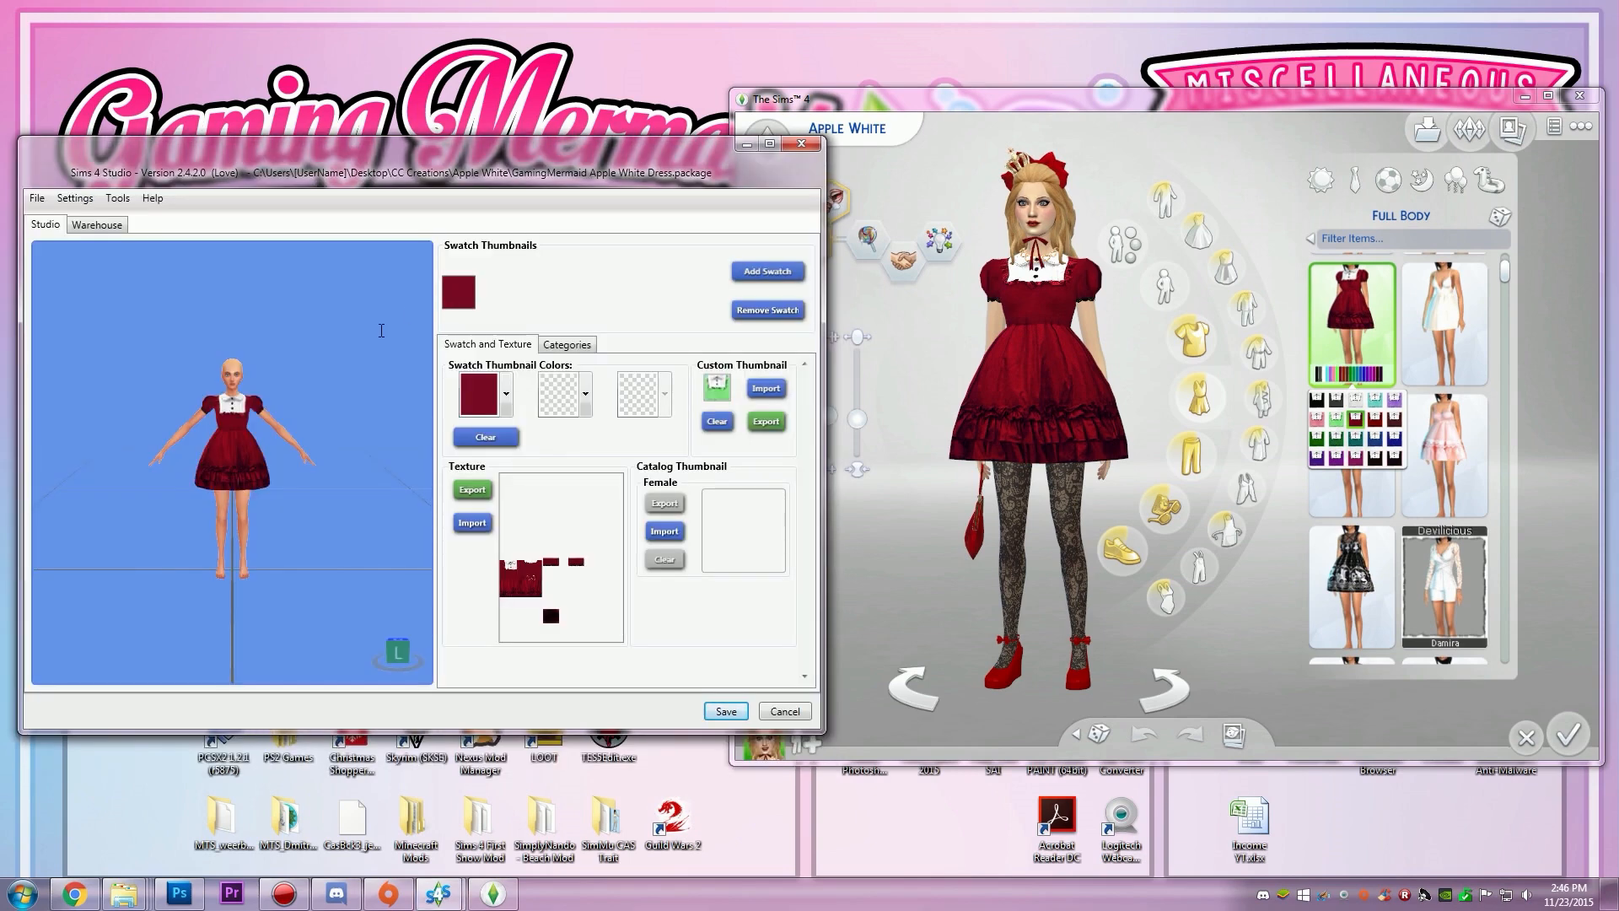
# Step: Inspect the dress on the 3D model and export its texture as apple white dress.dds to the Apple White folder
pyautogui.scroll(5, 382, 329)
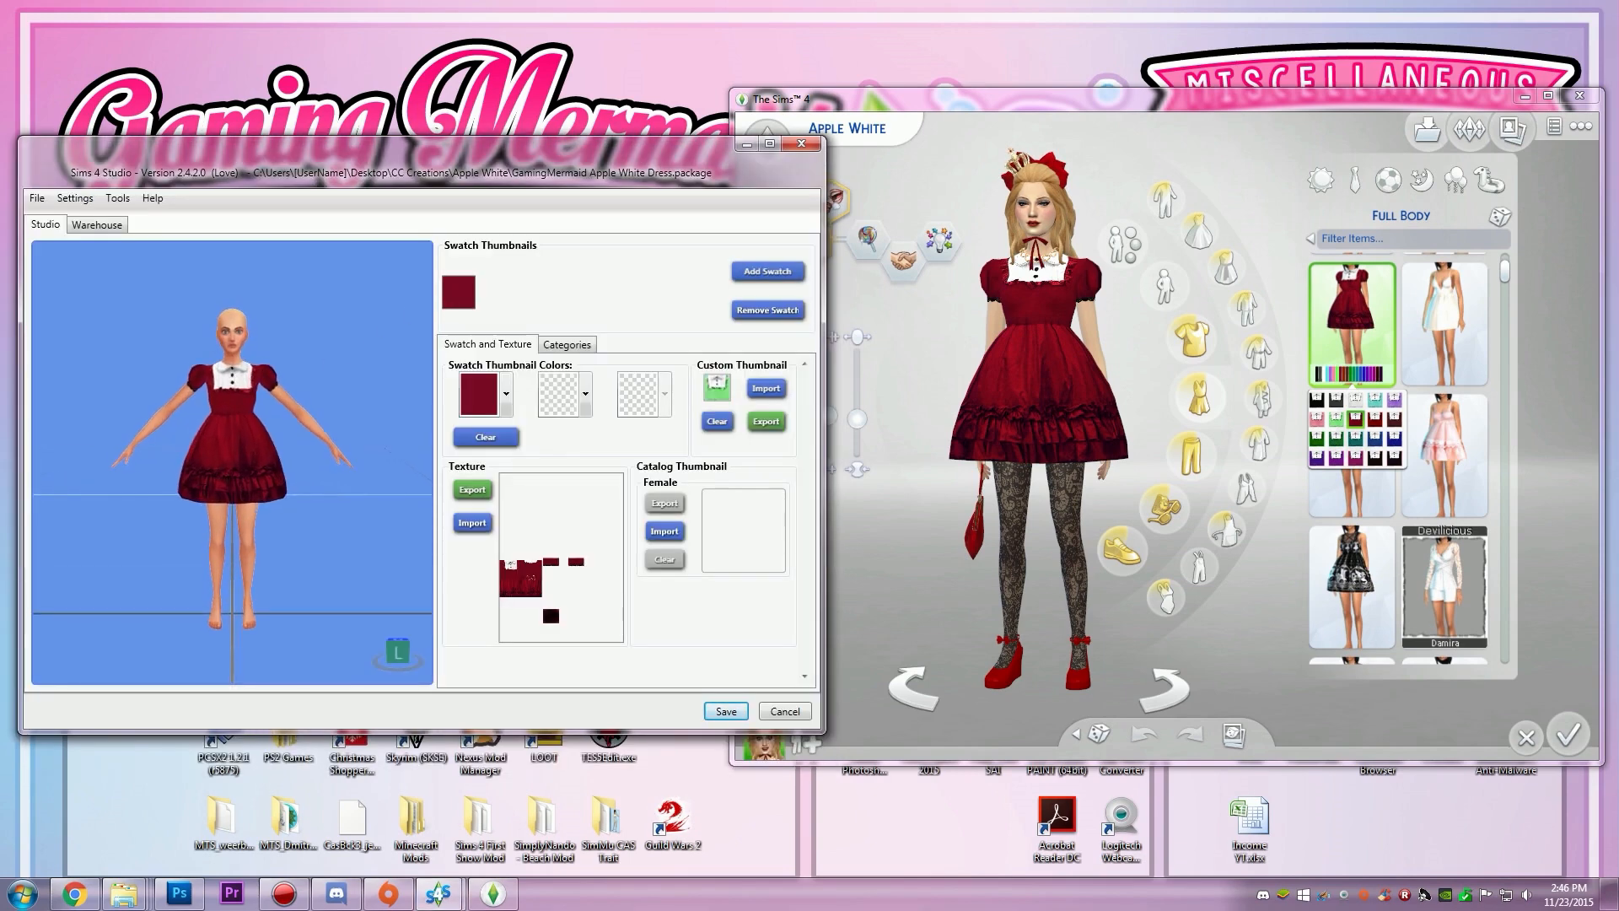
pyautogui.moveTo(202, 312); pyautogui.dragTo(242, 385, button='middle')
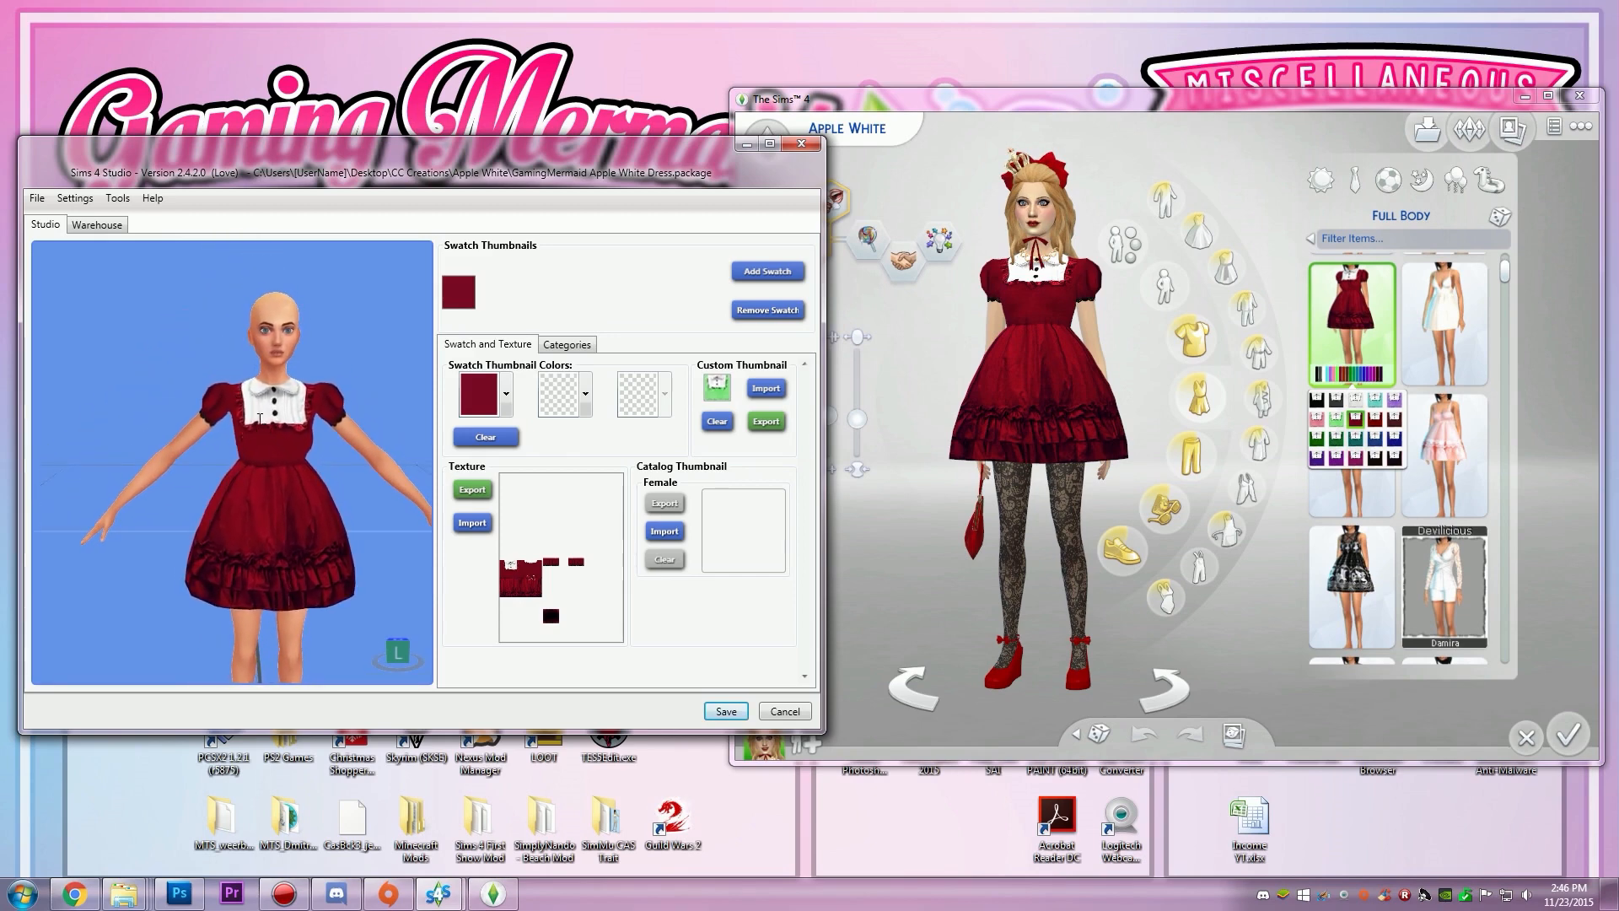
pyautogui.moveTo(234, 463); pyautogui.dragTo(258, 431, button='right')
pyautogui.click(472, 489)
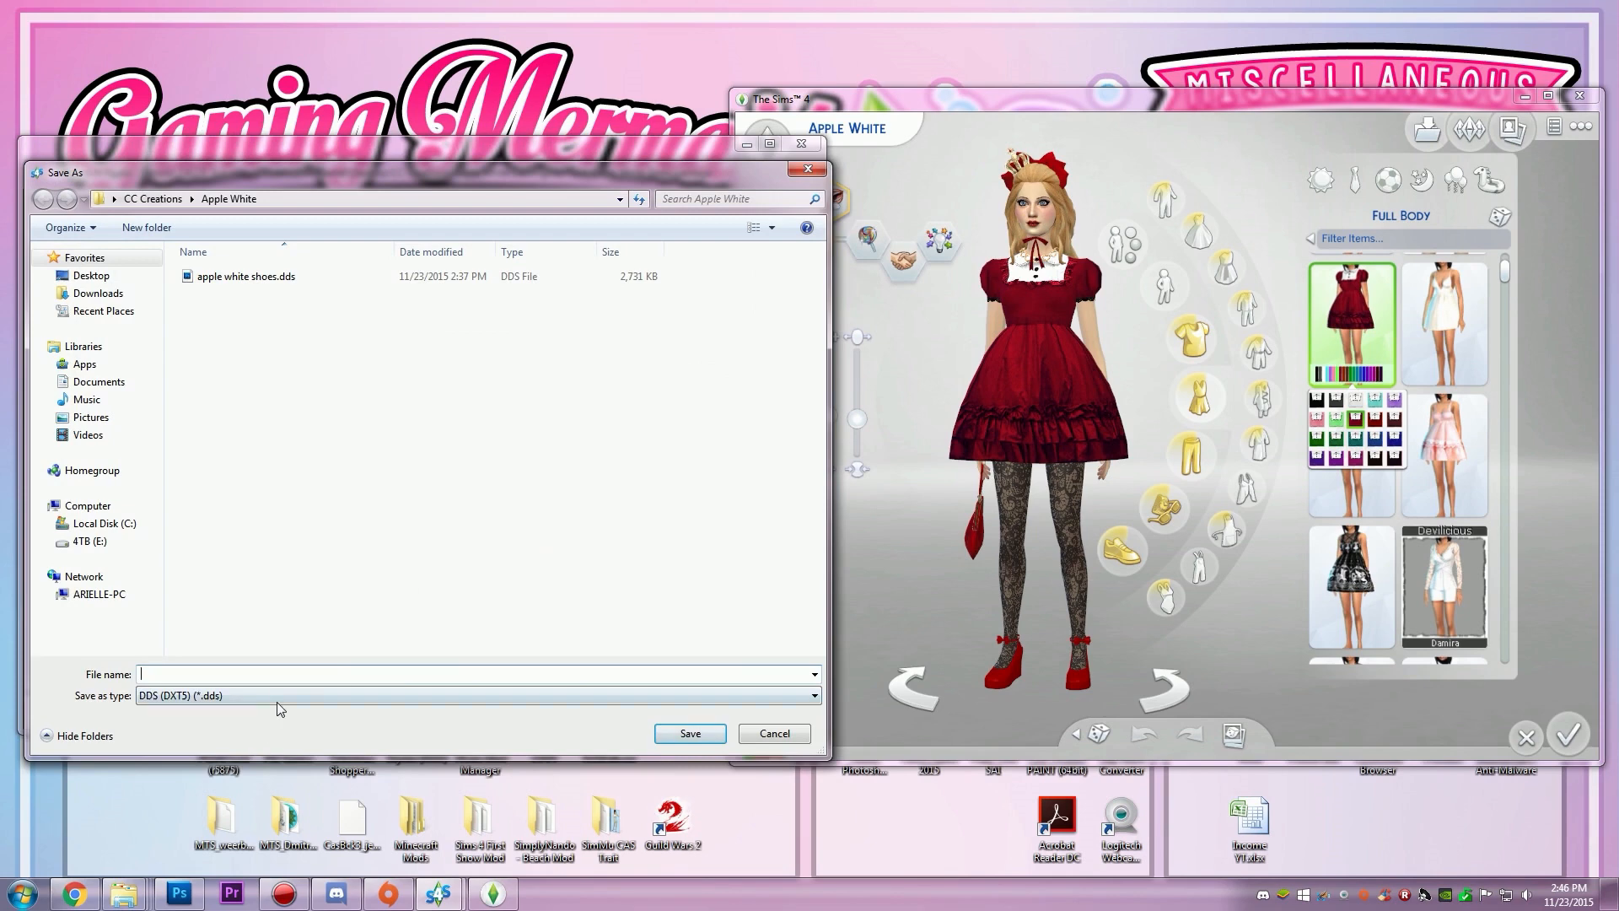
pyautogui.write('apple w')
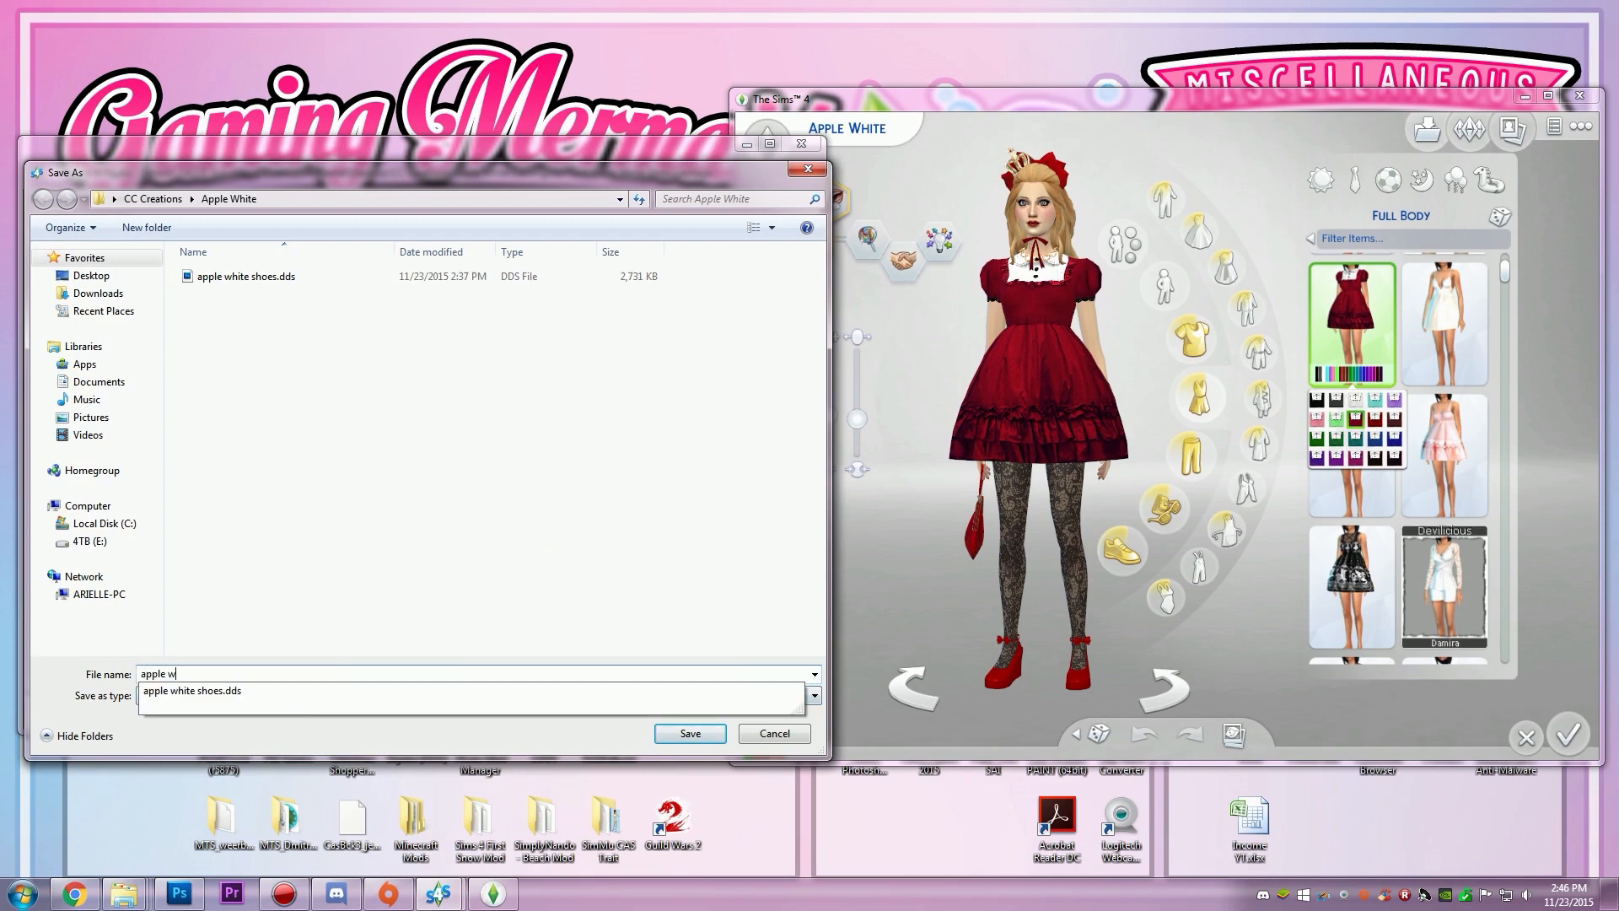
pyautogui.write('hite dre')
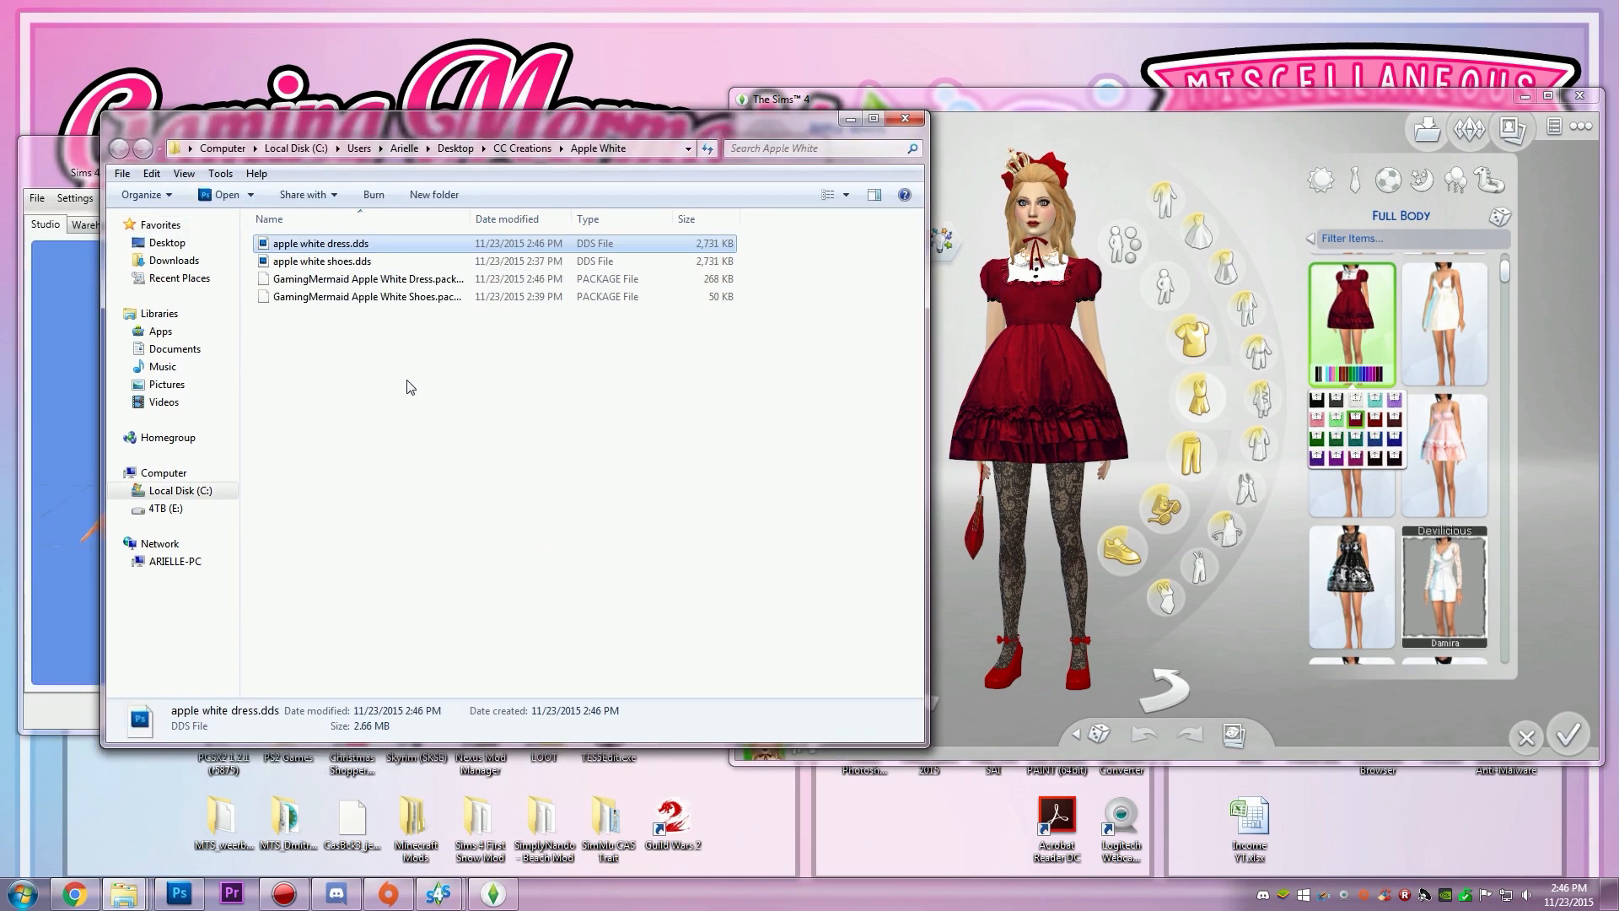
# Step: Open apple white dress.dds in Photoshop using default sizes and make its Alpha 1 channel visible
pyautogui.doubleClick(394, 249)
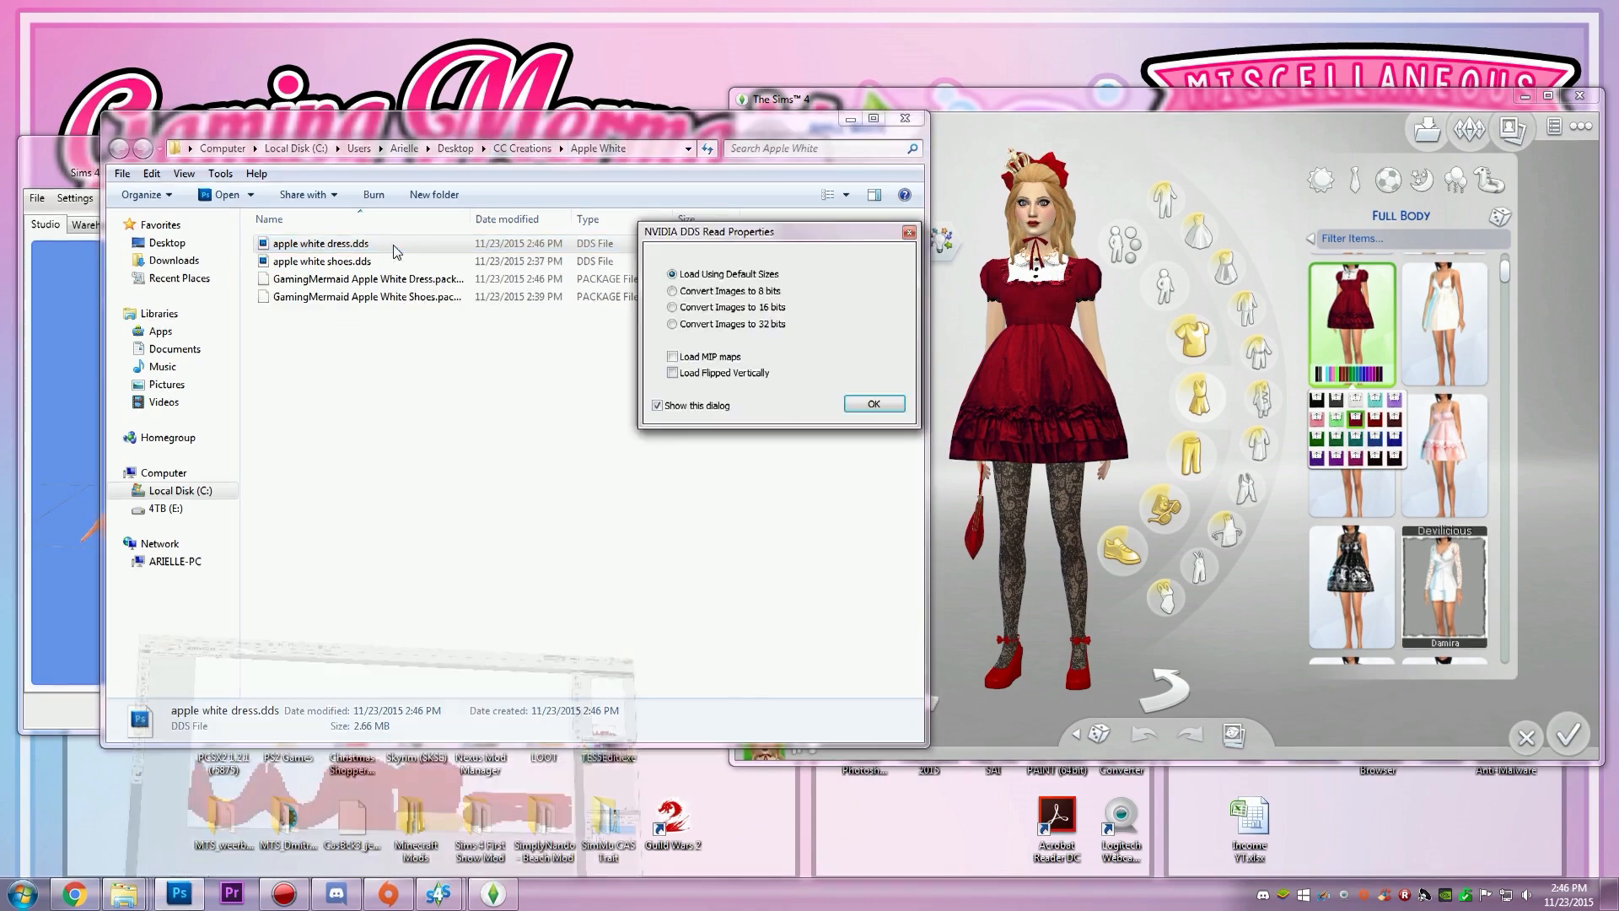
pyautogui.click(872, 405)
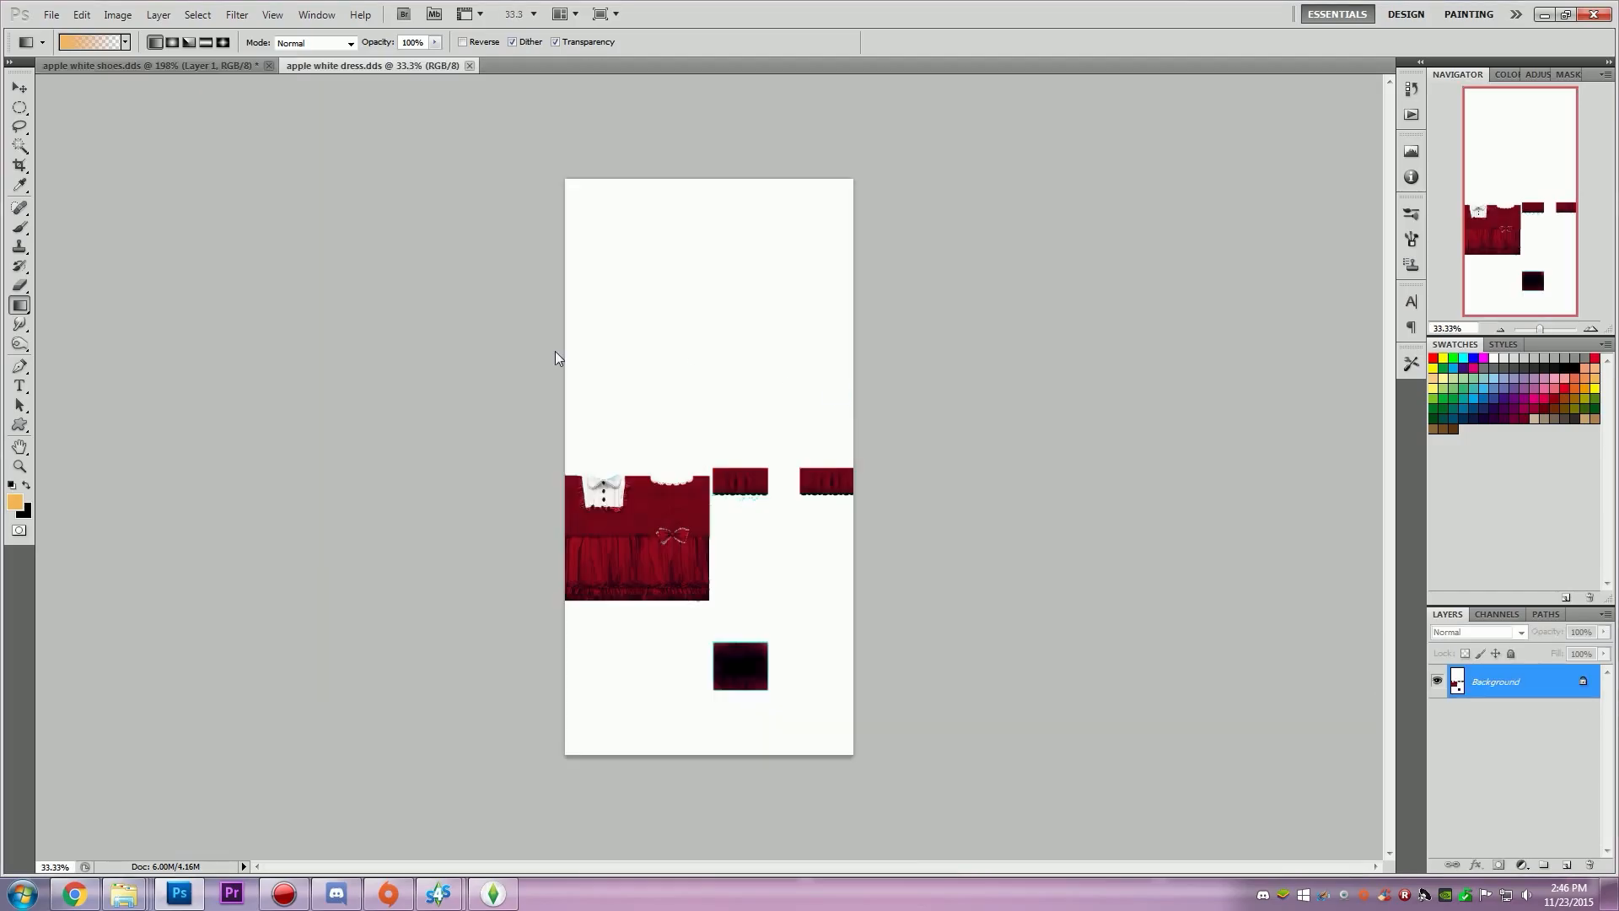
pyautogui.press('z')
pyautogui.moveTo(640, 398); pyautogui.dragTo(705, 408)
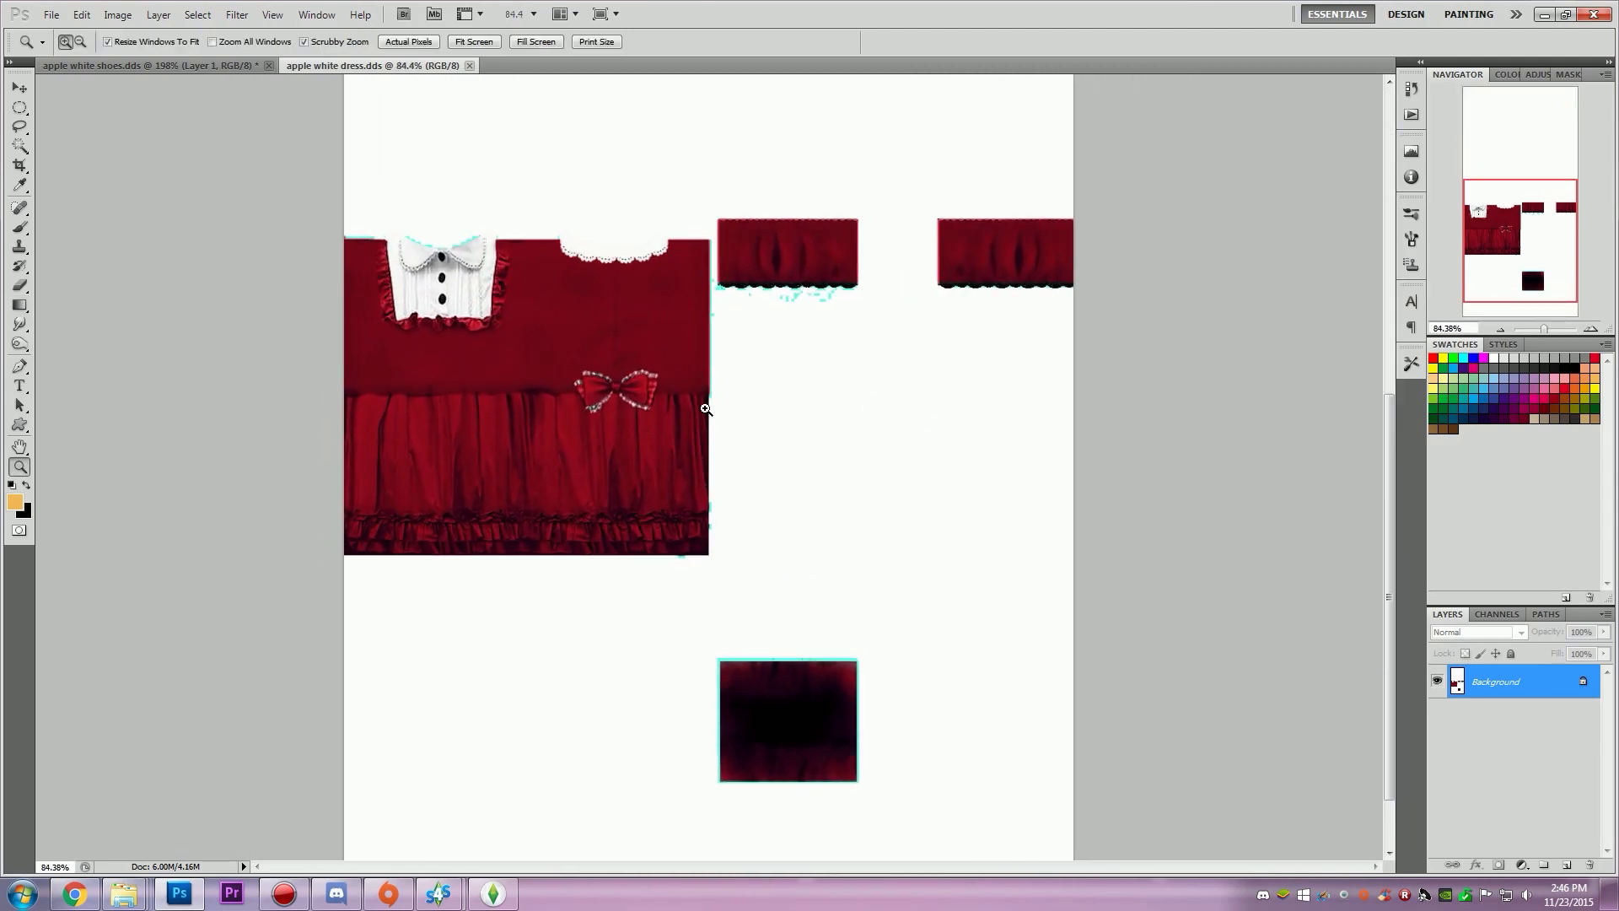
pyautogui.click(1504, 616)
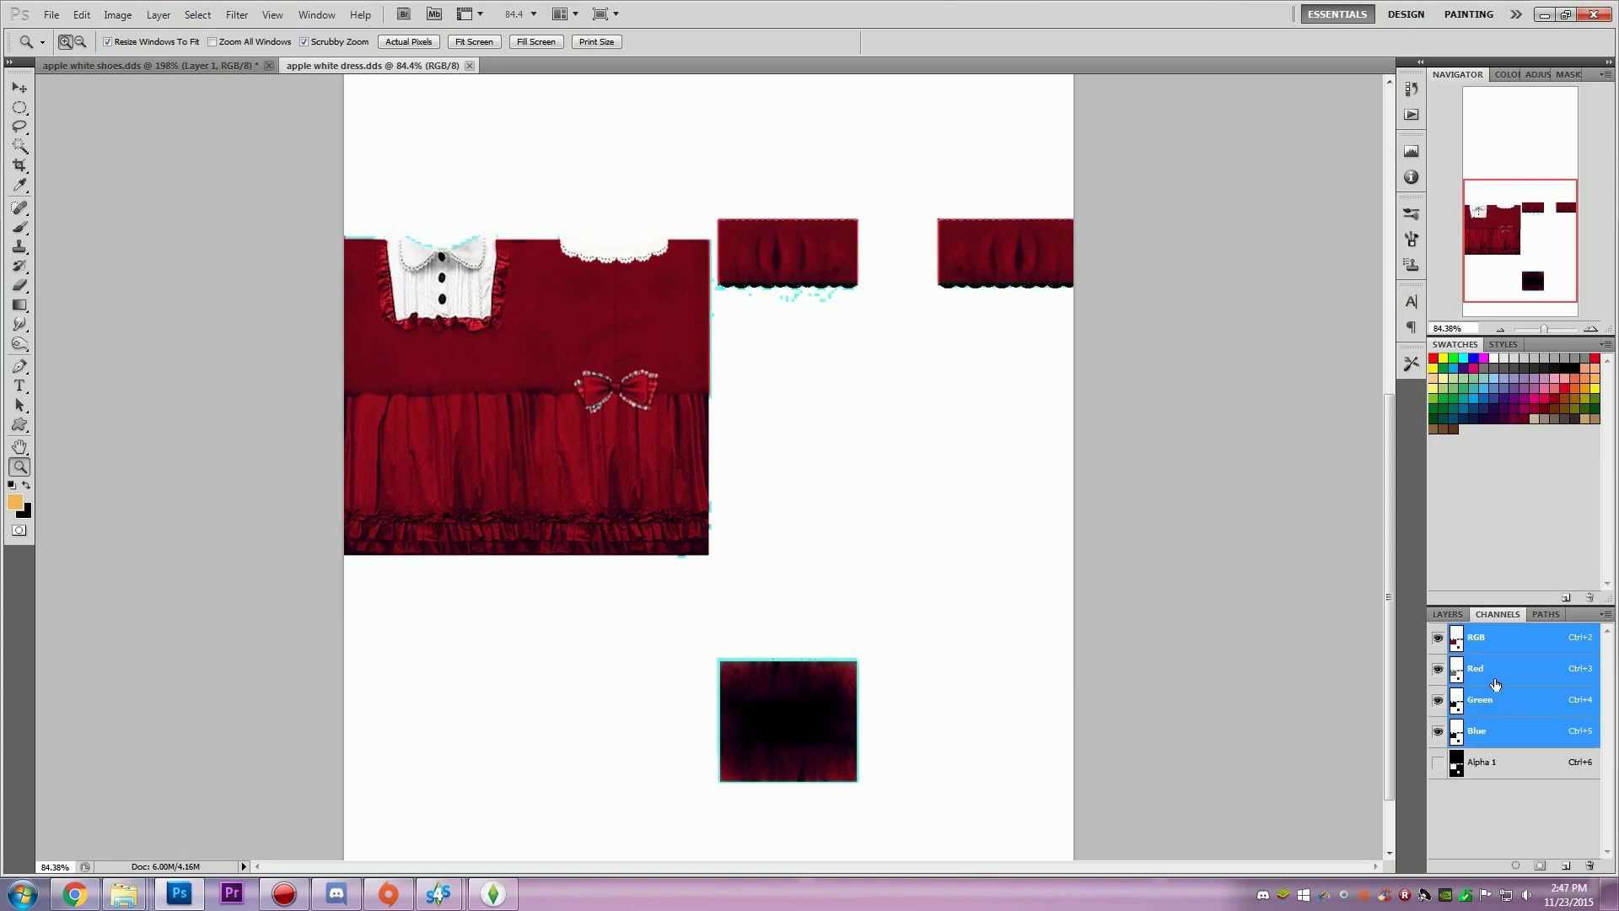
pyautogui.click(1437, 763)
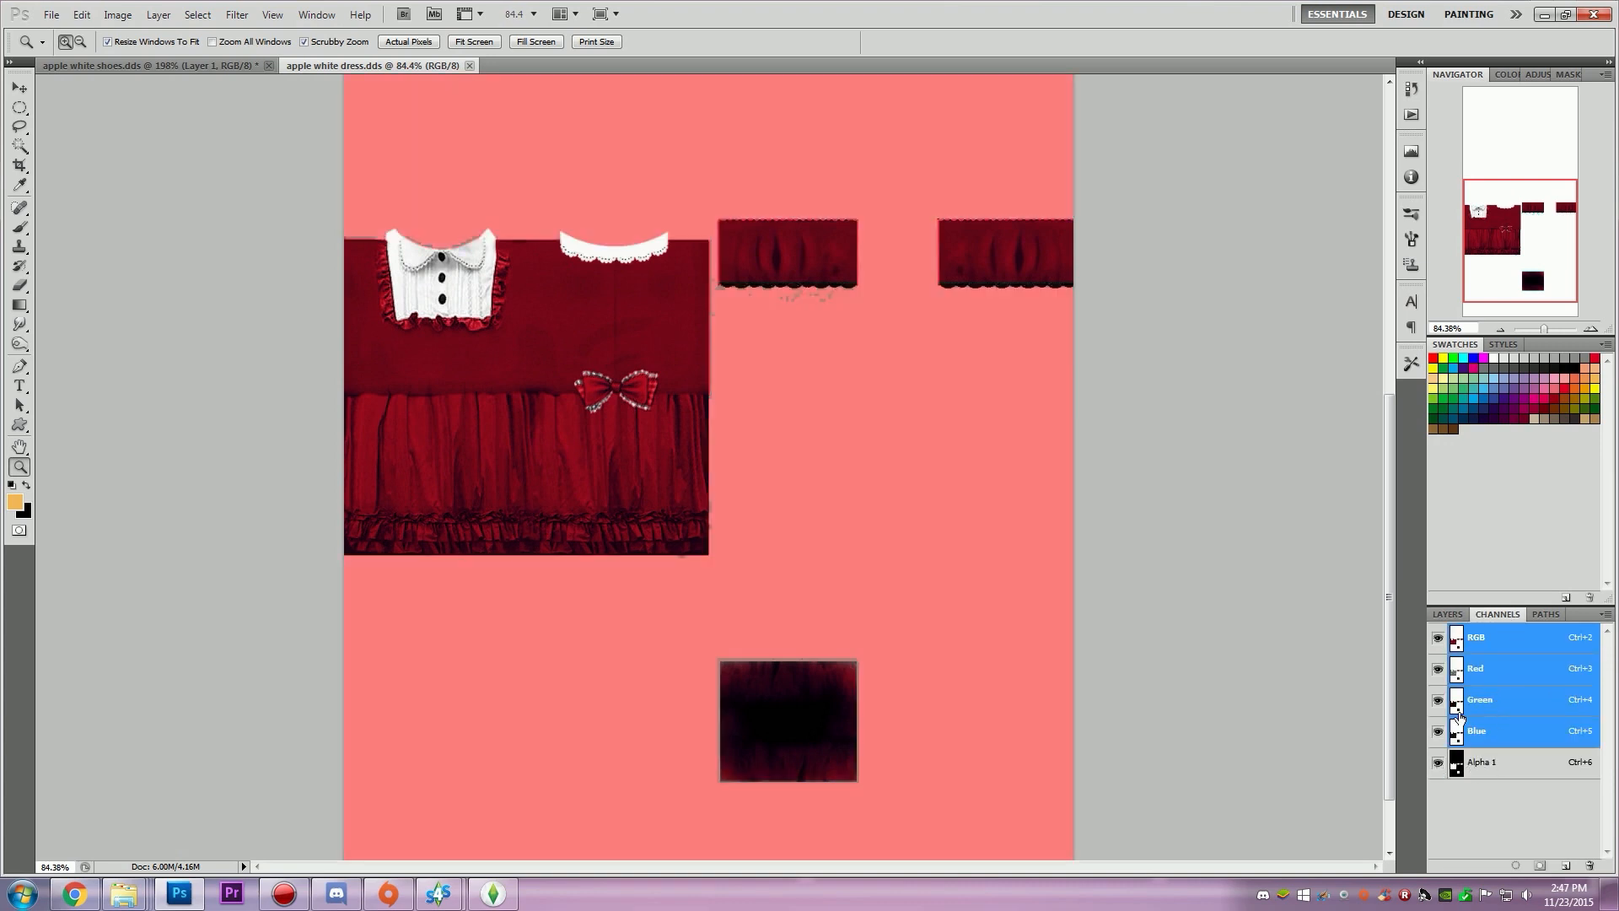
# Step: Examine the dress texture's Alpha 1 channel alone and over the colour channels, checking the sleeve edges closely
pyautogui.click(1438, 637)
pyautogui.click(1478, 764)
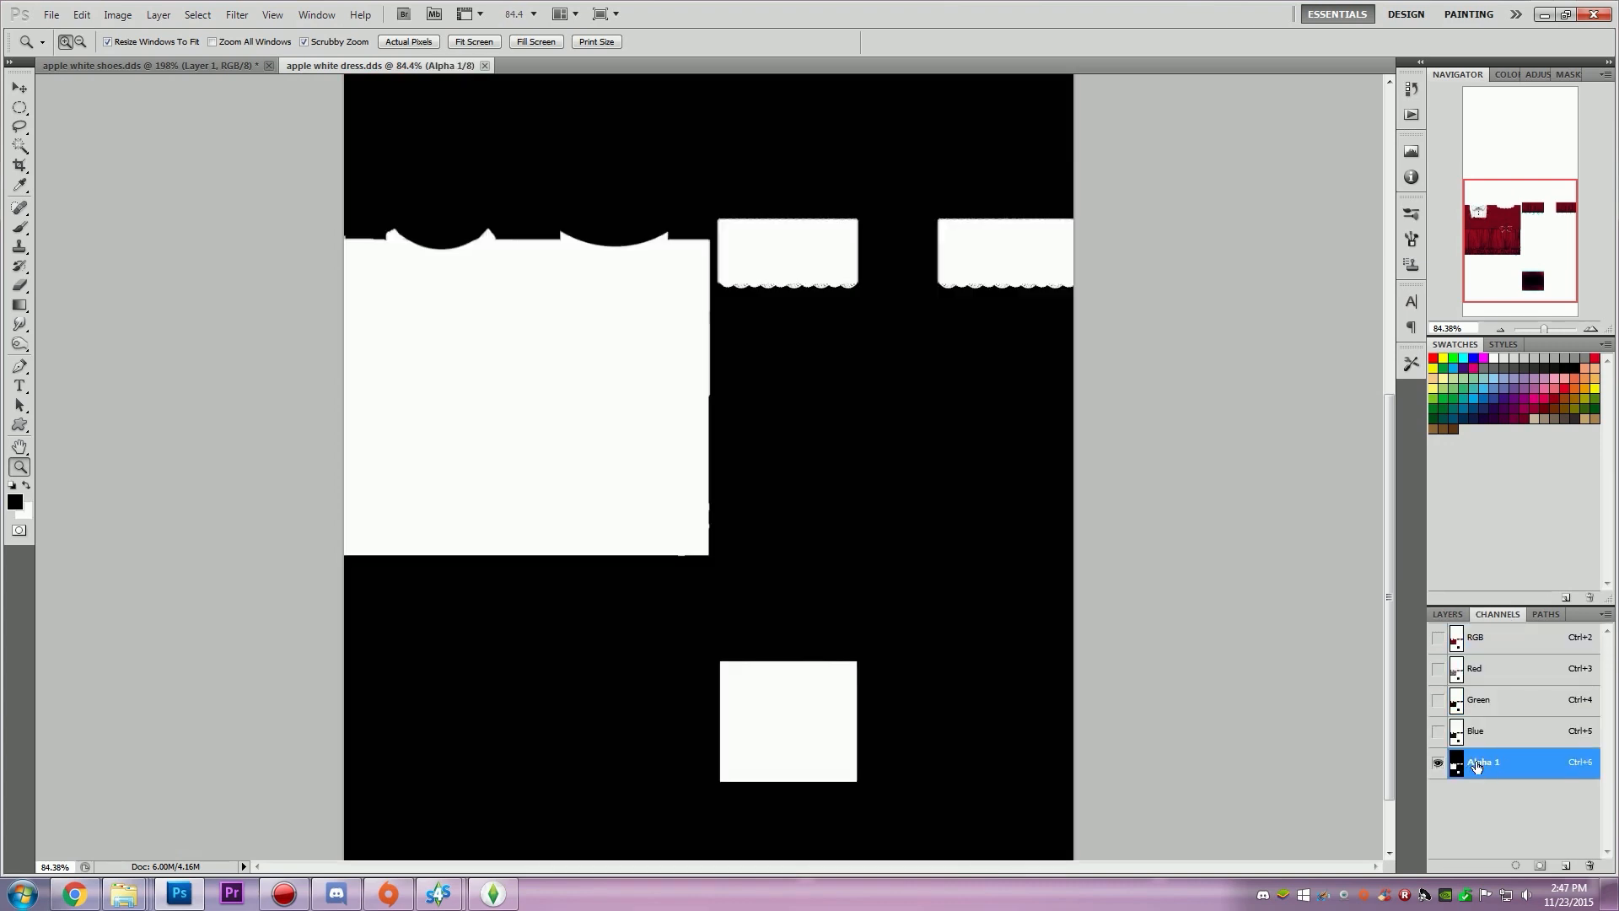
pyautogui.moveTo(653, 448)
pyautogui.mouseDown()
pyautogui.moveTo(637, 430)
pyautogui.moveTo(655, 438)
pyautogui.mouseUp()
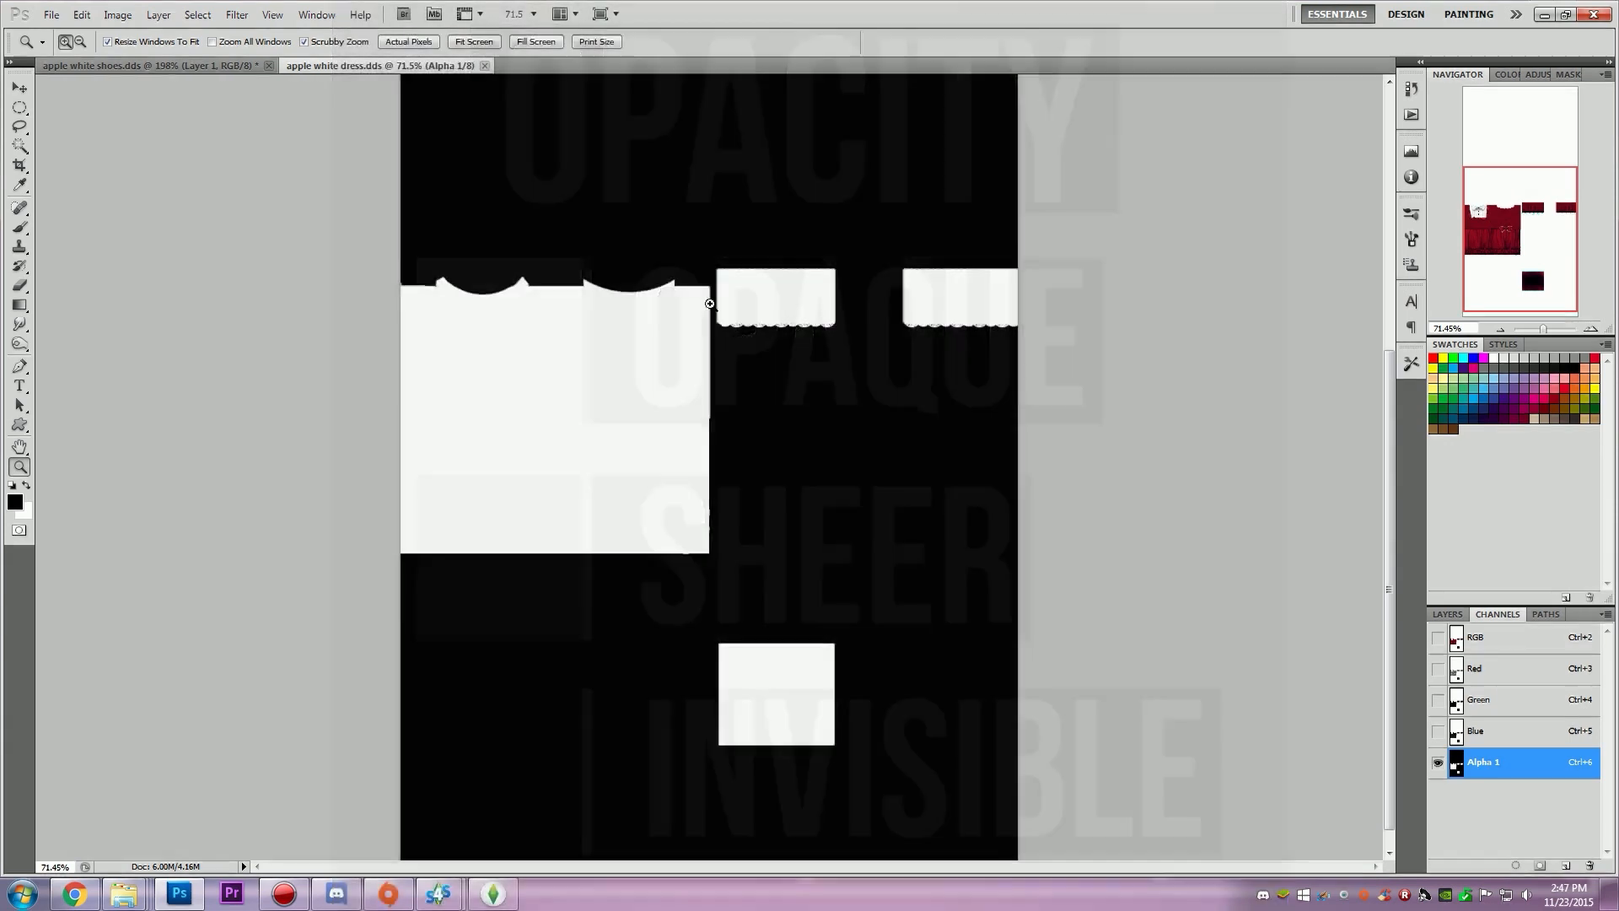
pyautogui.click(1438, 764)
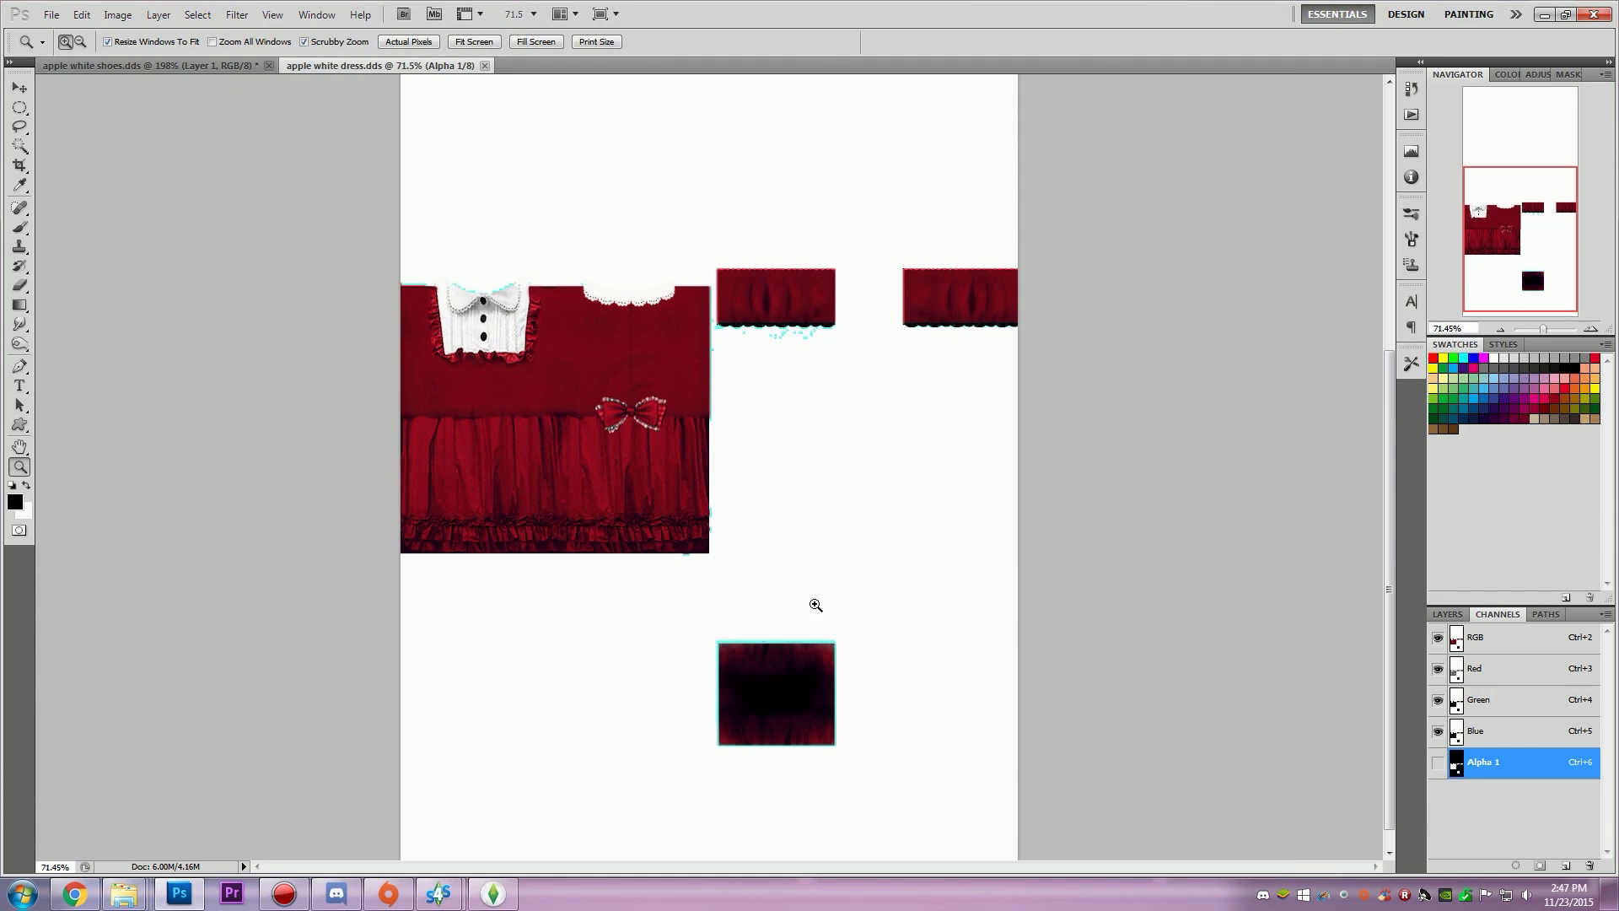
pyautogui.moveTo(788, 336); pyautogui.dragTo(699, 478)
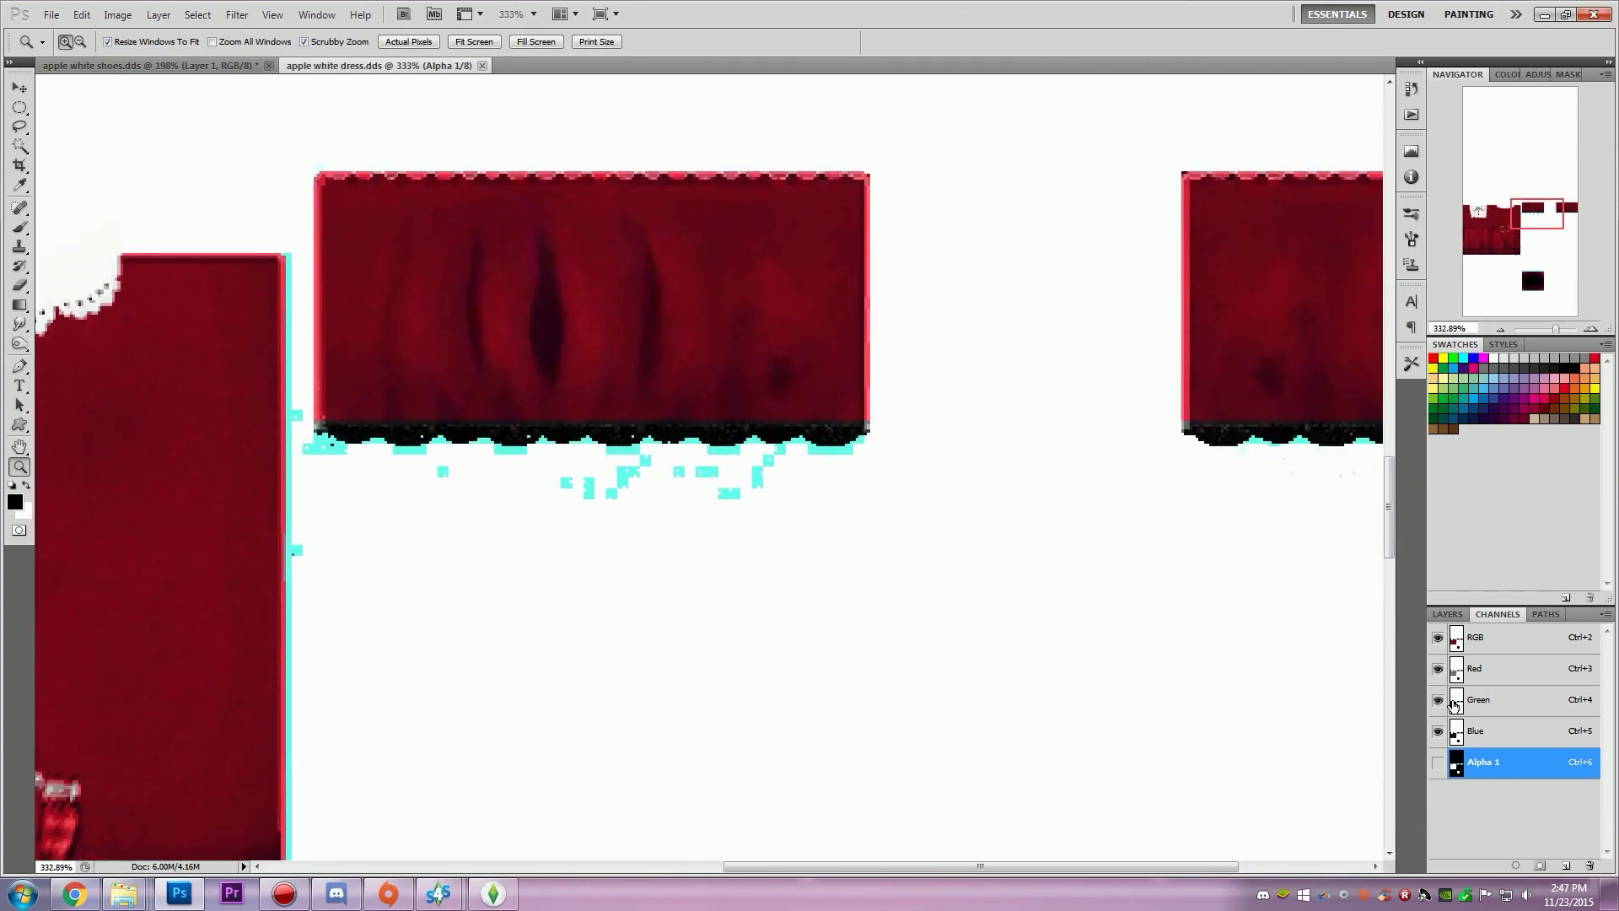
pyautogui.click(1439, 764)
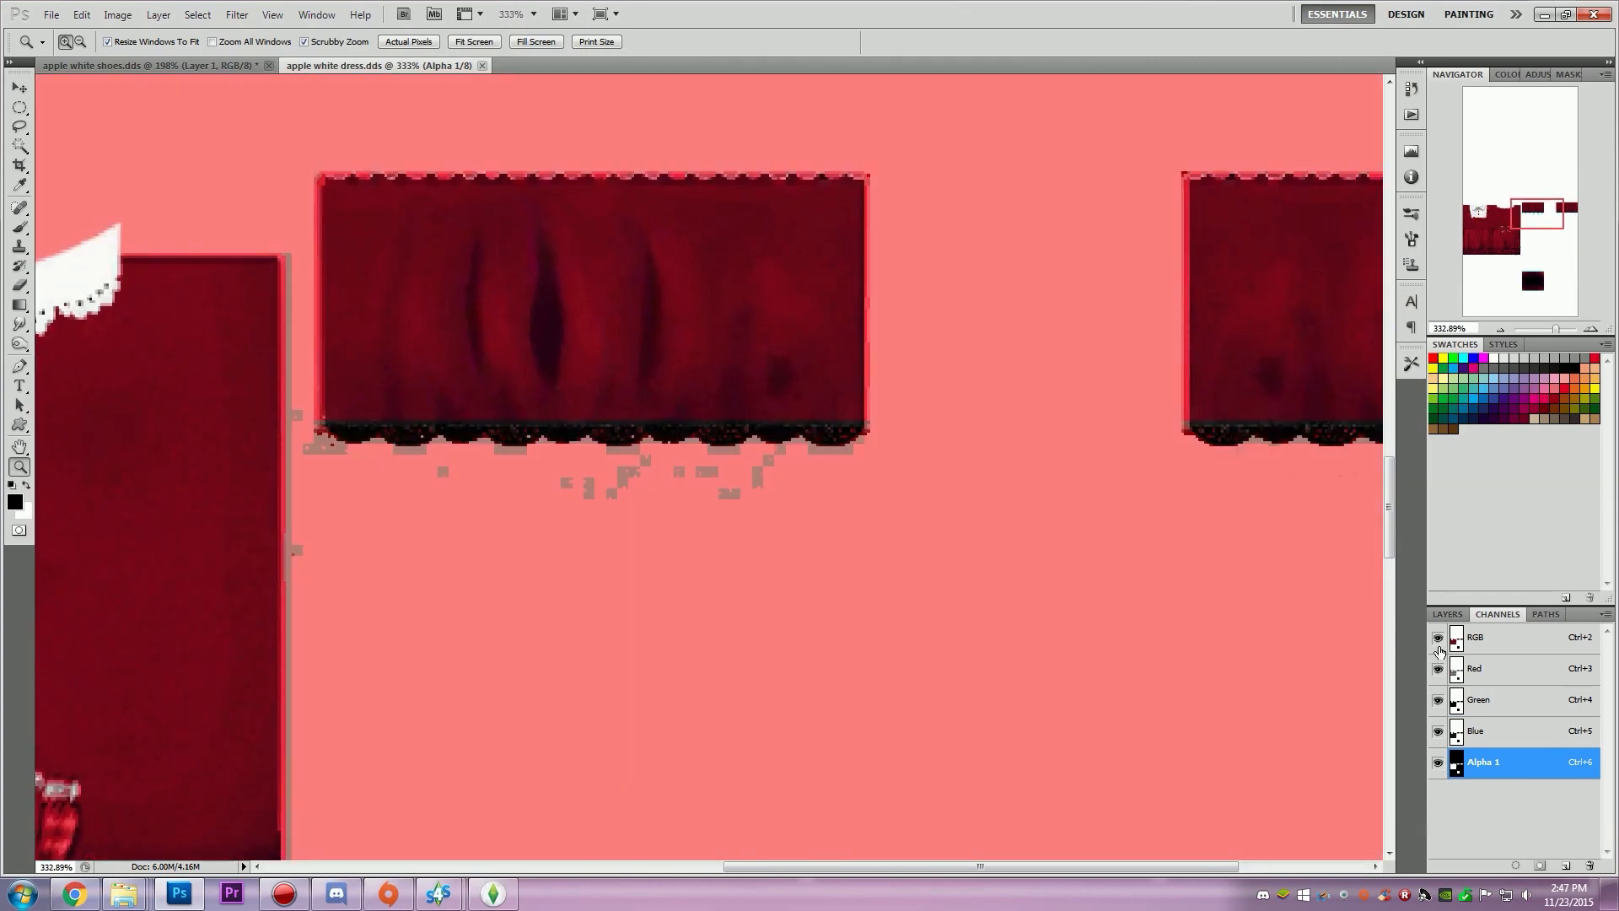
pyautogui.click(1438, 639)
pyautogui.click(1438, 639)
pyautogui.click(1439, 763)
pyautogui.moveTo(983, 683); pyautogui.dragTo(799, 360)
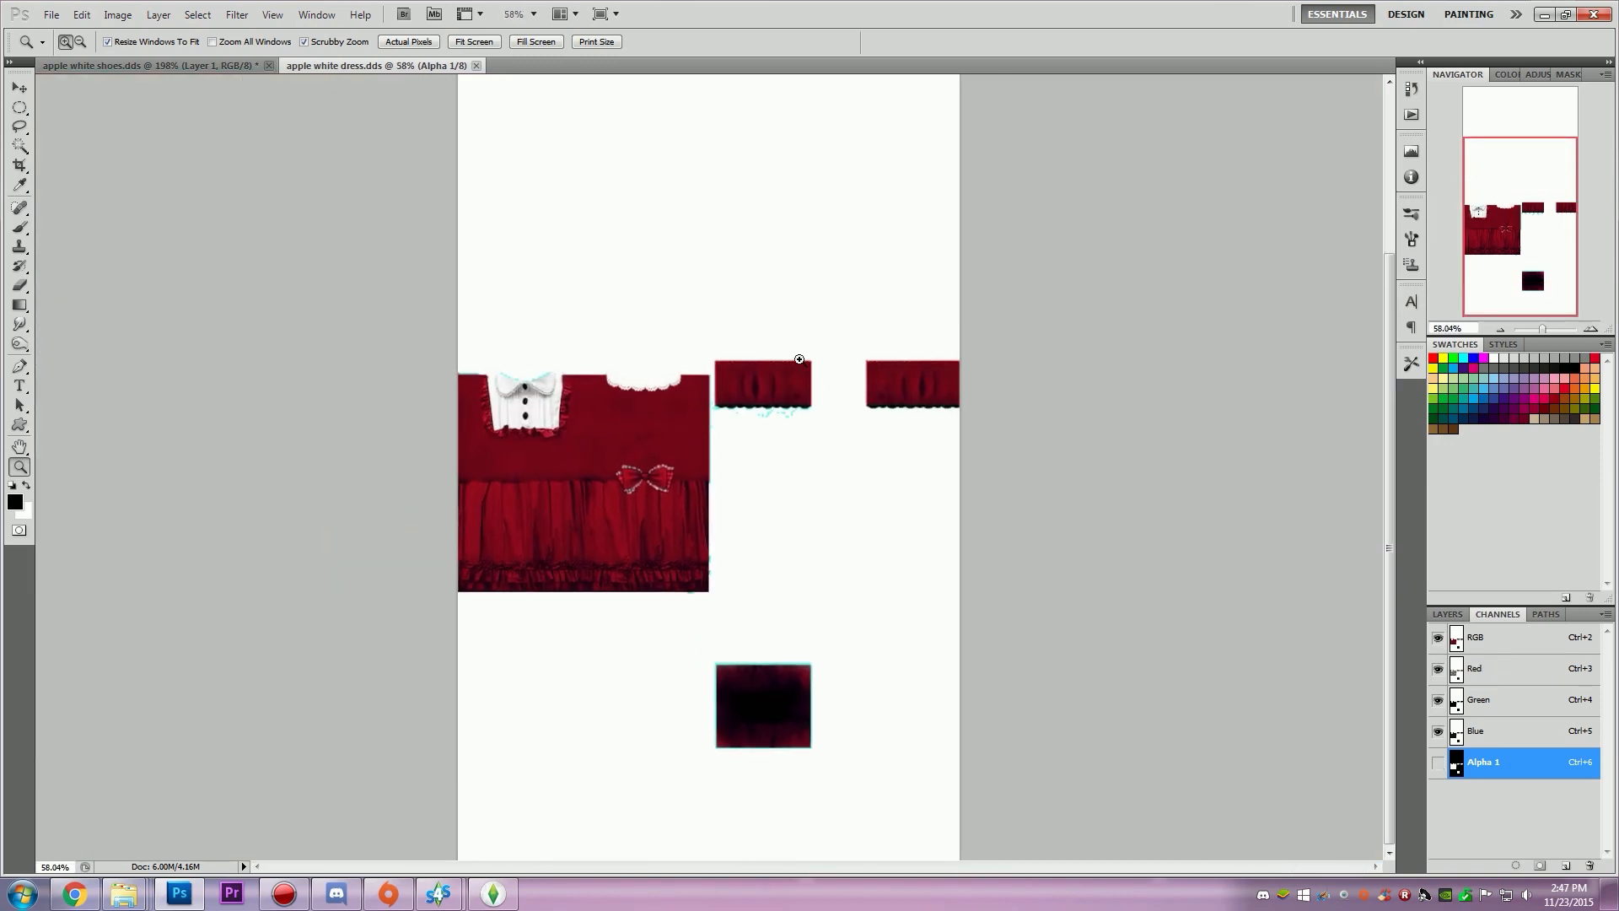
# Step: Compare the collar area of the texture with the dress worn by the character in The Sims 4
pyautogui.moveTo(506, 378); pyautogui.dragTo(604, 438)
pyautogui.moveTo(443, 544); pyautogui.dragTo(374, 537)
pyautogui.moveTo(528, 453); pyautogui.dragTo(609, 503)
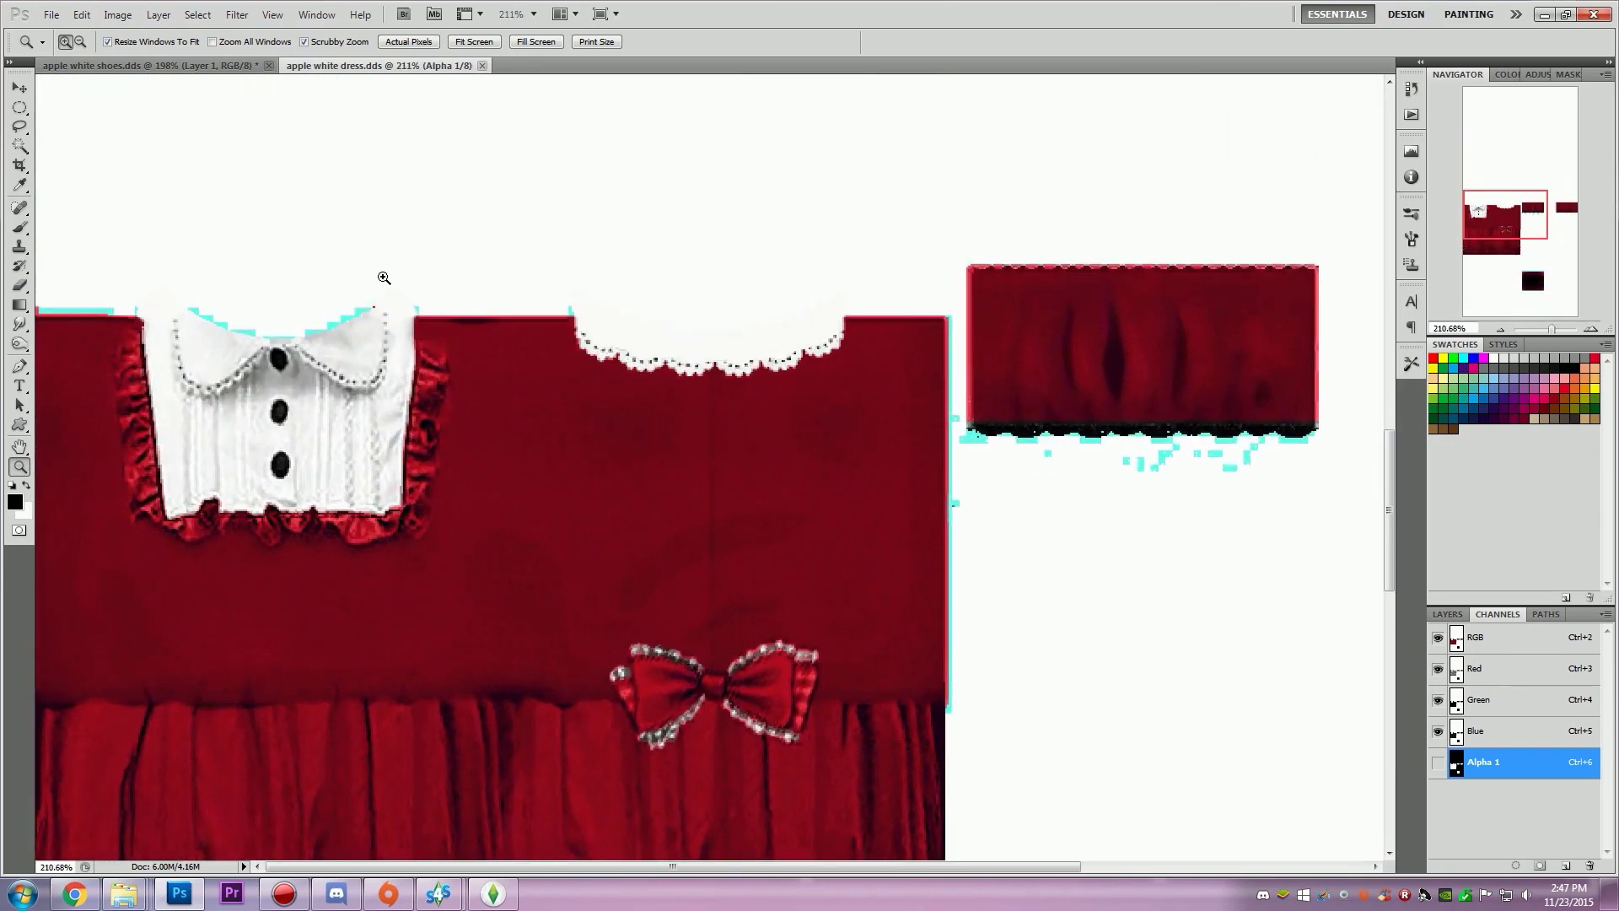
pyautogui.click(493, 893)
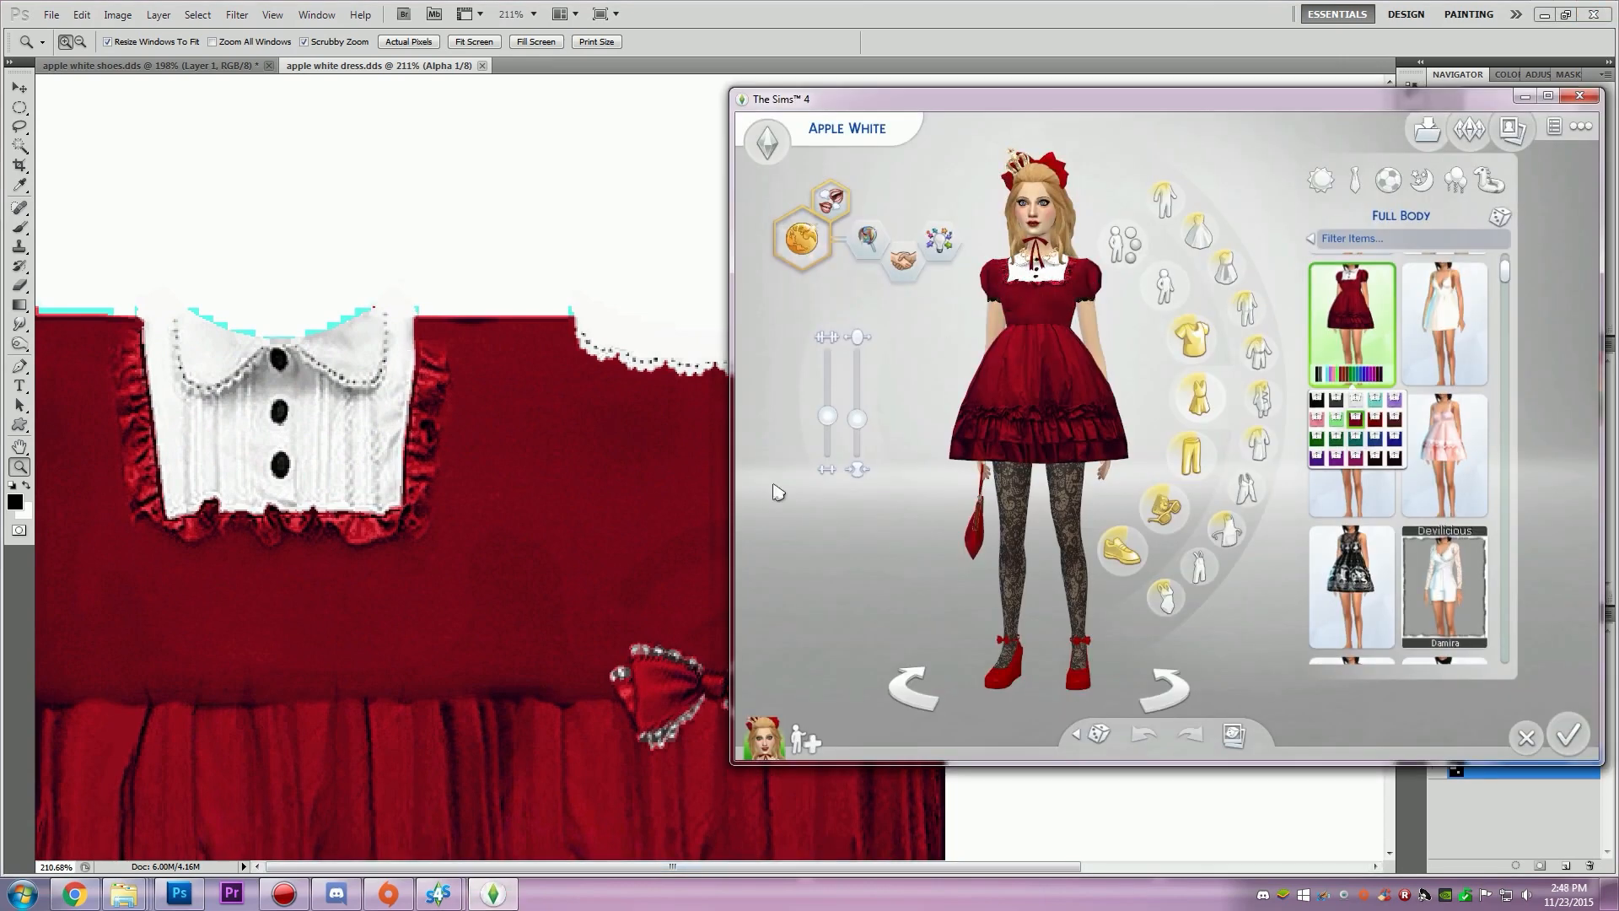
pyautogui.click(534, 536)
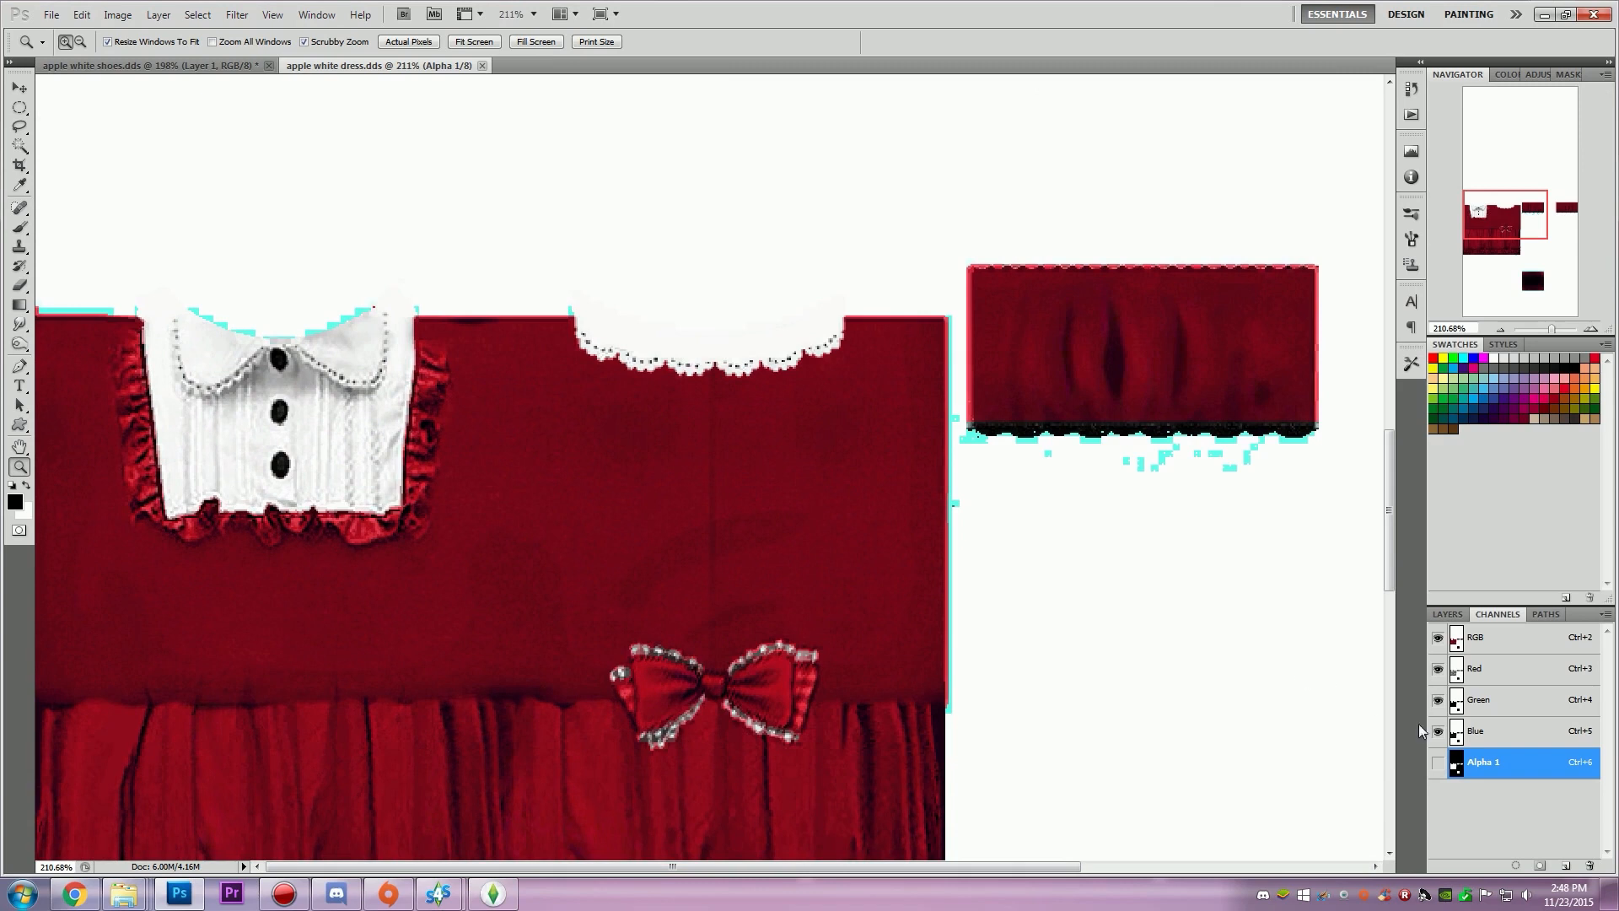
# Step: Paint the white collar and bib area black on the dress texture's Alpha 1 channel with the Brush tool
pyautogui.click(1438, 763)
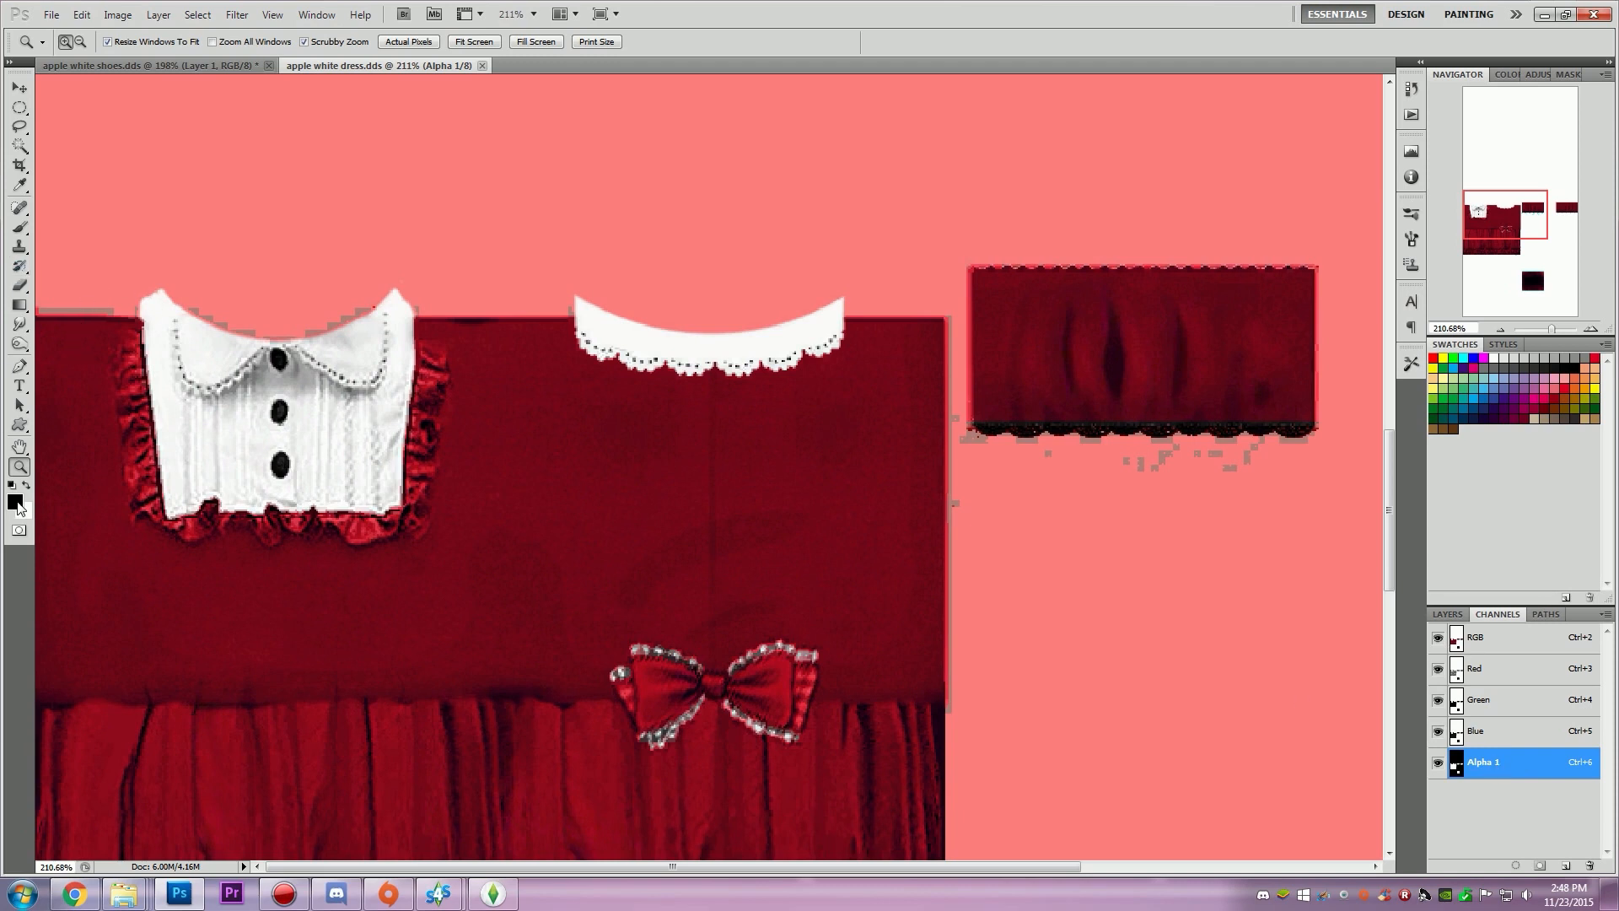
pyautogui.press('b')
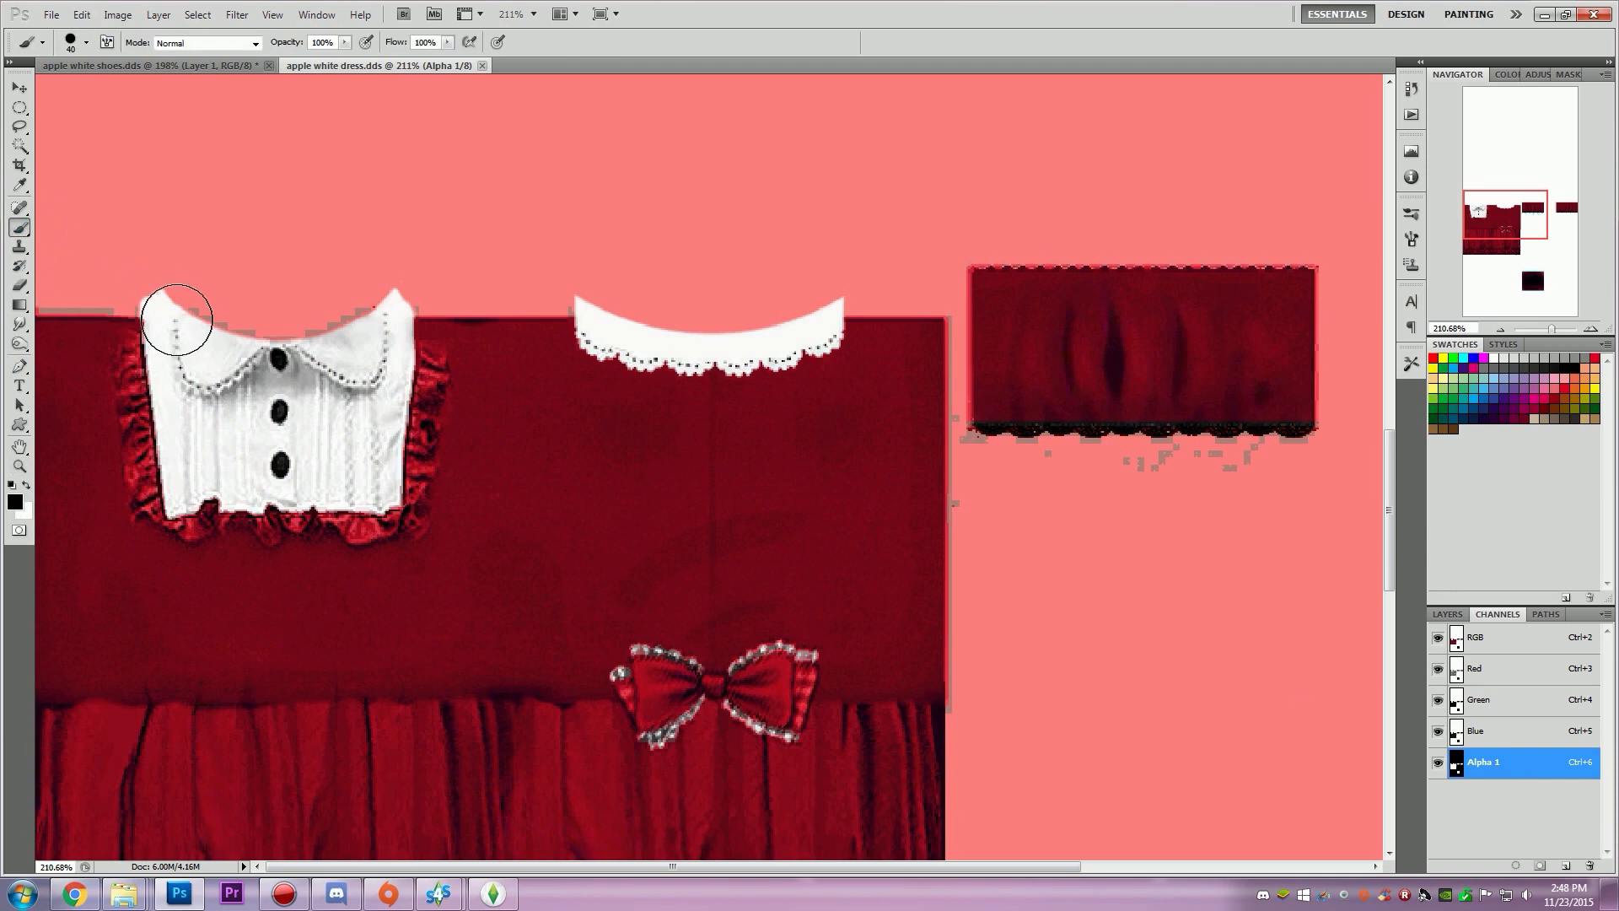
pyautogui.moveTo(177, 319)
pyautogui.mouseDown()
pyautogui.moveTo(166, 294)
pyautogui.moveTo(190, 468)
pyautogui.mouseUp()
pyautogui.hotkey('ctrl', '6')
pyautogui.press('[')
pyautogui.press('[')
pyautogui.press('[')
pyautogui.press('[')
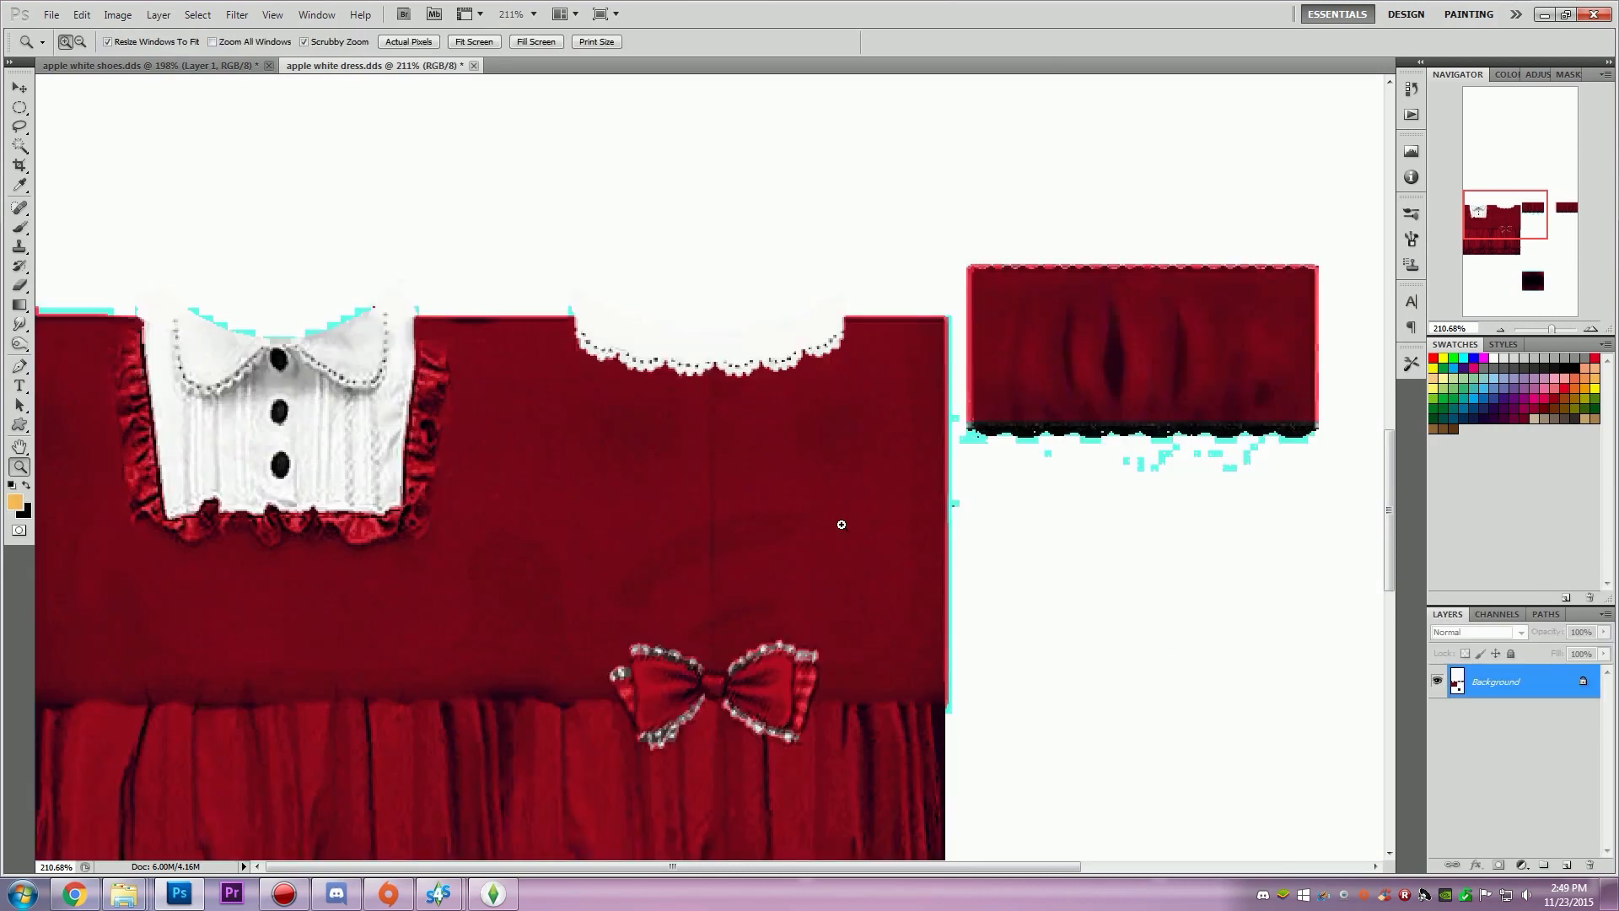
# Step: Save the texture over apple white dress.dds in D3D/DDS format, using DXT5 interpolated alpha with generated MIP maps
pyautogui.hotkey('ctrl', '0')
pyautogui.click(51, 15)
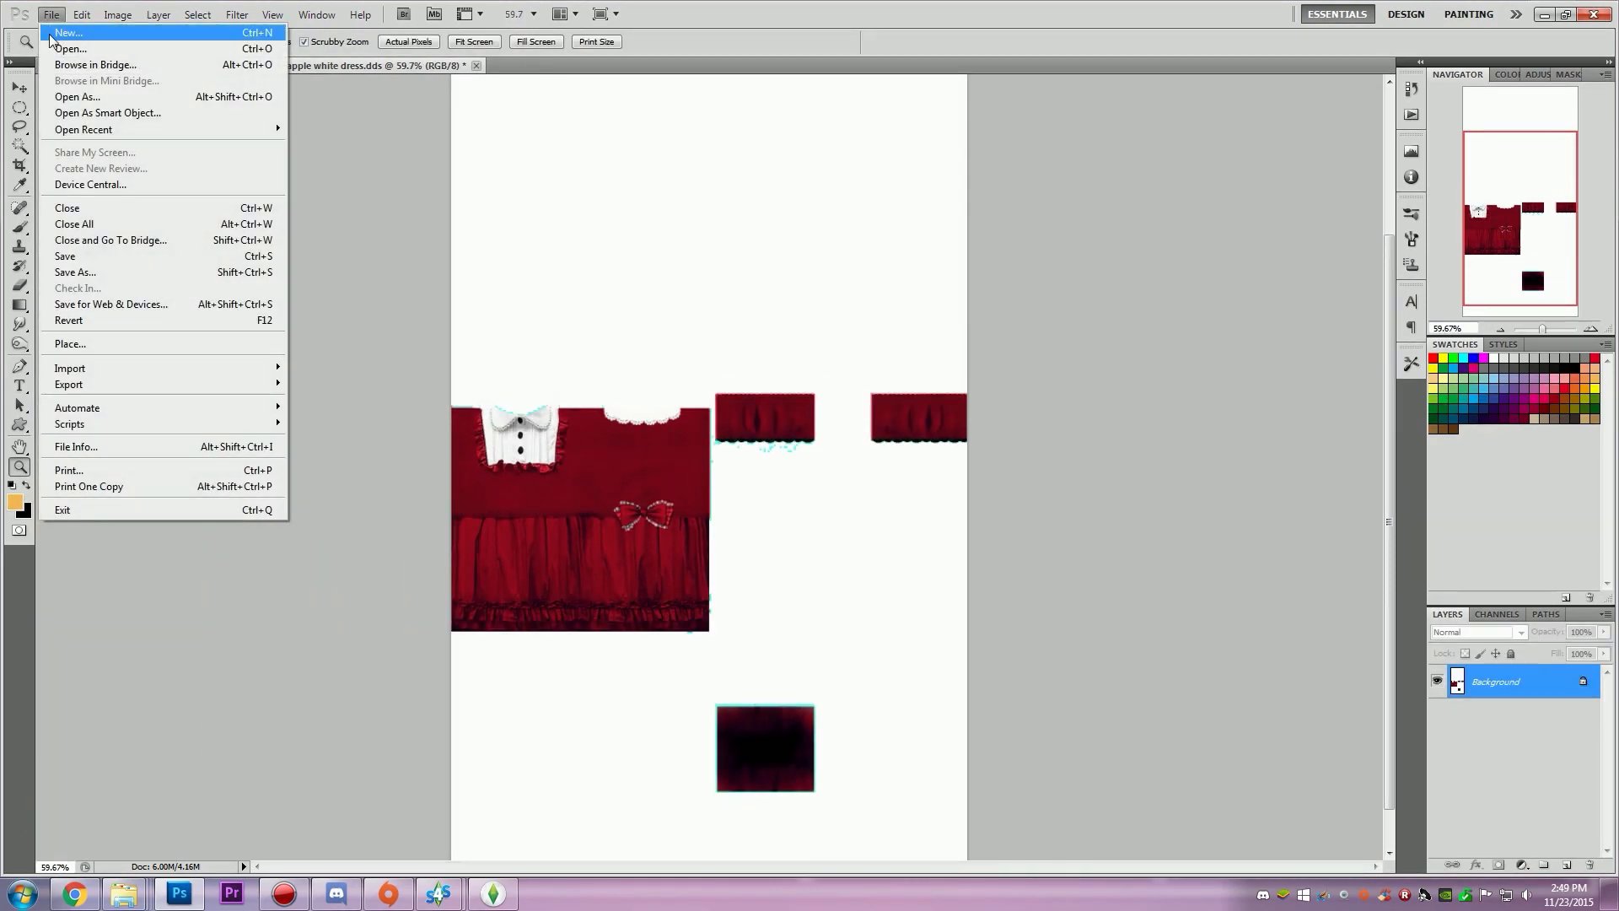
pyautogui.click(91, 273)
pyautogui.click(415, 668)
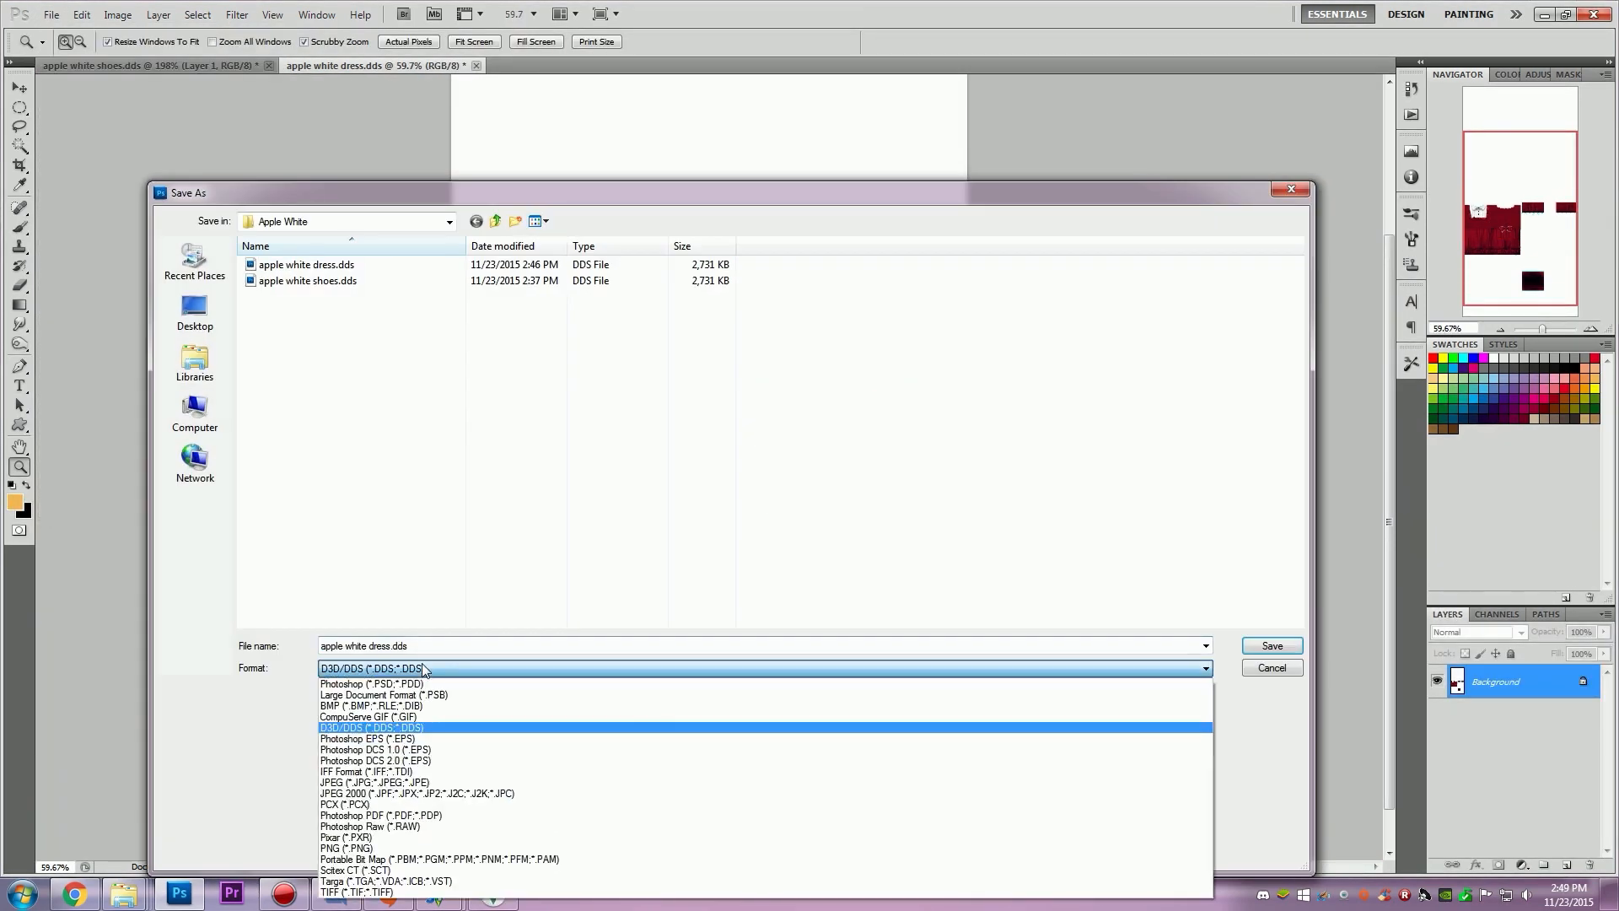
pyautogui.click(403, 667)
pyautogui.click(1273, 645)
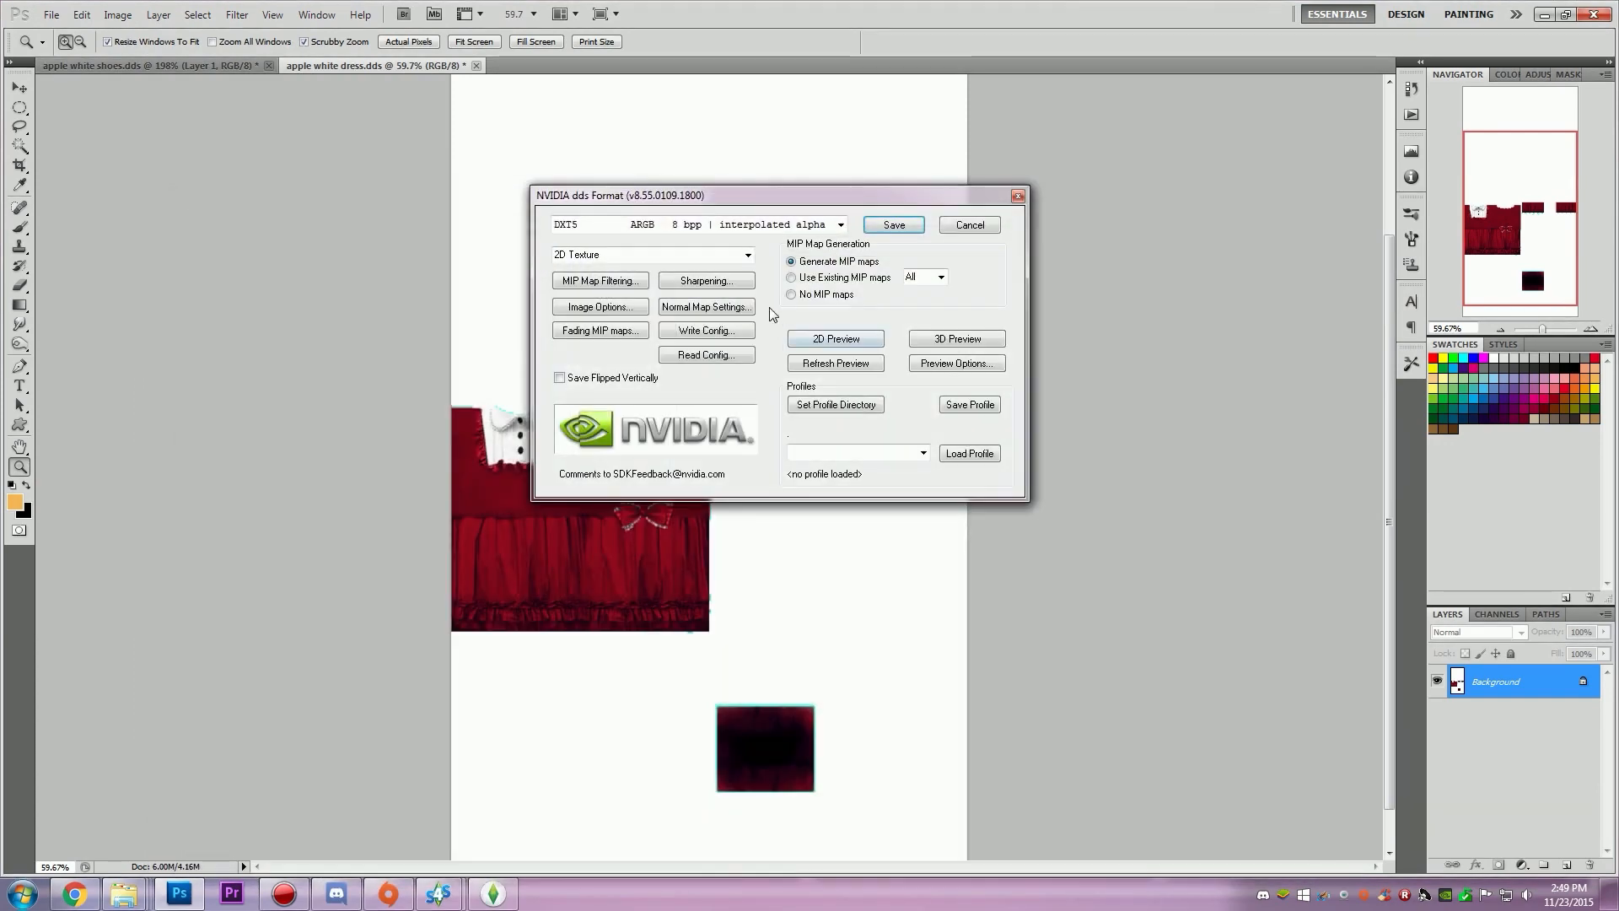
pyautogui.click(885, 223)
# Step: Switch to the dress project in Sims 4 Studio and import apple white dress.dds as its texture
pyautogui.moveTo(435, 902)
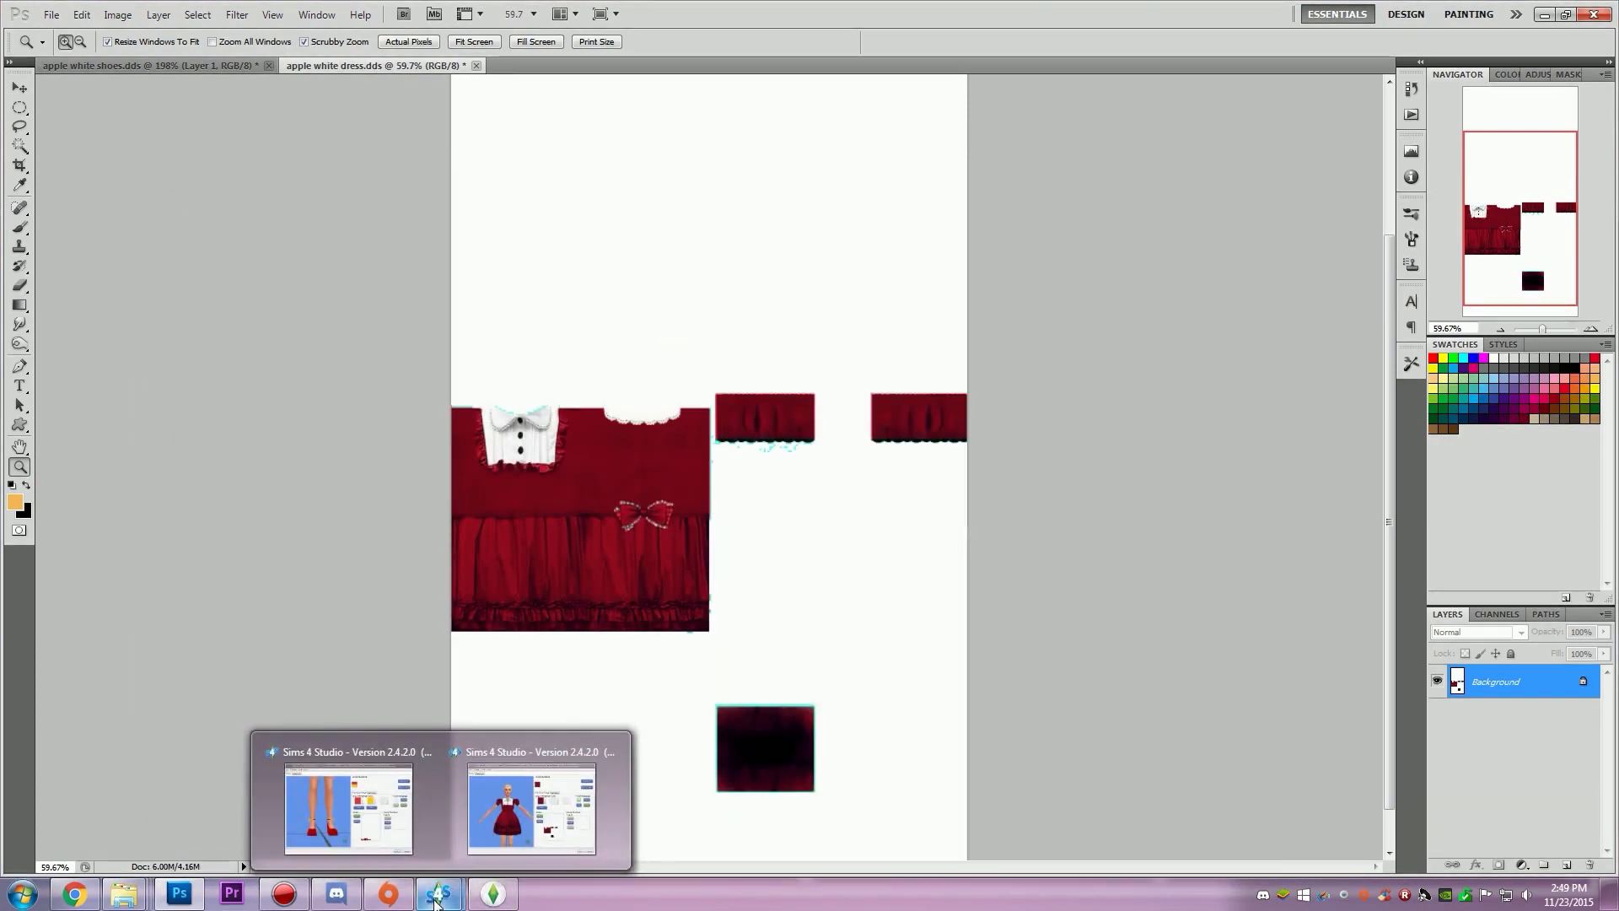
pyautogui.click(516, 797)
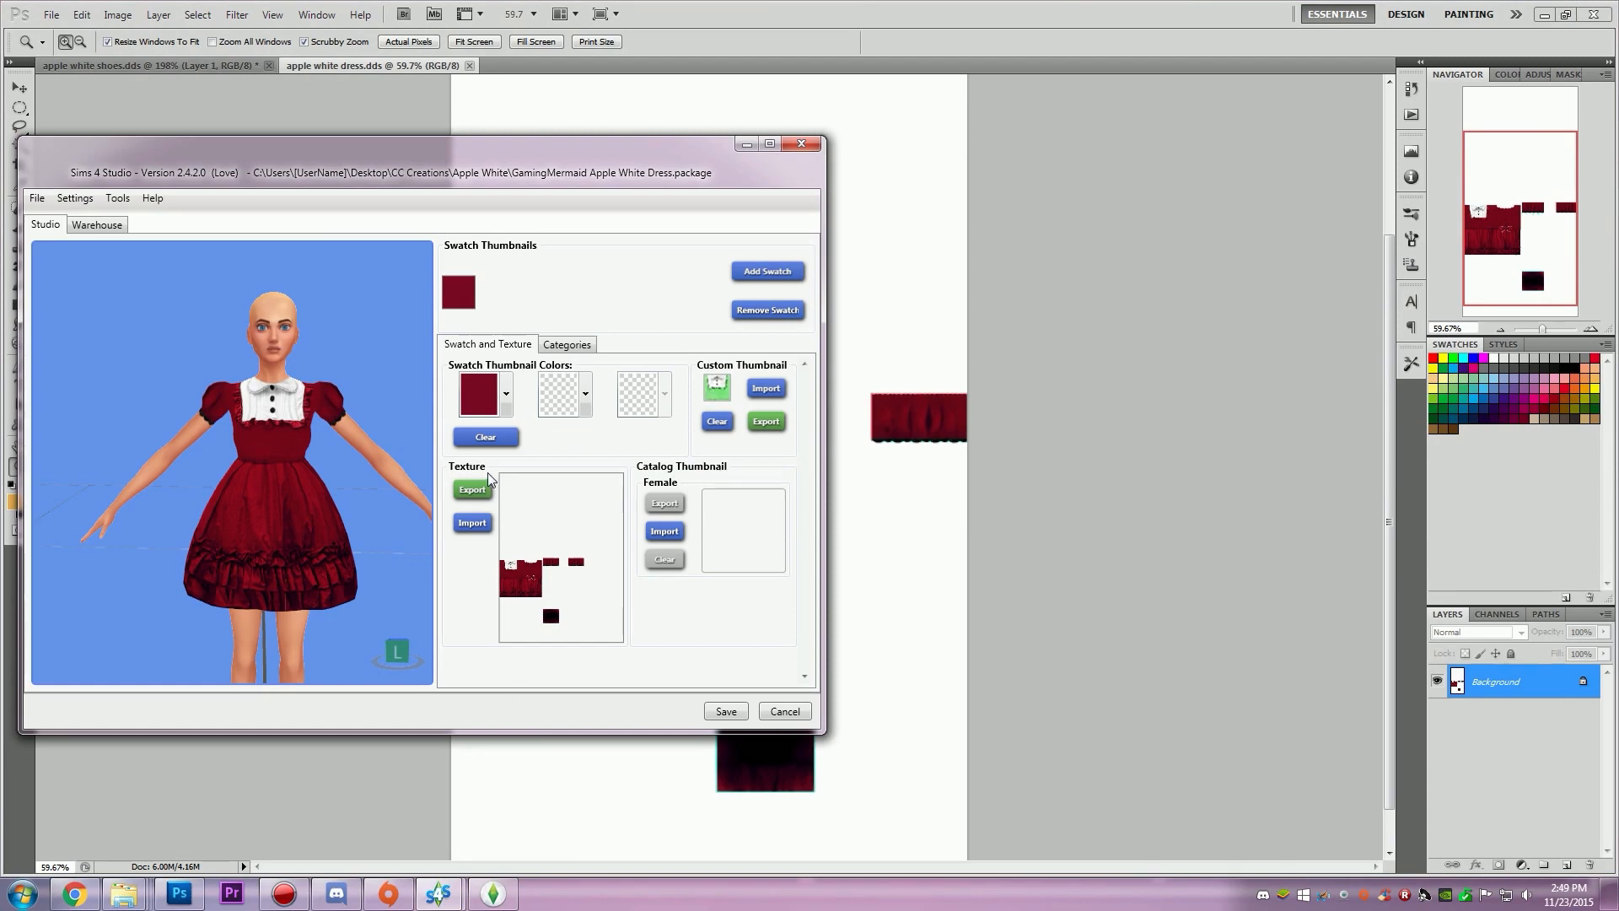
pyautogui.click(472, 523)
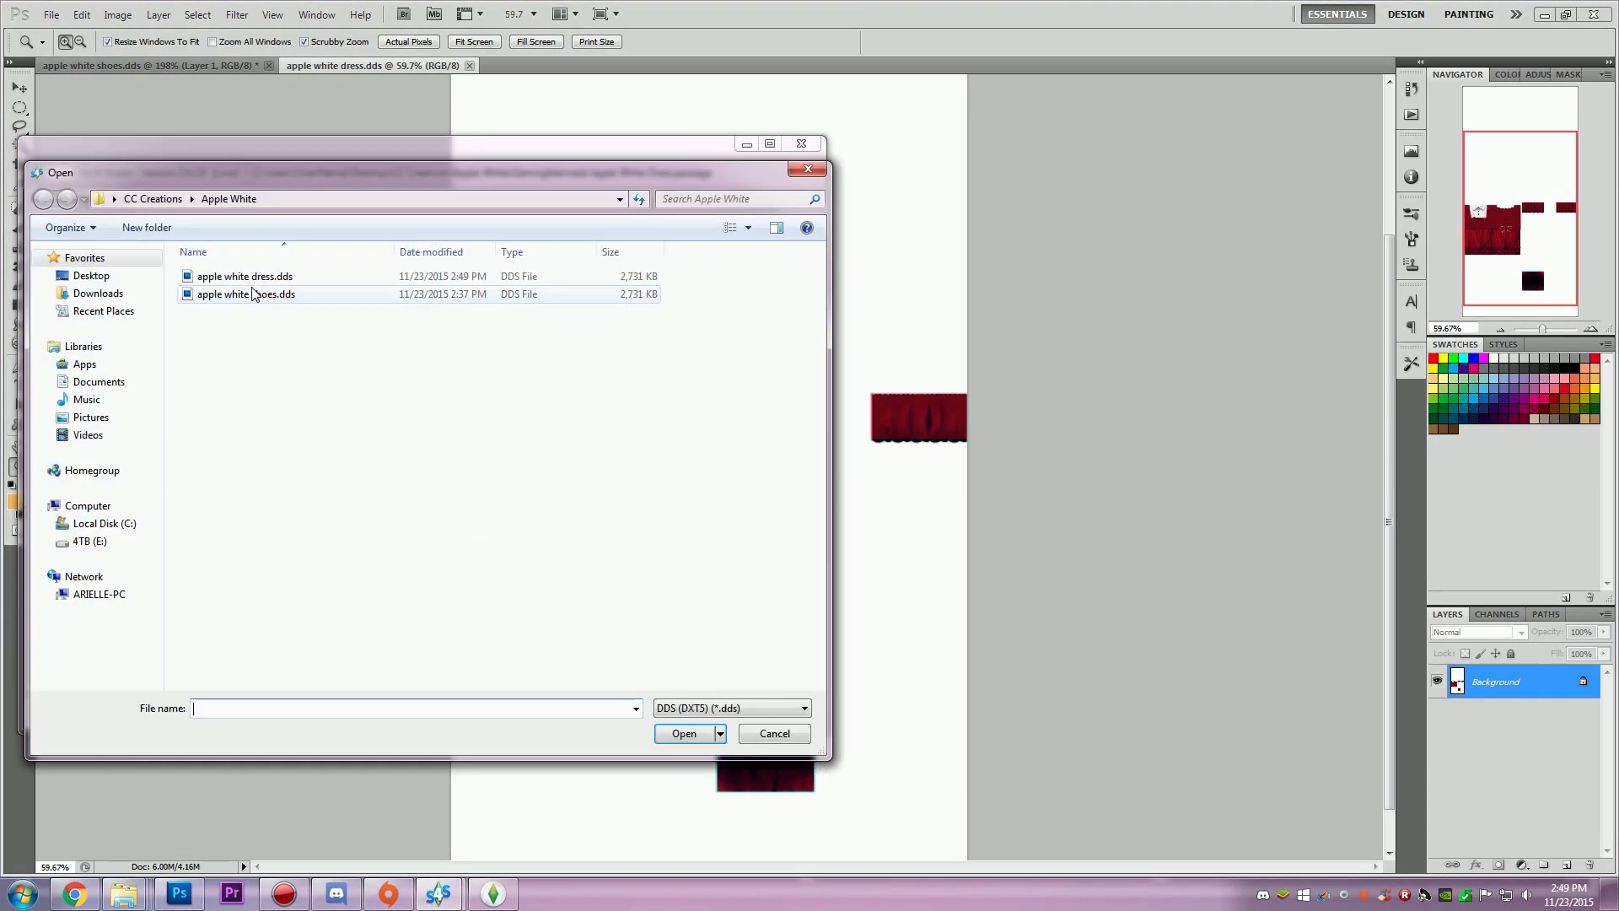
pyautogui.doubleClick(244, 275)
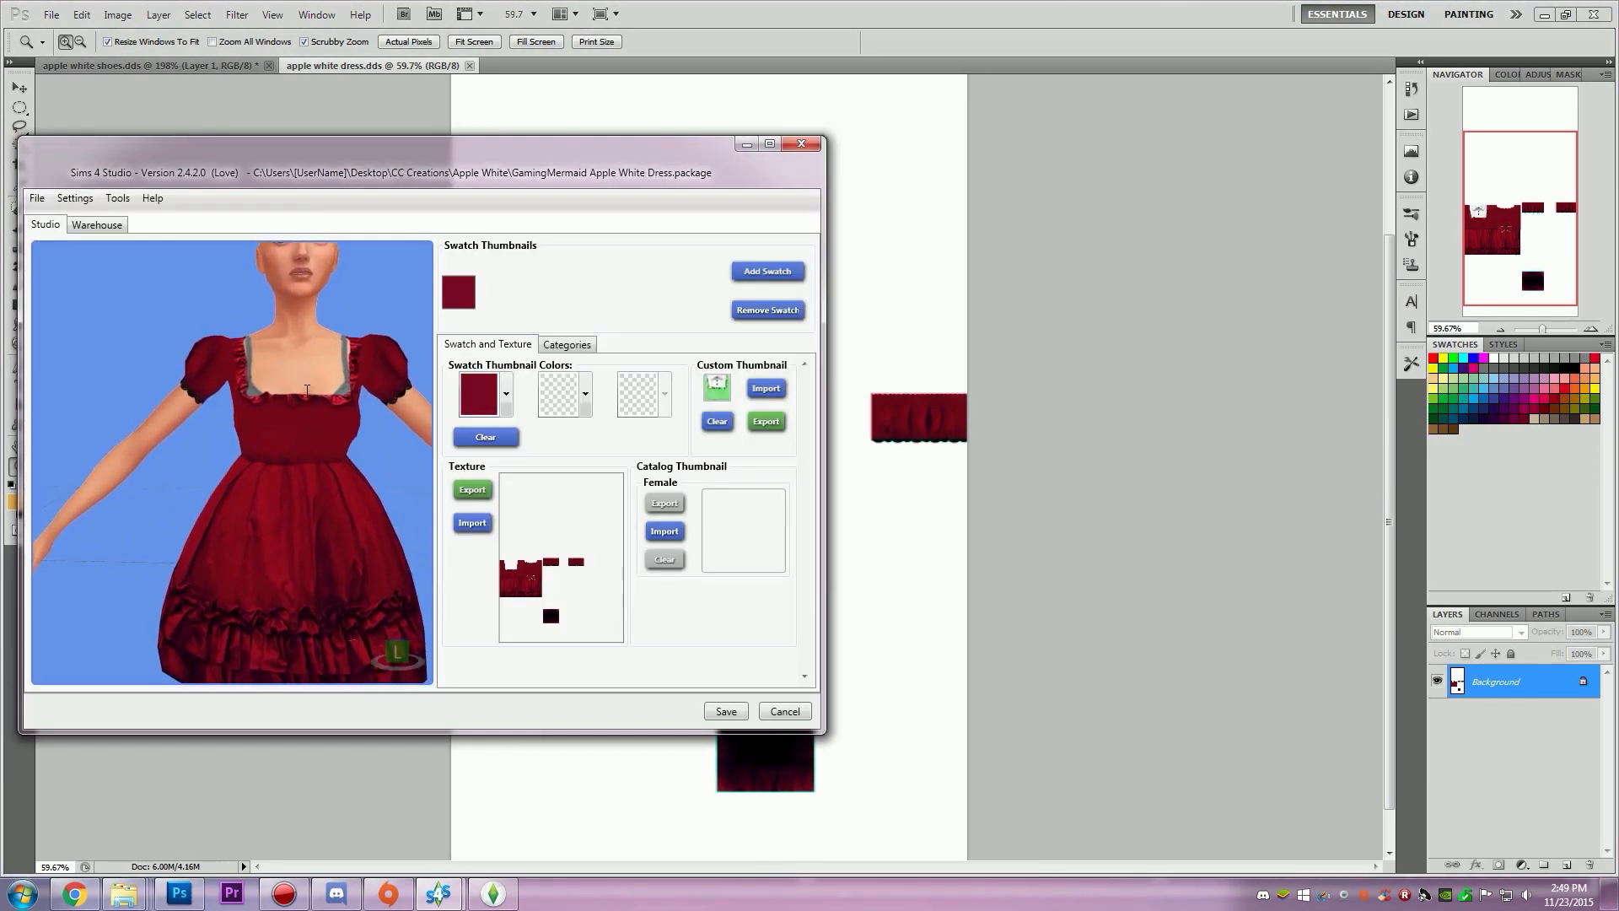
# Step: Inspect the dress's neckline and overall look on the 3D model, with the Studio window moved beside the flat texture
pyautogui.scroll(5, 306, 389)
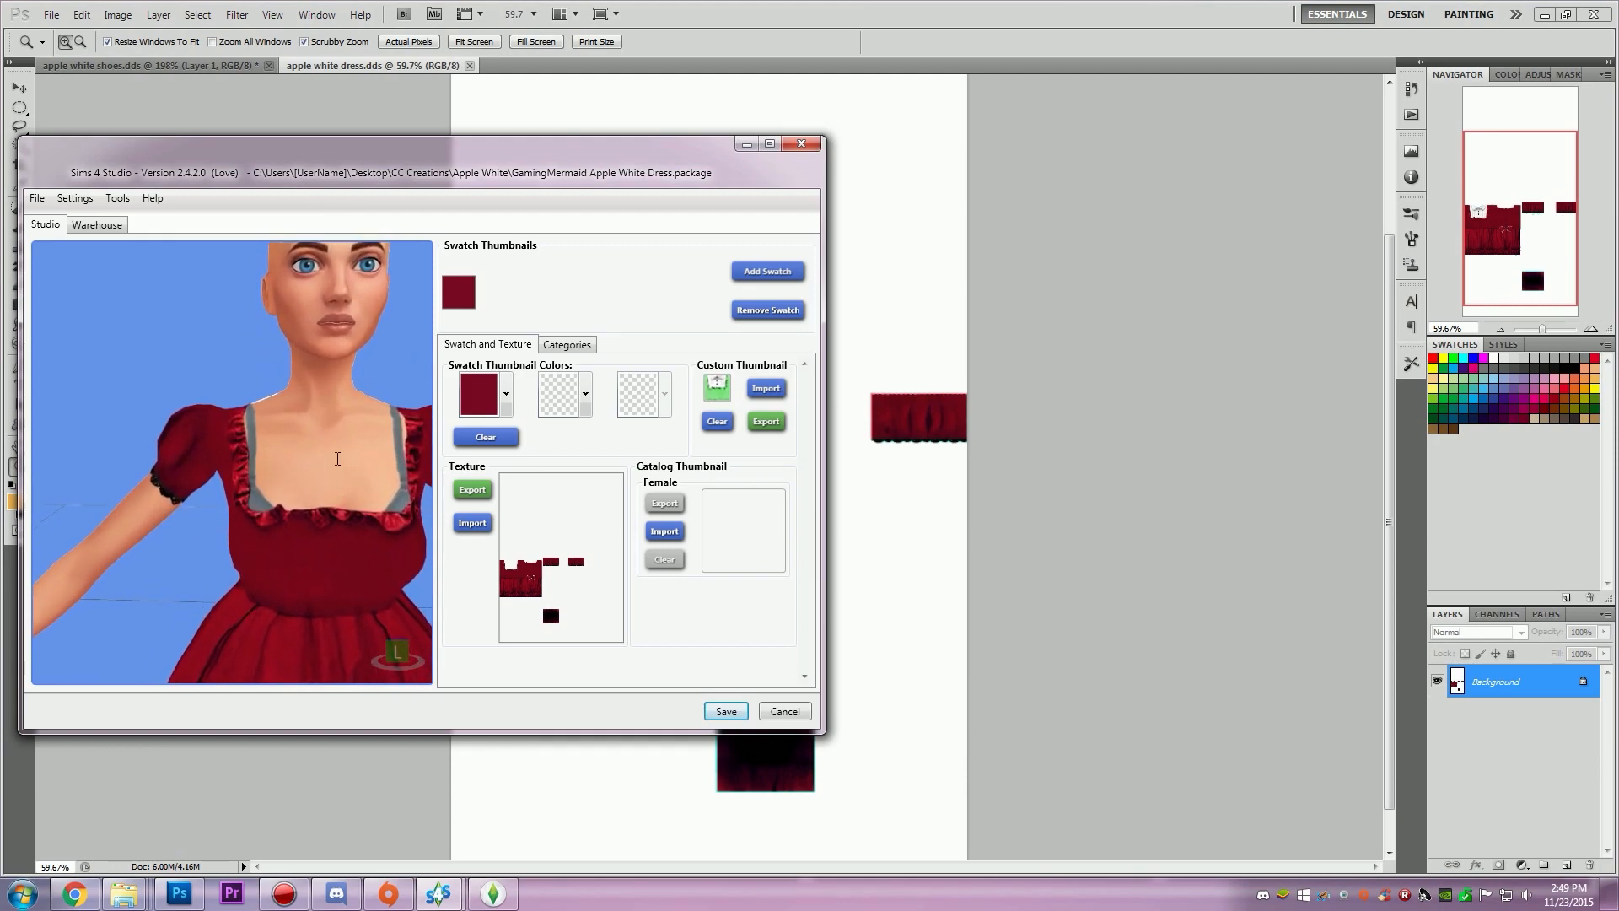
pyautogui.moveTo(338, 459); pyautogui.dragTo(296, 458, button='right')
pyautogui.moveTo(351, 441); pyautogui.dragTo(300, 419, button='middle')
pyautogui.moveTo(301, 419); pyautogui.dragTo(315, 392, button='right')
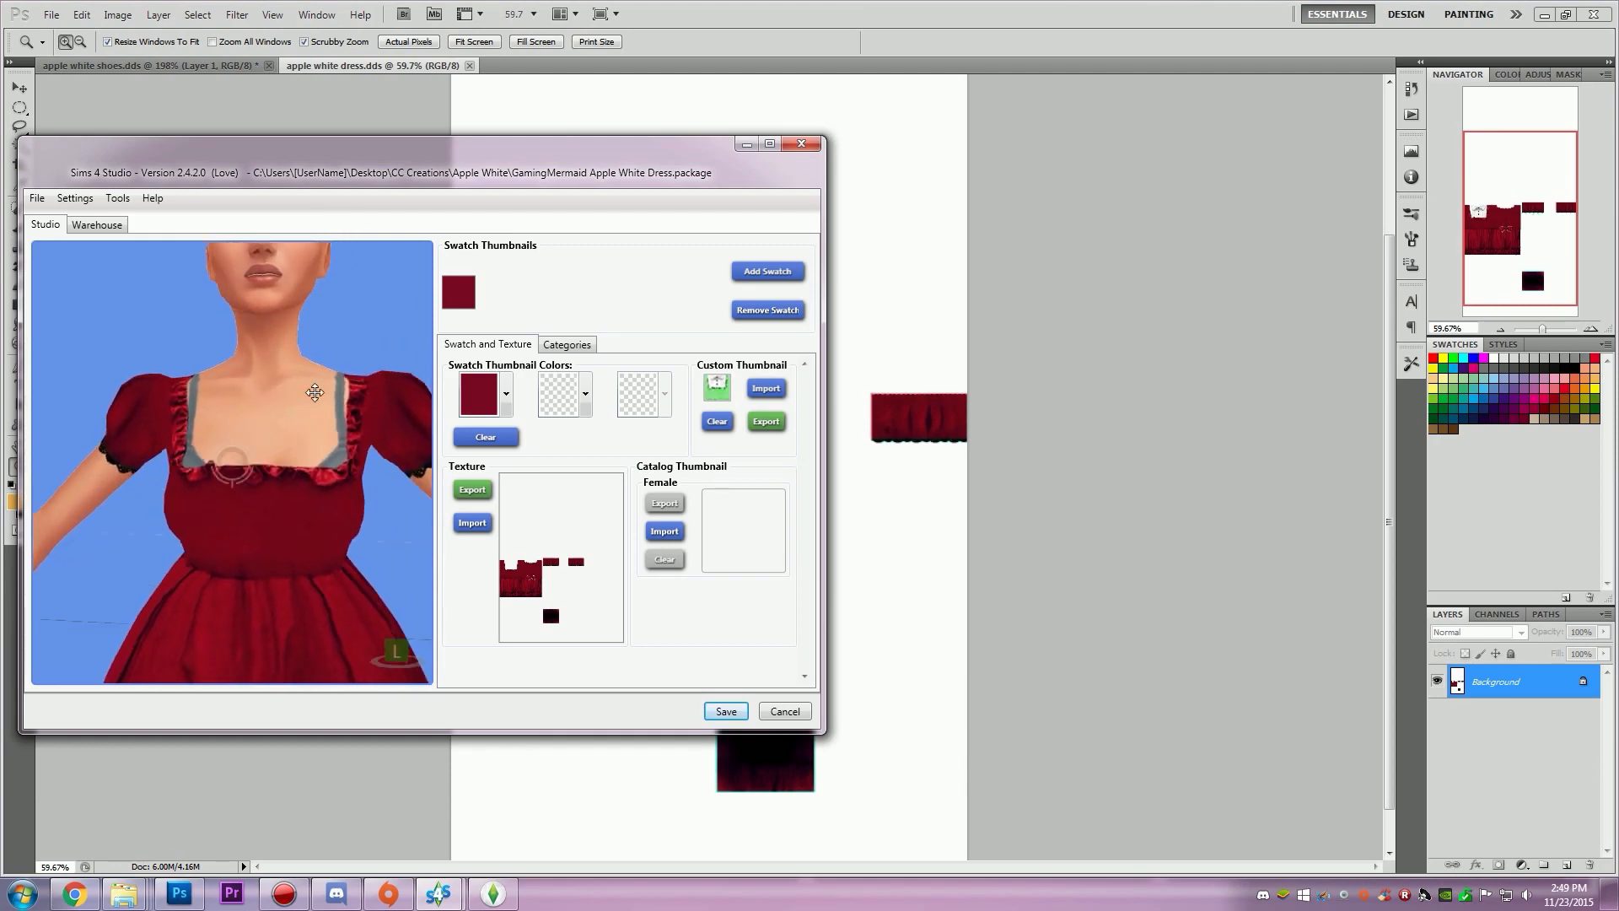
pyautogui.moveTo(499, 162); pyautogui.dragTo(1179, 184)
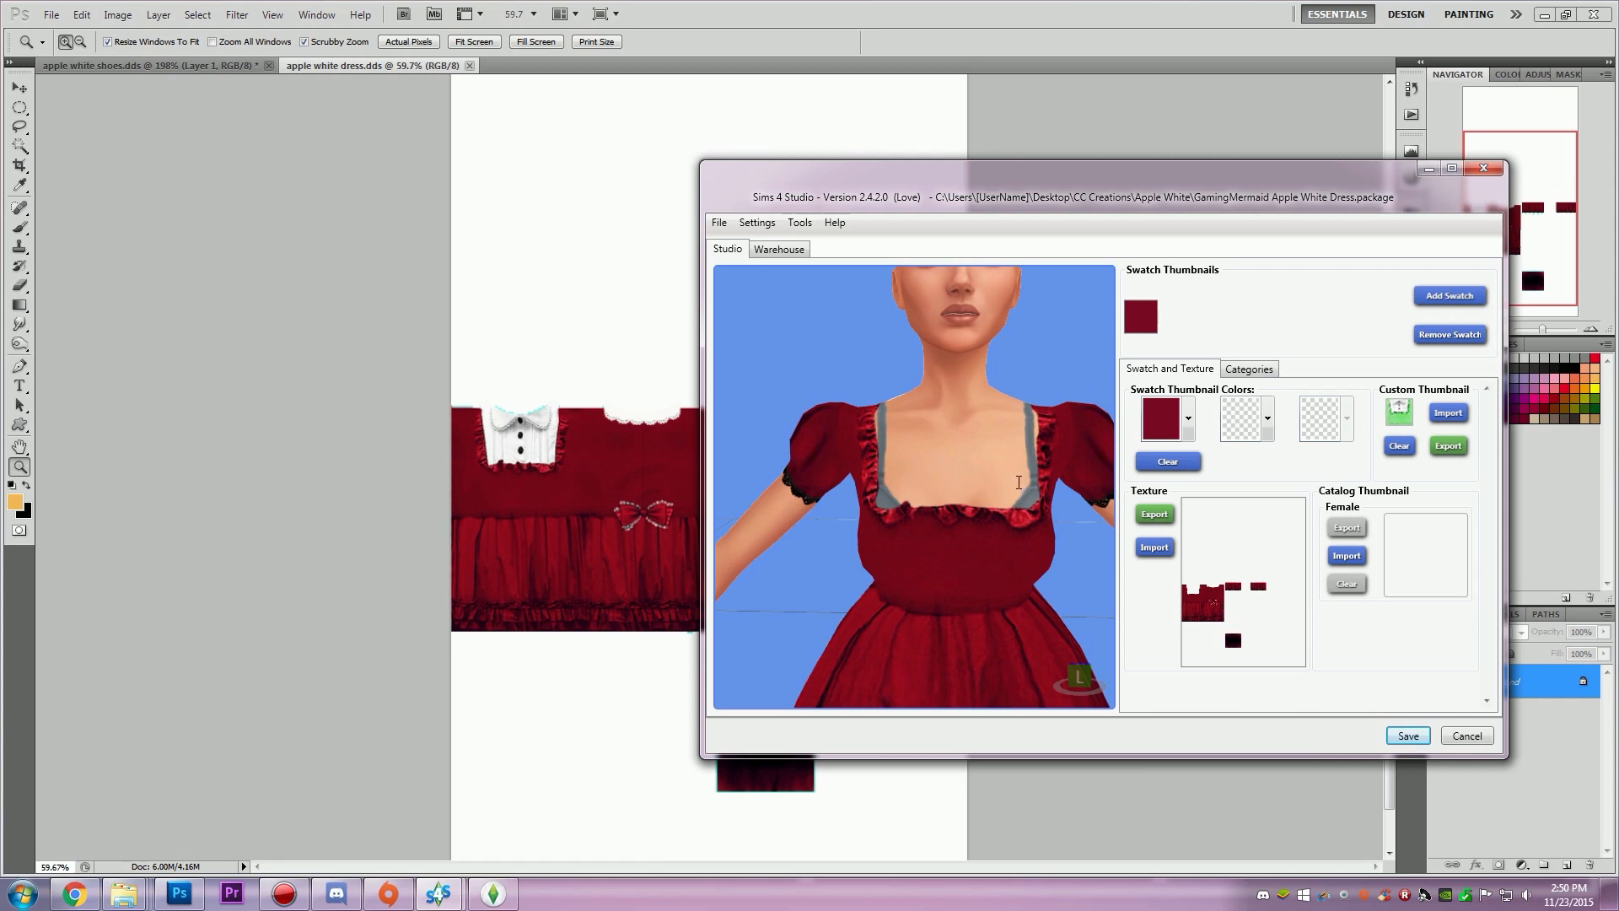
pyautogui.moveTo(1055, 474); pyautogui.dragTo(1014, 518, button='right')
pyautogui.moveTo(1015, 518); pyautogui.dragTo(990, 453, button='middle')
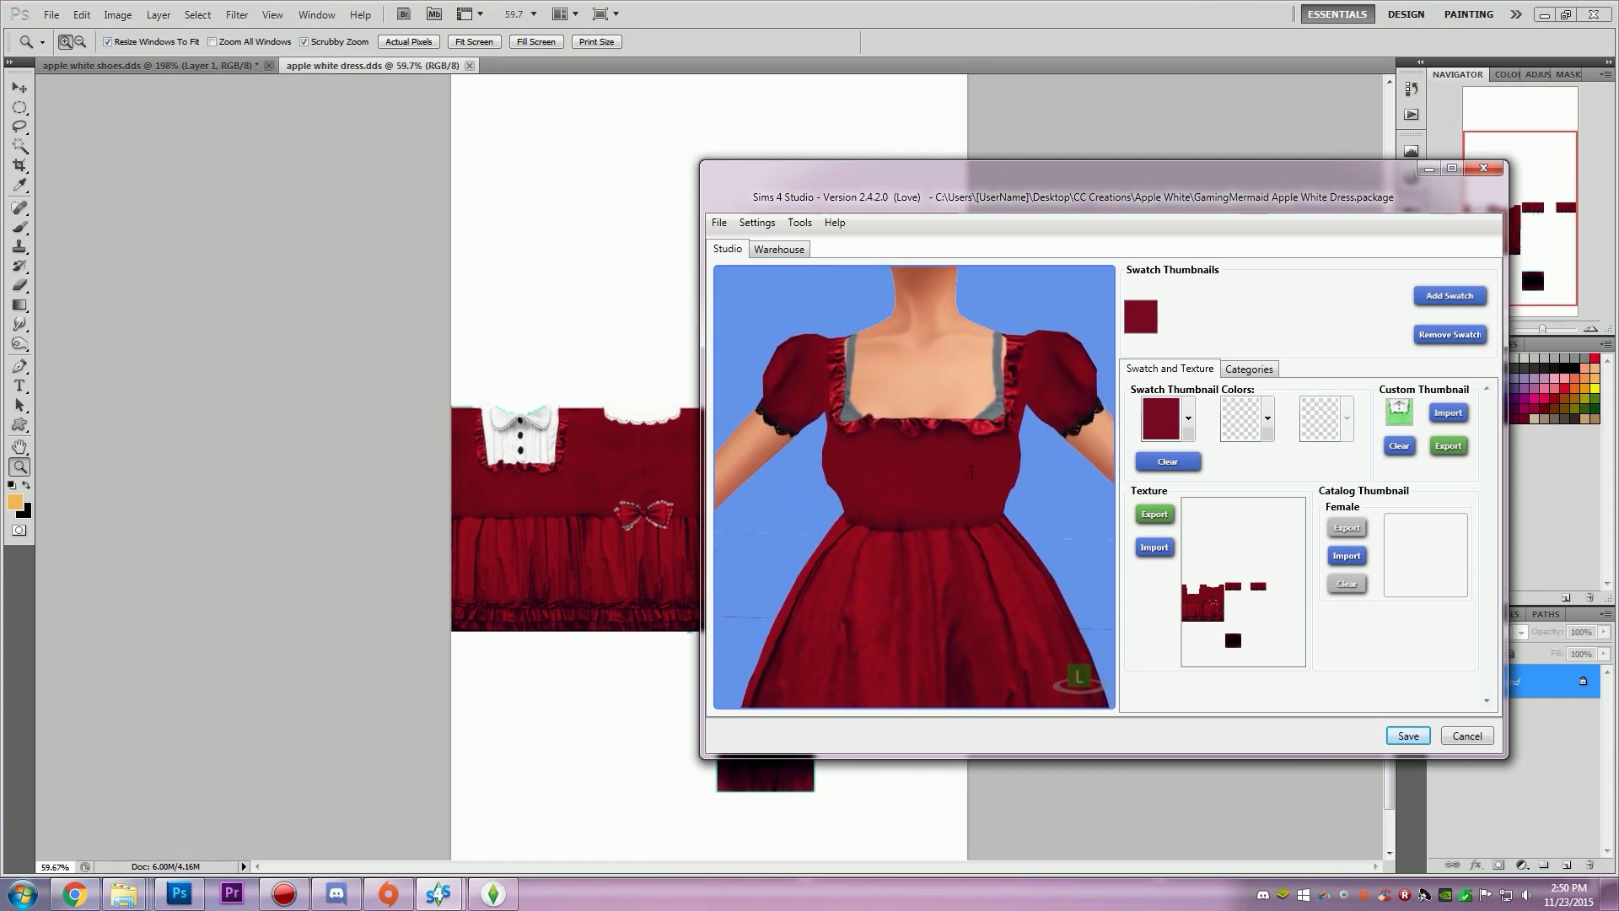
pyautogui.moveTo(991, 452); pyautogui.dragTo(991, 509, button='right')
pyautogui.scroll(-6, 894, 458)
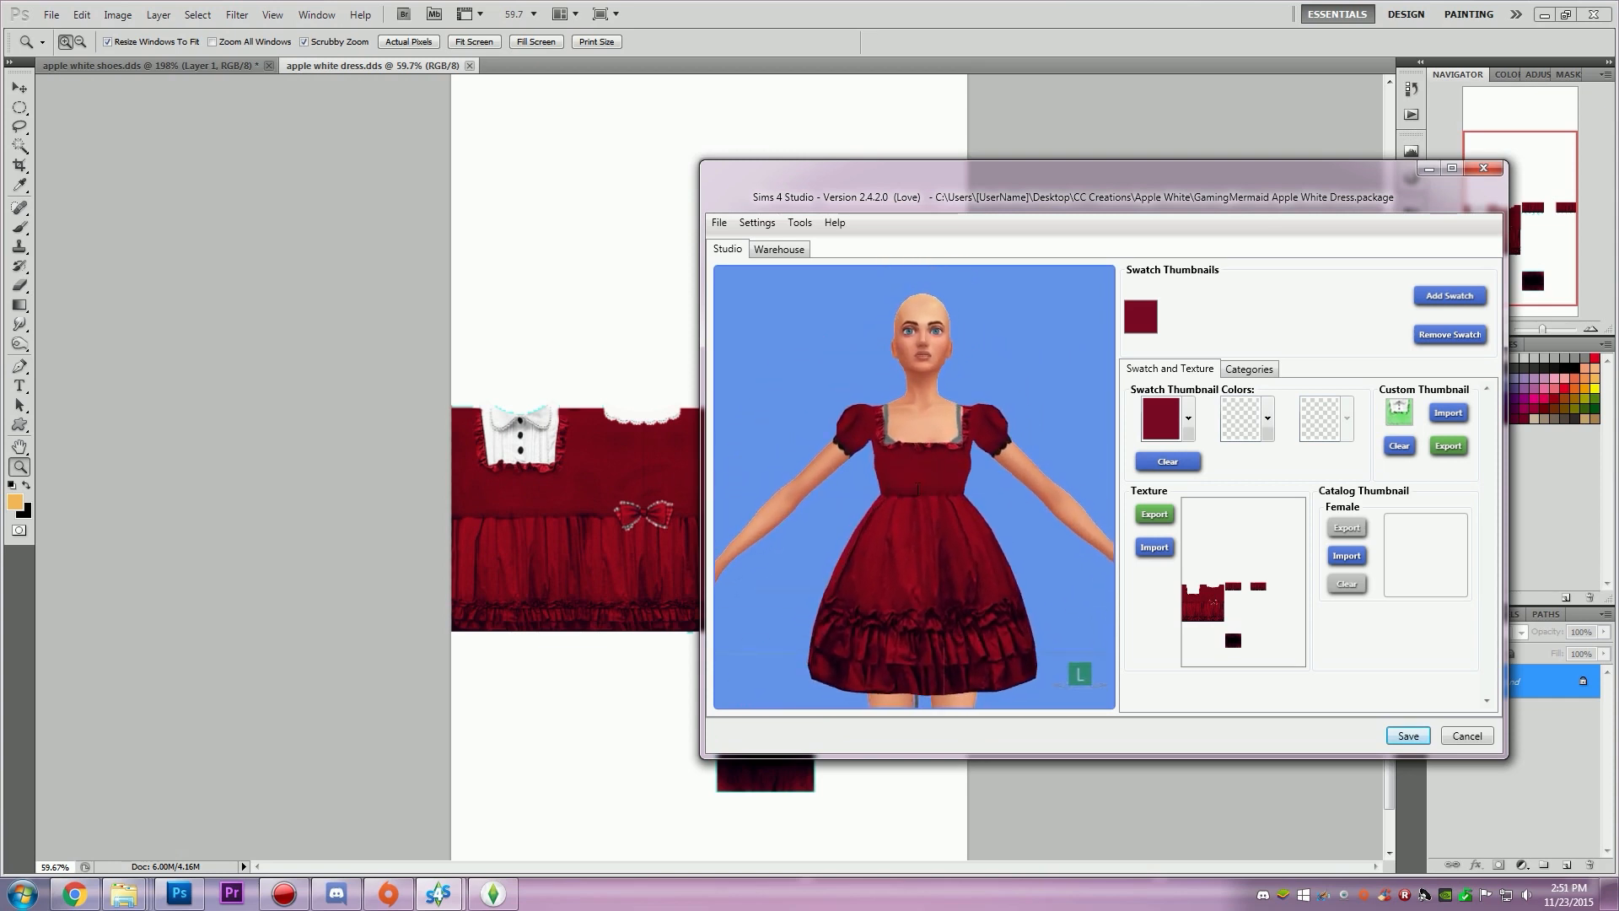
# Step: Return to Photoshop, add a layer in Color blend mode above the dress texture and fill it with bright blue
pyautogui.click(586, 545)
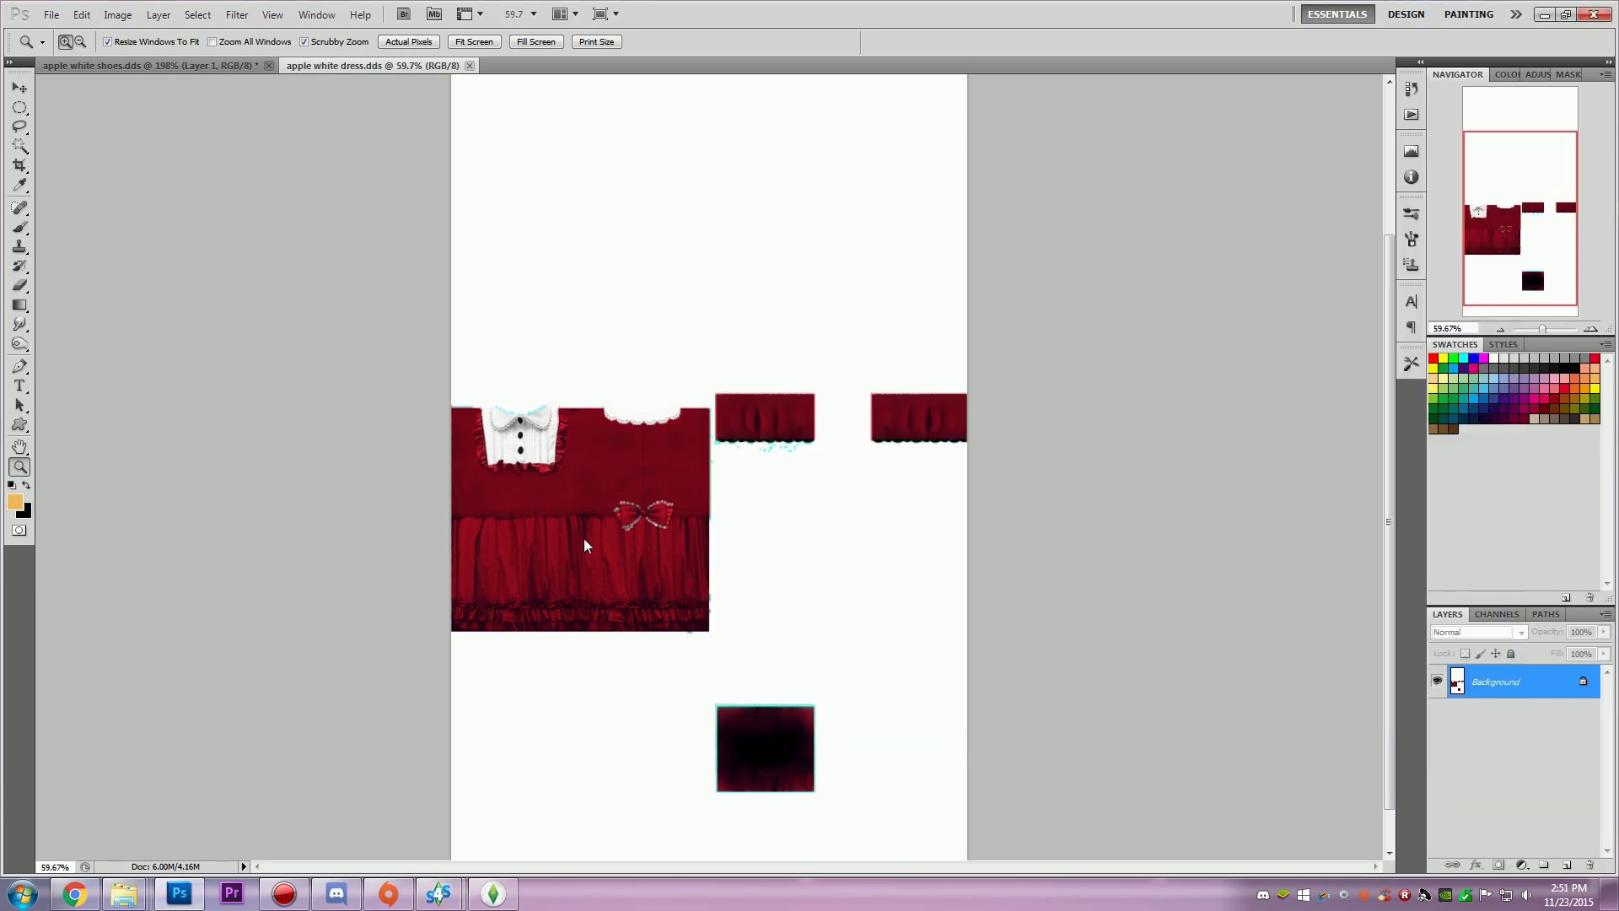
pyautogui.click(1570, 867)
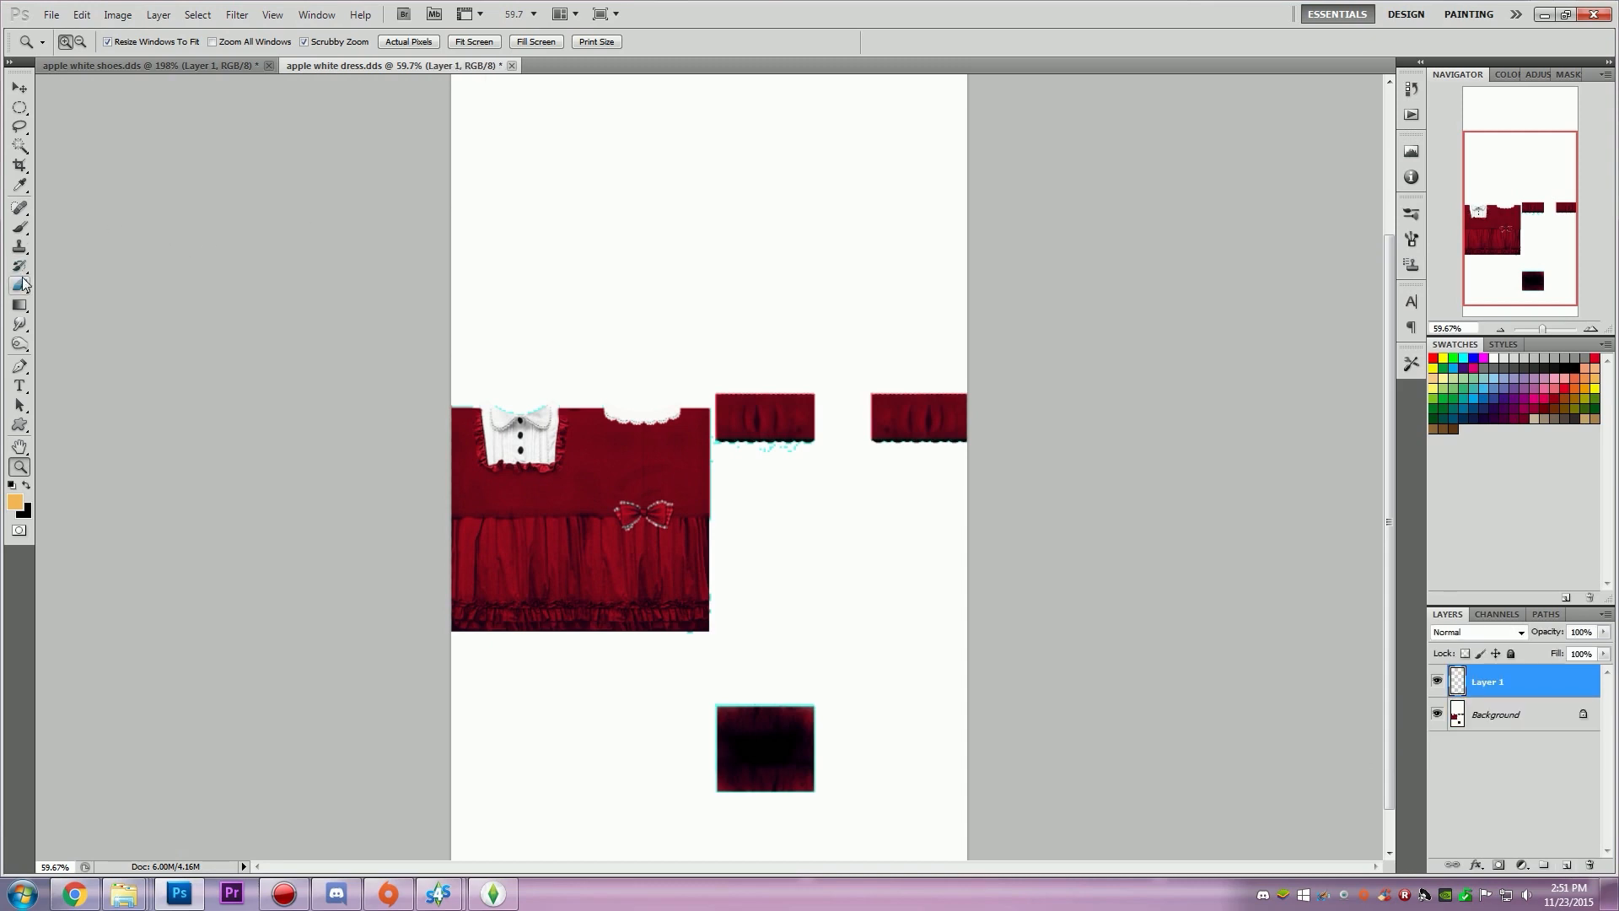
pyautogui.click(1501, 636)
pyautogui.click(1474, 606)
pyautogui.click(15, 502)
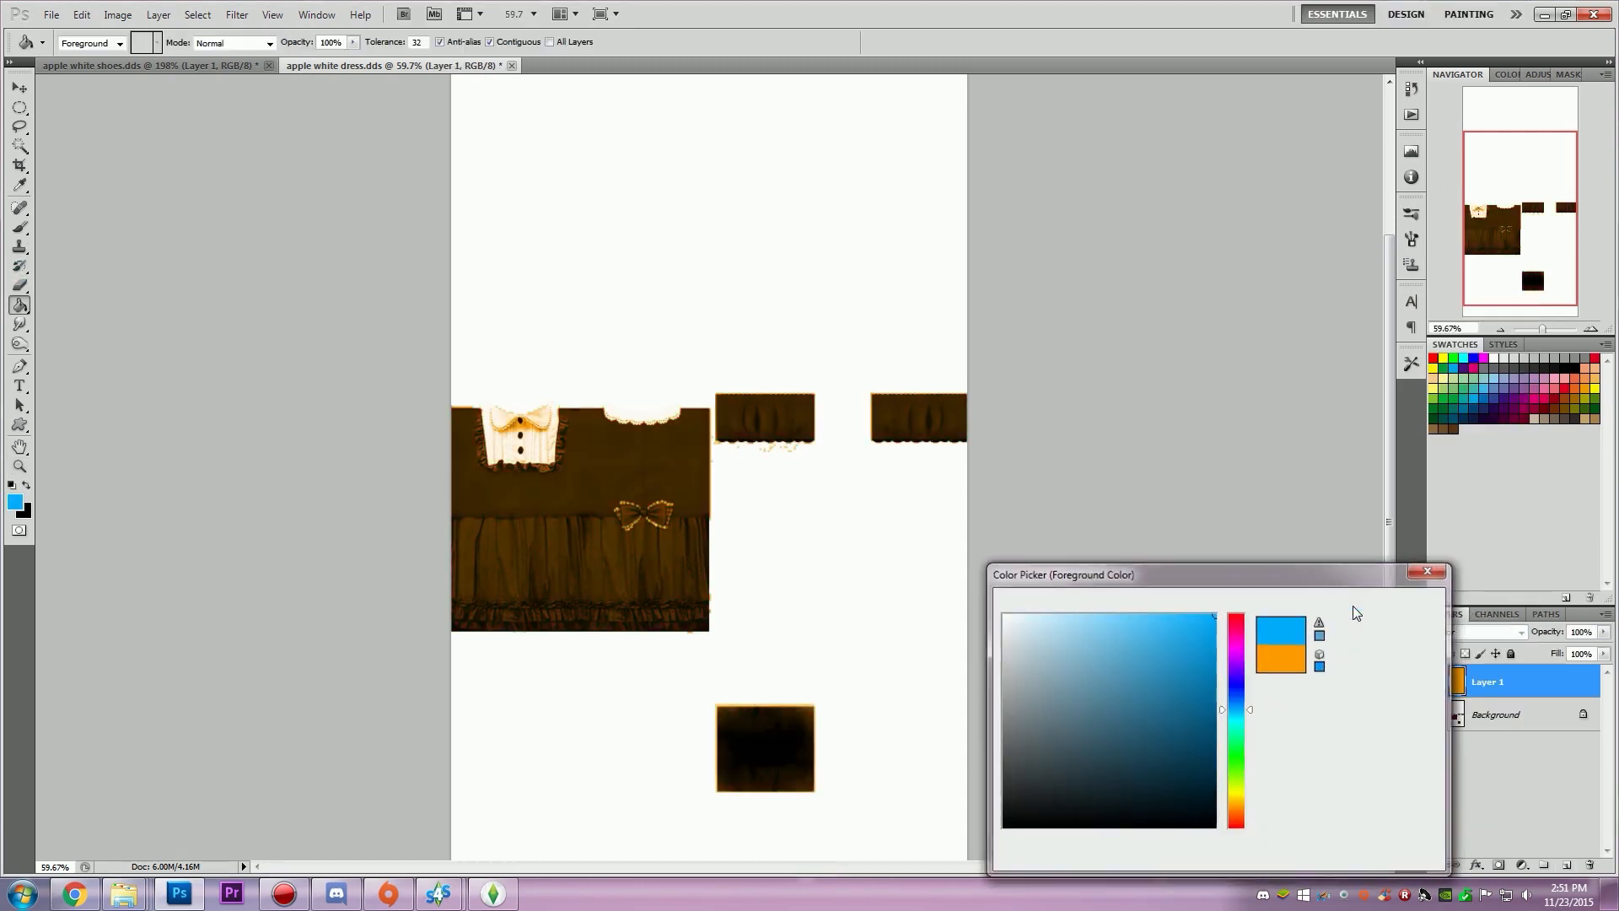
pyautogui.click(1354, 605)
pyautogui.click(669, 520)
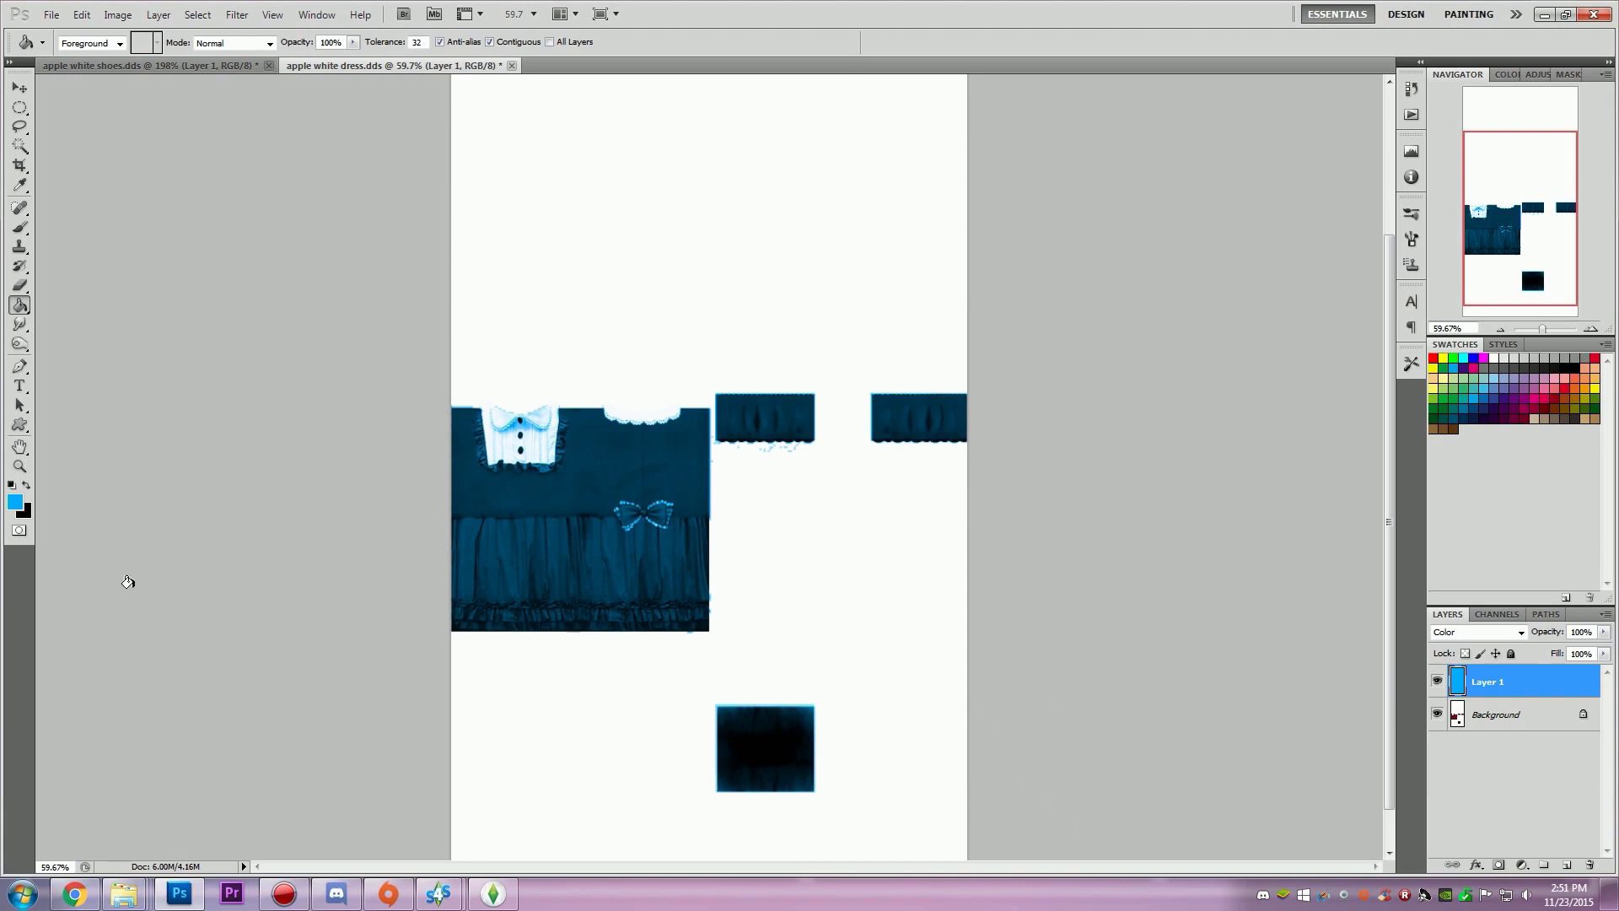
# Step: Adjust the Background layer's brightness with Brightness/Contrast and hide the blue colour layer
pyautogui.click(1515, 715)
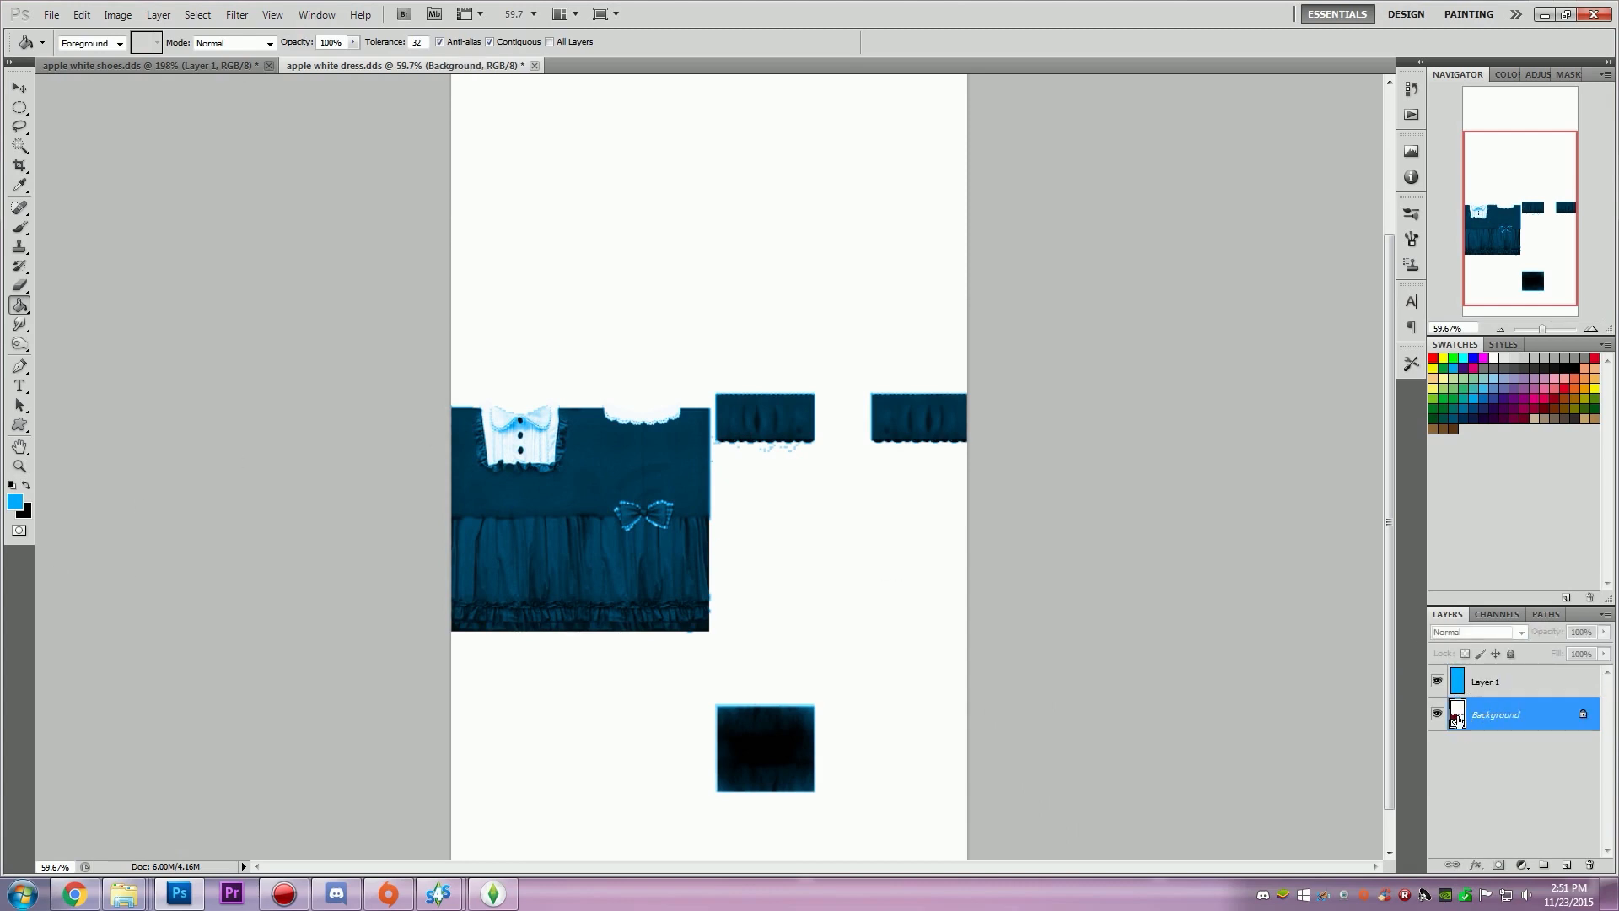
pyautogui.click(117, 14)
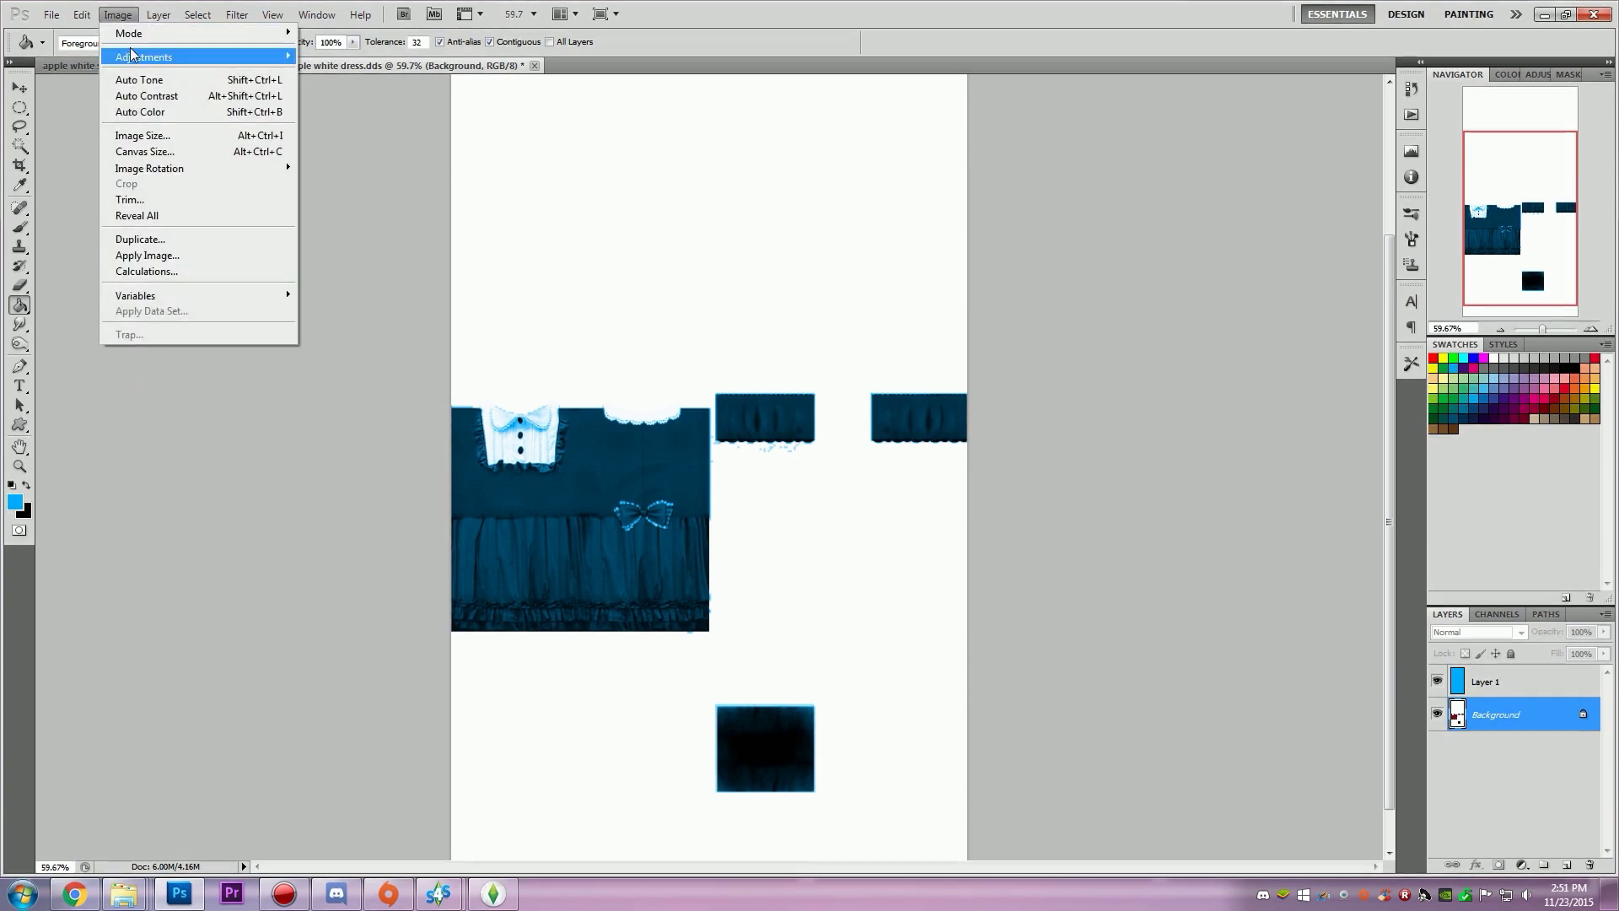
pyautogui.moveTo(135, 57)
pyautogui.click(357, 57)
pyautogui.moveTo(1134, 455); pyautogui.dragTo(1176, 453)
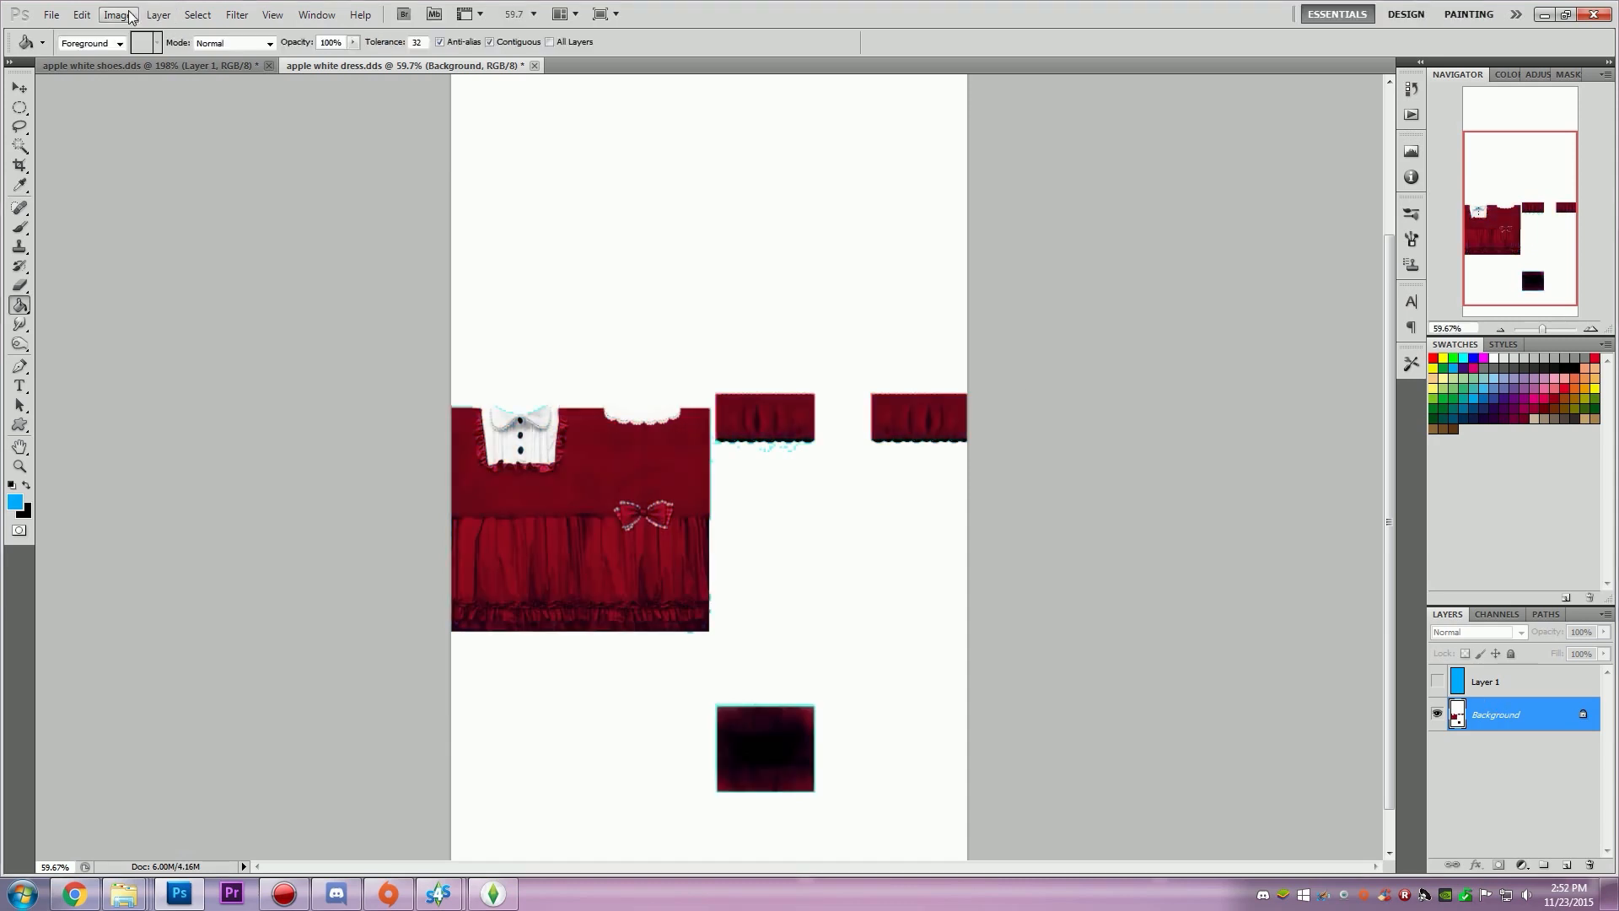
# Step: Recolour the dress on the Background layer with Hue/Saturation, using hue -34 and saturation +24
pyautogui.click(117, 14)
pyautogui.moveTo(237, 57)
pyautogui.click(363, 144)
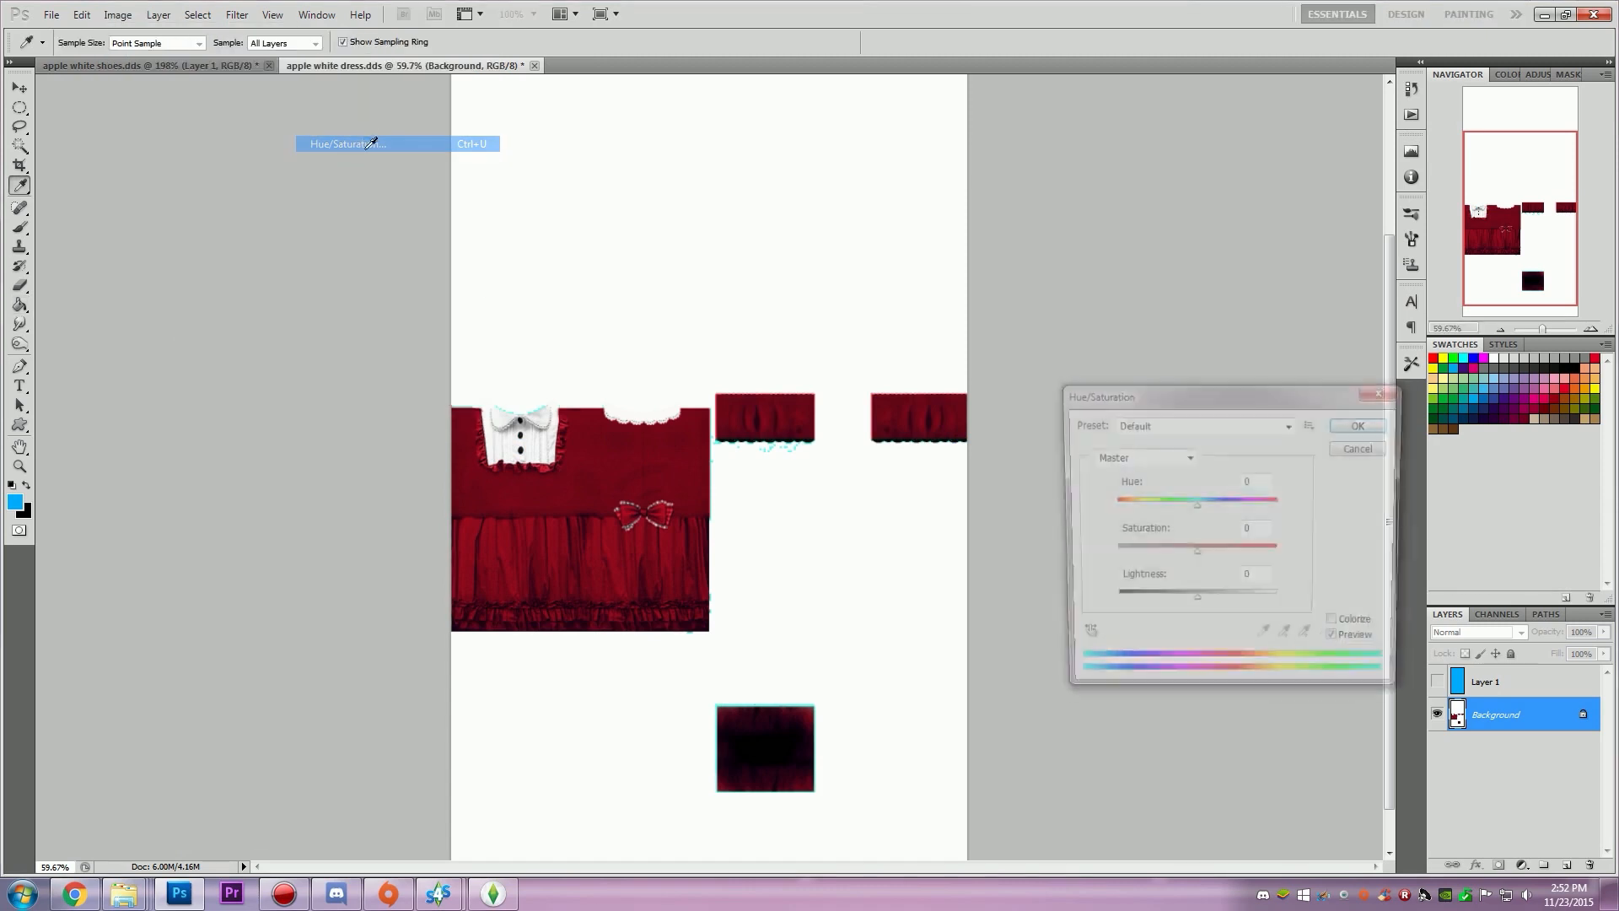
pyautogui.moveTo(1194, 505); pyautogui.dragTo(1215, 553)
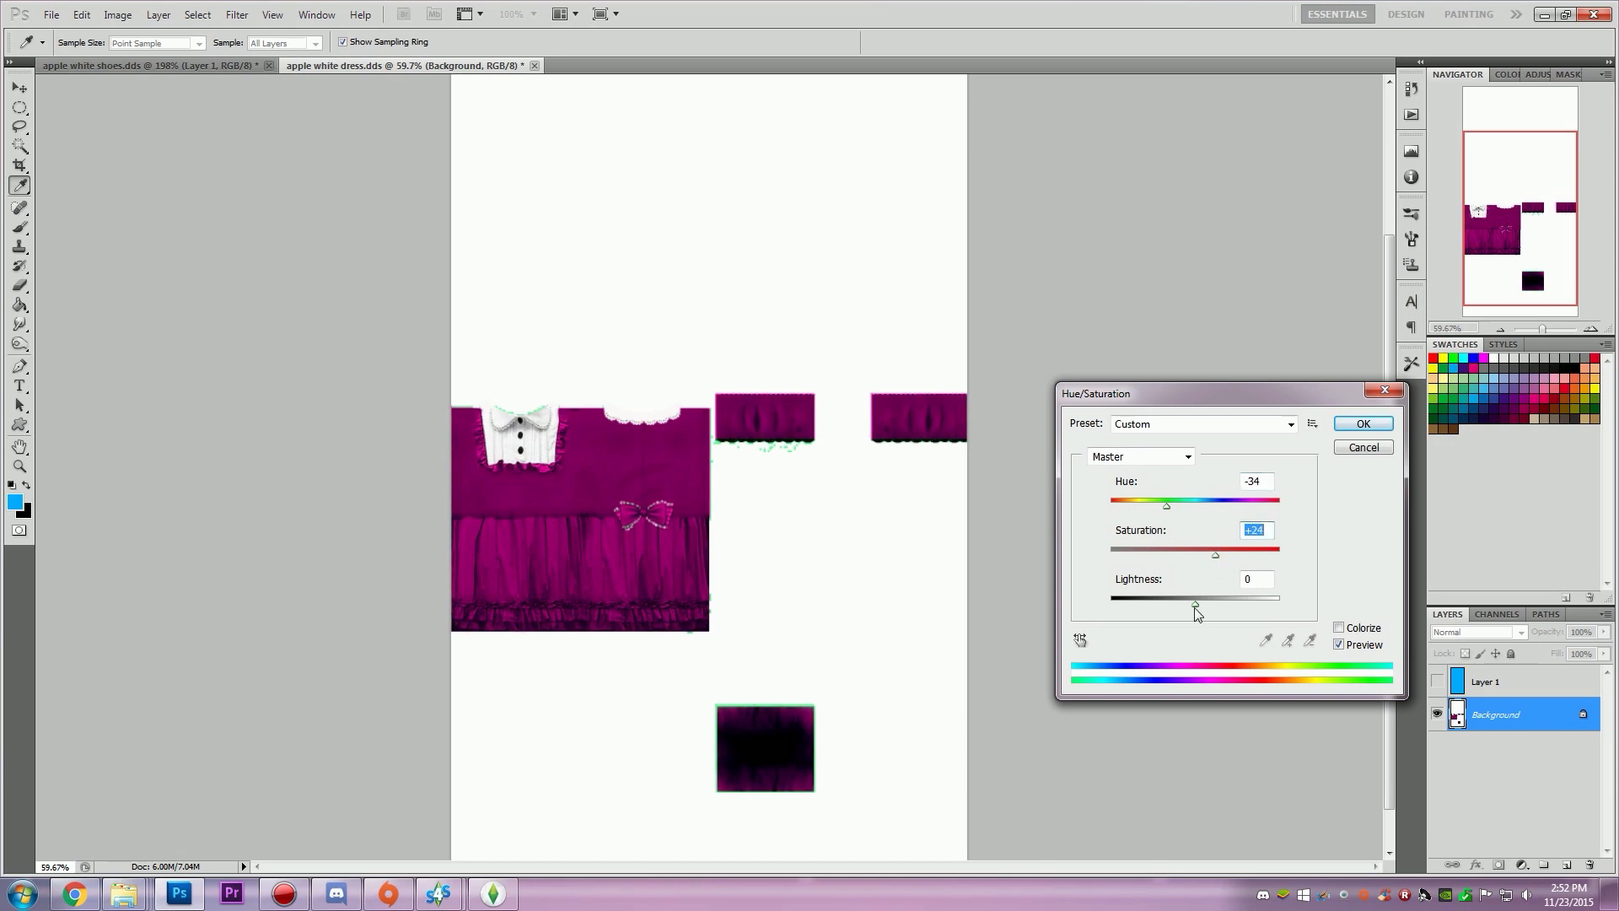
pyautogui.moveTo(1195, 607)
pyautogui.mouseDown()
pyautogui.moveTo(1219, 606)
pyautogui.moveTo(1197, 609)
pyautogui.mouseUp()
pyautogui.press('Return')
pyautogui.scroll(2, 571, 506)
pyautogui.scroll(-4, 562, 499)
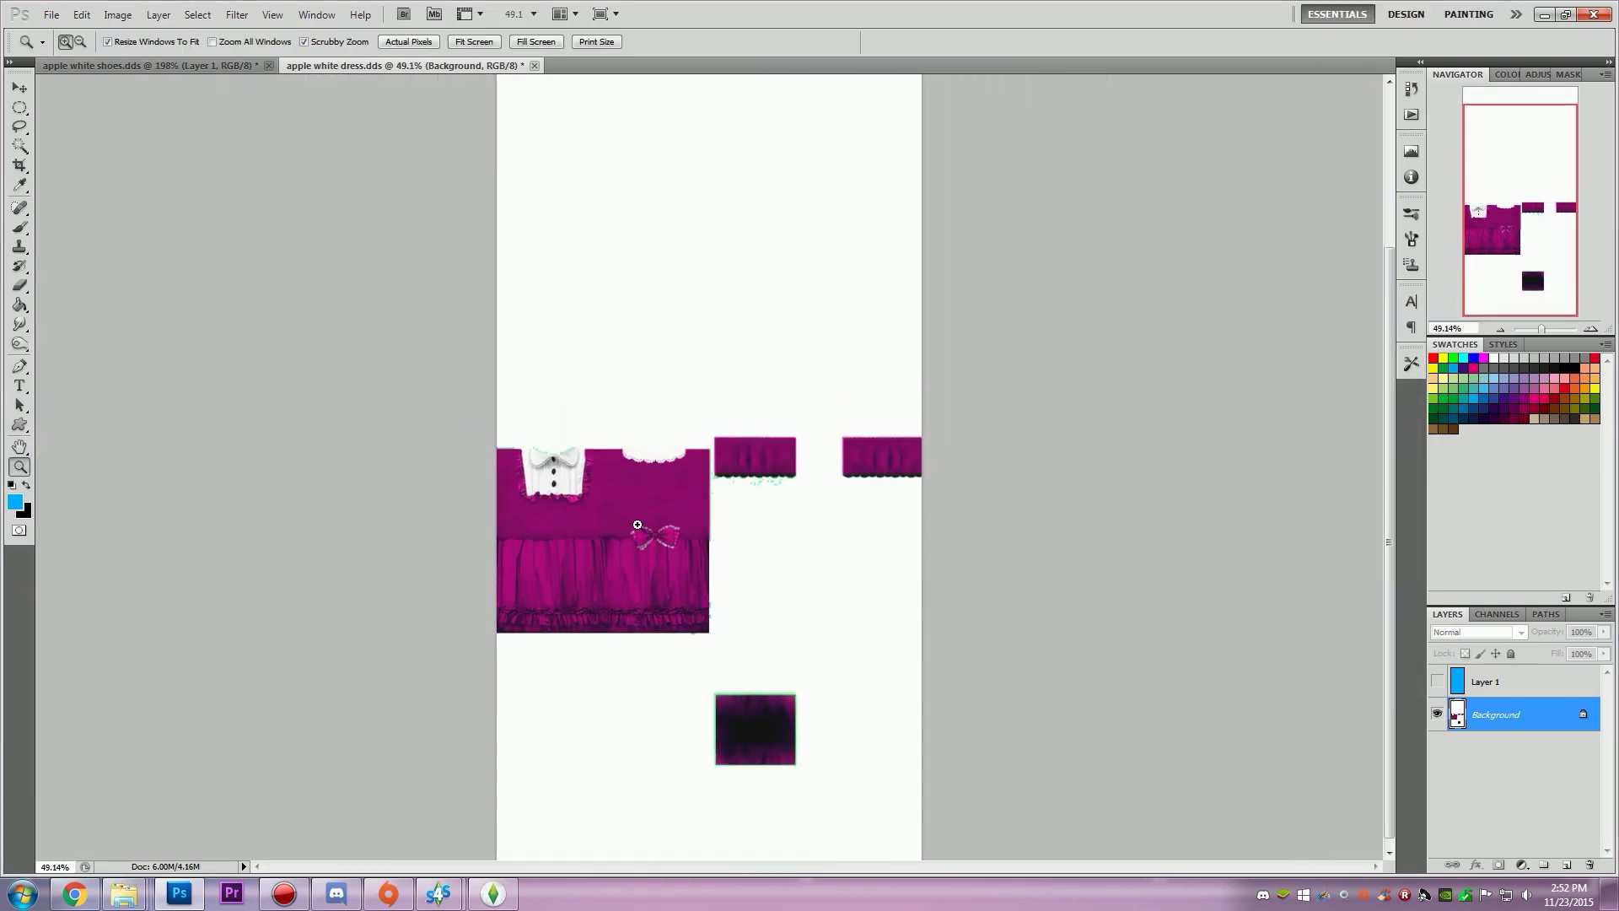
pyautogui.scroll(2, 650, 530)
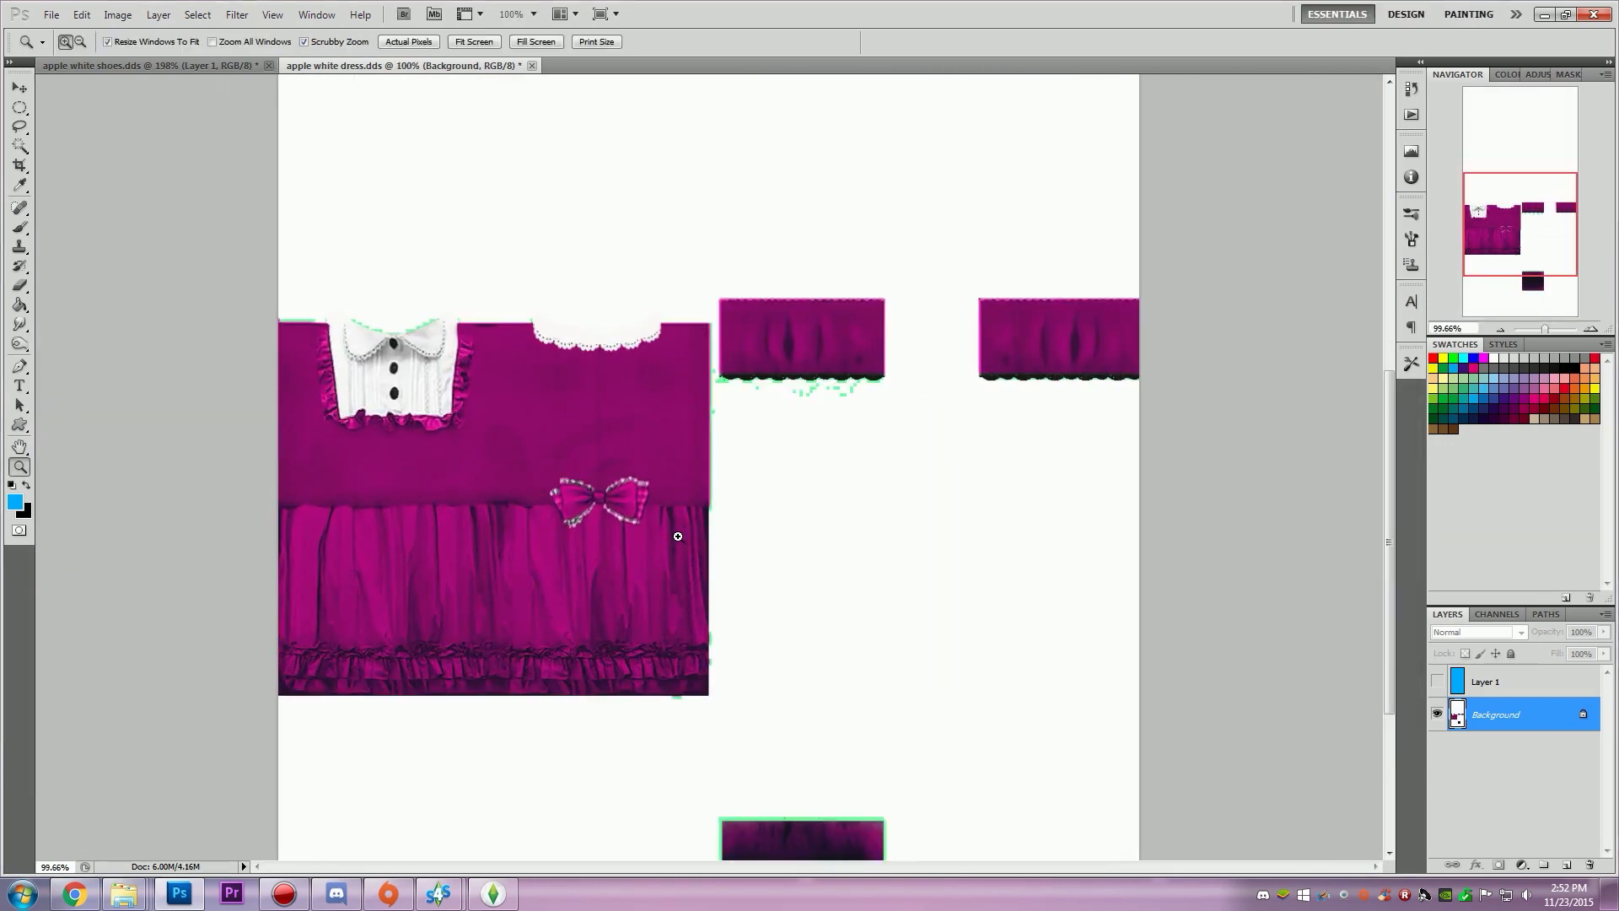
# Step: Switch to Chrome and search Google Images for "lace patterns" to find a pattern for the skirt
pyautogui.click(74, 893)
pyautogui.click(1054, 11)
pyautogui.write('lace patterns')
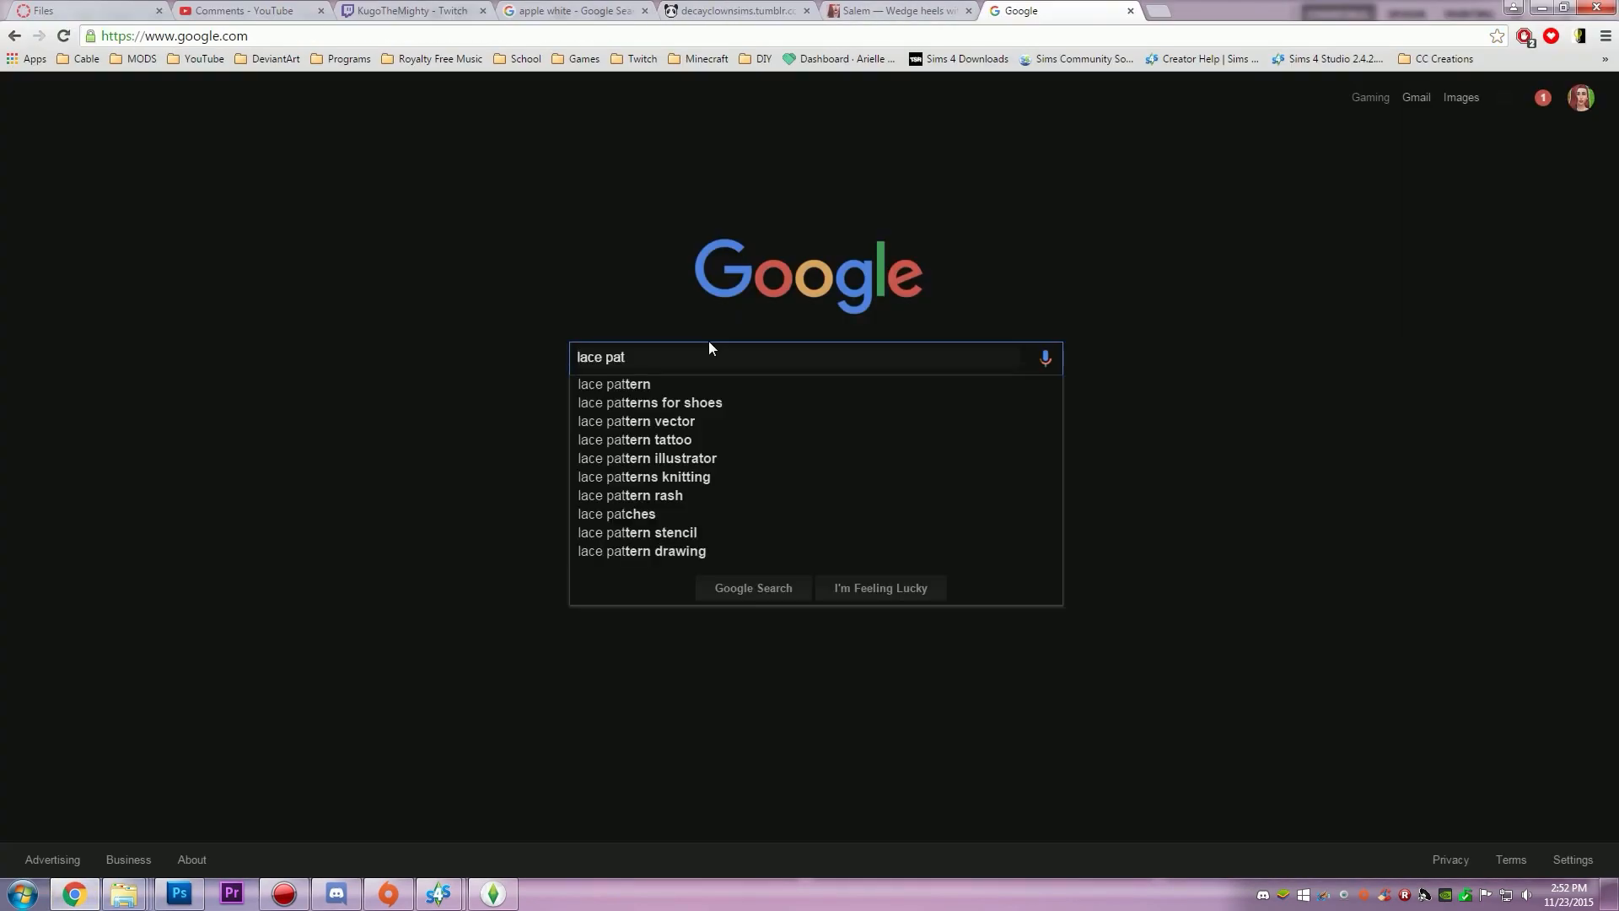
pyautogui.press('Return')
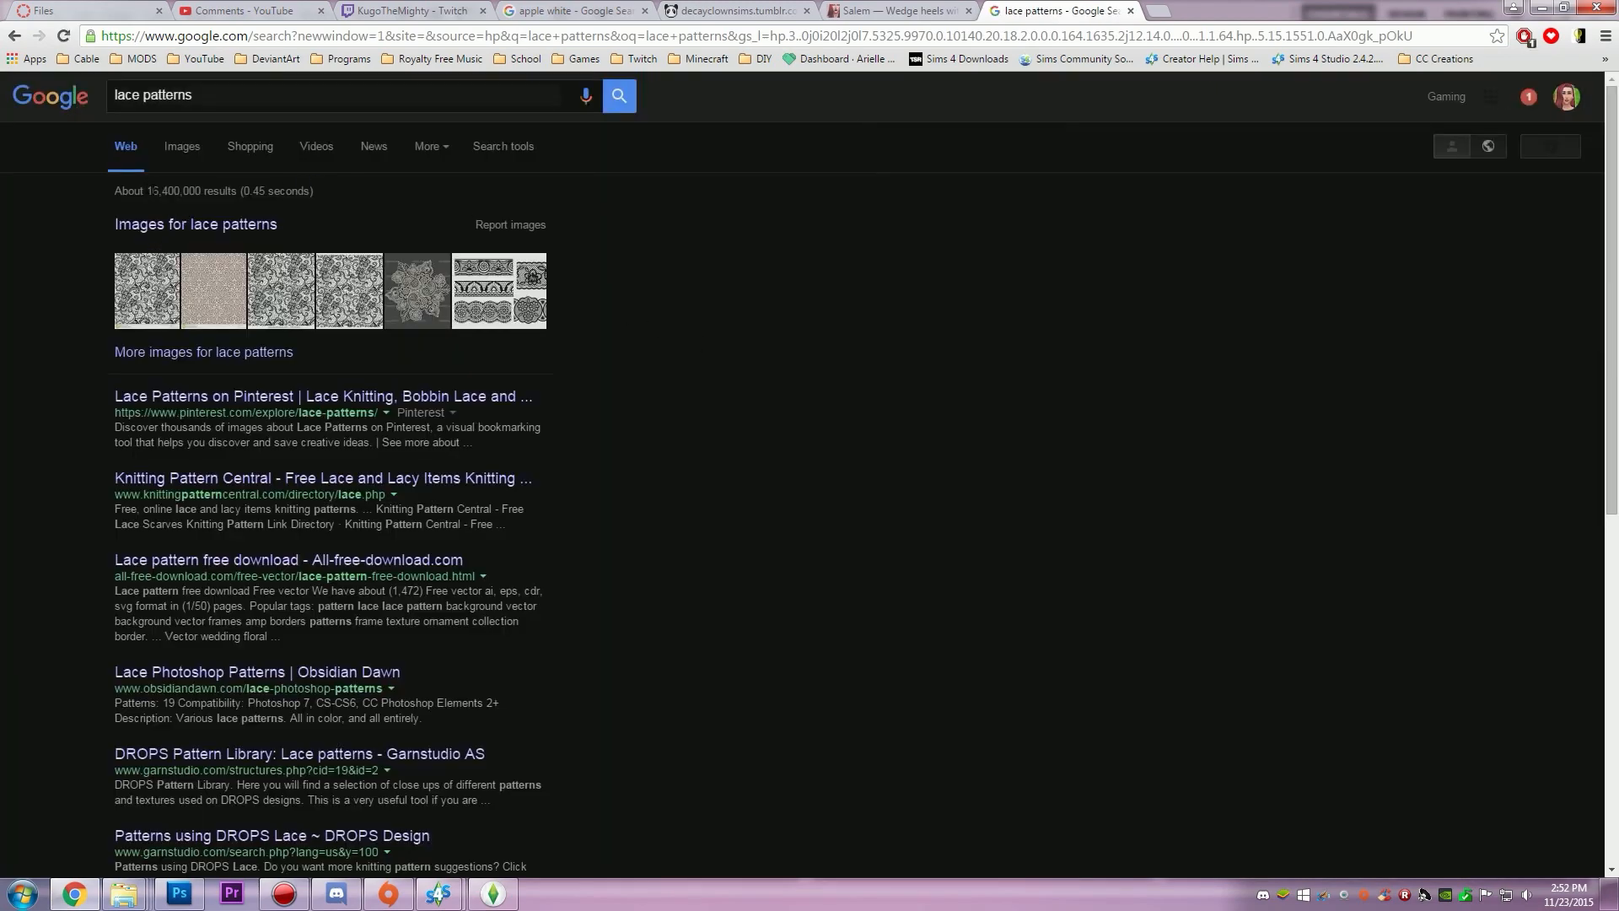
pyautogui.click(187, 152)
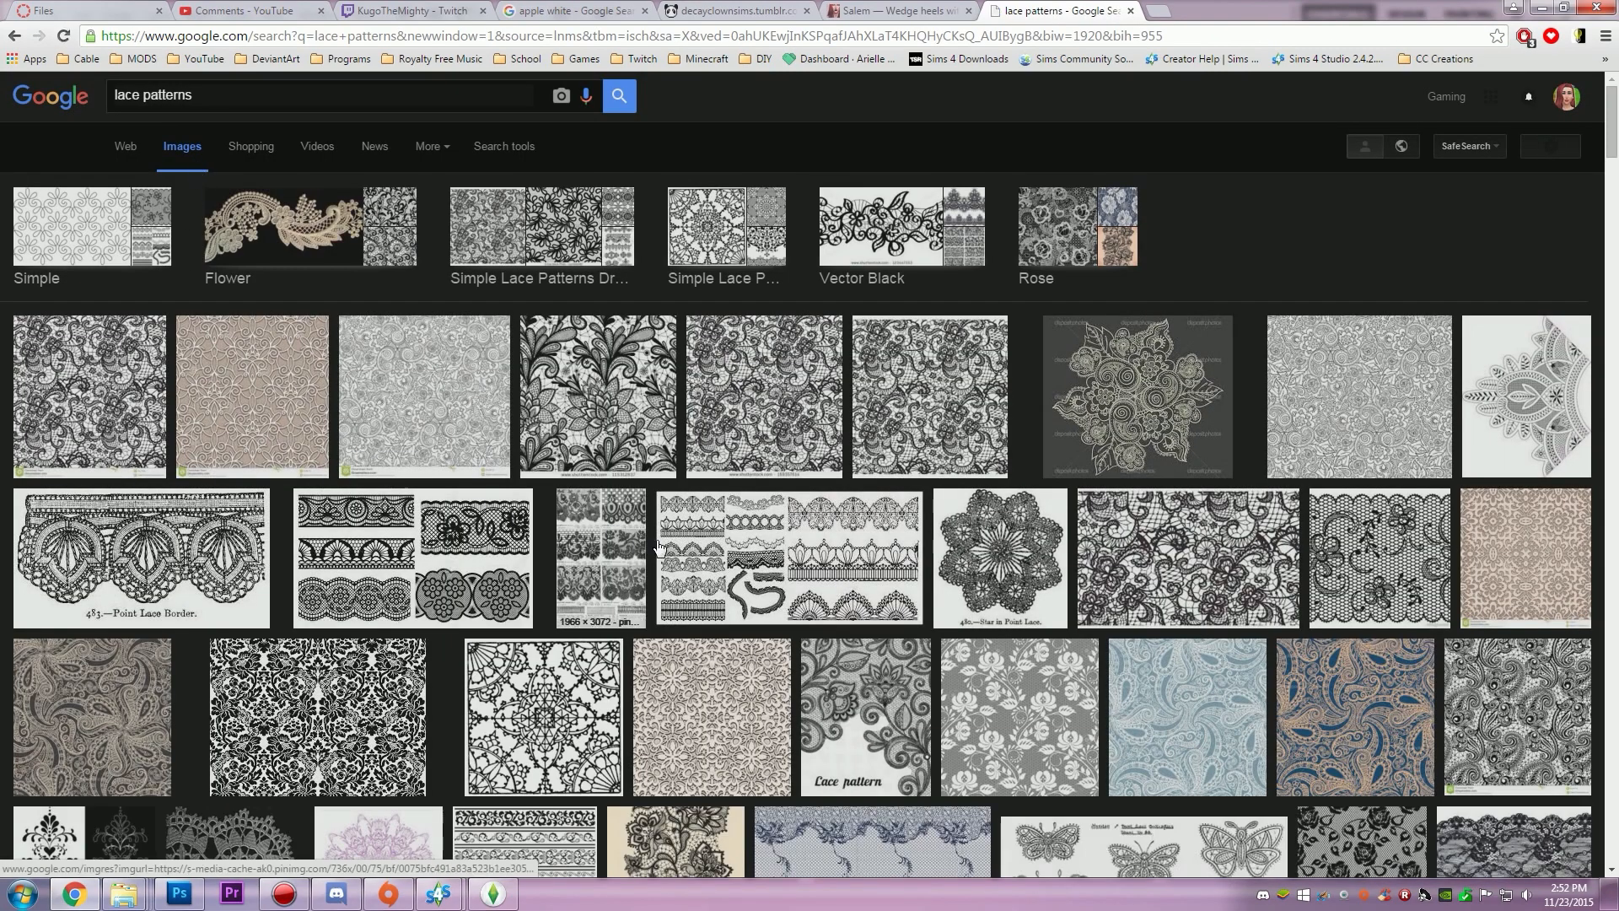
pyautogui.scroll(-1, 739, 408)
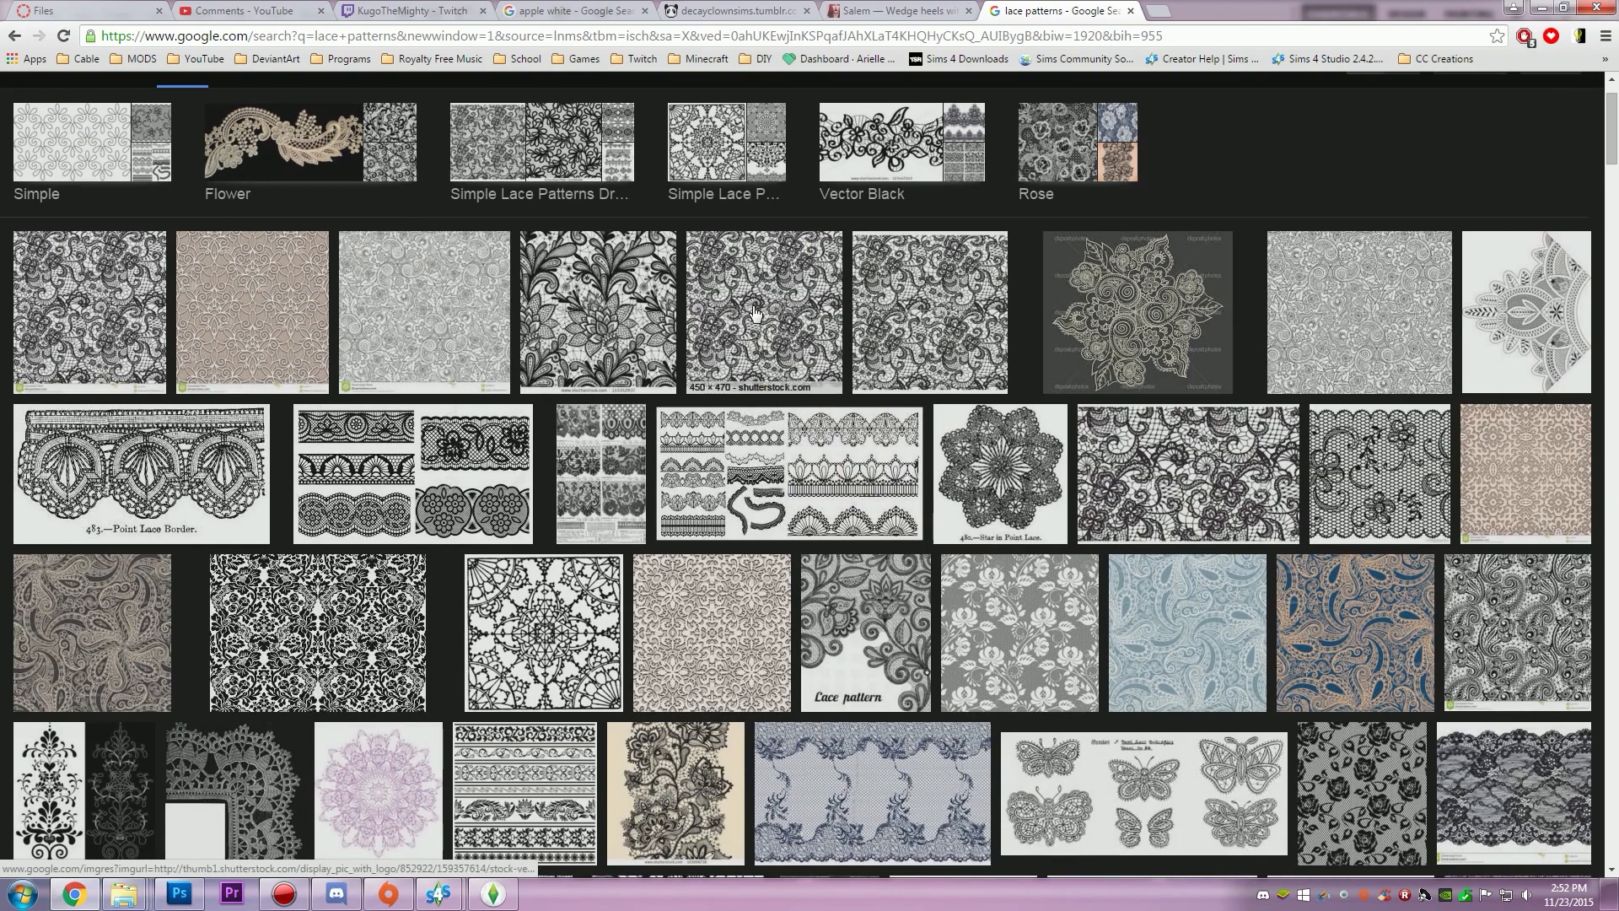
# Step: Open the Vintage Pattern Bundle lace image from members.thegraphicsfairy.com at full size for saving
pyautogui.click(318, 632)
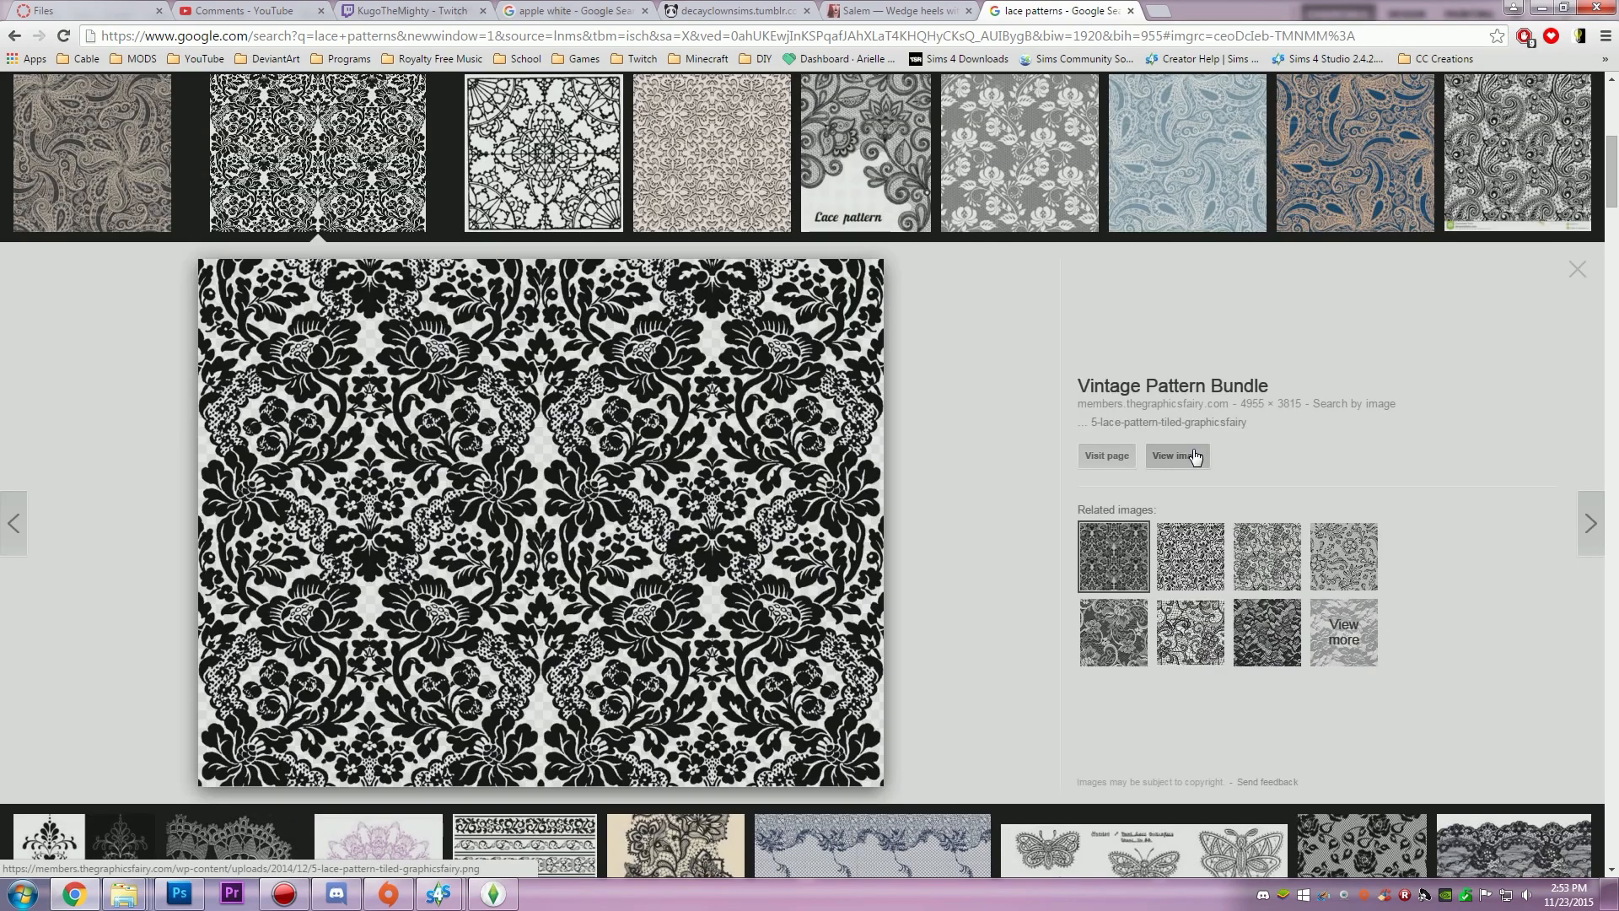
pyautogui.click(1194, 456)
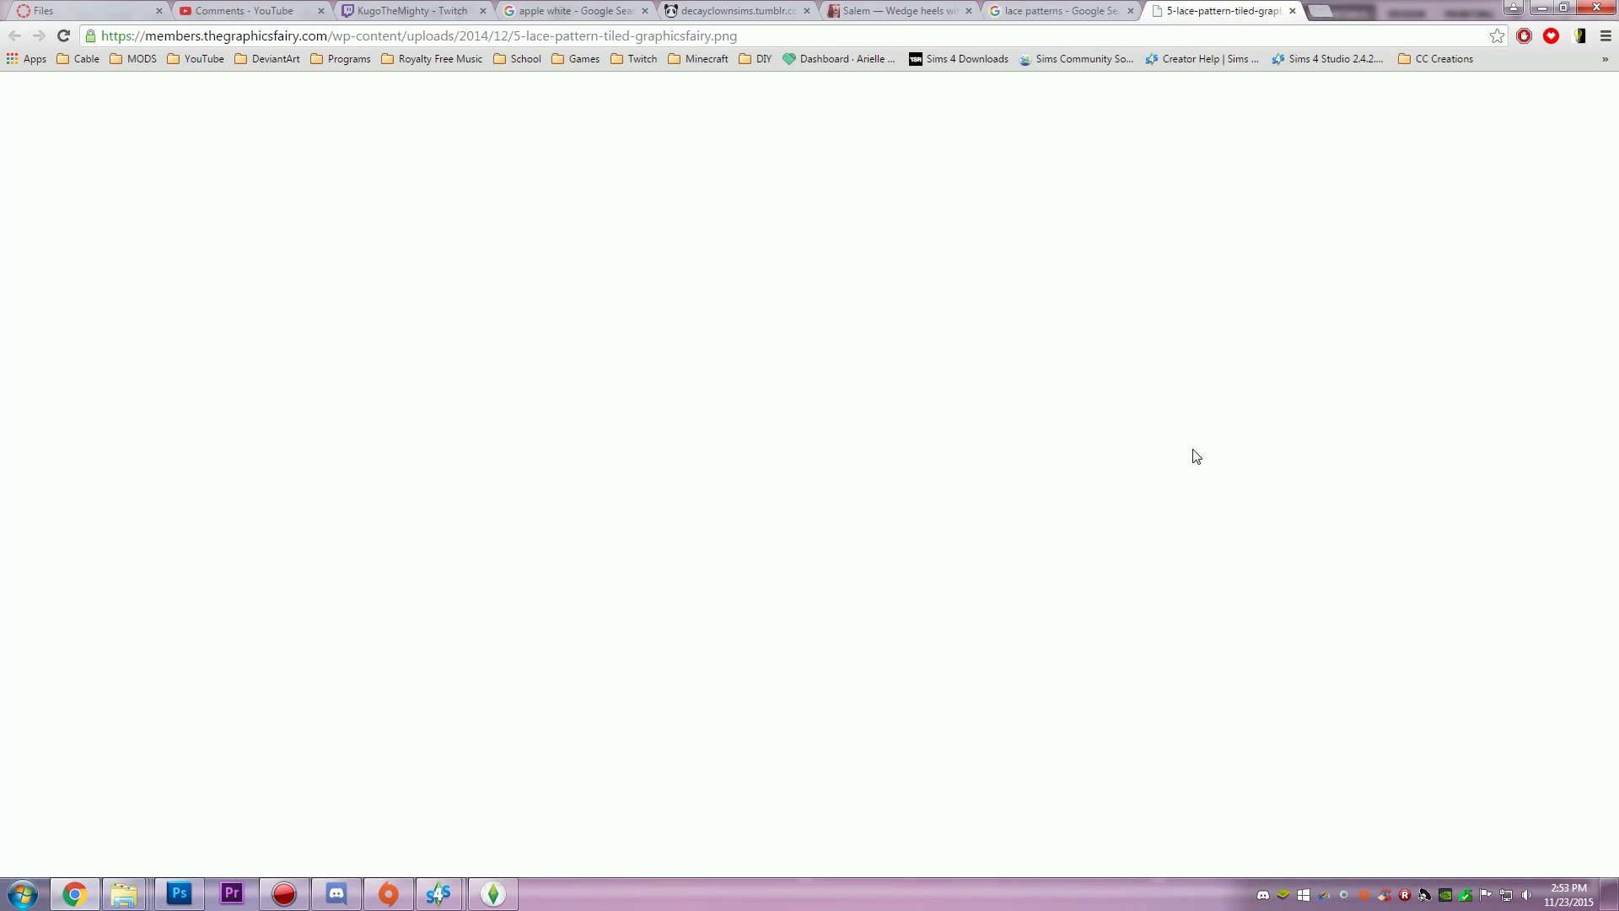
pyautogui.click(456, 430)
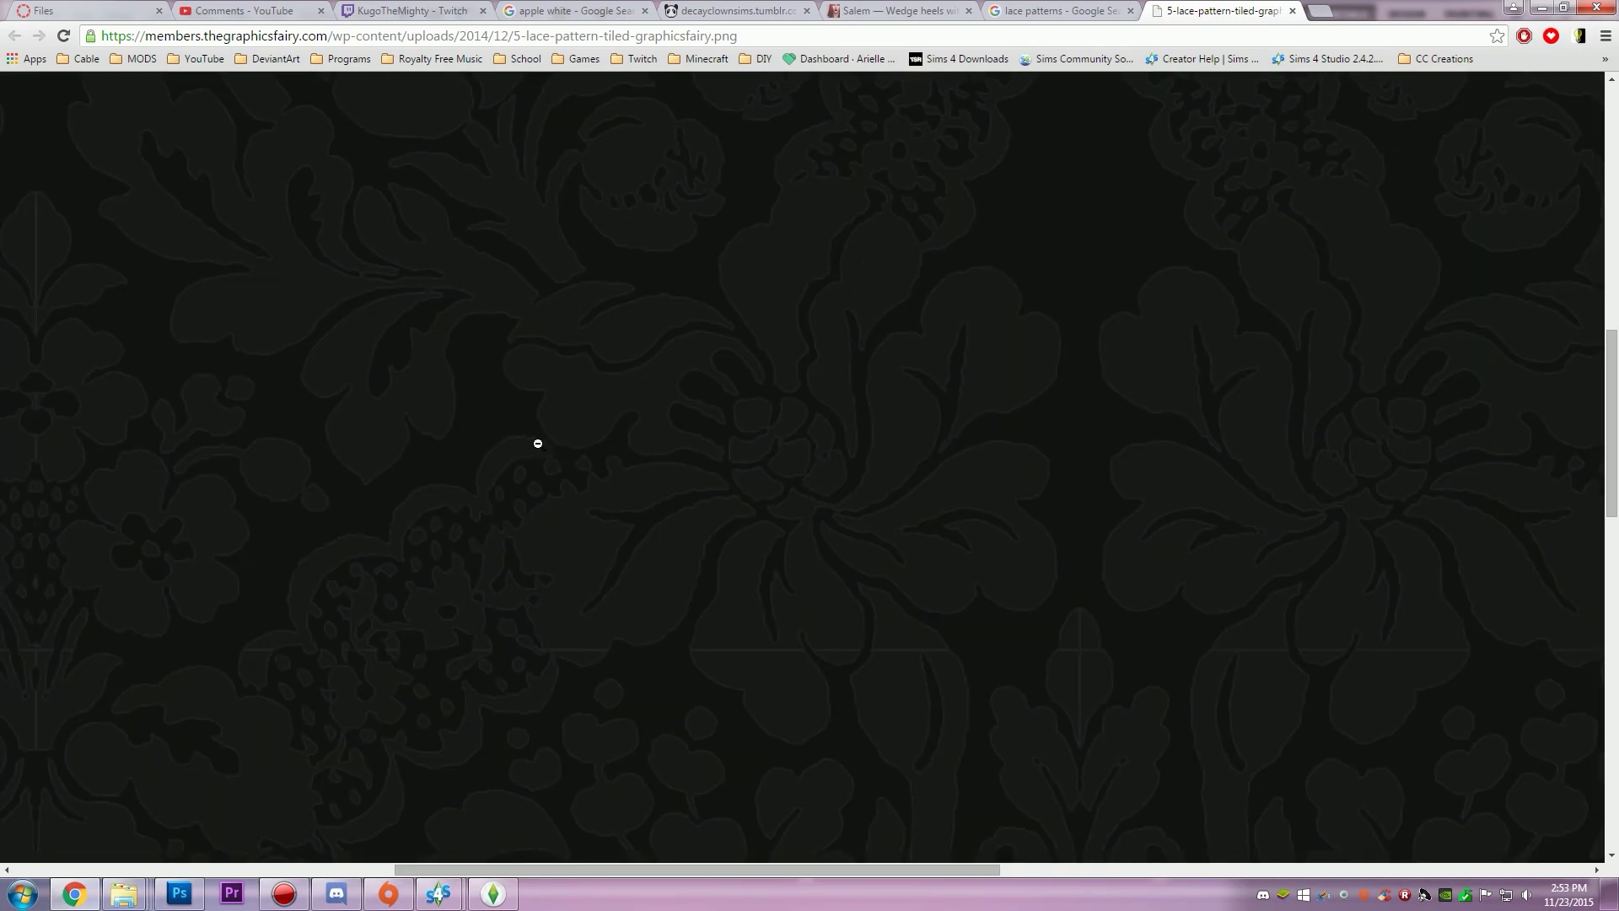
pyautogui.rightClick(600, 408)
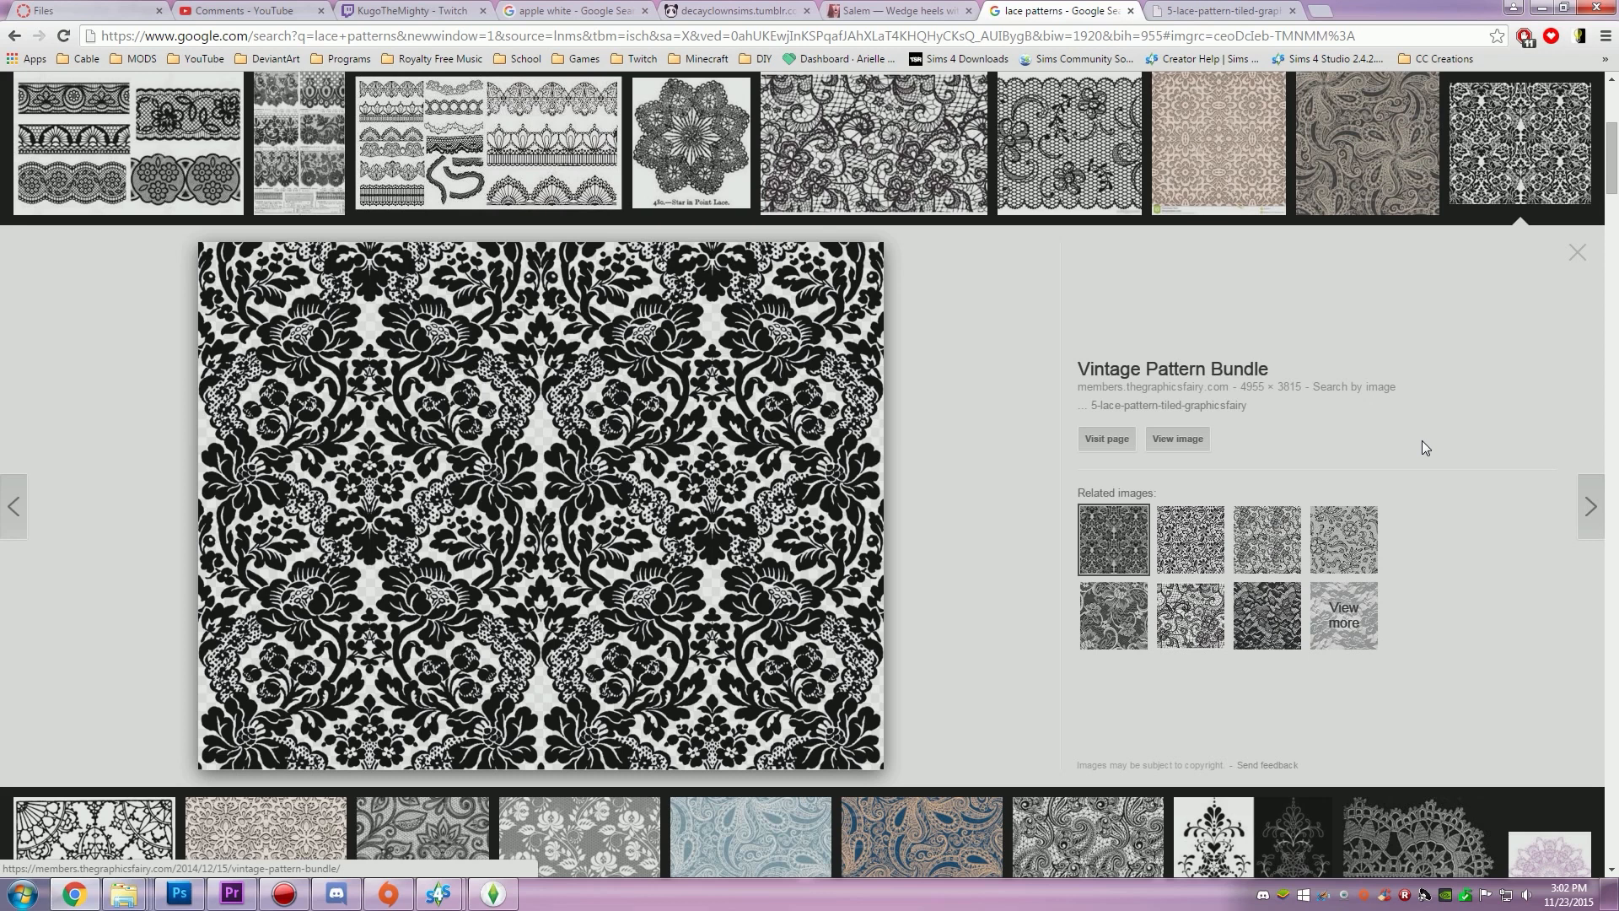
# Step: Compare the full-size PNG of the lace pattern with its preview in the image results
pyautogui.click(1166, 7)
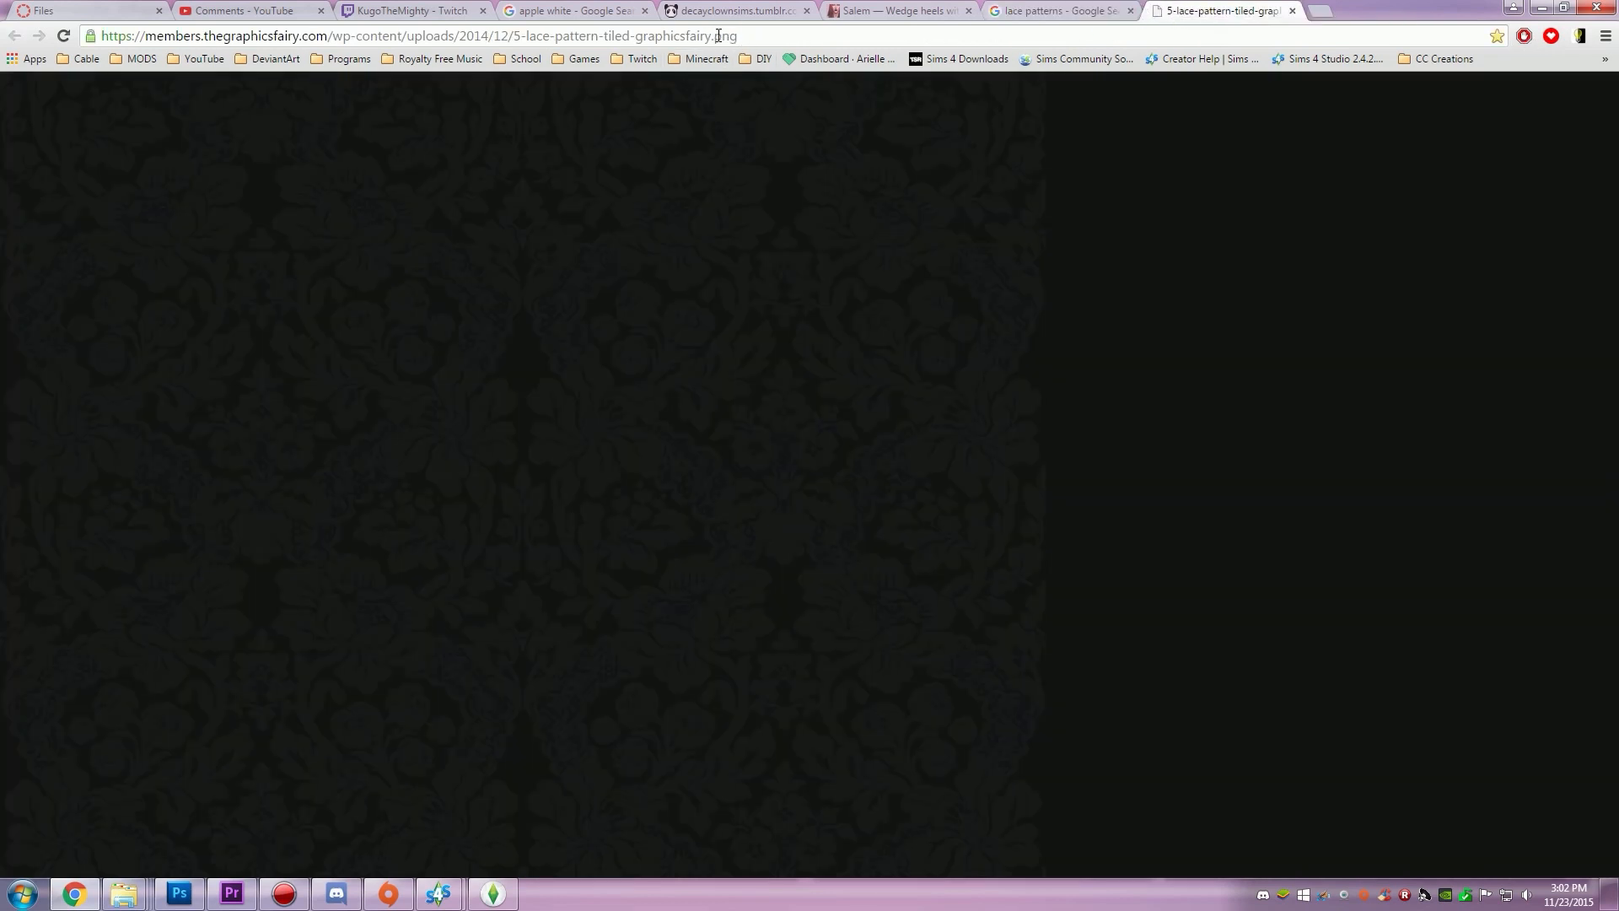
pyautogui.click(833, 485)
pyautogui.click(857, 593)
pyautogui.click(1054, 6)
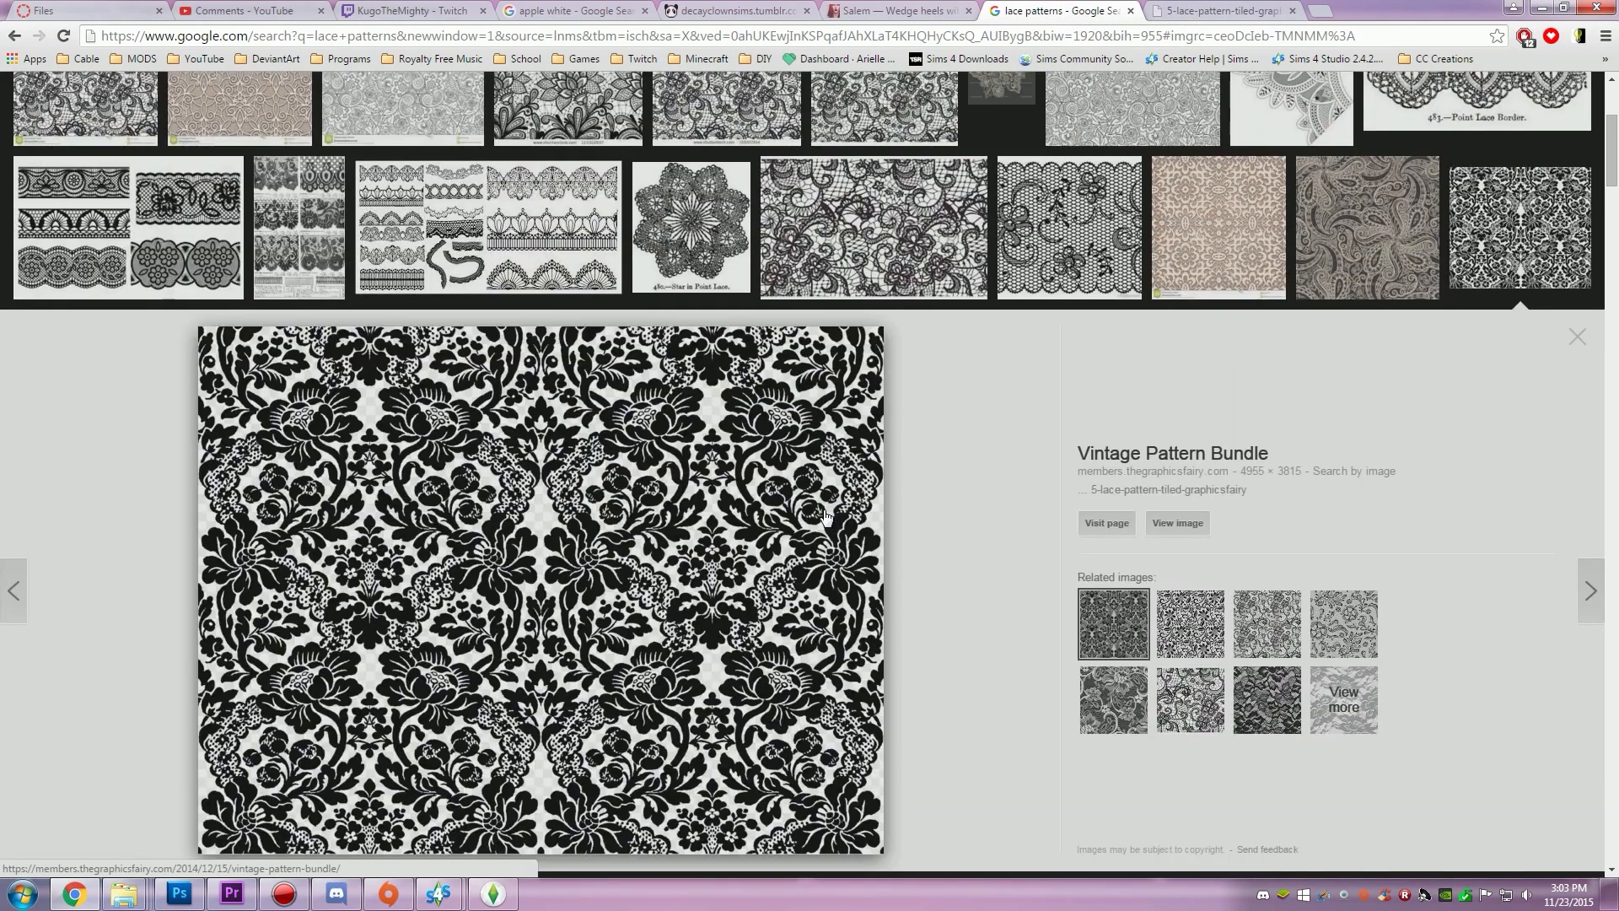
pyautogui.scroll(-1, 756, 475)
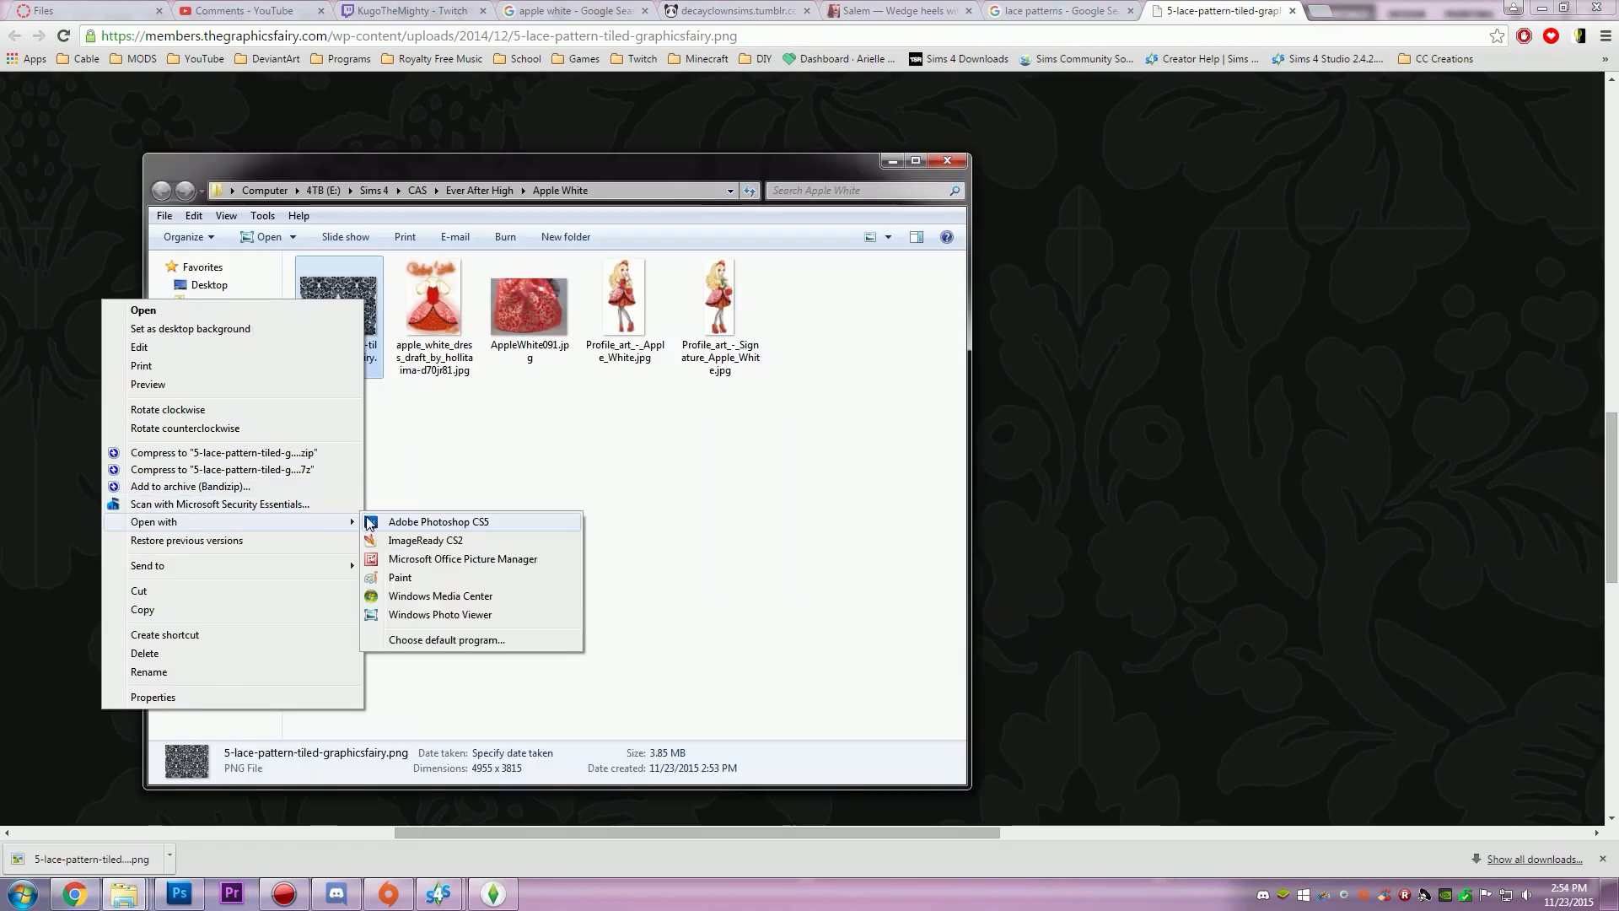
# Step: Open 5-lace-pattern-tiled-graphicsfairy.png from the Apple White folder in Photoshop CS5 and paste the pattern into apple white dress.dds
pyautogui.click(378, 522)
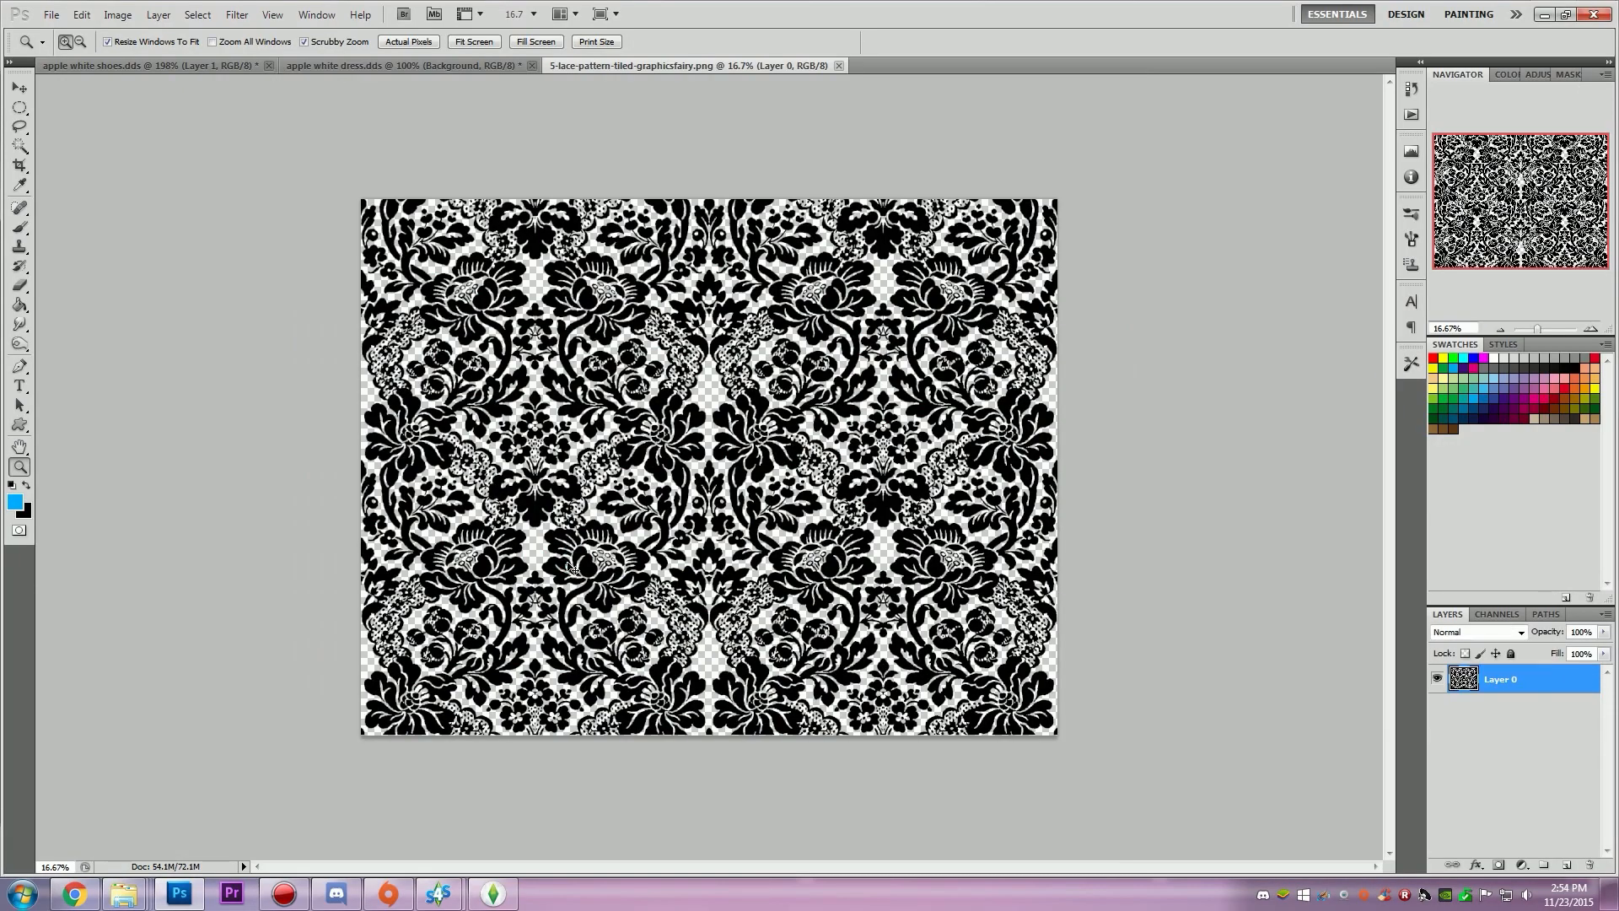
pyautogui.click(367, 68)
pyautogui.hotkey('ctrl', 'v')
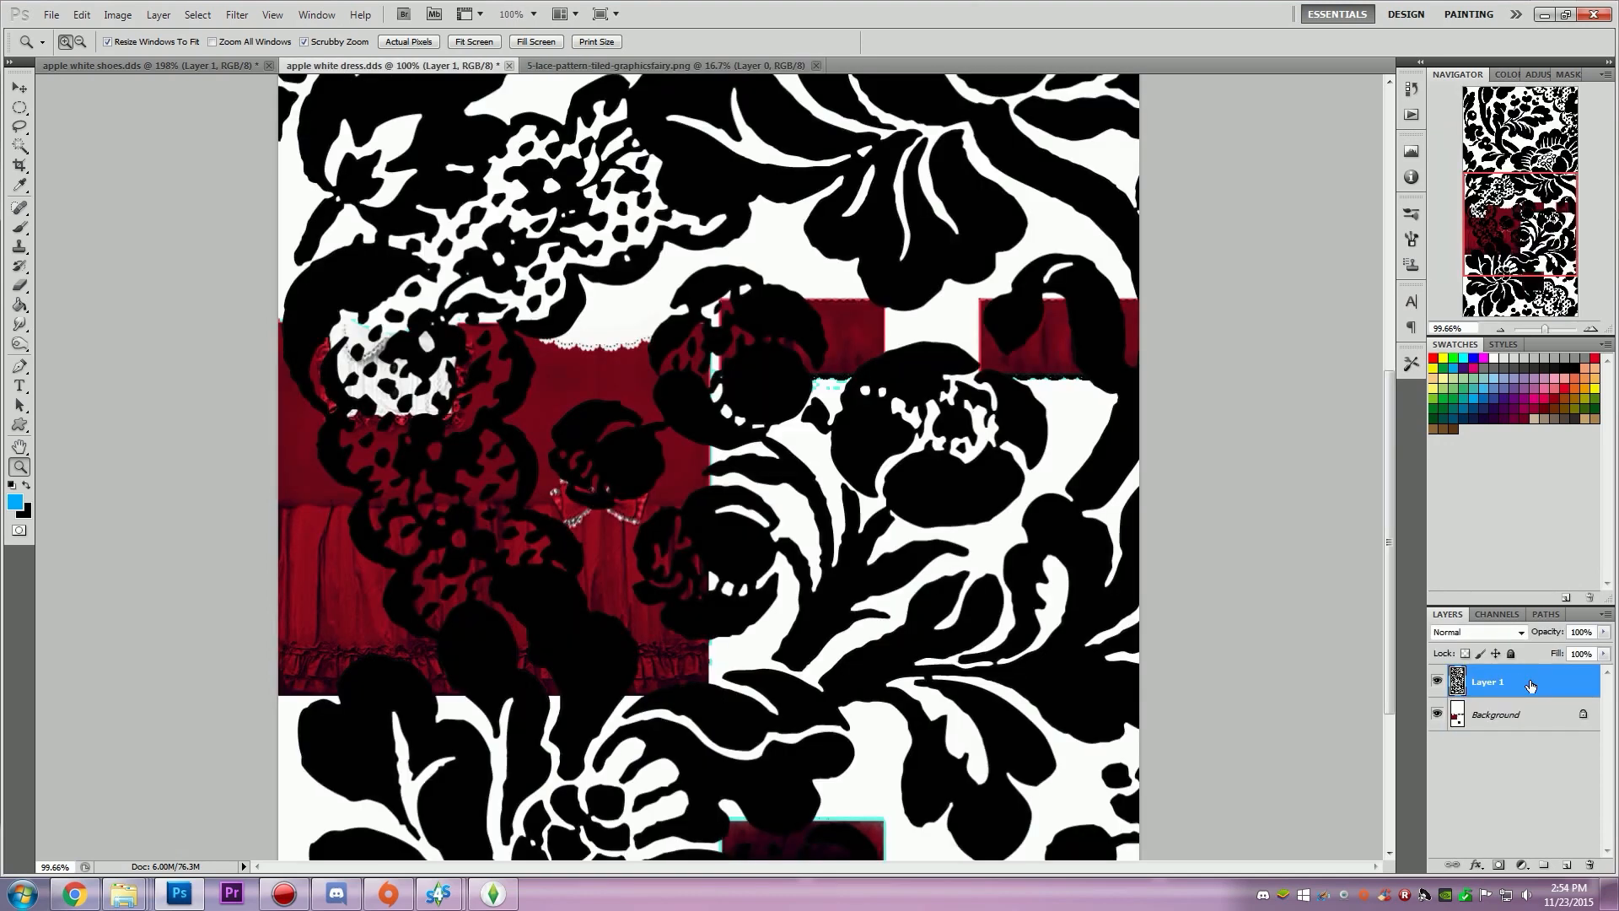
# Step: Scale the pasted lace down proportionally and place it over the skirt, matching the skirt's height from waist to hem
pyautogui.keyDown('alt'); pyautogui.scroll(-3, 843, 700); pyautogui.keyUp('alt')
pyautogui.hotkey('ctrl', 't')
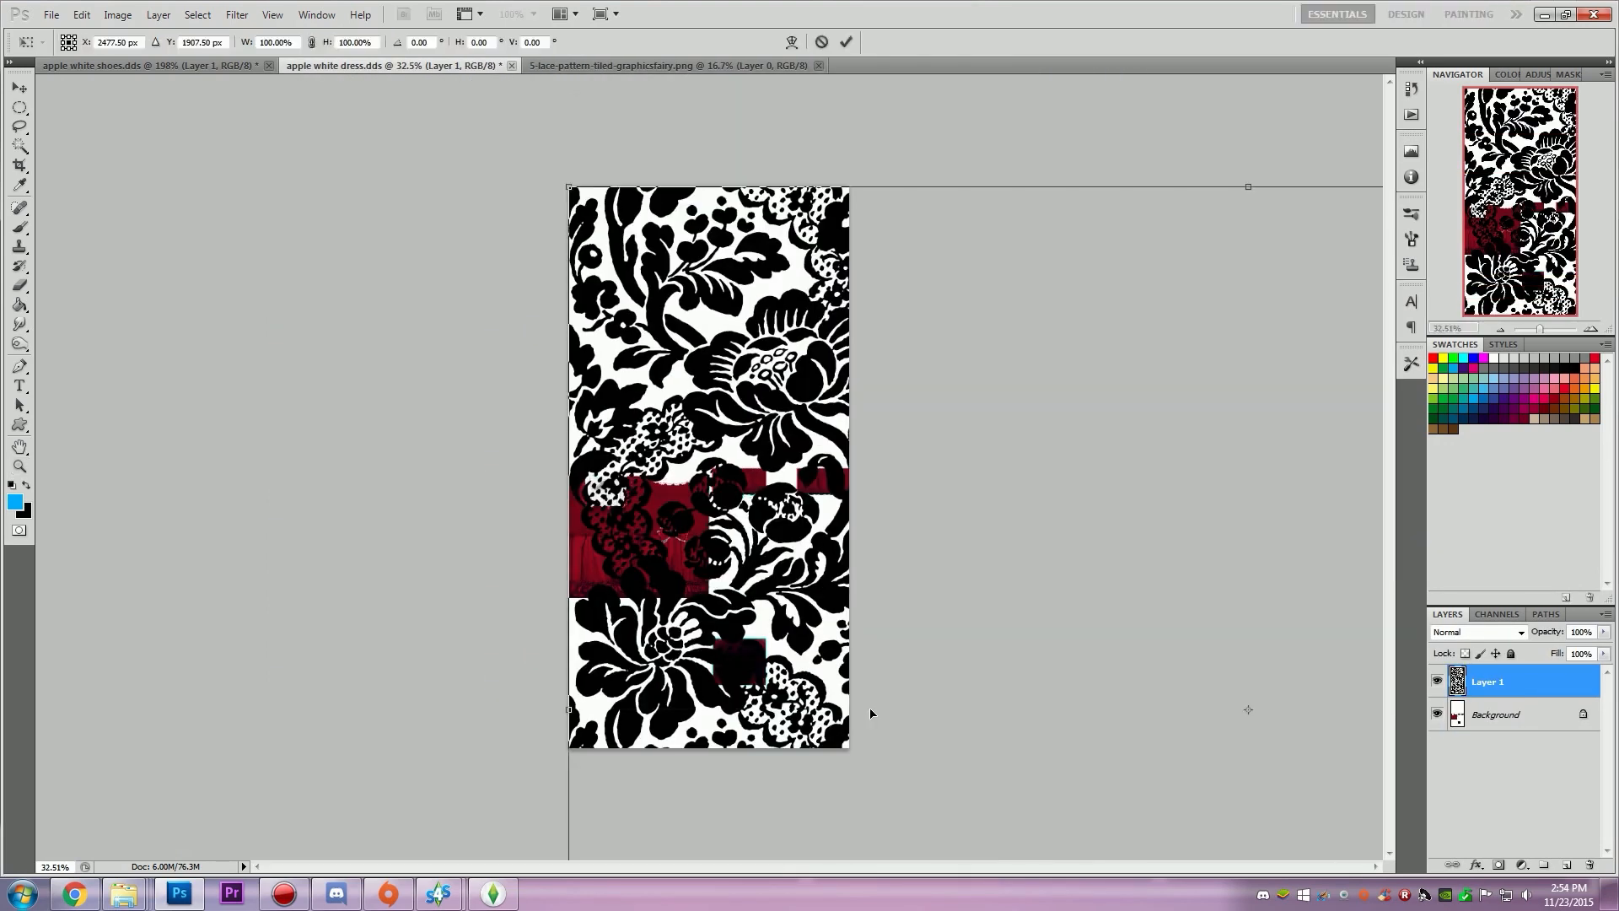
pyautogui.keyDown('alt'); pyautogui.scroll(-4, 871, 712); pyautogui.keyUp('alt')
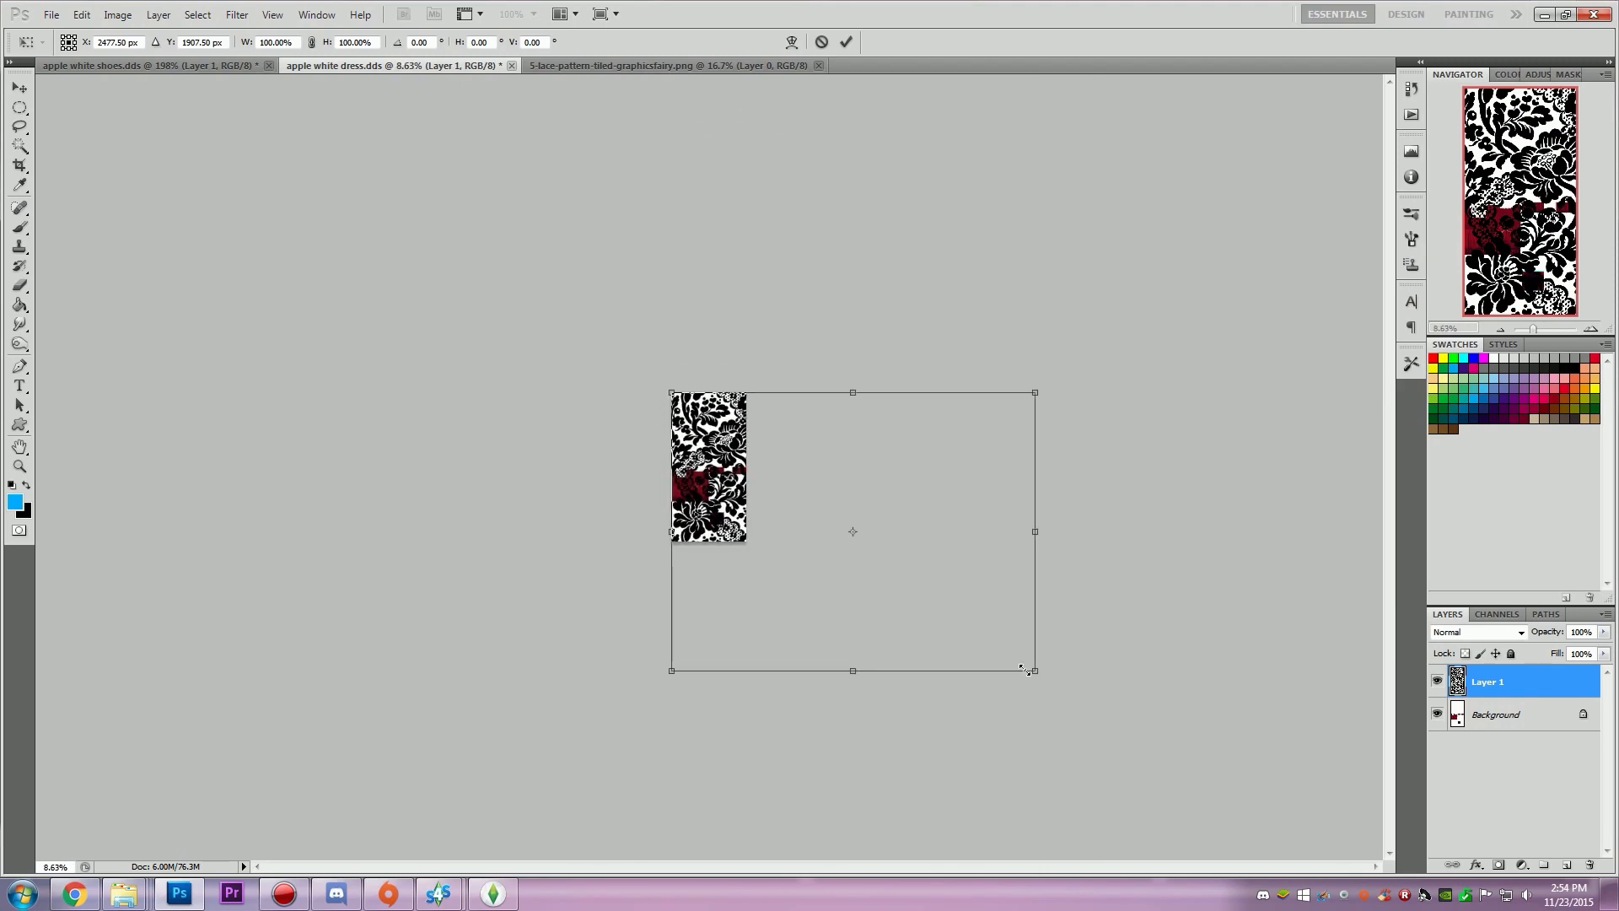
pyautogui.keyDown('shift'); pyautogui.moveTo(1035, 671); pyautogui.dragTo(694, 517); pyautogui.keyUp('shift')
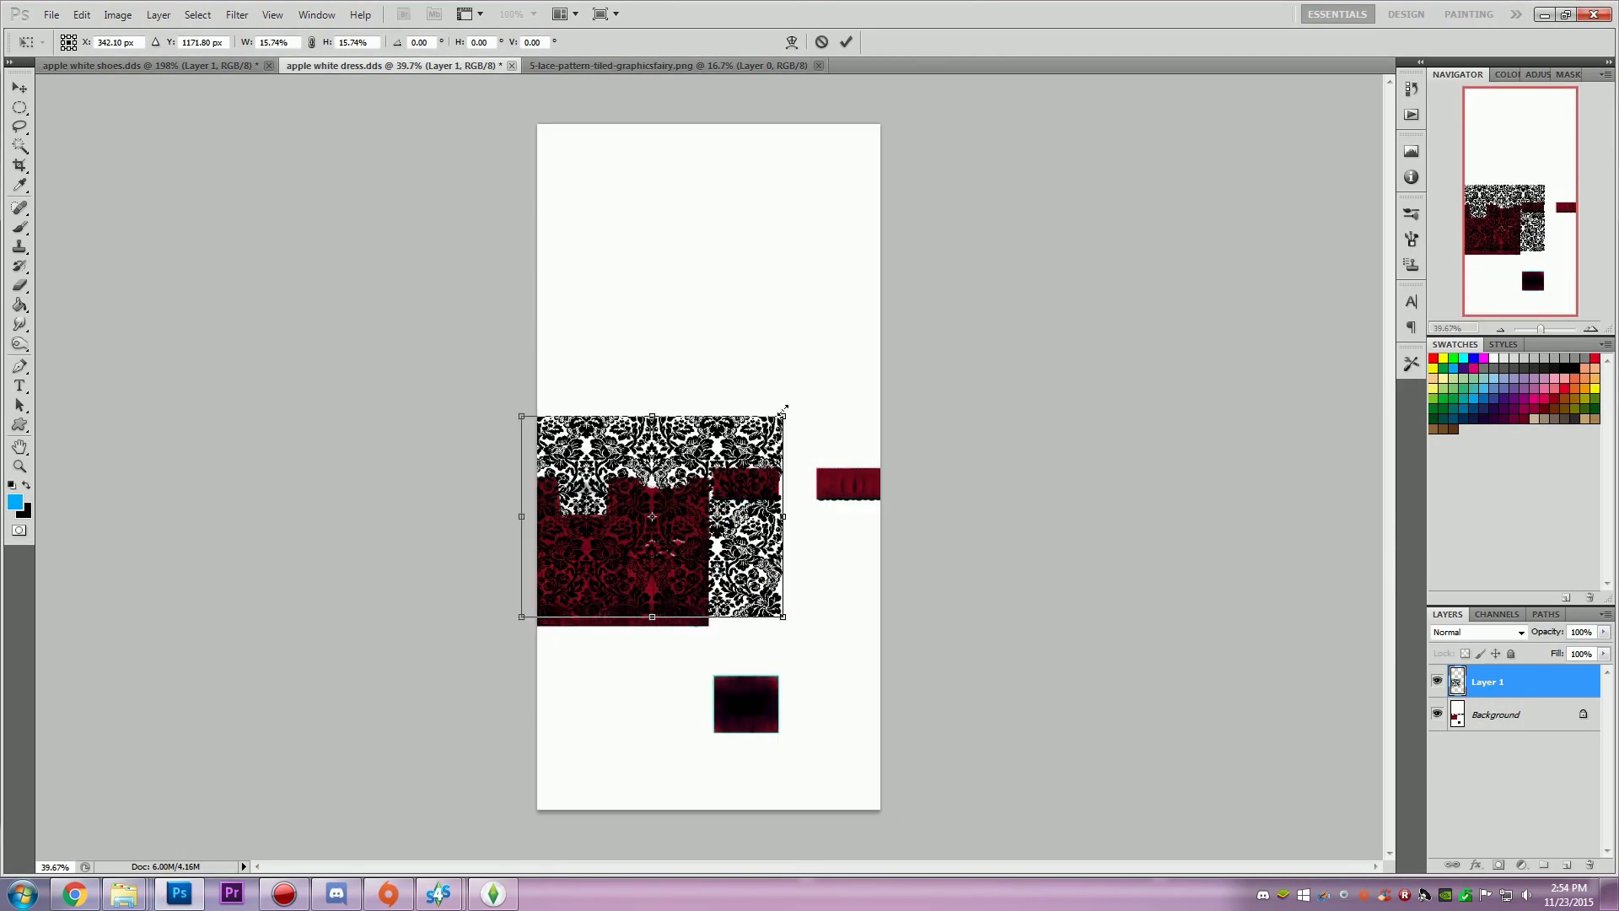
pyautogui.keyDown('shift'); pyautogui.moveTo(783, 412); pyautogui.dragTo(688, 491); pyautogui.keyUp('shift')
pyautogui.moveTo(625, 569); pyautogui.dragTo(641, 631)
pyautogui.keyDown('alt'); pyautogui.scroll(6, 638, 625); pyautogui.keyUp('alt')
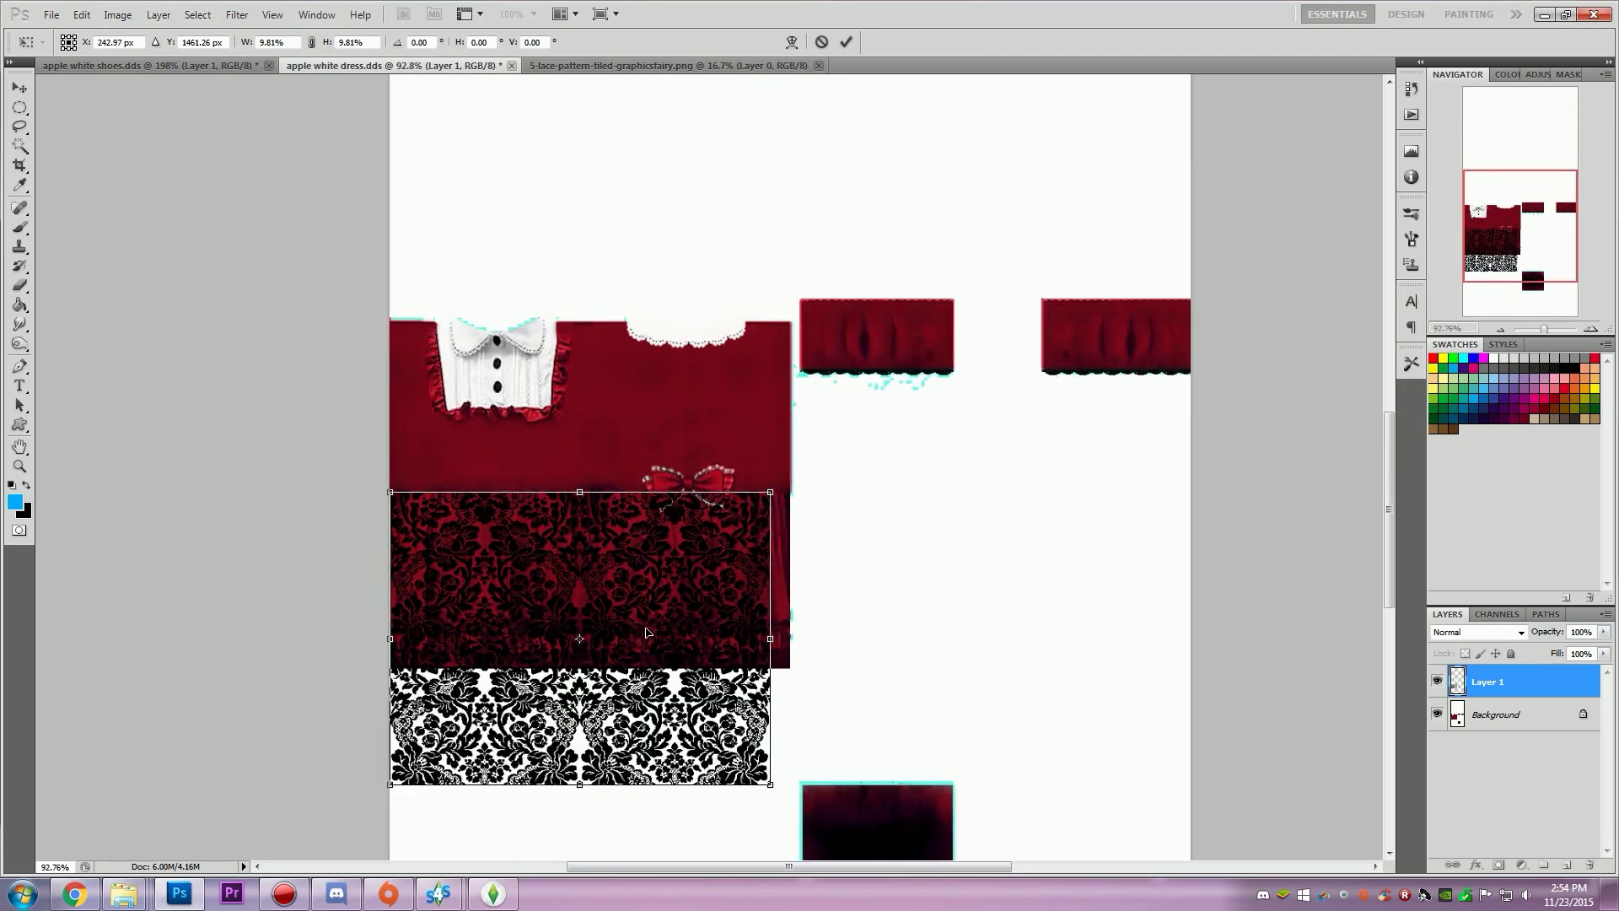
pyautogui.keyDown('alt'); pyautogui.scroll(-2, 814, 700); pyautogui.keyUp('alt')
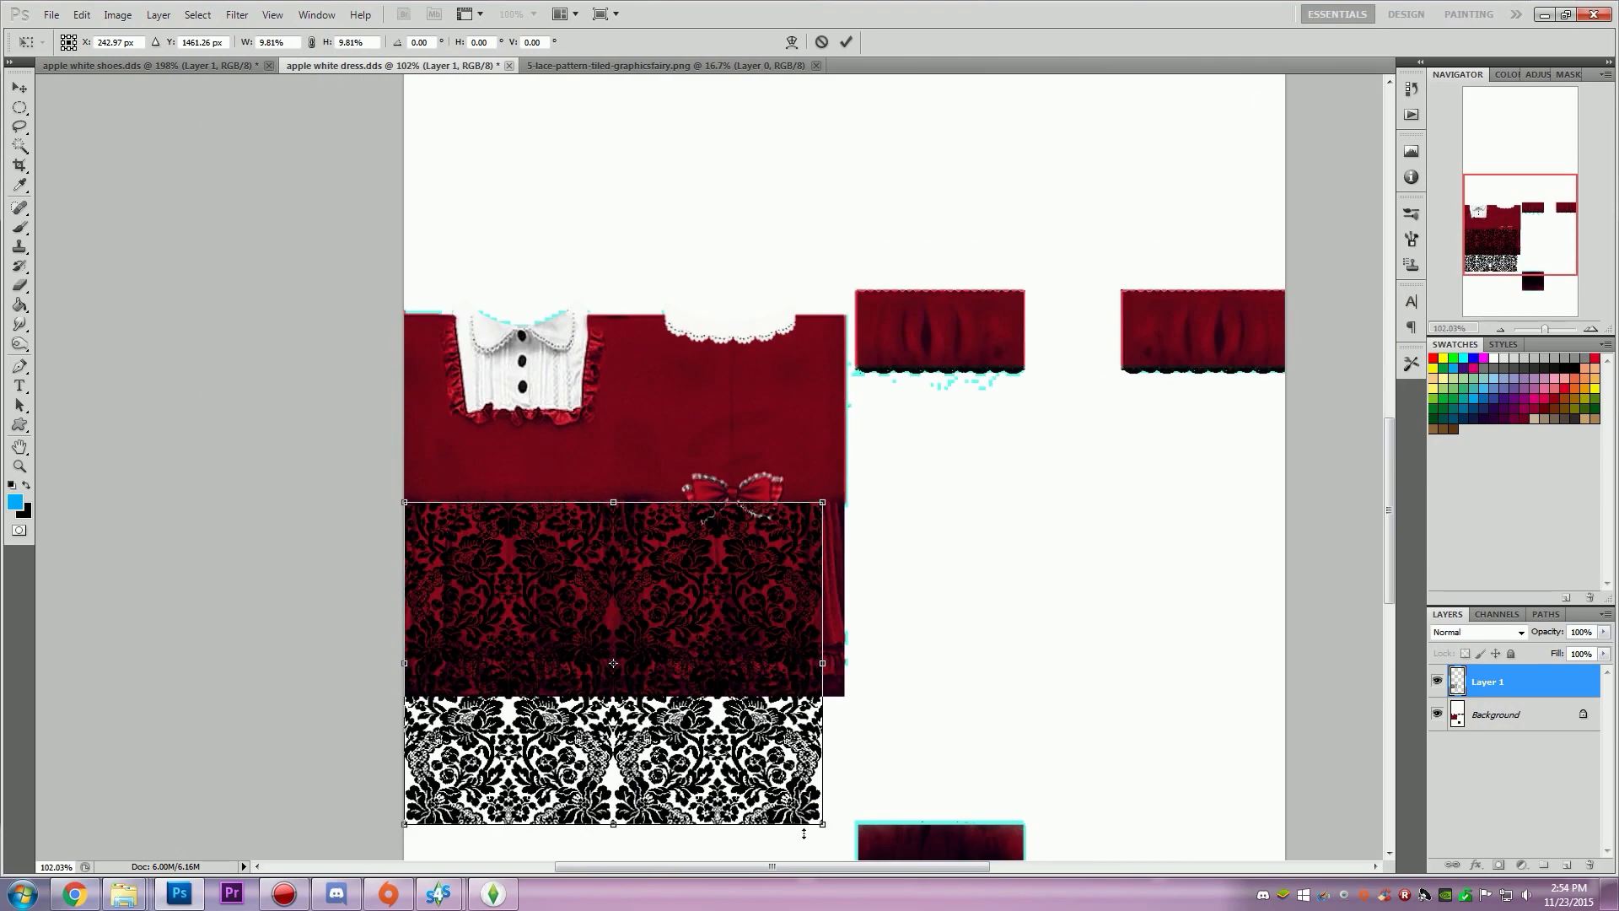
pyautogui.moveTo(817, 818); pyautogui.dragTo(707, 691)
# Step: Duplicate the lace layer and move the copy directly beside the original to cover the rest of the skirt
pyautogui.click(1473, 338)
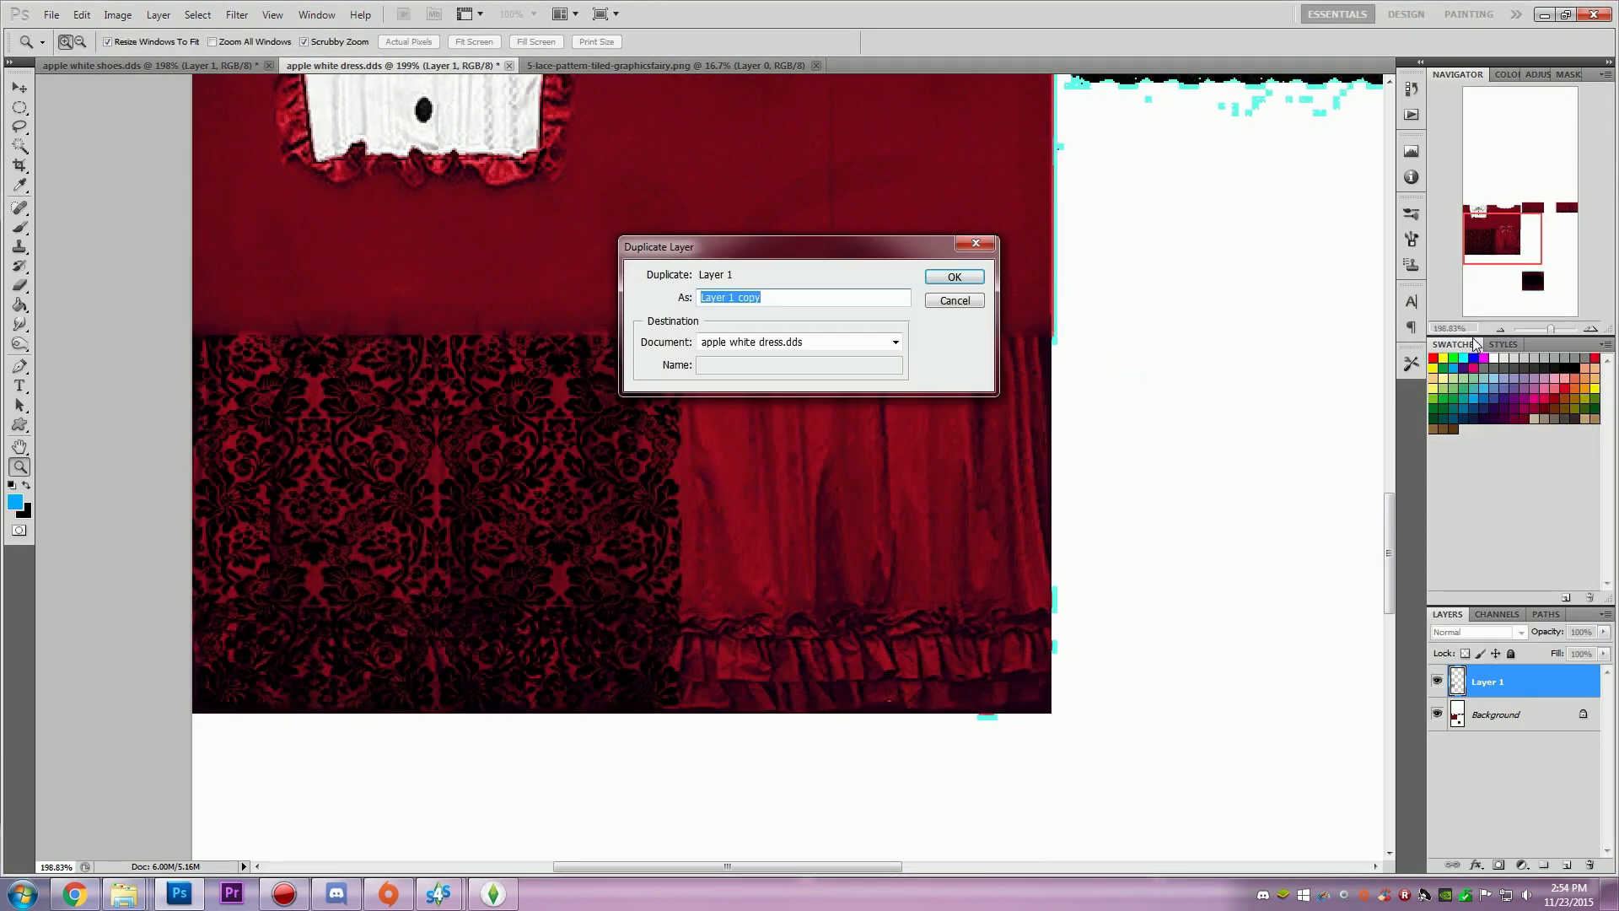
pyautogui.press('Return')
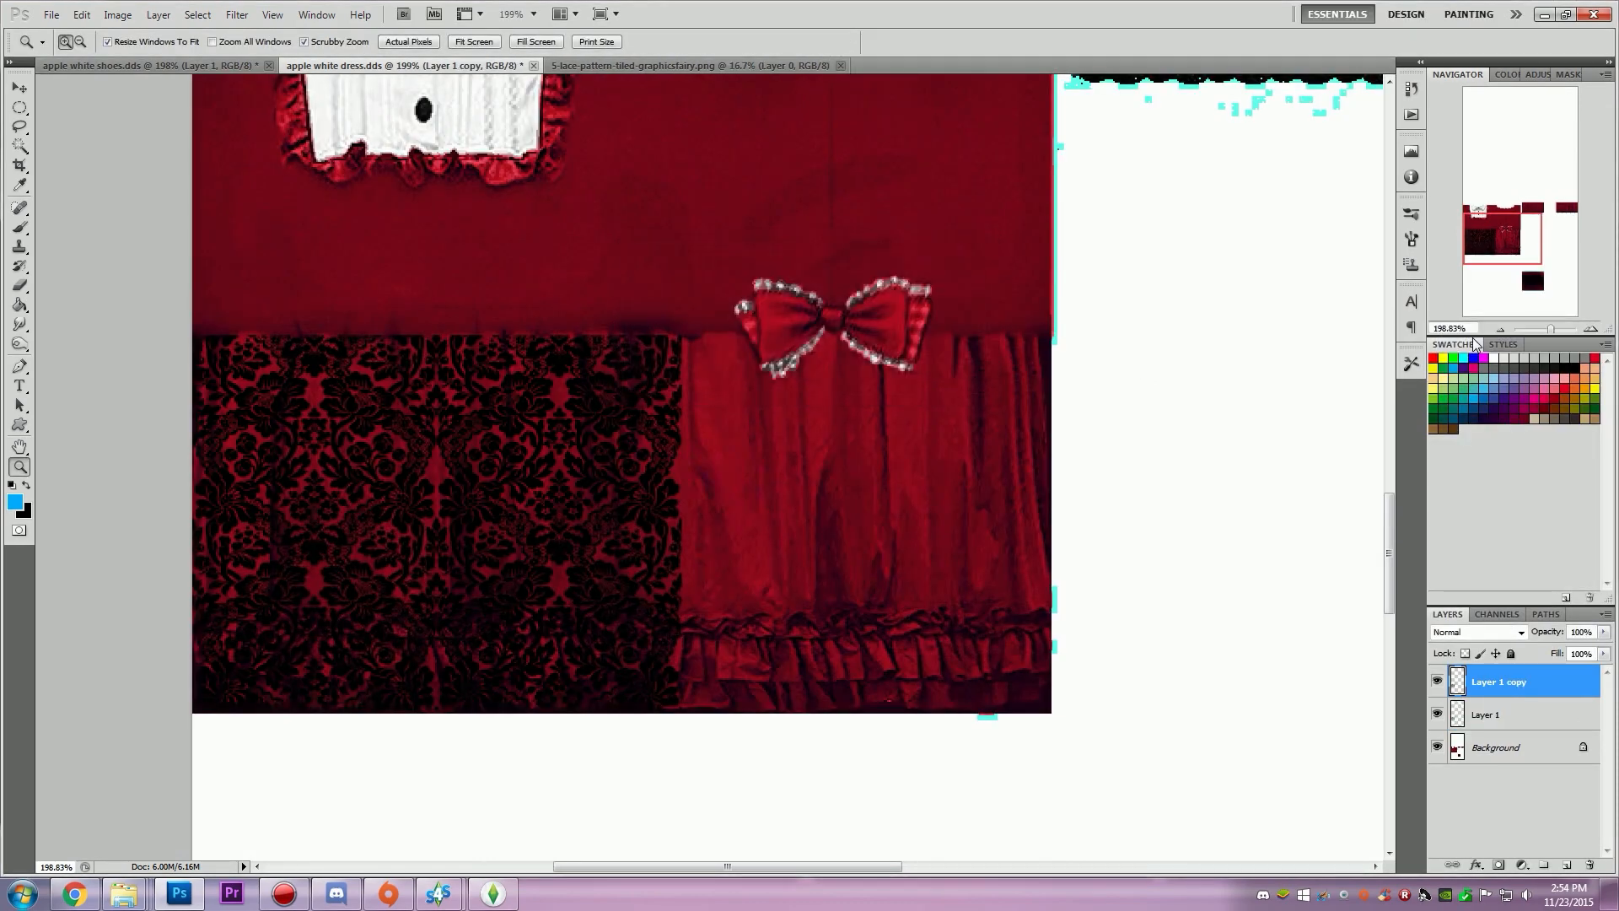
pyautogui.hotkey('ctrl', 't')
pyautogui.moveTo(421, 590); pyautogui.dragTo(899, 584)
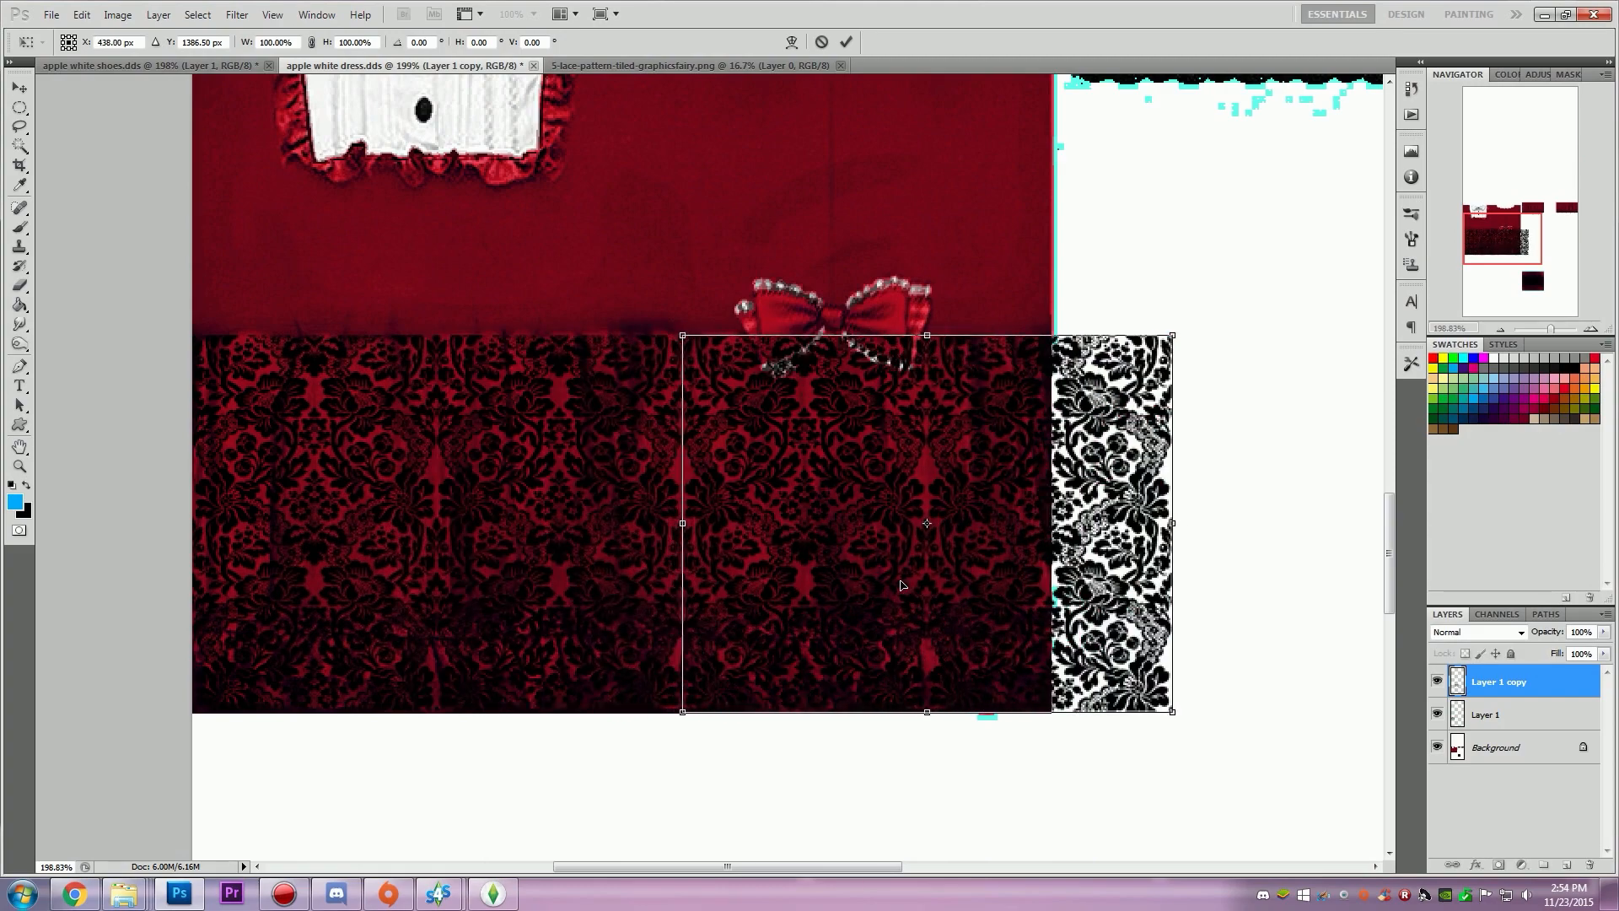
pyautogui.press('Return')
# Step: Check the seam between the two lace pieces and merge both lace layers into one
pyautogui.moveTo(799, 543); pyautogui.dragTo(761, 508)
pyautogui.moveTo(962, 552); pyautogui.dragTo(909, 548)
pyautogui.keyDown('ctrl'); pyautogui.click(1510, 708); pyautogui.keyUp('ctrl')
pyautogui.rightClick(1509, 708)
pyautogui.click(1494, 658)
pyautogui.moveTo(1105, 693); pyautogui.dragTo(920, 630)
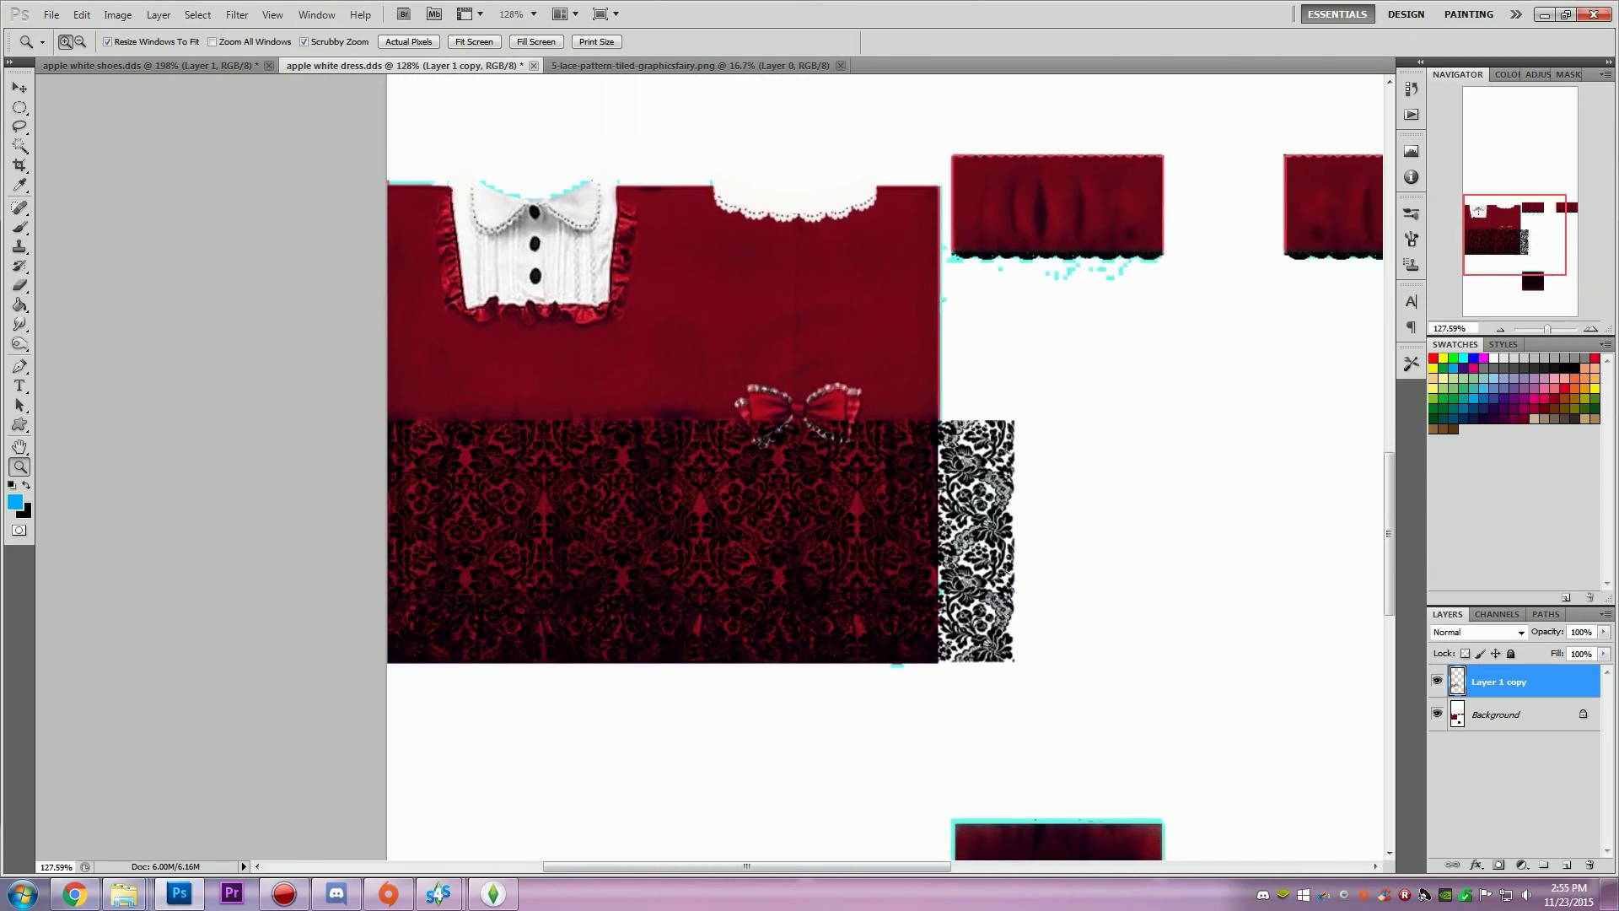
# Step: Give the merged lace layer a golden-yellow Color Overlay in Normal mode and lower the layer's opacity to 74%
pyautogui.doubleClick(1554, 679)
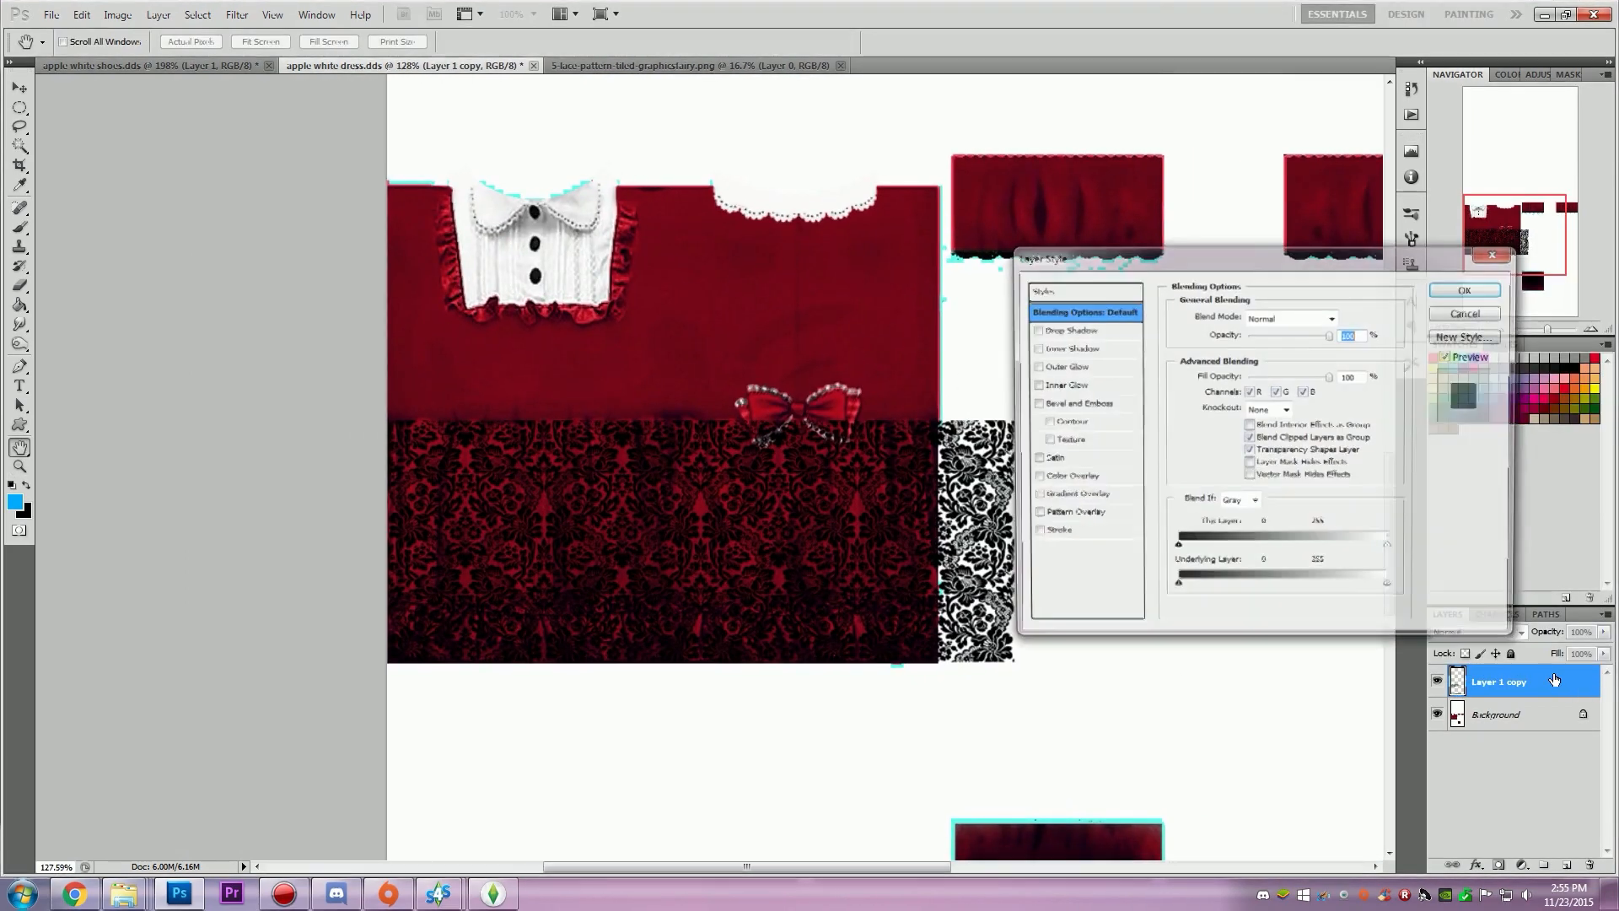
pyautogui.click(1064, 478)
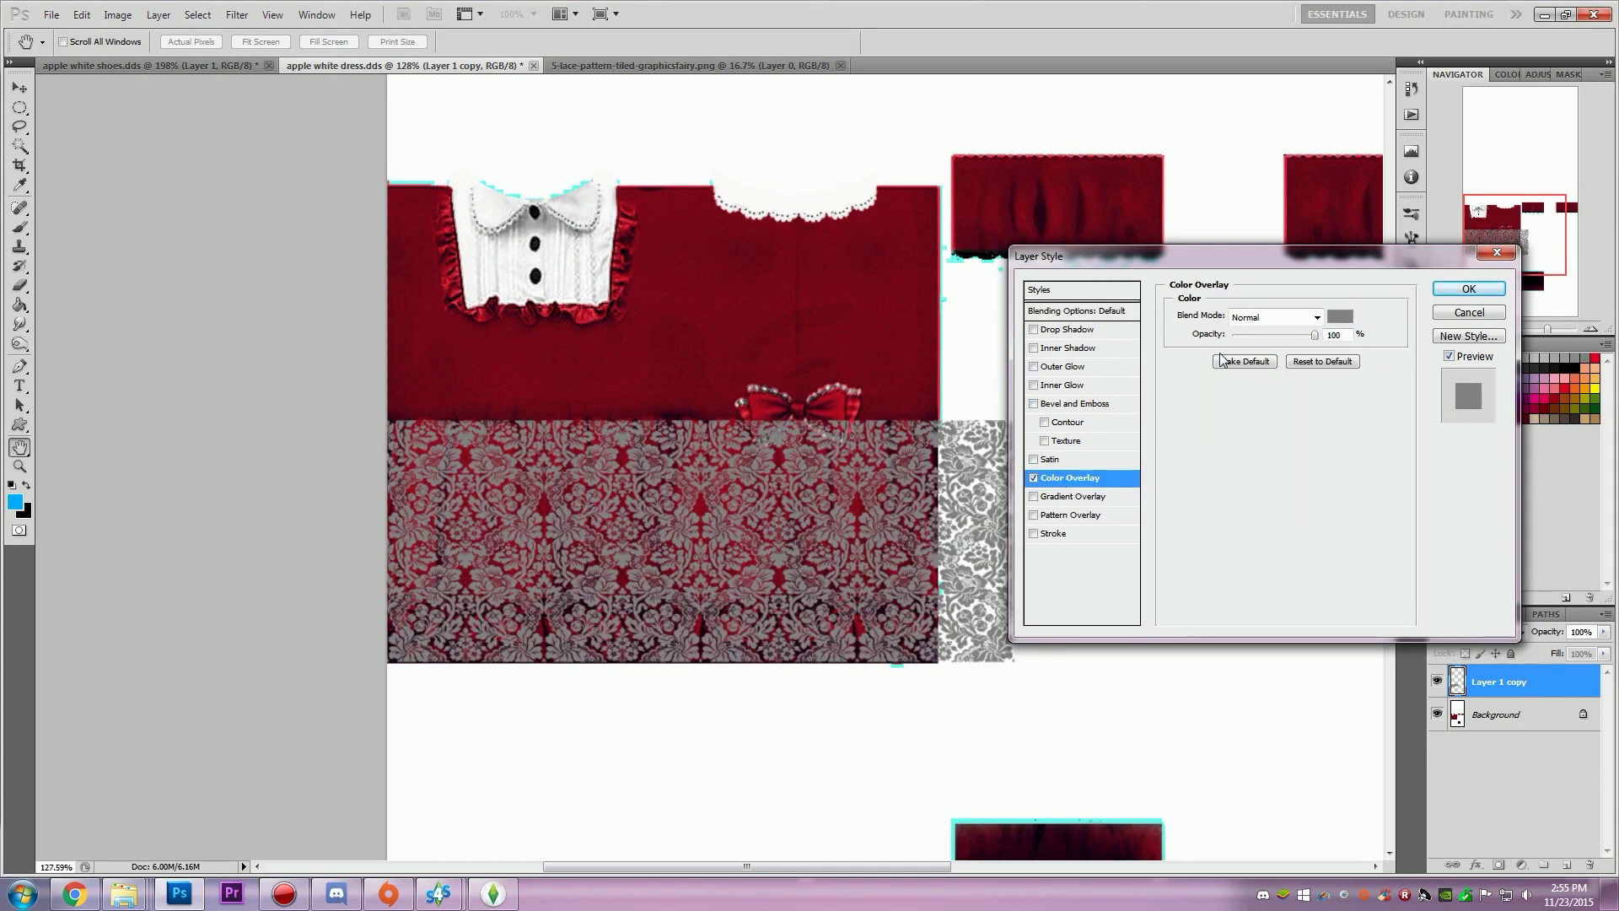
pyautogui.click(1332, 312)
pyautogui.click(1001, 615)
pyautogui.moveTo(1236, 793); pyautogui.dragTo(1236, 806)
pyautogui.click(1216, 615)
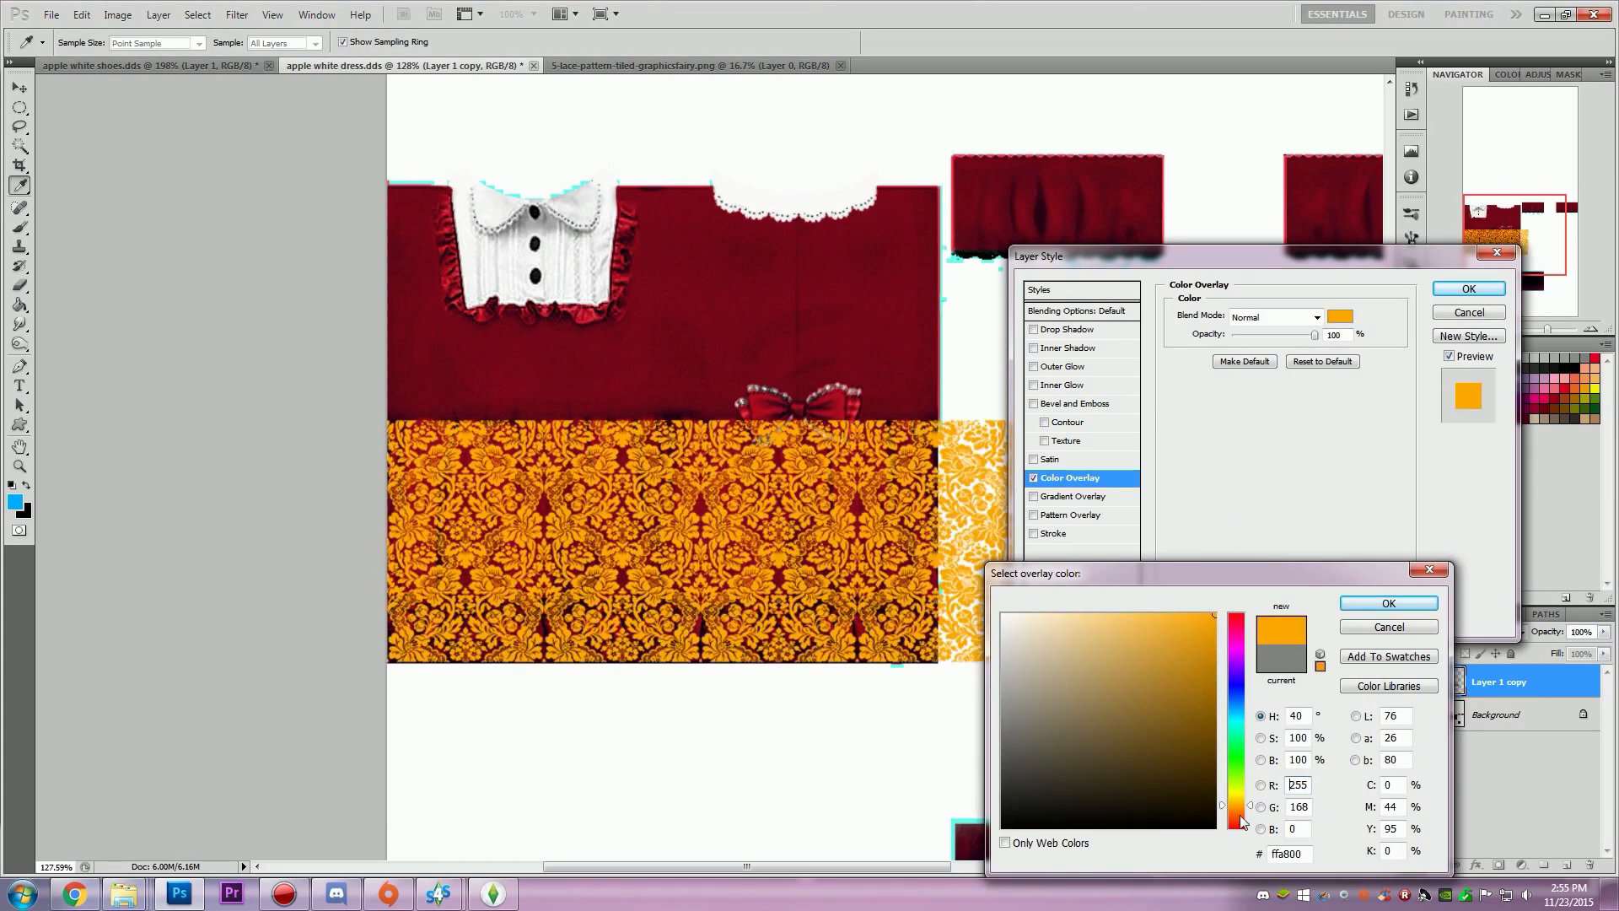
pyautogui.click(1425, 602)
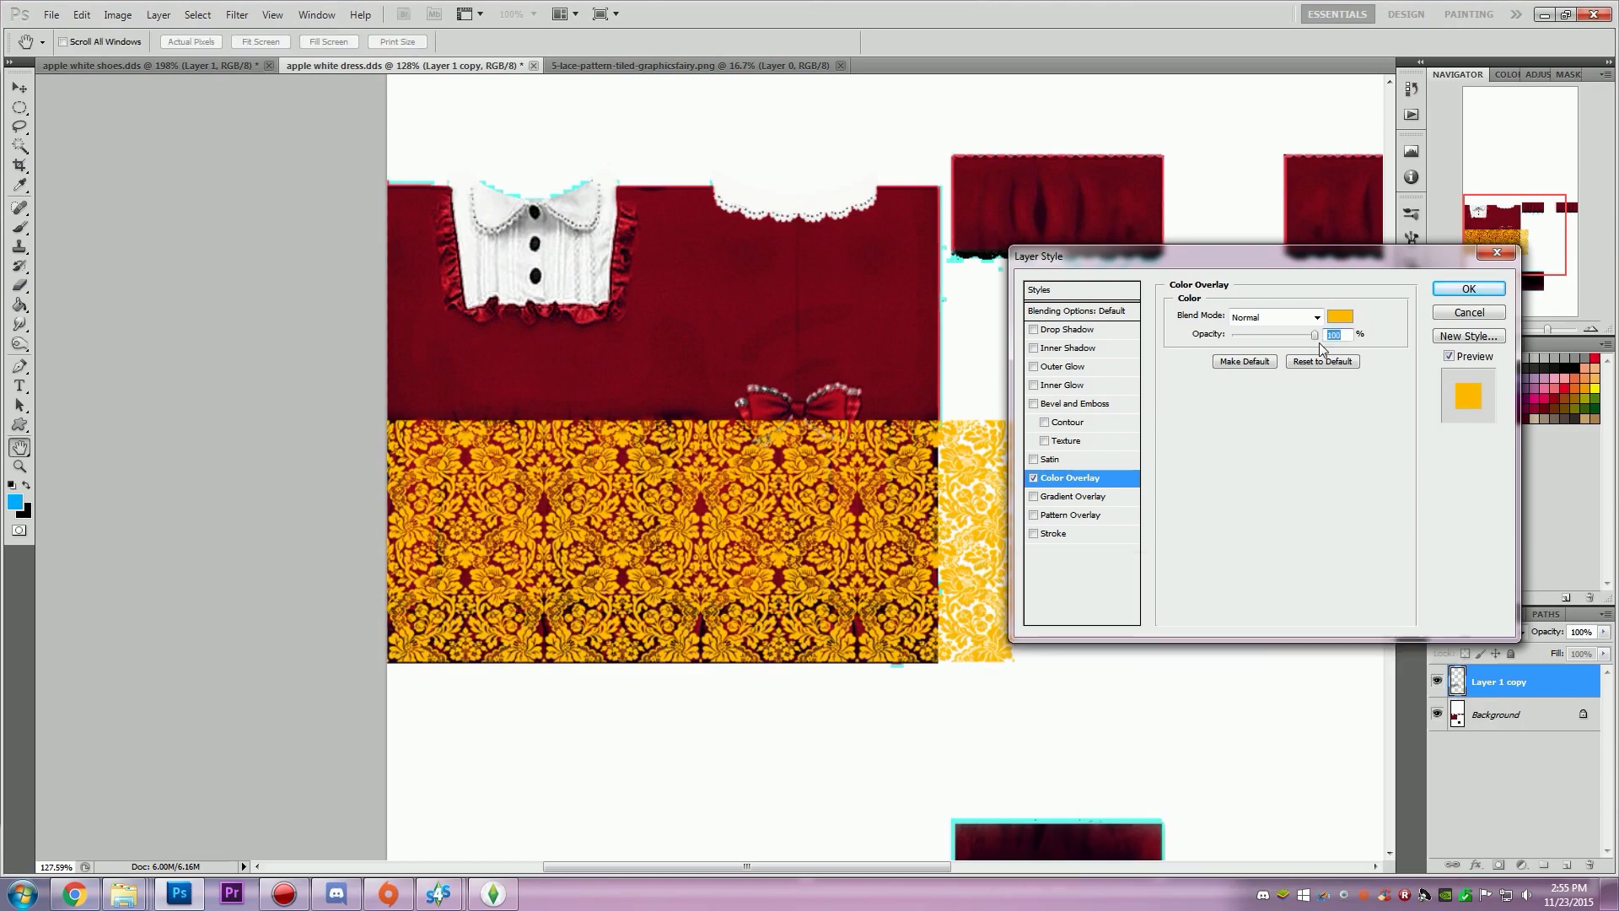
pyautogui.moveTo(1314, 336)
pyautogui.mouseDown()
pyautogui.moveTo(1249, 336)
pyautogui.moveTo(1332, 329)
pyautogui.mouseUp()
pyautogui.click(1468, 288)
pyautogui.click(1603, 632)
pyautogui.moveTo(1607, 653); pyautogui.dragTo(1584, 658)
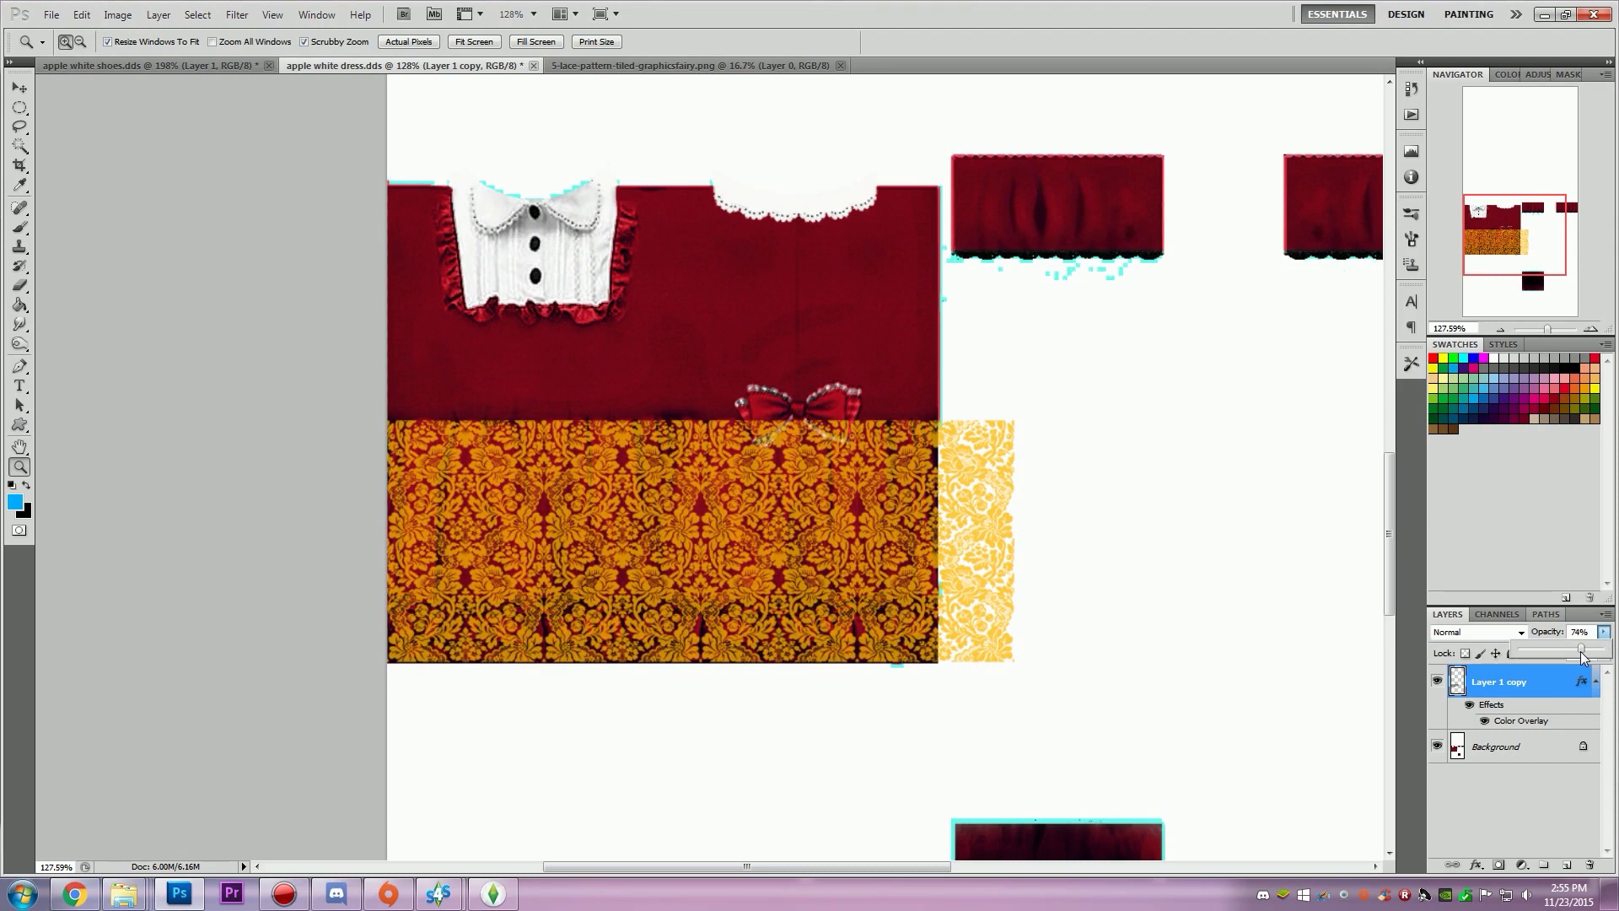
# Step: Try the Overlay and Soft Light blend modes on the lace layer and return it to Normal
pyautogui.click(1472, 633)
pyautogui.click(1452, 402)
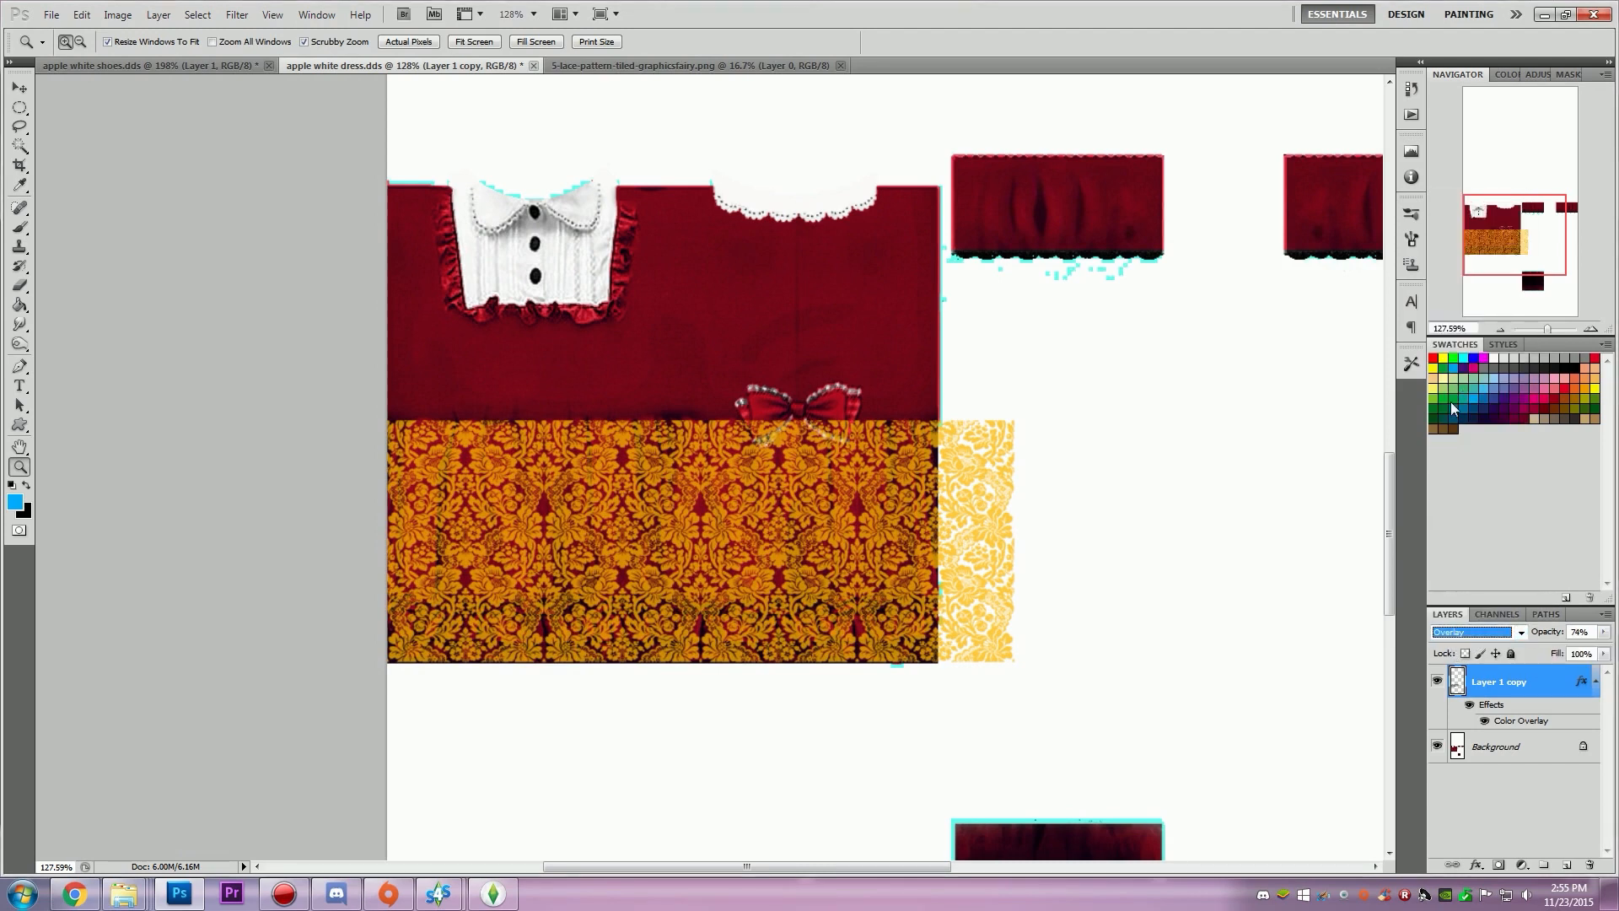
pyautogui.click(1489, 633)
pyautogui.click(1518, 414)
pyautogui.click(1501, 636)
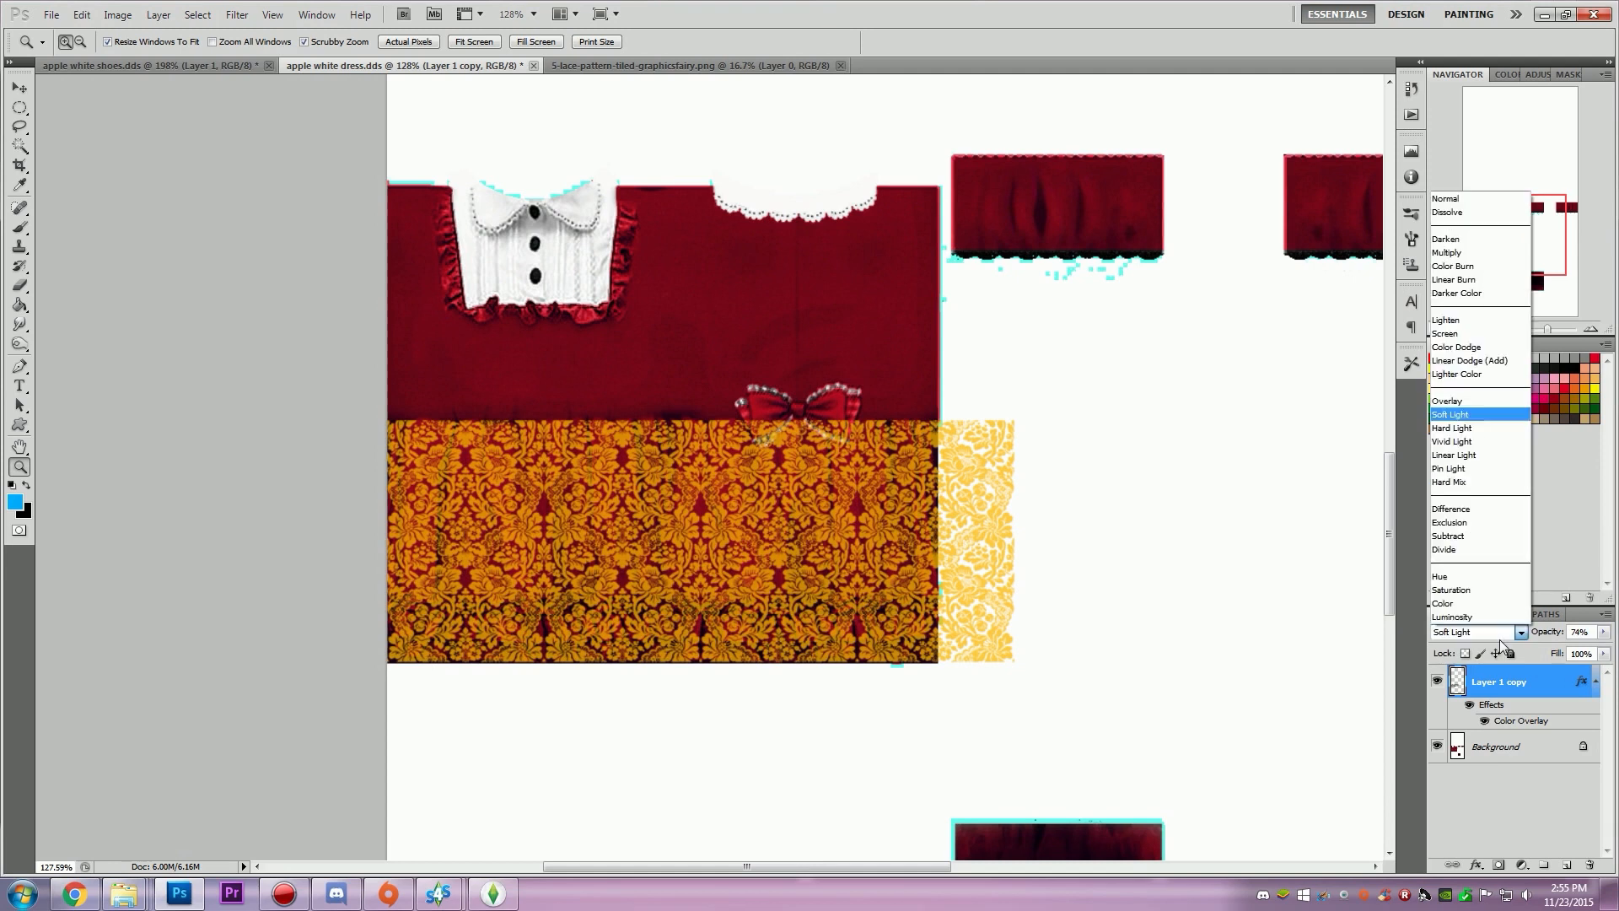
pyautogui.click(1464, 198)
# Step: Set the gold lace layer's opacity to 71%
pyautogui.click(1604, 632)
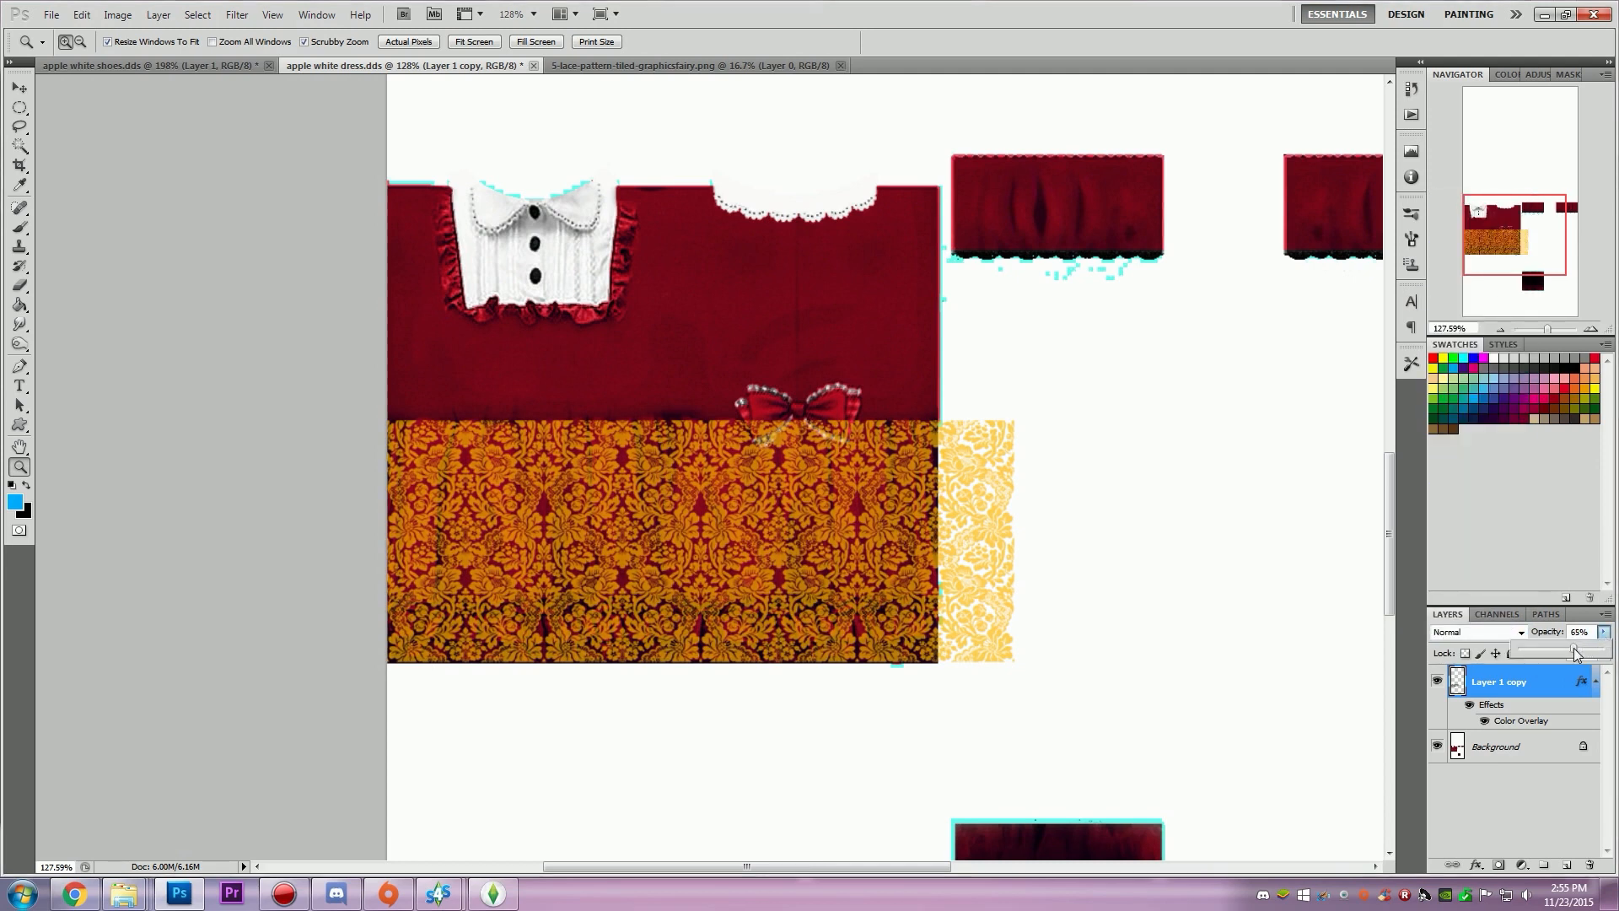
pyautogui.moveTo(1570, 655); pyautogui.dragTo(1578, 655)
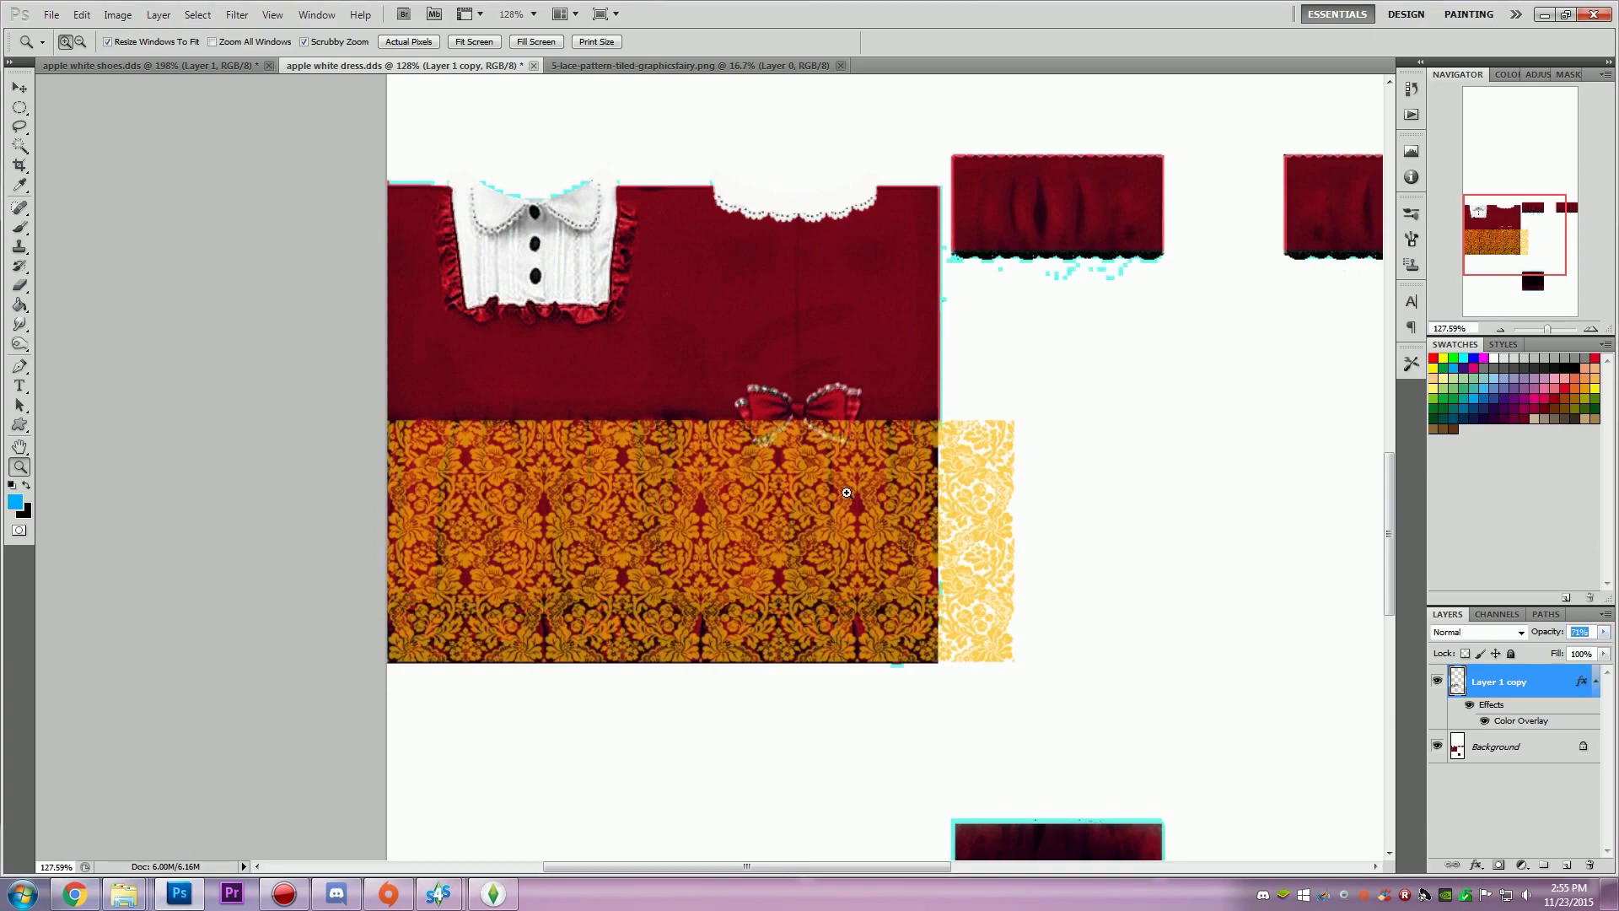
# Step: Erase the gold lace covering the lower part of the bow with a 20 px Eraser brush
pyautogui.moveTo(813, 474); pyautogui.dragTo(882, 533)
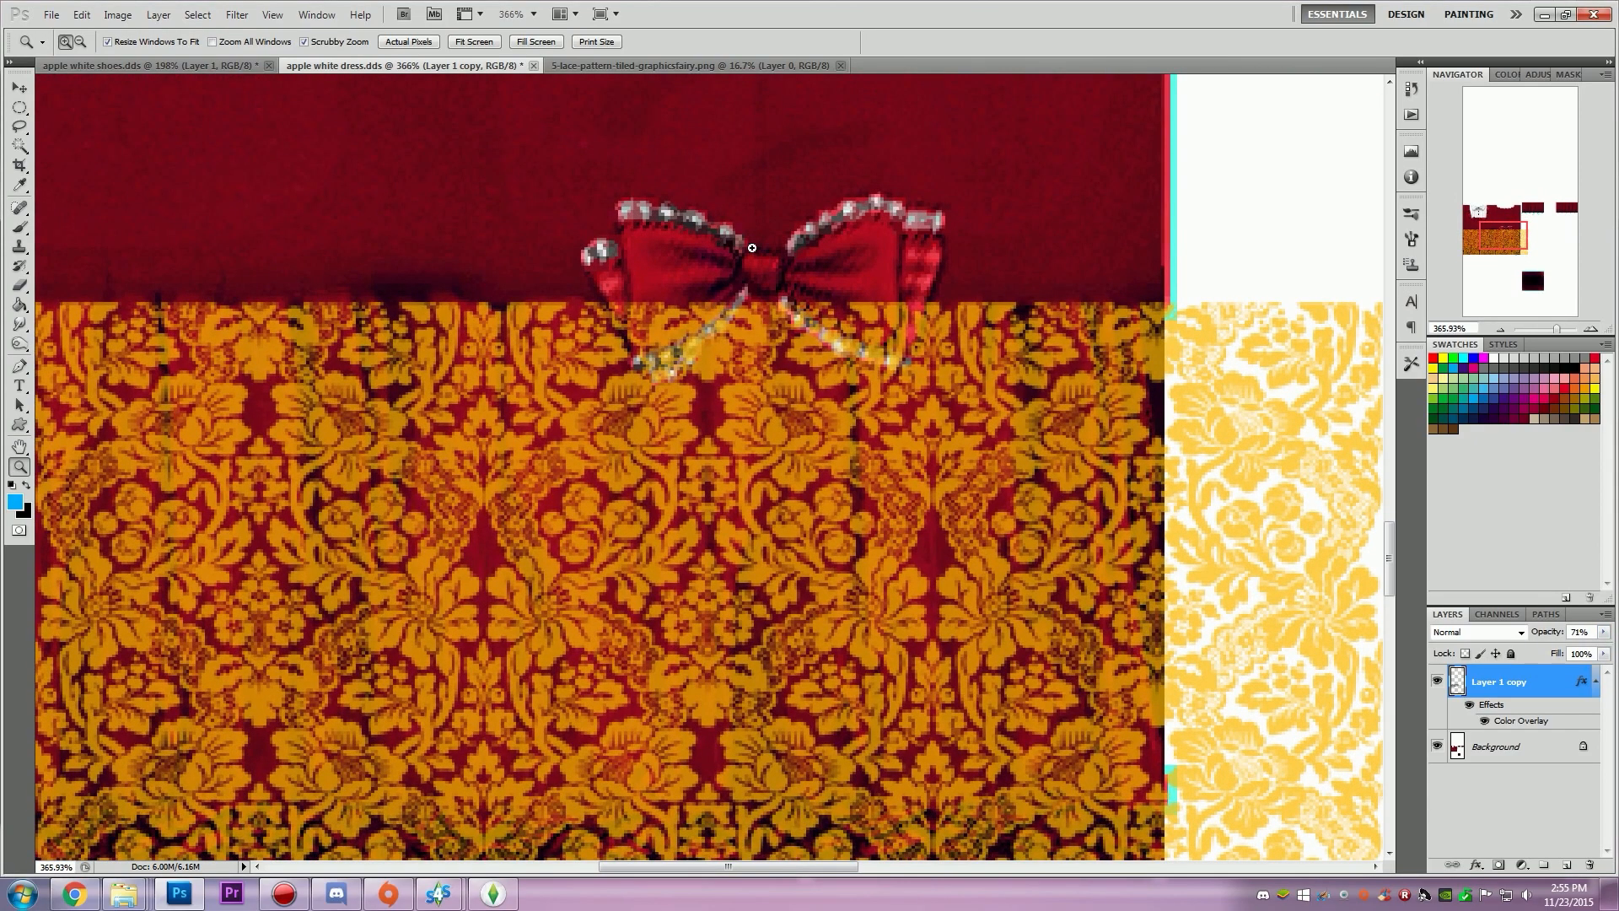
pyautogui.moveTo(754, 249); pyautogui.dragTo(788, 269)
pyautogui.moveTo(724, 378); pyautogui.dragTo(700, 359)
pyautogui.click(19, 285)
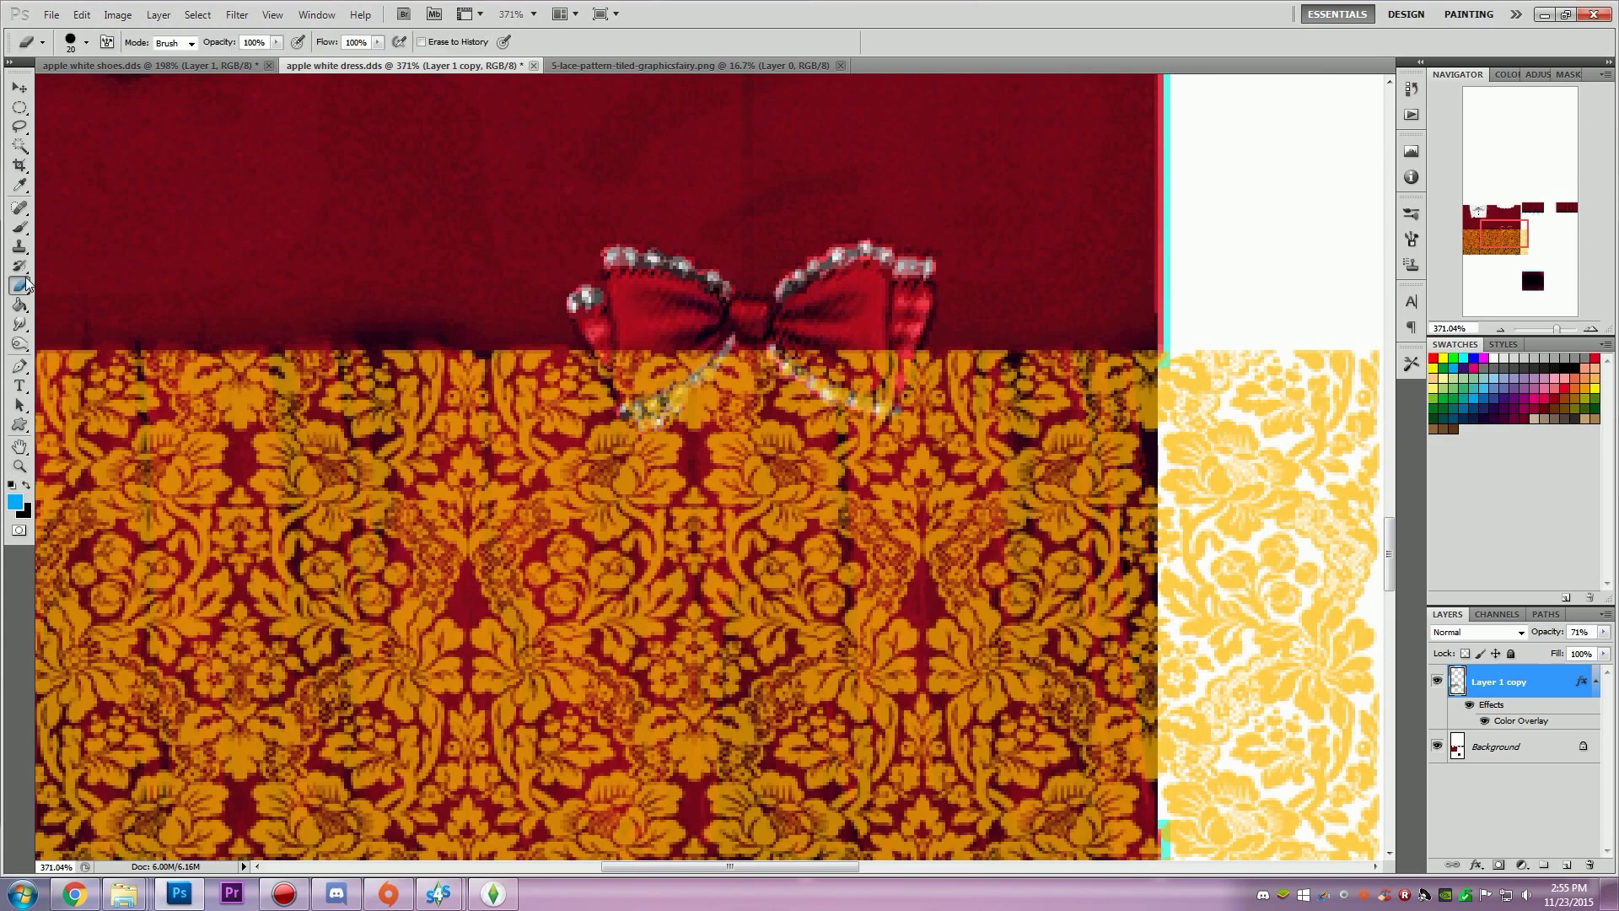
pyautogui.click(652, 361)
pyautogui.moveTo(652, 361)
pyautogui.mouseDown()
pyautogui.moveTo(628, 345)
pyautogui.moveTo(648, 389)
pyautogui.mouseUp()
pyautogui.hotkey('ctrl', '0')
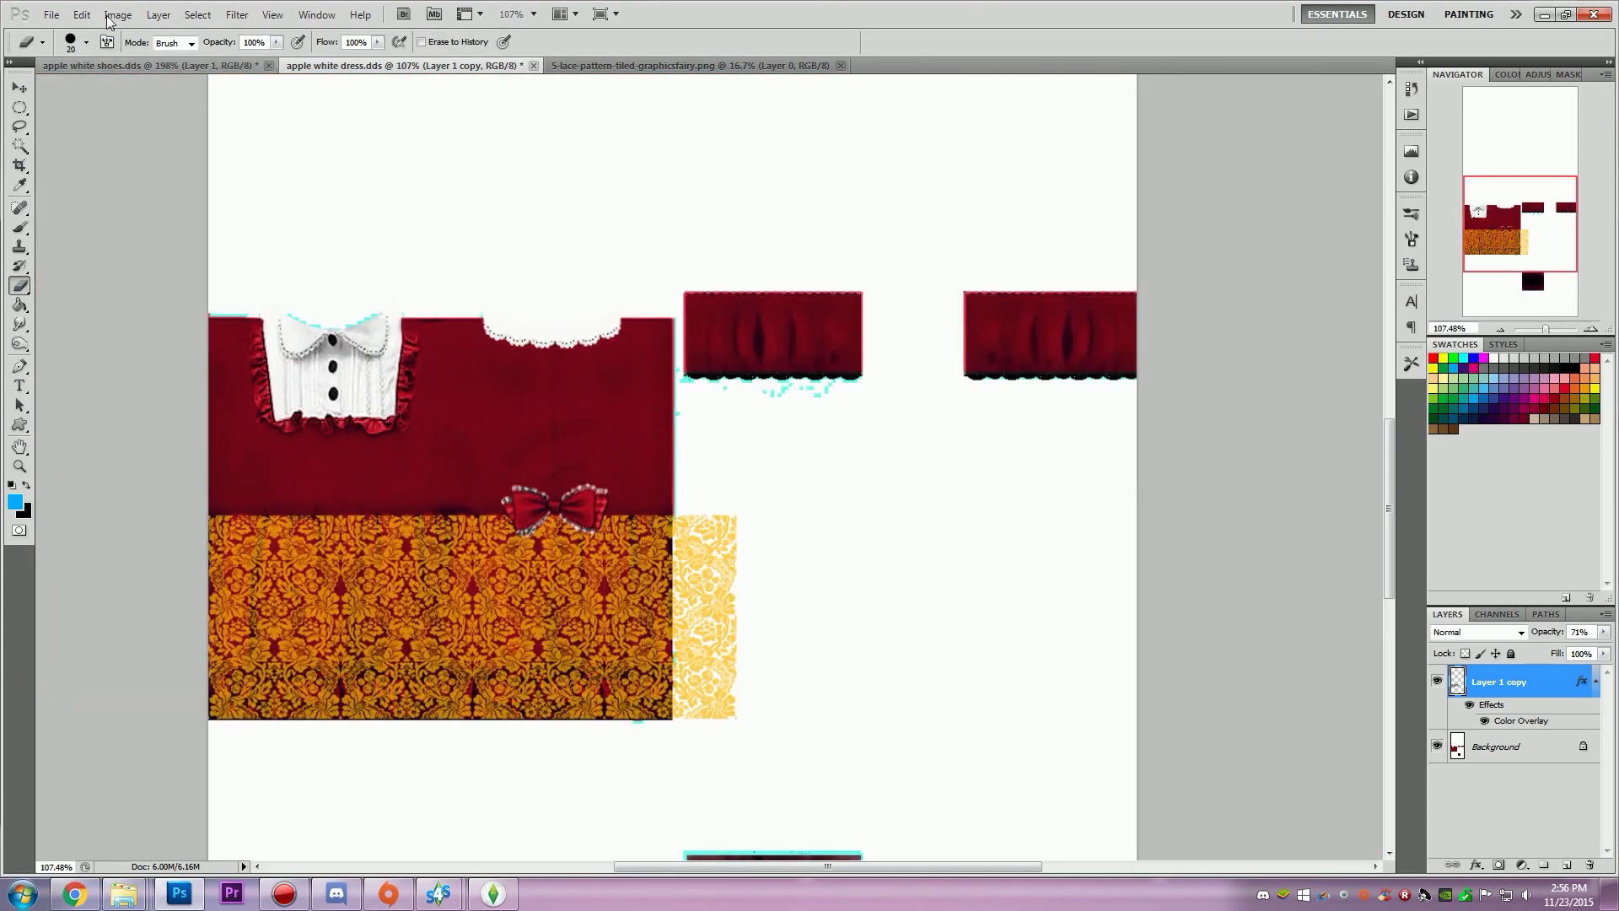
# Step: Save the lace-patterned texture as apple white dress in D3D/DDS format, using DXT5 interpolated alpha with generated MIP maps
pyautogui.click(52, 14)
pyautogui.click(81, 272)
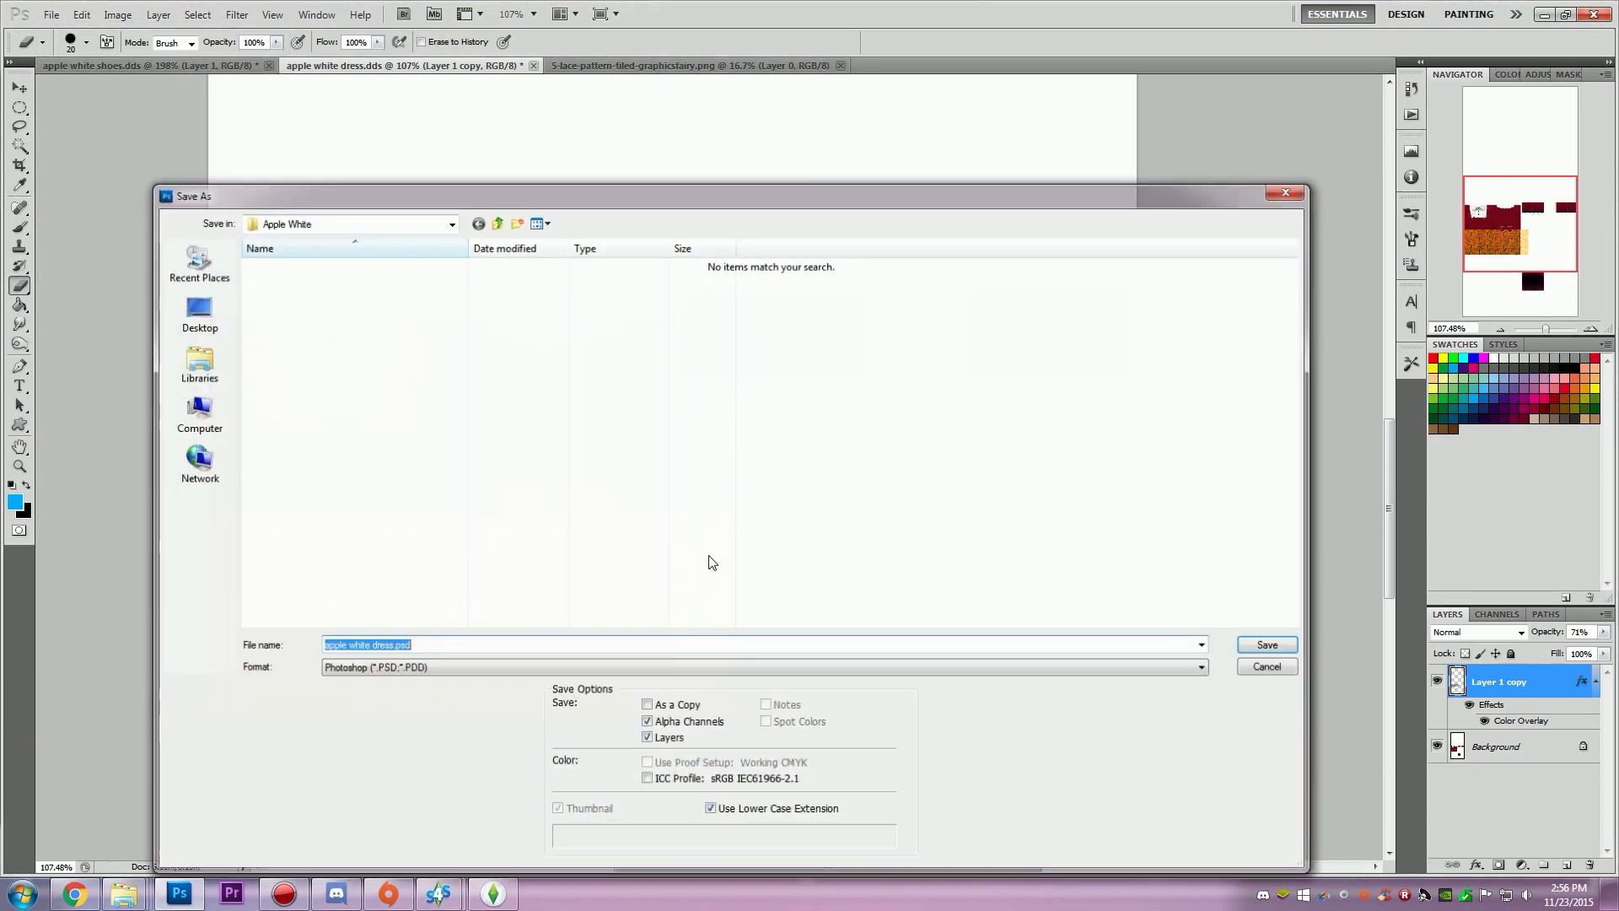
pyautogui.click(511, 668)
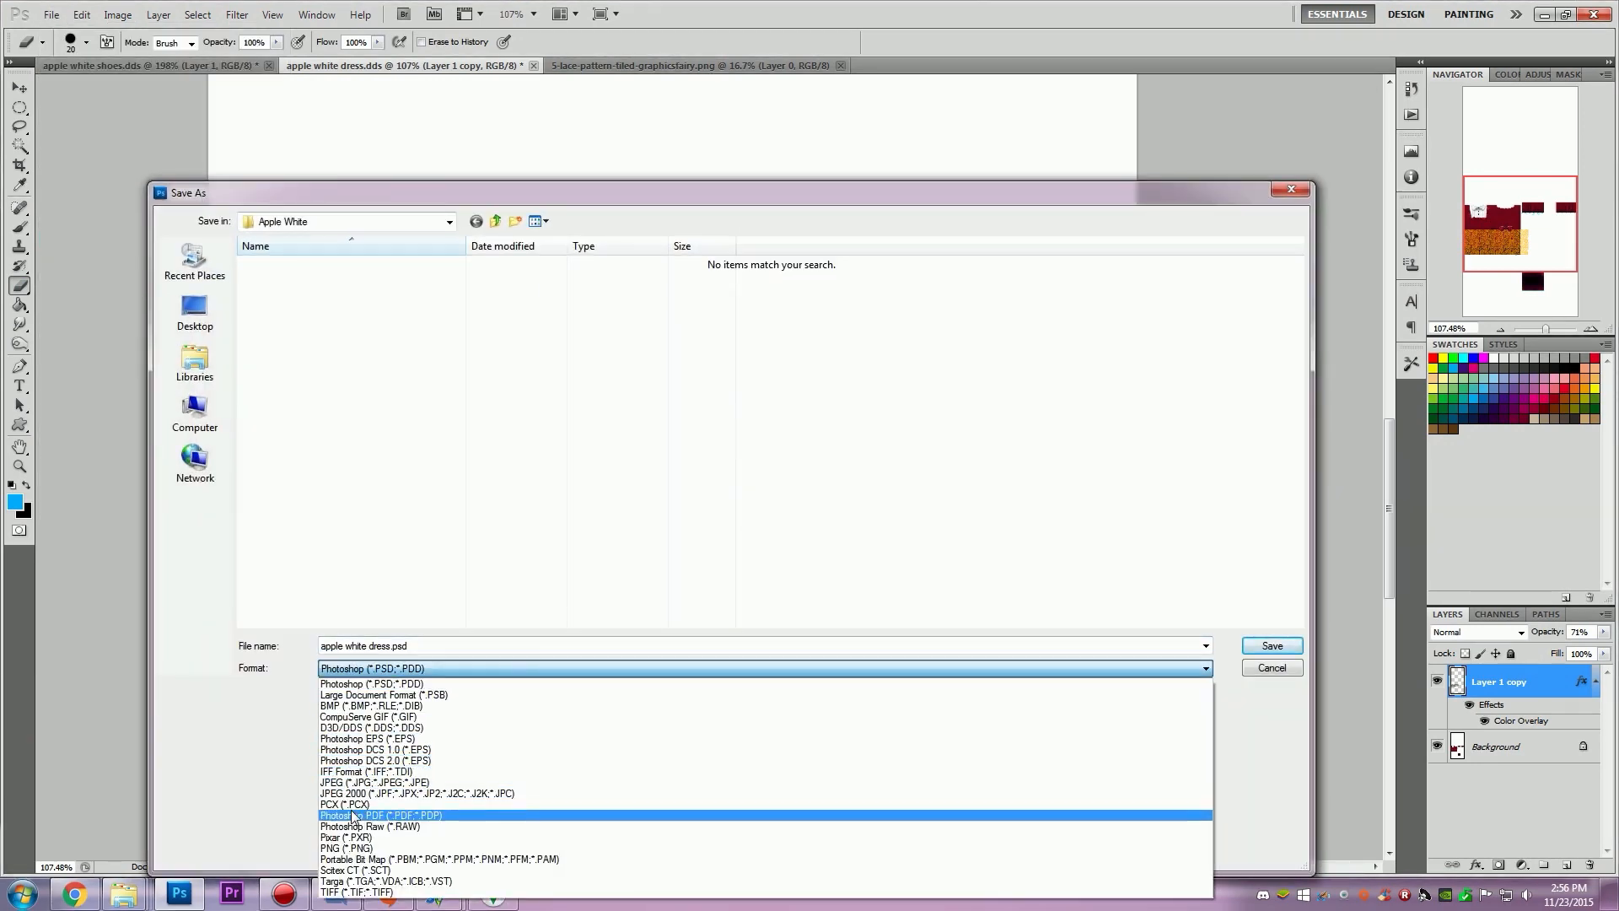
pyautogui.click(371, 727)
pyautogui.click(1272, 646)
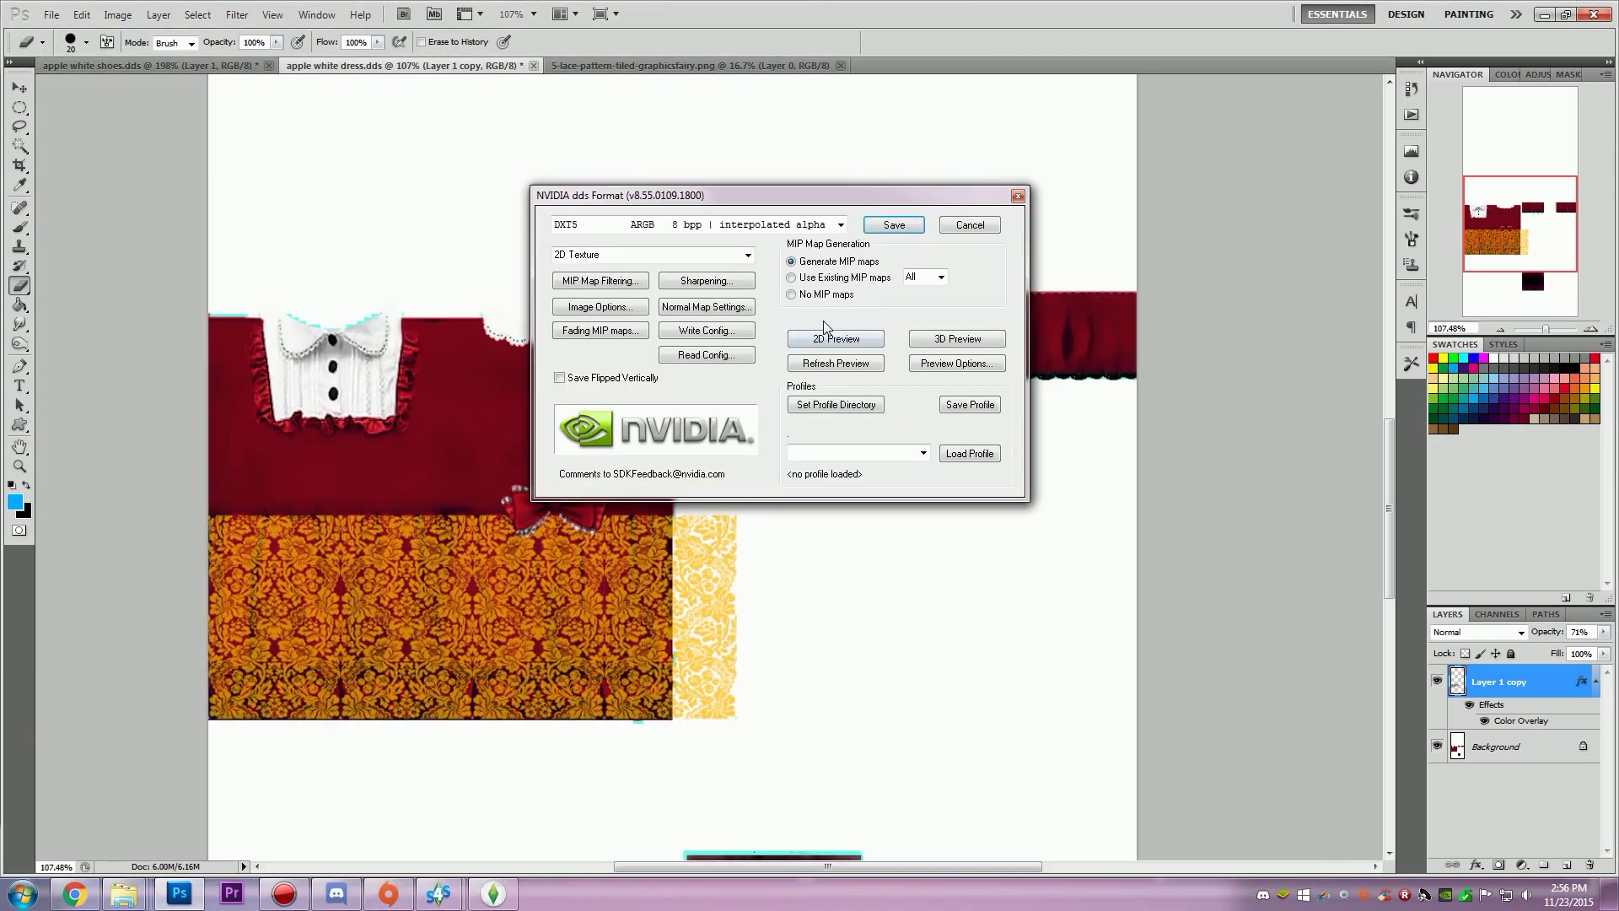
pyautogui.click(894, 224)
# Step: Switch to Sims 4 Studio and import the saved apple white dress DDS file as the dress texture
pyautogui.moveTo(438, 893)
pyautogui.click(506, 759)
pyautogui.click(1154, 547)
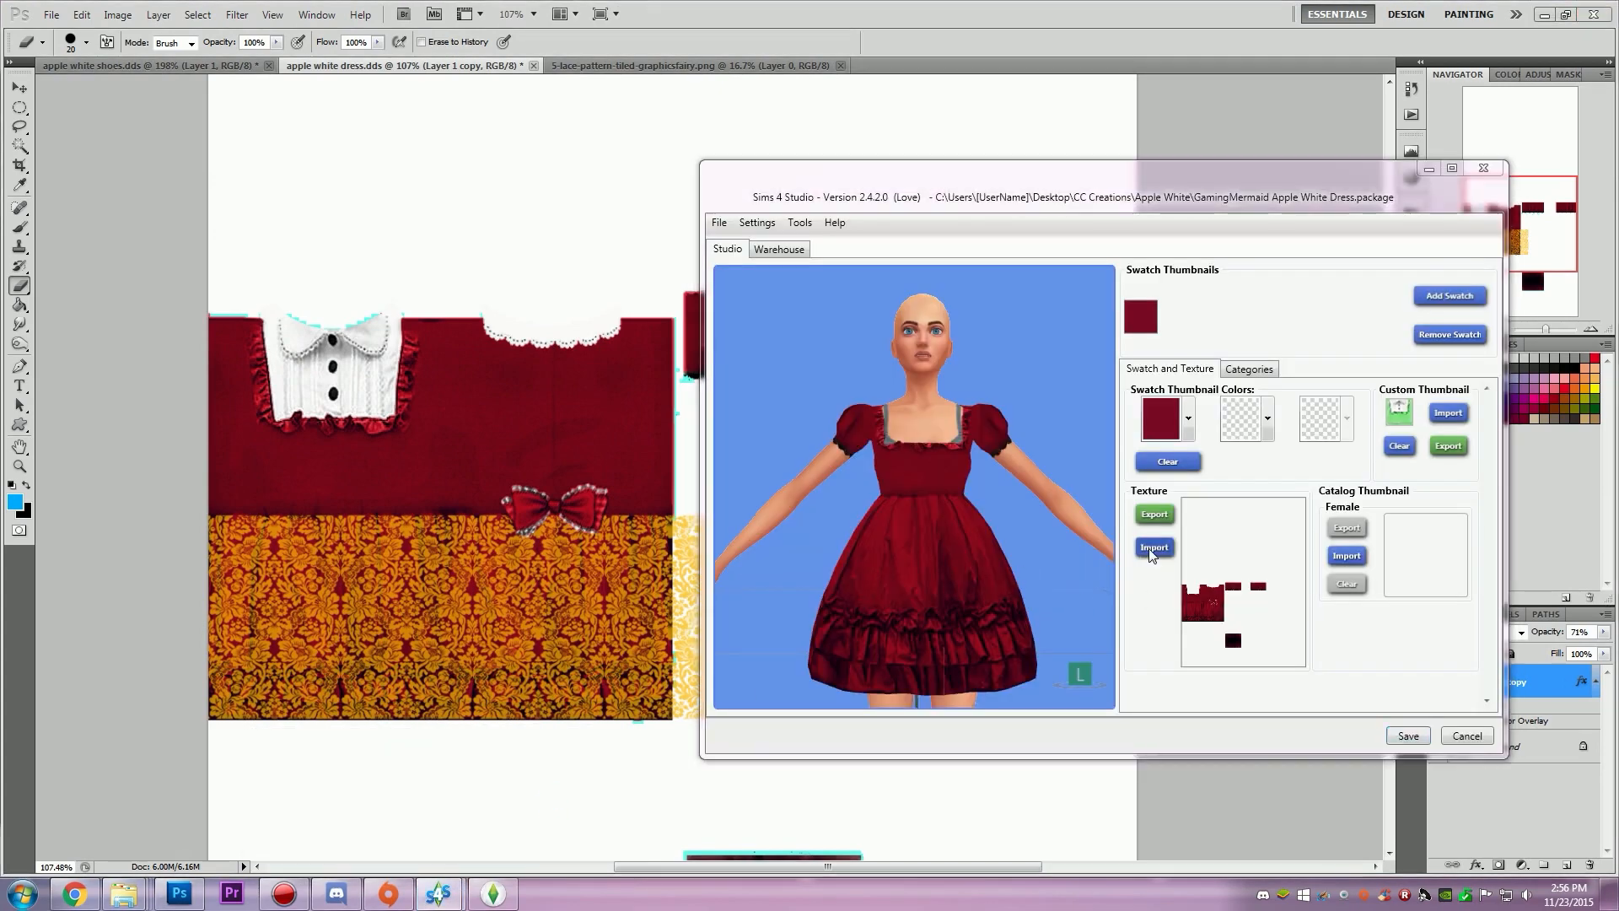
pyautogui.click(955, 302)
pyautogui.doubleClick(956, 305)
# Step: Examine the gold lace skirt and the bow on the 3D model from the front, back and close up
pyautogui.moveTo(956, 305); pyautogui.dragTo(742, 270, button='right')
pyautogui.moveTo(743, 472); pyautogui.dragTo(926, 544, button='right')
pyautogui.moveTo(972, 531); pyautogui.dragTo(940, 484, button='middle')
pyautogui.moveTo(940, 484)
pyautogui.mouseDown(button='right')
pyautogui.moveTo(947, 459)
pyautogui.moveTo(956, 506)
pyautogui.mouseUp(button='right')
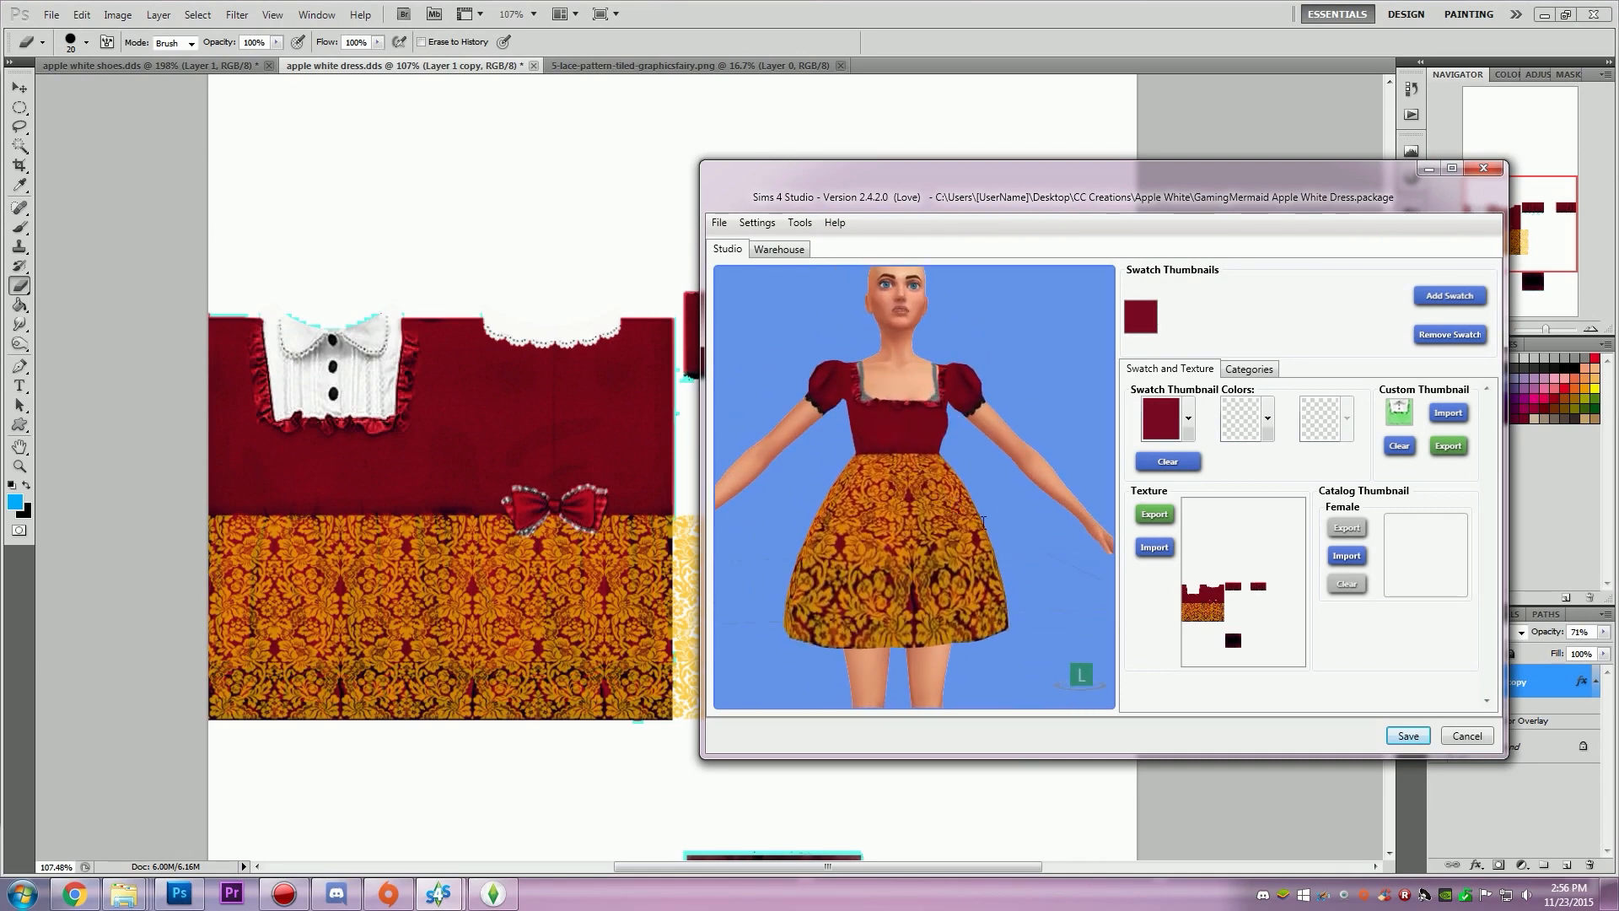
pyautogui.moveTo(740, 567); pyautogui.dragTo(481, 552, button='right')
pyautogui.moveTo(881, 527); pyautogui.dragTo(624, 516, button='right')
pyautogui.scroll(3, 962, 523)
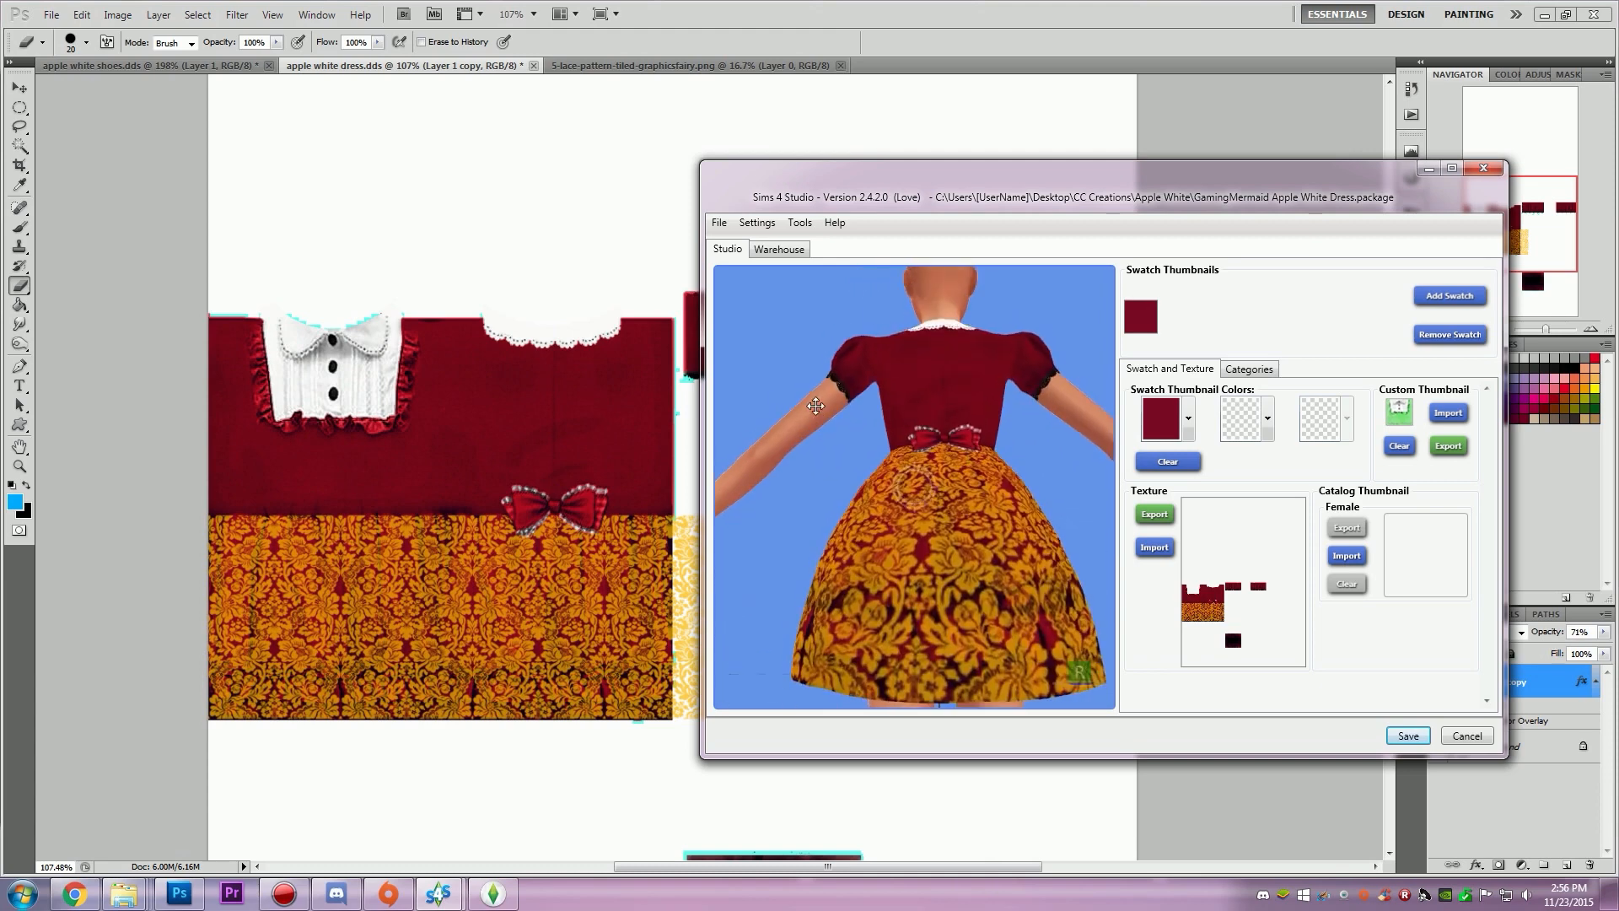
pyautogui.moveTo(962, 523); pyautogui.dragTo(911, 473, button='middle')
pyautogui.moveTo(910, 472); pyautogui.dragTo(523, 474, button='right')
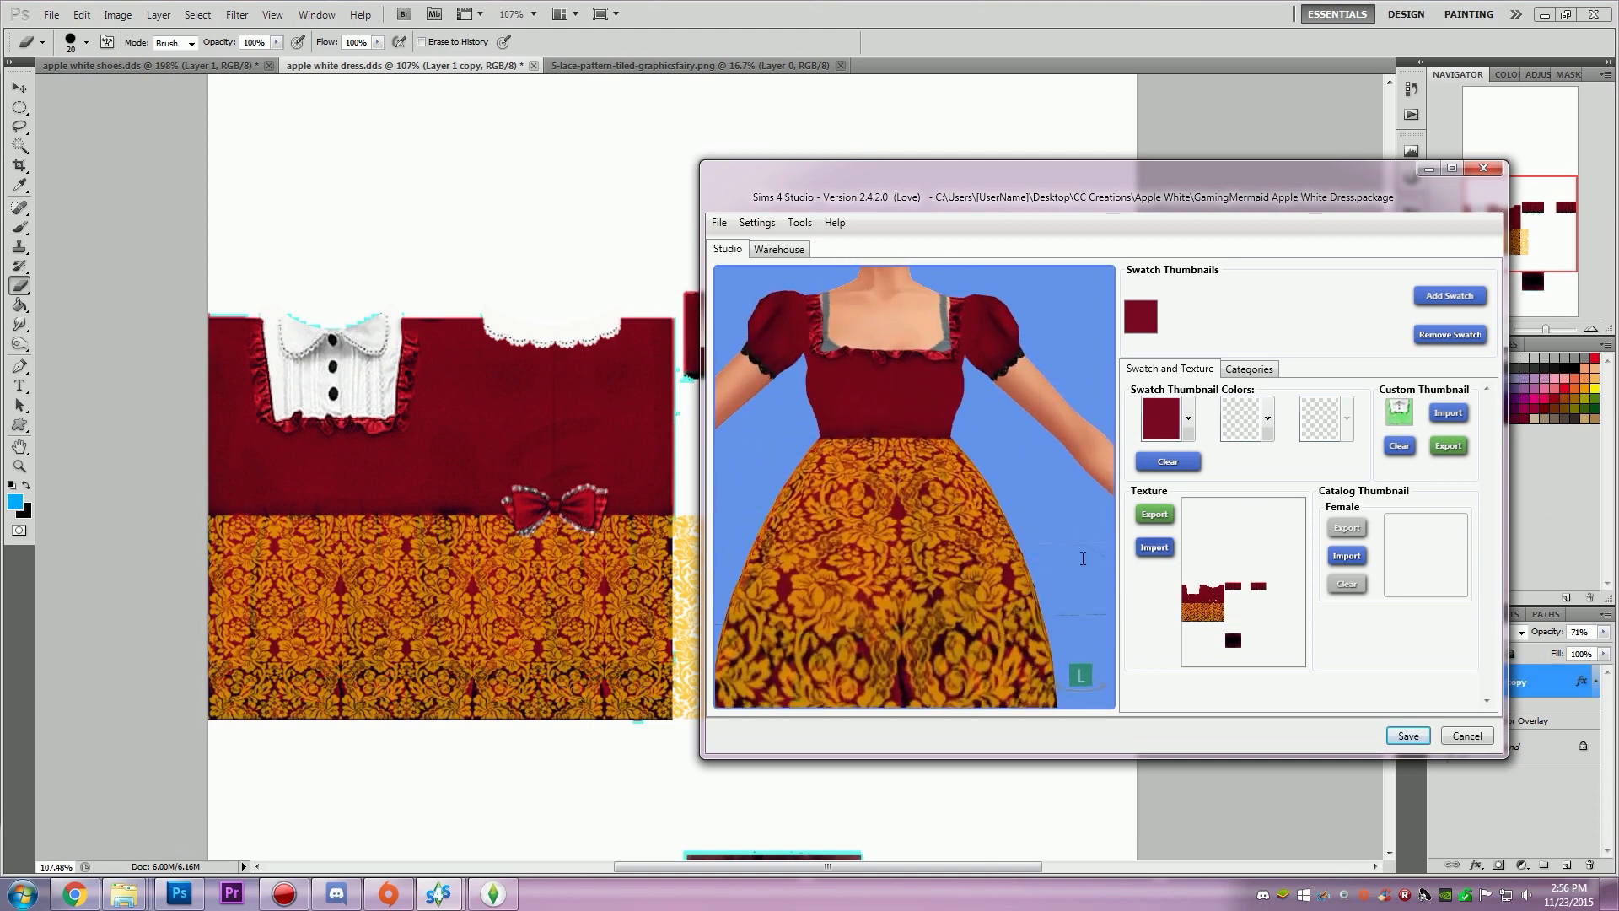
pyautogui.scroll(-5, 914, 487)
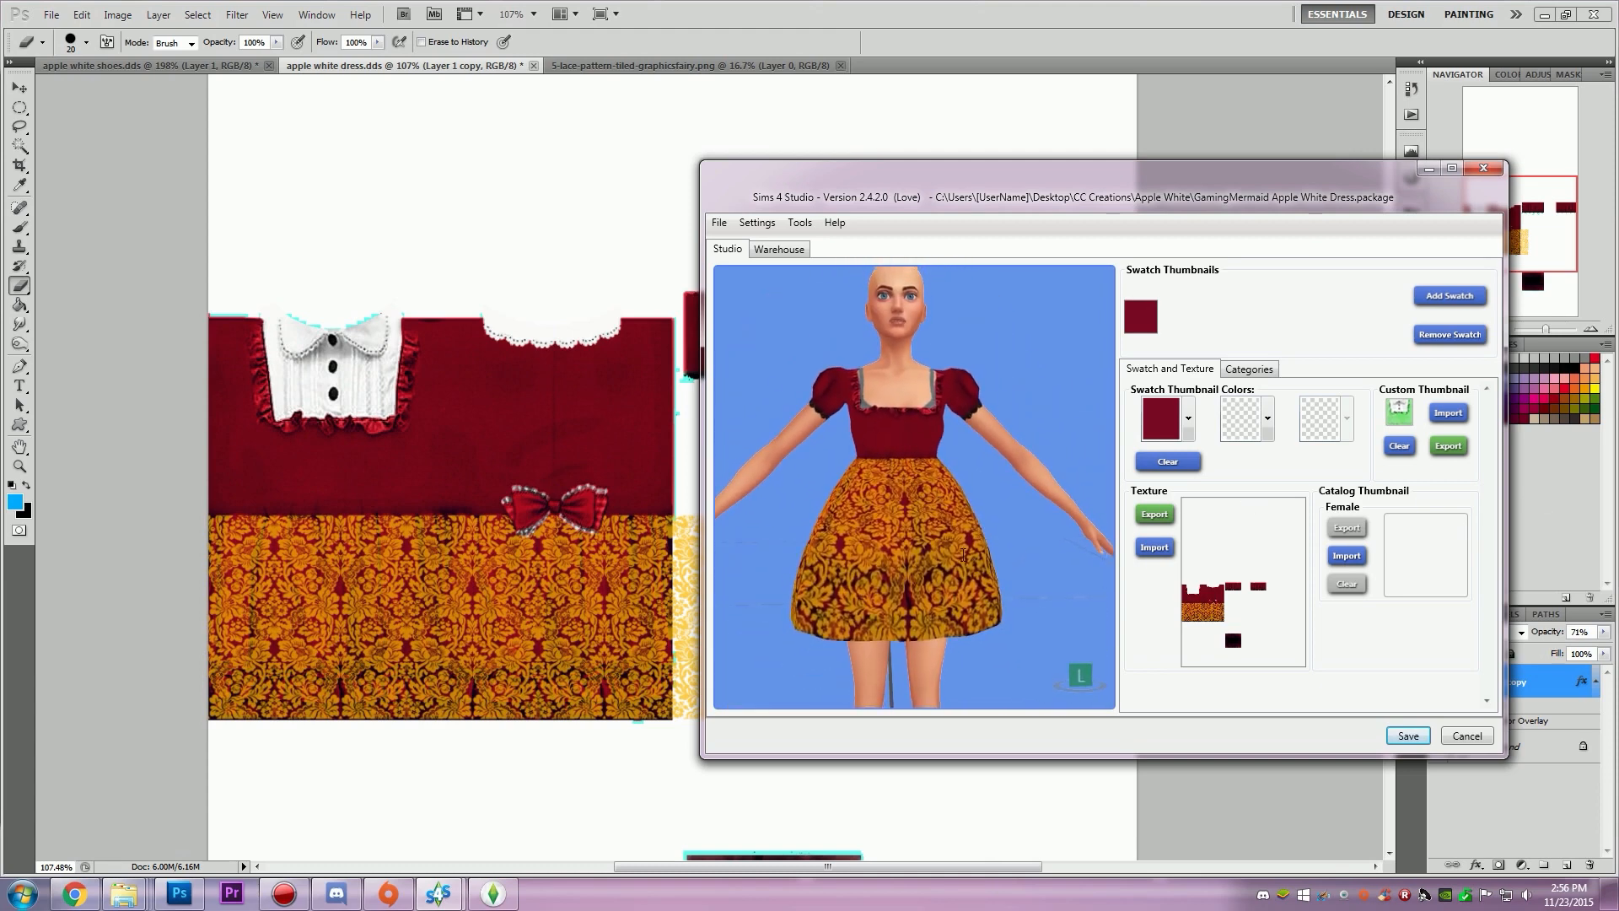
pyautogui.moveTo(872, 499); pyautogui.dragTo(878, 524, button='middle')
pyautogui.moveTo(878, 523); pyautogui.dragTo(847, 525, button='right')
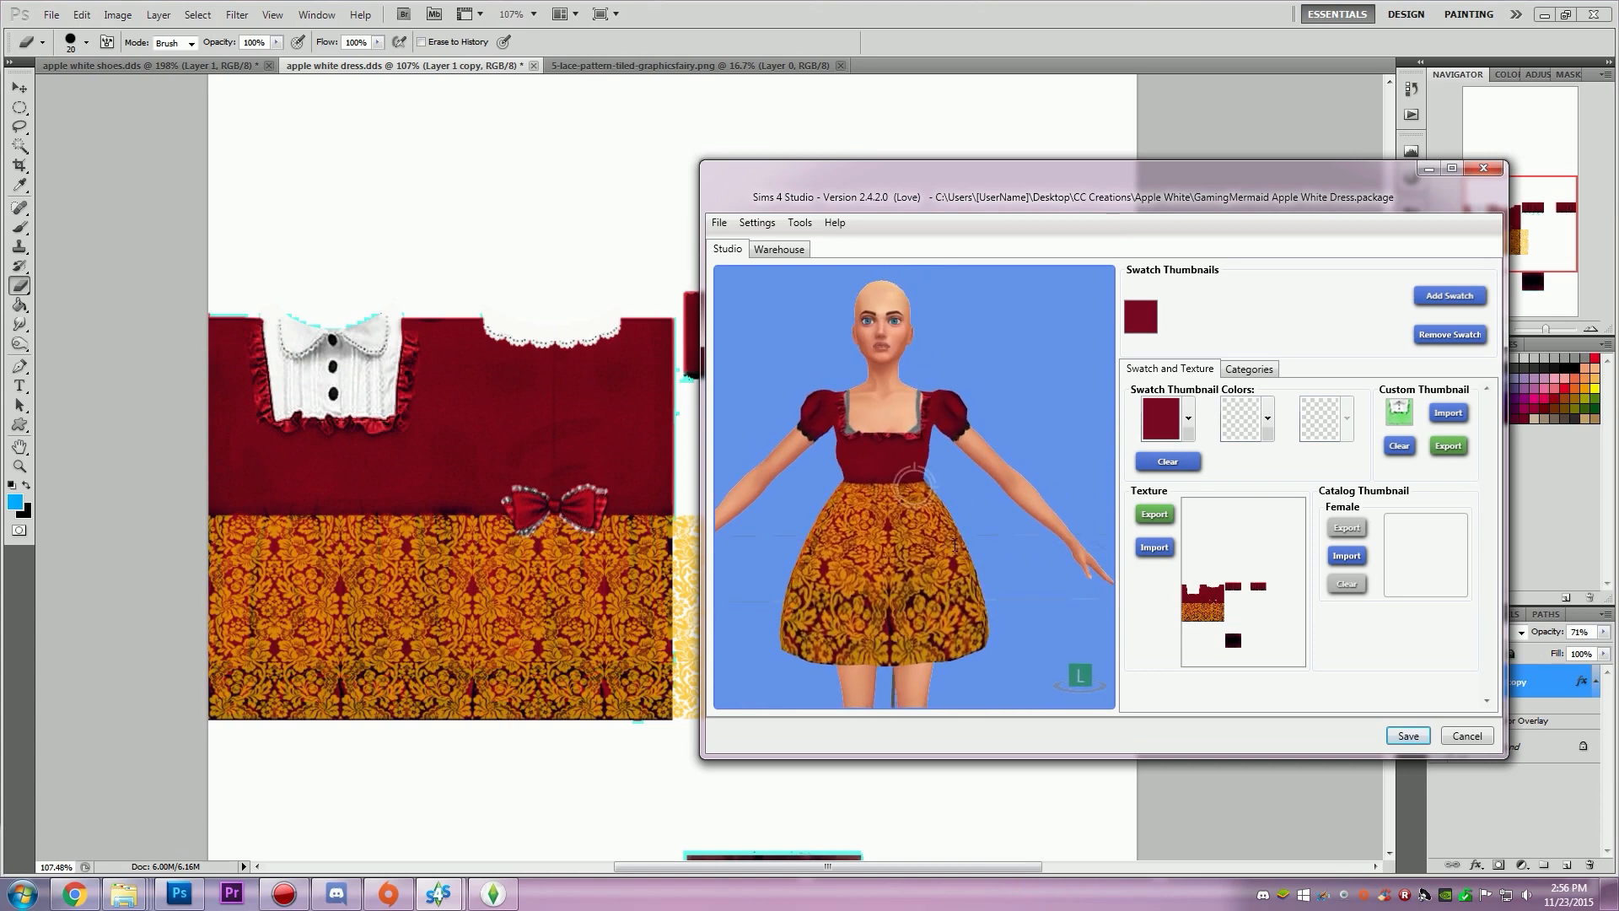